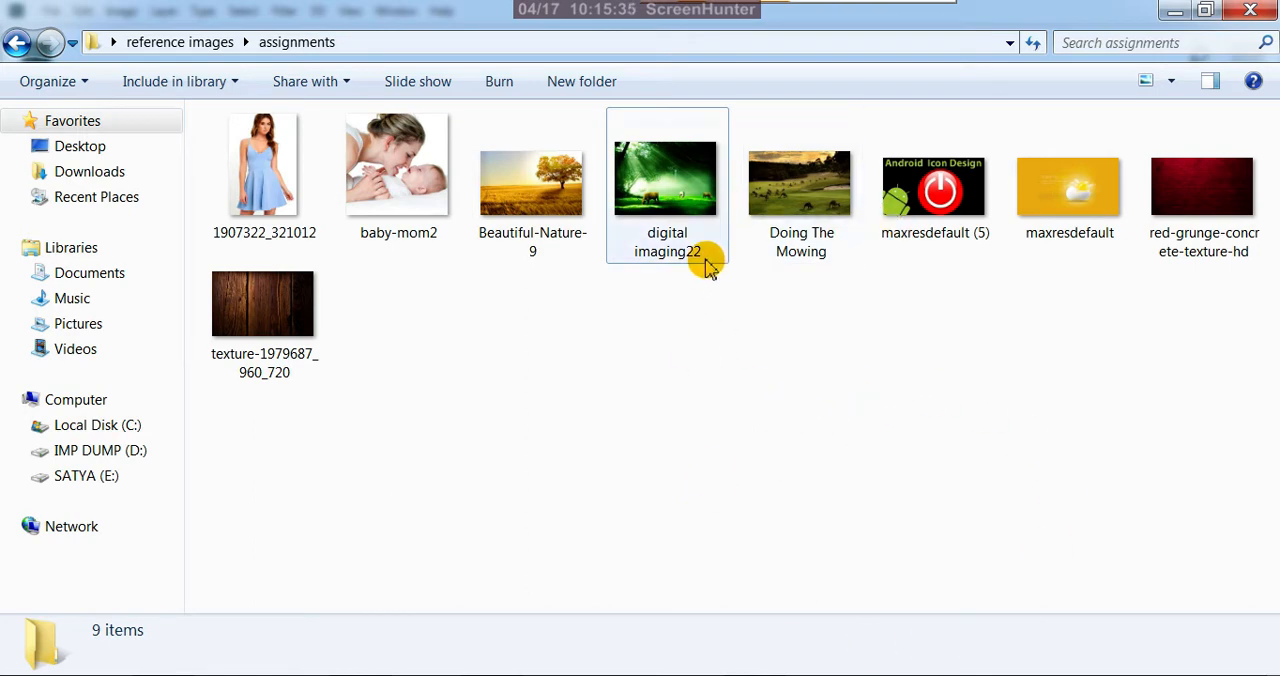
# View the digital imaging22 picture from the assignments folder as a reference
pyautogui.click(660, 180)
pyautogui.click(707, 392)
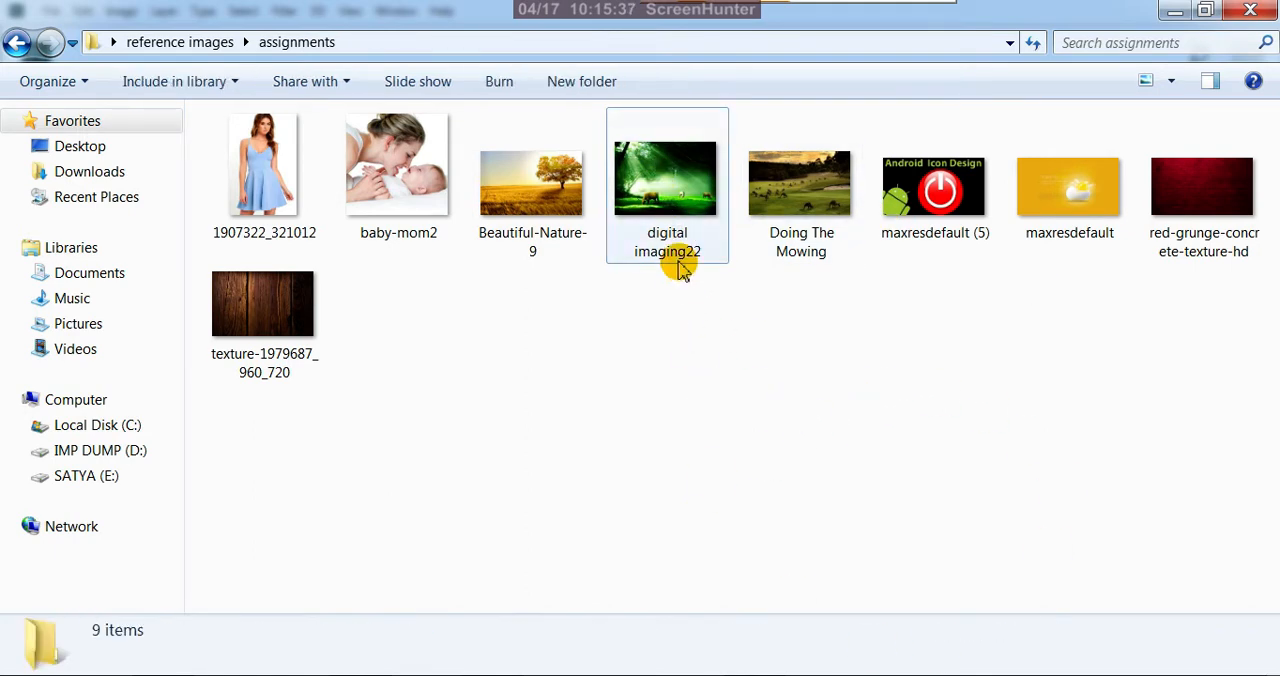
pyautogui.doubleClick(676, 200)
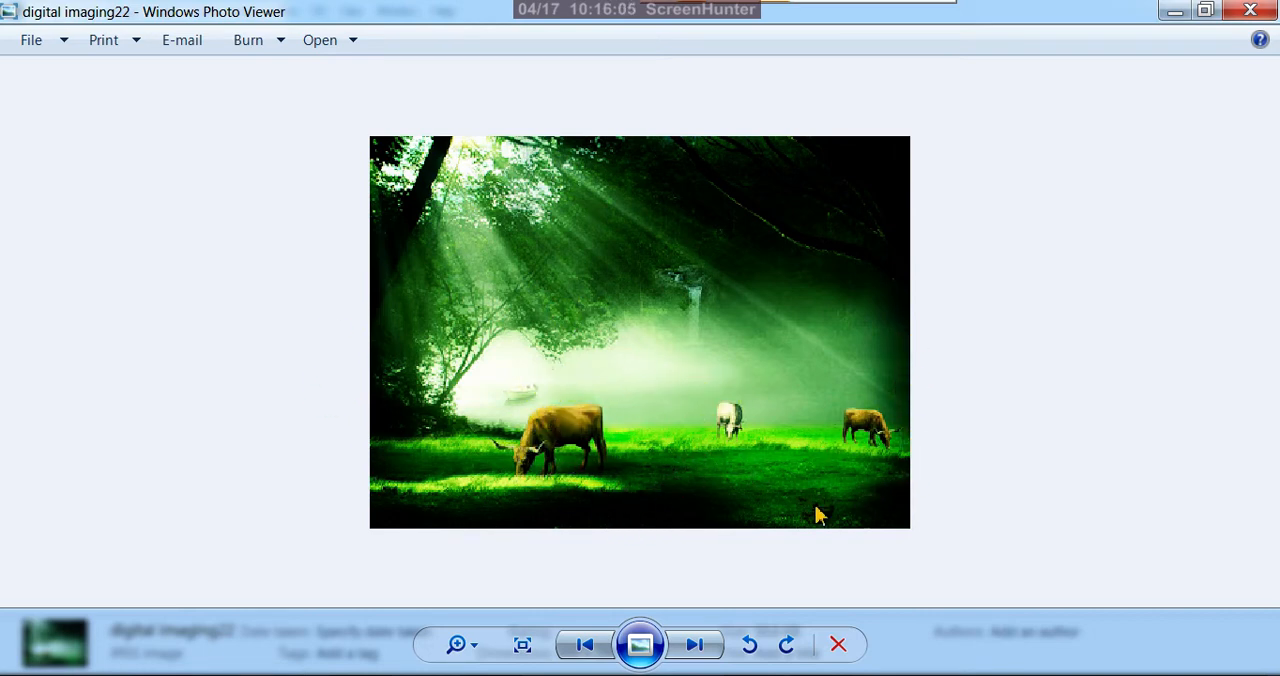
pyautogui.click(1177, 22)
# View the Doing The Mowing picture and compare it with the digital imaging22 reference
pyautogui.doubleClick(830, 195)
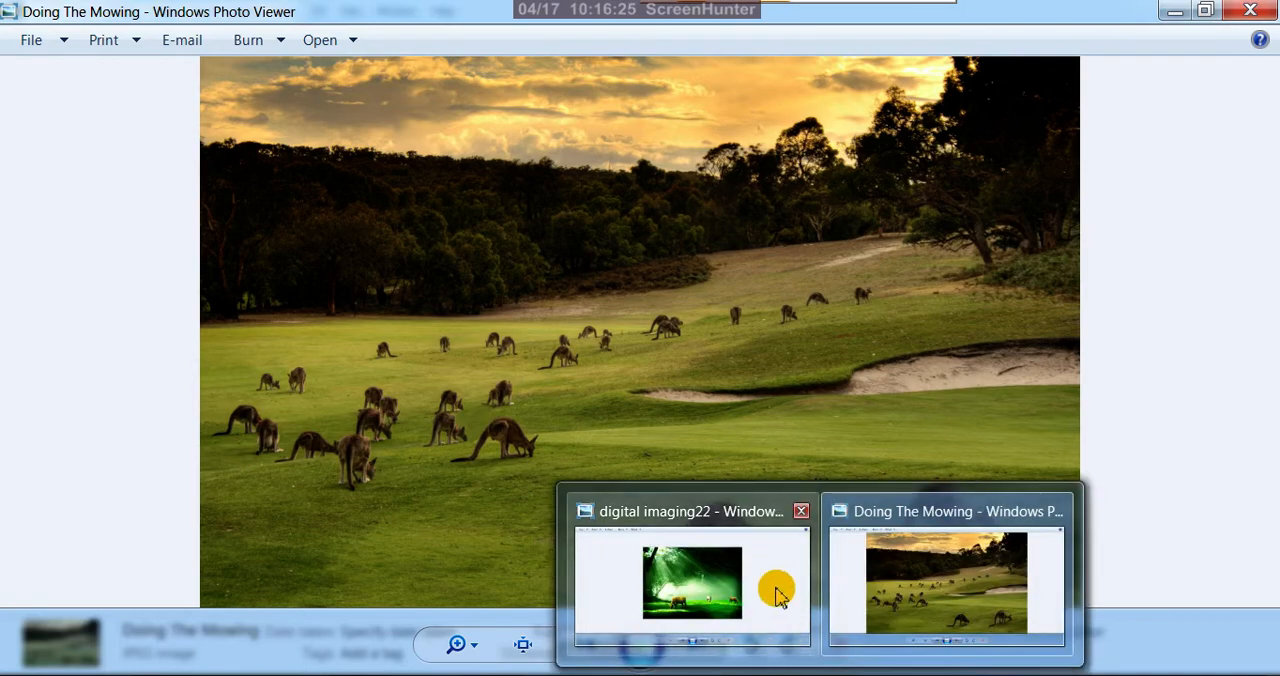
pyautogui.click(771, 587)
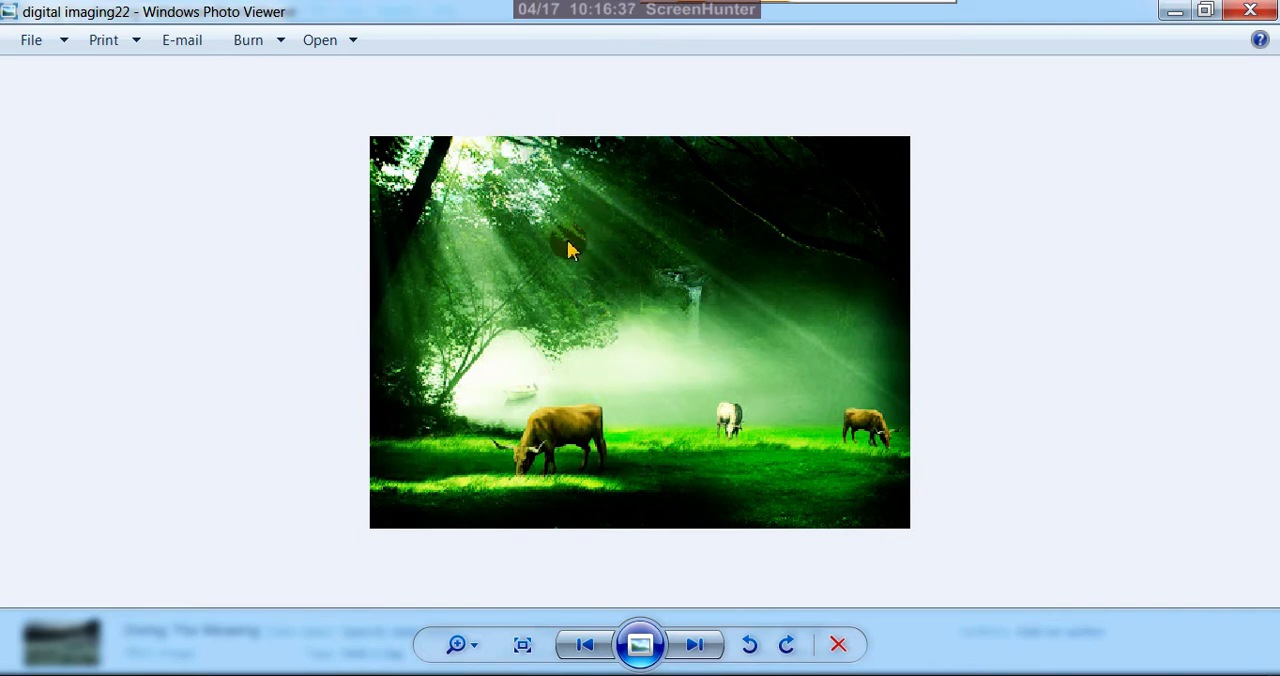
pyautogui.moveTo(839, 650)
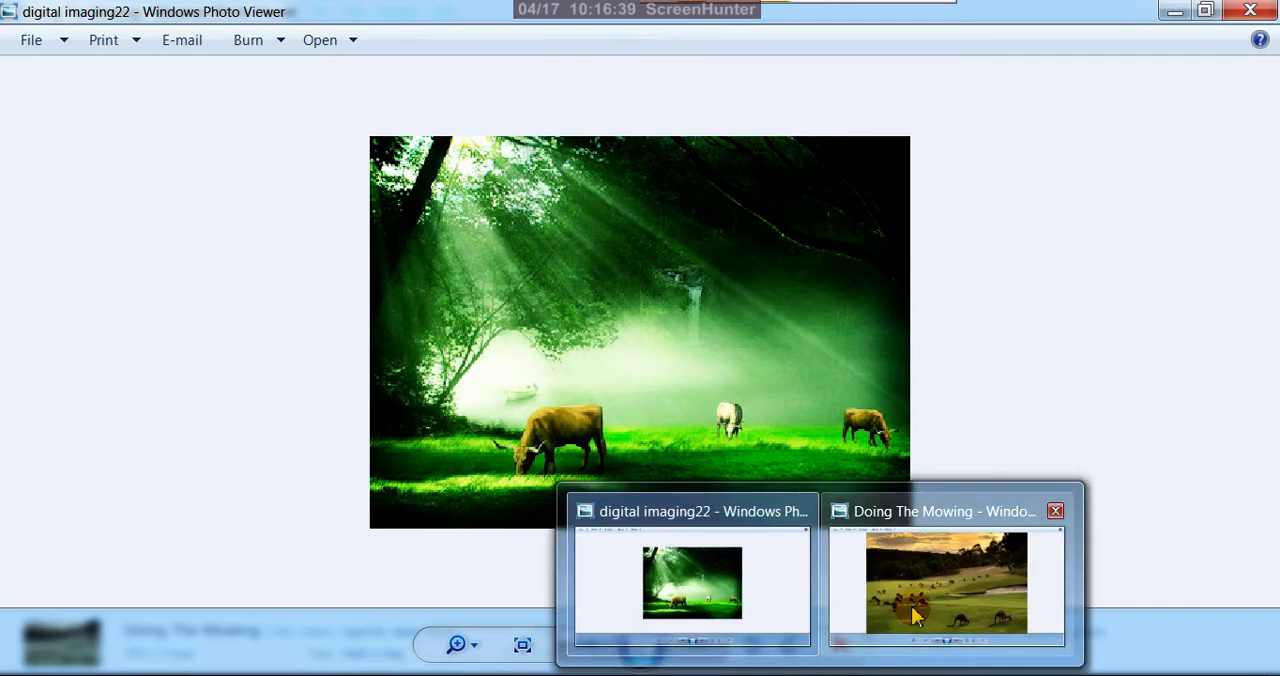
pyautogui.click(903, 512)
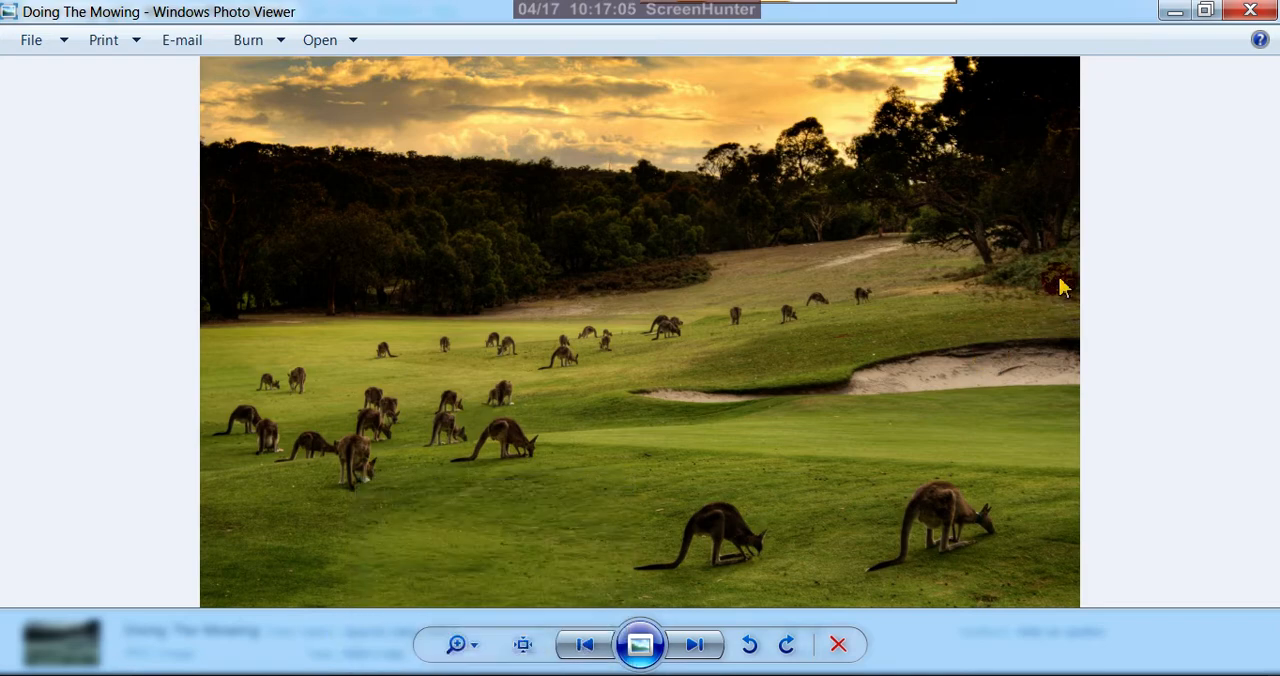
pyautogui.click(1245, 12)
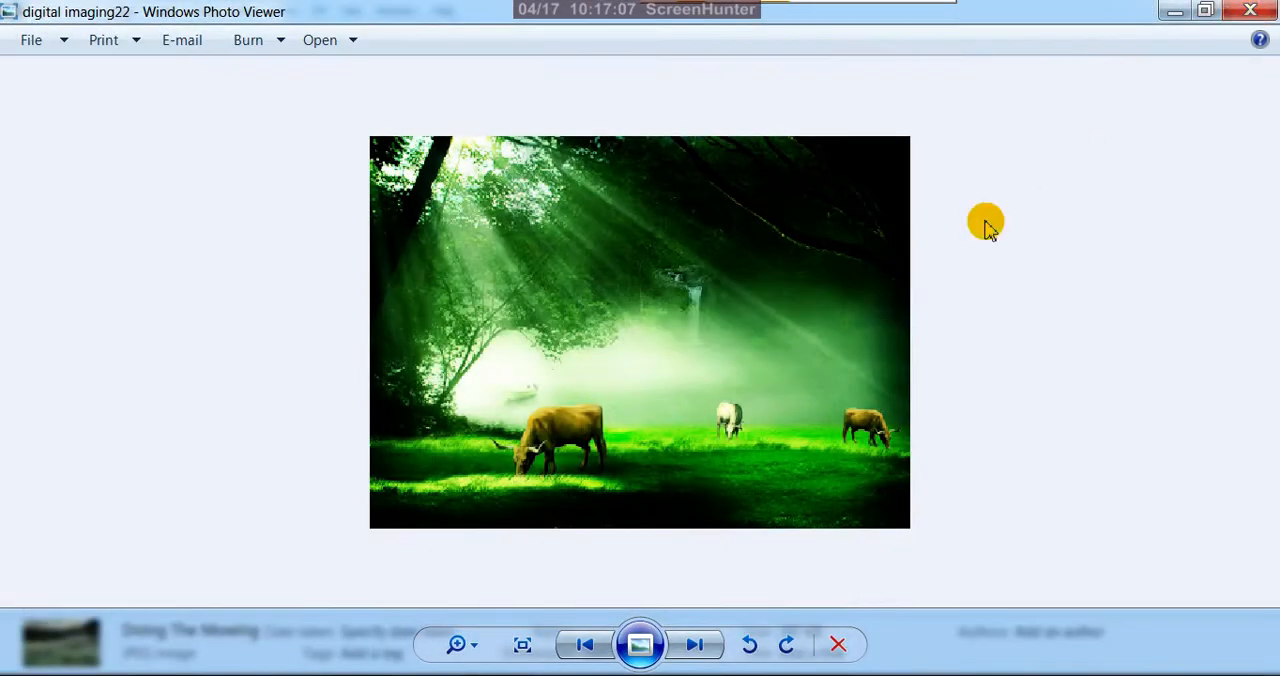
pyautogui.click(1173, 11)
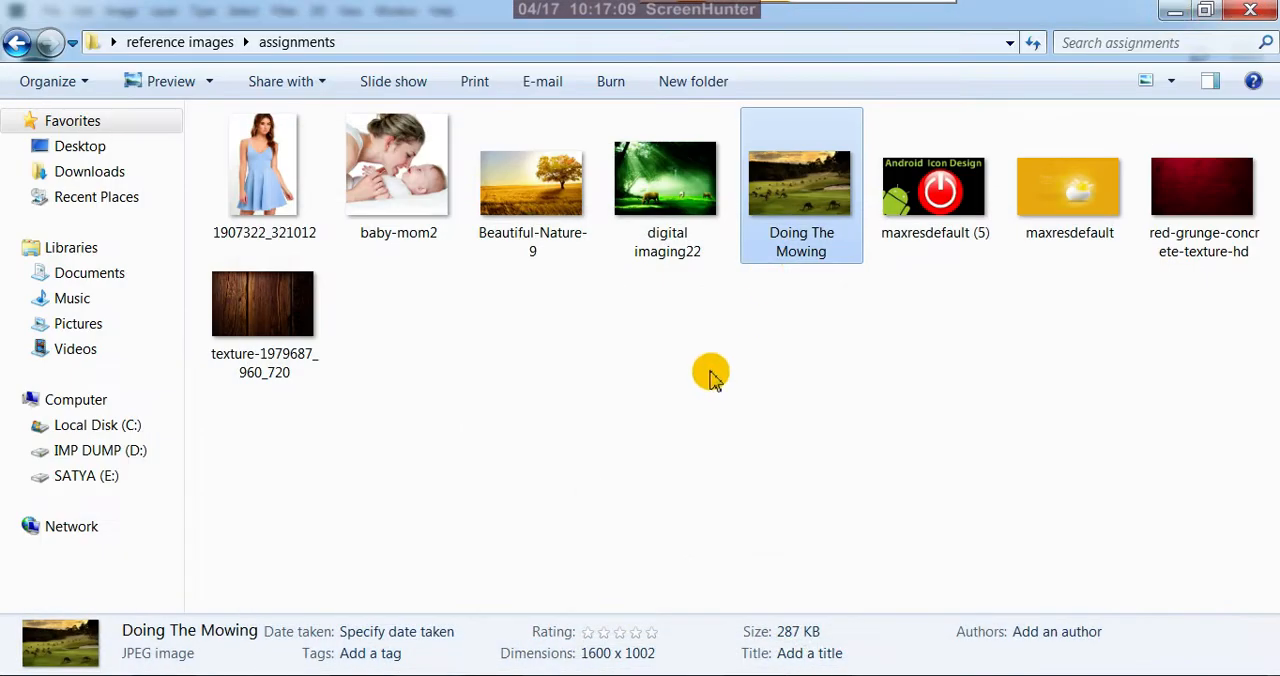
# Open the Doing The Mowing image in Adobe Photoshop CC 2018 and unlock its Background layer
pyautogui.click(708, 385)
pyautogui.click(786, 202)
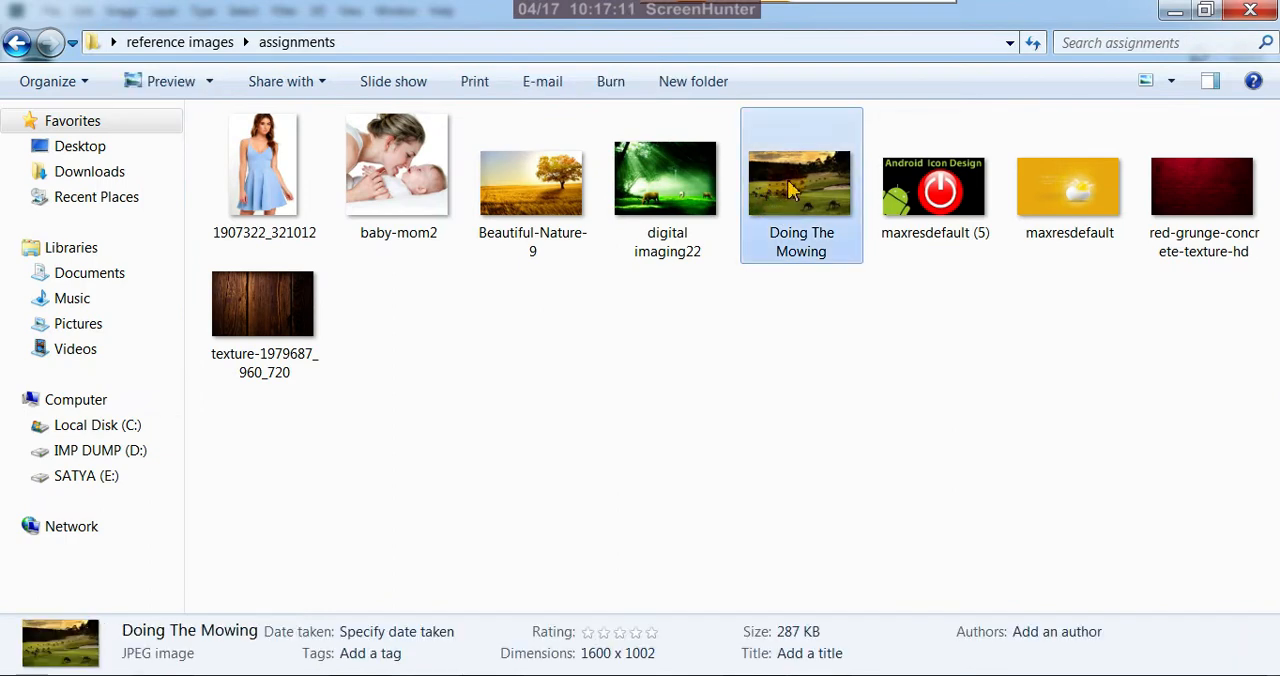
pyautogui.rightClick(790, 190)
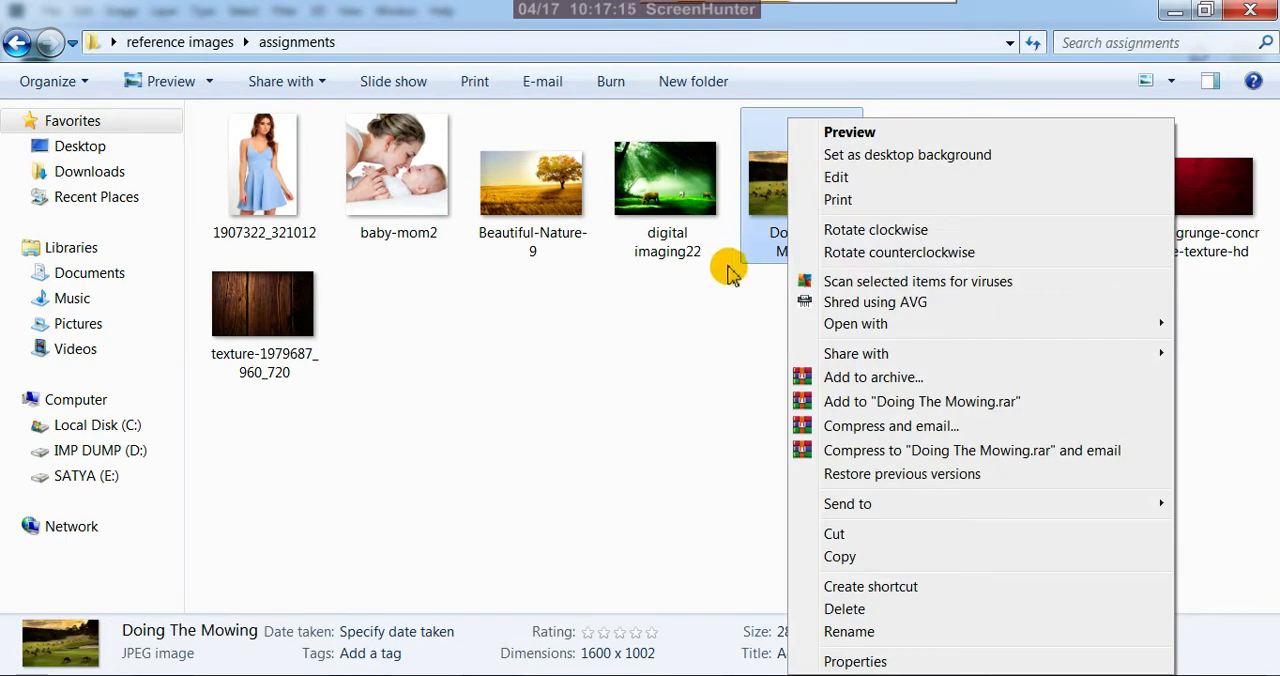
pyautogui.moveTo(838, 332)
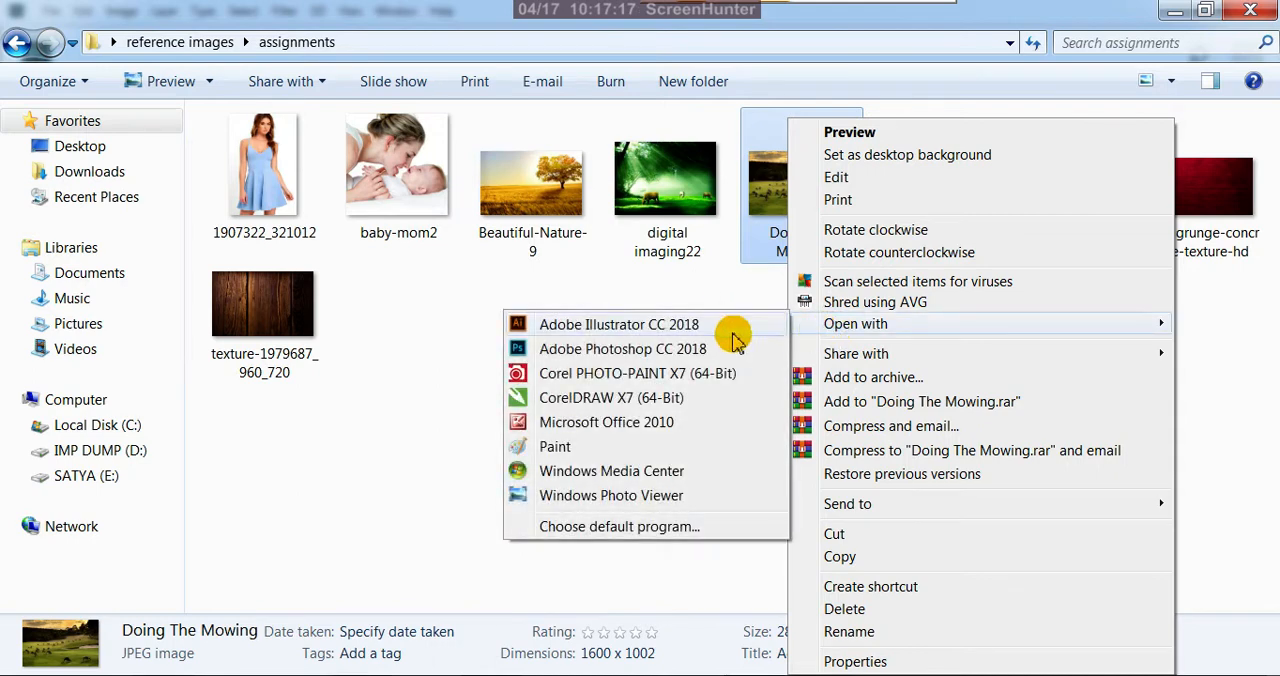
pyautogui.click(697, 352)
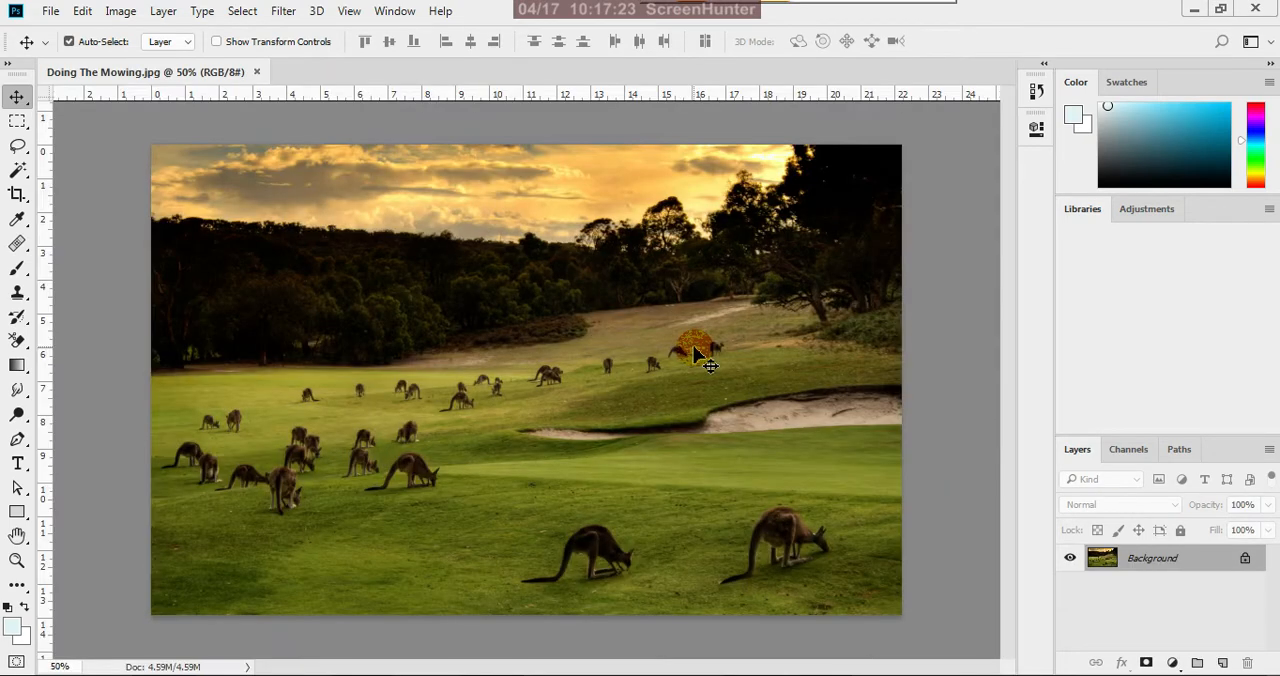
pyautogui.click(1245, 558)
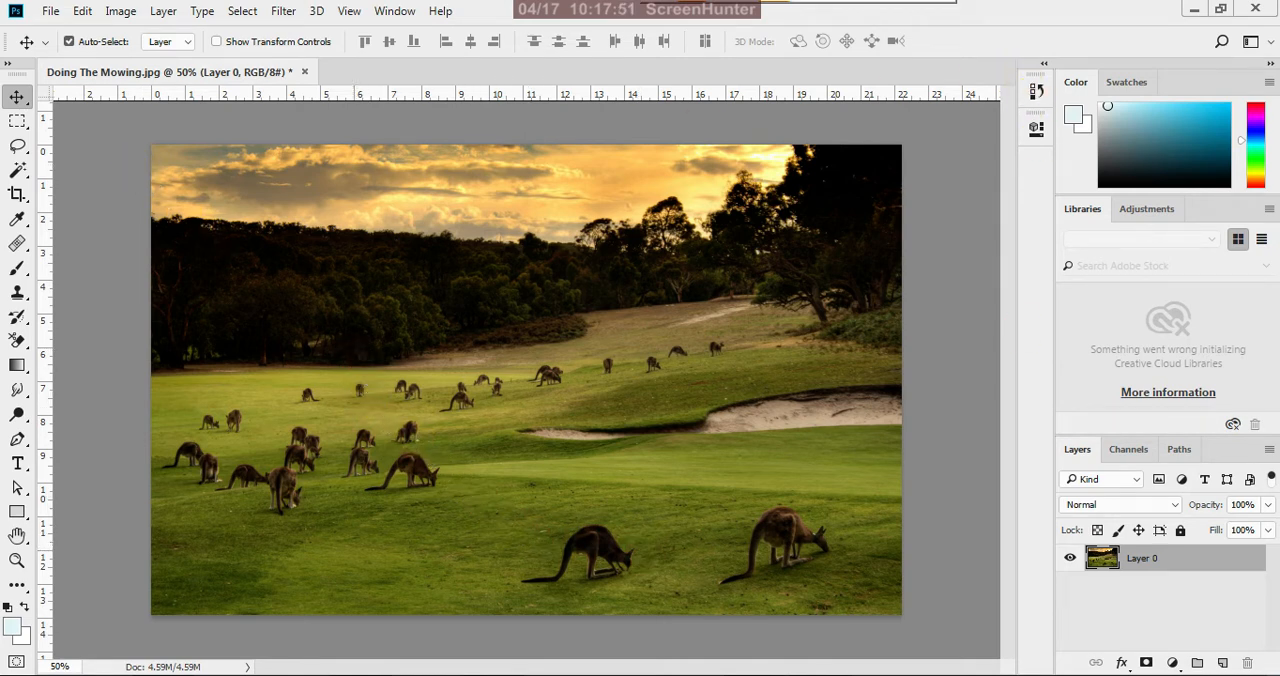
# Resample the image to a resolution of 300 pixels per inch
pyautogui.click(120, 11)
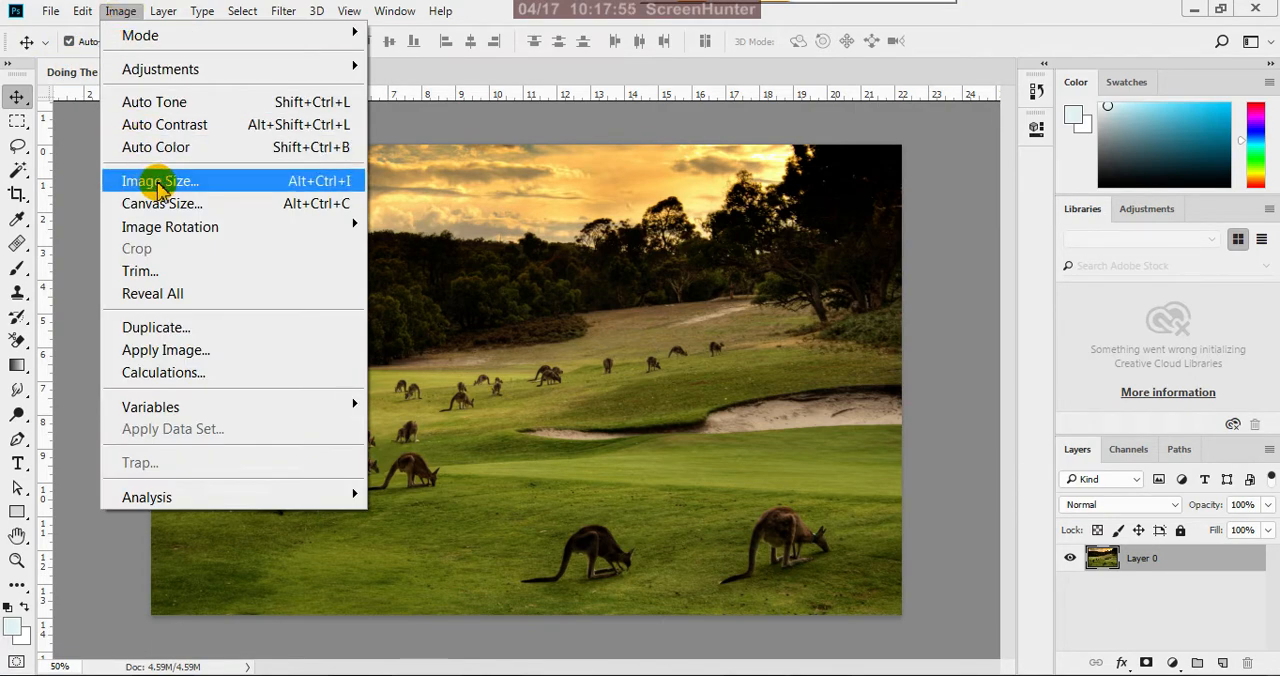
pyautogui.click(158, 182)
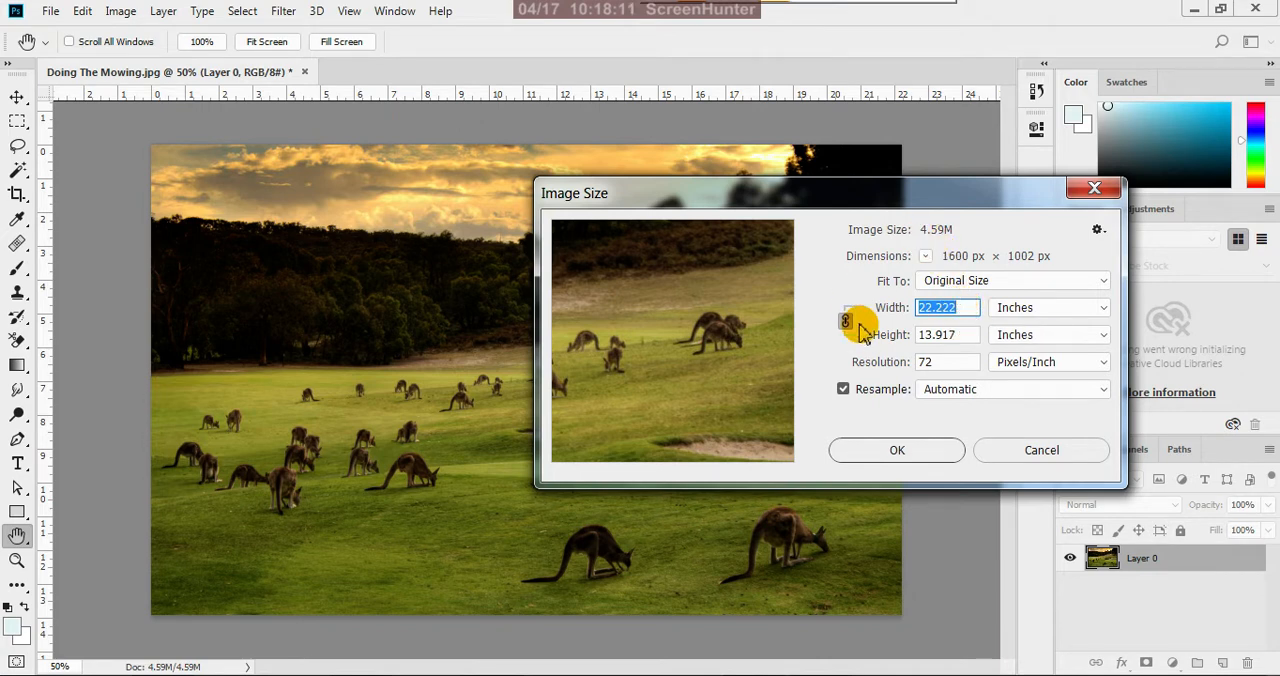
pyautogui.doubleClick(934, 362)
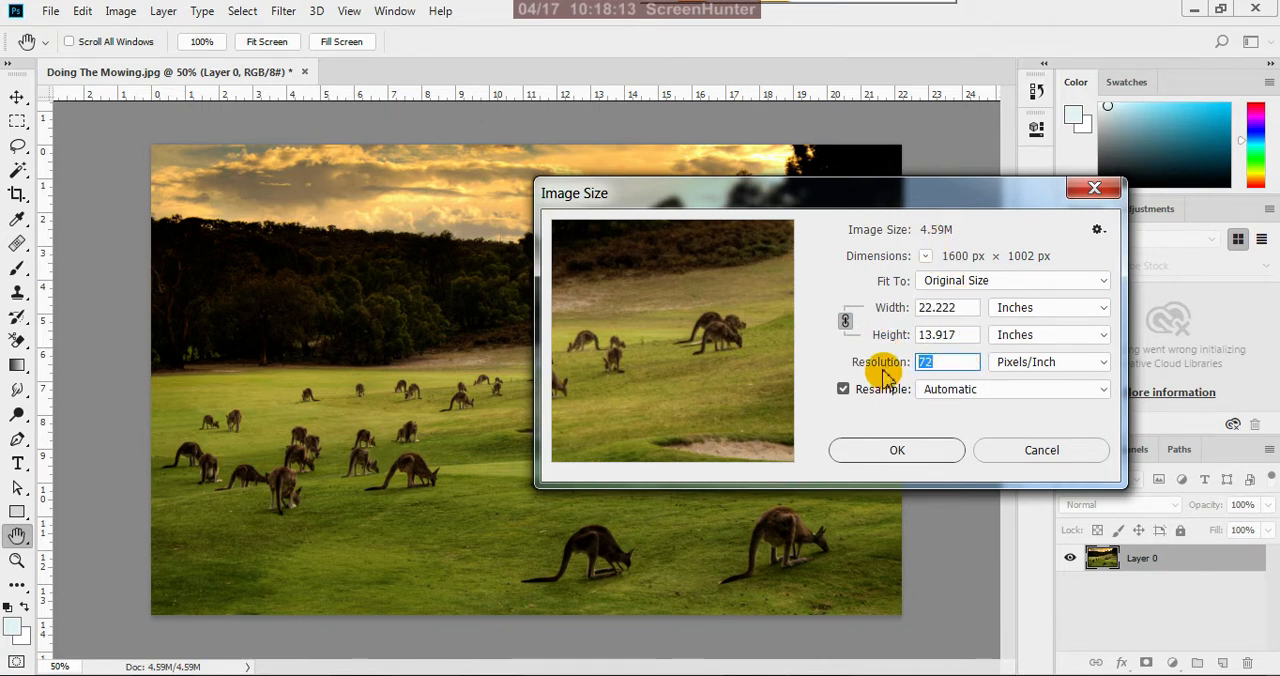
pyautogui.write('300')
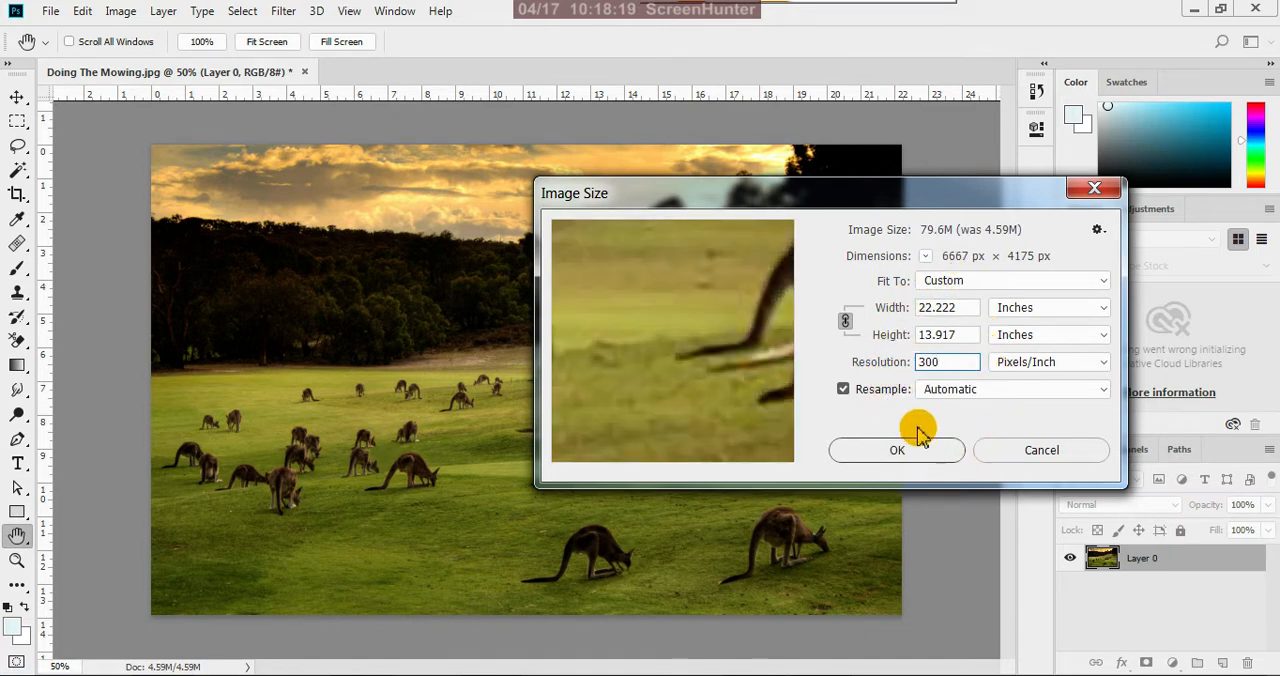
pyautogui.click(924, 457)
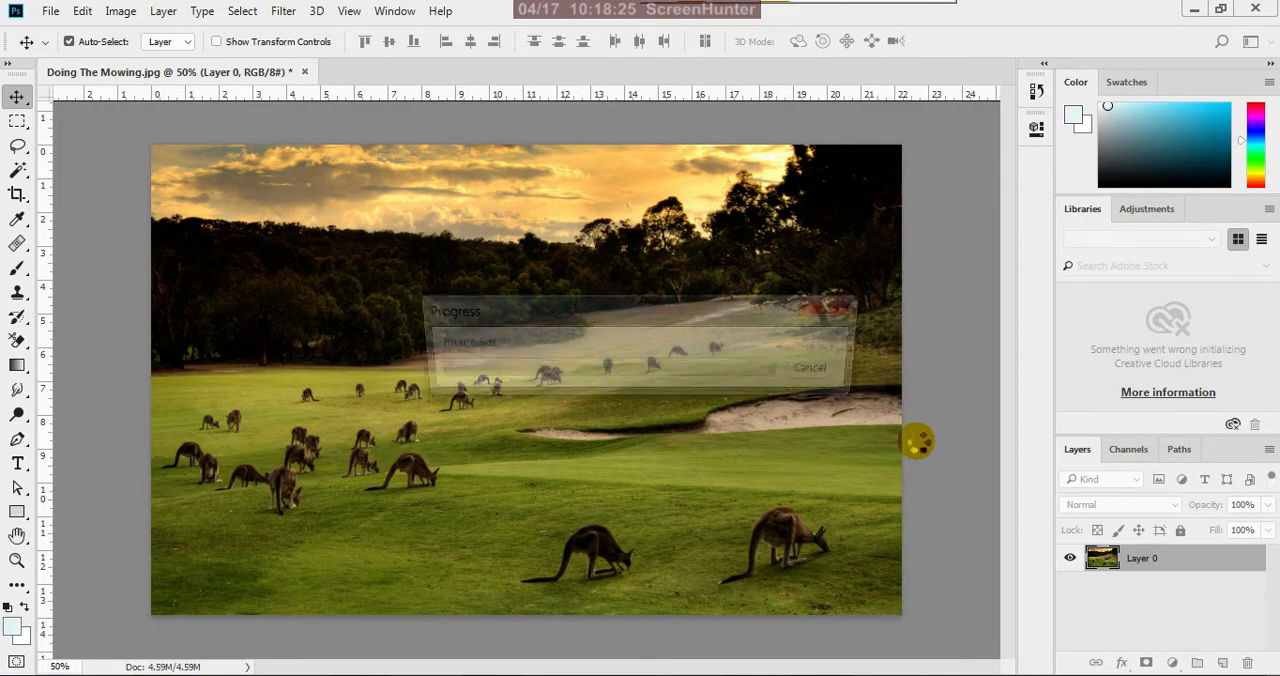
# Apply a Brightness/Contrast adjustment to Layer 0 with brightness 18 and contrast 9
pyautogui.scroll(-6, 758, 406)
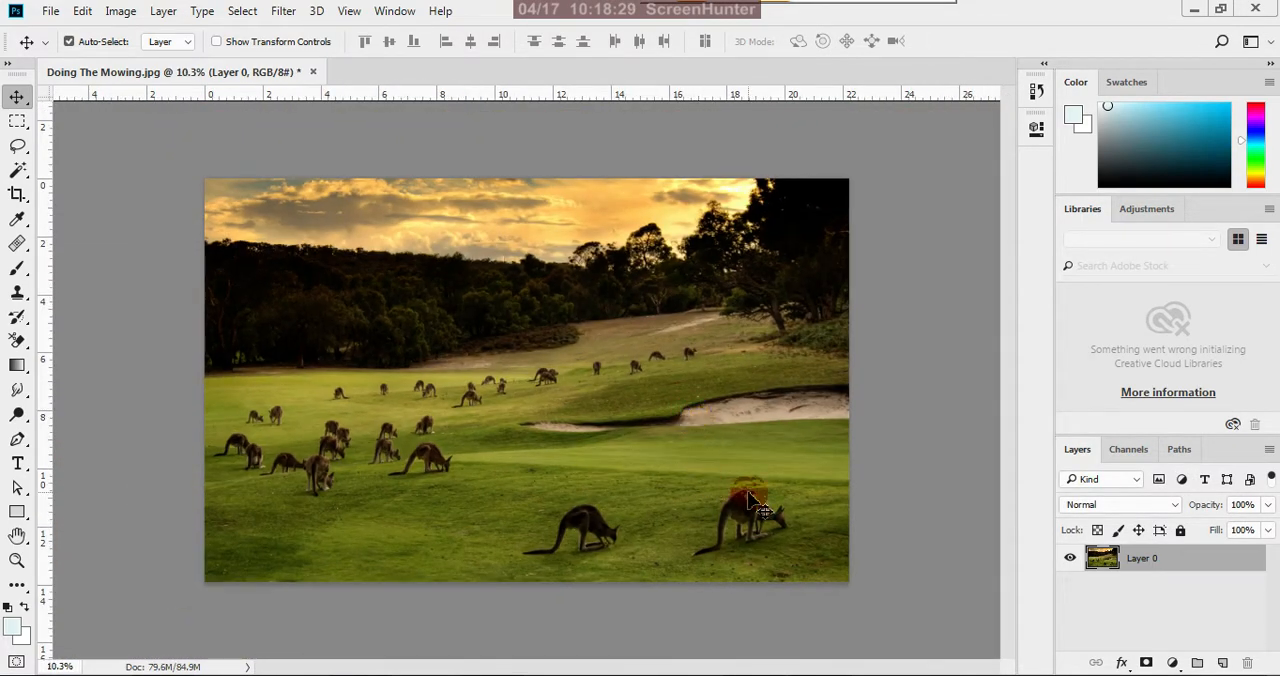
pyautogui.scroll(1, 552, 252)
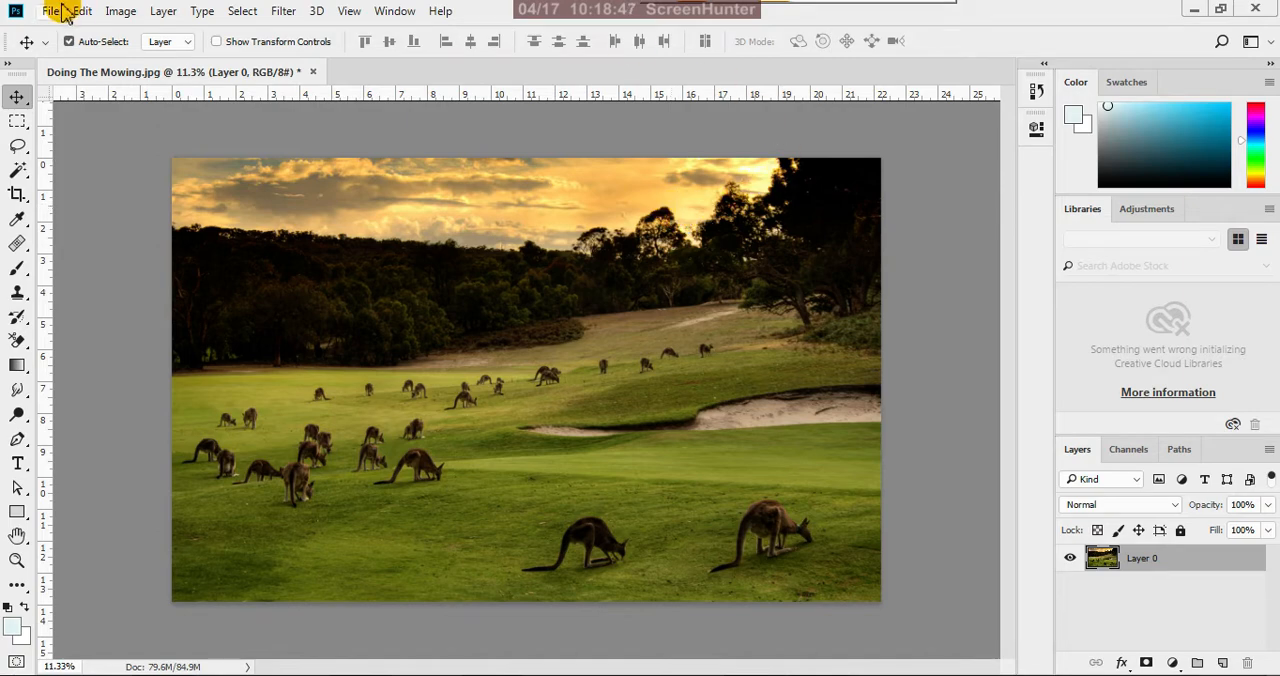
pyautogui.click(120, 11)
pyautogui.moveTo(286, 64)
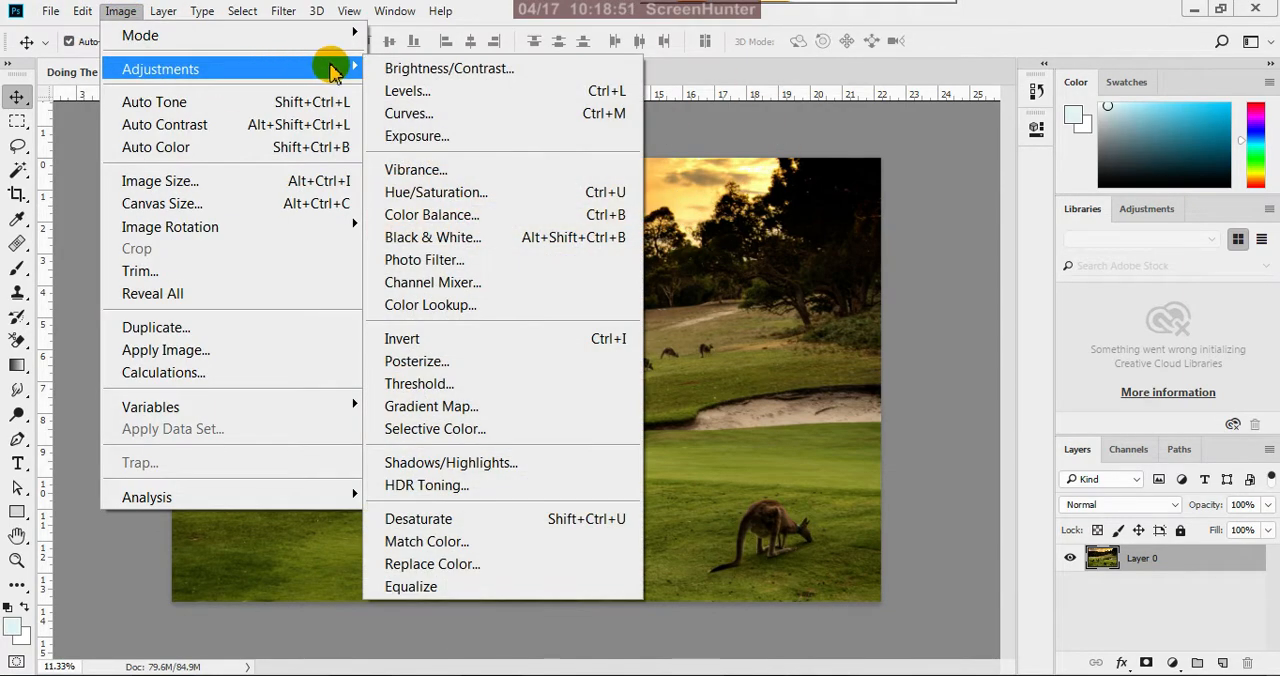
pyautogui.click(418, 68)
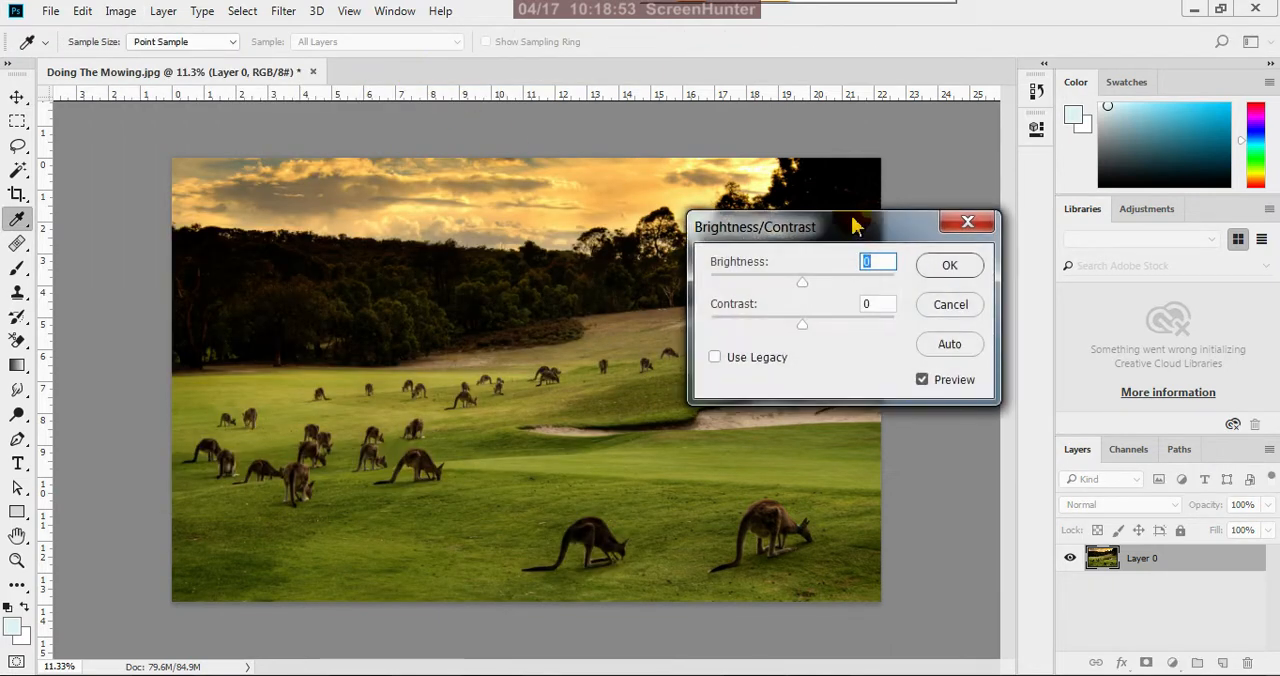
pyautogui.moveTo(855, 226); pyautogui.dragTo(876, 337)
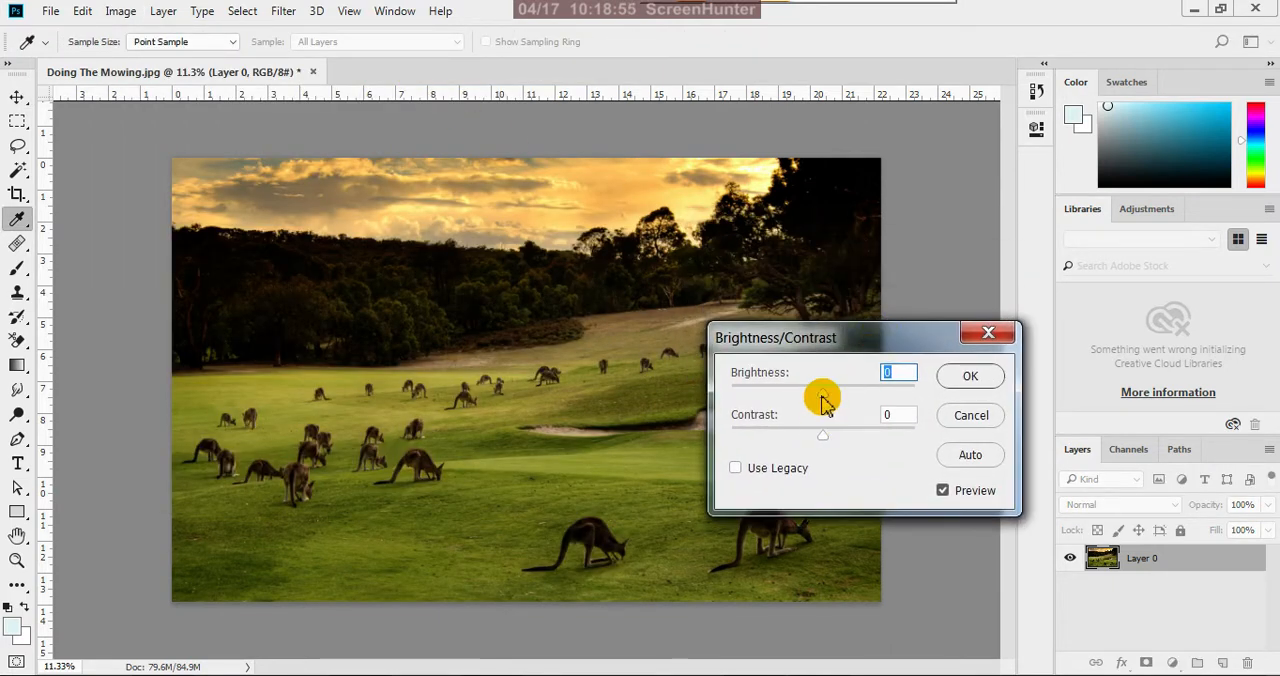
pyautogui.moveTo(822, 400); pyautogui.dragTo(832, 400)
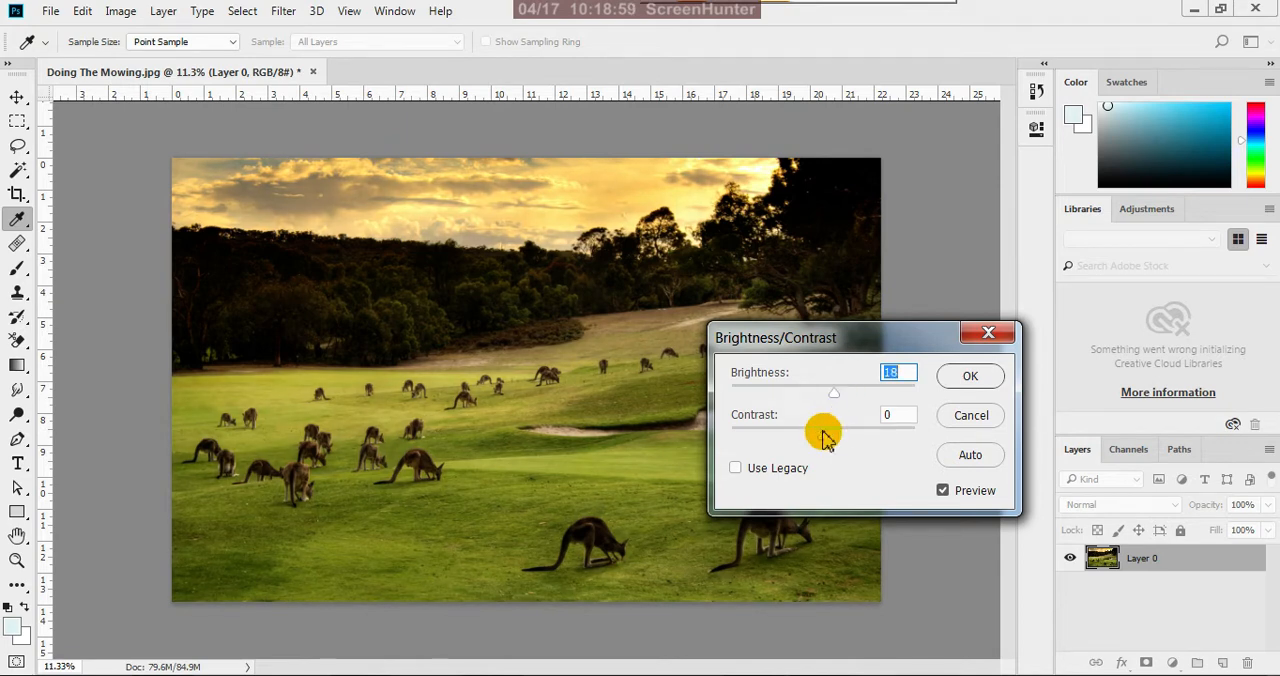
pyautogui.moveTo(825, 445); pyautogui.dragTo(831, 447)
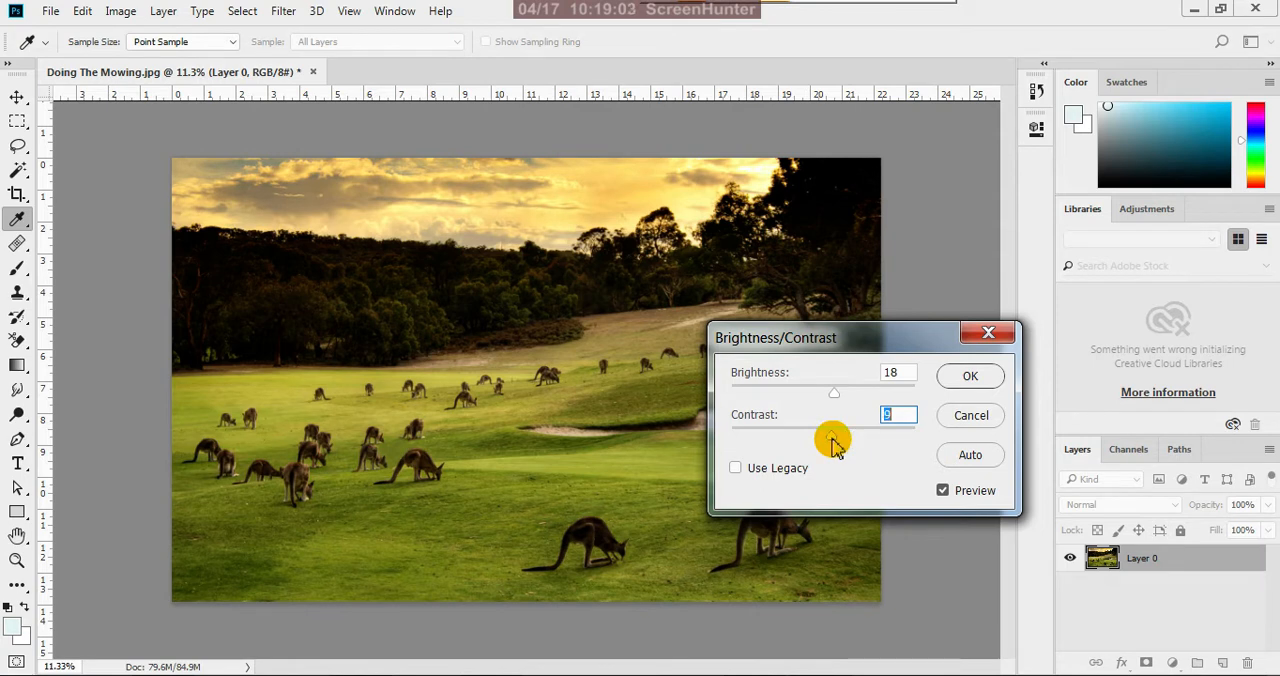
pyautogui.press('v')
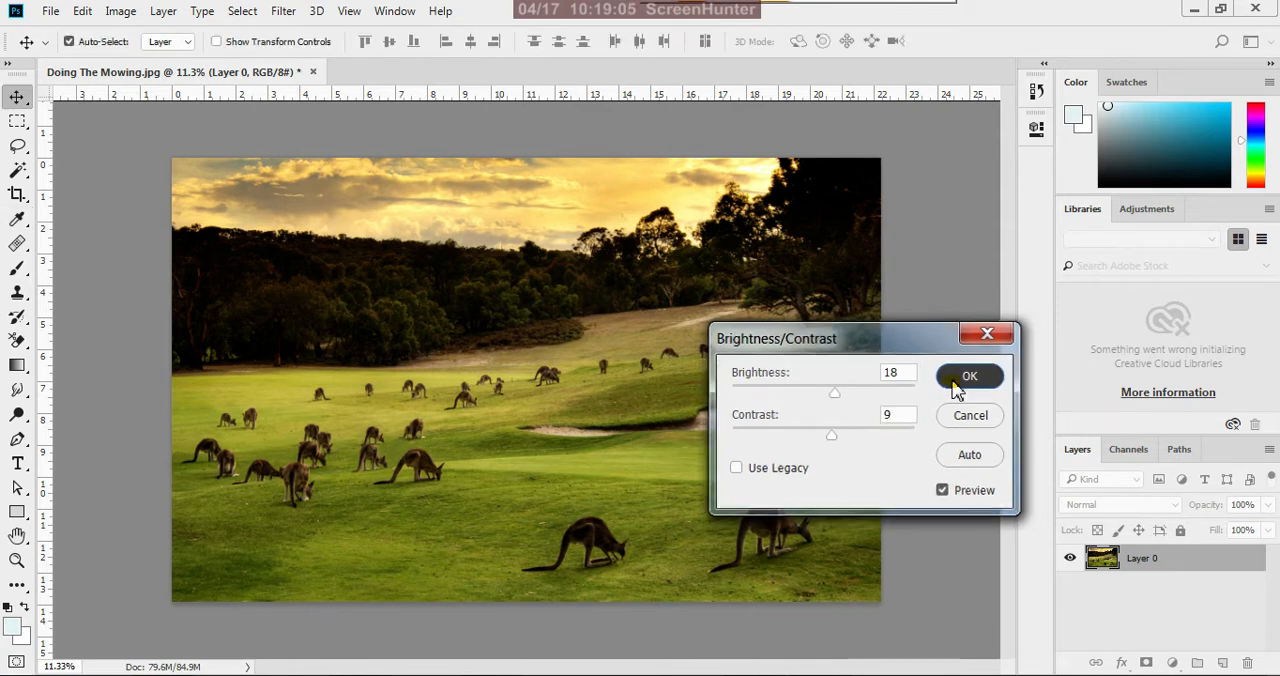
pyautogui.click(950, 384)
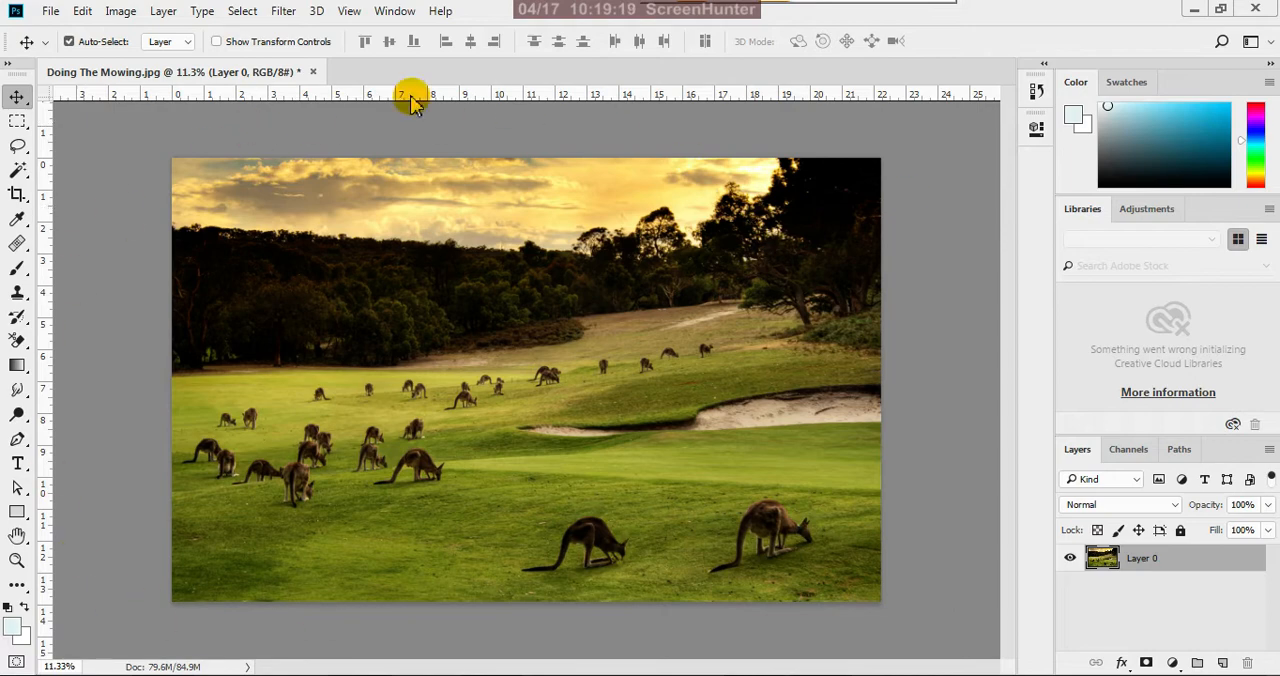
# Apply a Color Balance adjustment to the midtones with Cyan–Red at +35 and Yellow–Blue at -17
pyautogui.click(124, 14)
pyautogui.moveTo(348, 84)
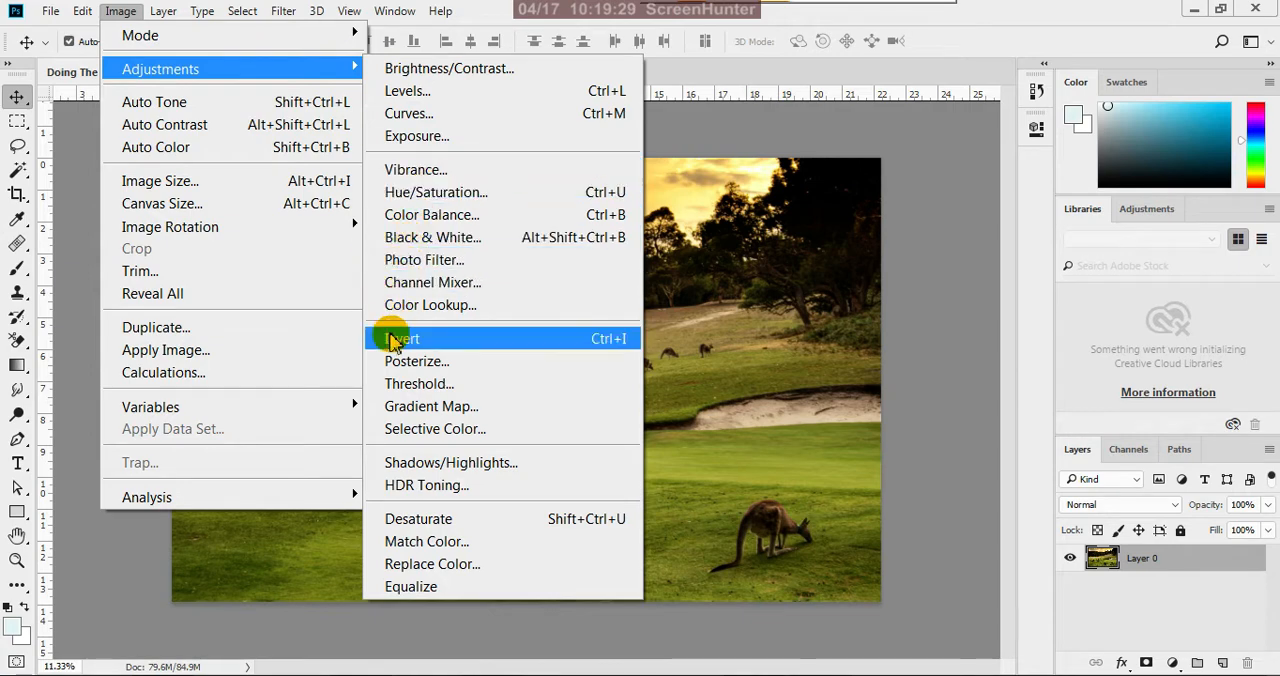
pyautogui.click(451, 214)
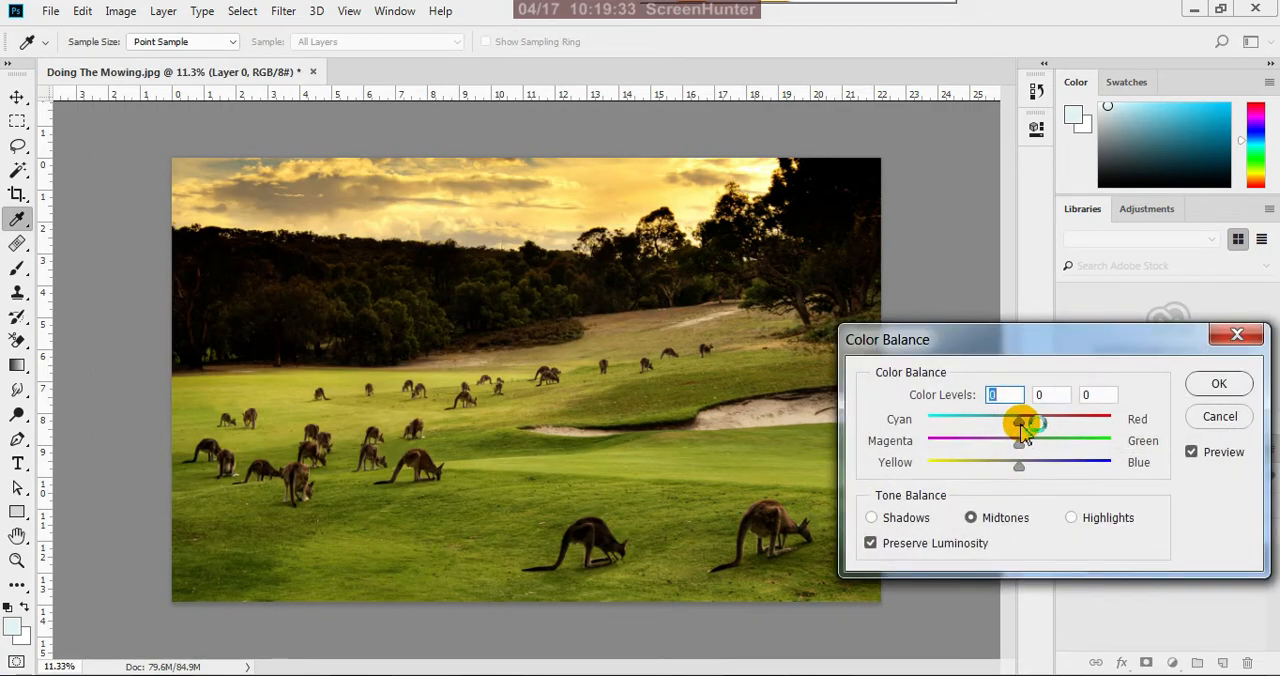
pyautogui.moveTo(1021, 425); pyautogui.dragTo(1045, 428)
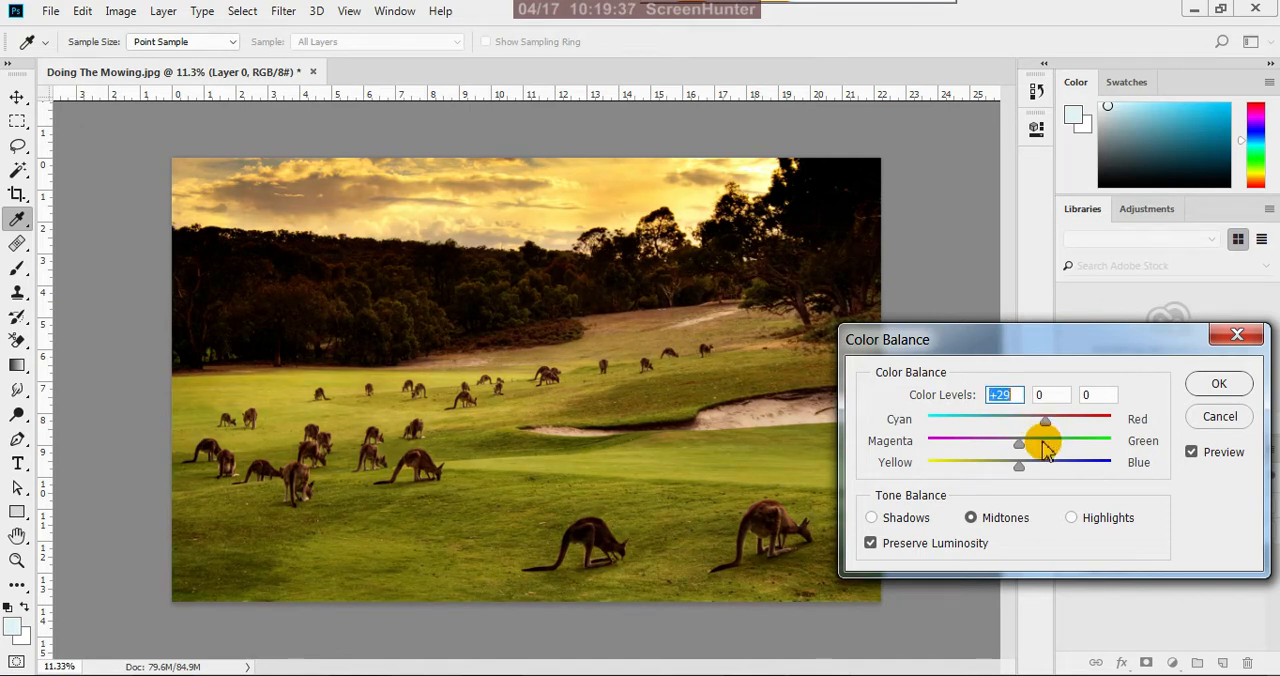
pyautogui.moveTo(1020, 470); pyautogui.dragTo(1005, 474)
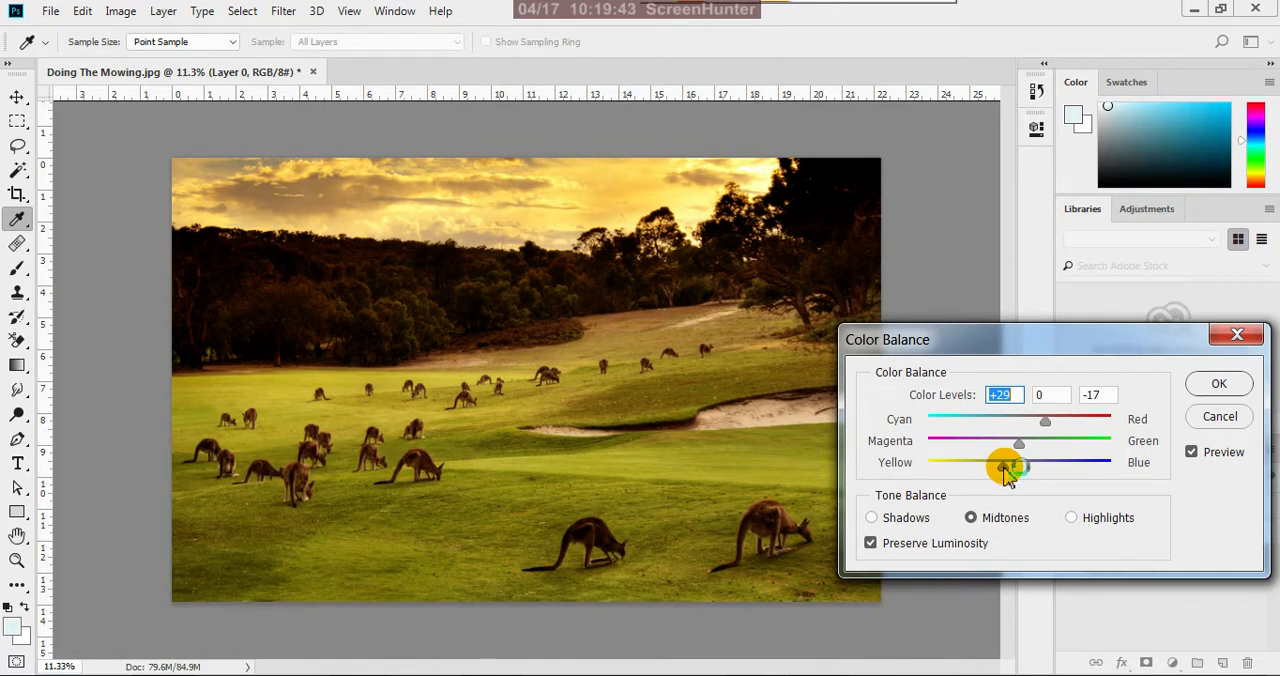
pyautogui.moveTo(1006, 474); pyautogui.dragTo(1002, 466)
pyautogui.moveTo(1045, 423); pyautogui.dragTo(1053, 428)
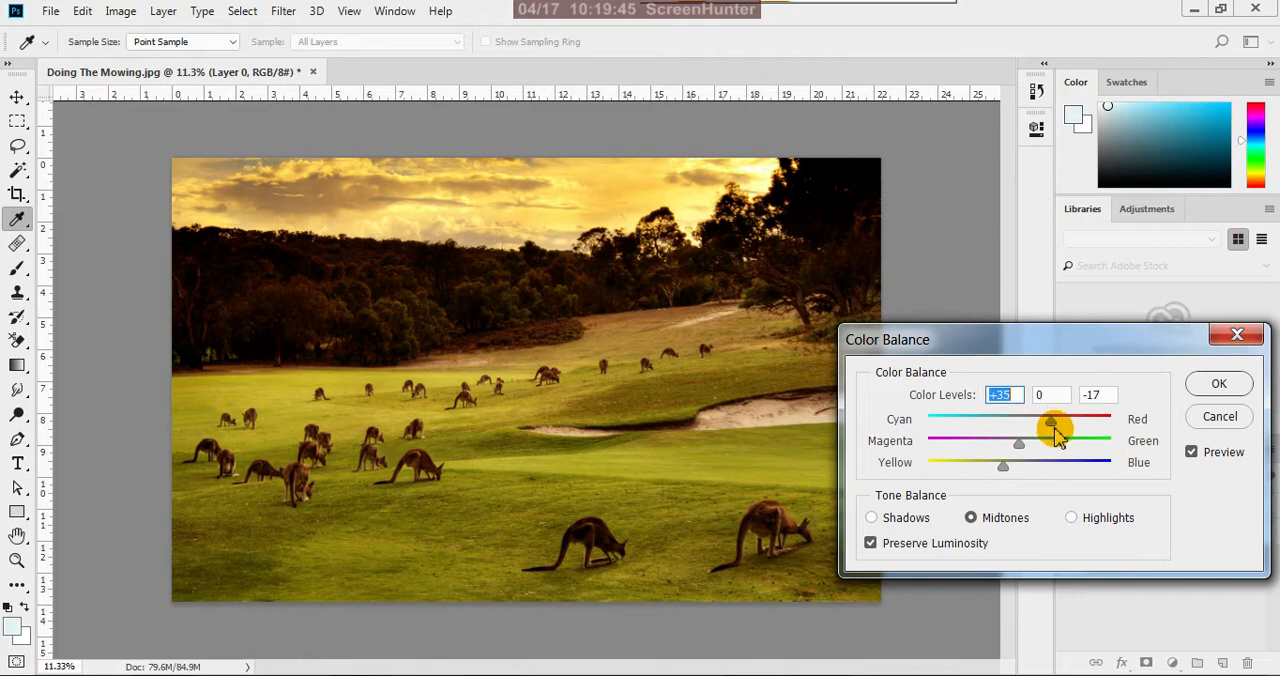
pyautogui.click(1219, 384)
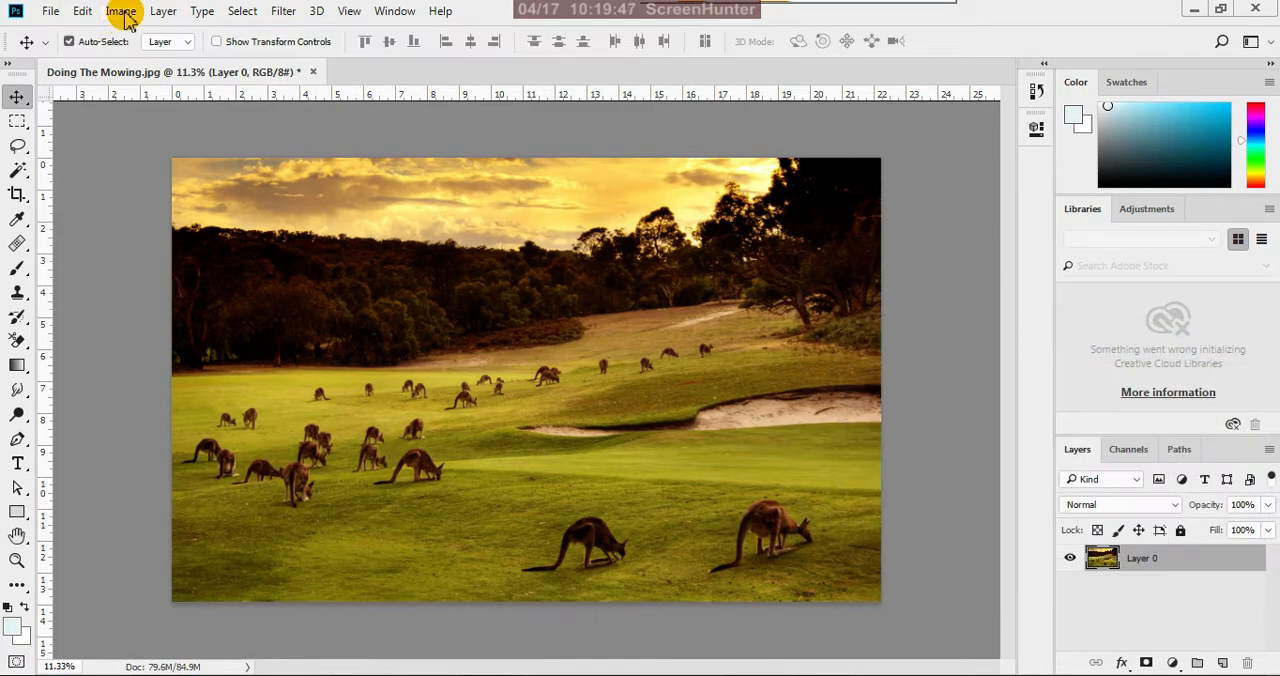
# Start a Photo Filter adjustment on Layer 0 and move its settings aside to uncover the photo
pyautogui.click(122, 12)
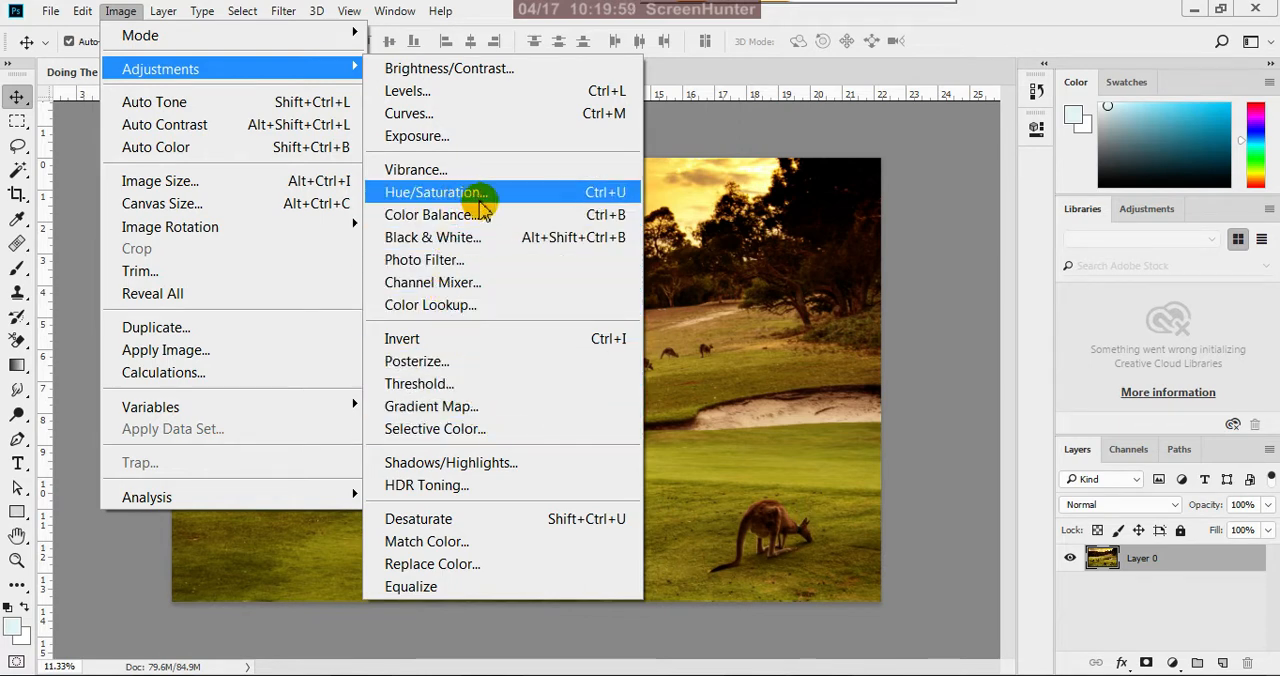
pyautogui.click(480, 262)
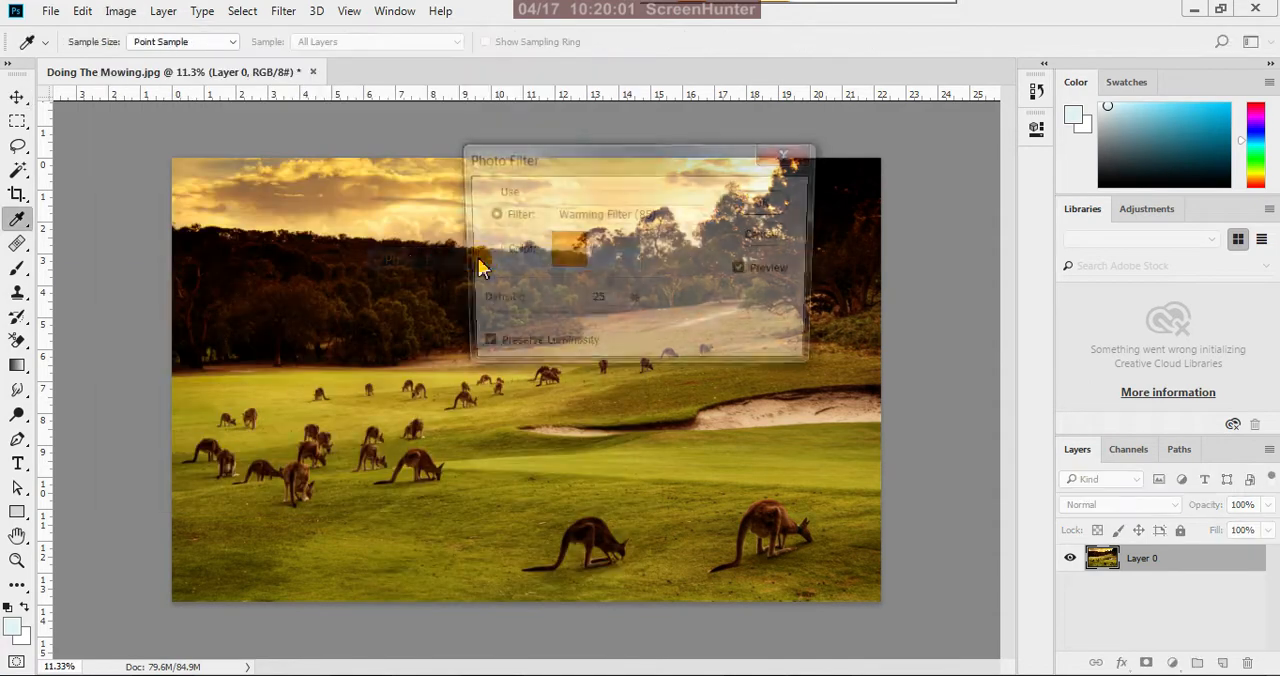
pyautogui.moveTo(643, 171); pyautogui.dragTo(937, 277)
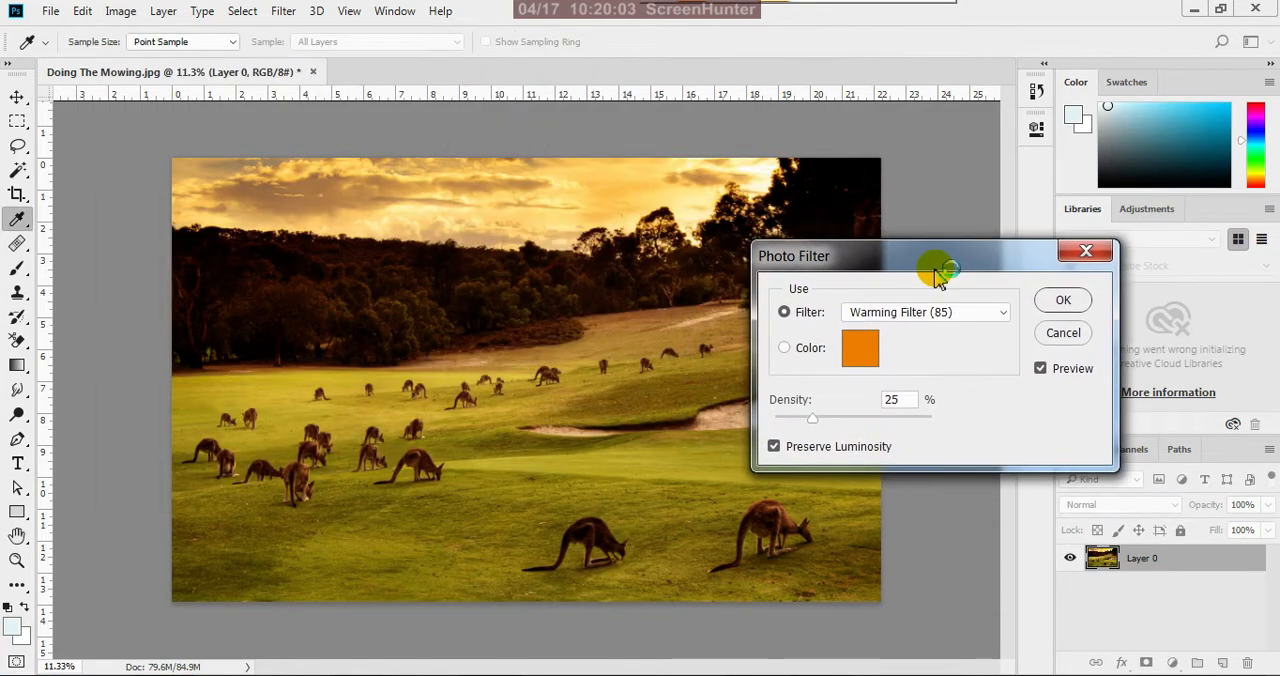
# Try the custom colour option and the Red photo filter, and return to Warming Filter (85)
pyautogui.click(922, 373)
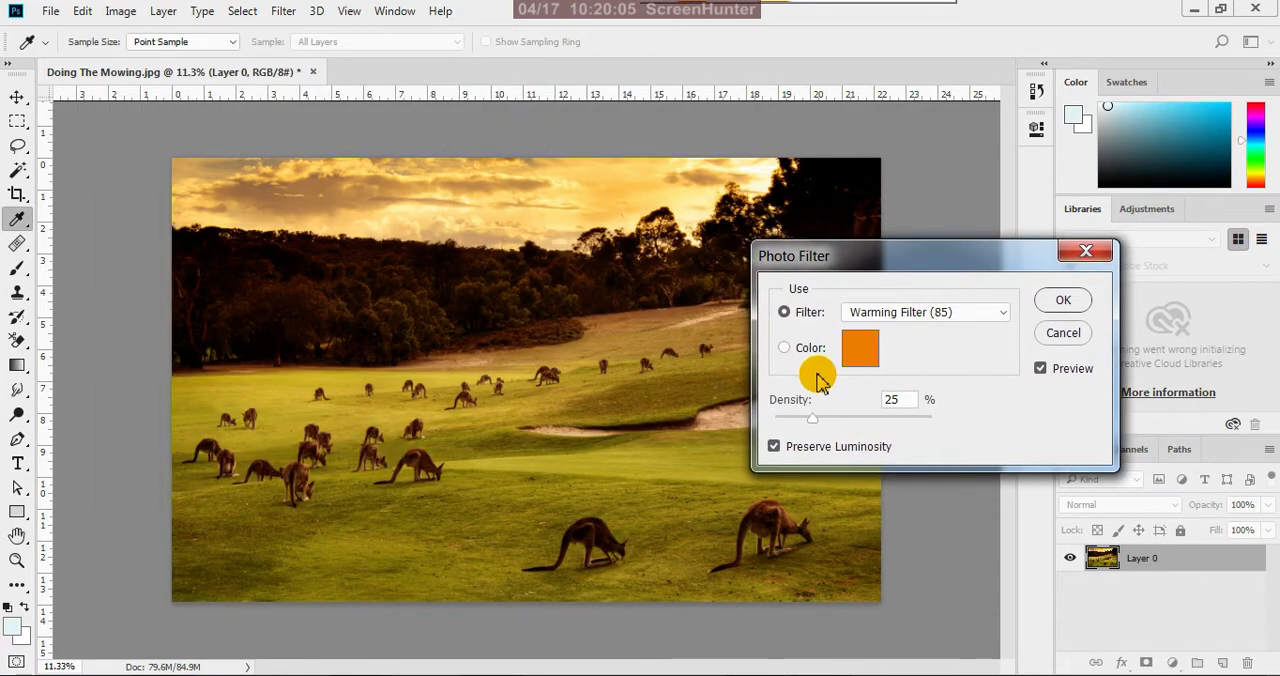
pyautogui.click(785, 350)
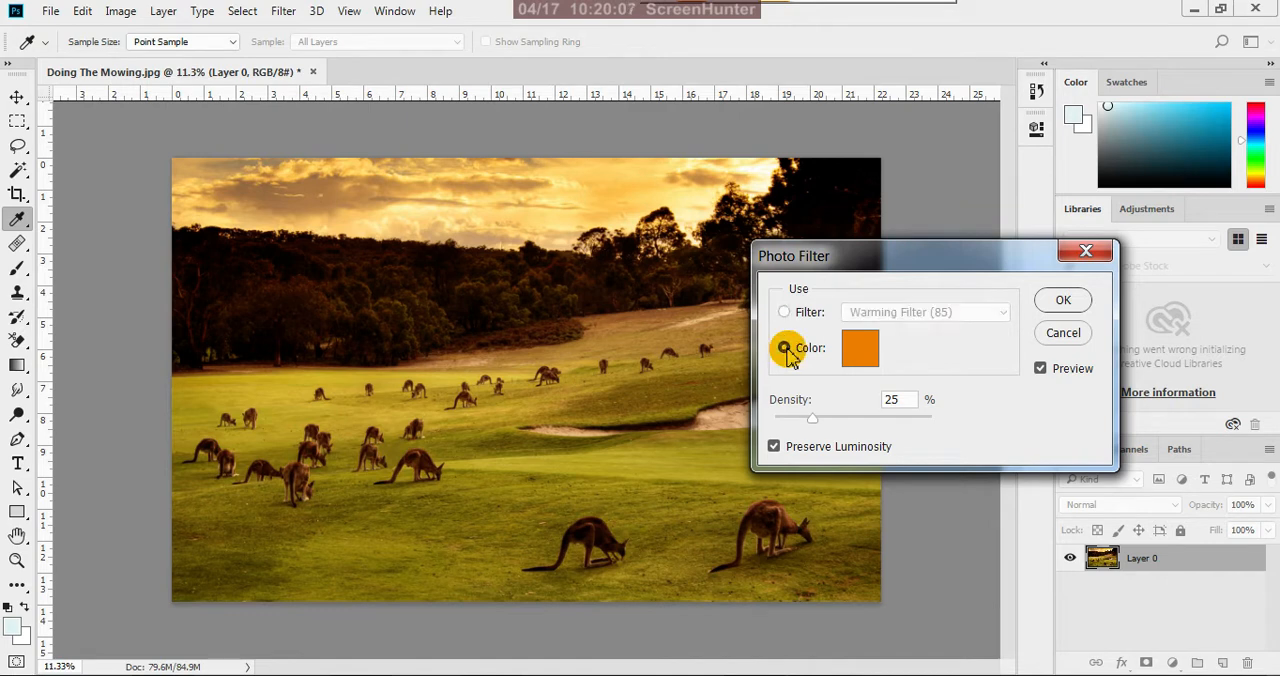
pyautogui.click(784, 312)
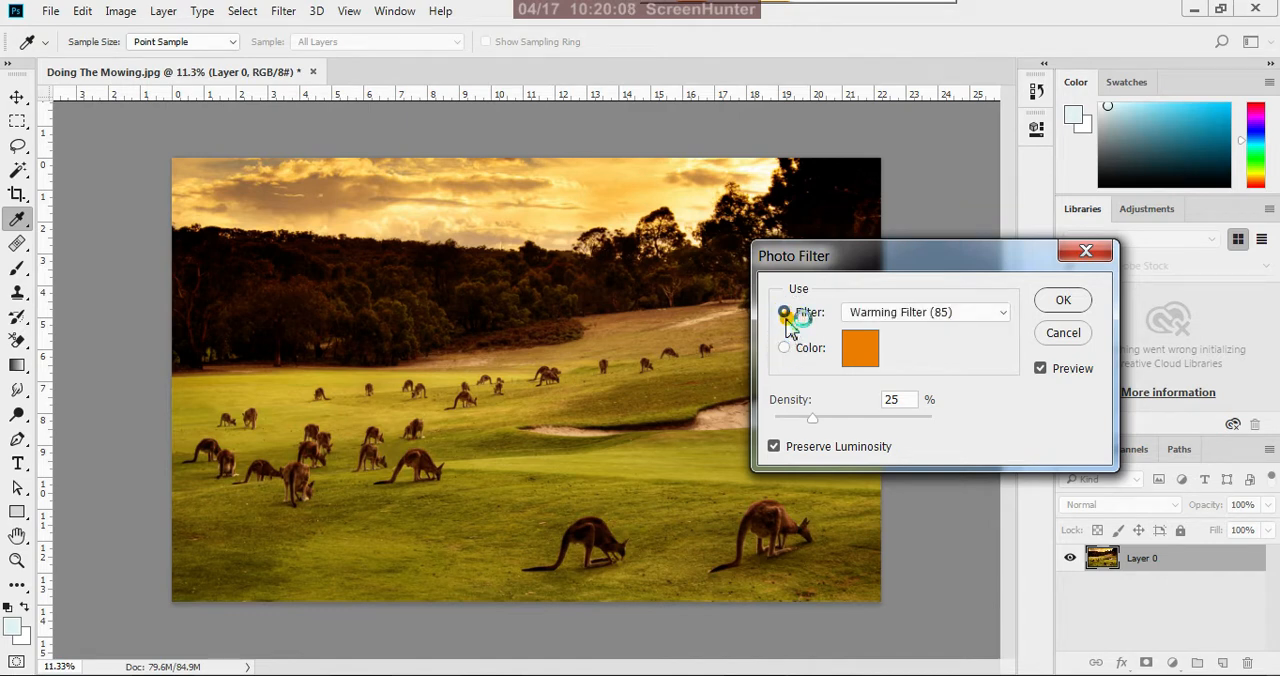
pyautogui.click(1003, 316)
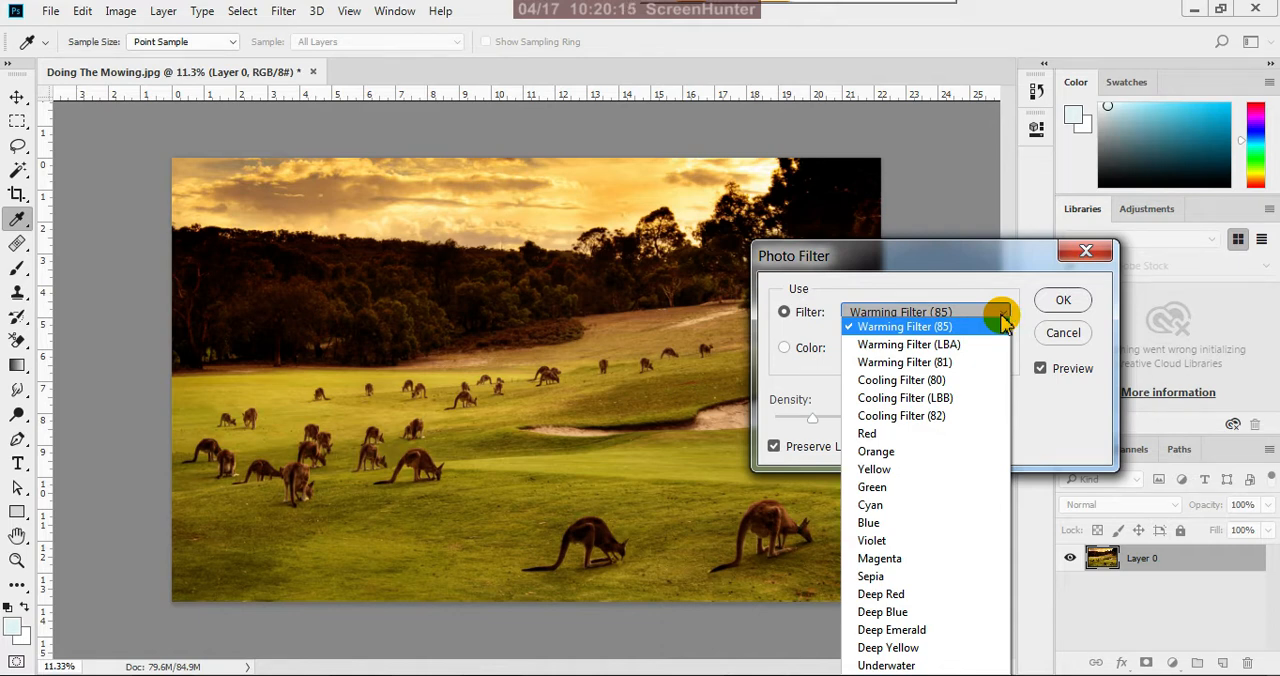
pyautogui.click(870, 435)
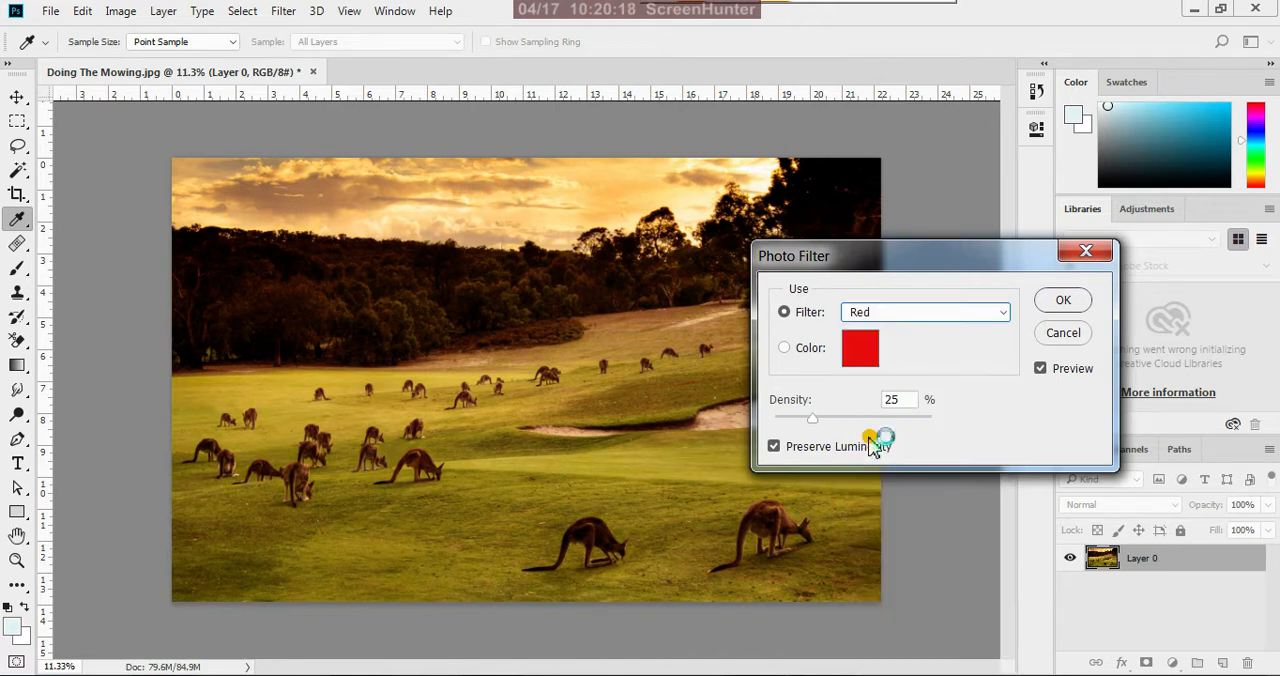
pyautogui.click(1003, 313)
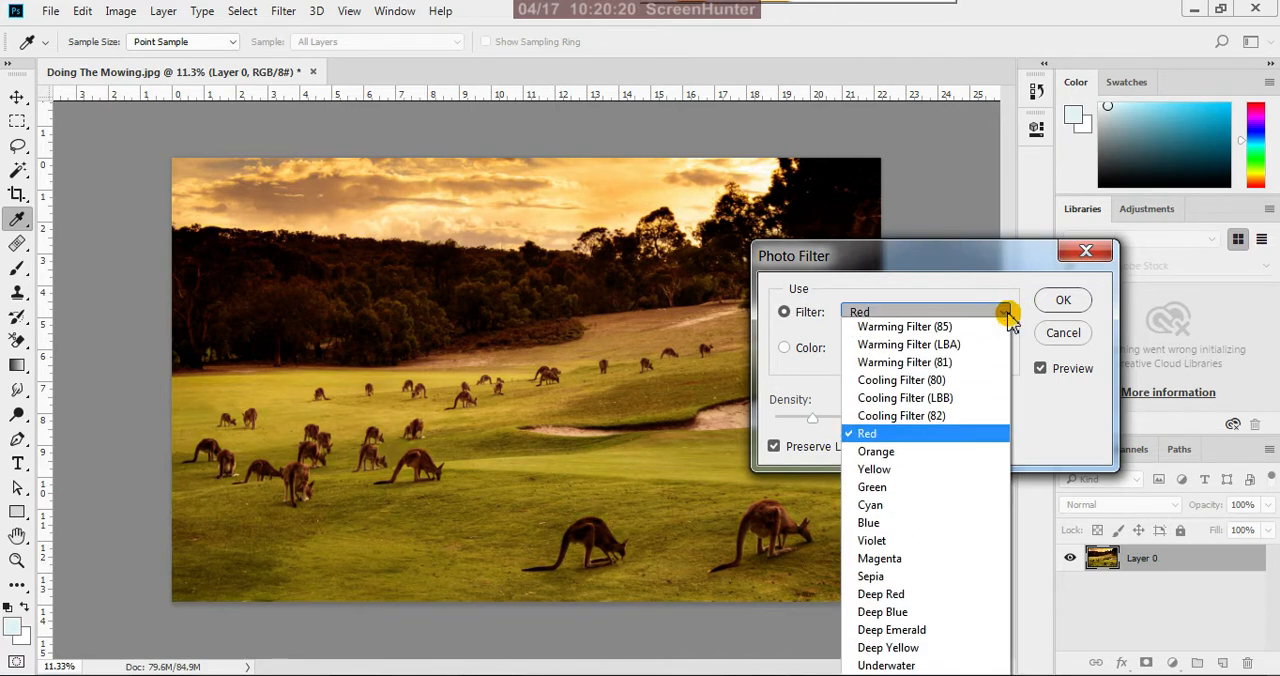
pyautogui.click(958, 328)
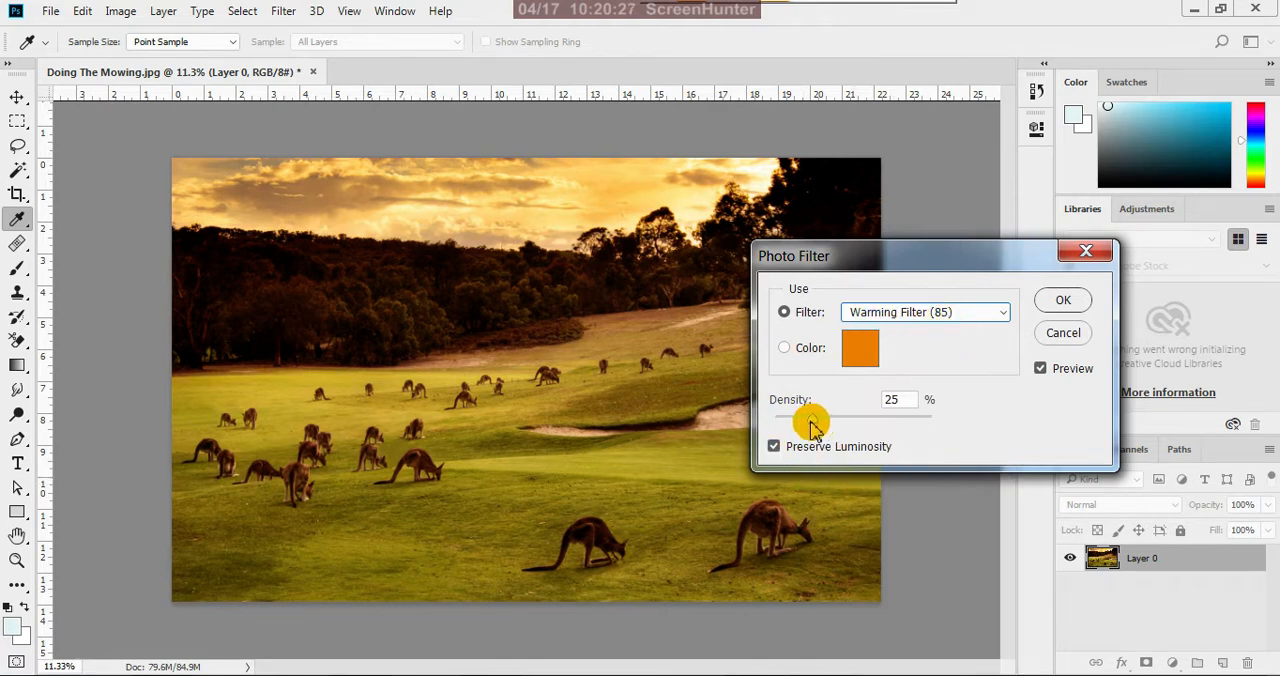
# Set the Warming Filter (85) density to 35% and apply the photo filter to the layer
pyautogui.moveTo(812, 425)
pyautogui.mouseDown()
pyautogui.moveTo(889, 442)
pyautogui.moveTo(785, 428)
pyautogui.moveTo(818, 427)
pyautogui.mouseUp()
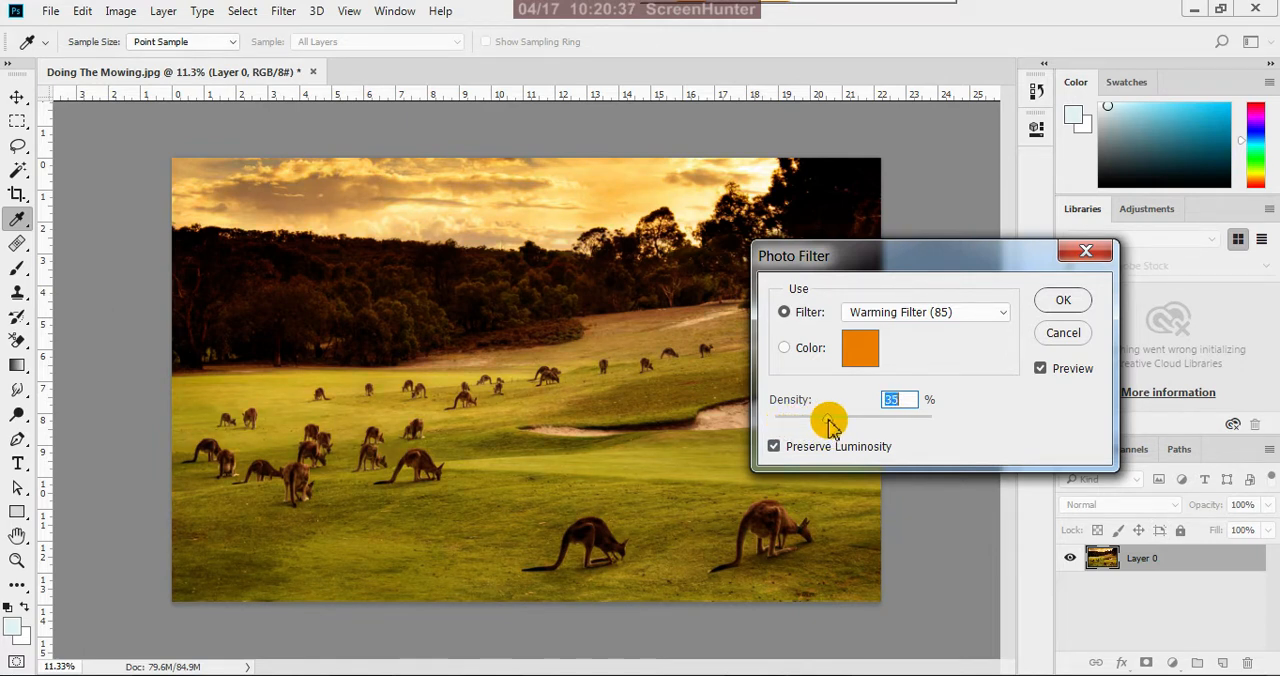
pyautogui.moveTo(829, 425); pyautogui.dragTo(840, 430)
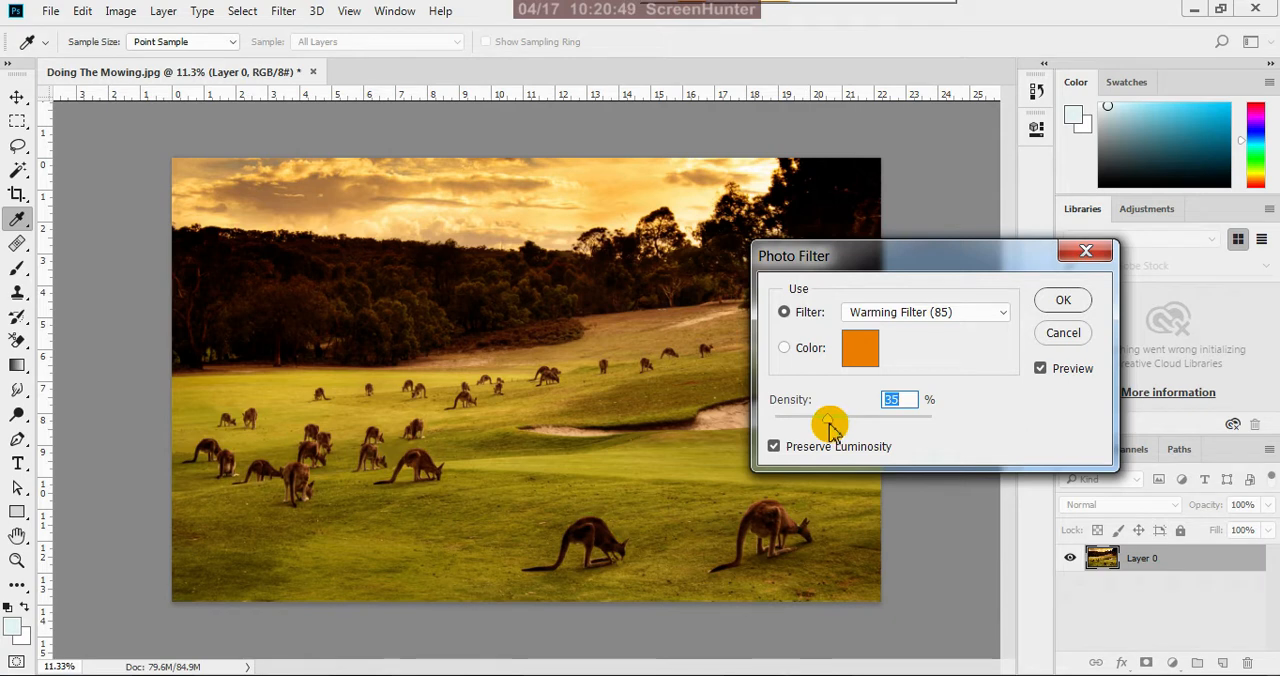
pyautogui.click(1062, 303)
pyautogui.press('v')
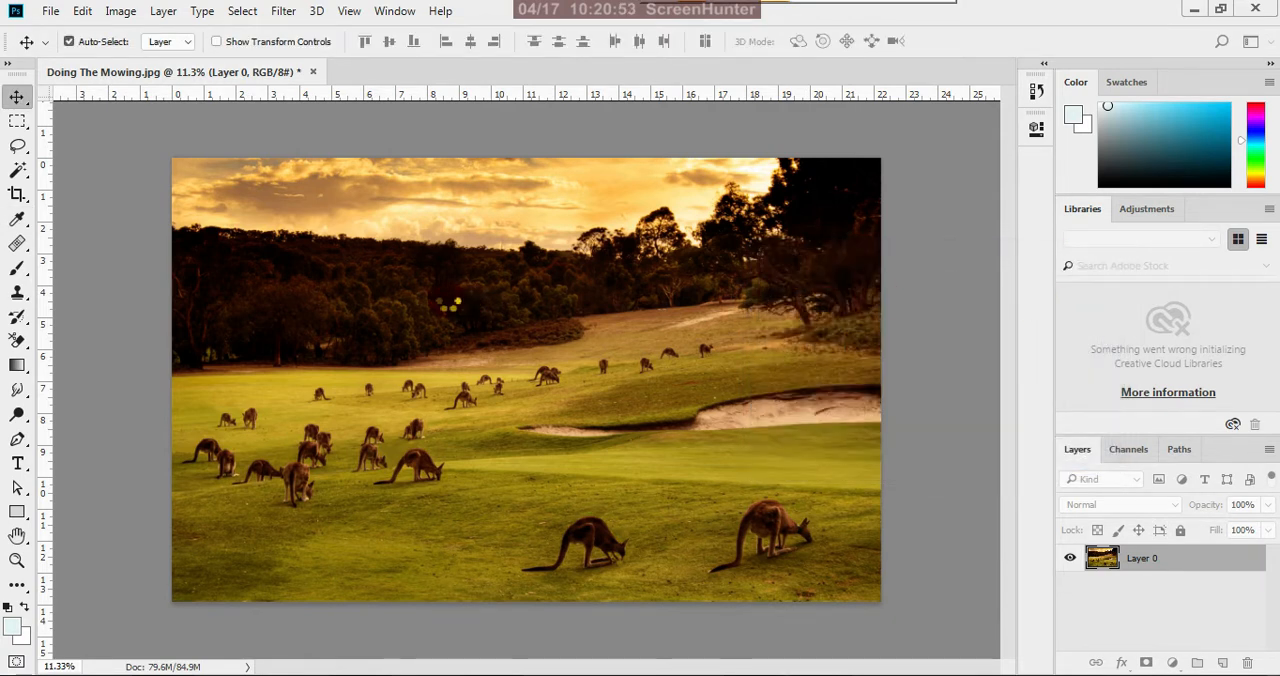
pyautogui.scroll(-3, 450, 312)
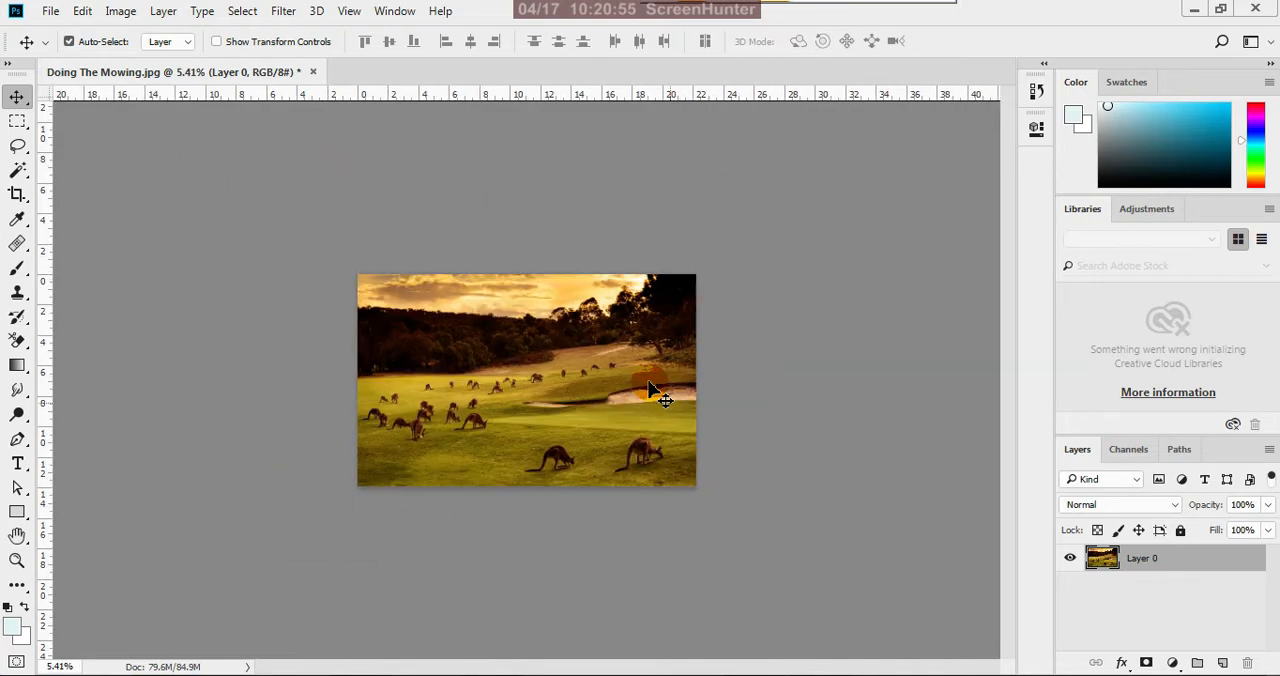
pyautogui.scroll(4, 500, 318)
pyautogui.scroll(-3, 603, 362)
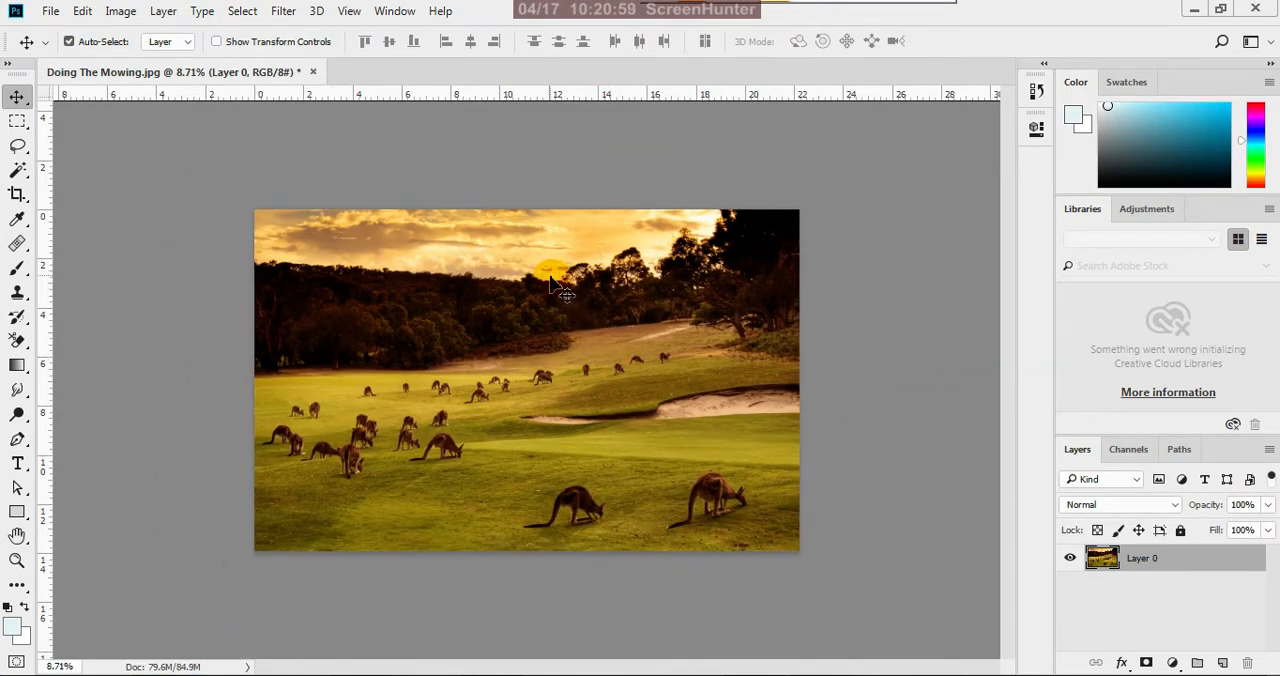
pyautogui.scroll(2, 545, 265)
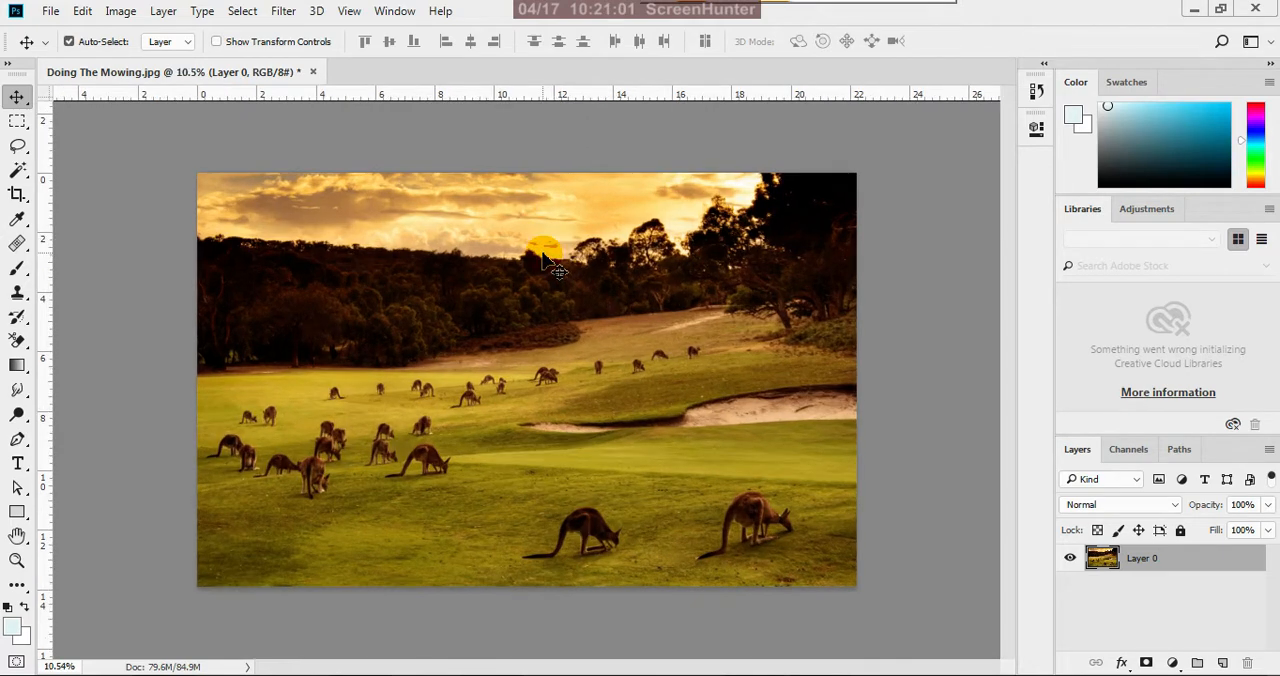
pyautogui.click(1183, 536)
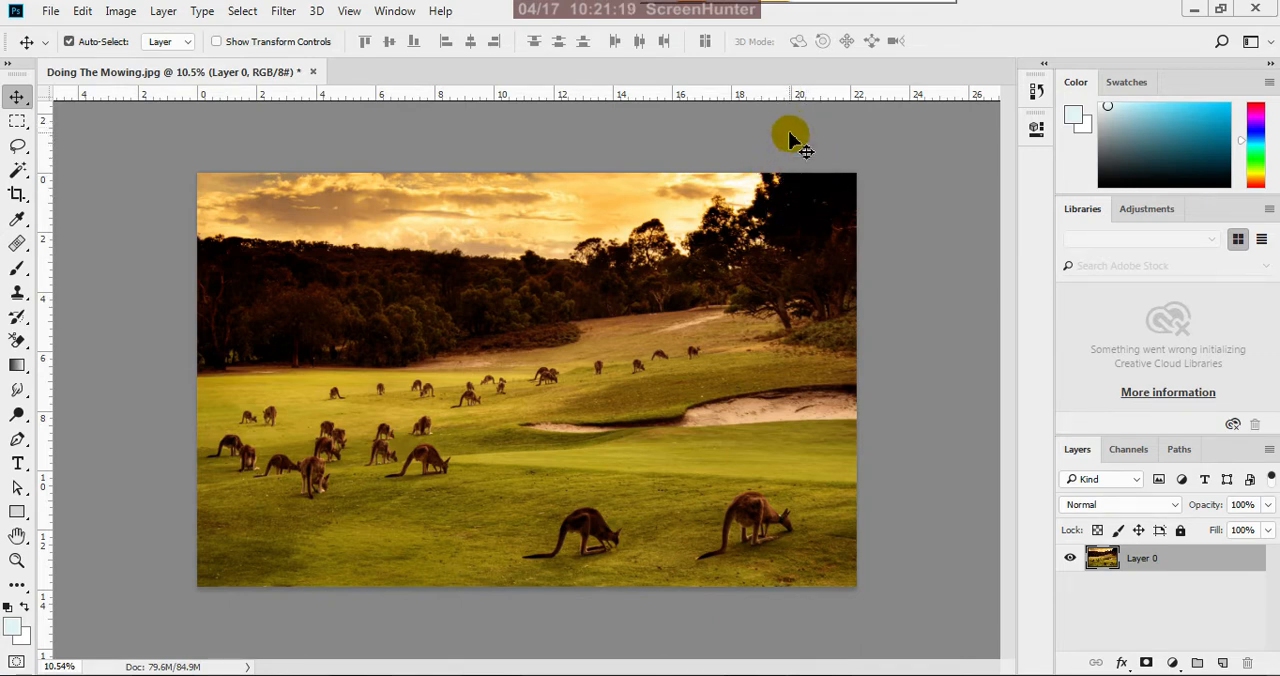
# Draw a tall rectangle shape about 1481 by 3646 px over the photo, with no fill and a 2 px black stroke
pyautogui.click(18, 514)
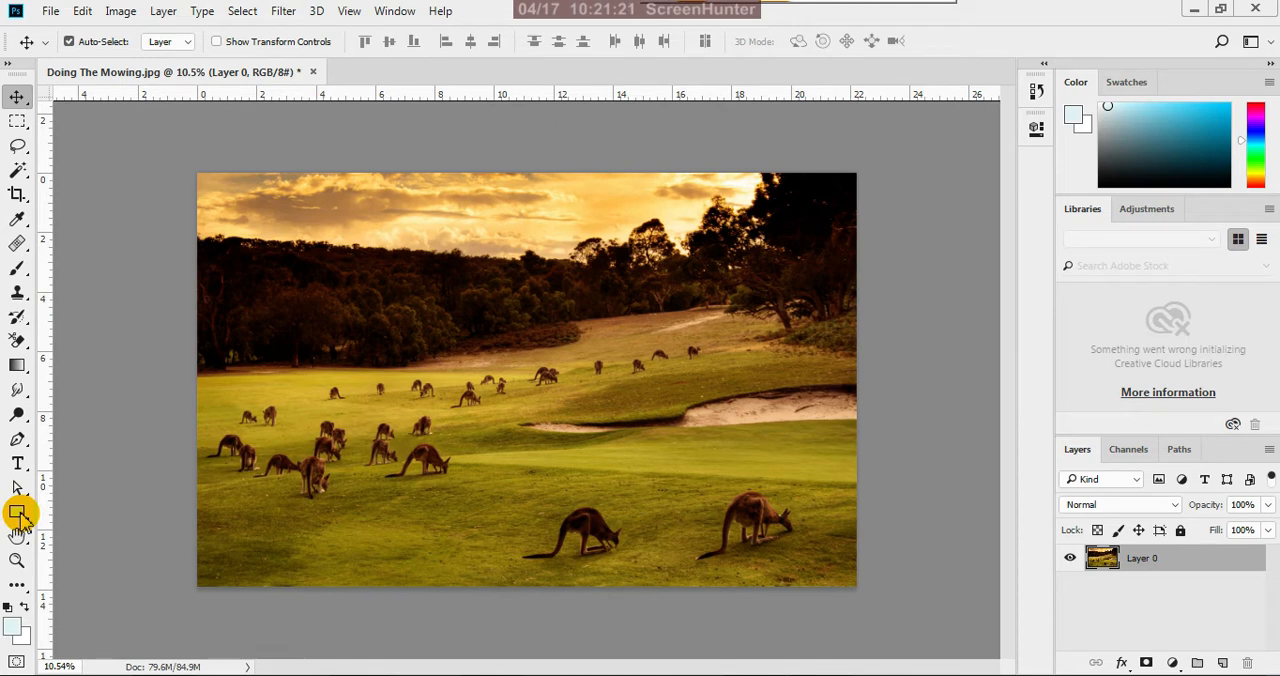
pyautogui.click(18, 514)
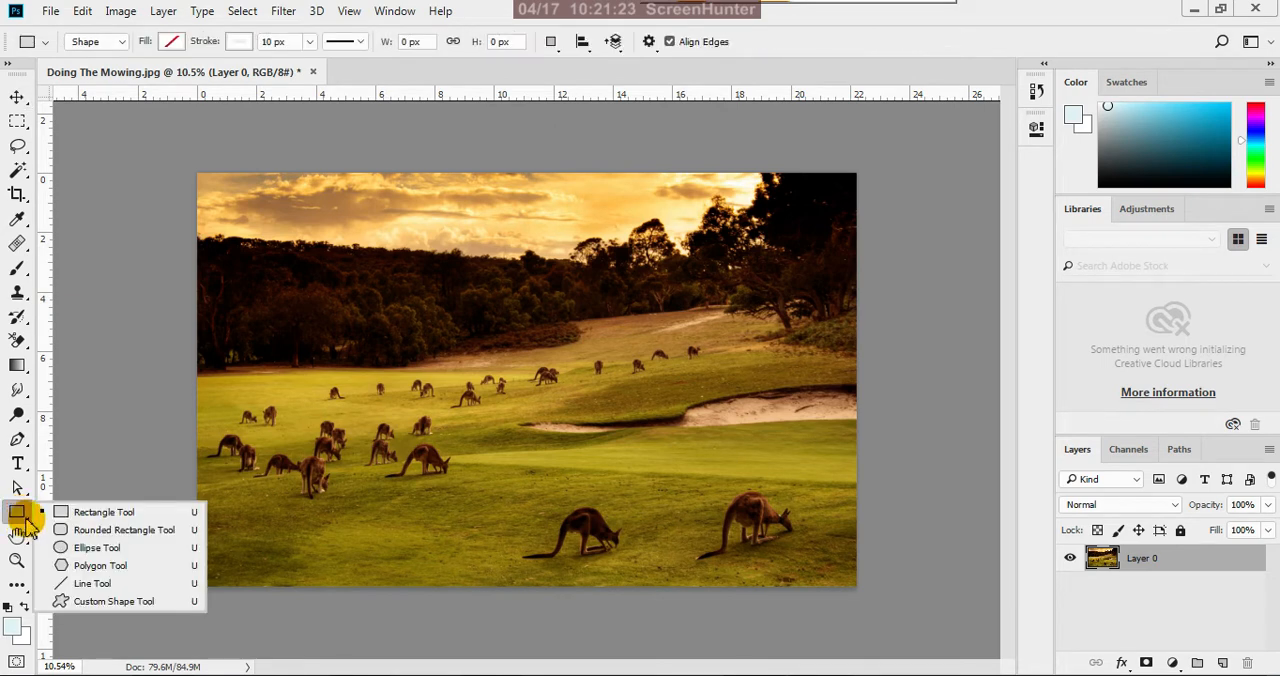
pyautogui.click(88, 512)
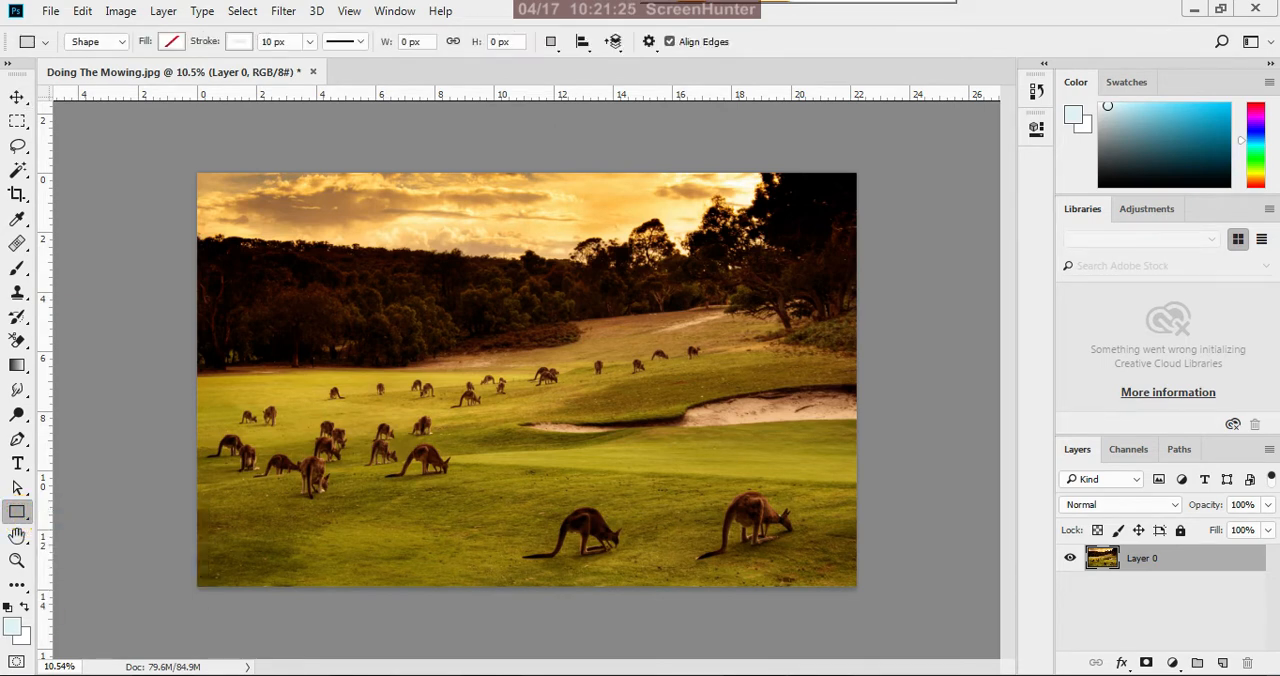
pyautogui.click(240, 42)
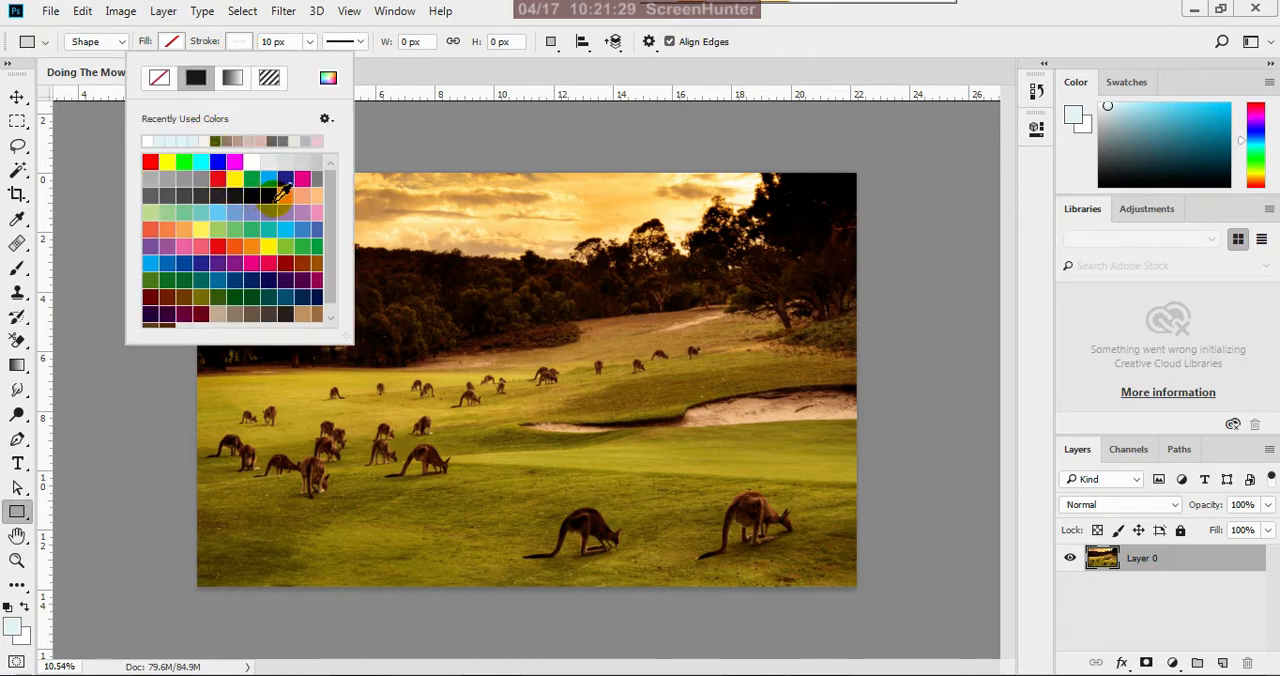
pyautogui.click(276, 196)
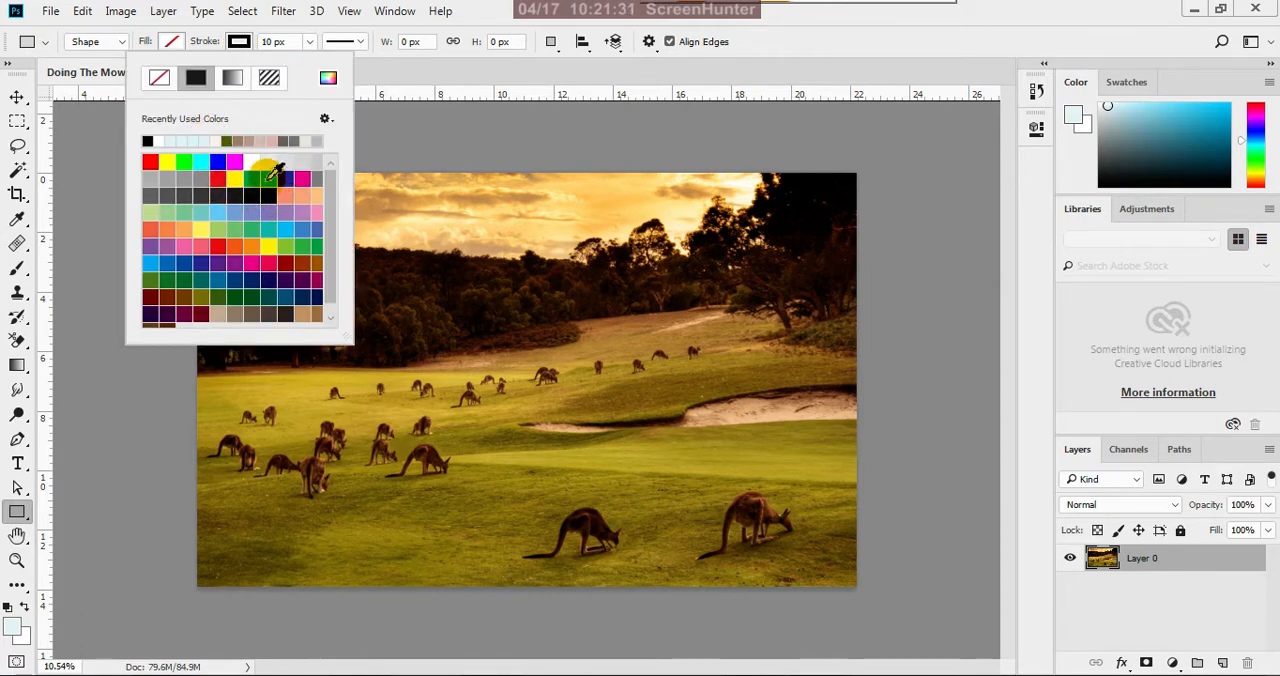
pyautogui.click(287, 47)
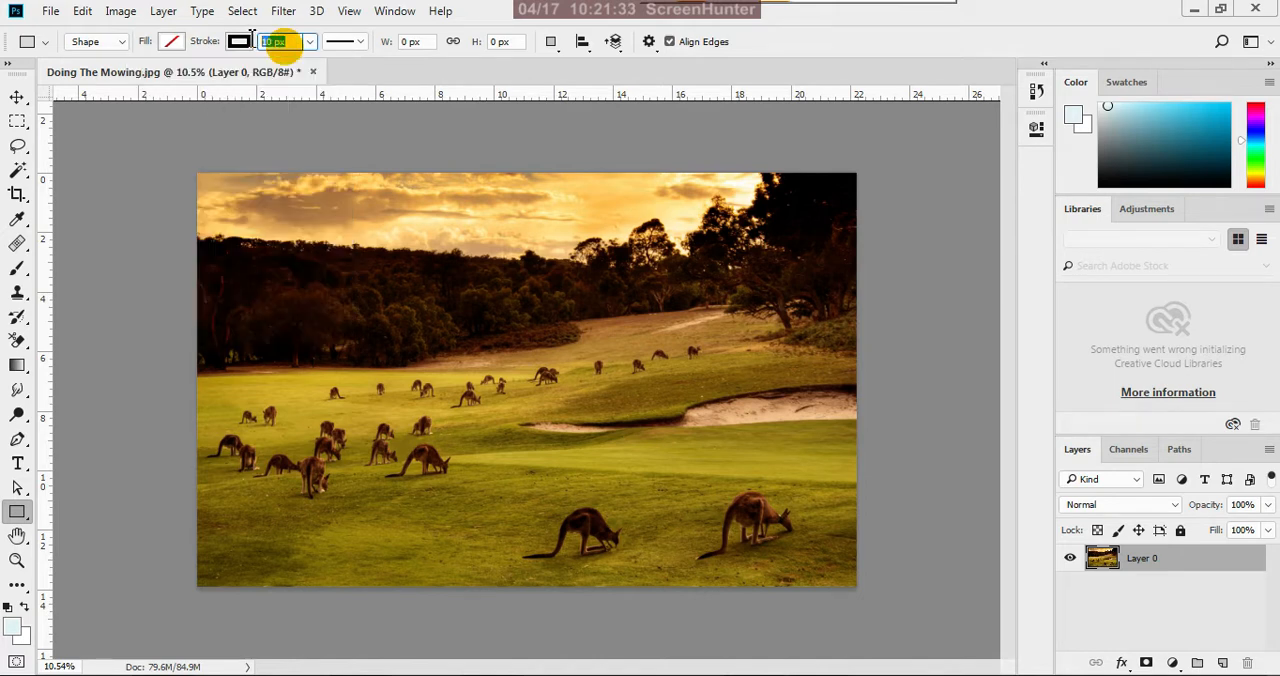
pyautogui.write('2')
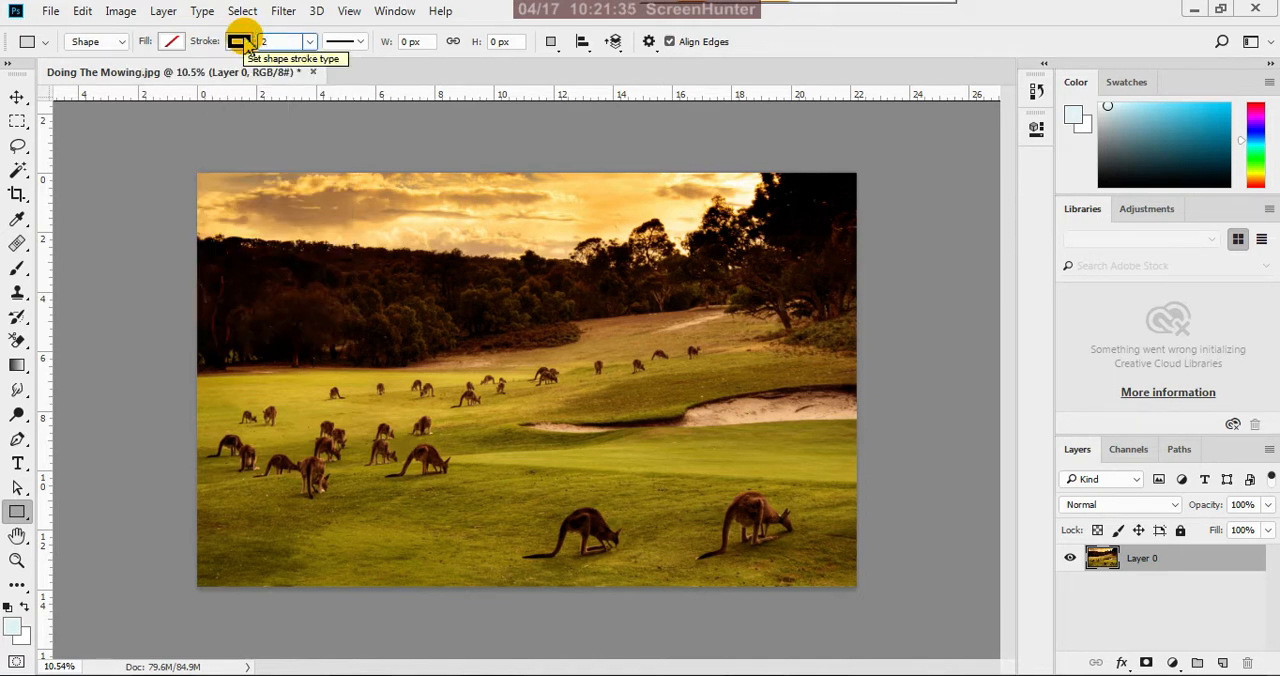
pyautogui.press('Return')
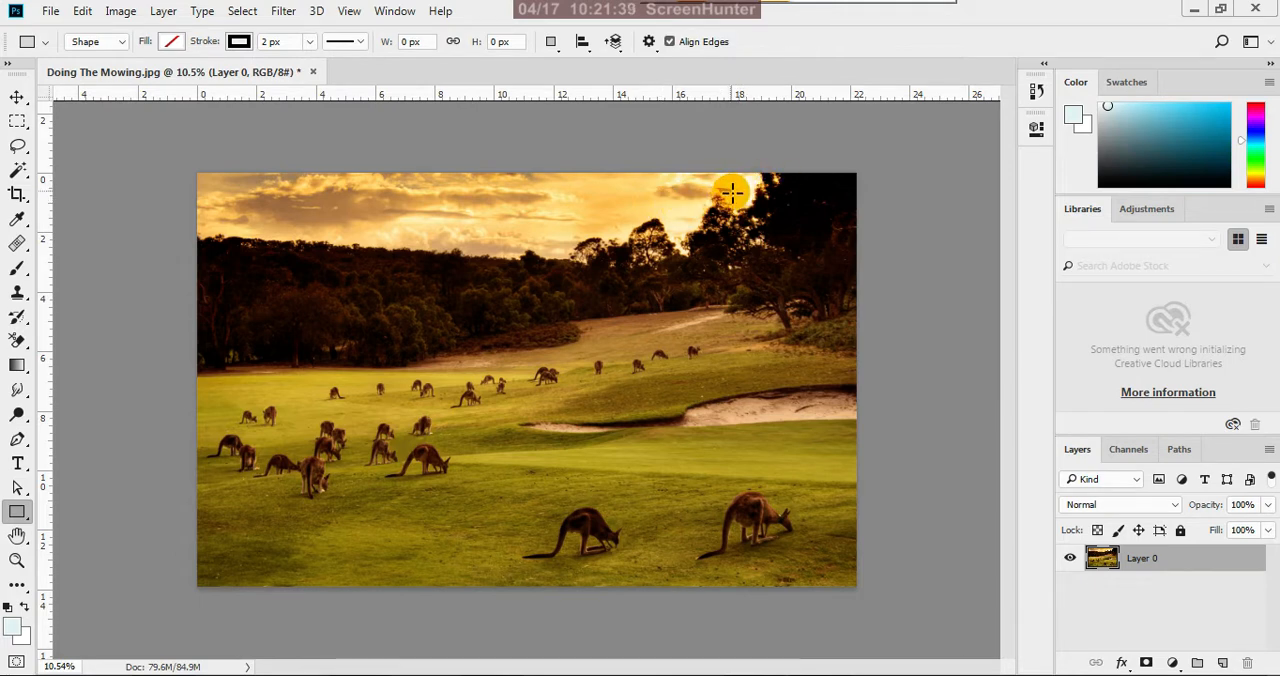
pyautogui.moveTo(733, 192); pyautogui.dragTo(585, 551)
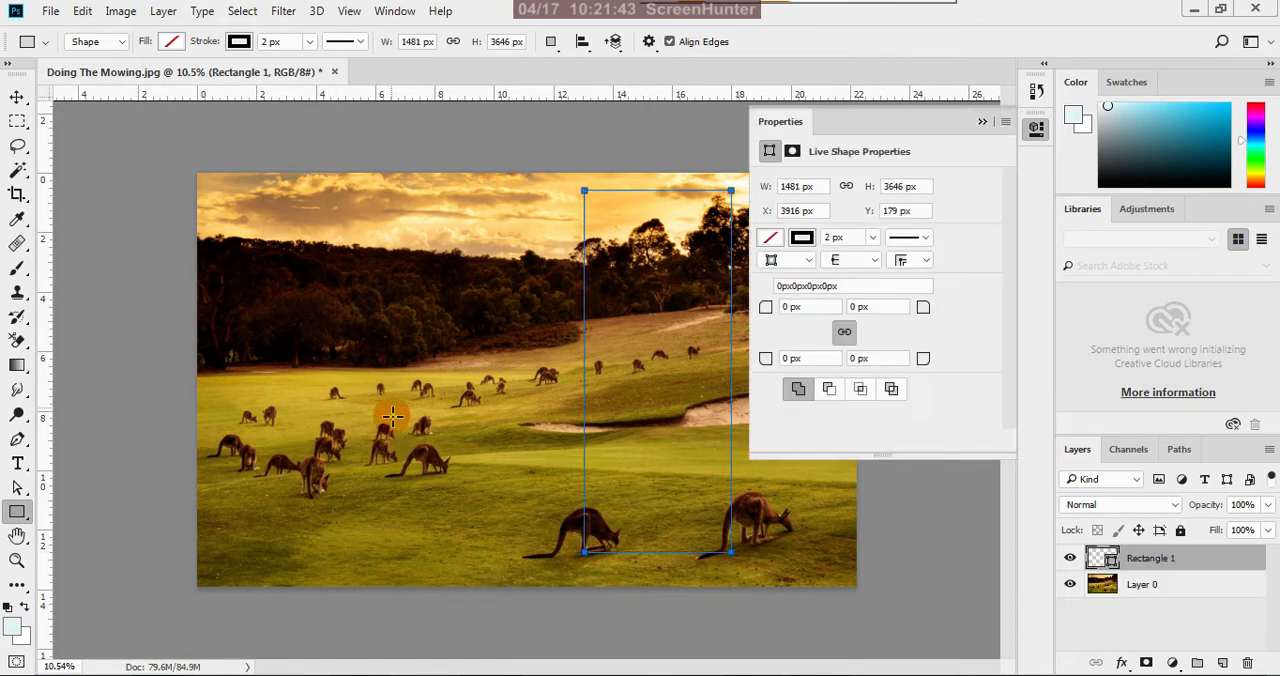
pyautogui.click(981, 122)
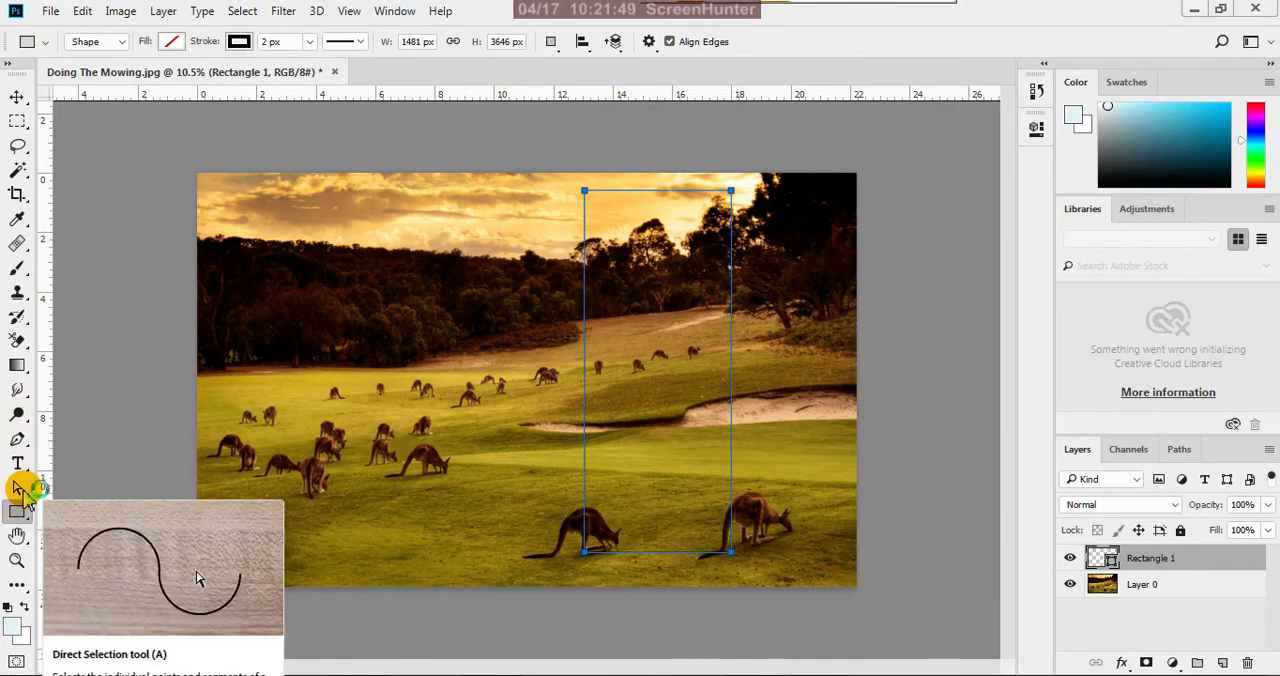
# Convert the rectangle to a regular path and bring its two upper anchor points close together just above the bright sky beside the dark trees
pyautogui.click(20, 490)
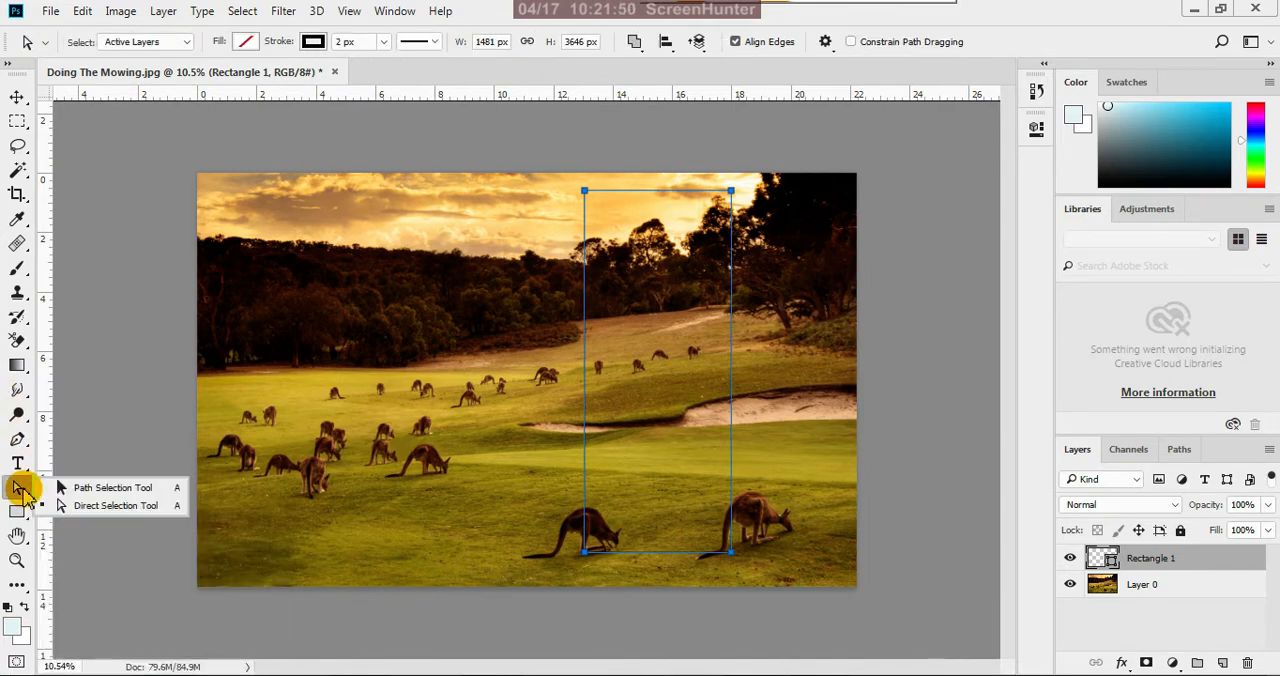
pyautogui.click(166, 508)
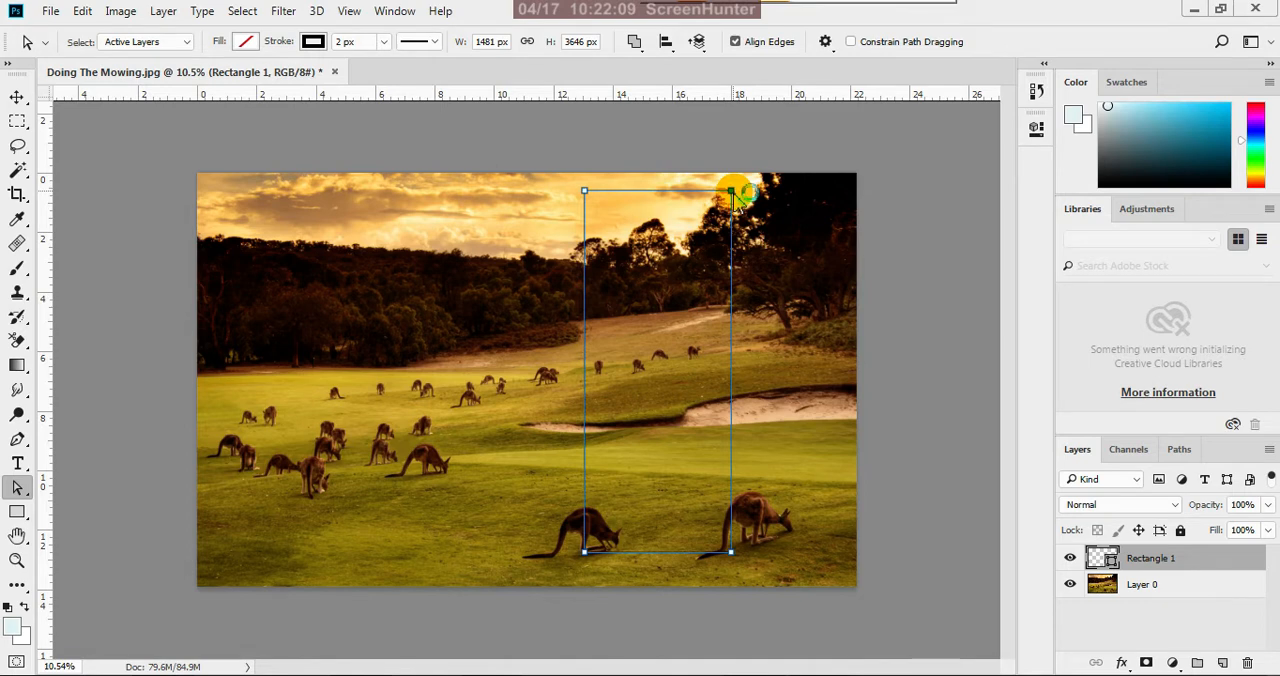
pyautogui.moveTo(731, 190); pyautogui.dragTo(780, 153)
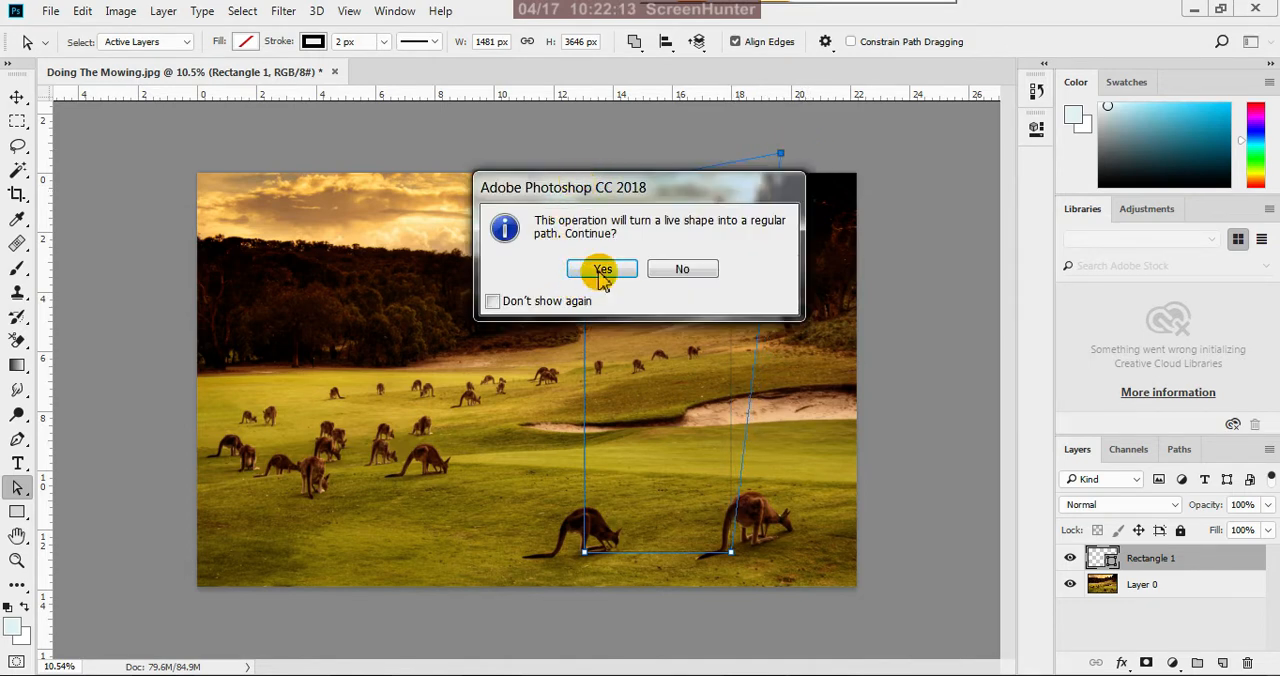
pyautogui.click(601, 270)
pyautogui.click(585, 191)
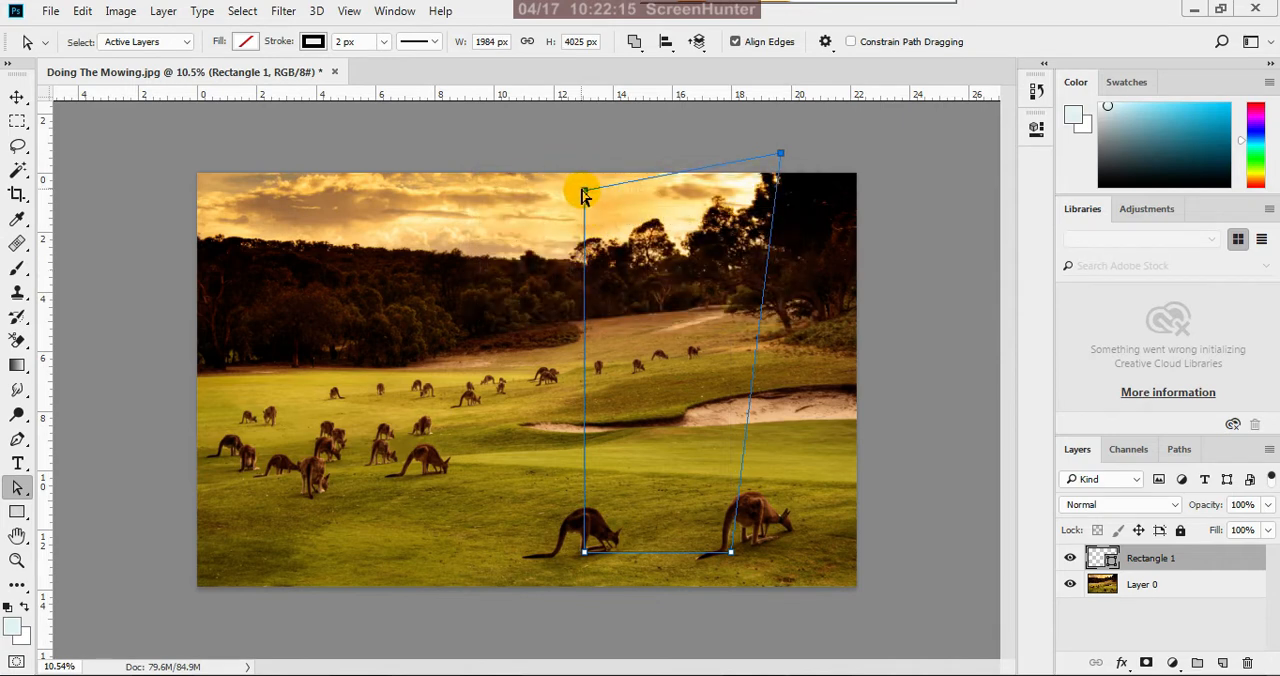
pyautogui.moveTo(587, 195); pyautogui.dragTo(765, 165)
pyautogui.click(779, 153)
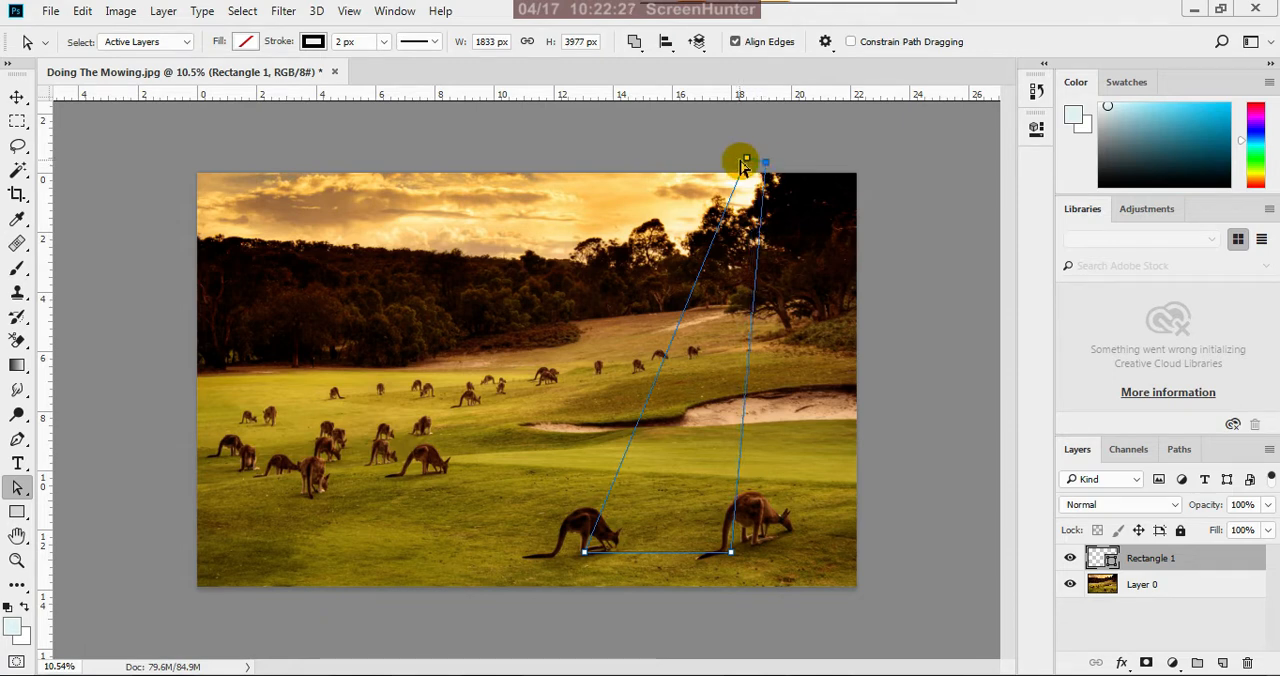
pyautogui.moveTo(747, 159); pyautogui.dragTo(741, 160)
# Pull the shape's two lower anchor points apart and below the photo's lower edge, making the ray about 3247 by 4839 px
pyautogui.click(585, 554)
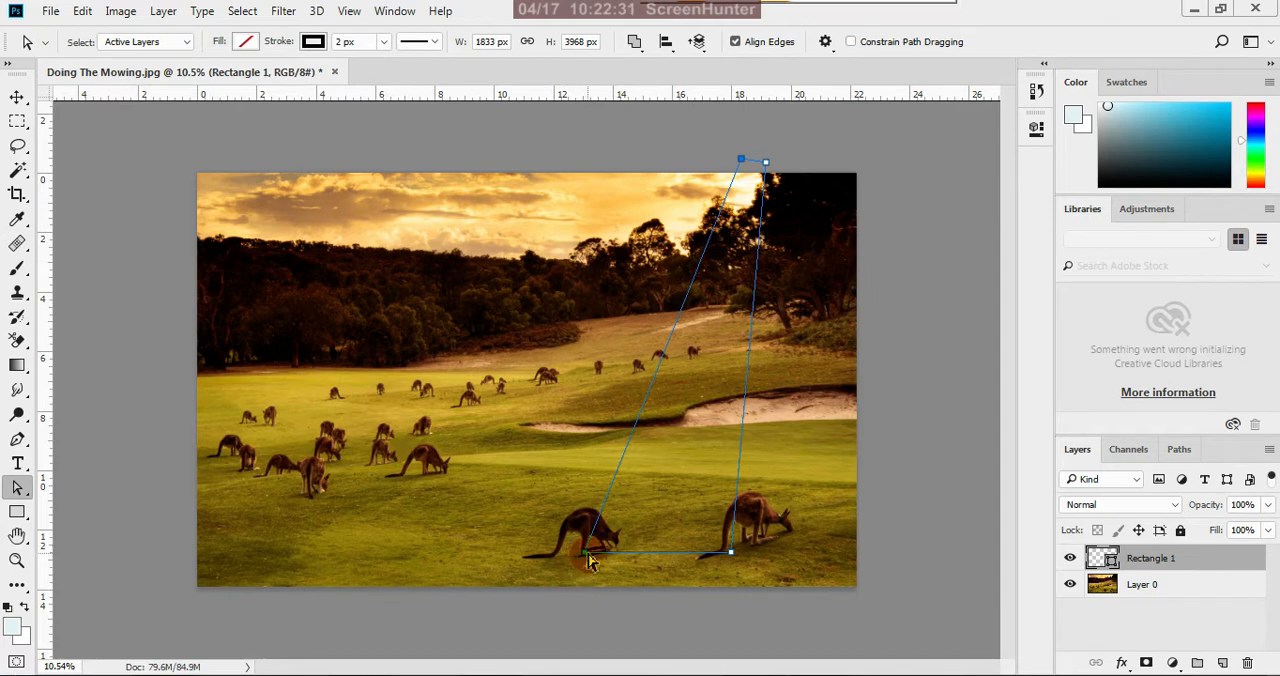
pyautogui.moveTo(588, 556); pyautogui.dragTo(500, 511)
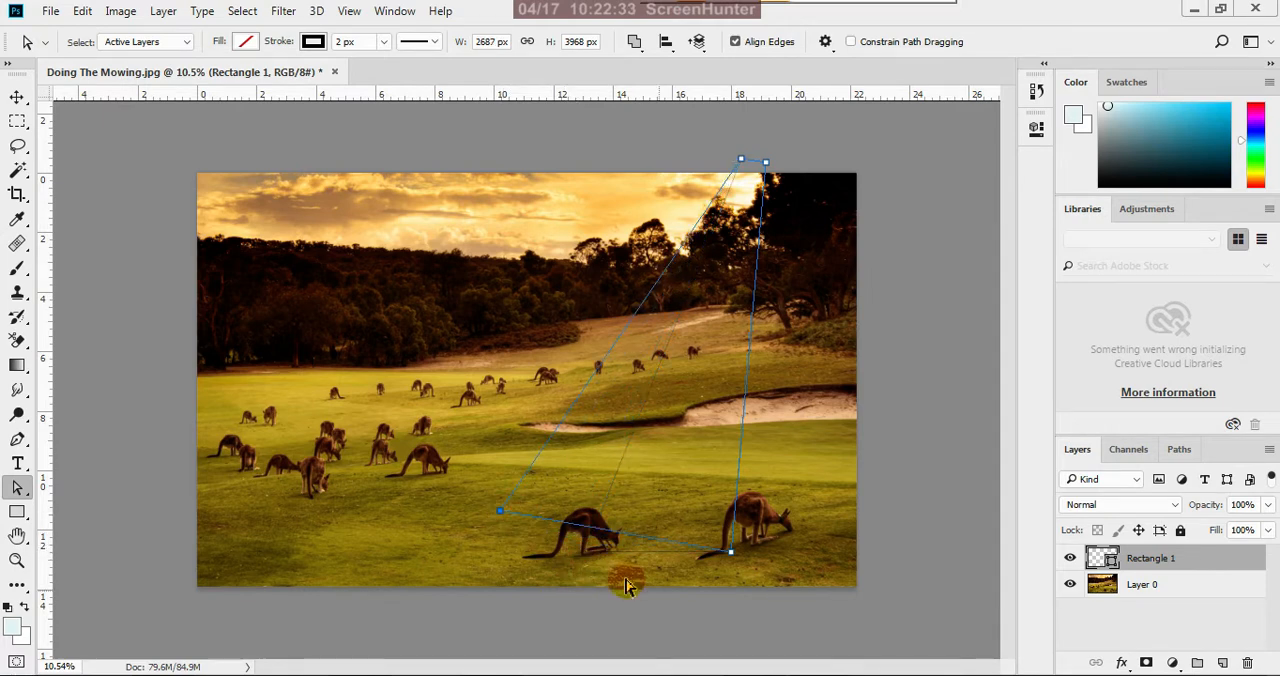
pyautogui.click(730, 553)
pyautogui.moveTo(730, 555); pyautogui.dragTo(741, 561)
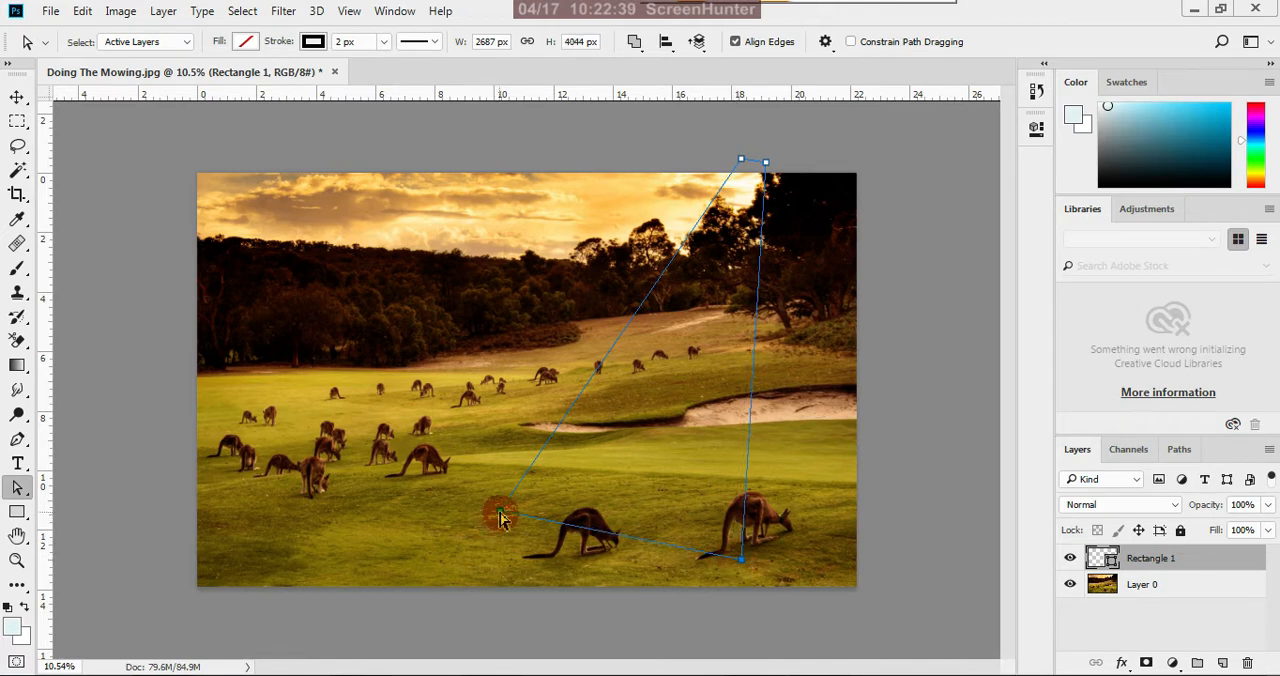
pyautogui.moveTo(499, 511); pyautogui.dragTo(445, 615)
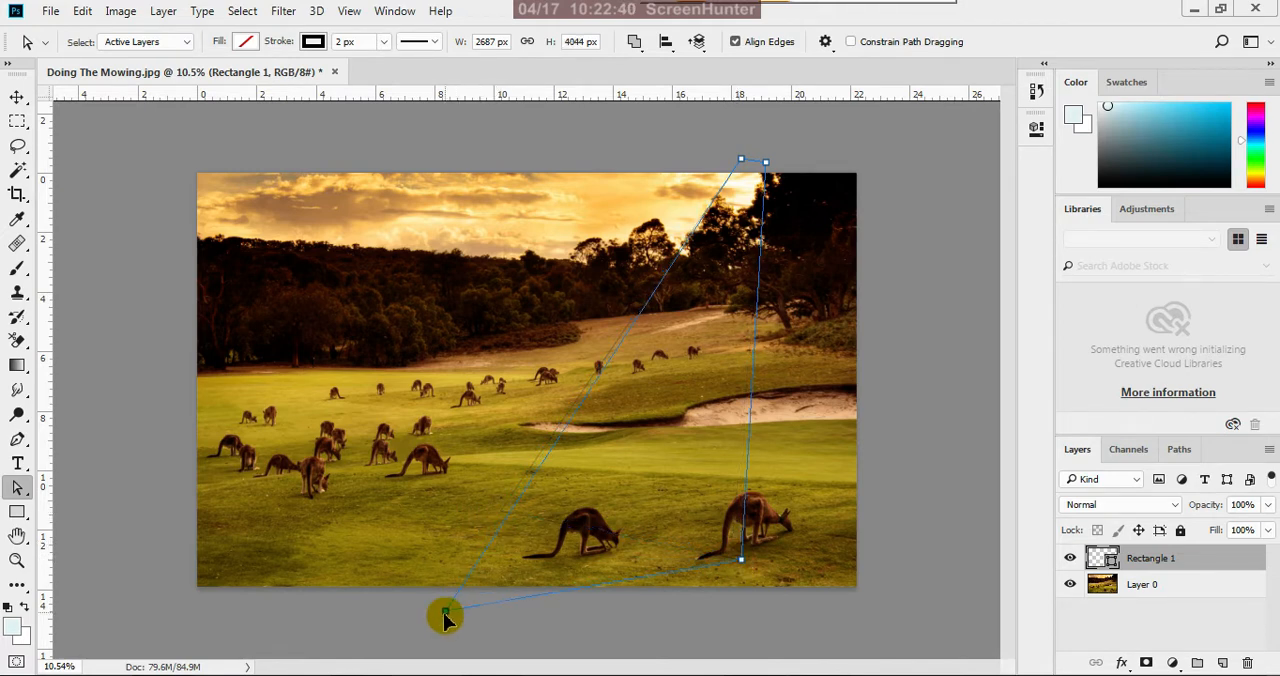
pyautogui.click(742, 561)
pyautogui.moveTo(742, 566); pyautogui.dragTo(724, 640)
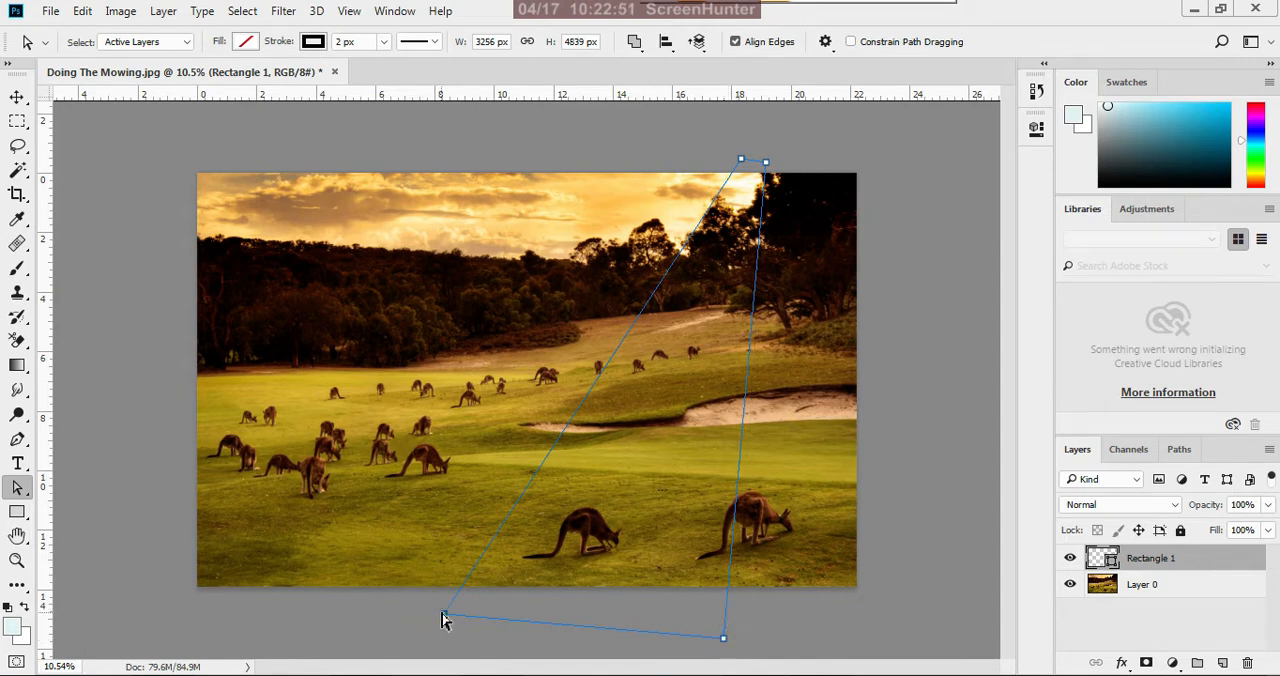
pyautogui.moveTo(443, 614); pyautogui.dragTo(443, 635)
# Nudge the ray's upper-right anchor point slightly outward beside the dark trees, widening the shape to about 3273 px
pyautogui.scroll(-1, 718, 435)
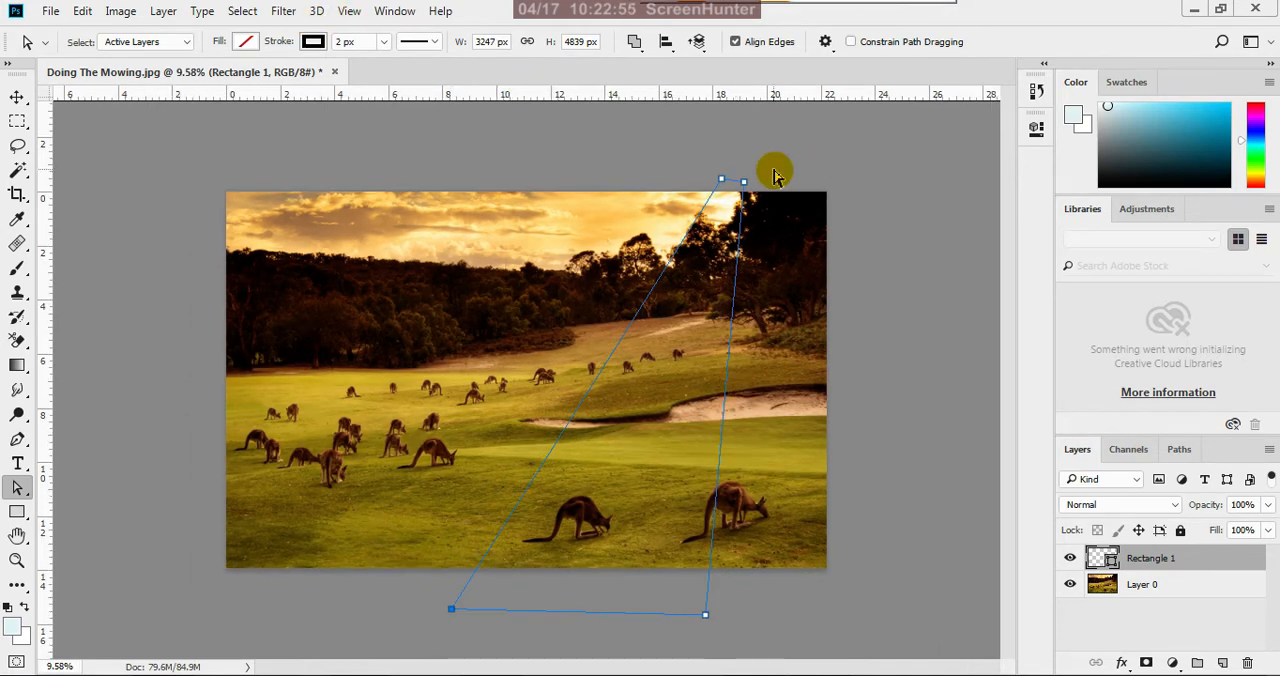
pyautogui.scroll(2, 777, 177)
pyautogui.moveTo(792, 147); pyautogui.dragTo(795, 143)
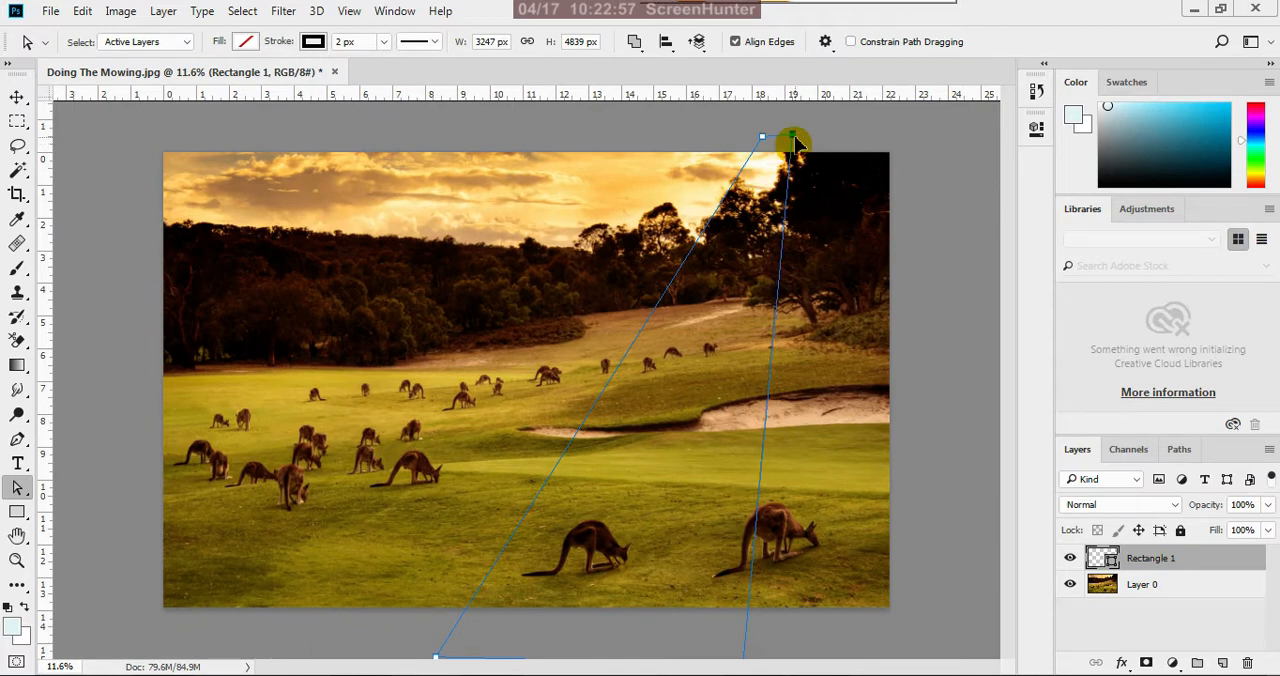
pyautogui.scroll(-3, 712, 268)
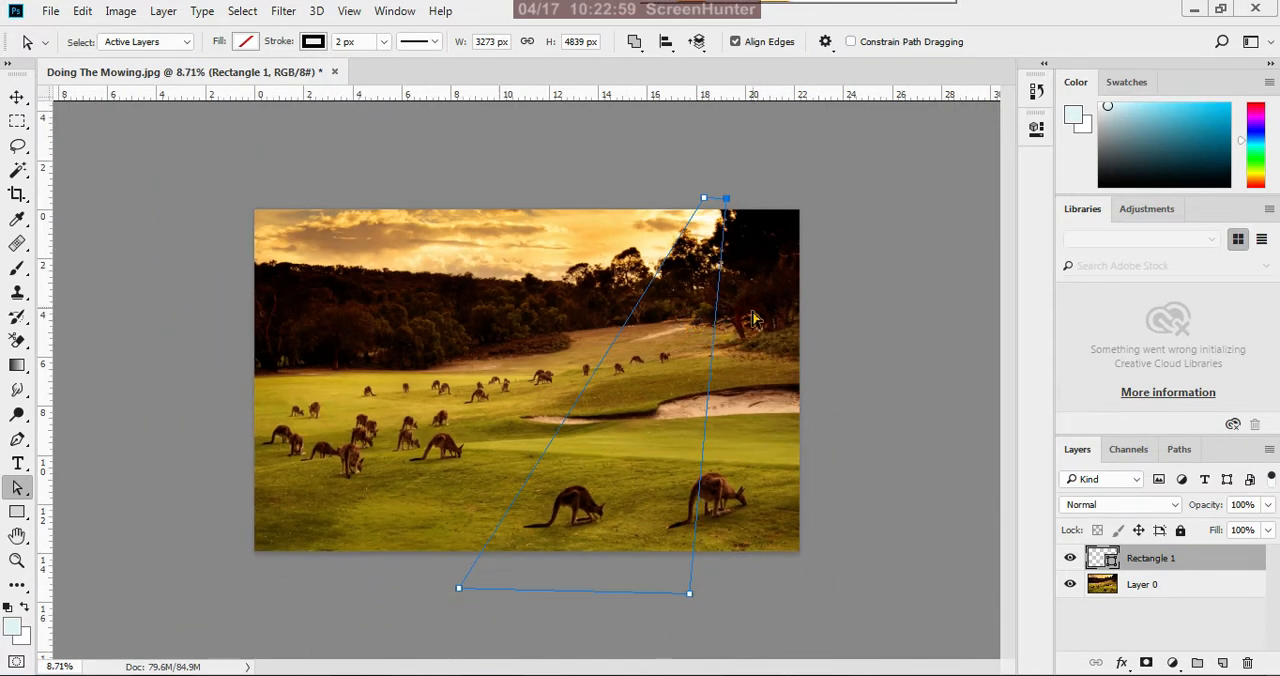
pyautogui.click(452, 52)
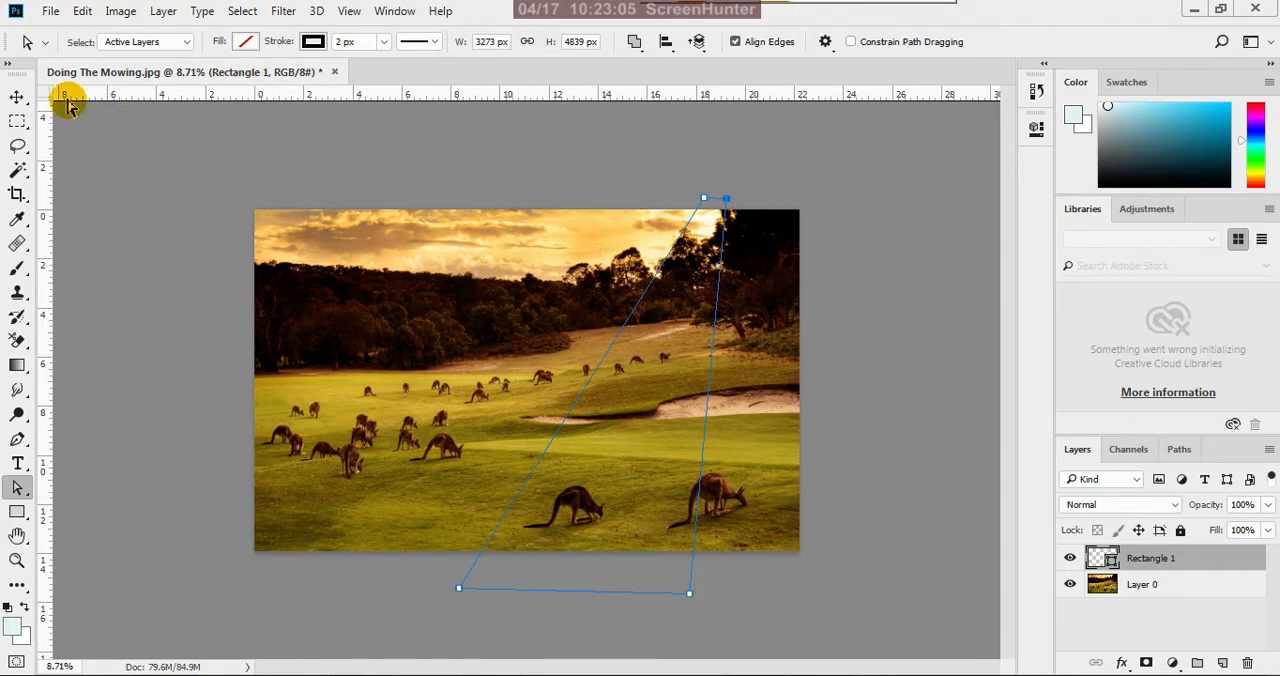
# Sample the pale cream colour from the bright sky beside the dark trees as the foreground colour
pyautogui.click(17, 96)
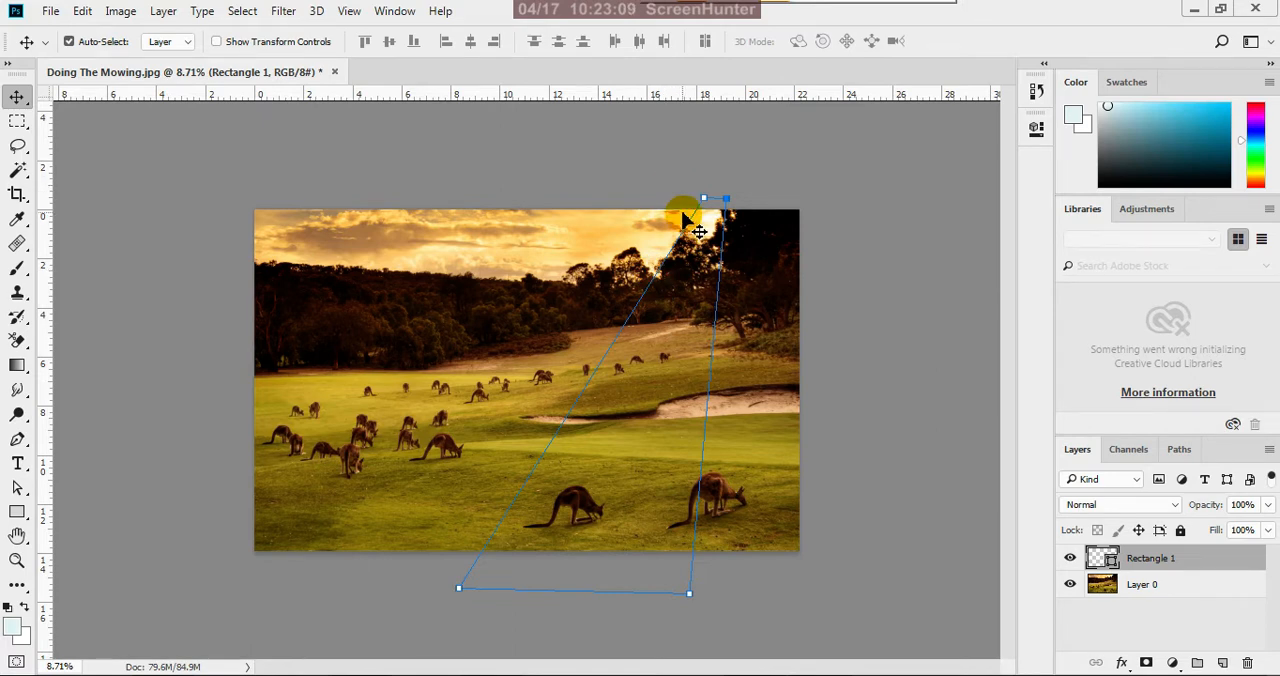
pyautogui.scroll(2, 683, 217)
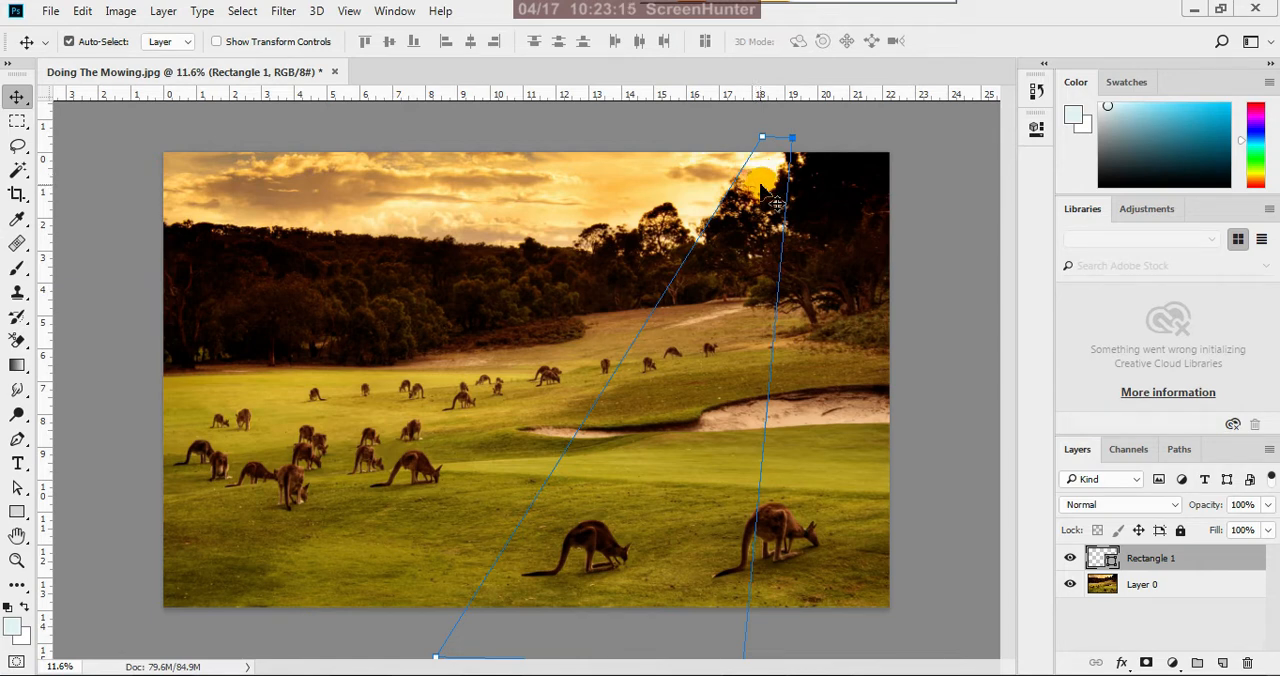
pyautogui.press('i')
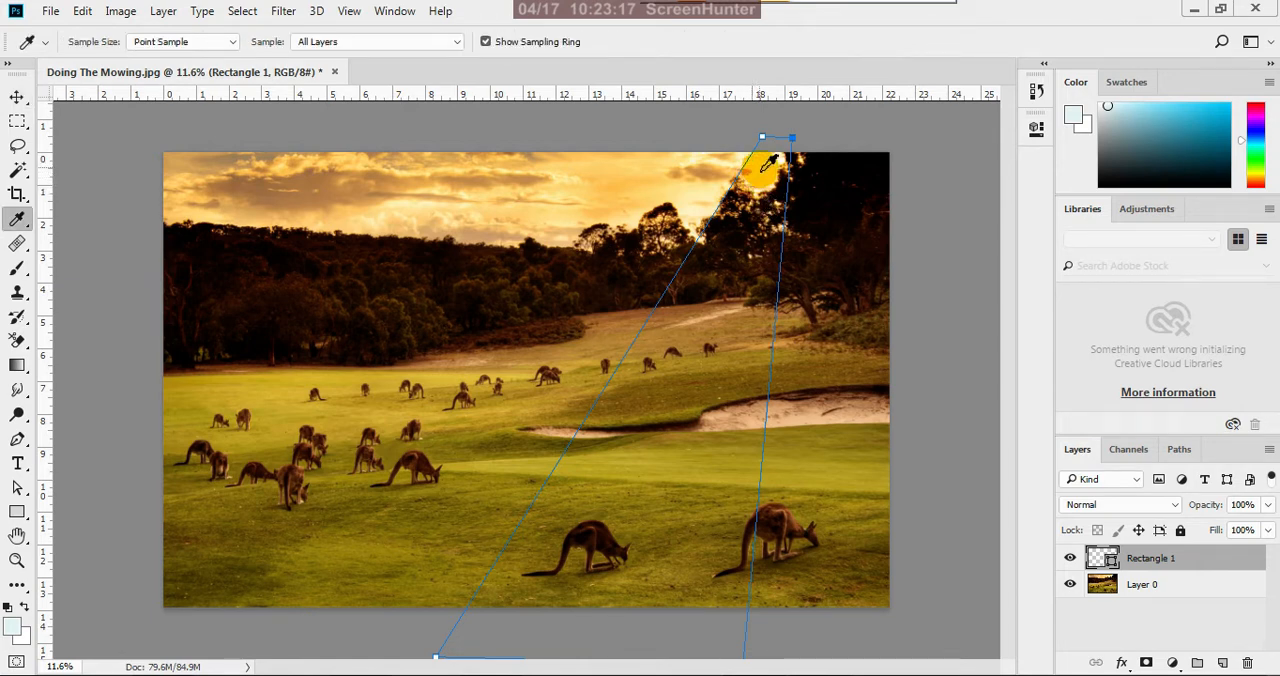
pyautogui.click(775, 167)
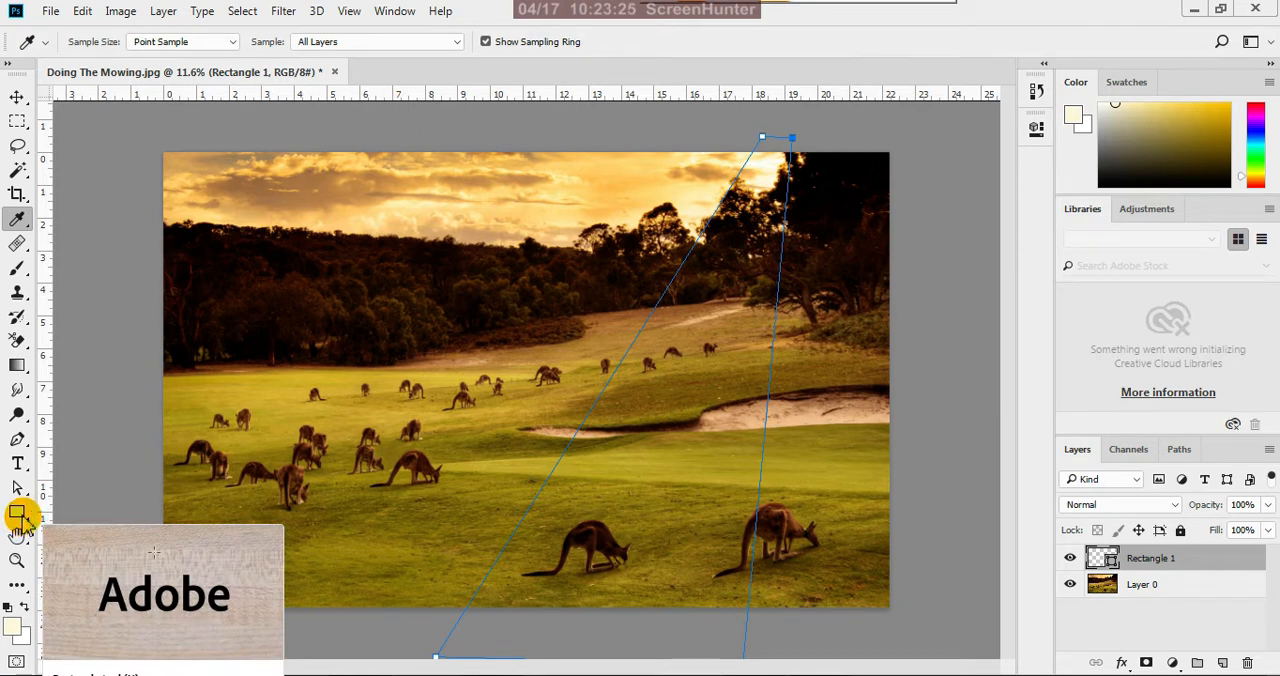
# Fill the ray shape with the sampled cream colour (RGB 255, 248, 221), remove its stroke and deselect its path
pyautogui.moveTo(20, 515); pyautogui.dragTo(77, 517)
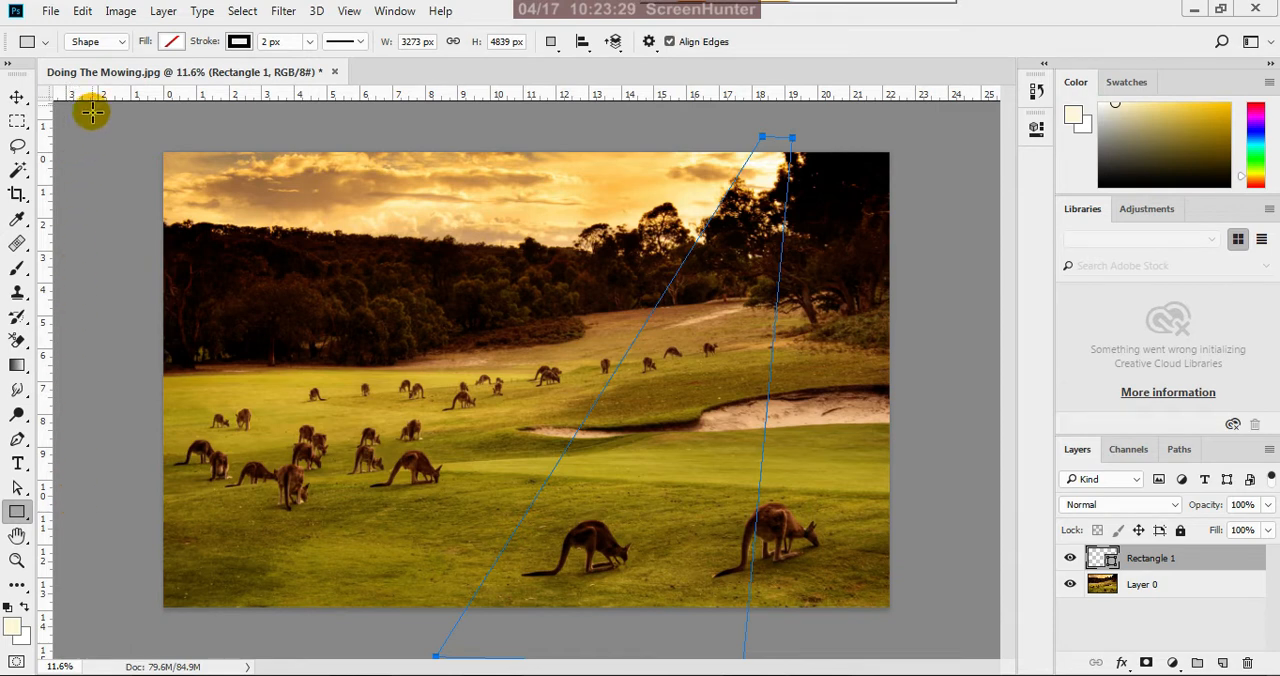
pyautogui.click(174, 46)
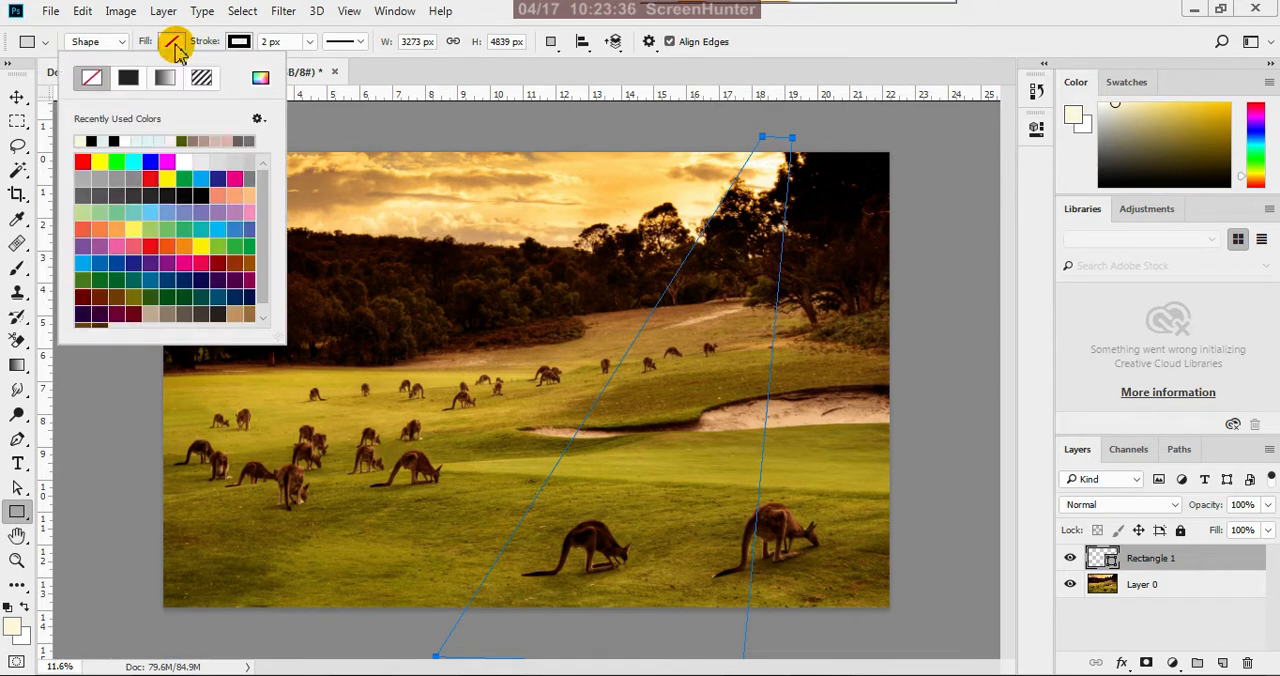
pyautogui.click(84, 144)
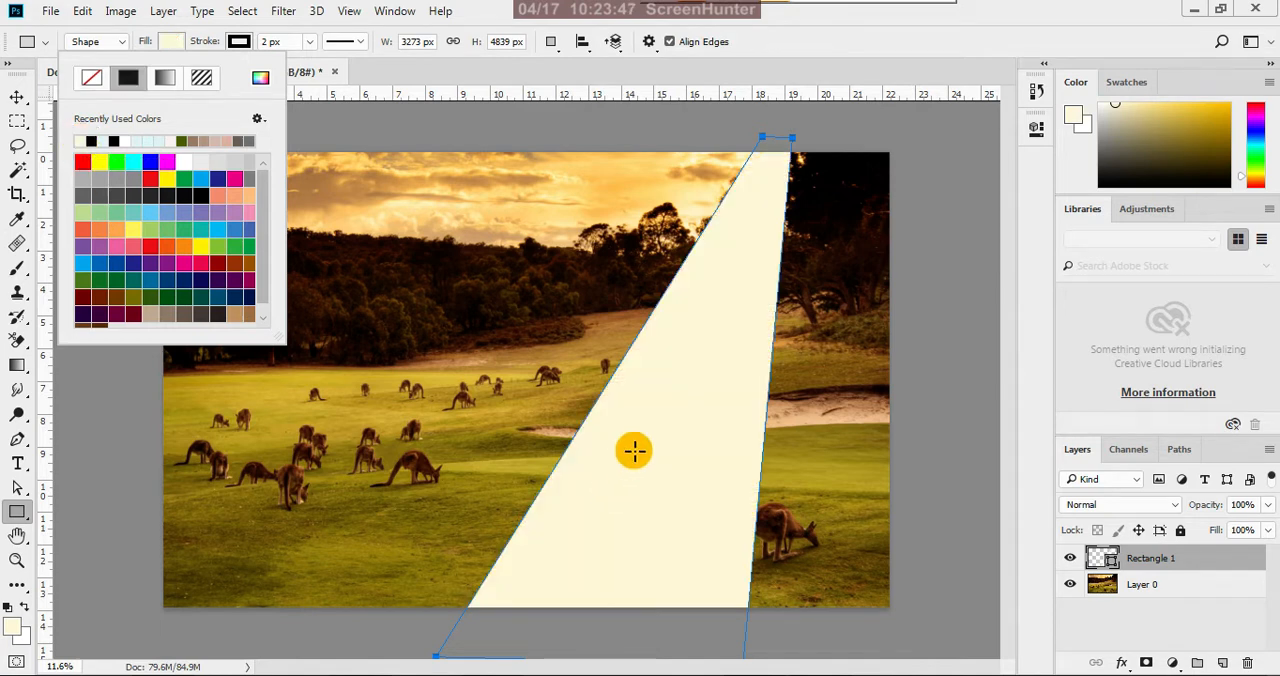
pyautogui.click(240, 41)
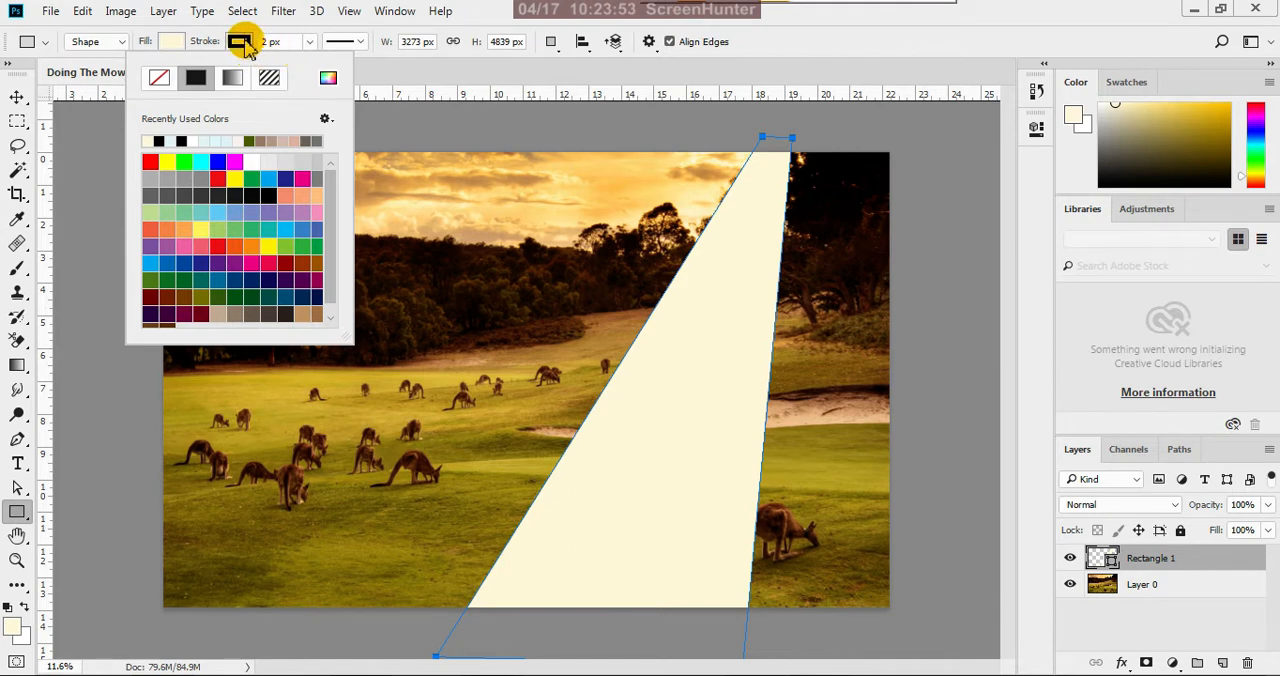
pyautogui.click(176, 44)
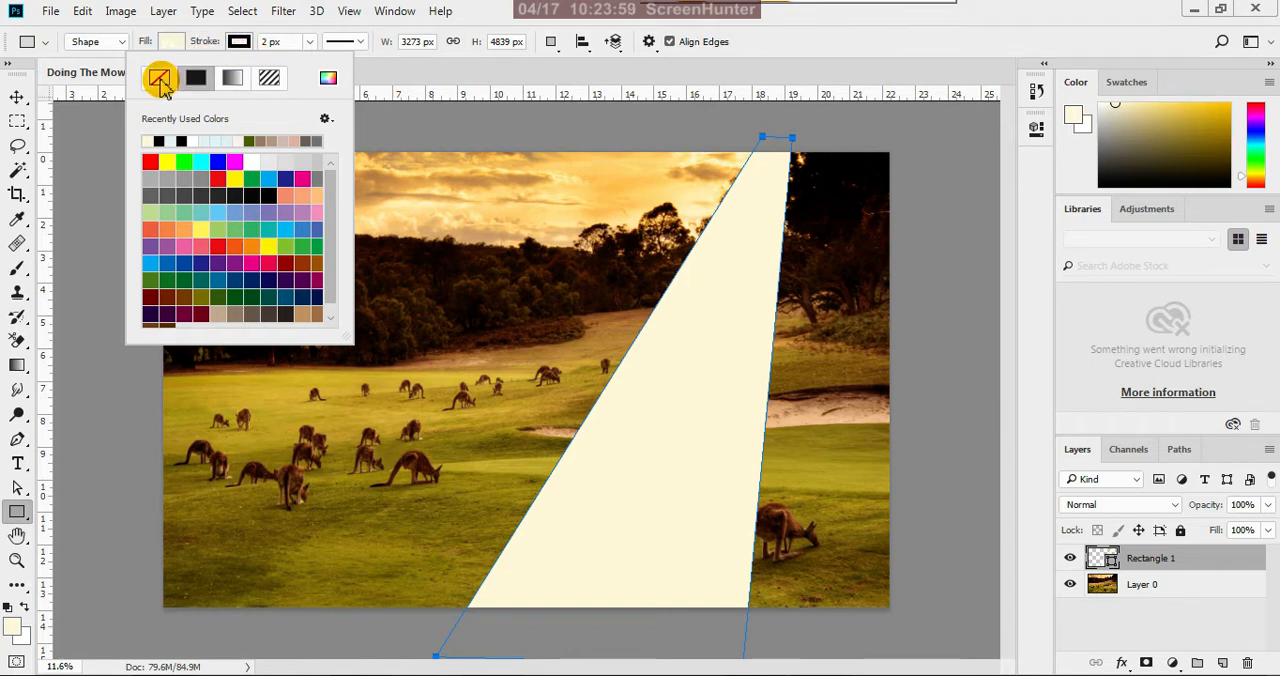
pyautogui.click(160, 80)
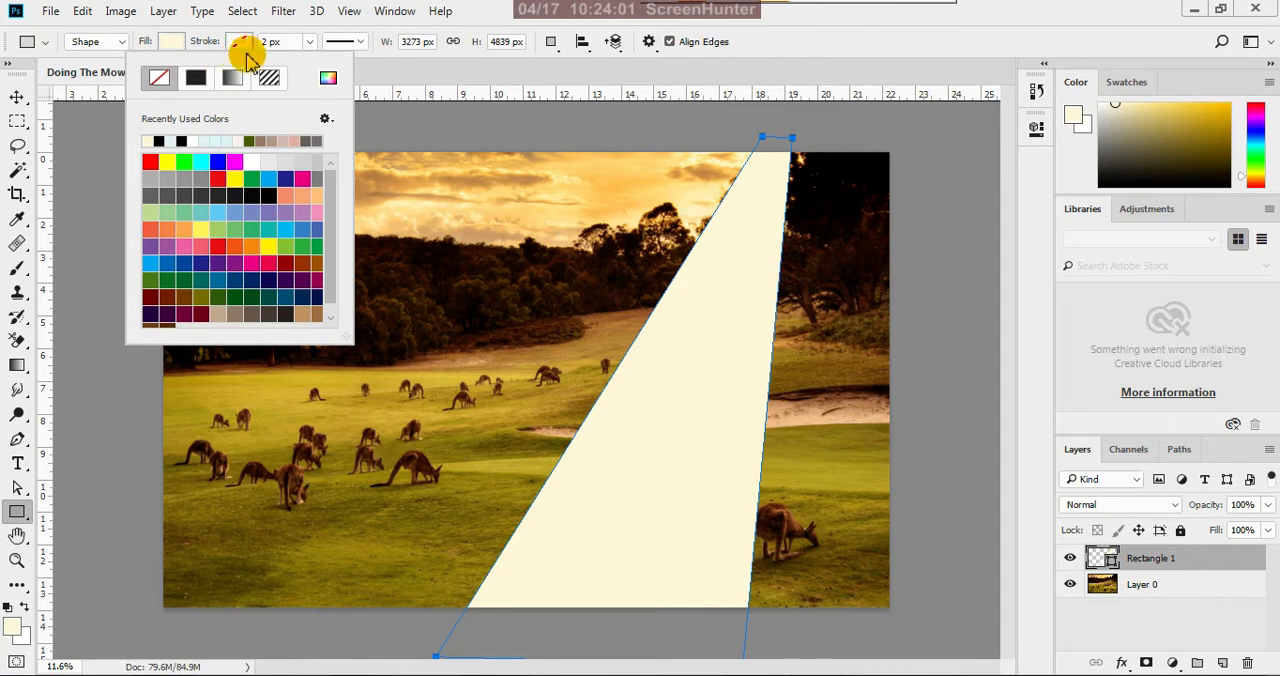
pyautogui.click(811, 50)
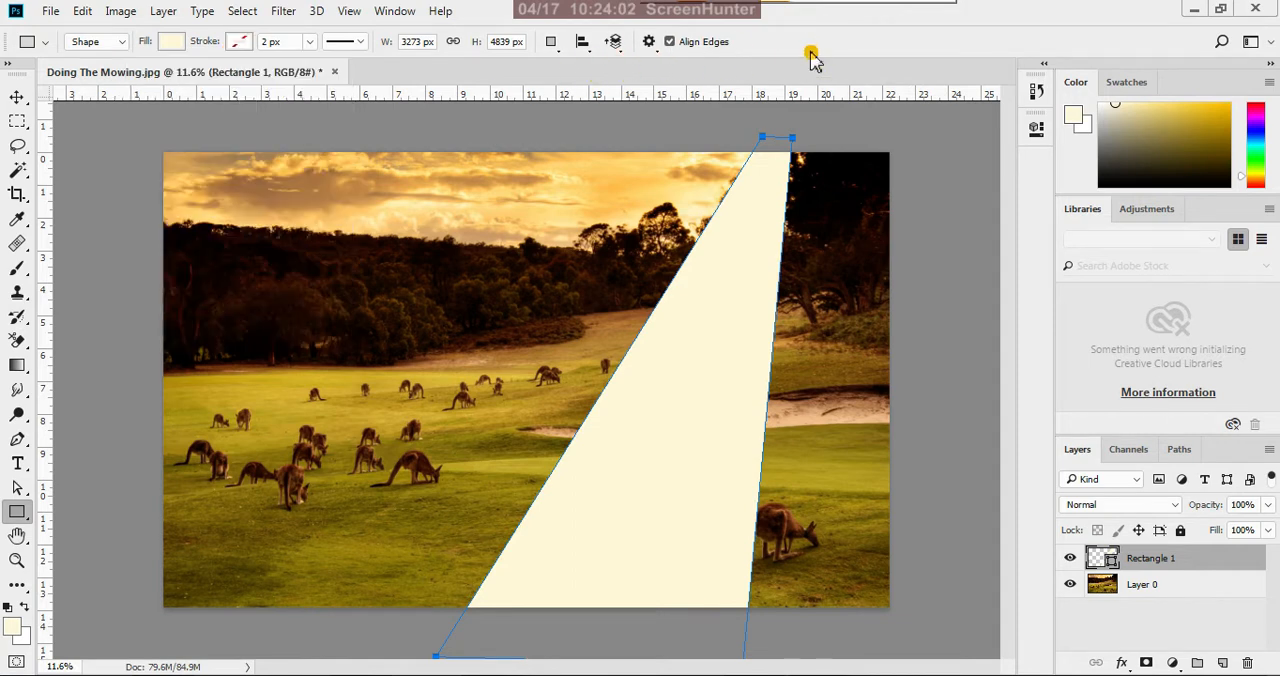
pyautogui.click(20, 98)
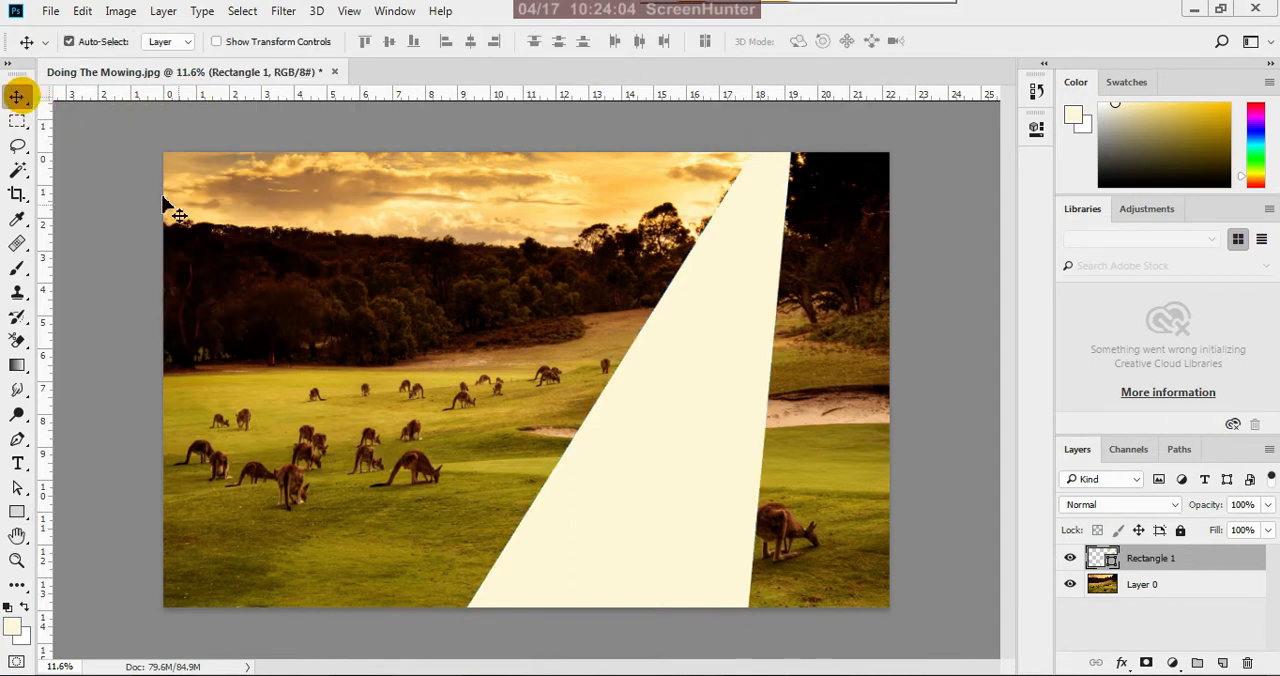
pyautogui.click(500, 320)
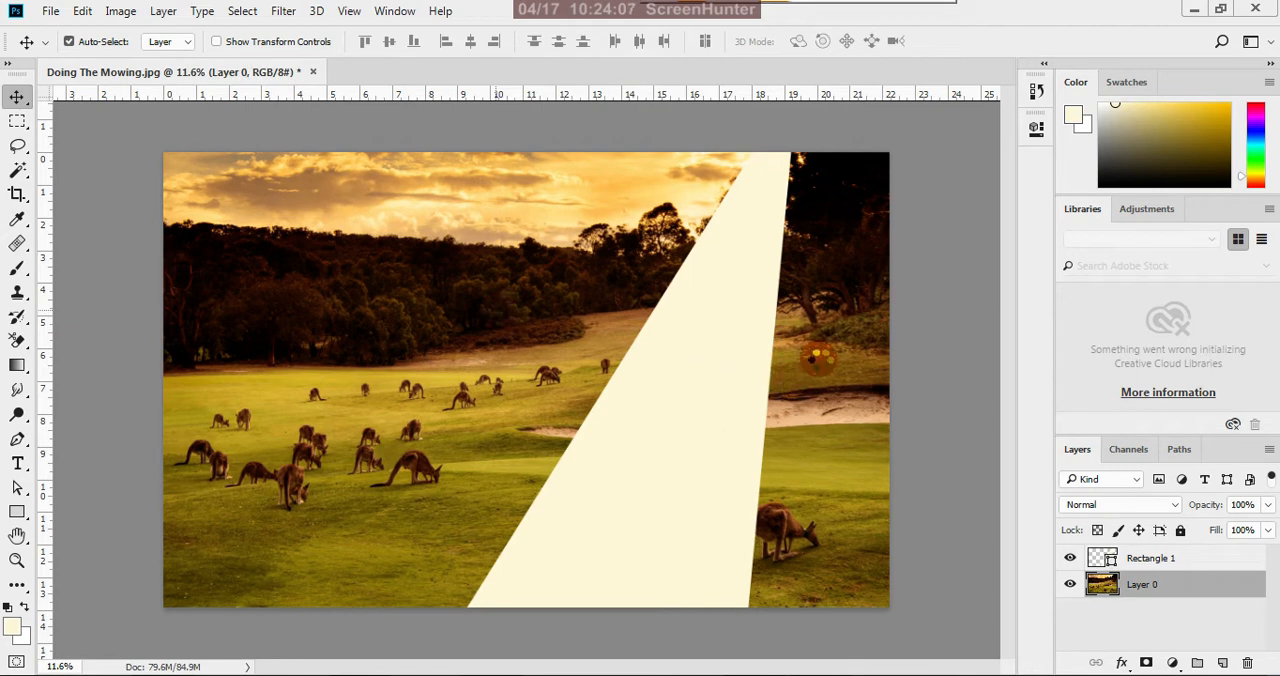
# Start a Gaussian Blur on the Rectangle 1 layer, converting the shape to a smart object
pyautogui.scroll(-1, 817, 357)
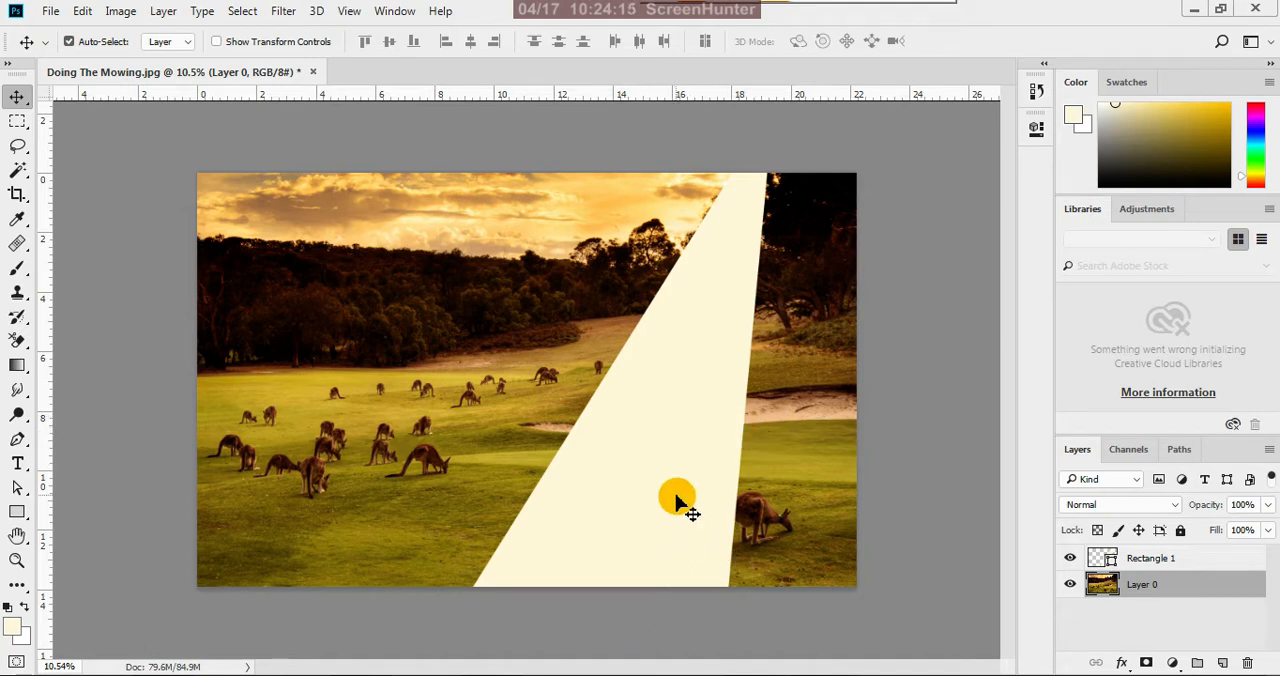
pyautogui.click(1112, 558)
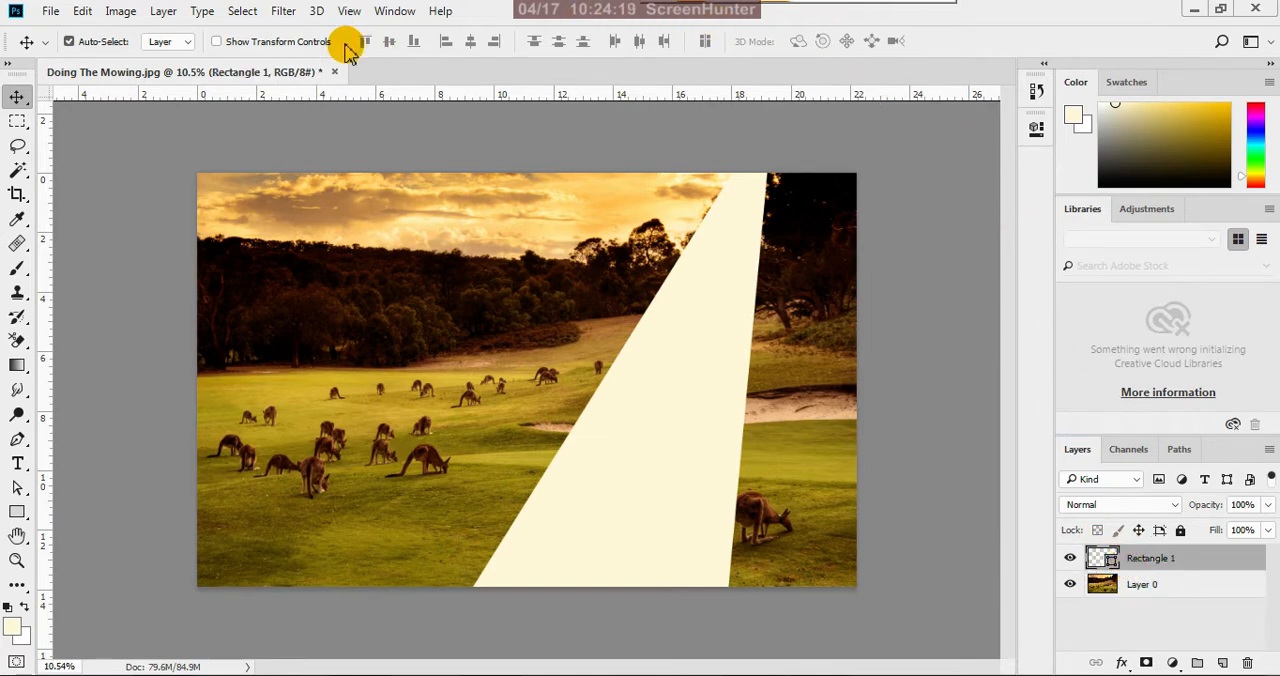
pyautogui.click(285, 12)
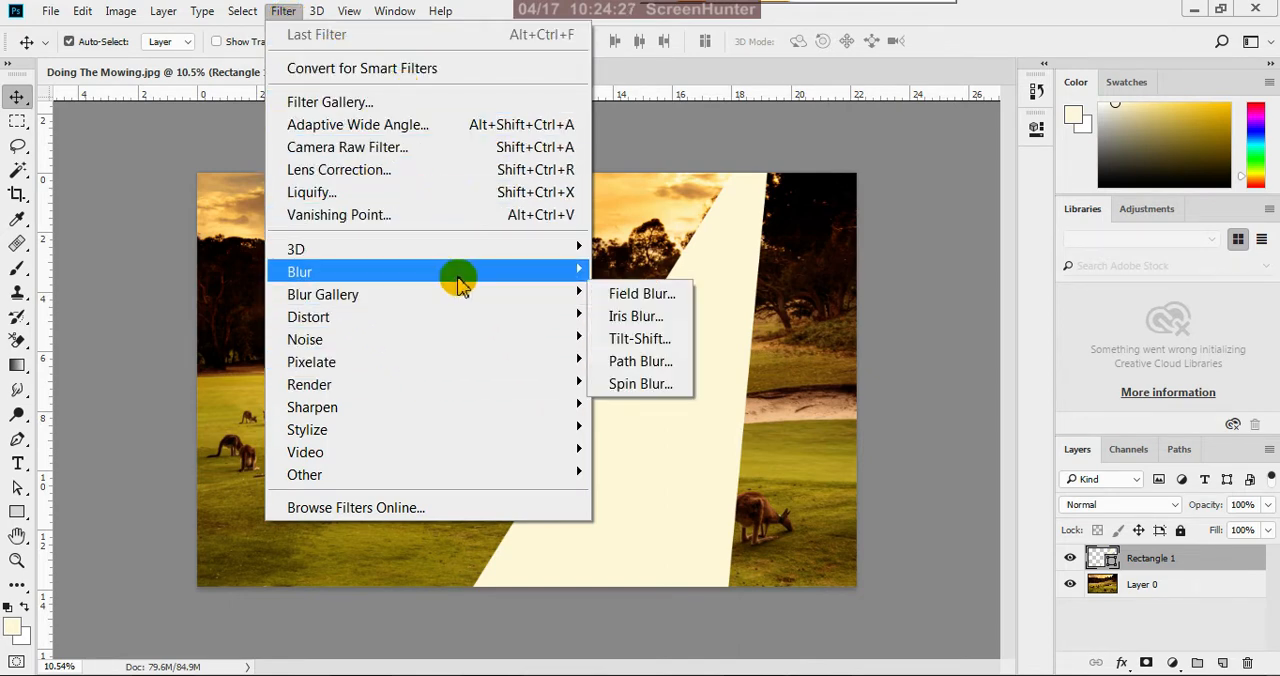
pyautogui.moveTo(471, 274)
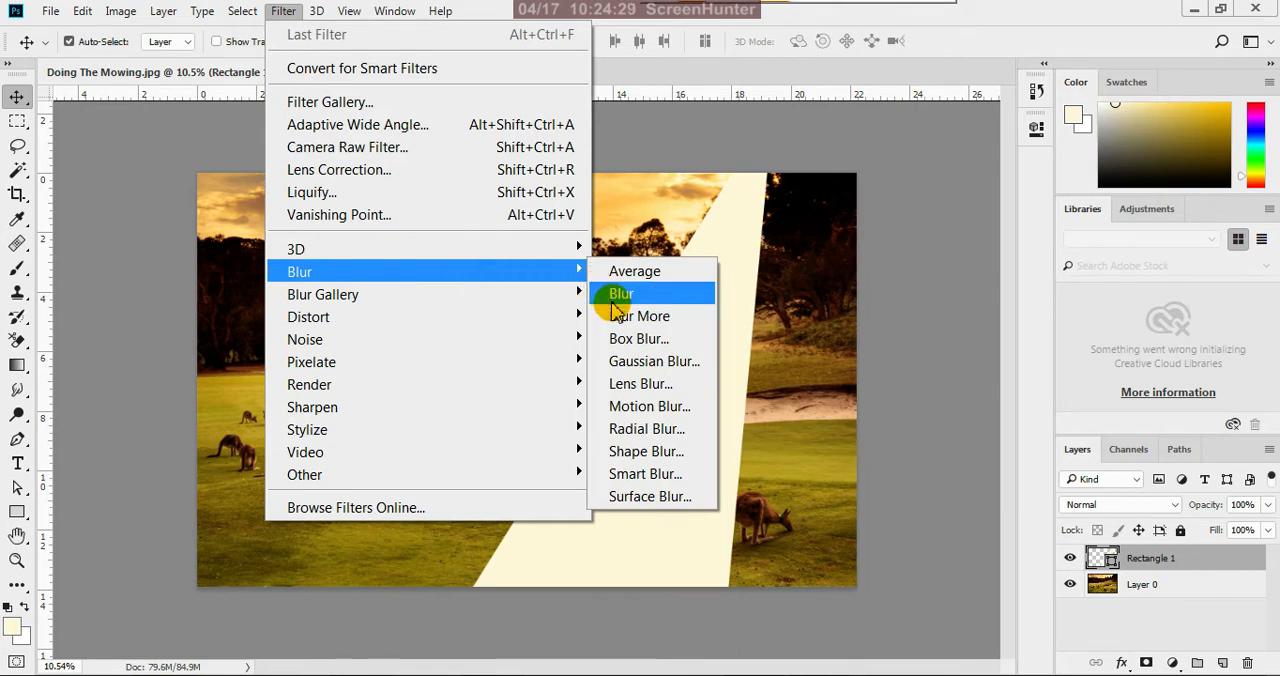
pyautogui.click(658, 361)
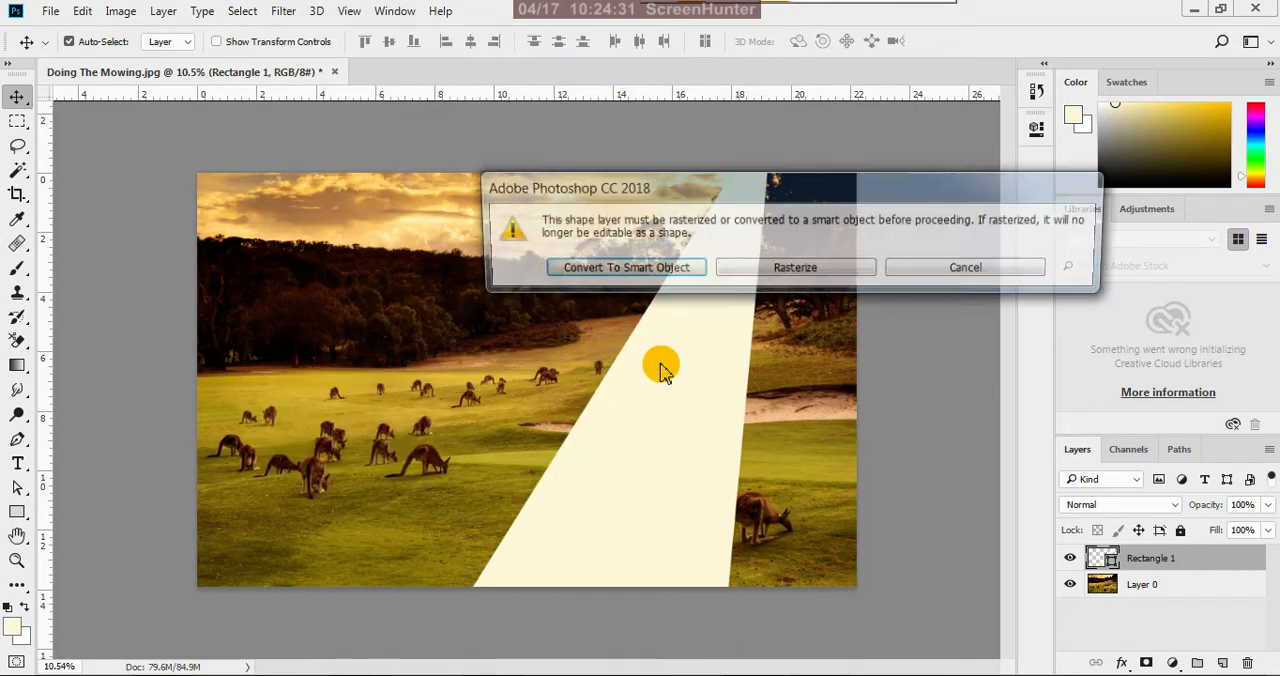
pyautogui.moveTo(785, 203); pyautogui.dragTo(742, 330)
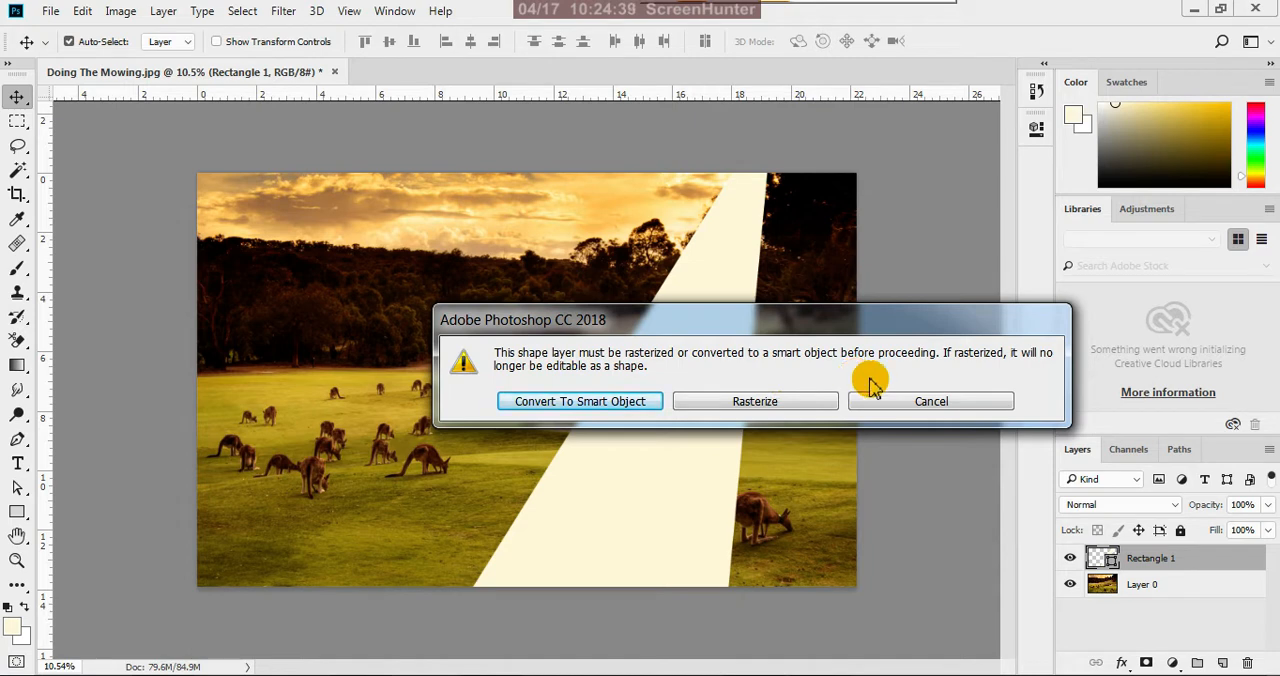
pyautogui.click(960, 390)
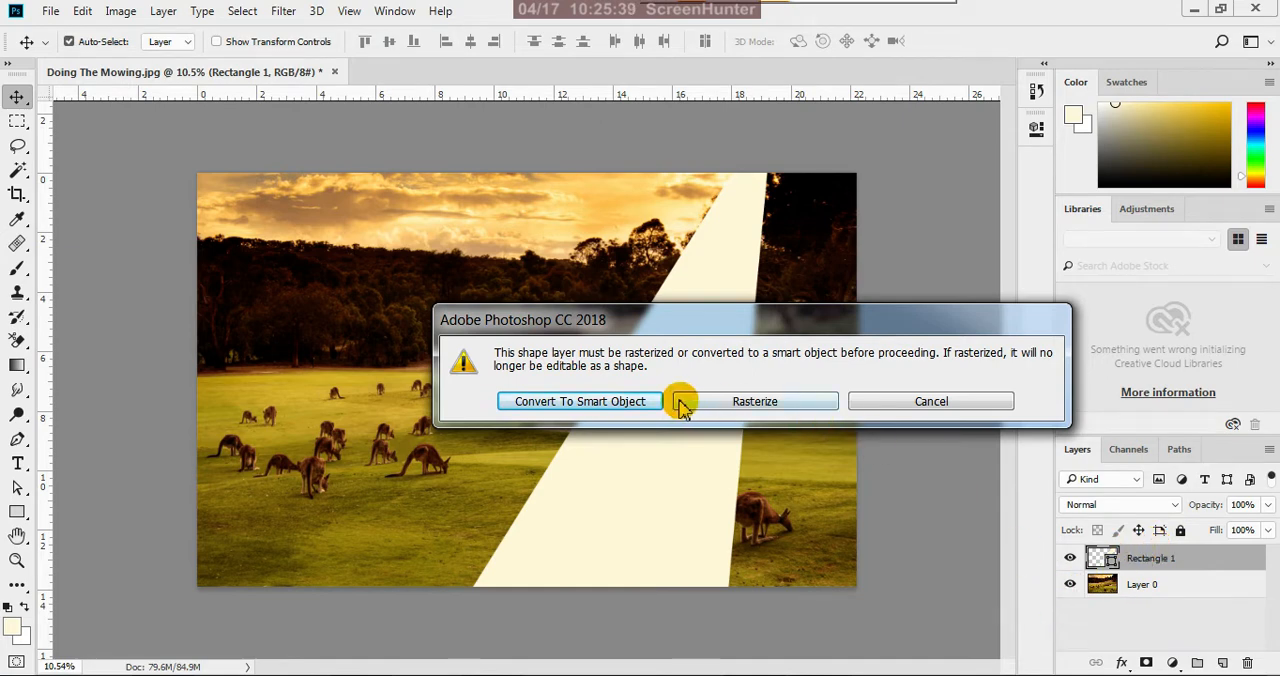
pyautogui.click(600, 410)
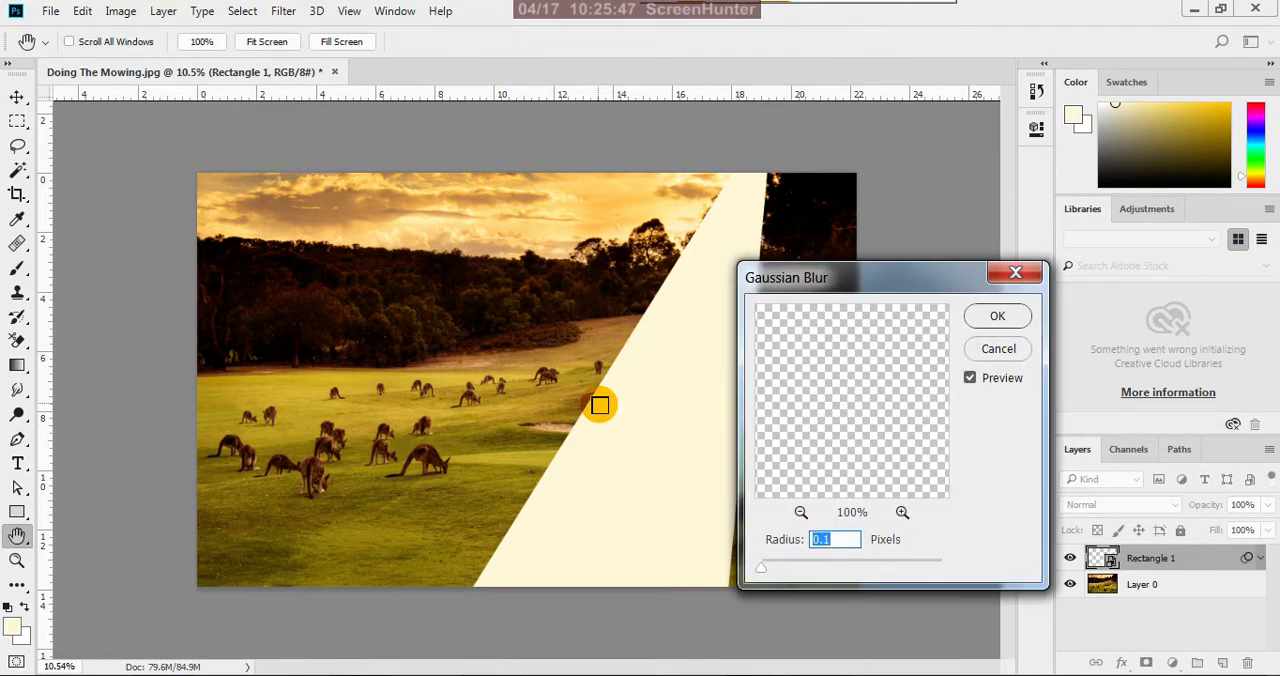
# Apply a Gaussian Blur with a 50-pixel radius to the light ray, and compare the ray with and without the filter
pyautogui.moveTo(931, 278); pyautogui.dragTo(962, 229)
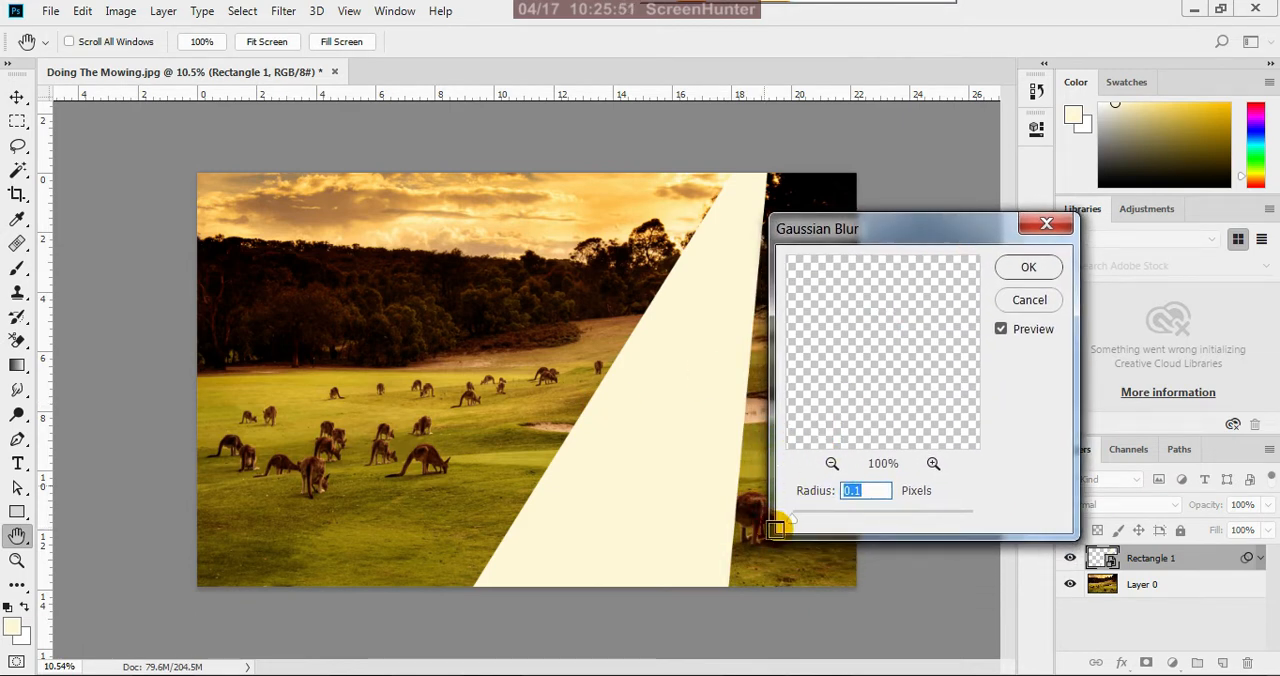
pyautogui.moveTo(795, 526); pyautogui.dragTo(826, 540)
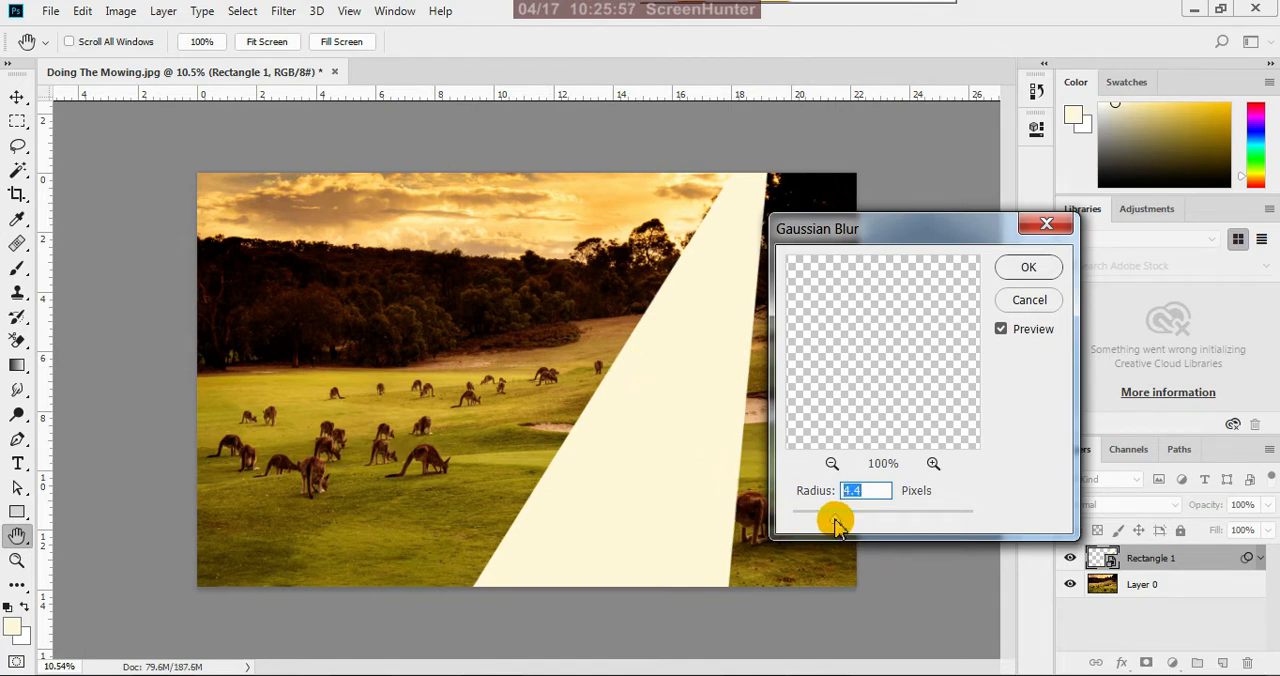
pyautogui.moveTo(835, 525); pyautogui.dragTo(845, 530)
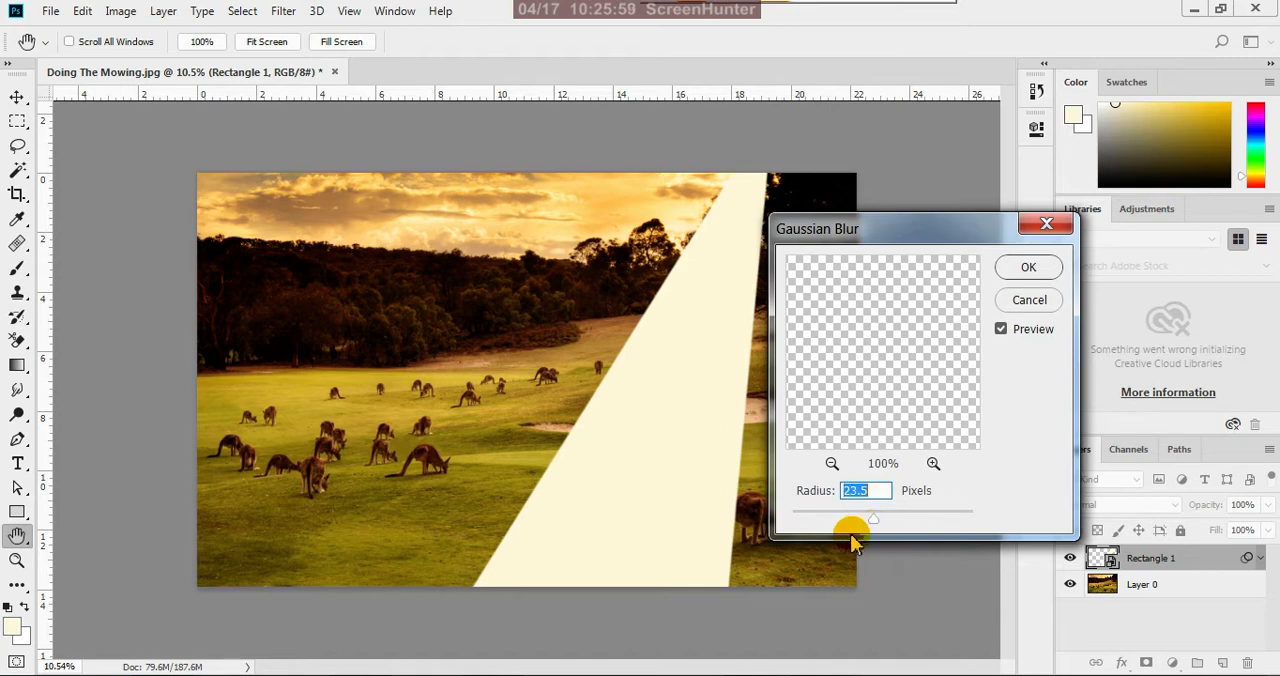
pyautogui.moveTo(873, 527); pyautogui.dragTo(891, 523)
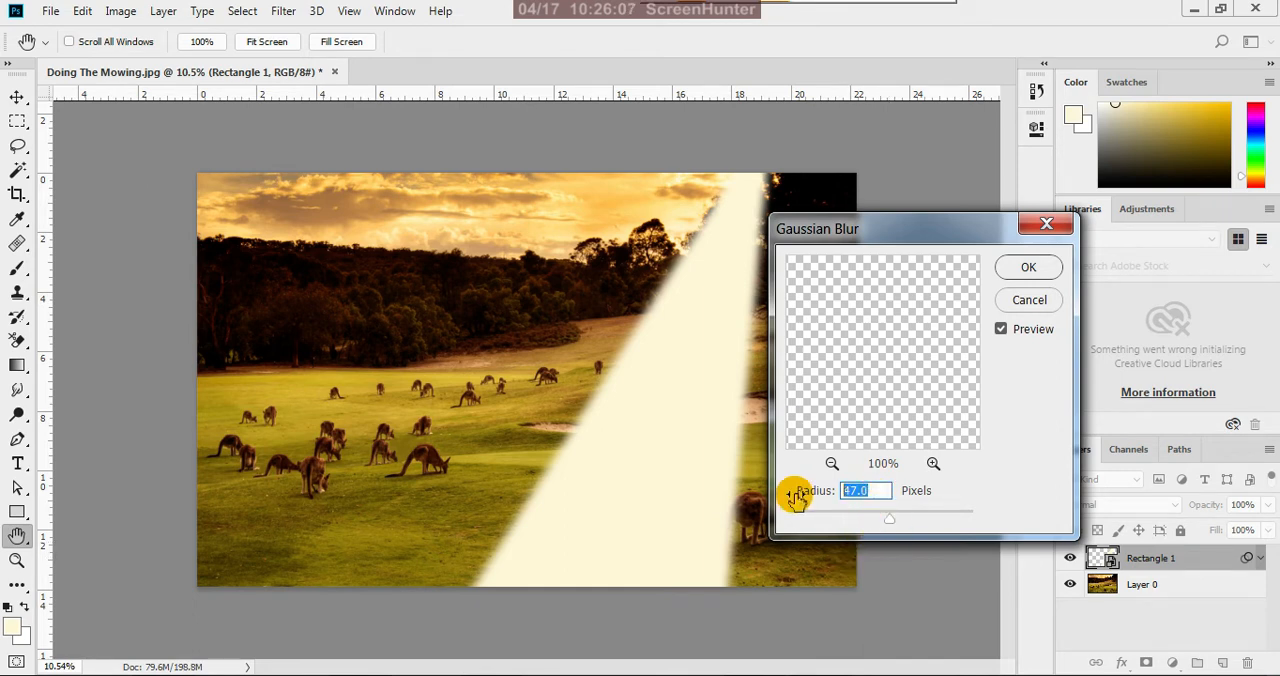
pyautogui.write('5')
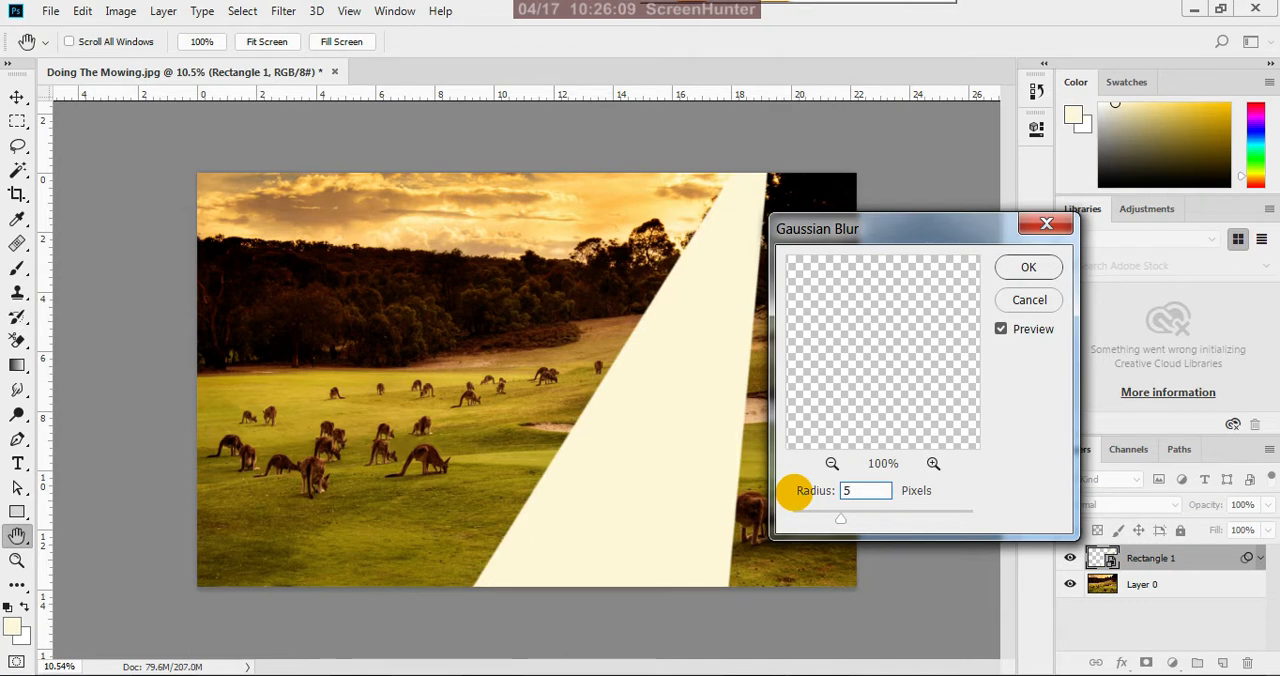
pyautogui.write('0')
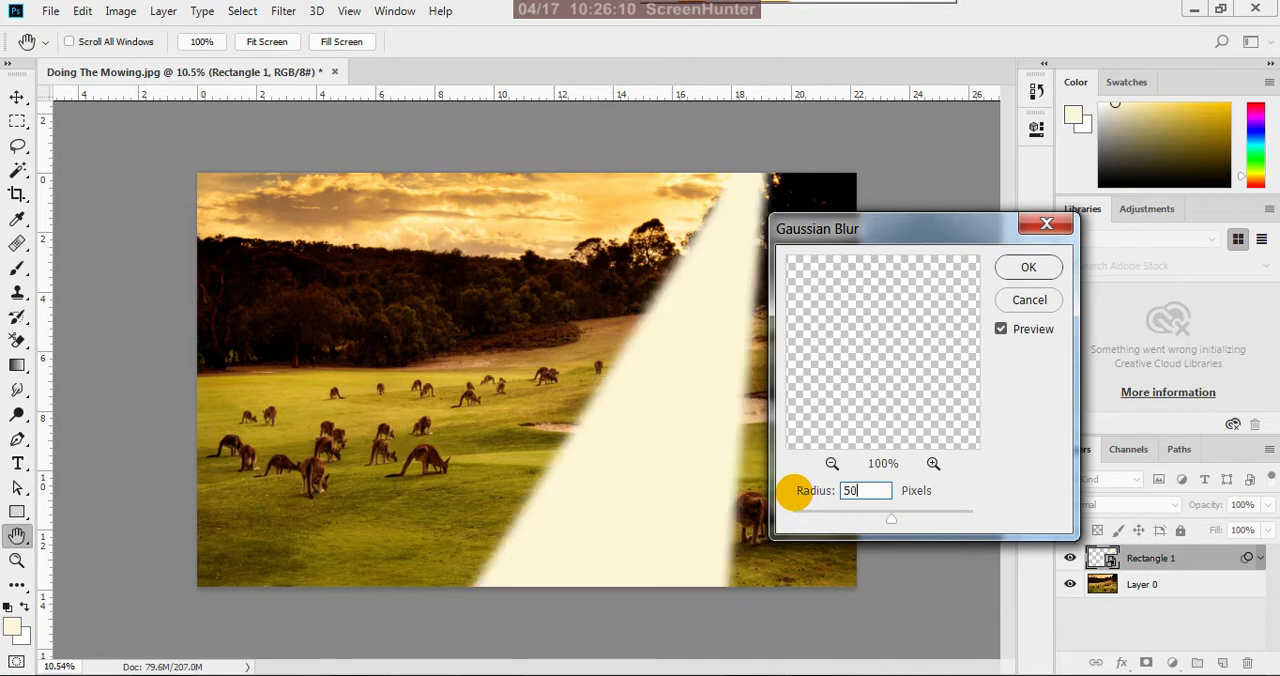
pyautogui.click(1029, 268)
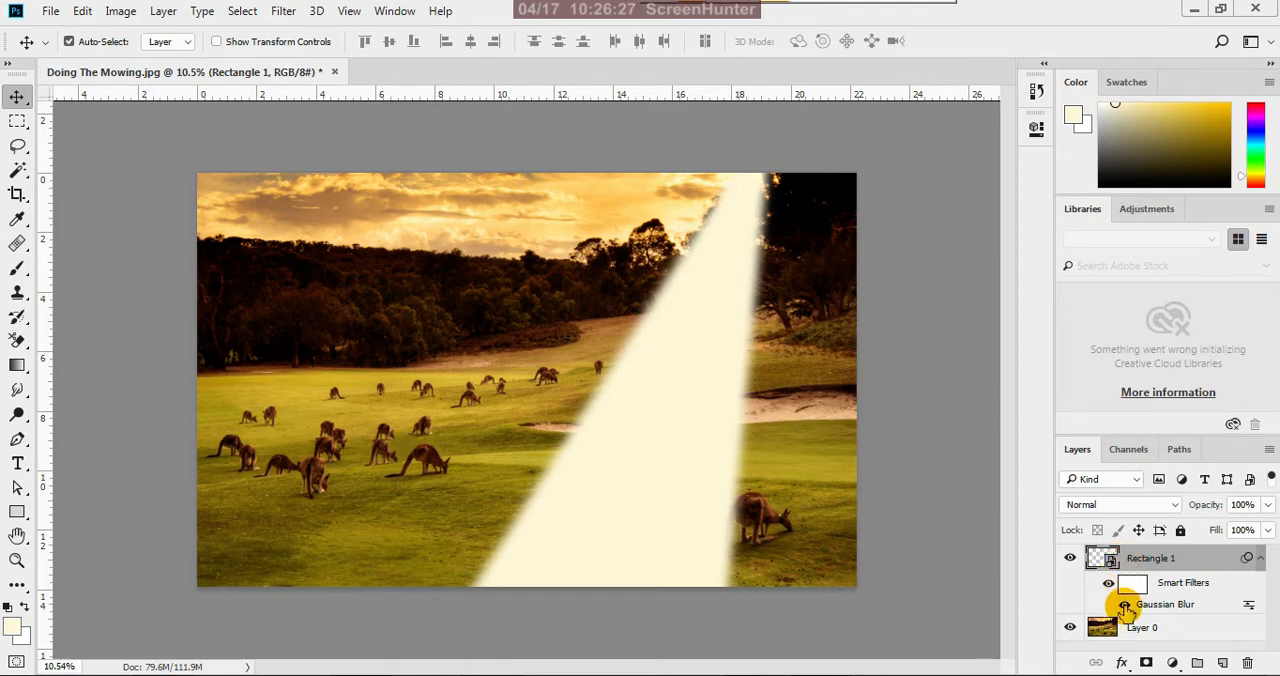
pyautogui.click(1125, 606)
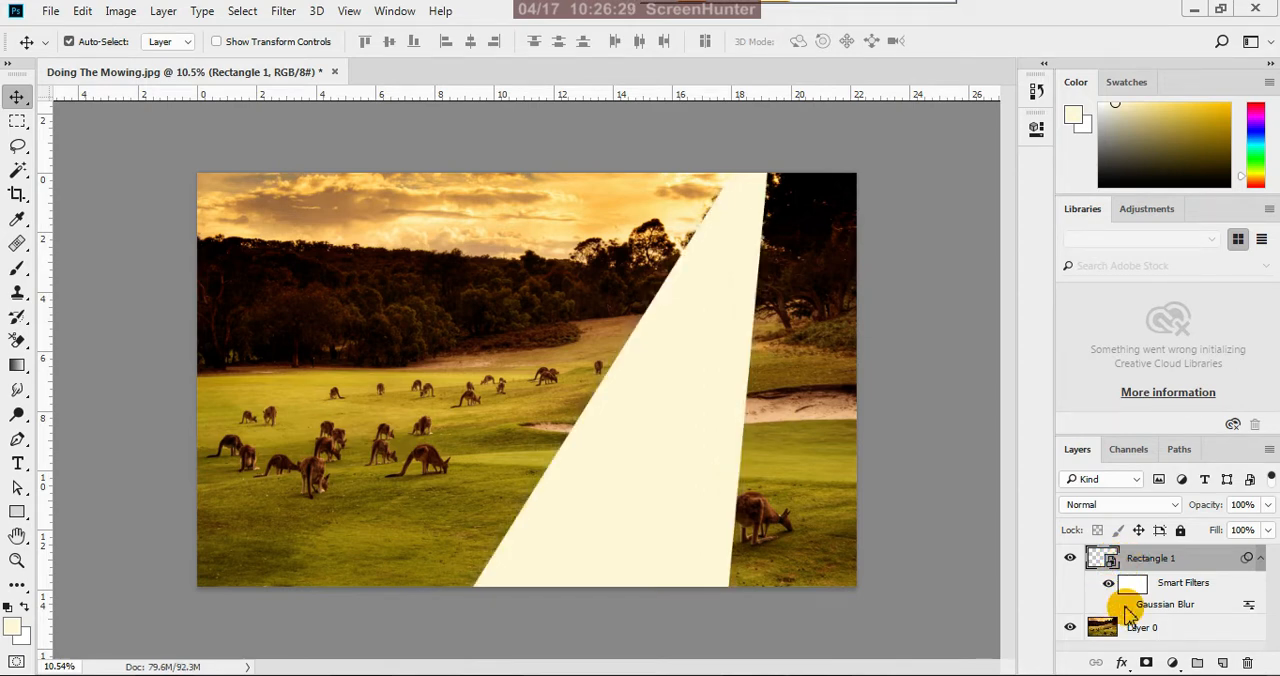
pyautogui.click(1125, 606)
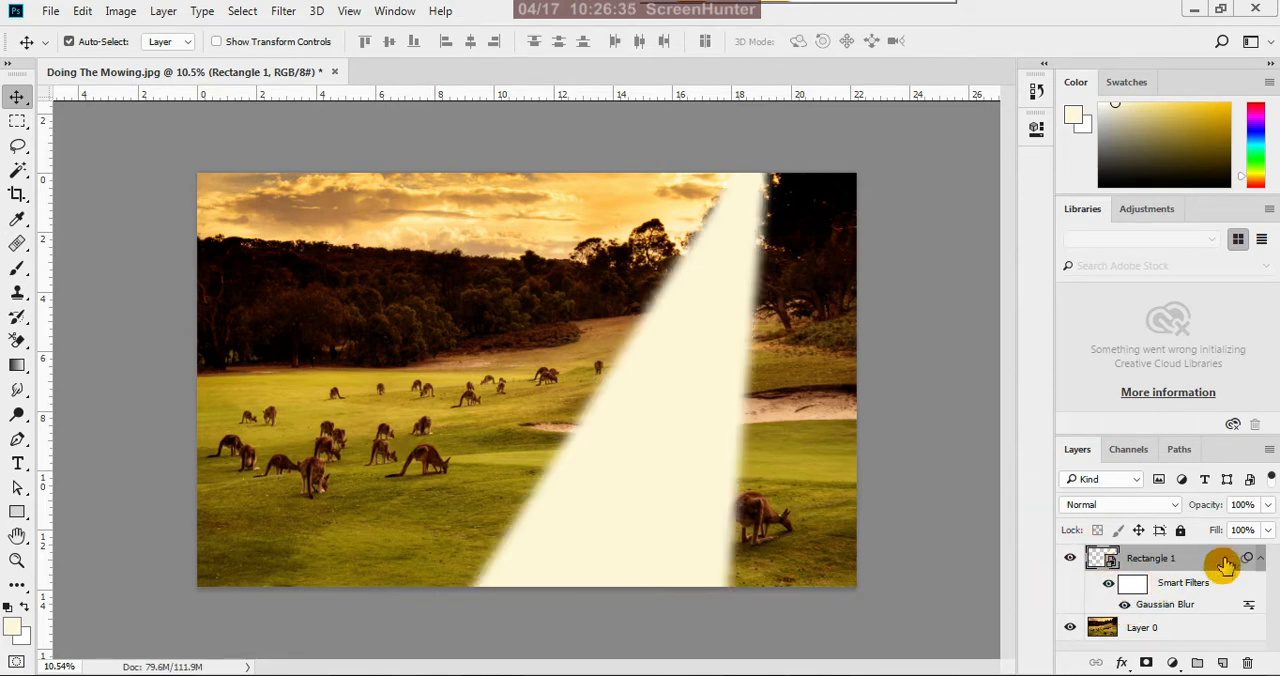
# Lower the Rectangle 1 layer's opacity to 50% so the landscape shows through the light ray
pyautogui.click(1267, 507)
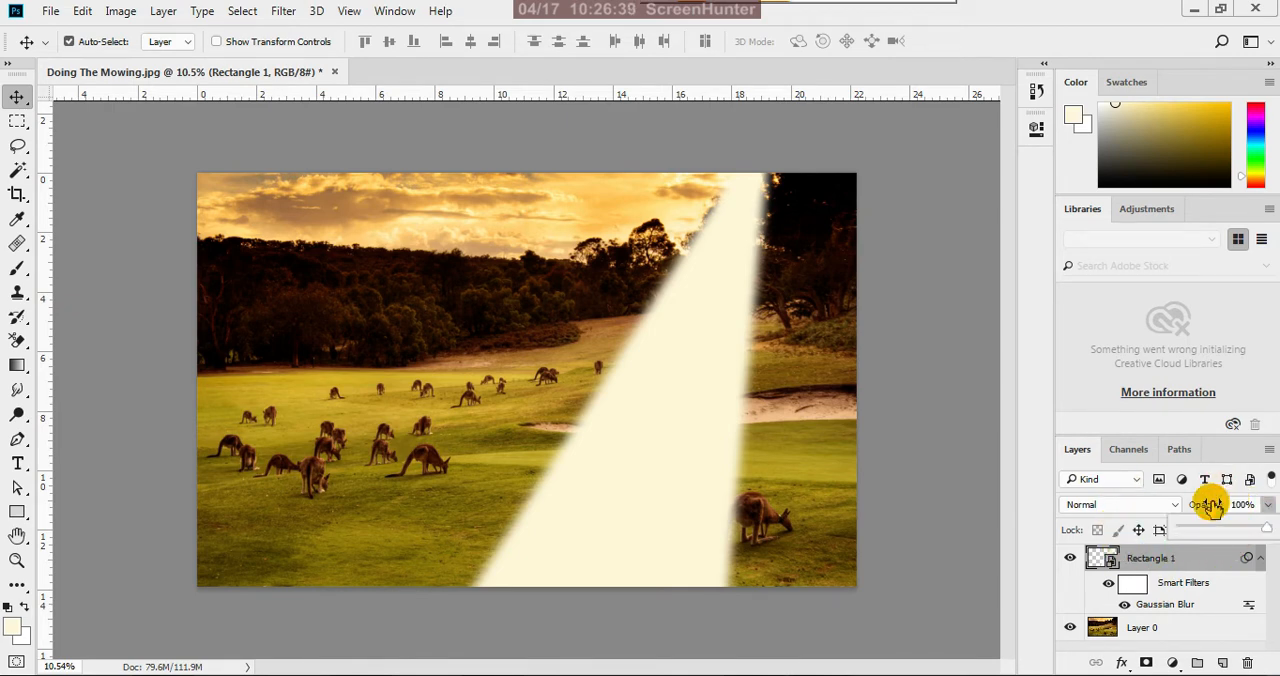
pyautogui.moveTo(1234, 528); pyautogui.dragTo(1237, 530)
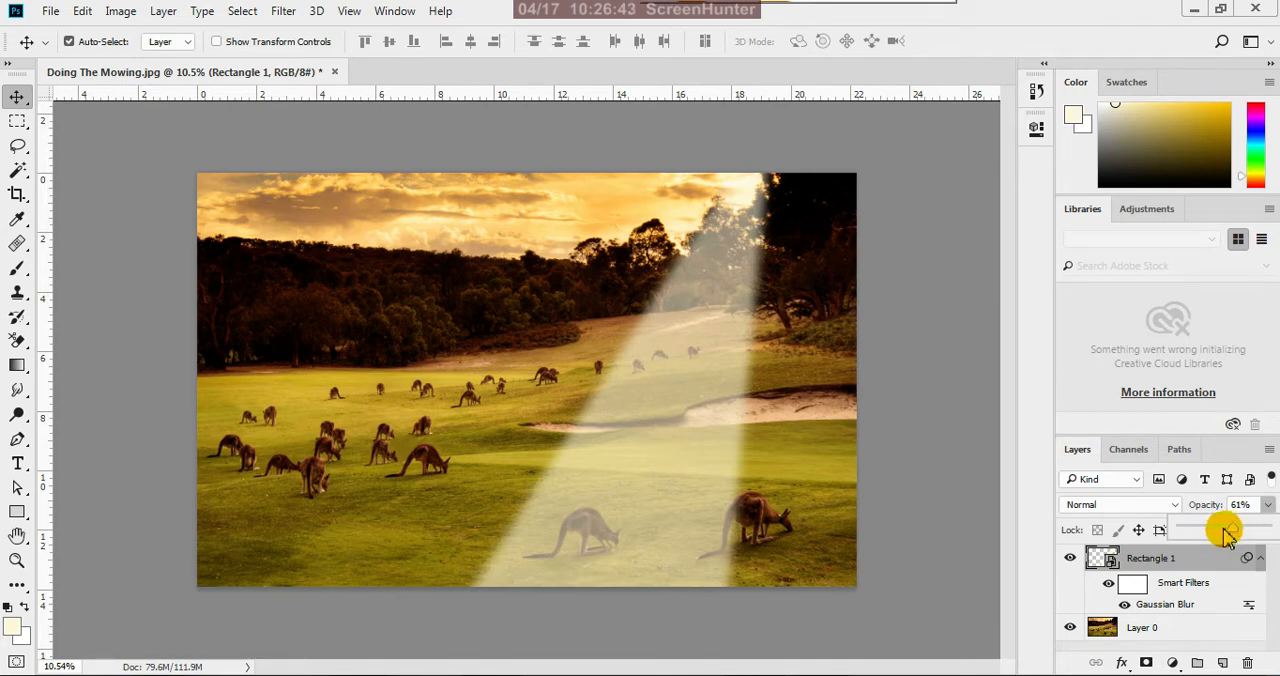
pyautogui.moveTo(1227, 533); pyautogui.dragTo(1235, 533)
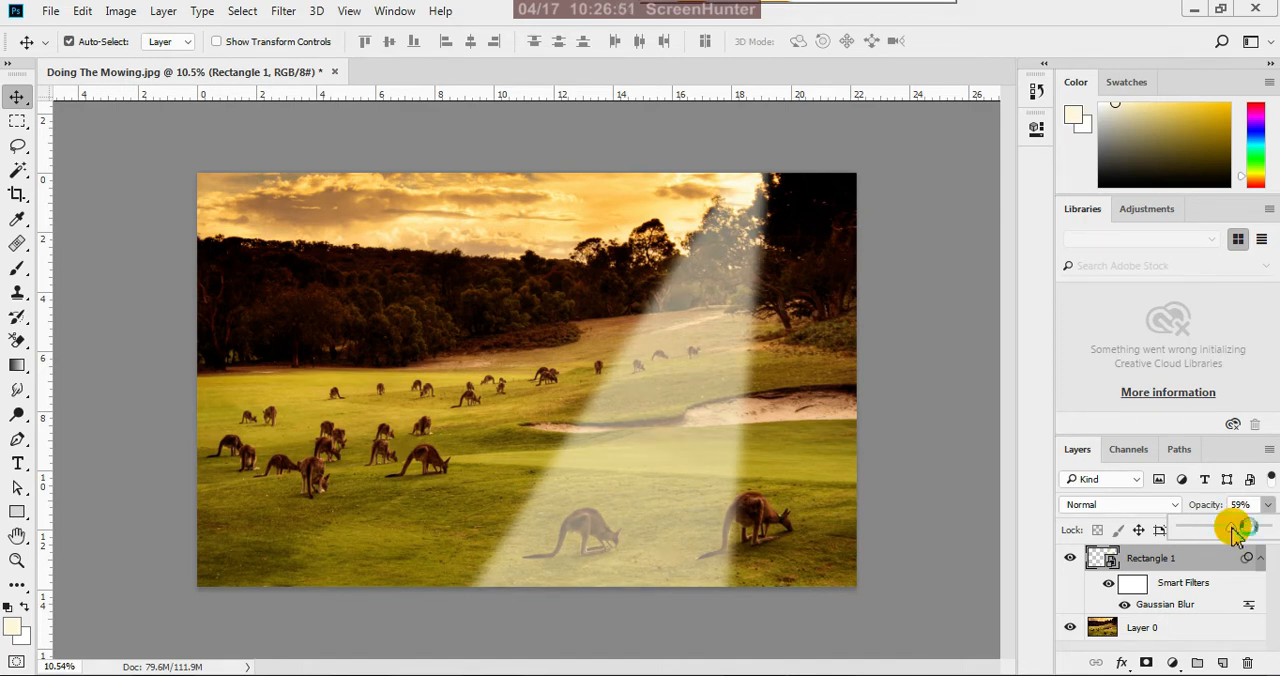
pyautogui.click(1248, 507)
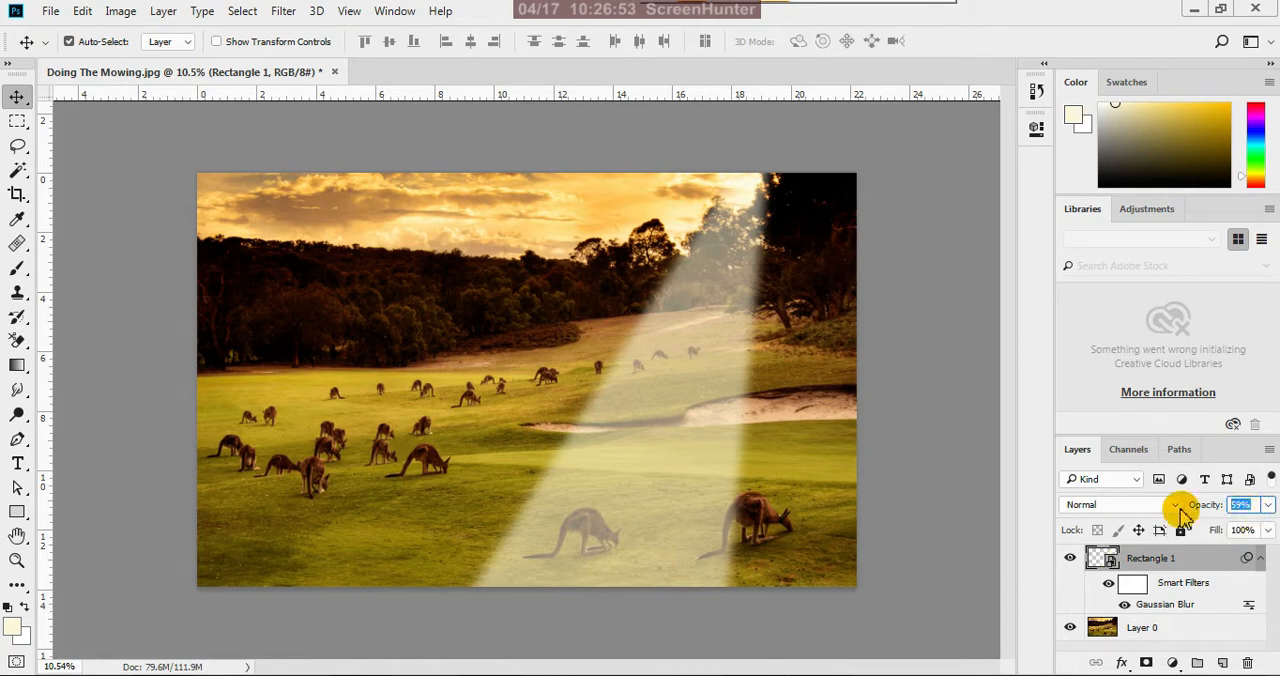
pyautogui.write('50')
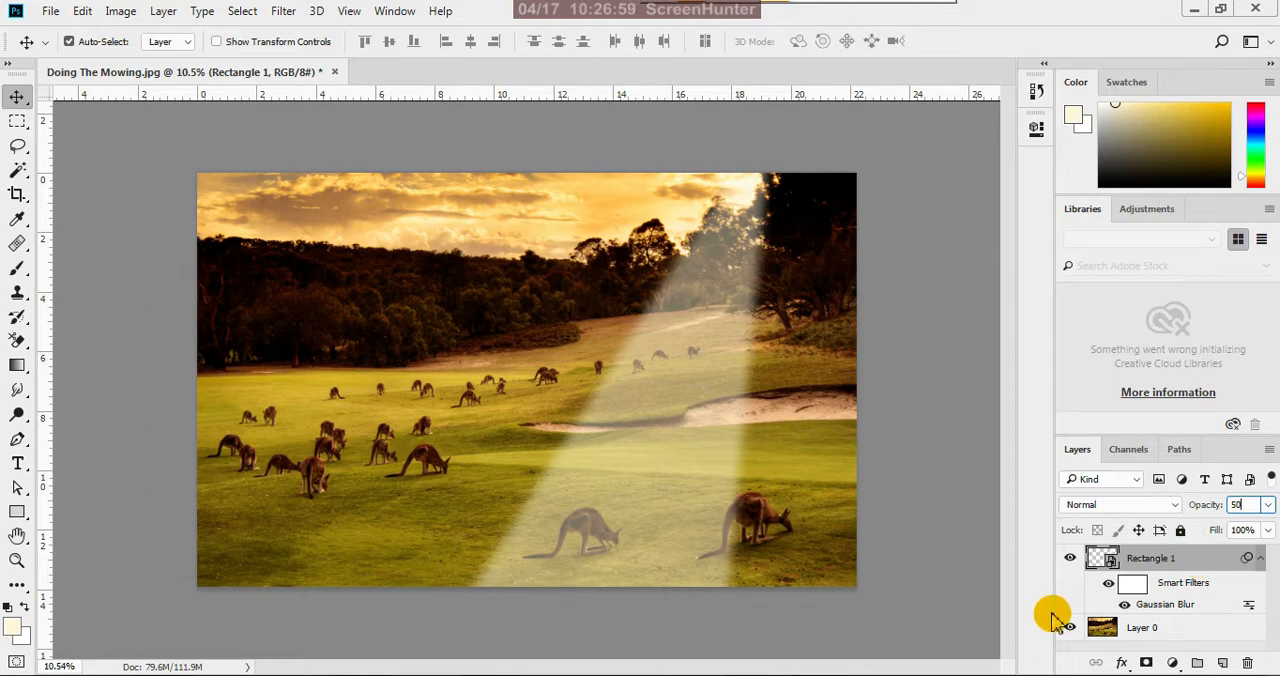
pyautogui.press('Return')
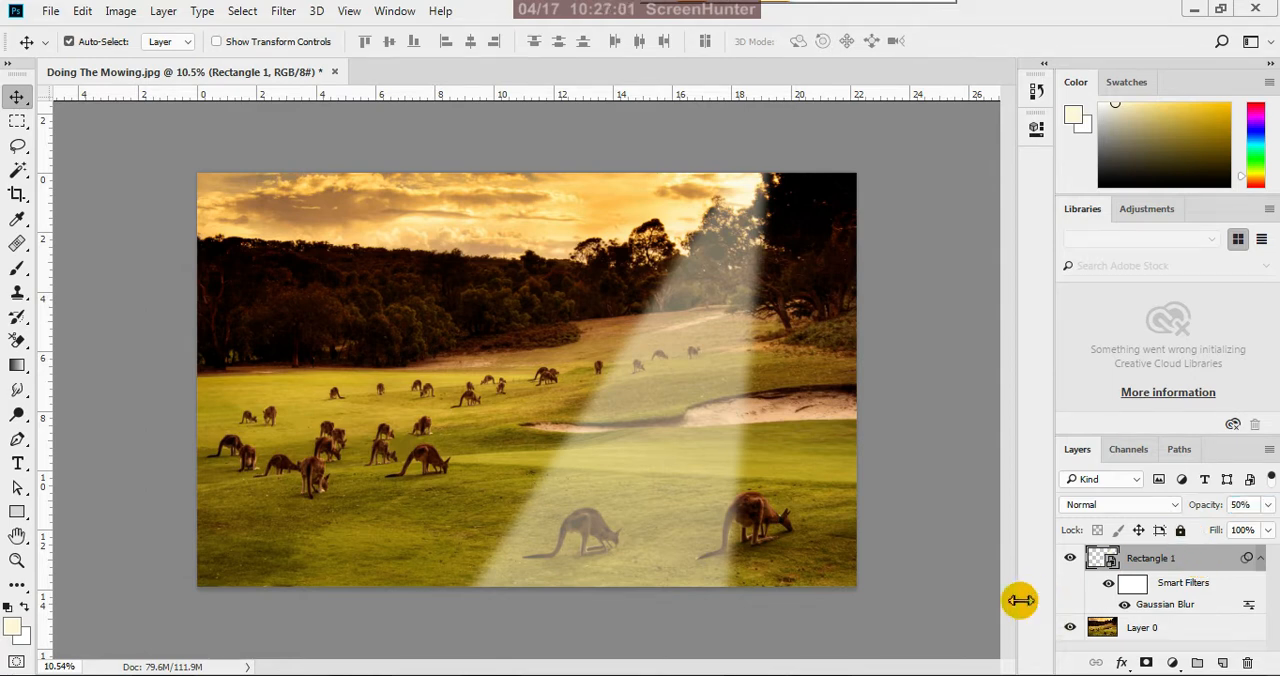
pyautogui.scroll(-5, 649, 420)
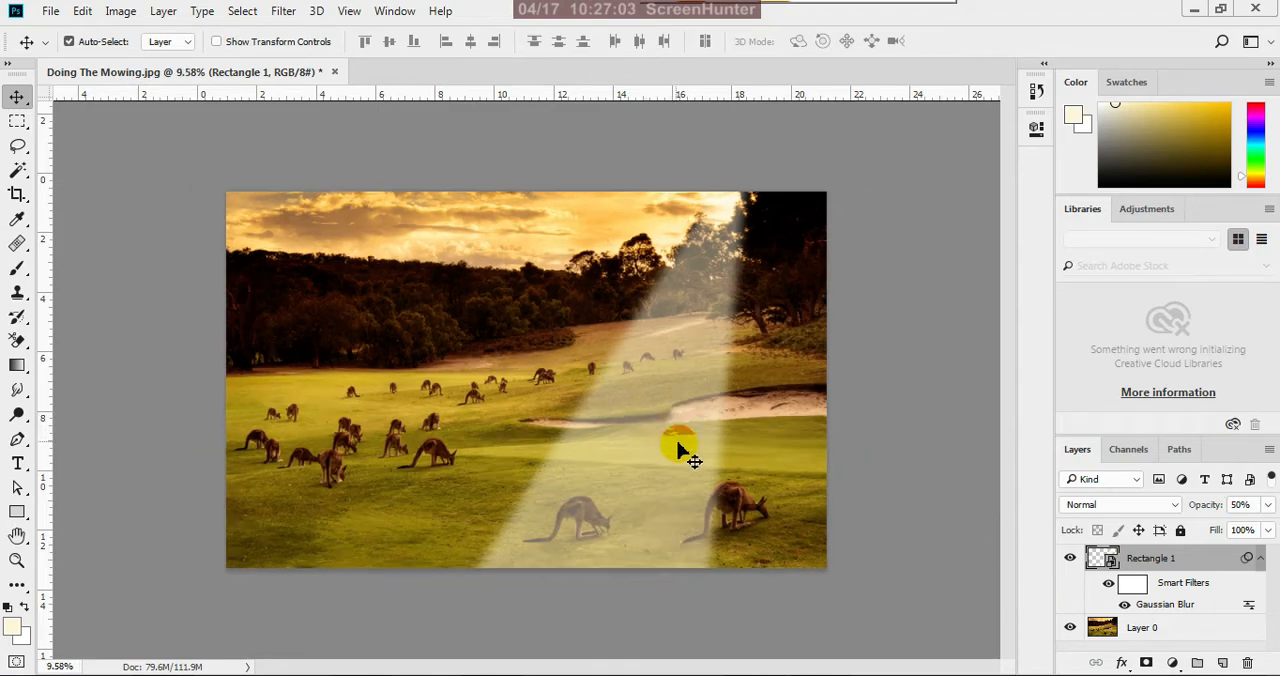
pyautogui.scroll(5, 585, 466)
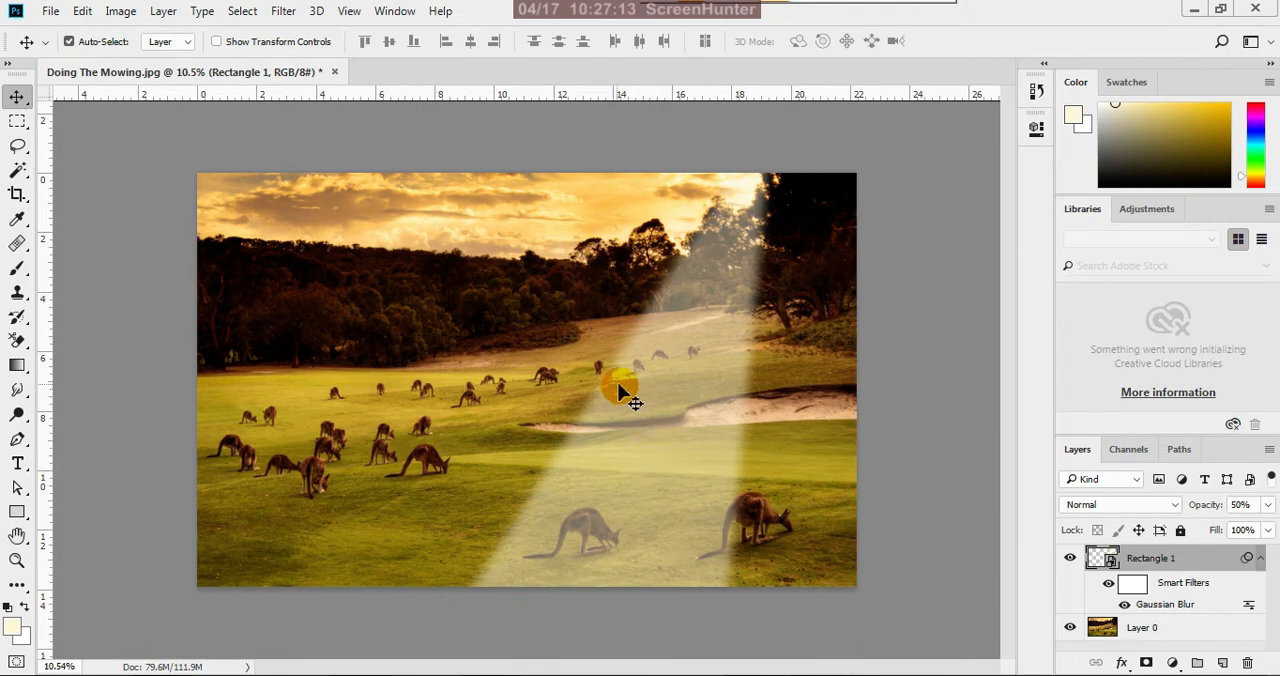
pyautogui.scroll(-1, 623, 380)
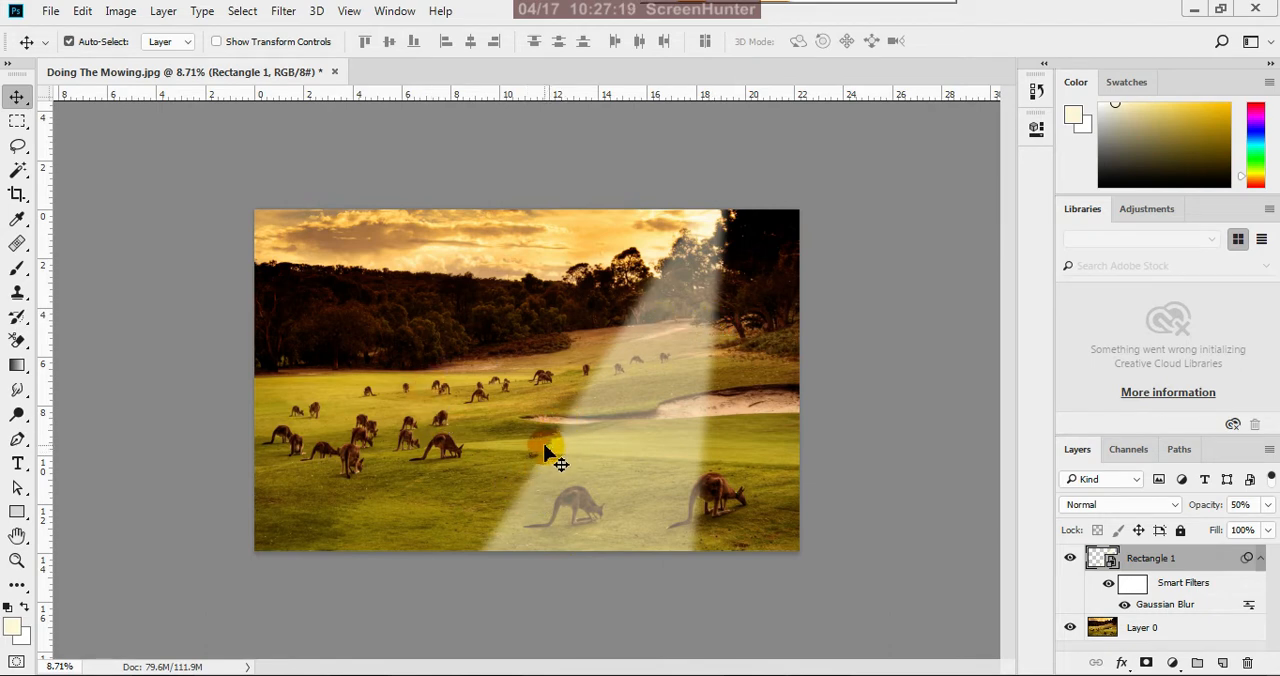
pyautogui.scroll(1, 551, 477)
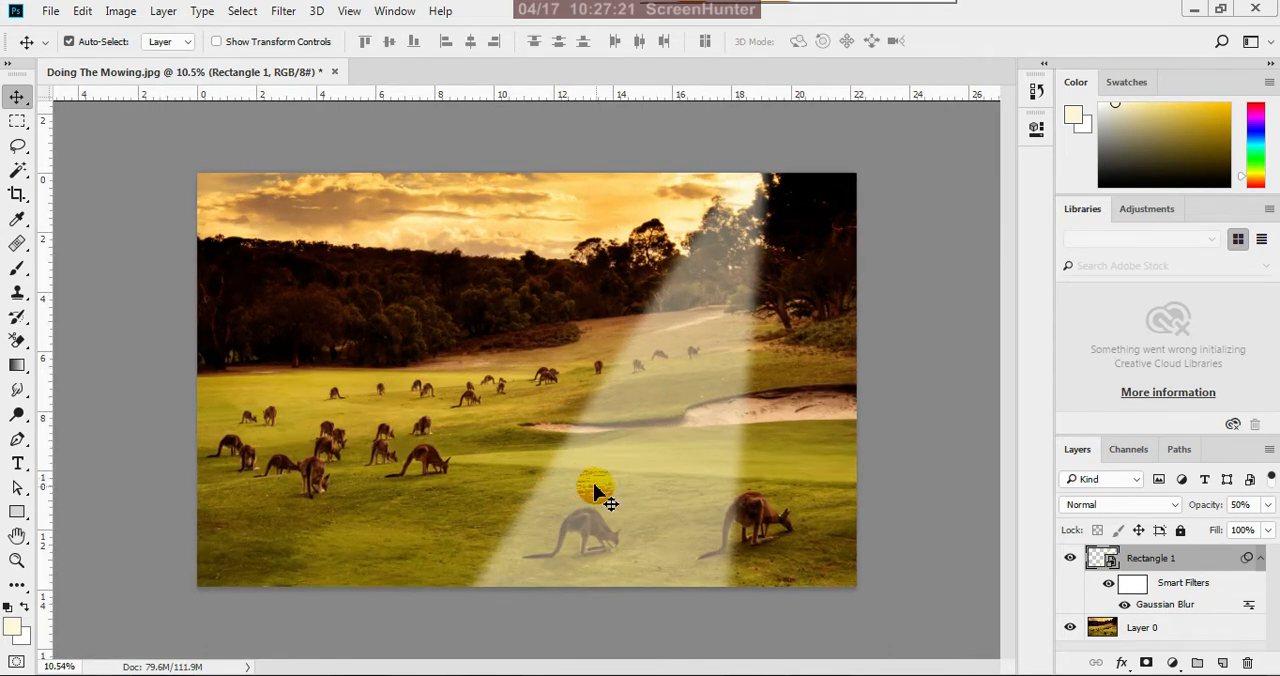
# Add a layer mask to the Rectangle 1 layer and set the foreground colour to black (000000)
pyautogui.scroll(-1, 612, 500)
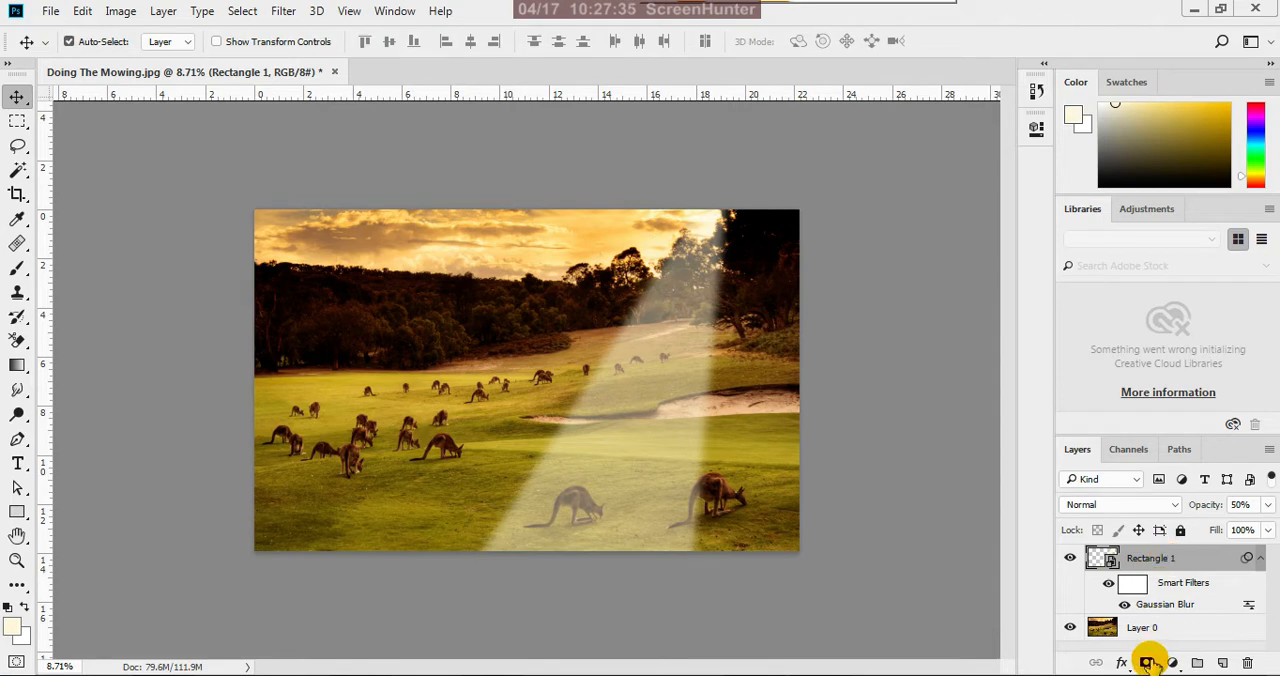
pyautogui.click(1146, 663)
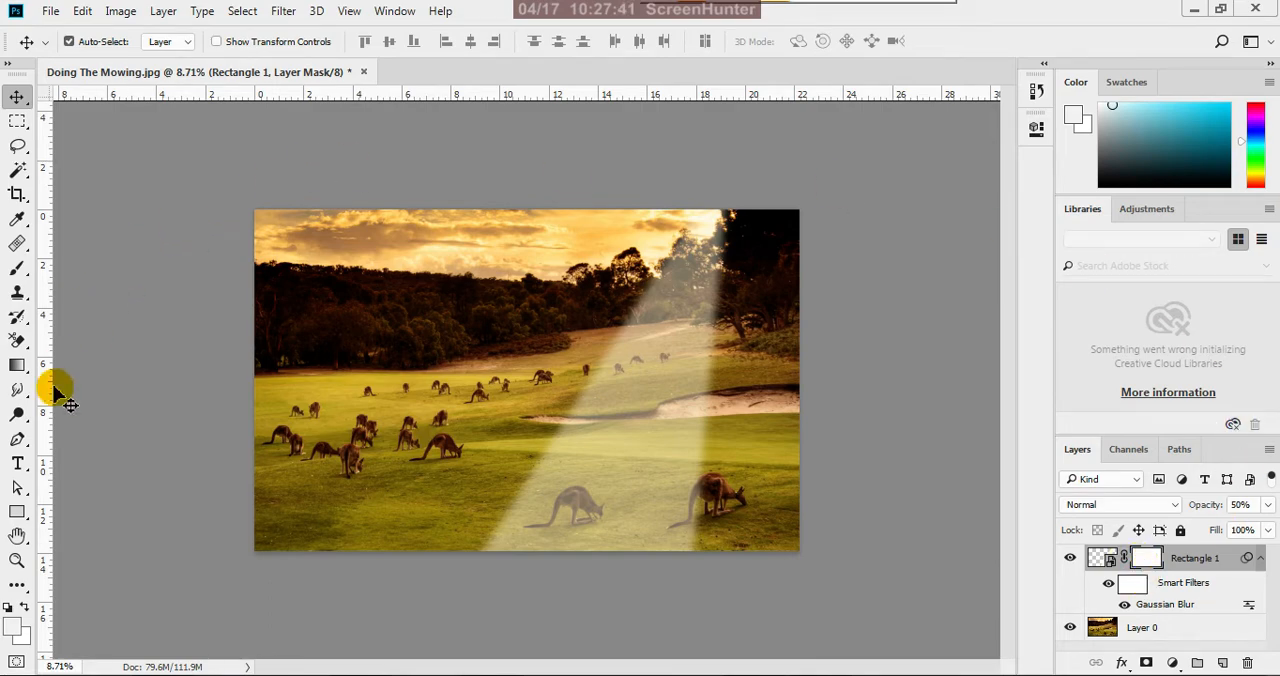
pyautogui.click(14, 624)
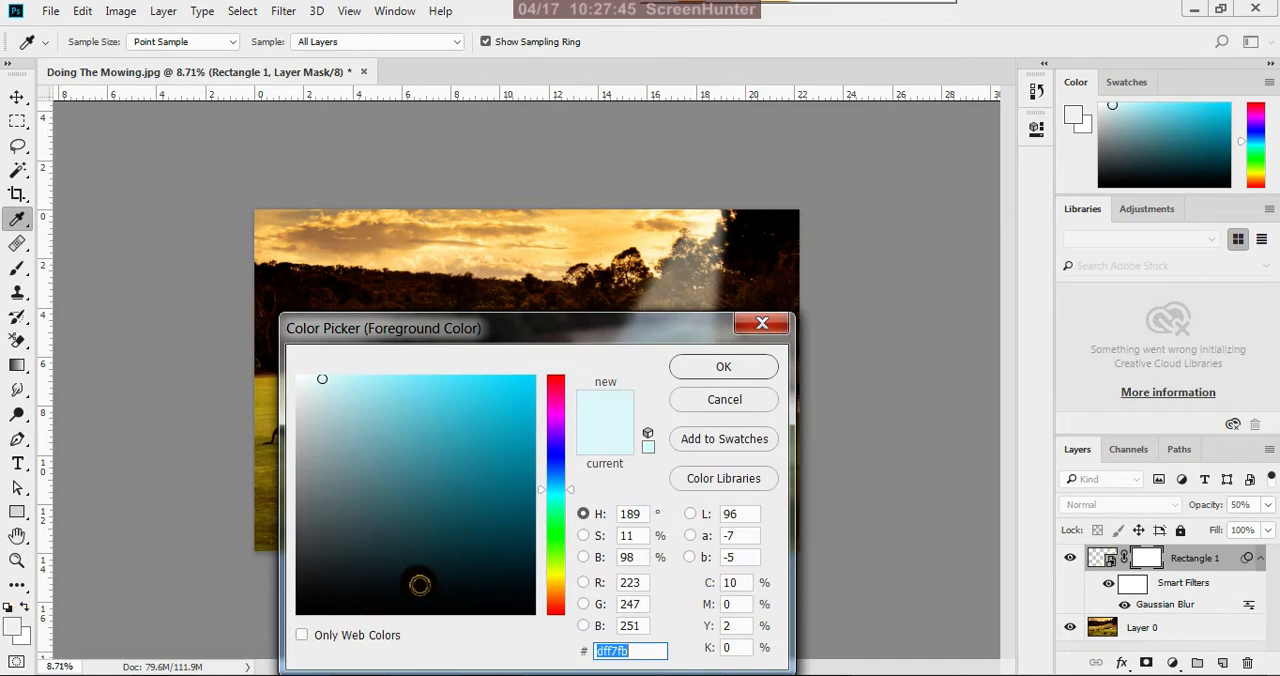
pyautogui.moveTo(420, 583); pyautogui.dragTo(537, 630)
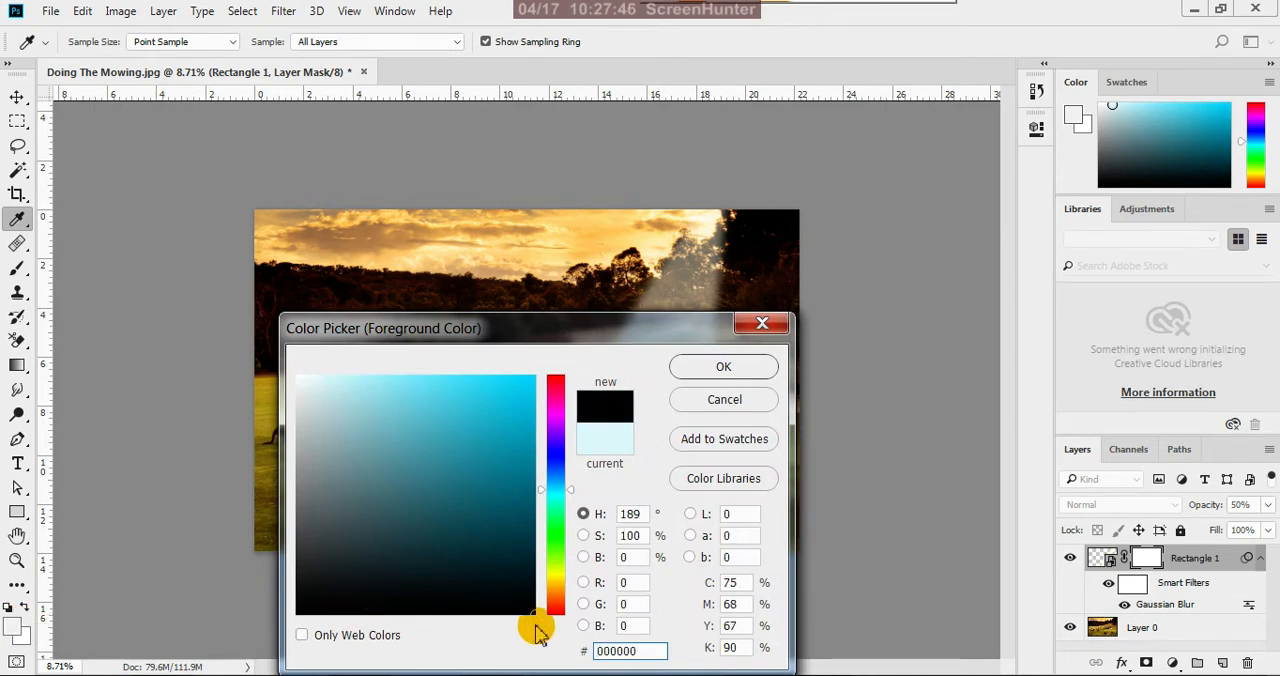
pyautogui.click(716, 368)
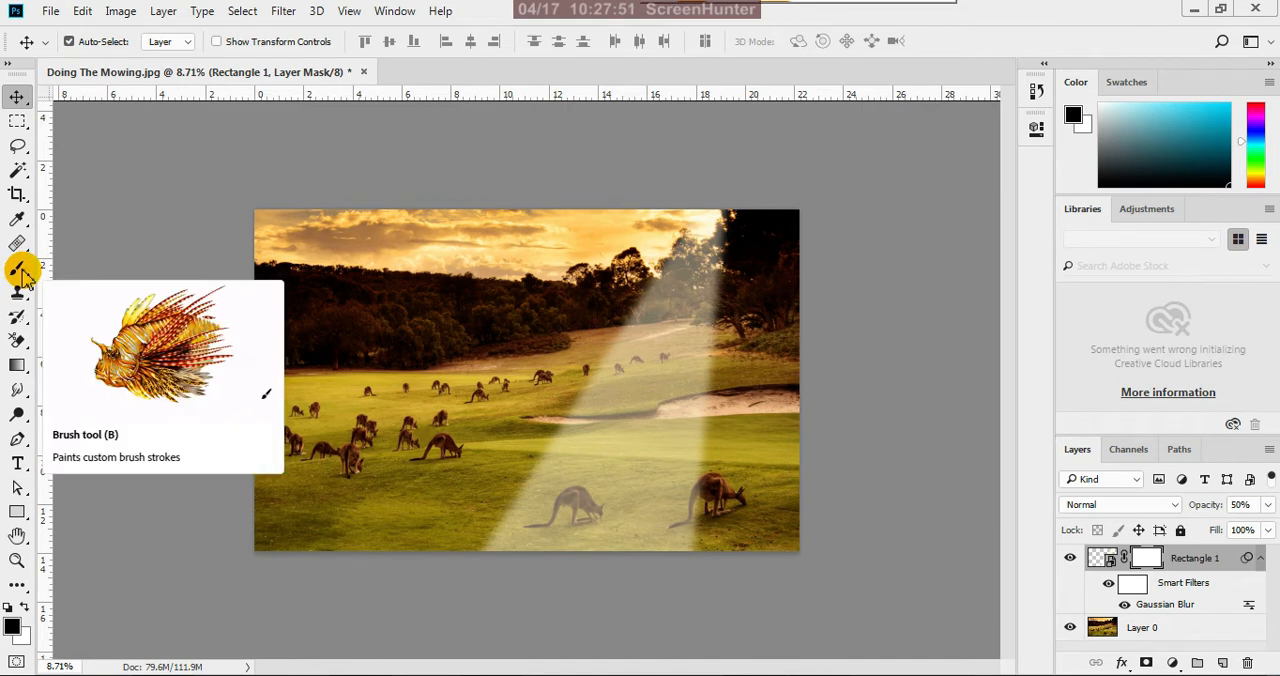
# Set up the Brush tool with the soft round tip and a brush opacity of 40%
pyautogui.click(19, 270)
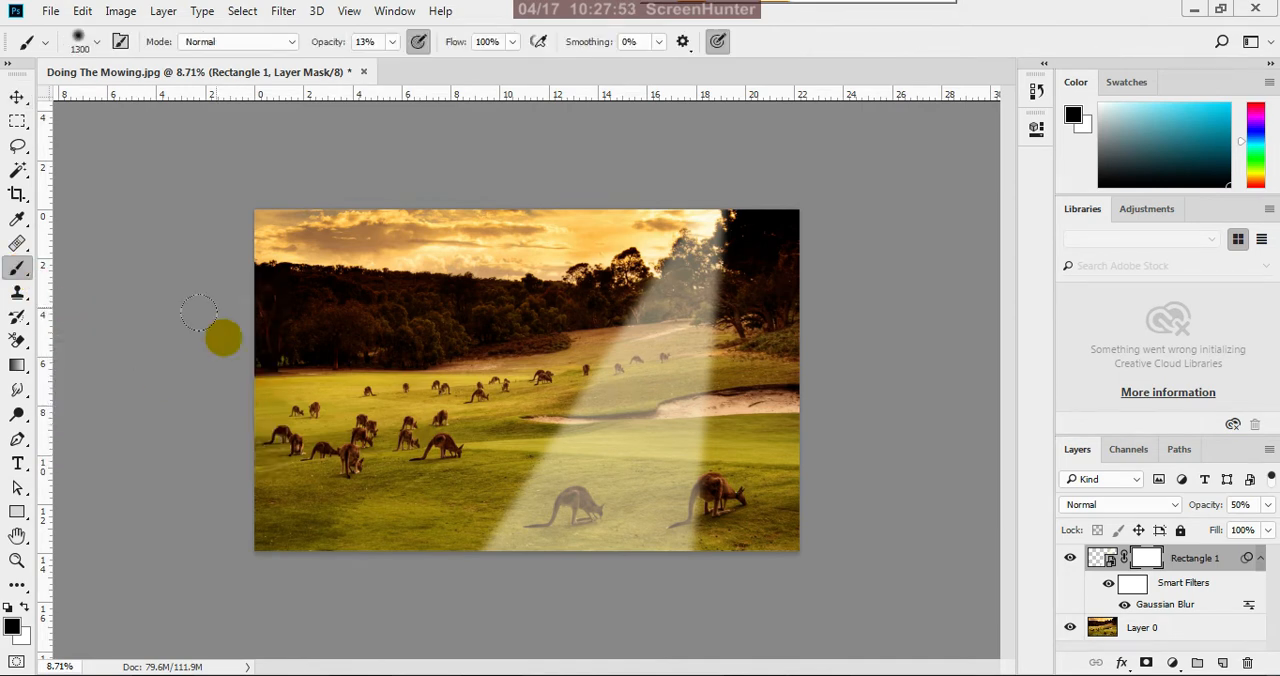
pyautogui.click(85, 42)
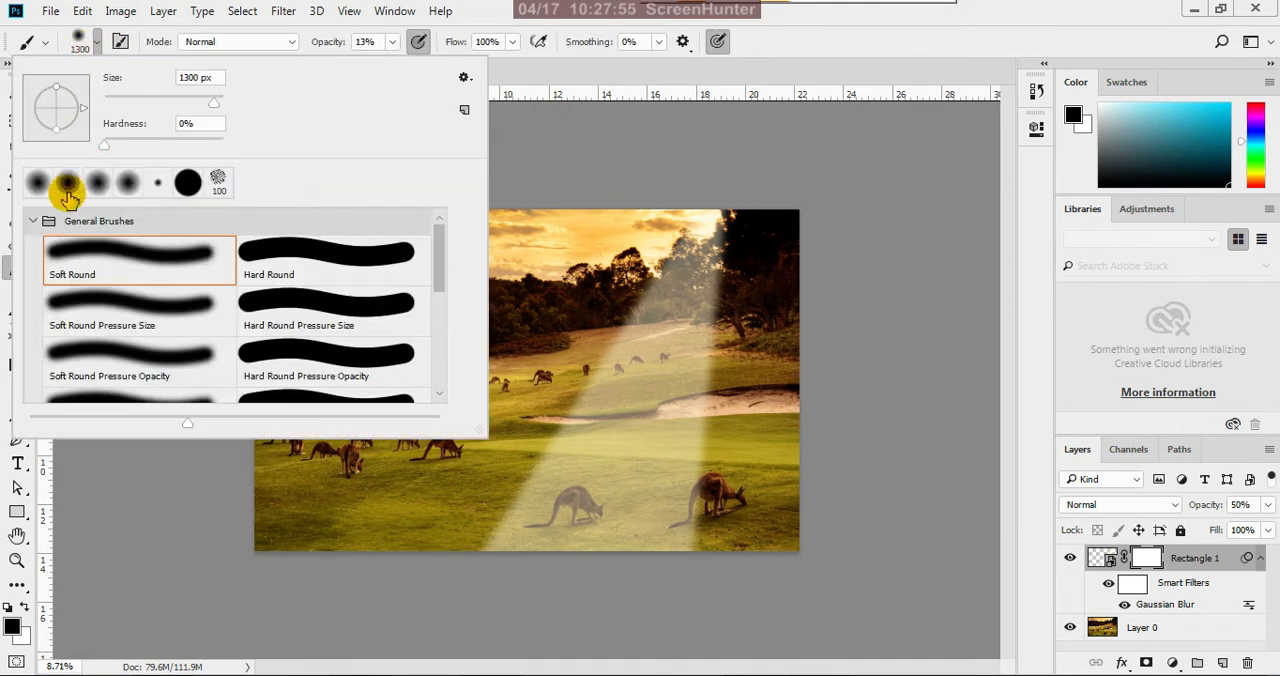
pyautogui.click(794, 58)
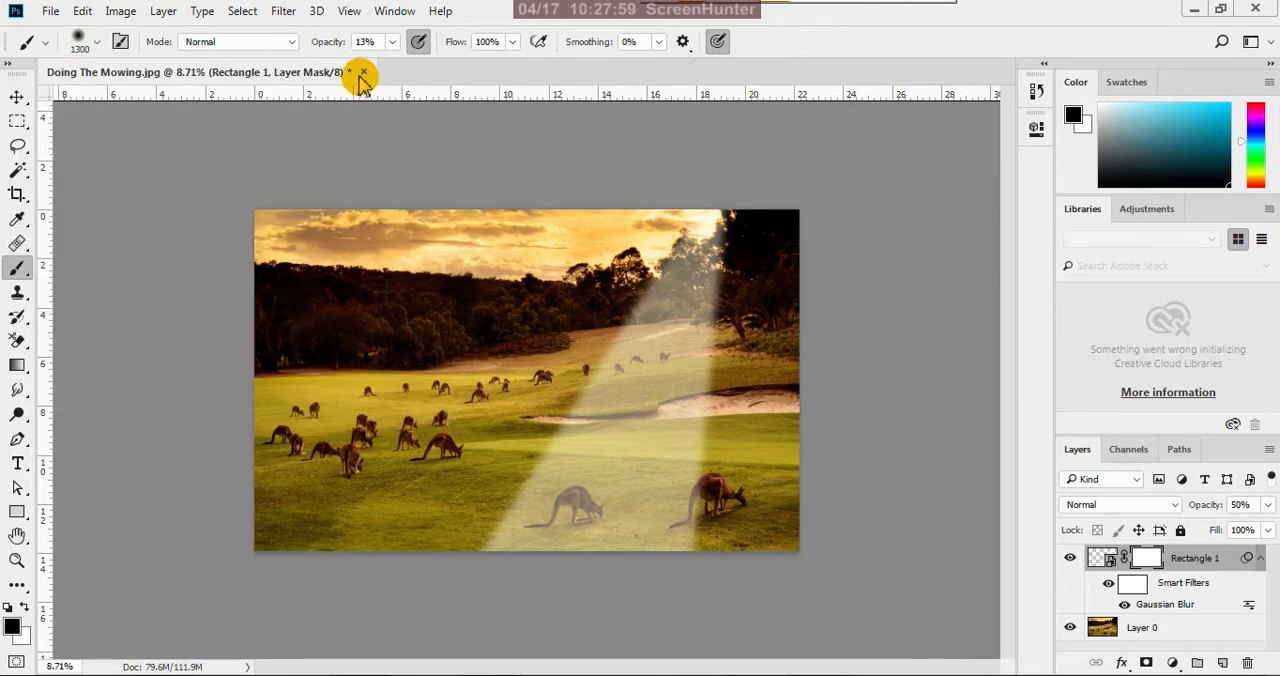
pyautogui.click(392, 42)
pyautogui.moveTo(389, 64); pyautogui.dragTo(417, 72)
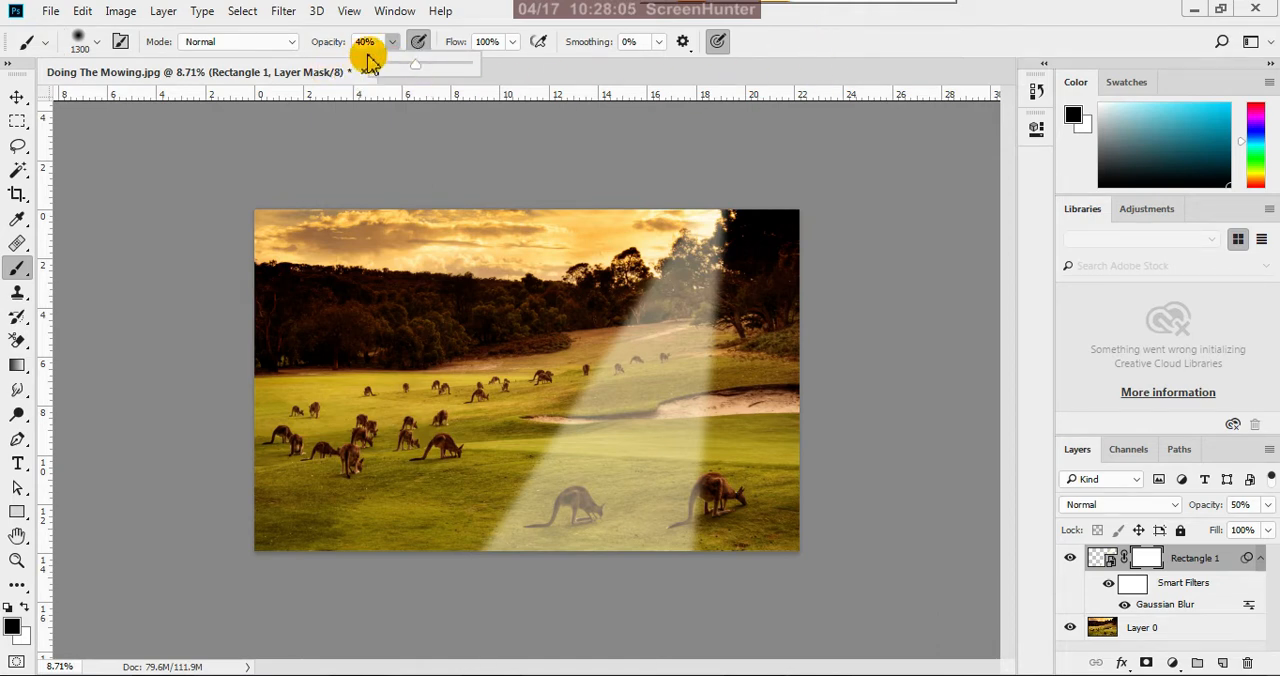
pyautogui.click(786, 57)
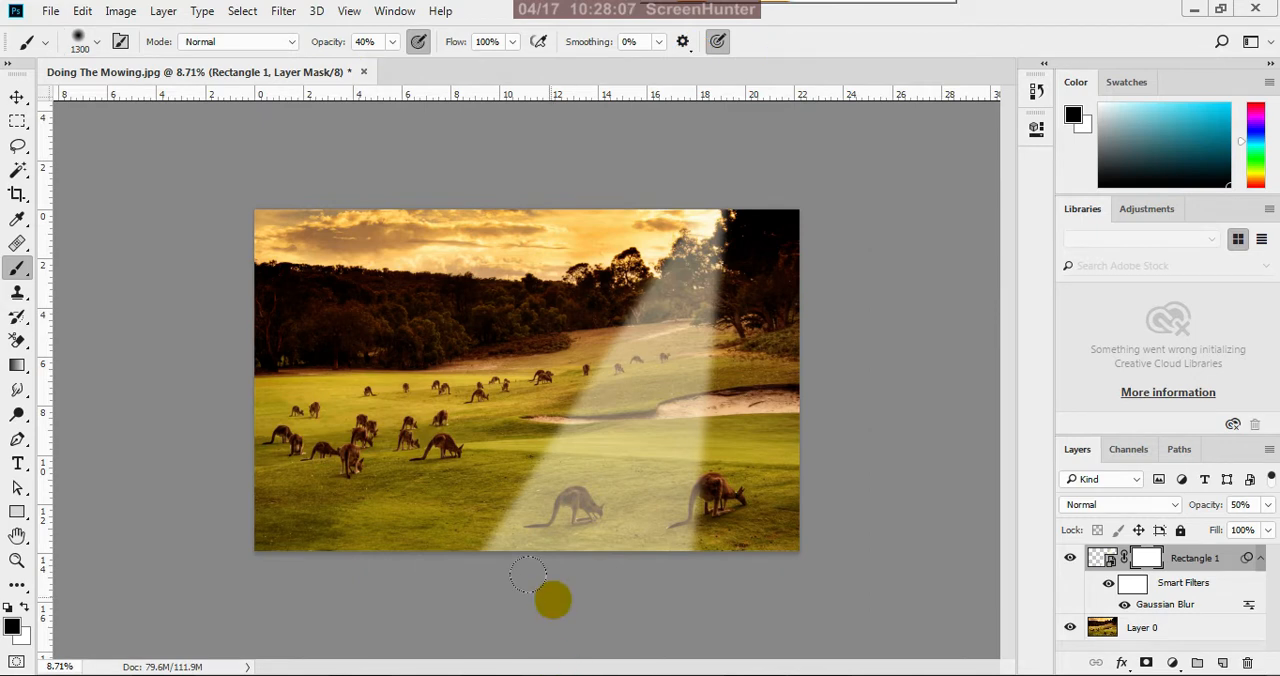
# Paint black on the layer mask along the ray's lower end, enlarging the brush from 2100 to 2400 px, to fade it into the grass
pyautogui.press(']')
pyautogui.press(']')
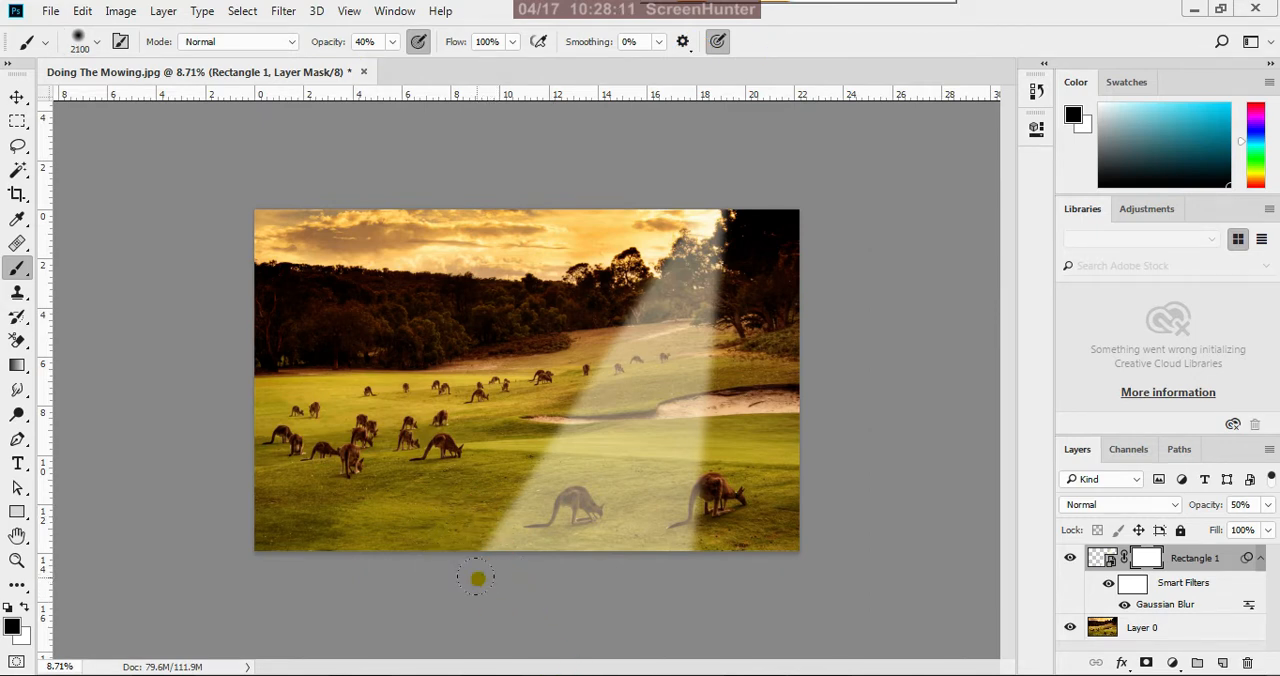
pyautogui.moveTo(478, 579)
pyautogui.mouseDown()
pyautogui.moveTo(647, 603)
pyautogui.moveTo(719, 588)
pyautogui.moveTo(665, 611)
pyautogui.moveTo(720, 605)
pyautogui.mouseUp()
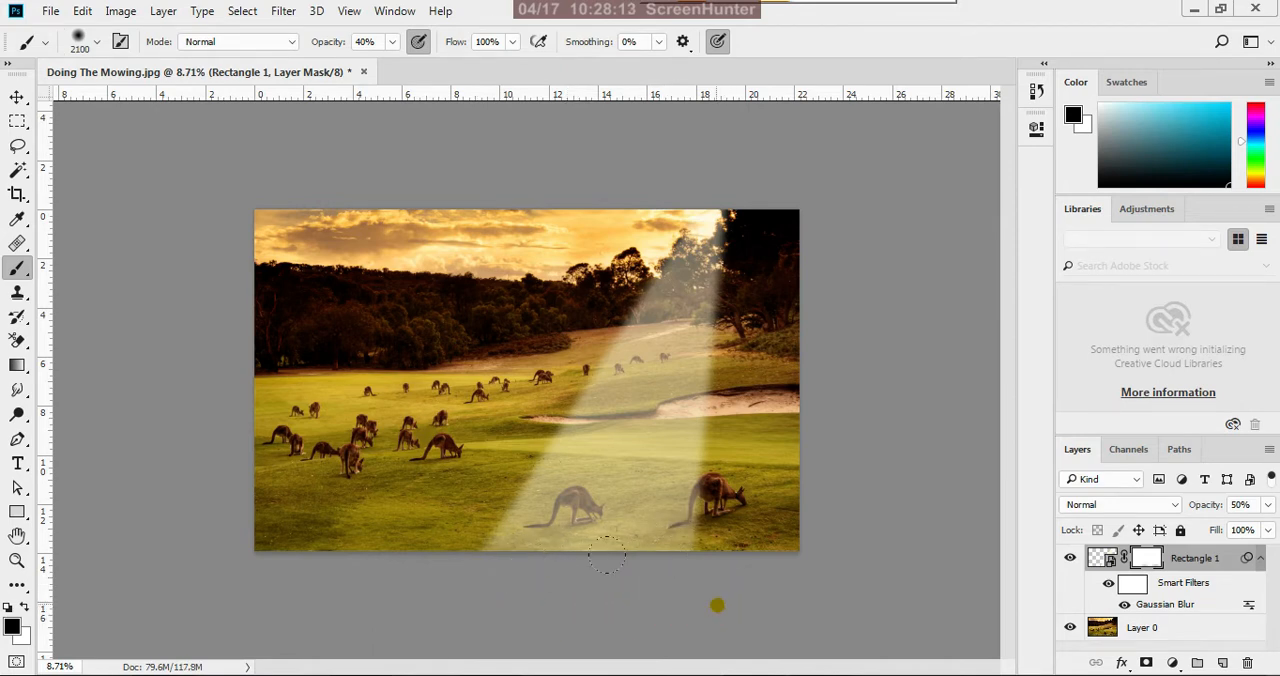
pyautogui.moveTo(640, 560); pyautogui.dragTo(519, 562)
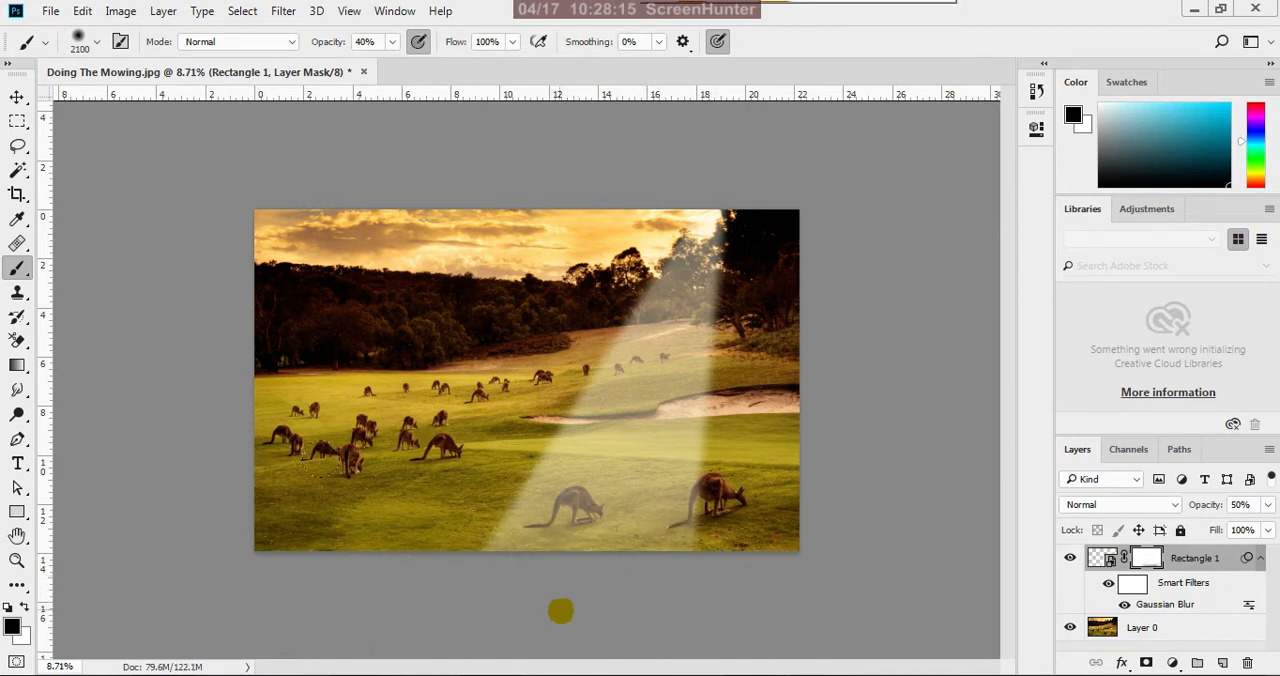
pyautogui.moveTo(560, 610); pyautogui.dragTo(386, 557)
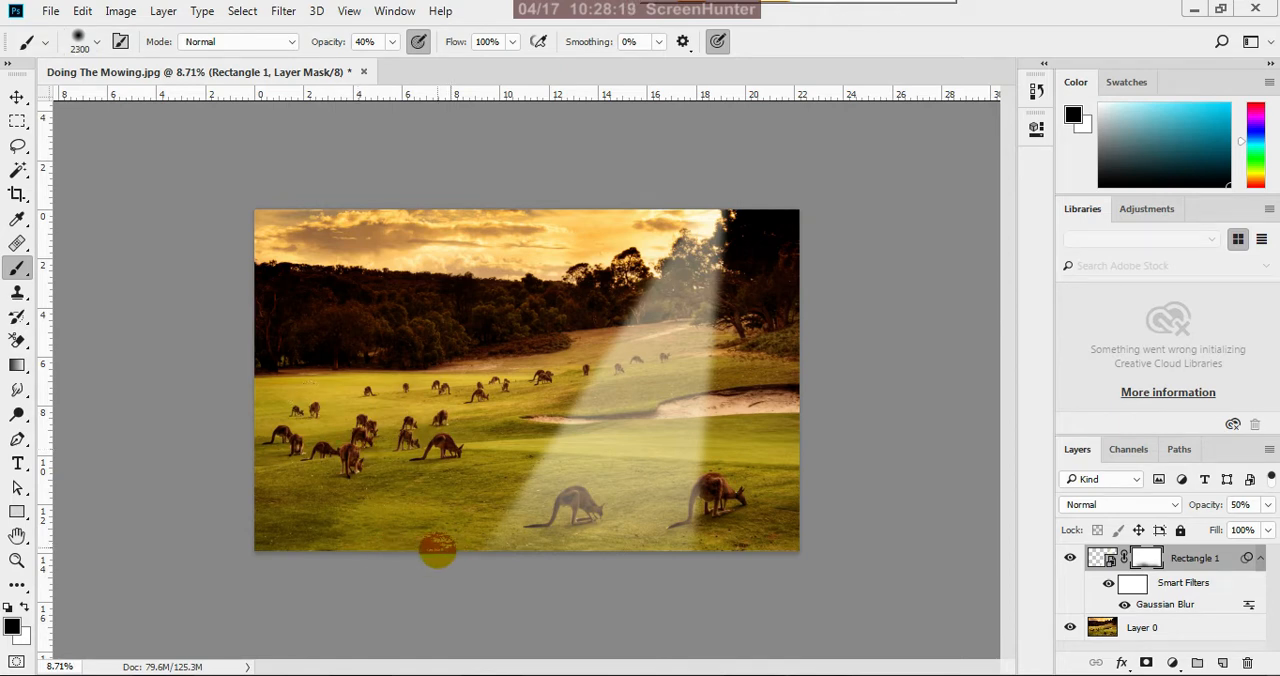
pyautogui.press(']')
pyautogui.press(']')
pyautogui.press(']')
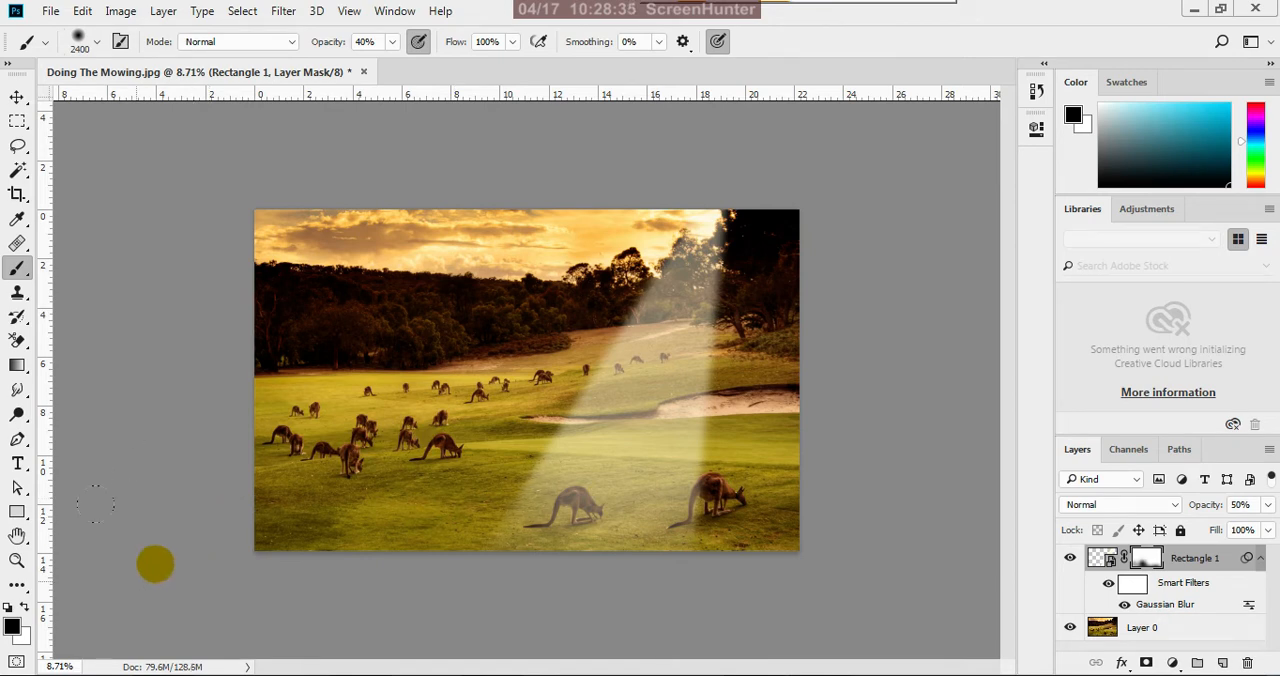
pyautogui.click(18, 96)
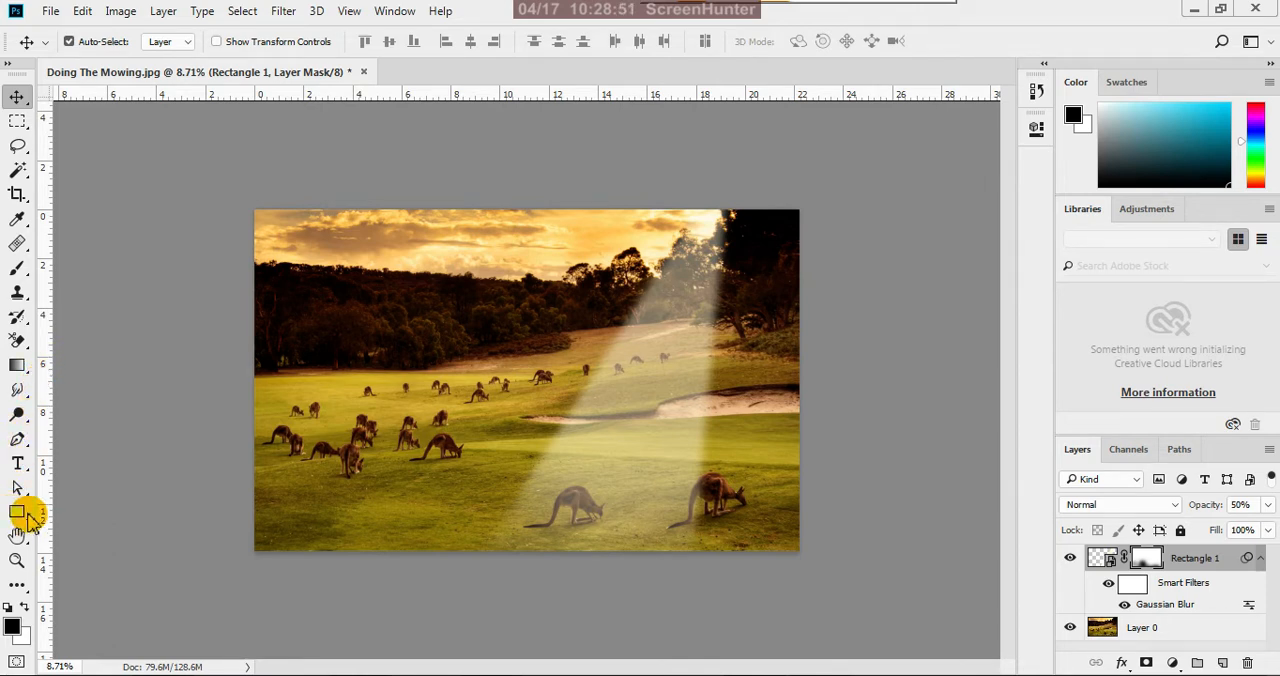
# Duplicate the Rectangle 1 layer within the same document and name the copy "ray 2"
pyautogui.rightClick(1213, 566)
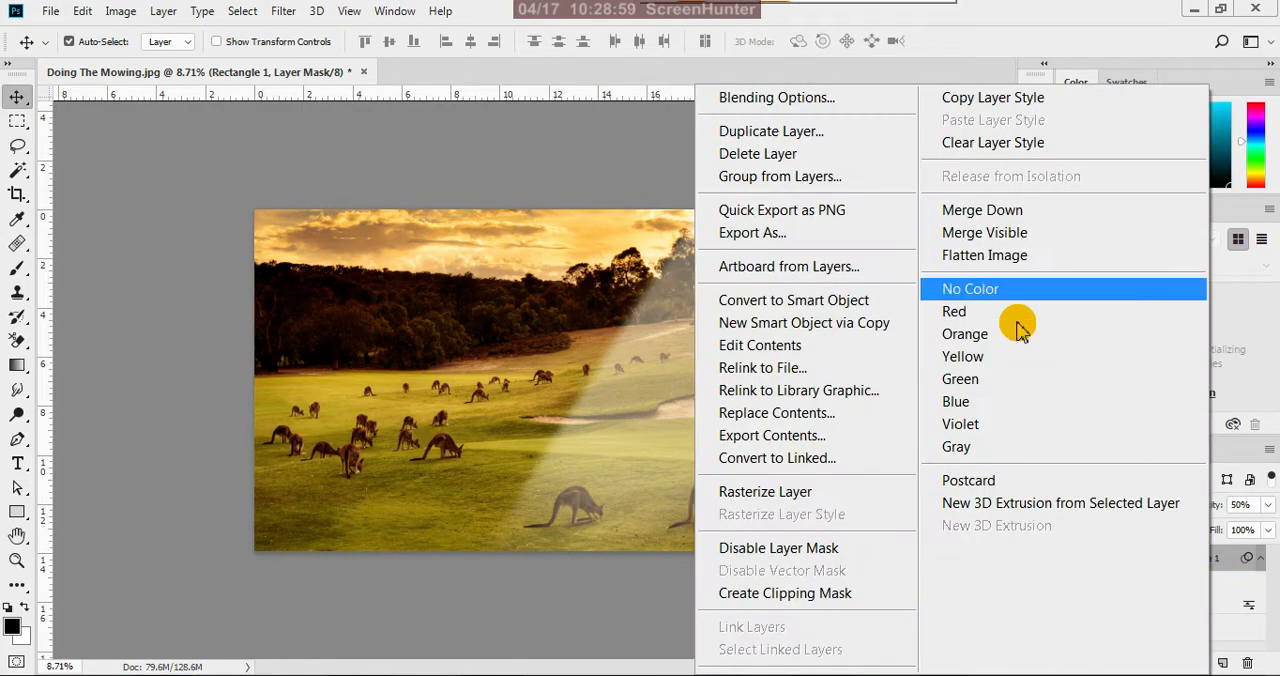
pyautogui.click(849, 131)
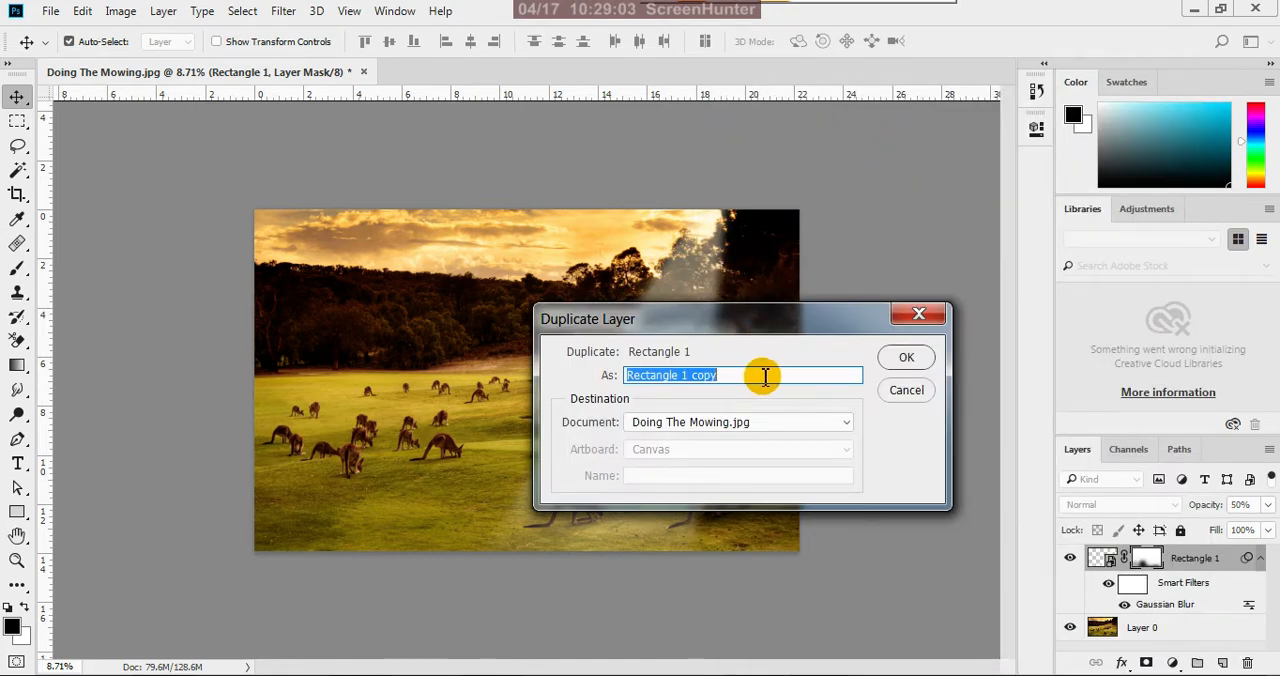
pyautogui.write('ray')
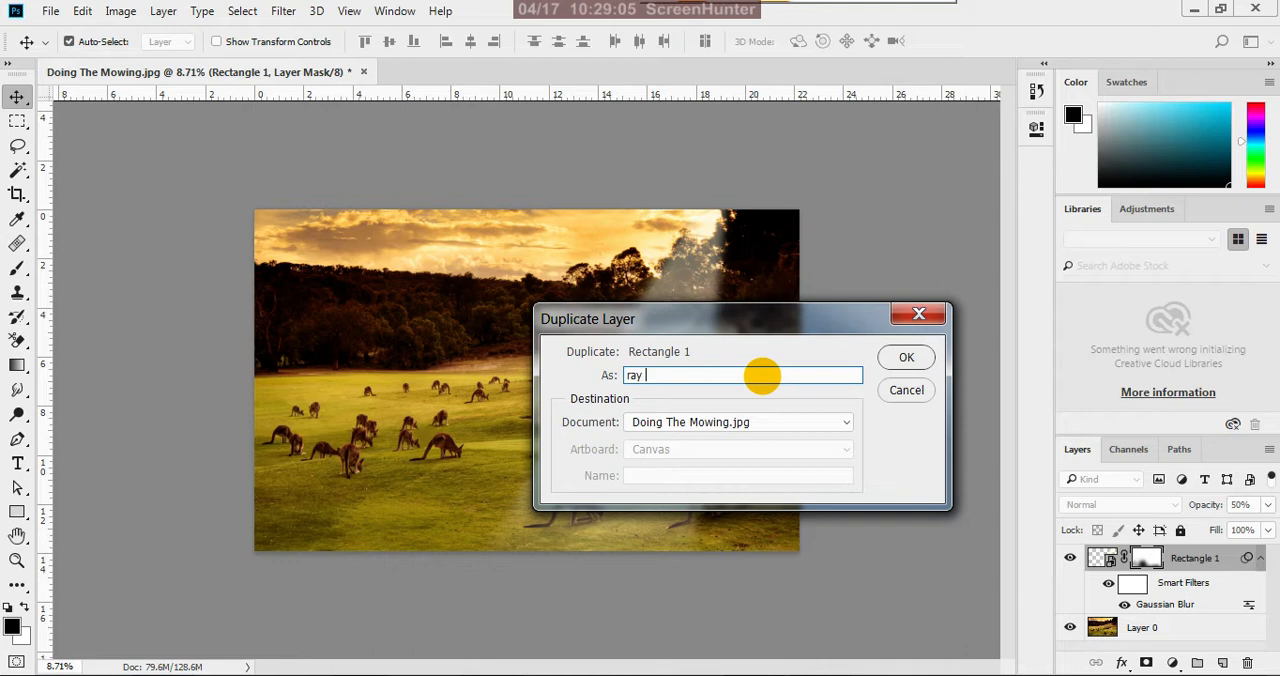
pyautogui.write(' 2')
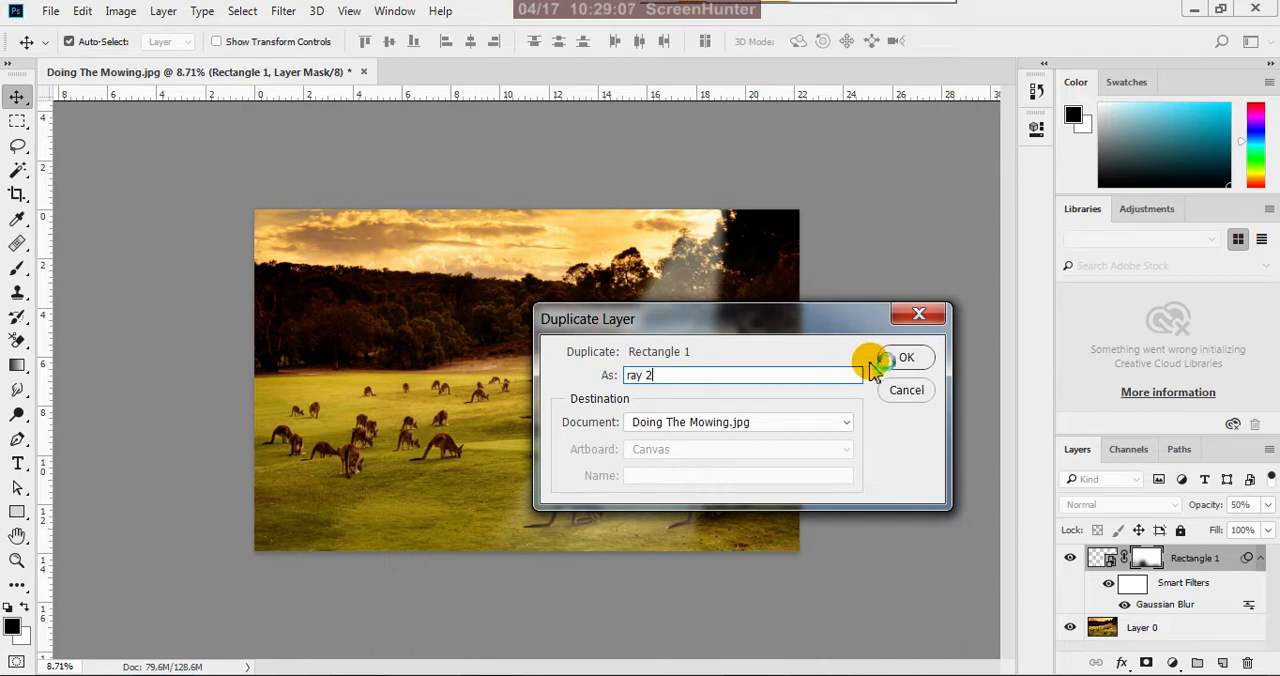
pyautogui.click(906, 360)
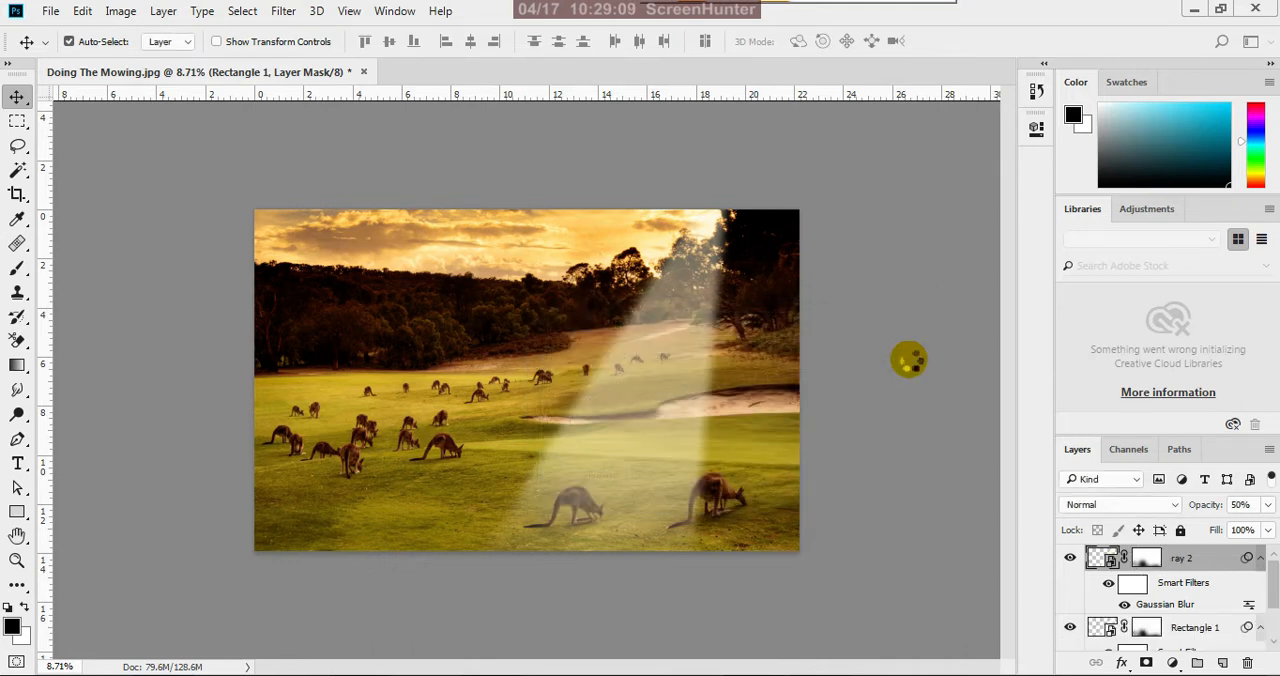
# Rename the original Rectangle 1 layer to "ray 1"
pyautogui.click(1205, 565)
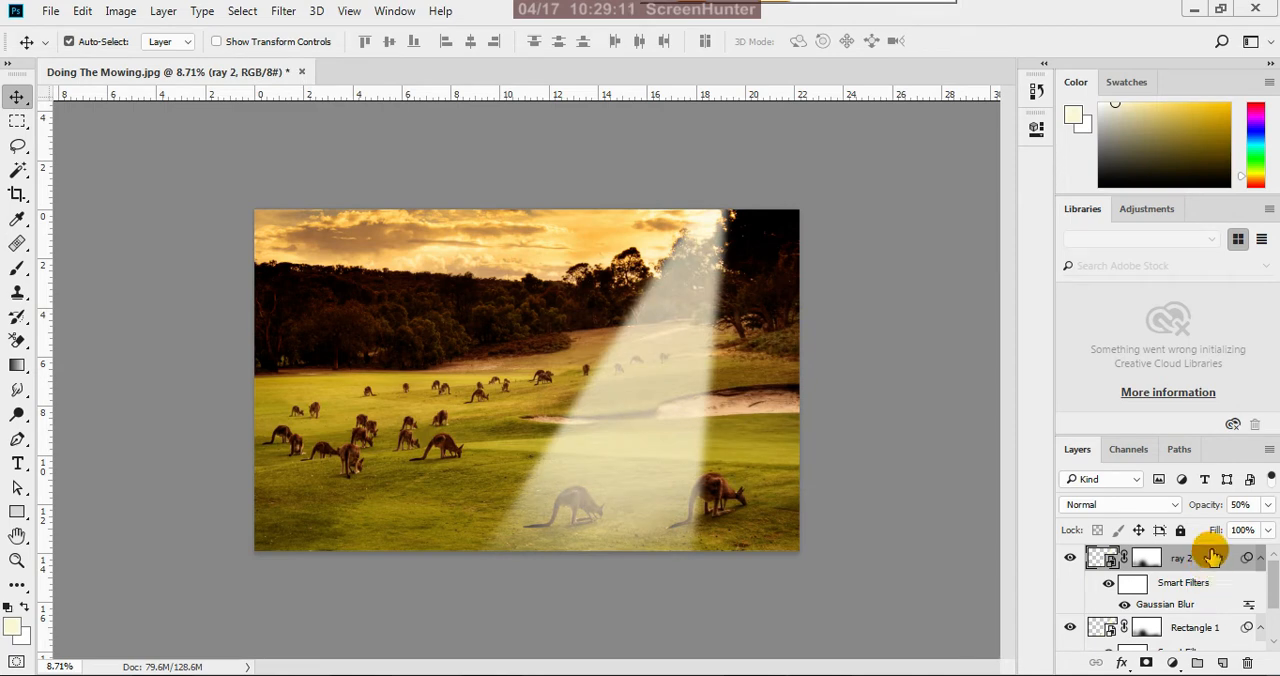
pyautogui.scroll(-2, 1194, 590)
pyautogui.doubleClick(1200, 570)
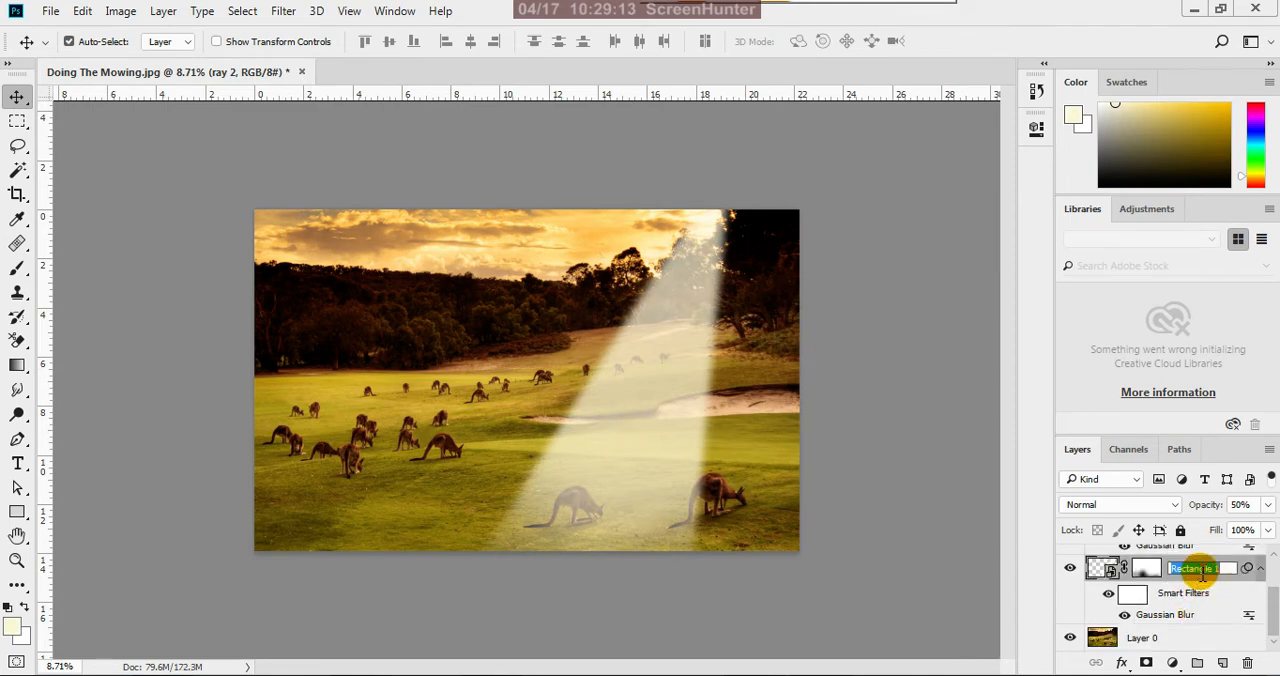
pyautogui.write('r')
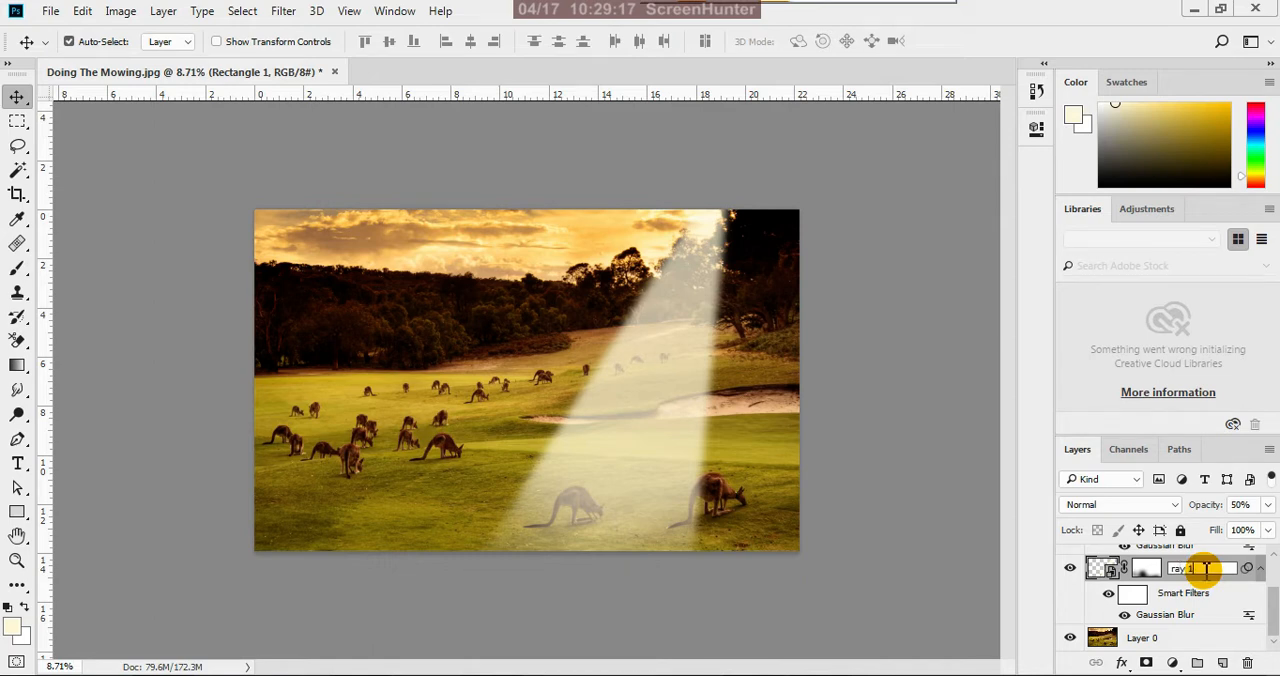
pyautogui.write('ay 1')
pyautogui.press('Return')
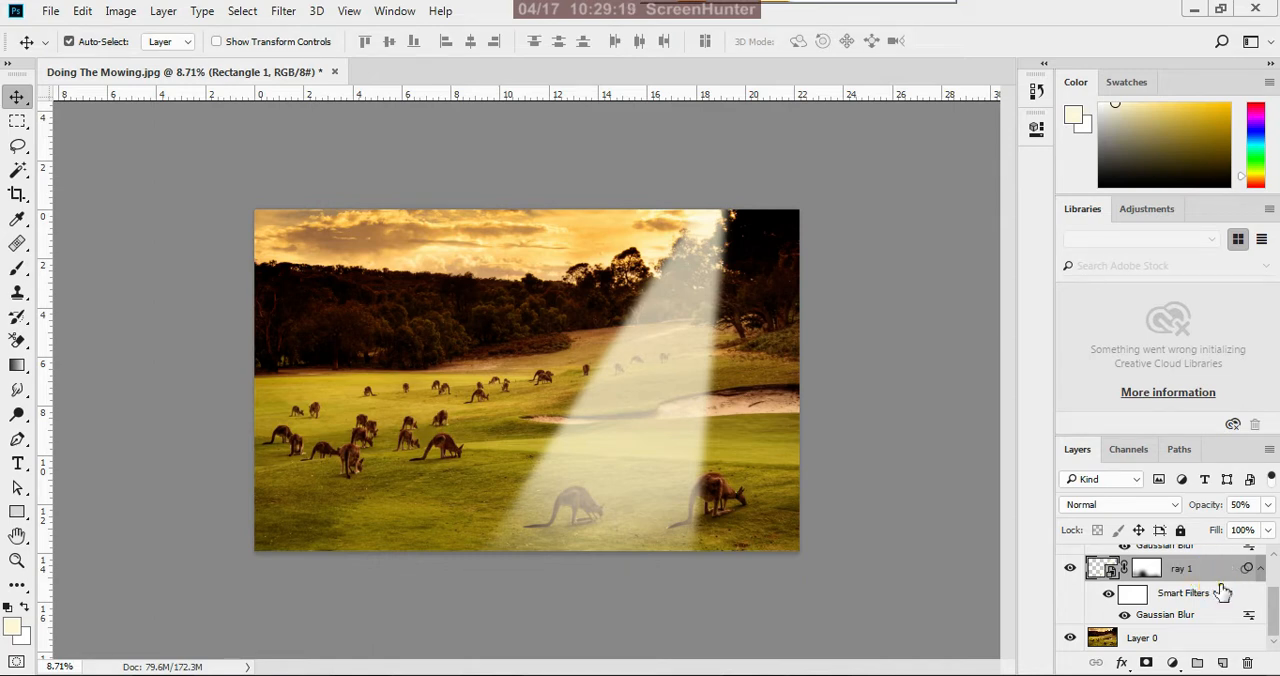
# Free-transform the ray 2 layer, moving its pivot to the ray's upper tip and rotating it about 39.9° towards the kangaroo herd
pyautogui.scroll(2, 1208, 581)
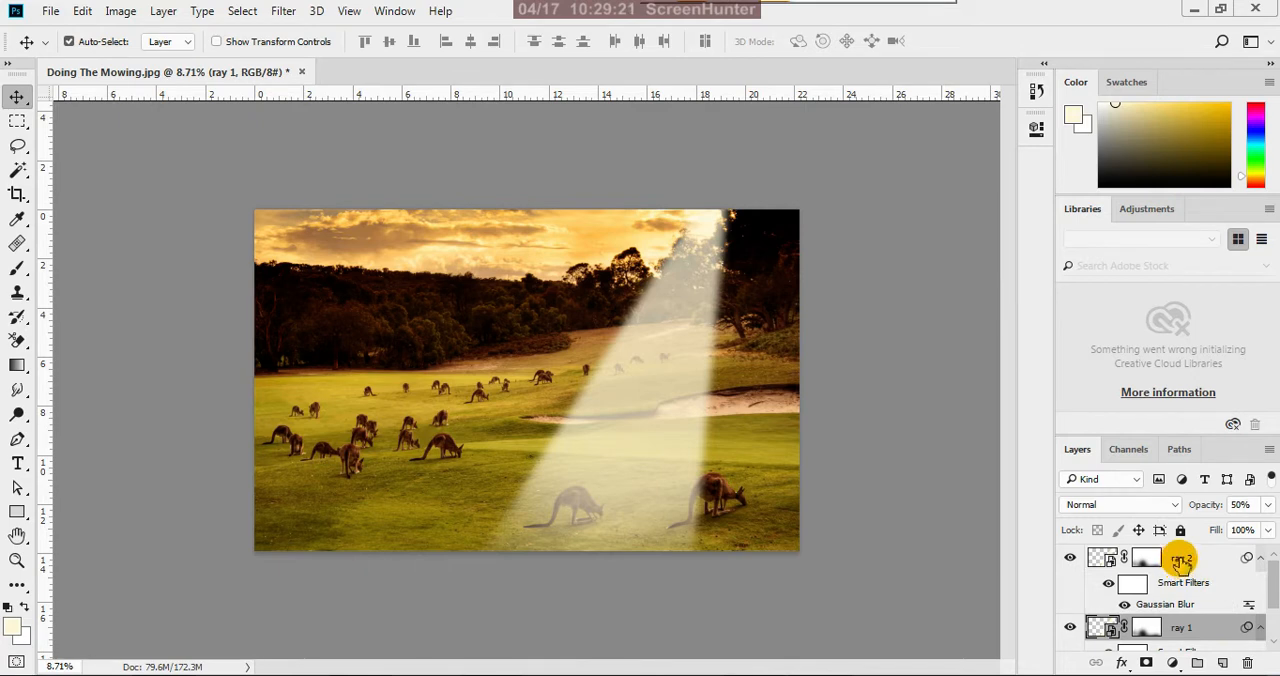
pyautogui.click(1180, 560)
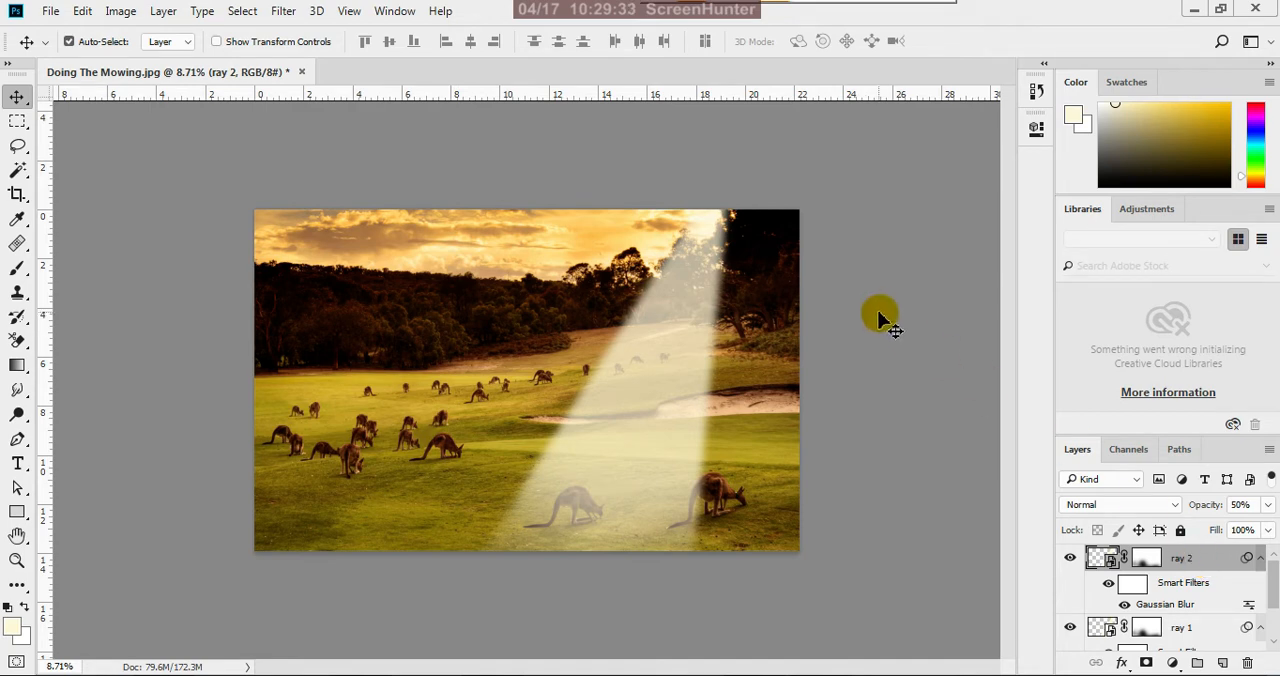
pyautogui.hotkey('ctrl', 't')
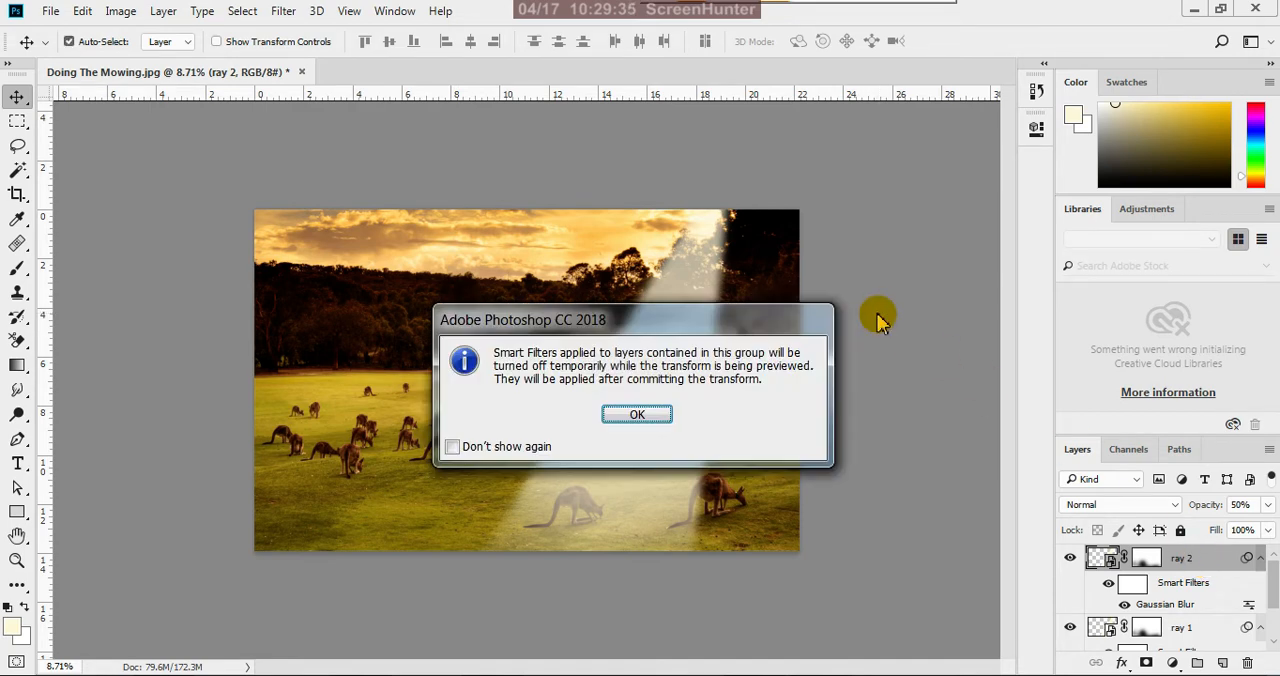
pyautogui.click(636, 414)
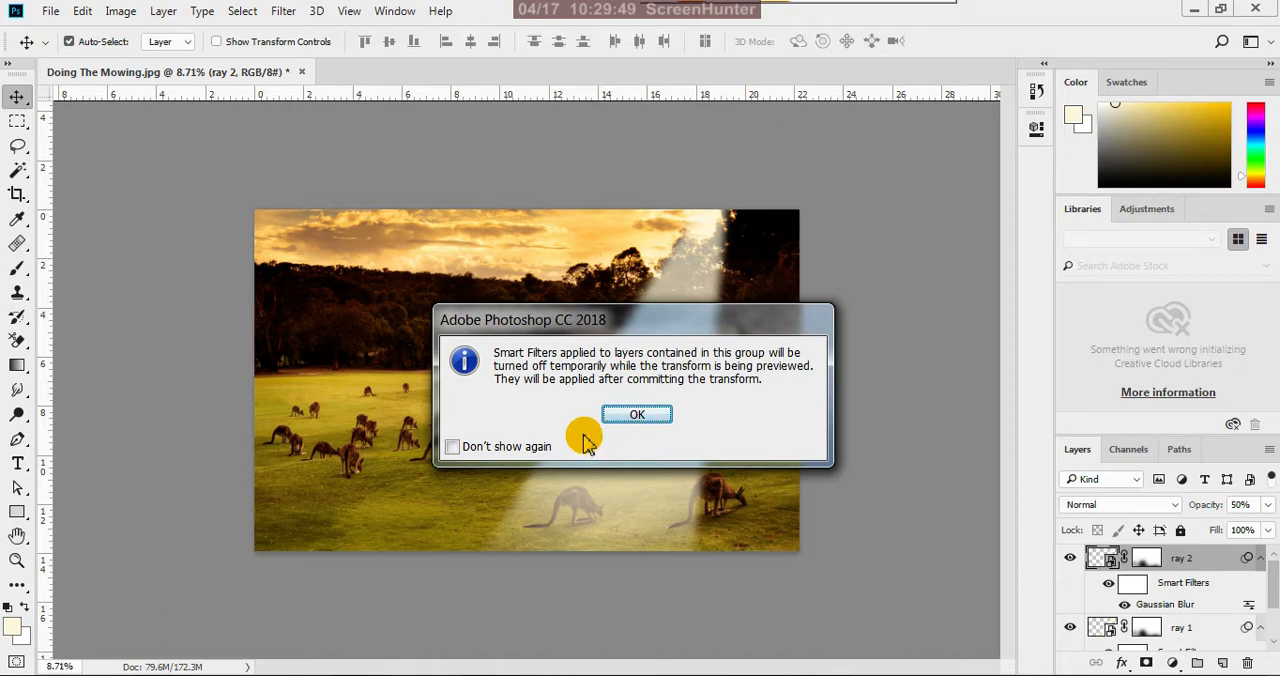
pyautogui.click(636, 415)
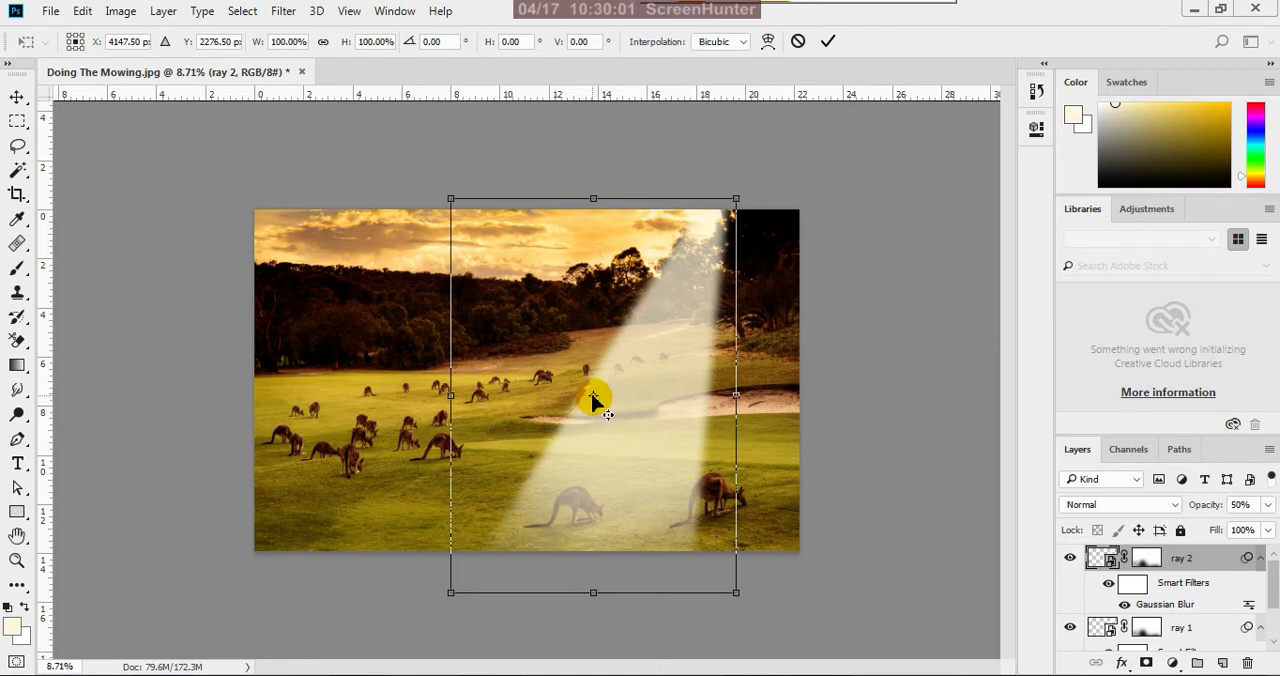
pyautogui.moveTo(593, 397); pyautogui.dragTo(724, 199)
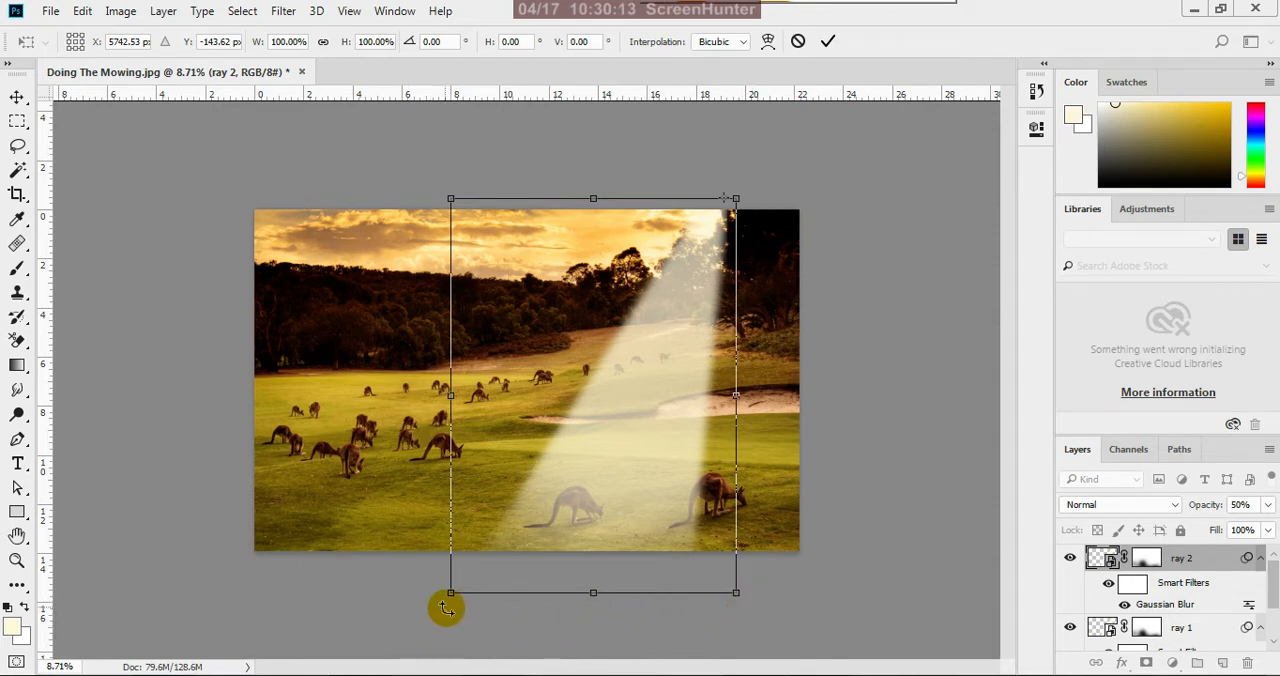
pyautogui.moveTo(443, 605); pyautogui.dragTo(193, 348)
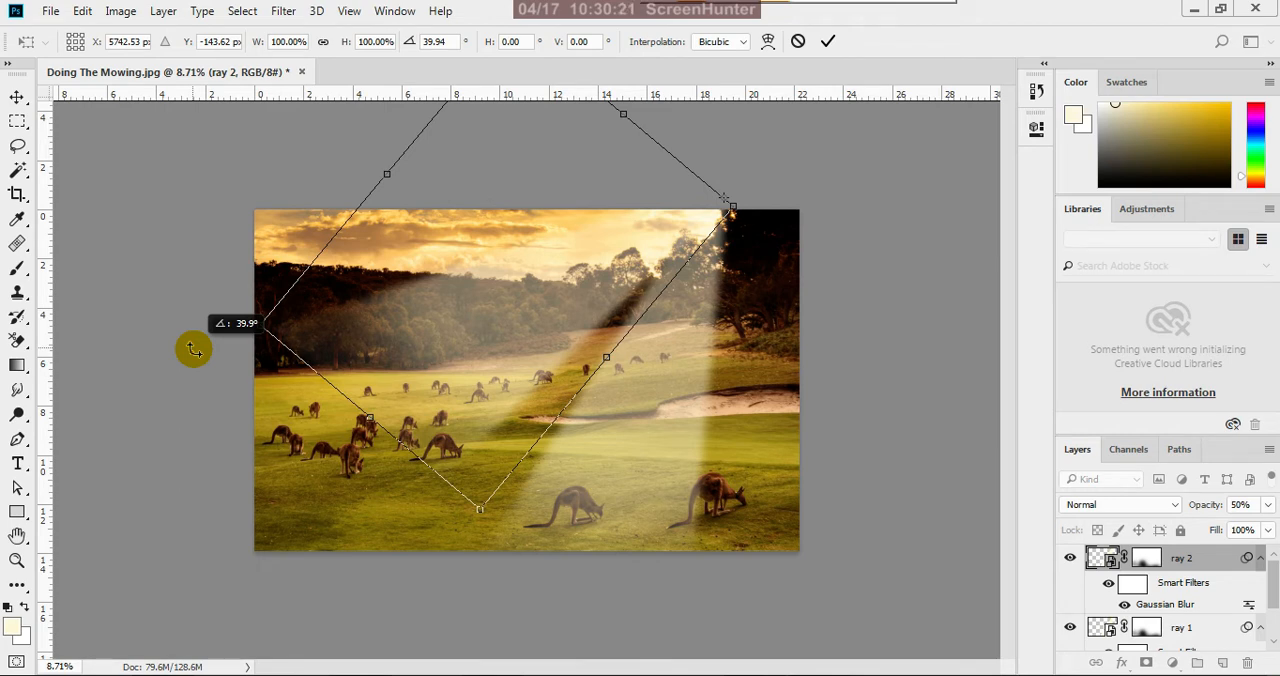
pyautogui.moveTo(193, 348); pyautogui.dragTo(193, 348)
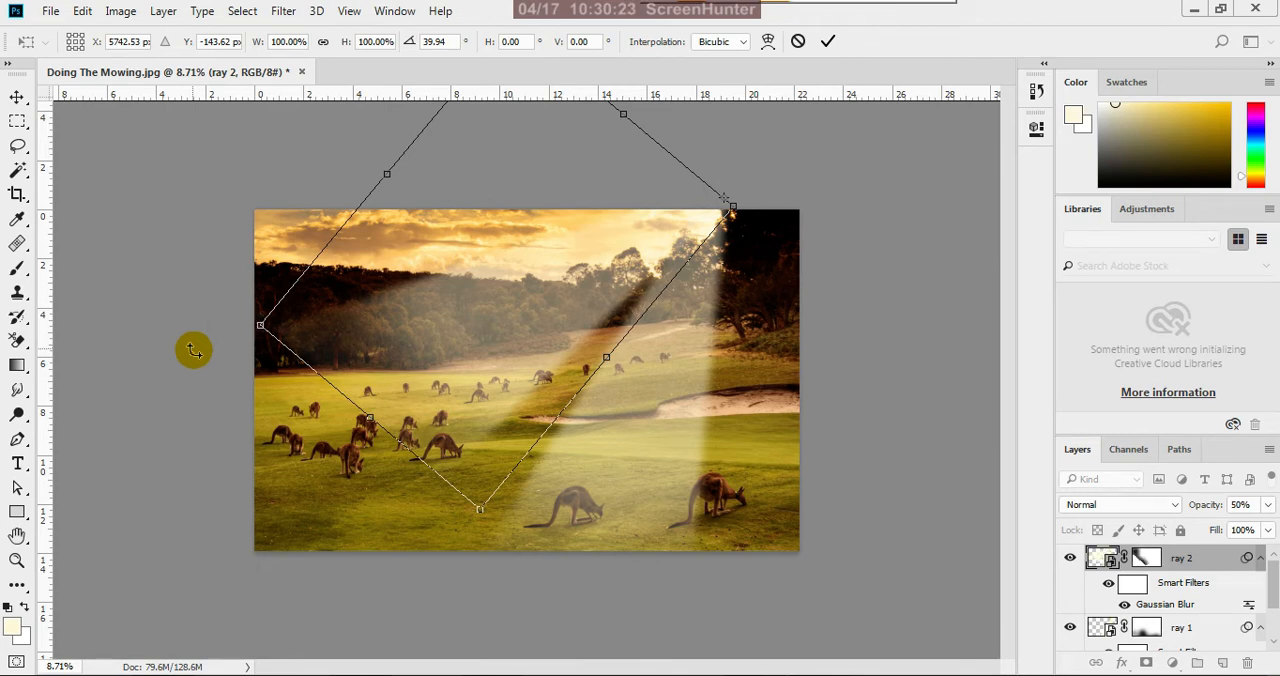
# Lengthen ray 2 to about 135.7% height, narrow it to about 61.4% width, and apply the transform
pyautogui.moveTo(372, 414); pyautogui.dragTo(268, 514)
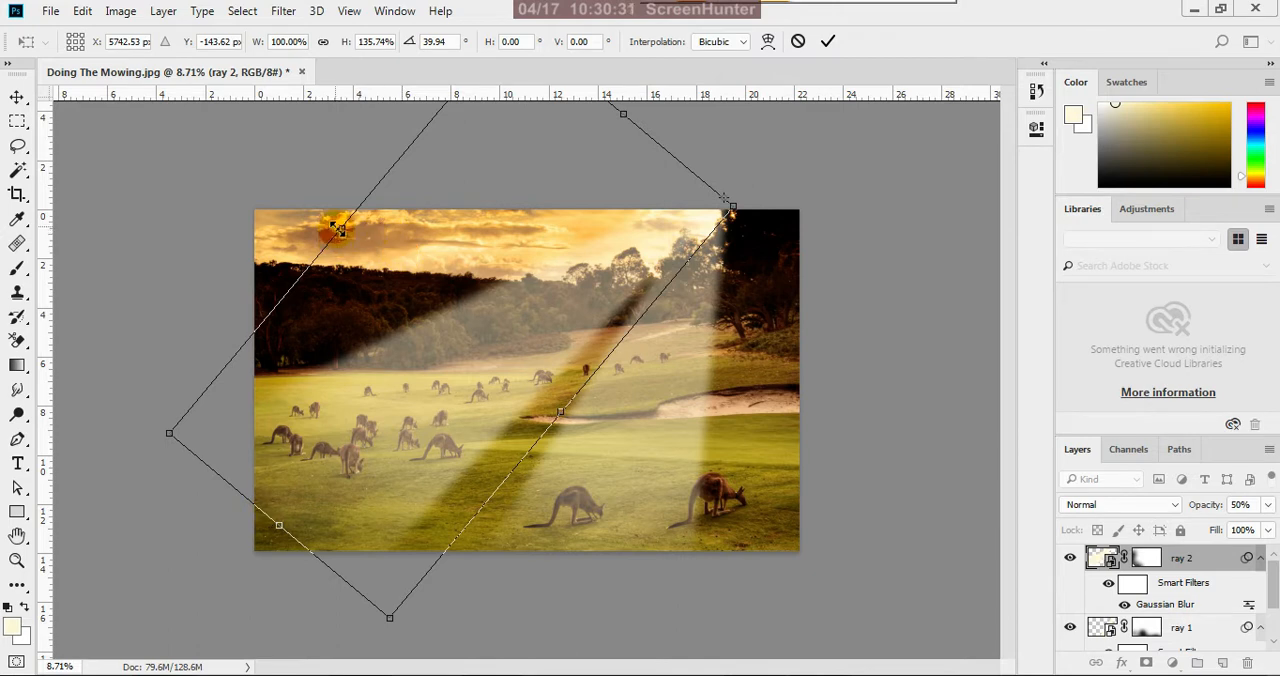
pyautogui.moveTo(338, 229); pyautogui.dragTo(246, 212)
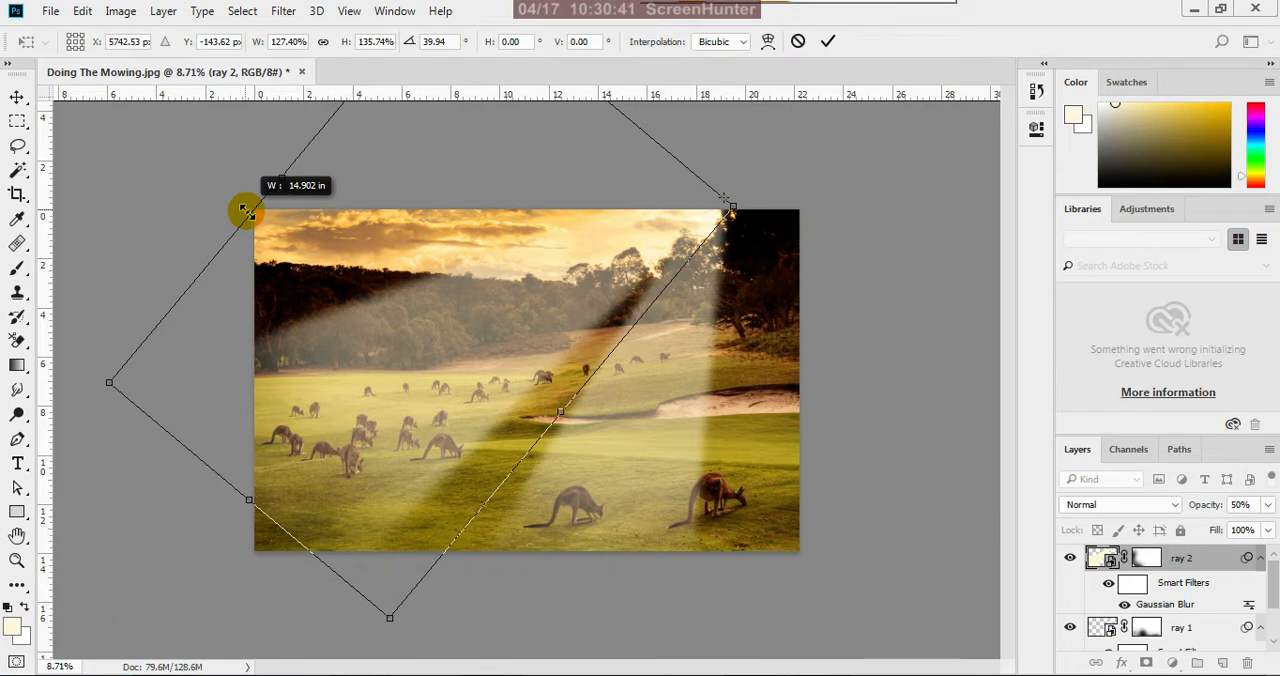
pyautogui.moveTo(246, 212); pyautogui.dragTo(264, 157)
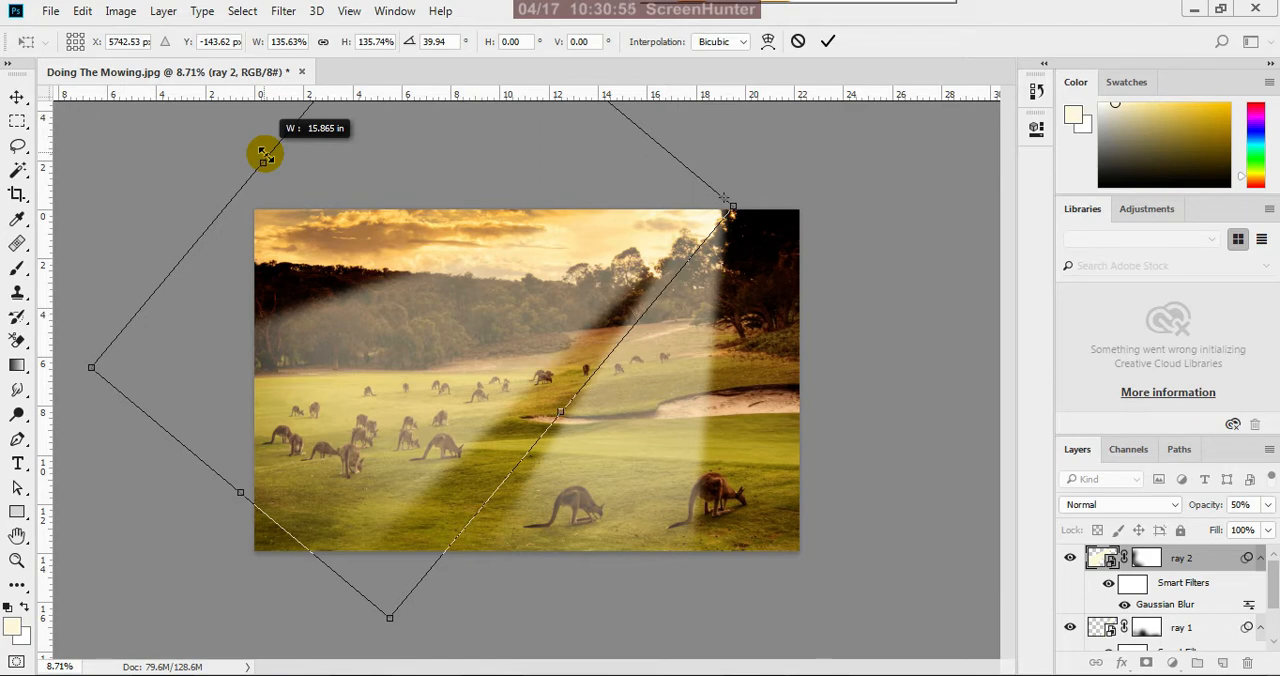
pyautogui.moveTo(265, 156); pyautogui.dragTo(358, 395)
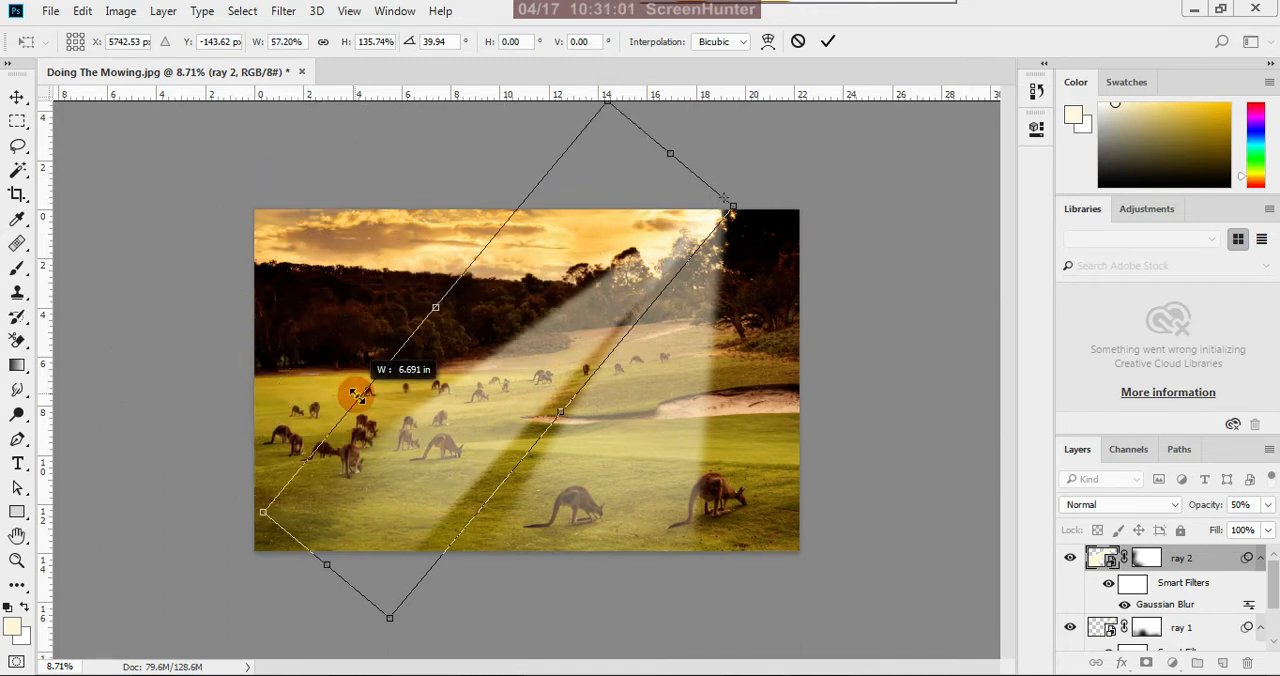
pyautogui.moveTo(357, 389); pyautogui.dragTo(366, 405)
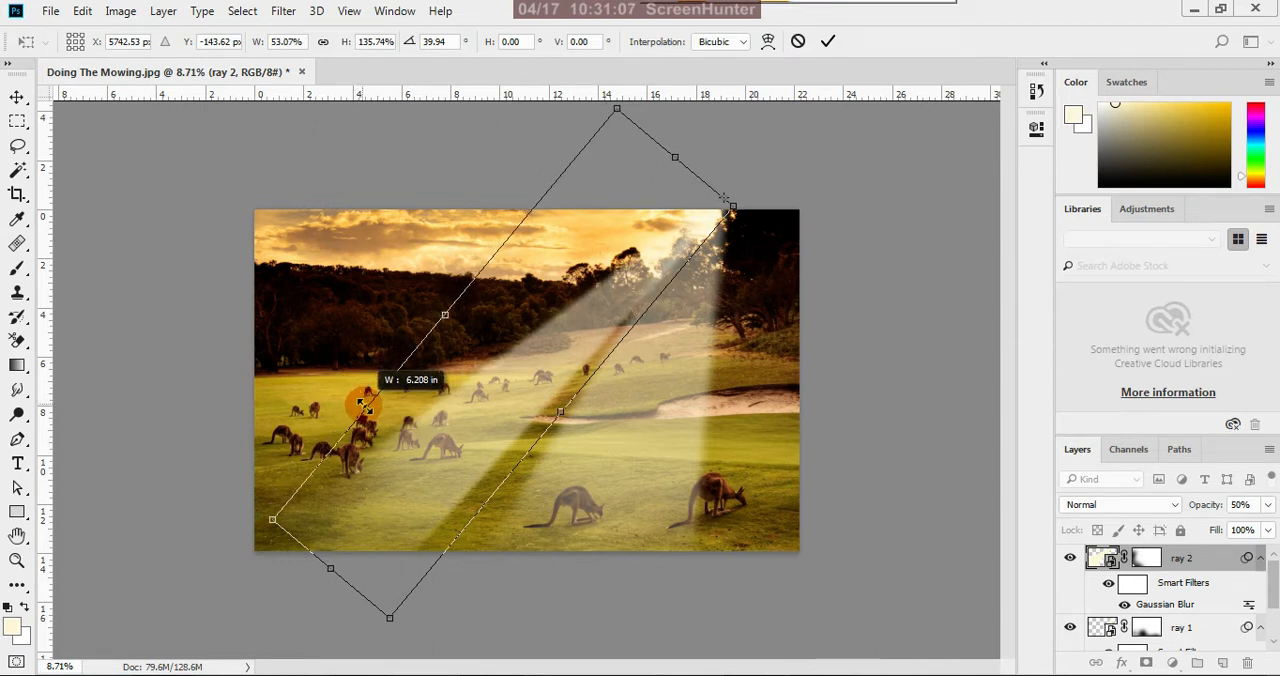
pyautogui.moveTo(364, 405); pyautogui.dragTo(353, 385)
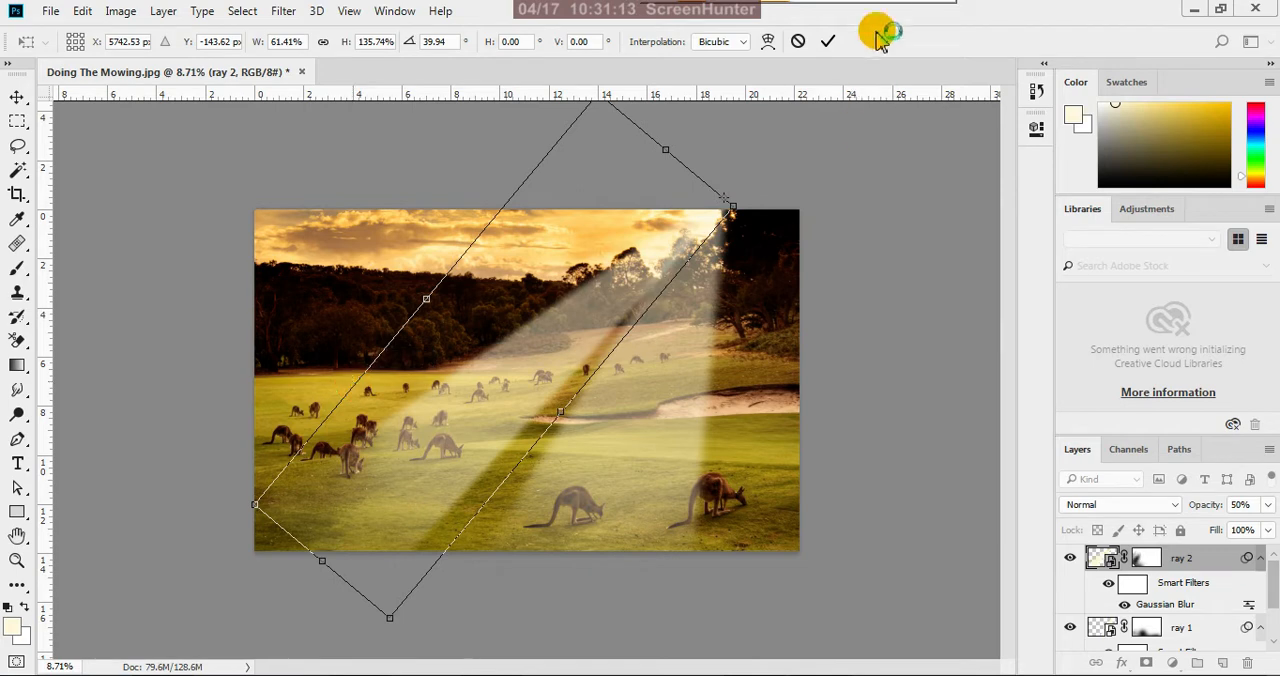
pyautogui.click(825, 51)
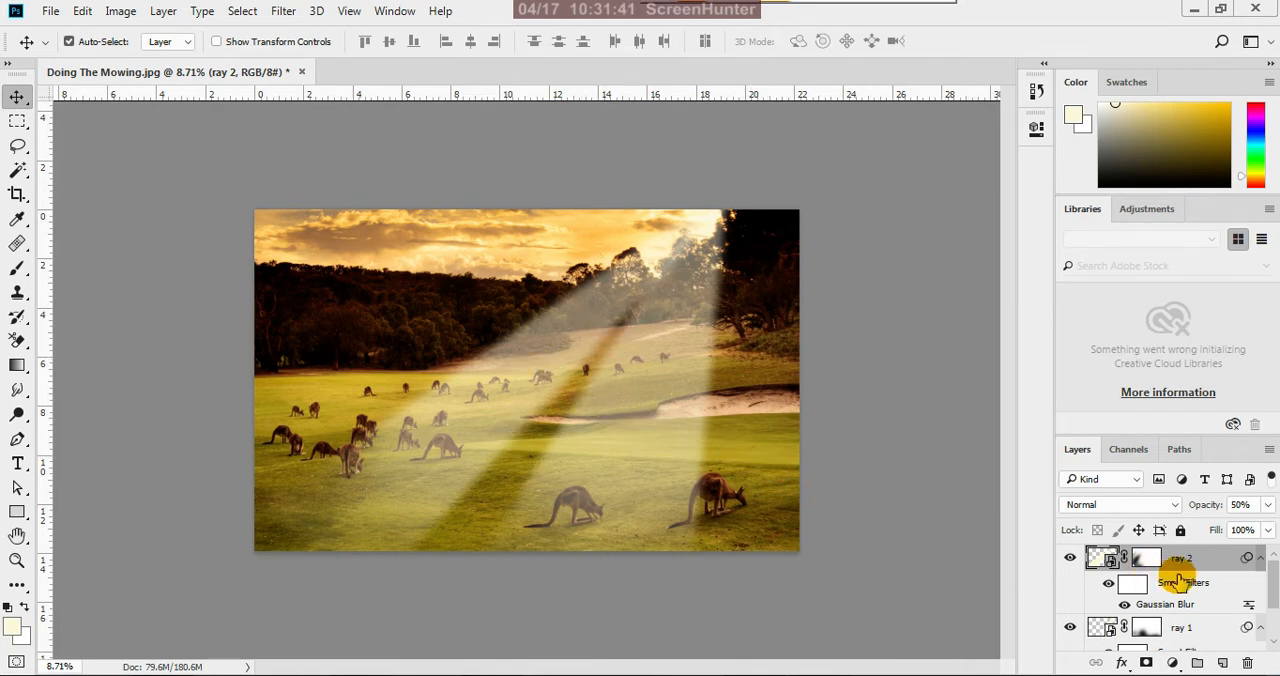
# Lower the ray 2 layer's opacity to 36% and toggle its visibility to compare the image with and without it
pyautogui.click(1268, 505)
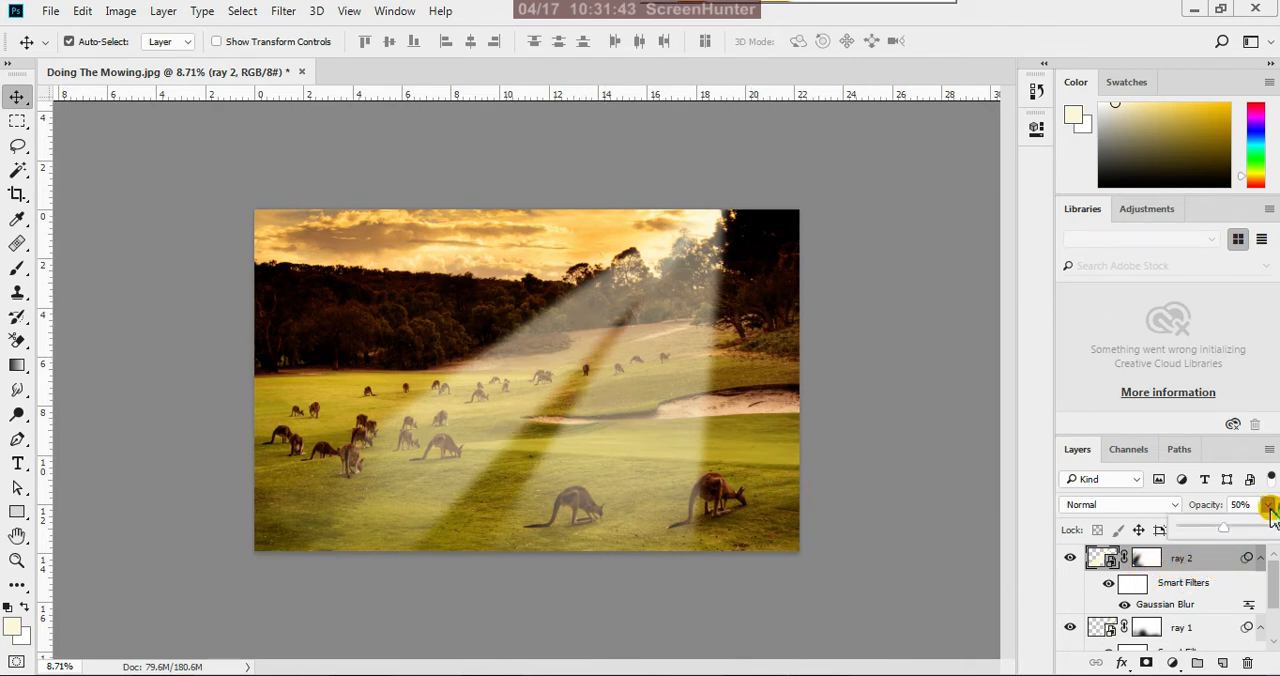
pyautogui.moveTo(1224, 531); pyautogui.dragTo(1212, 537)
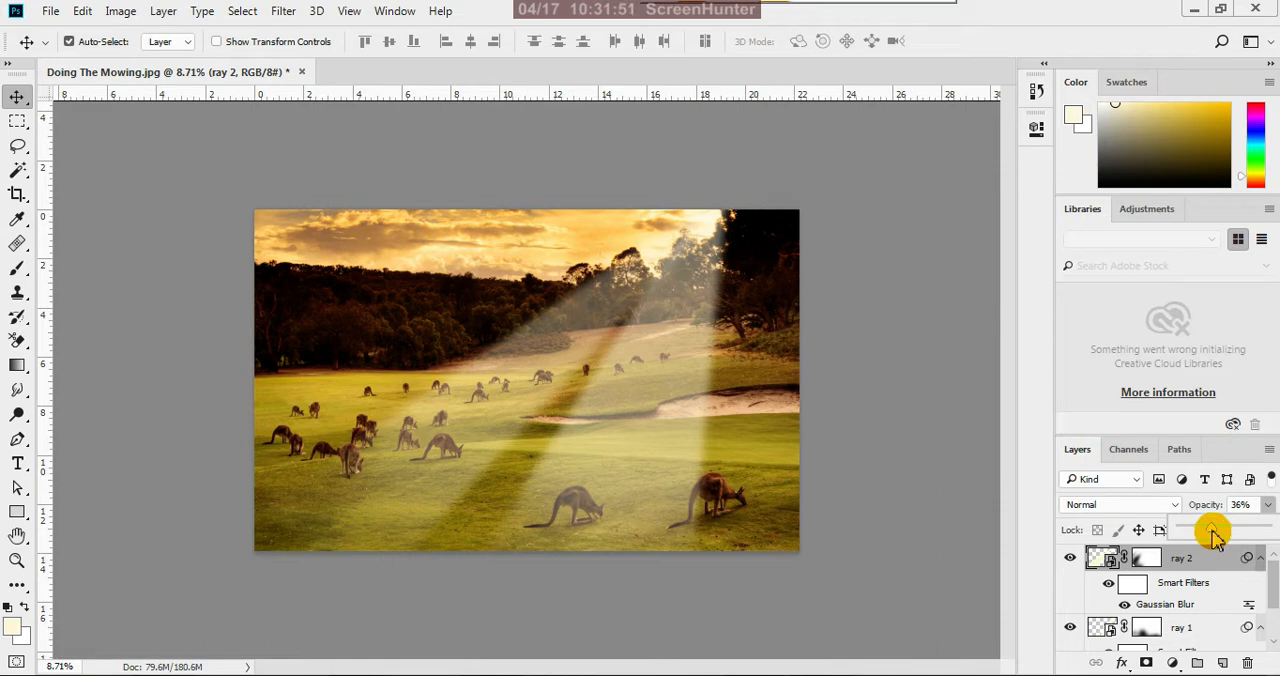
pyautogui.click(1063, 584)
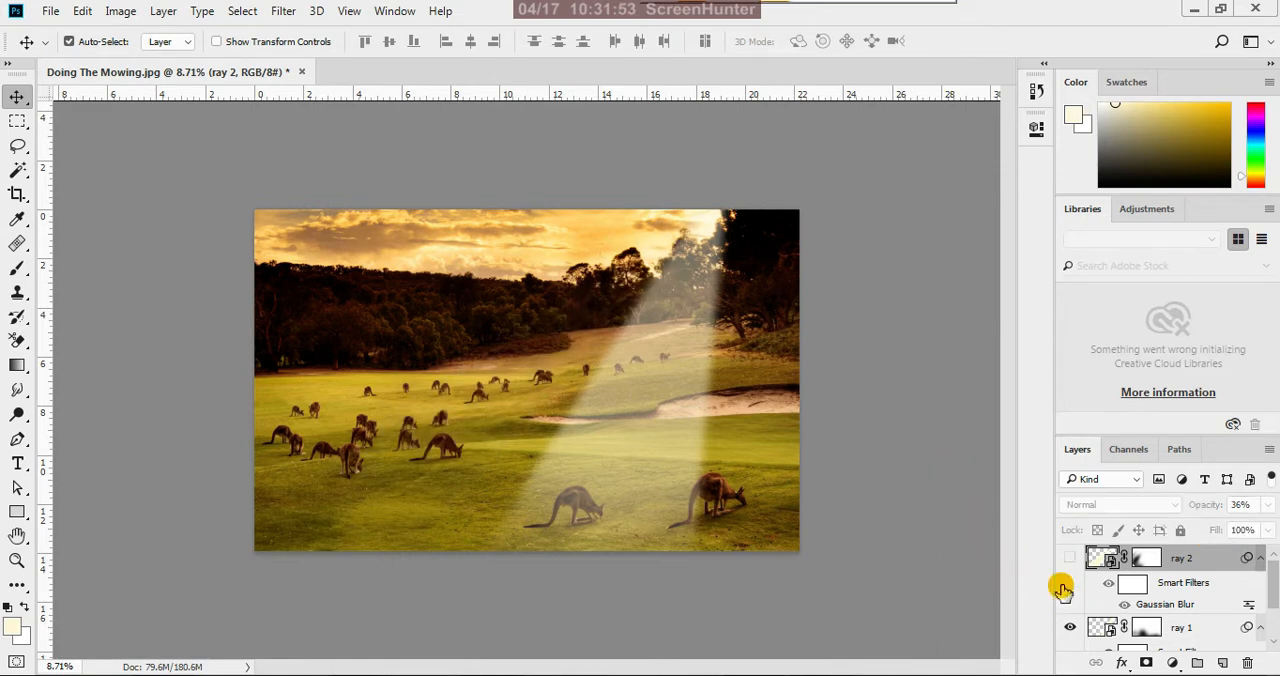
pyautogui.click(1063, 584)
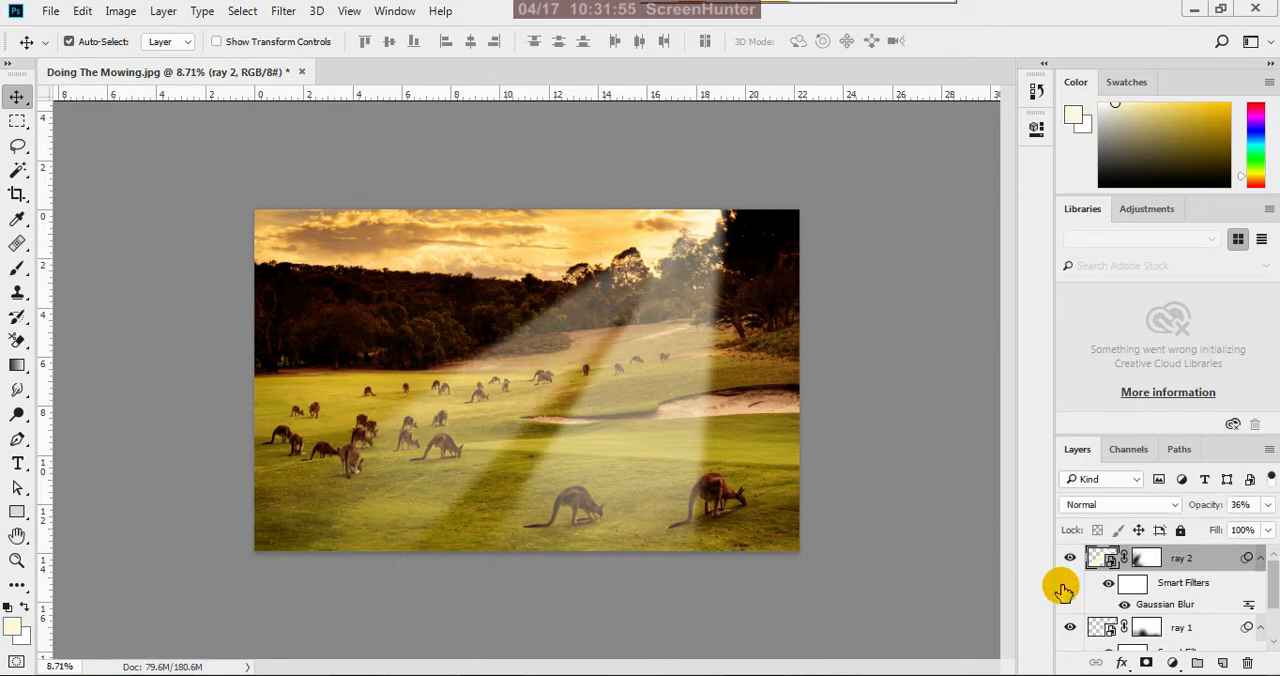
# Duplicate the ray 2 layer within the same document and name the copy "ray 3"
pyautogui.rightClick(1213, 560)
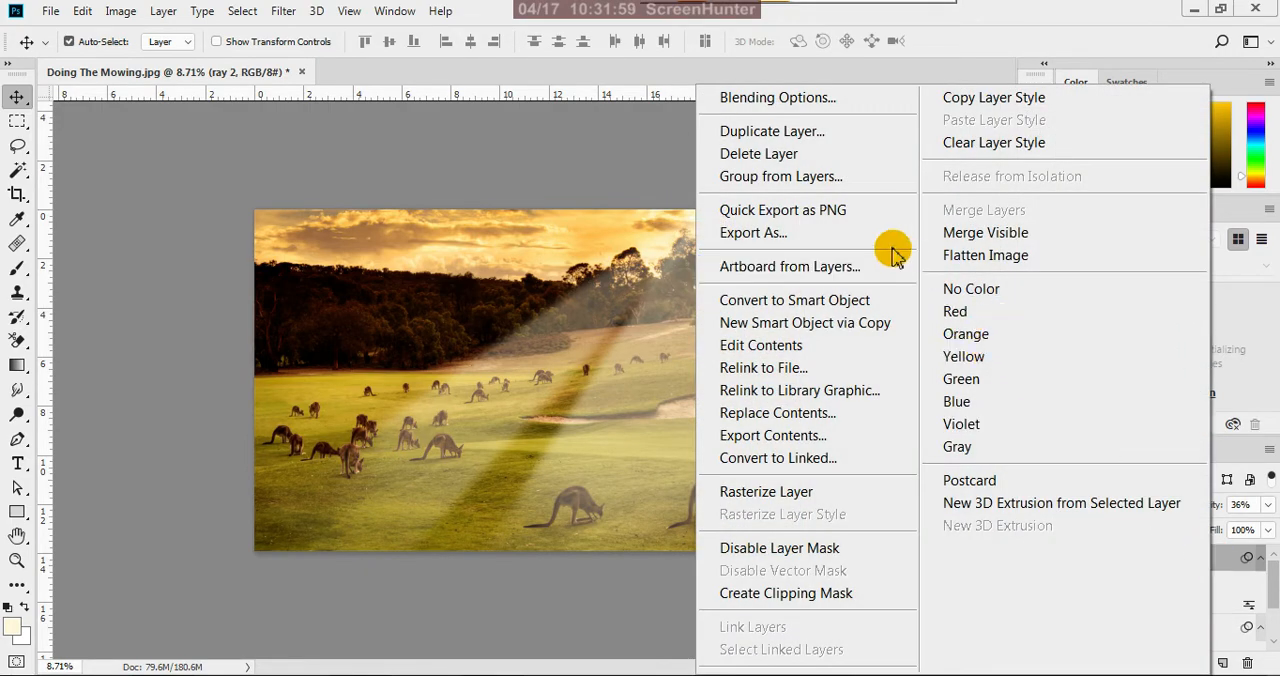
pyautogui.click(829, 131)
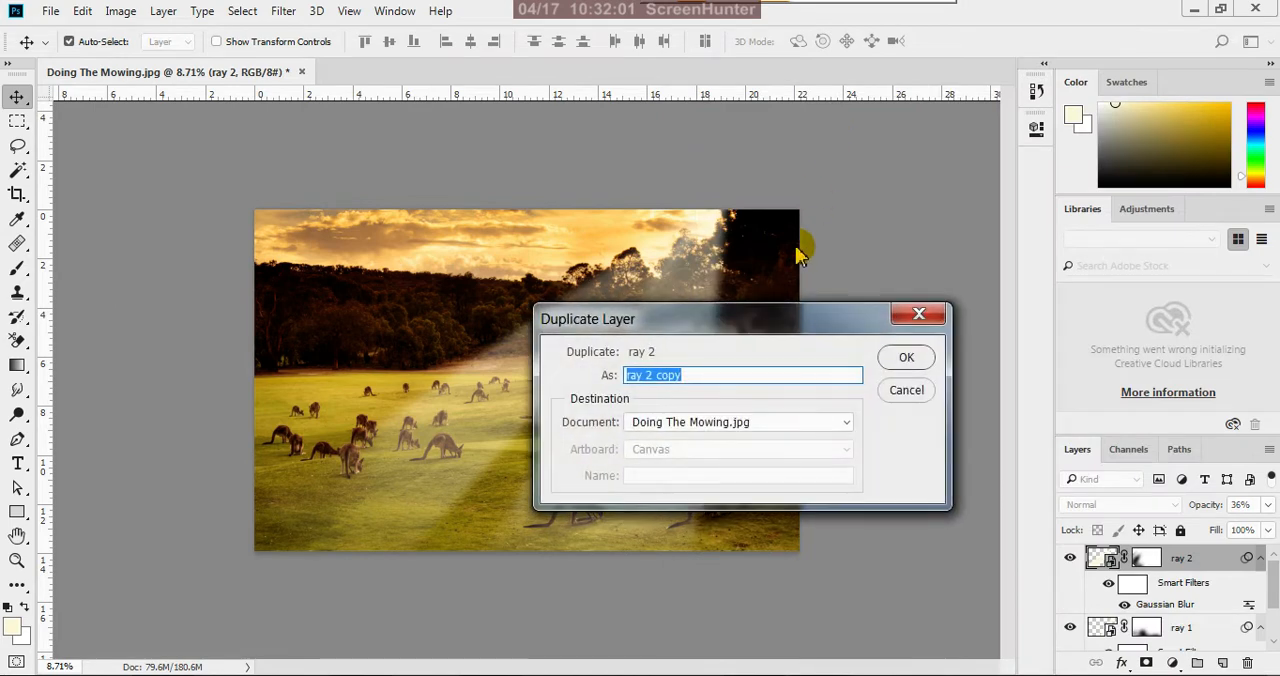
pyautogui.moveTo(700, 375); pyautogui.dragTo(652, 378)
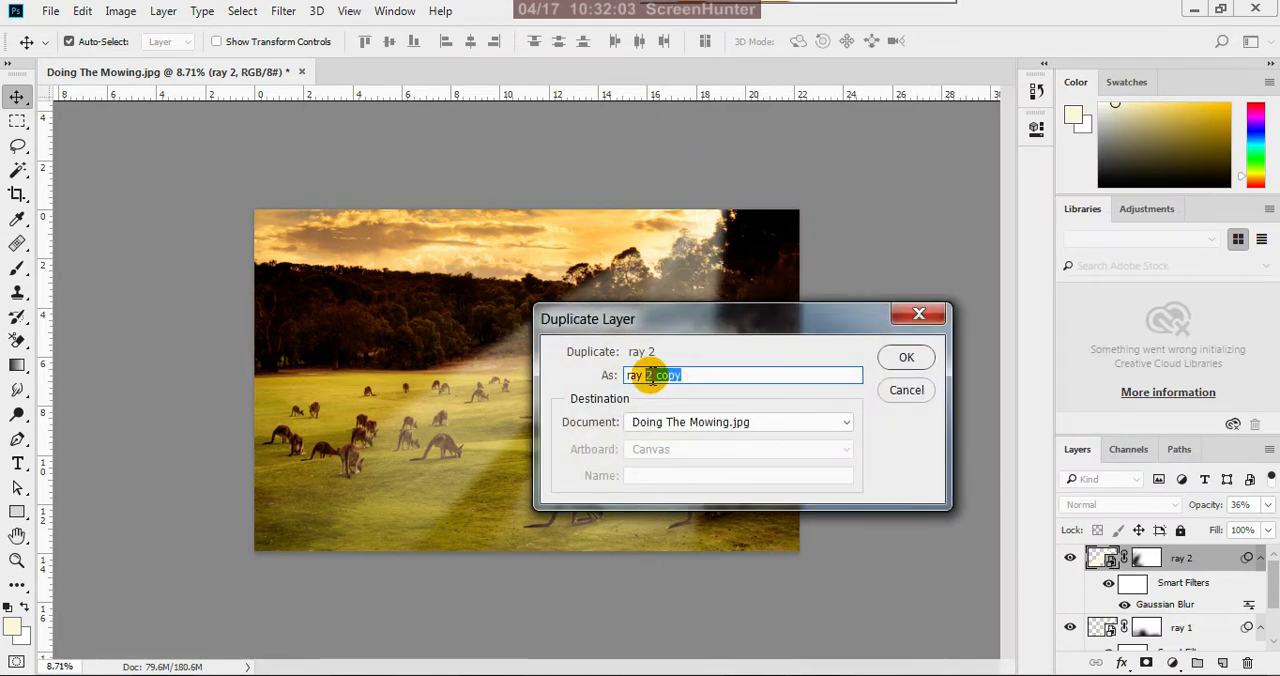
pyautogui.write('3')
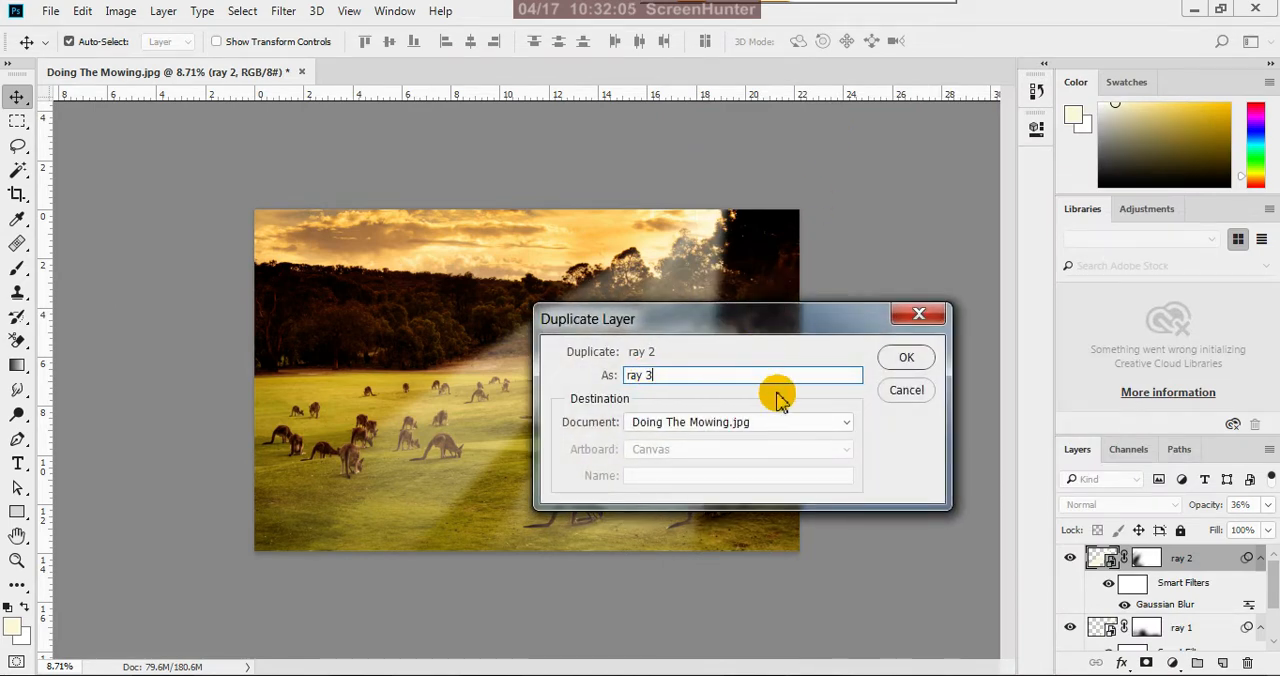
pyautogui.click(896, 358)
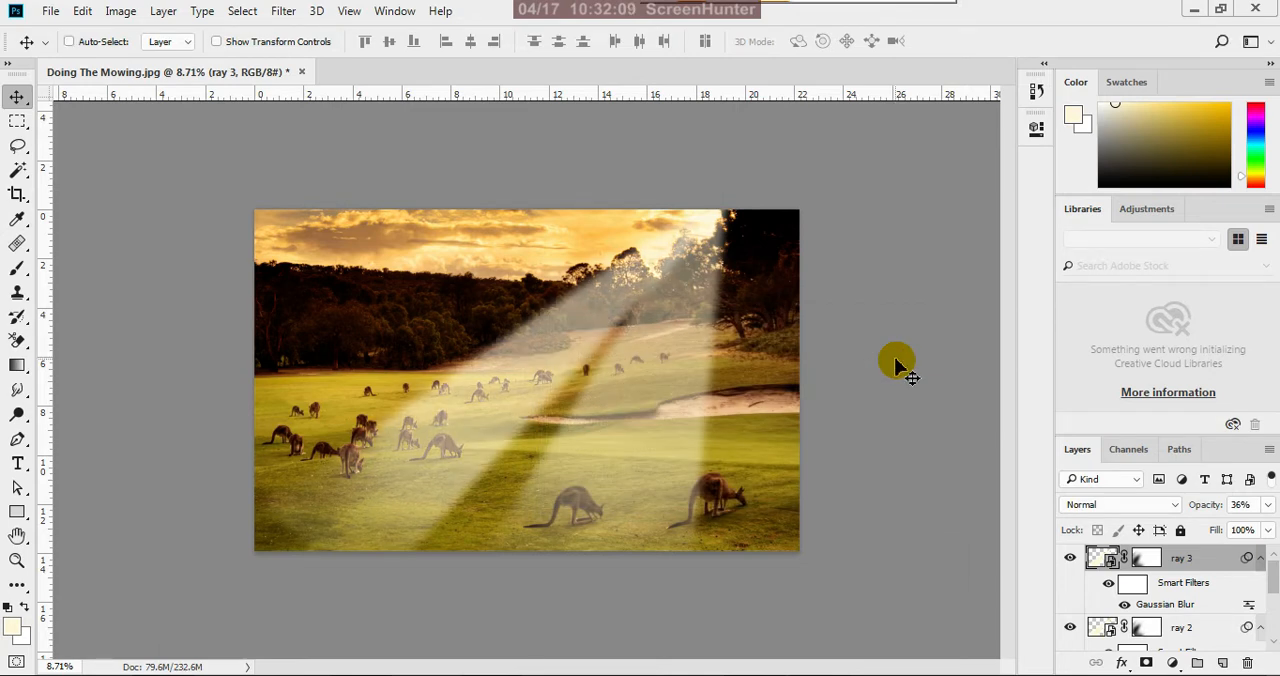
# Free-transform the ray 3 layer, moving its pivot to the ray's upper tip and rotating it about 18.7° towards the distant treeline
pyautogui.hotkey('ctrl', 't')
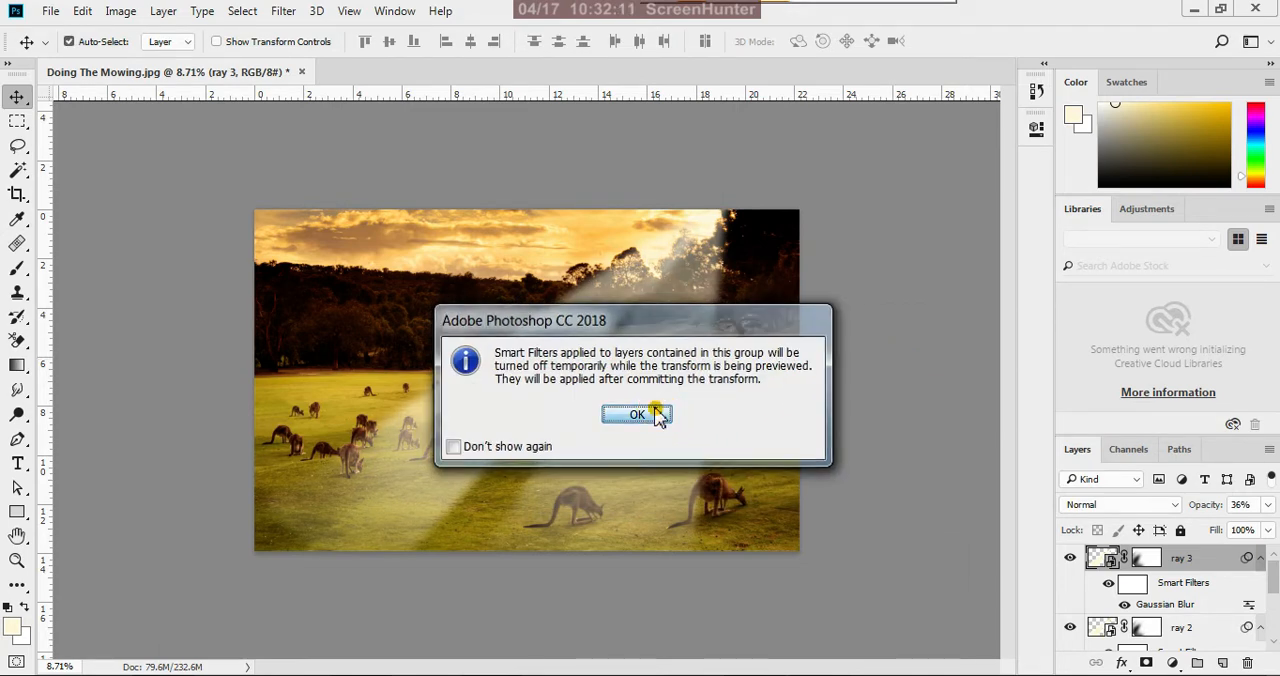
pyautogui.click(658, 416)
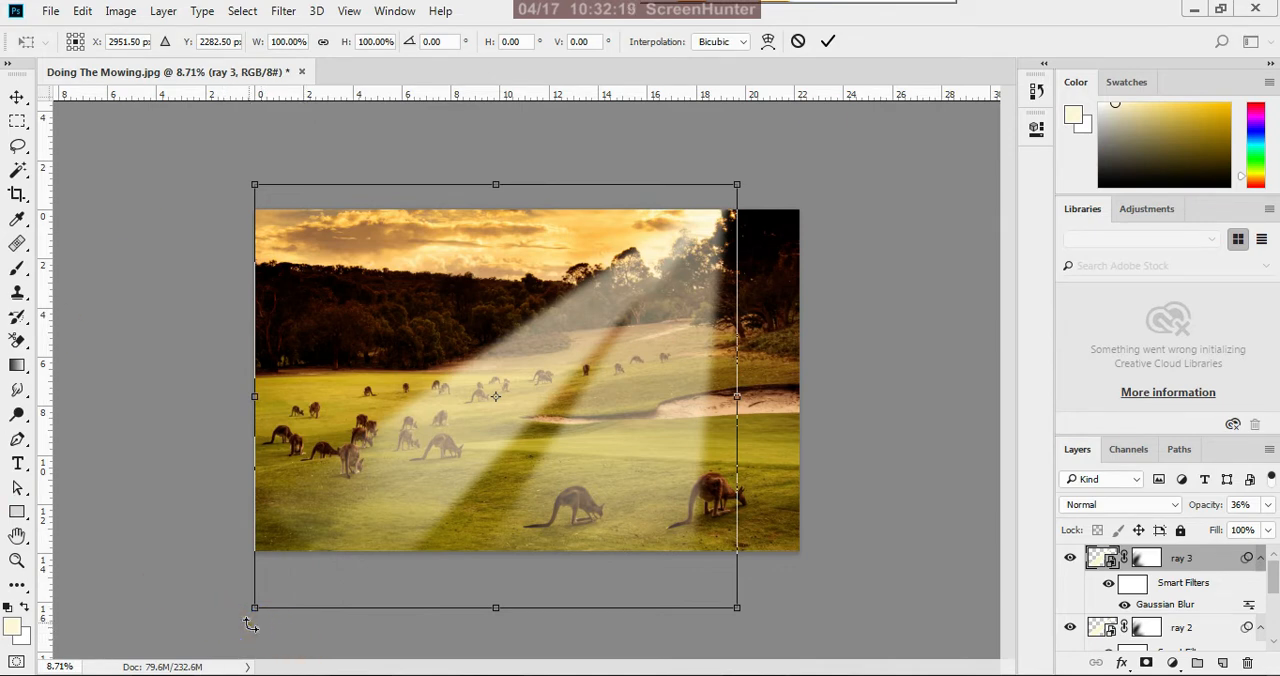
pyautogui.moveTo(251, 617); pyautogui.dragTo(192, 549)
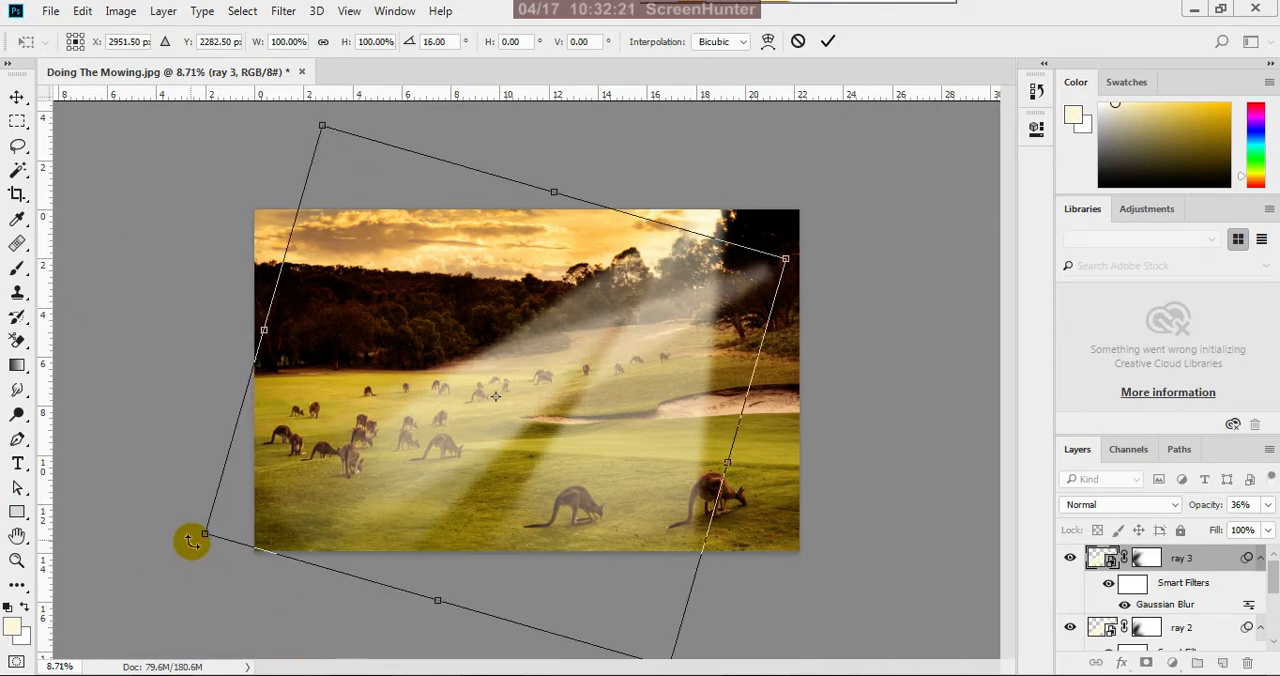
pyautogui.hotkey('ctrl', 'z')
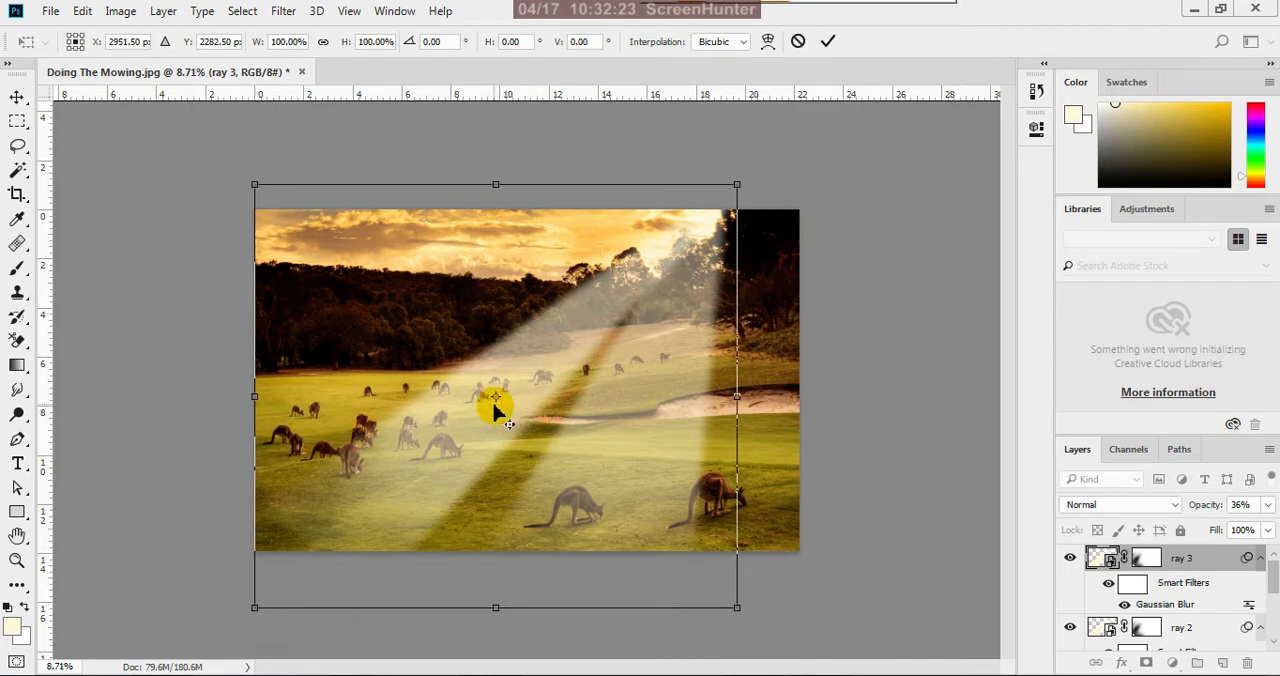
pyautogui.moveTo(495, 396); pyautogui.dragTo(718, 186)
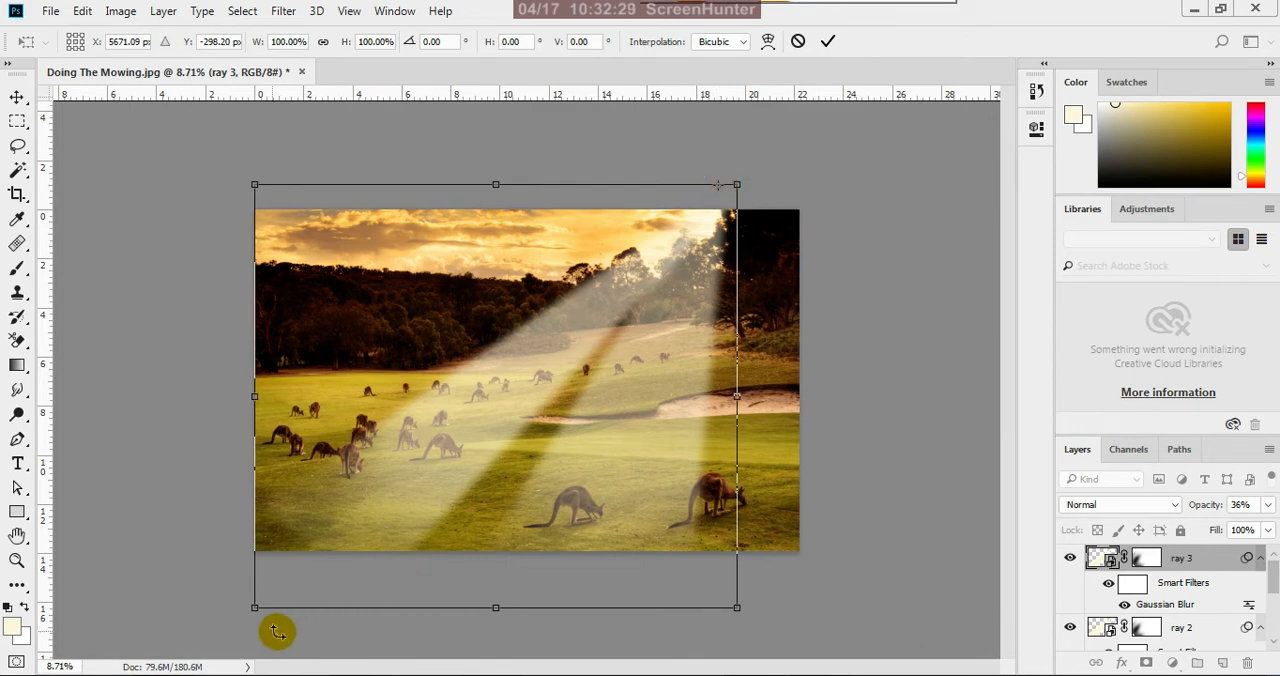
pyautogui.moveTo(257, 626); pyautogui.dragTo(193, 431)
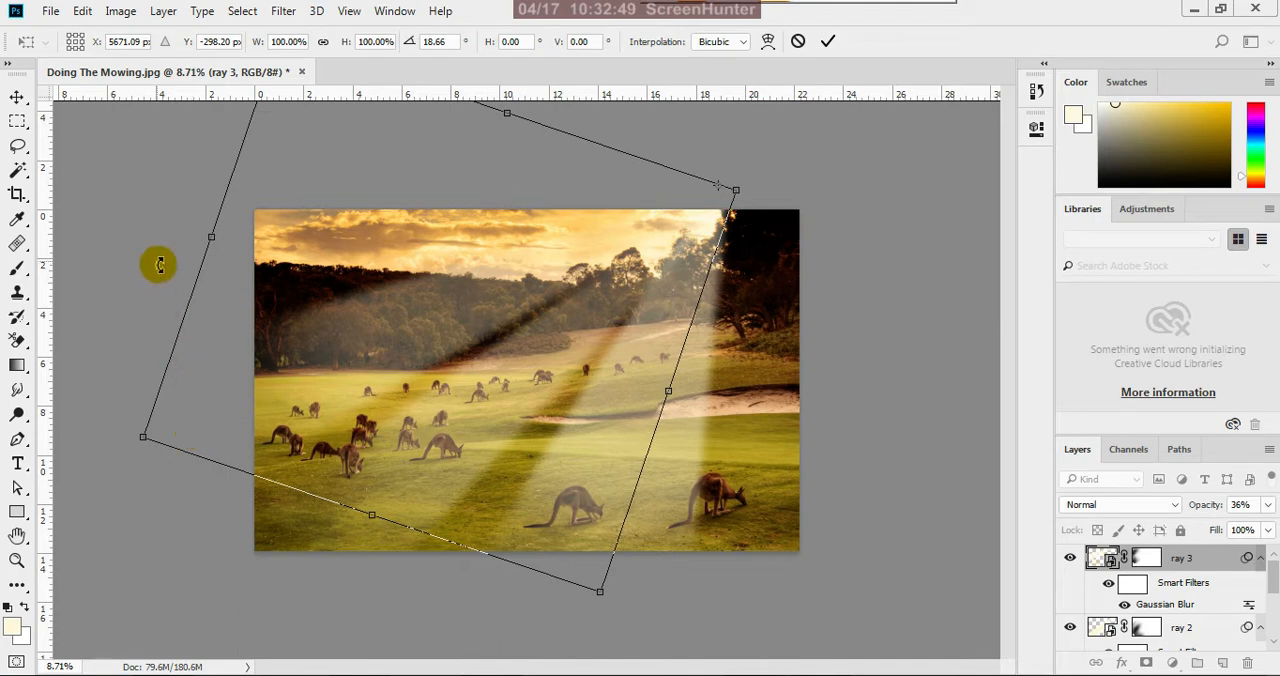
# Widen ray 3 to about 106.4% width, apply the transform, and deselect the layer
pyautogui.moveTo(210, 237); pyautogui.dragTo(186, 222)
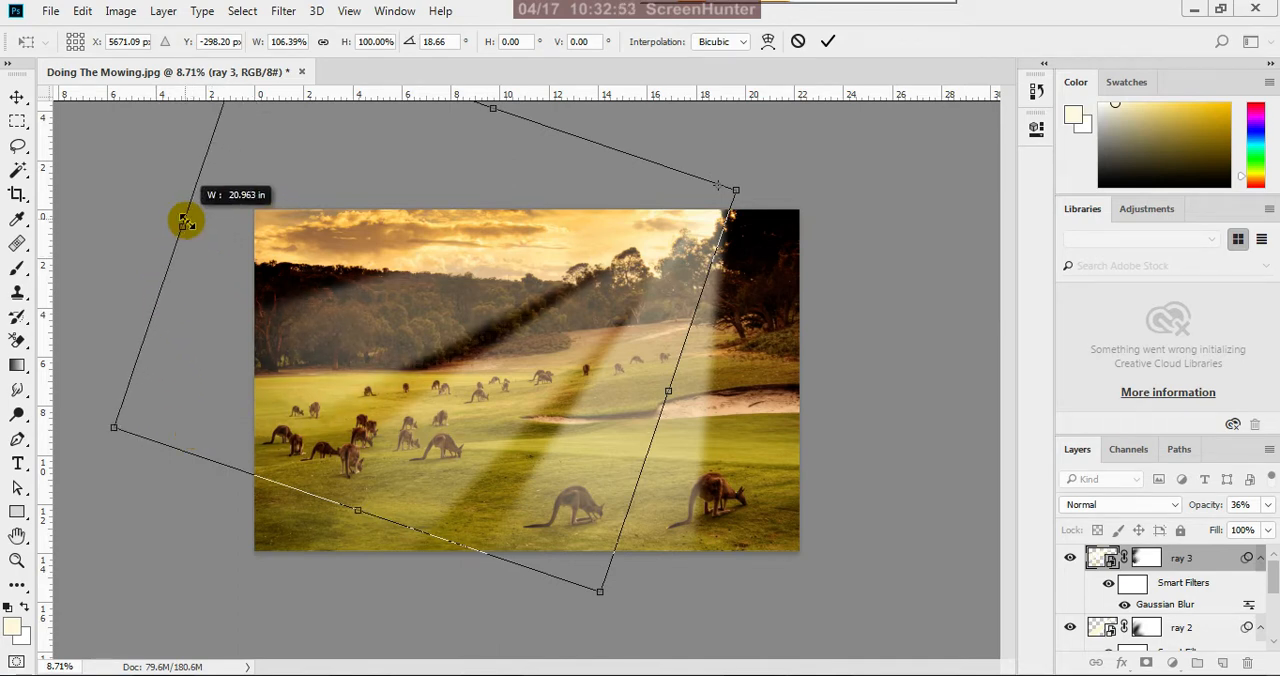
pyautogui.moveTo(185, 222); pyautogui.dragTo(183, 218)
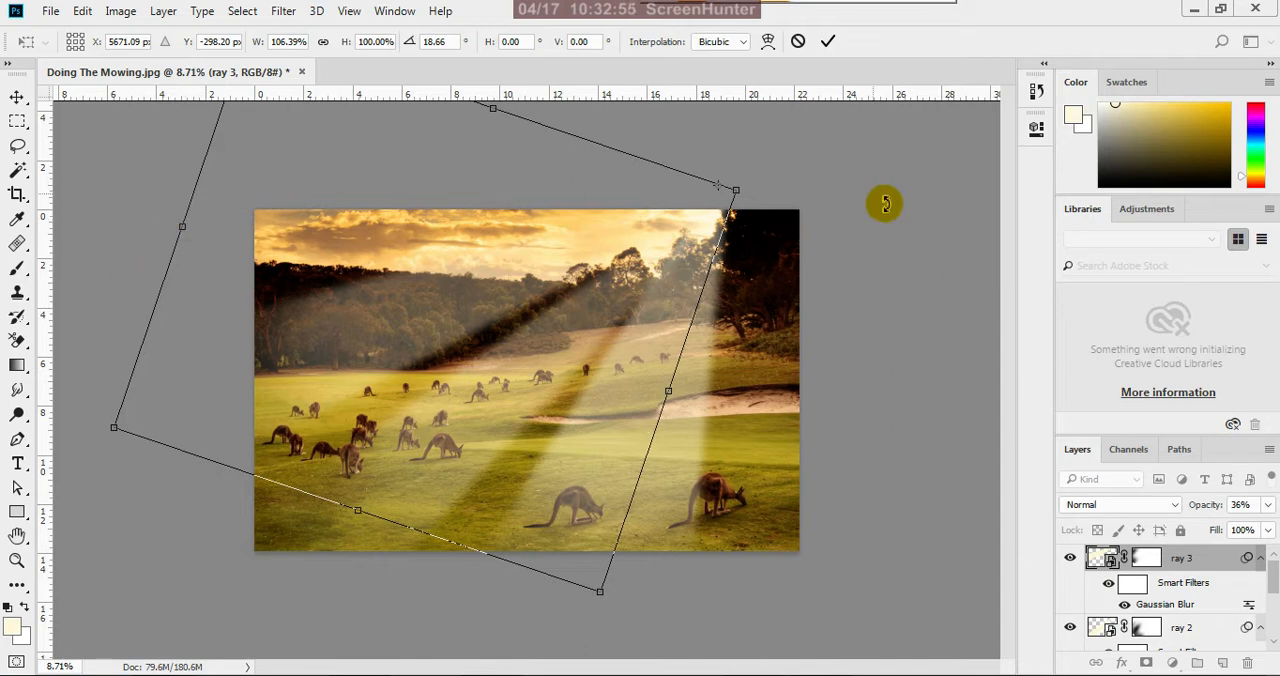
pyautogui.click(827, 43)
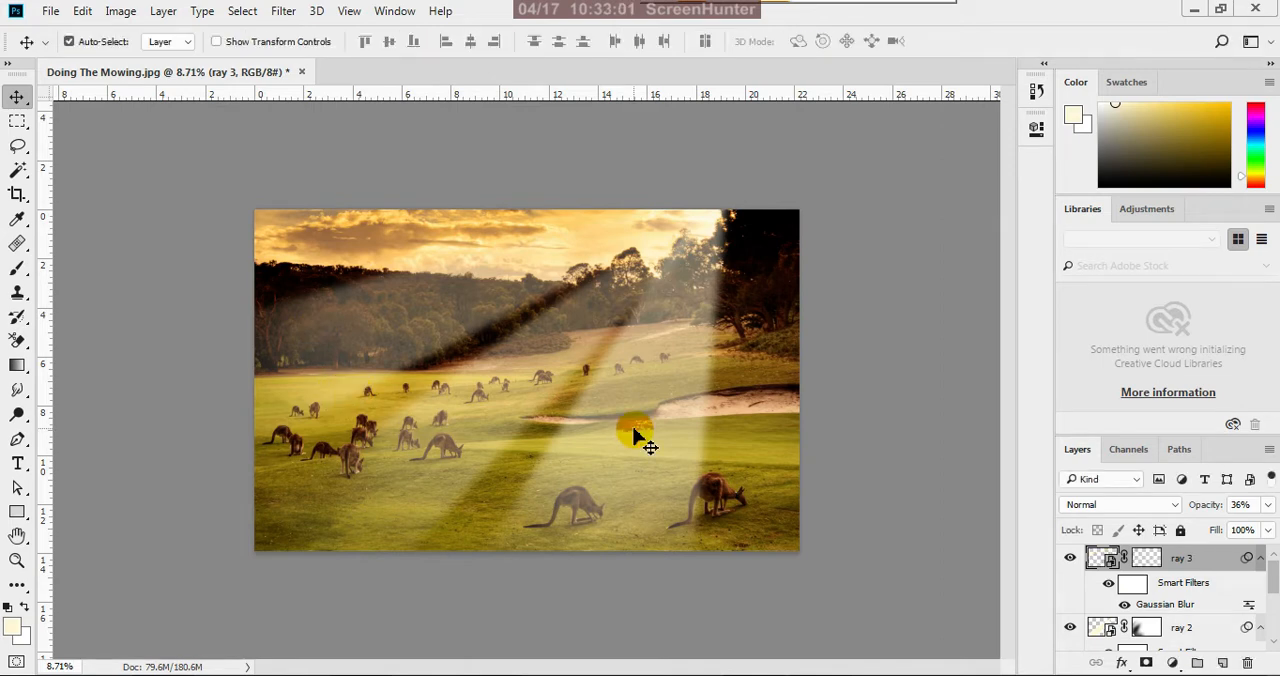
pyautogui.click(897, 351)
pyautogui.scroll(-5, 786, 354)
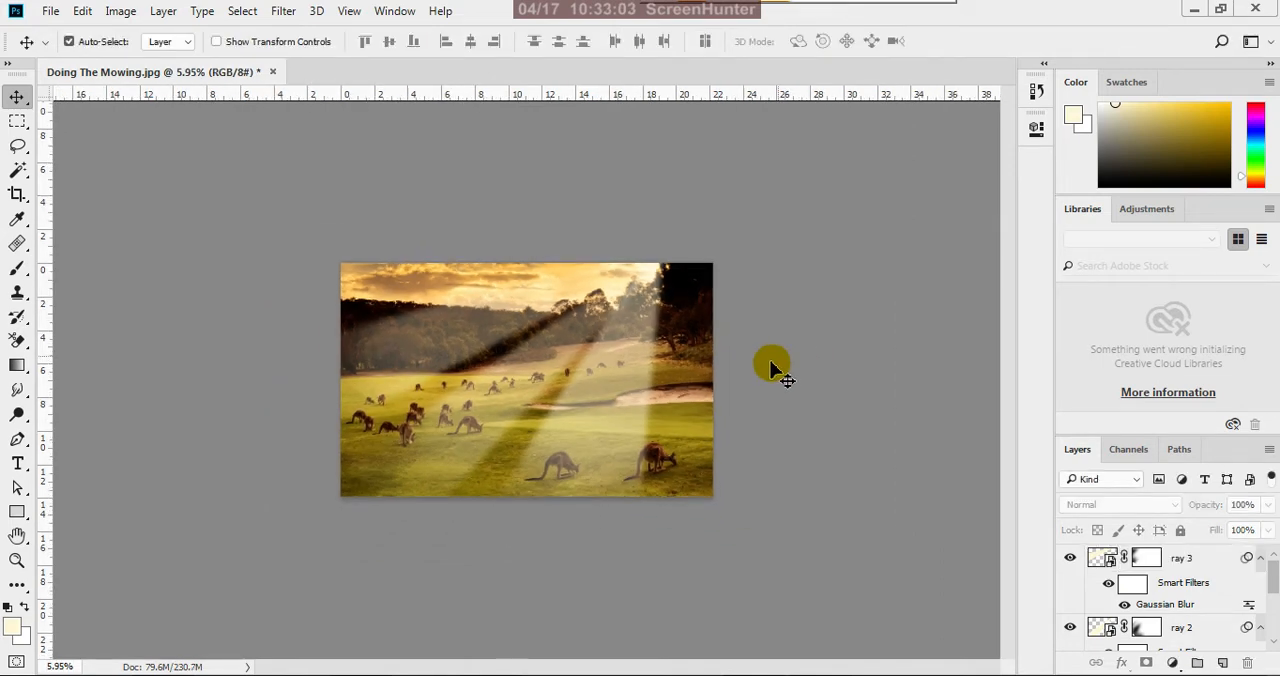
pyautogui.scroll(5, 528, 372)
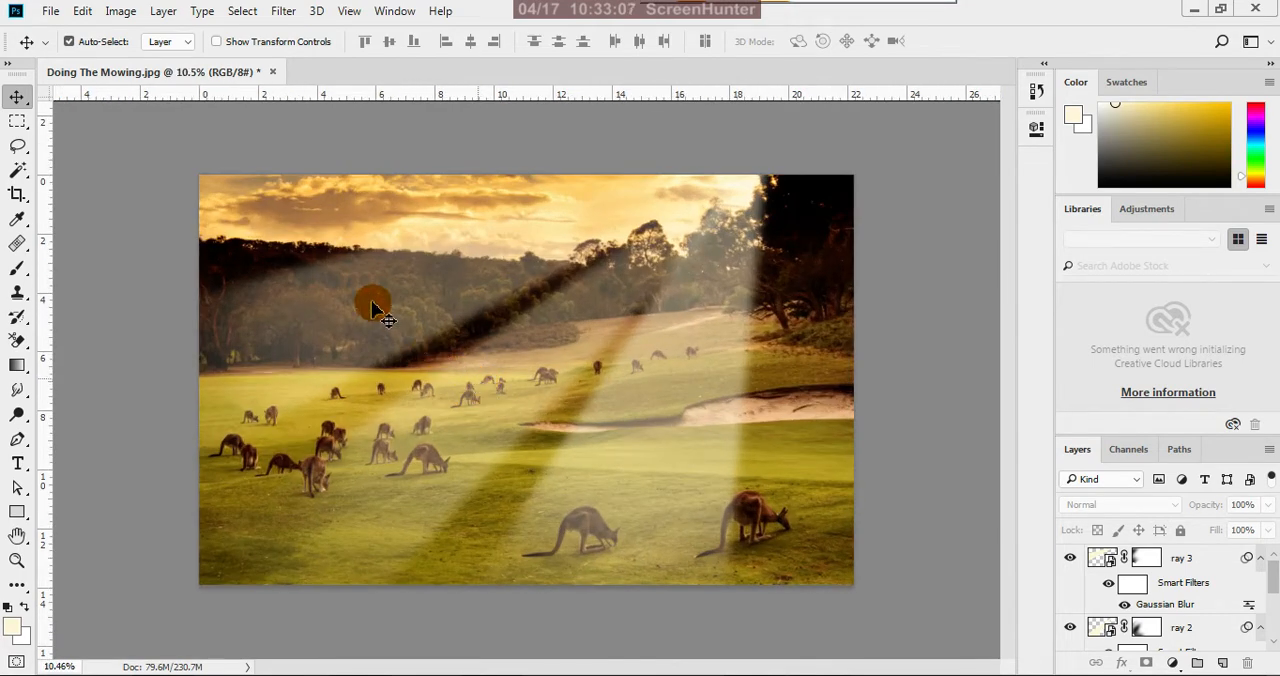
# Lower the ray 3 layer's opacity to 25%
pyautogui.click(1192, 560)
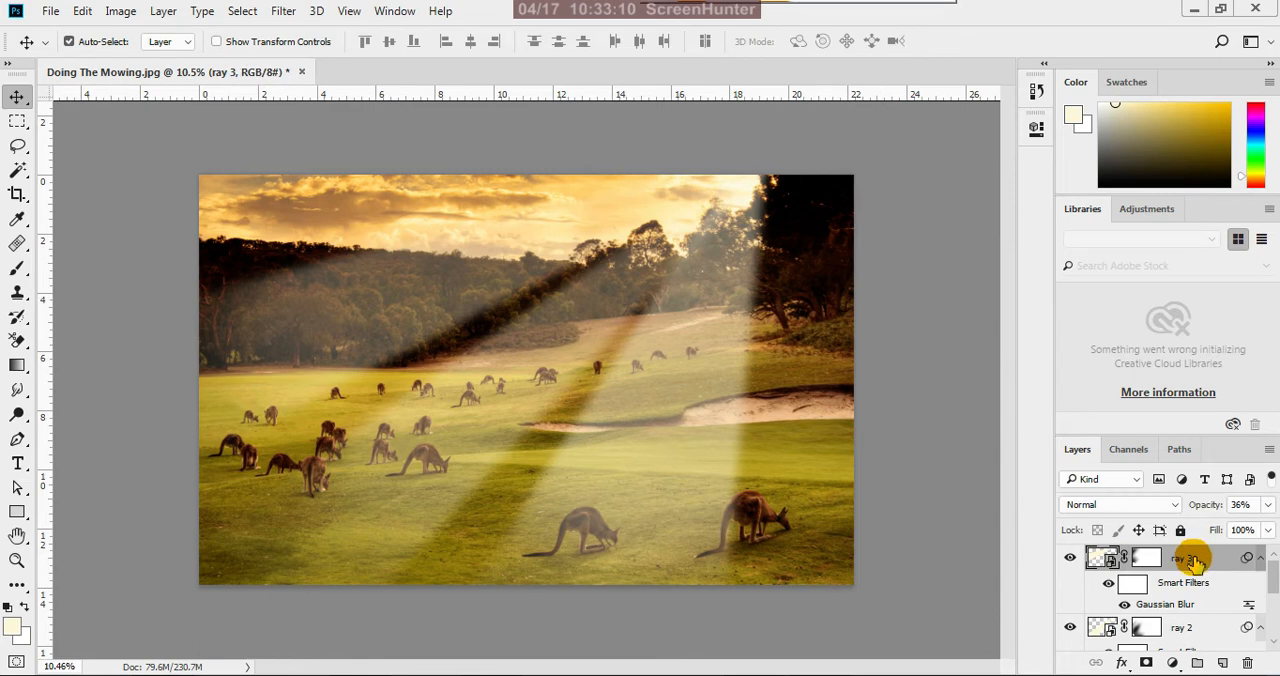
pyautogui.click(1266, 506)
pyautogui.moveTo(1210, 537); pyautogui.dragTo(1207, 537)
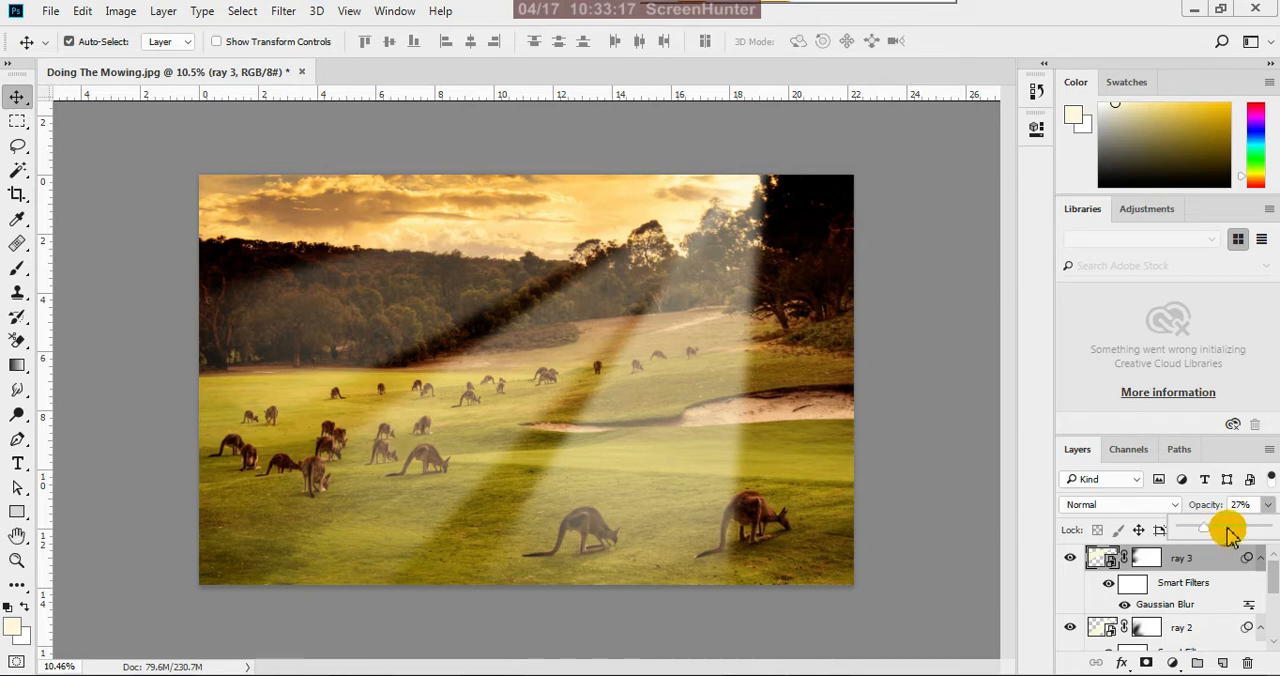
pyautogui.click(1263, 507)
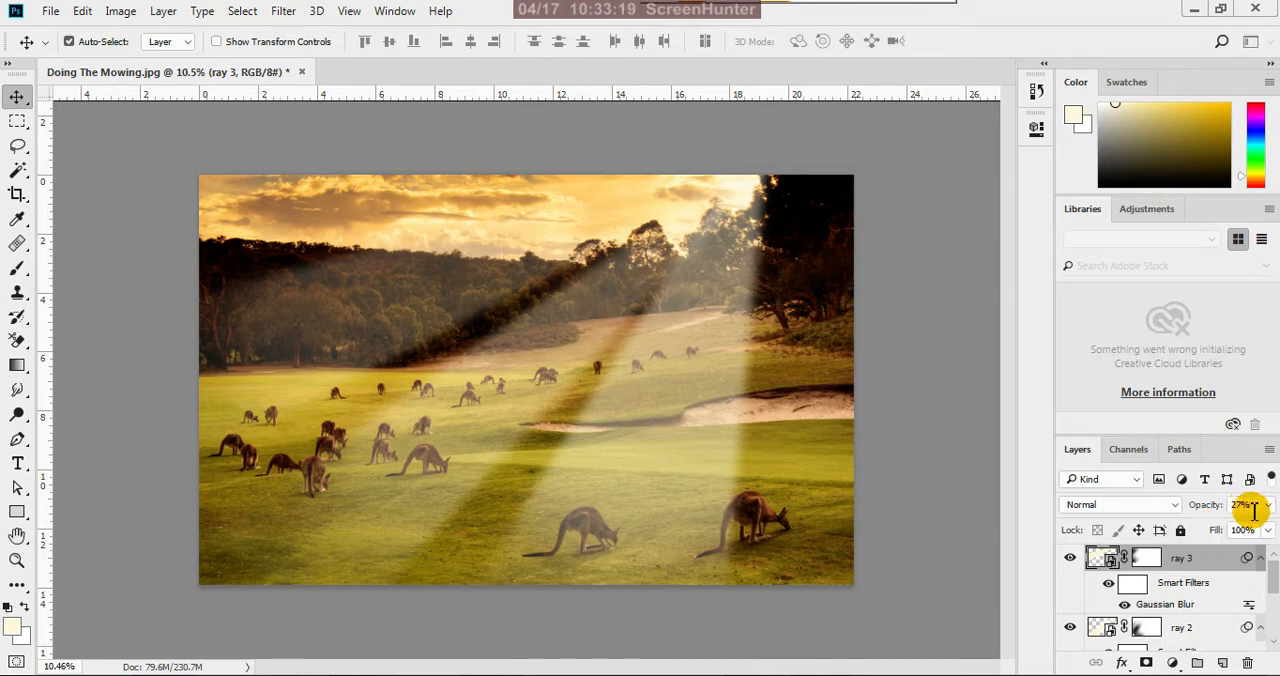
pyautogui.click(1252, 508)
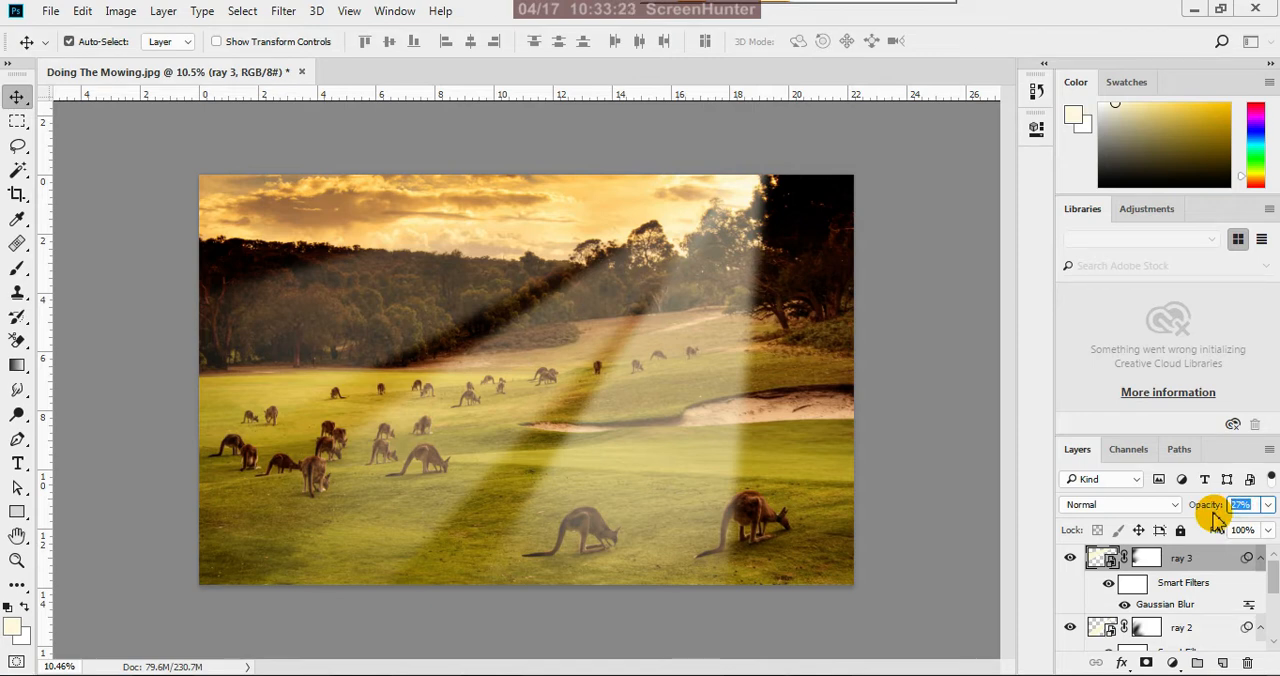
pyautogui.write('25')
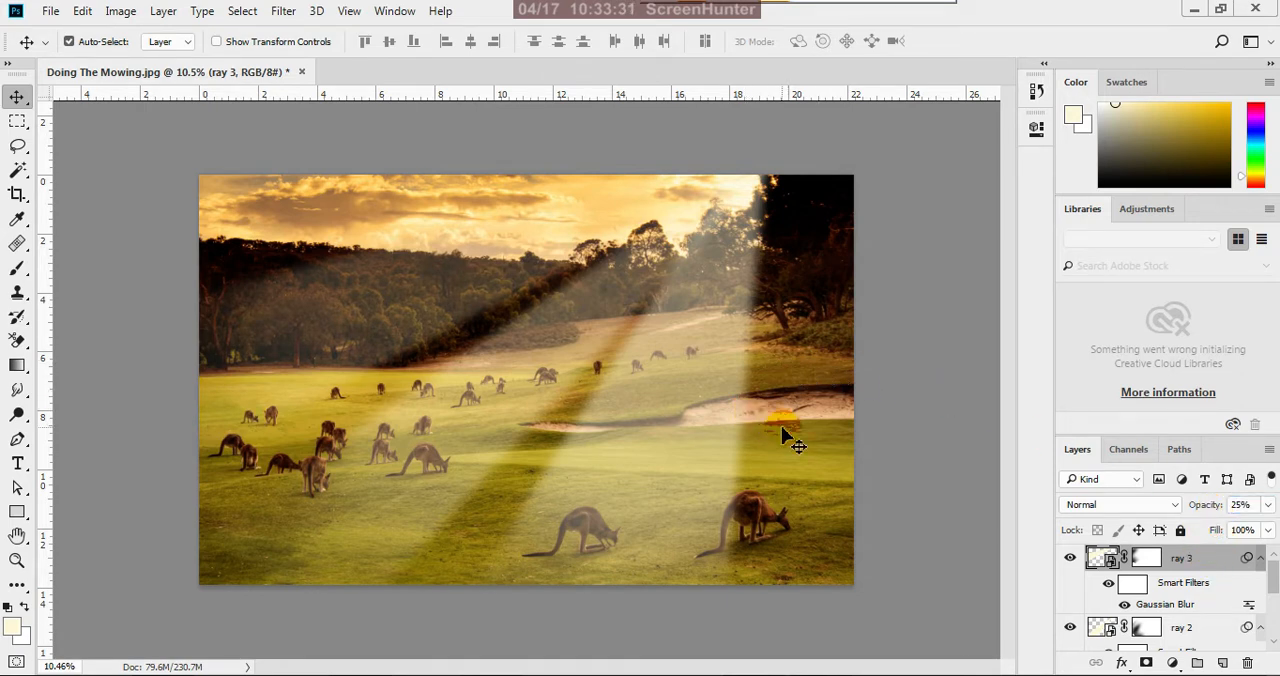
# Examine how the three light rays fall across the kangaroos and grass, both close up and in the whole image
pyautogui.scroll(-2, 792, 445)
pyautogui.scroll(-1, 800, 455)
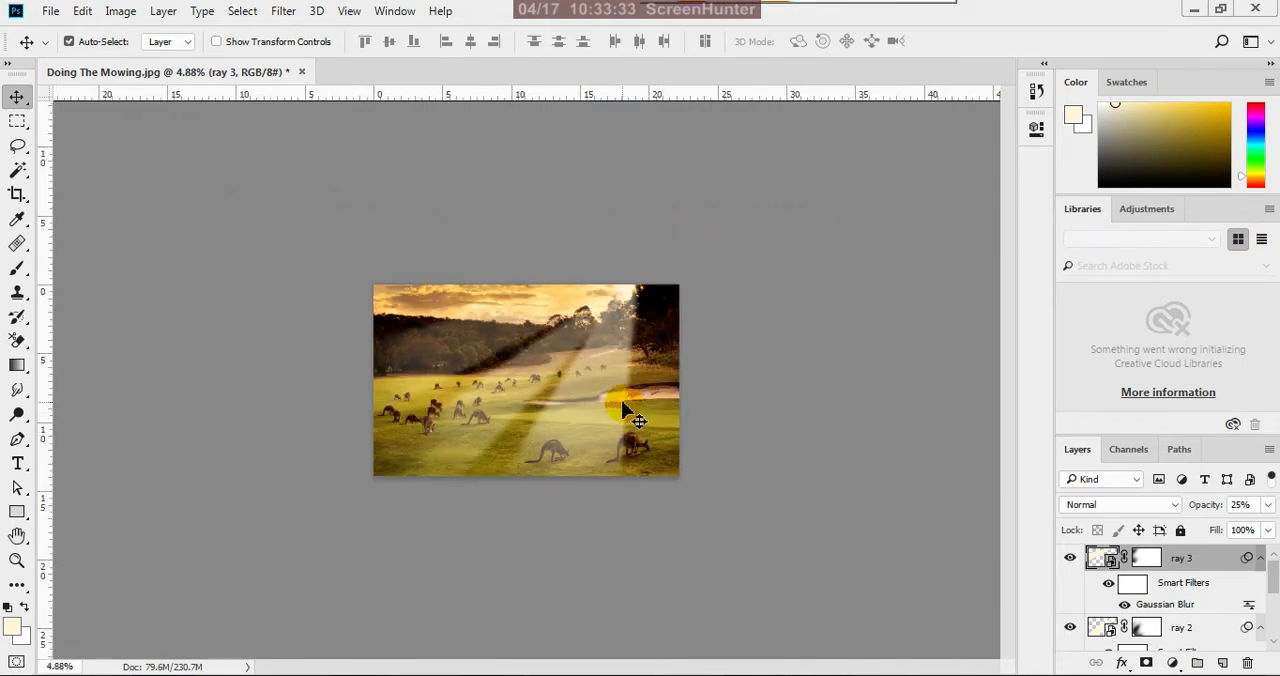
pyautogui.scroll(1, 622, 410)
pyautogui.scroll(1, 590, 467)
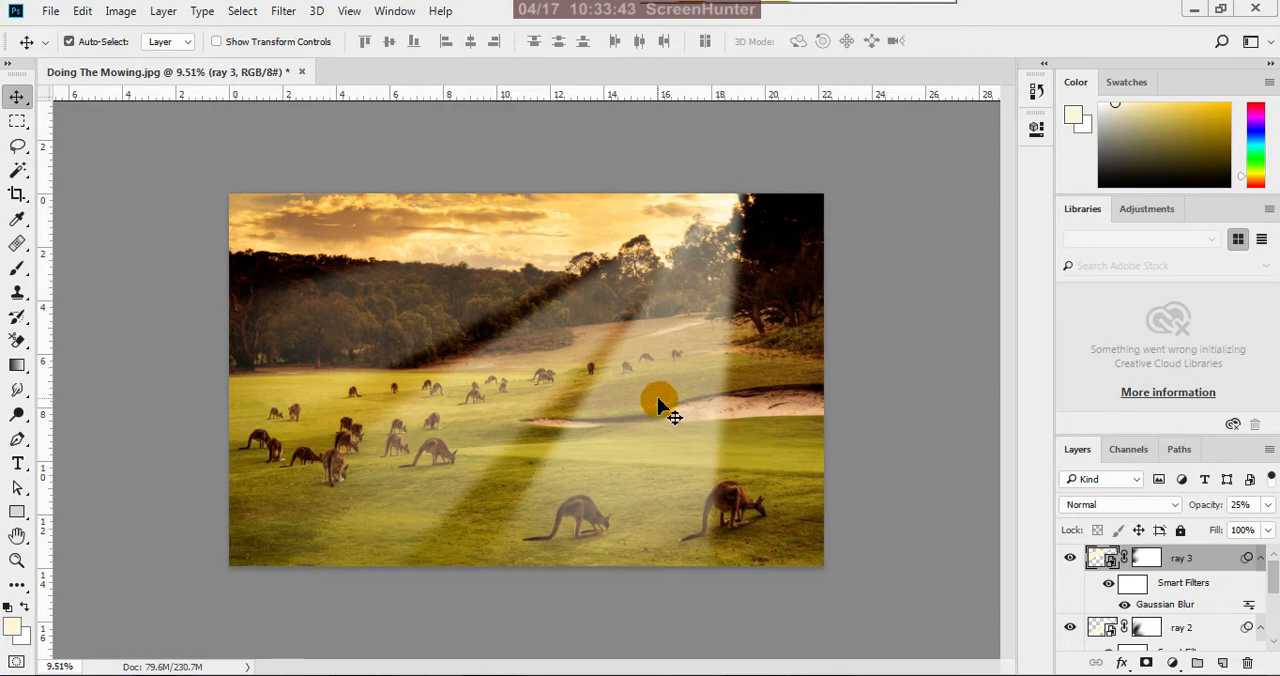
pyautogui.scroll(-1, 590, 505)
pyautogui.scroll(2, 560, 499)
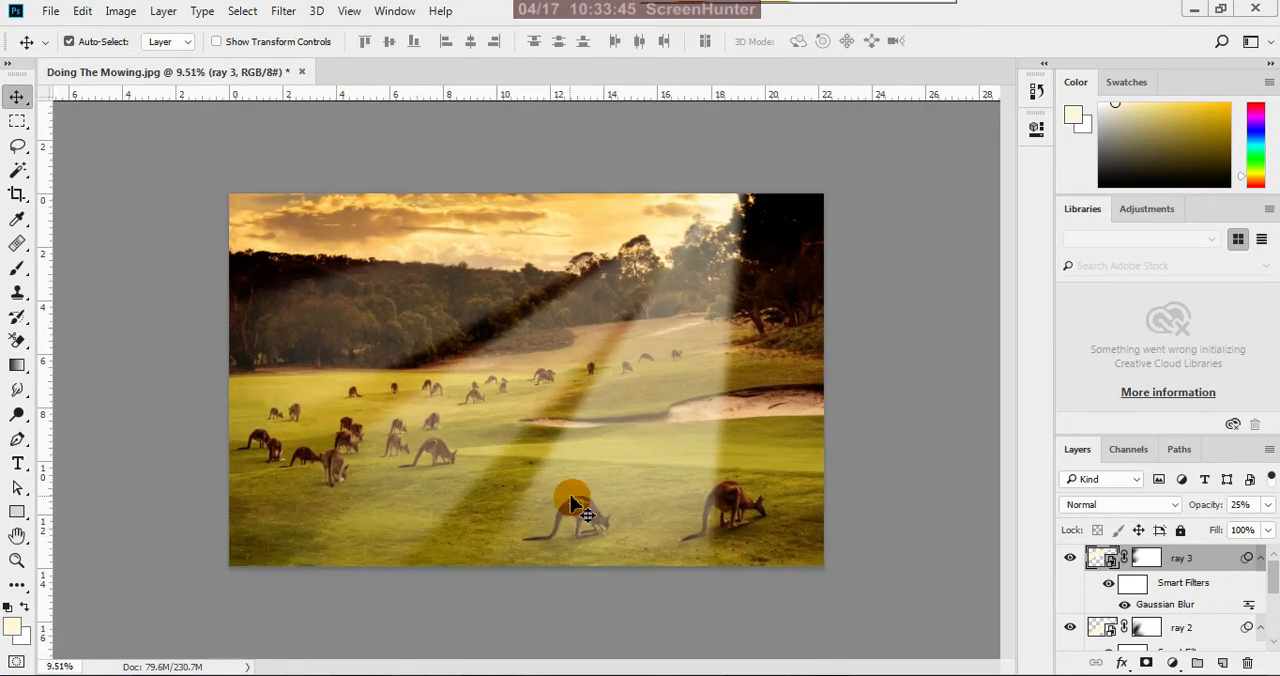
pyautogui.scroll(-1, 650, 485)
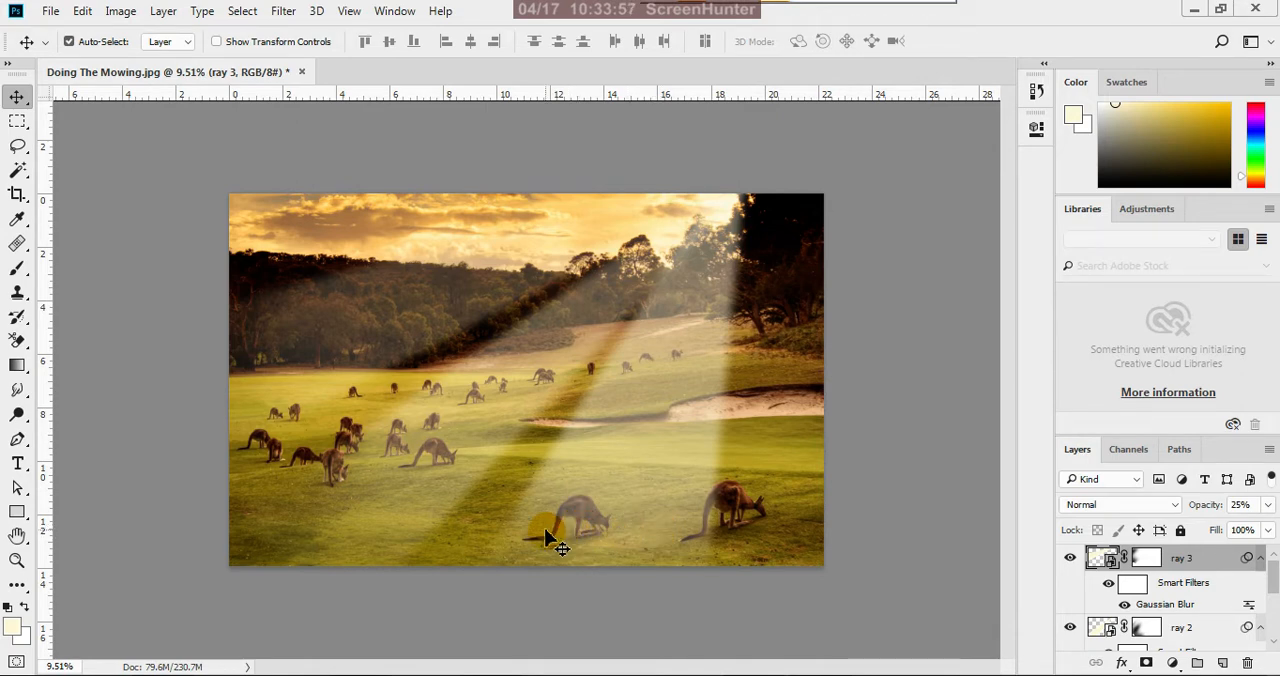
pyautogui.scroll(10, 443, 491)
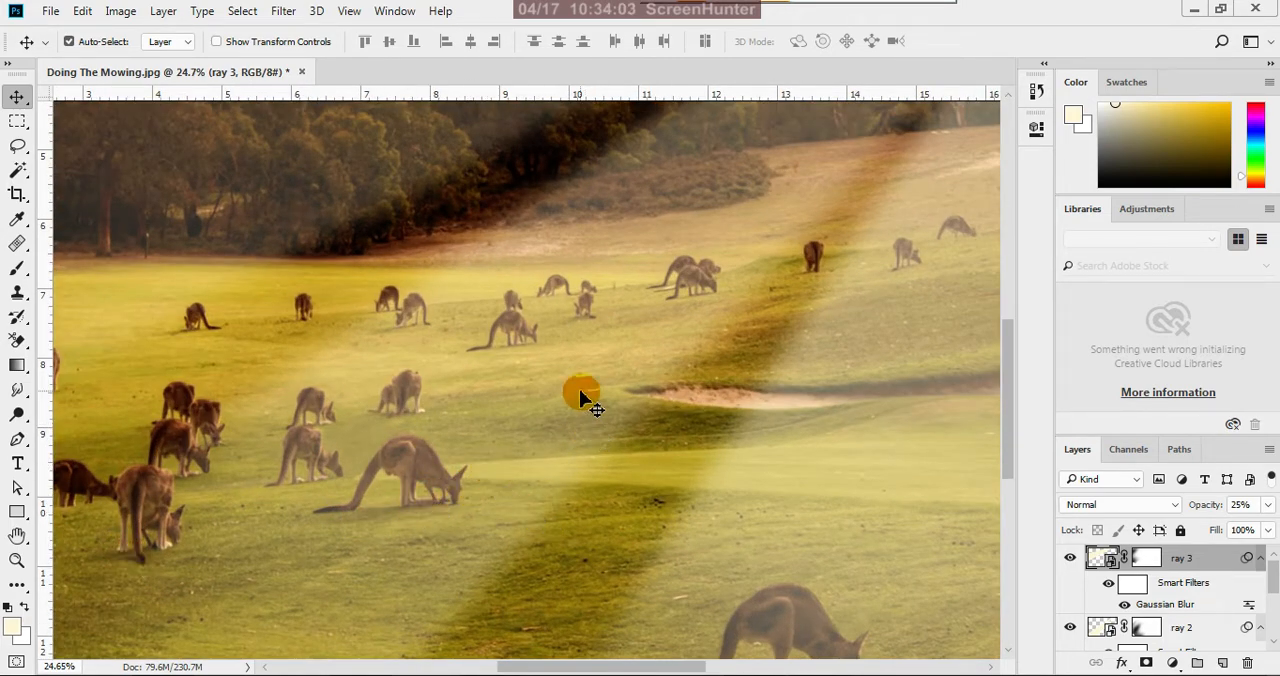
pyautogui.scroll(-4, 457, 537)
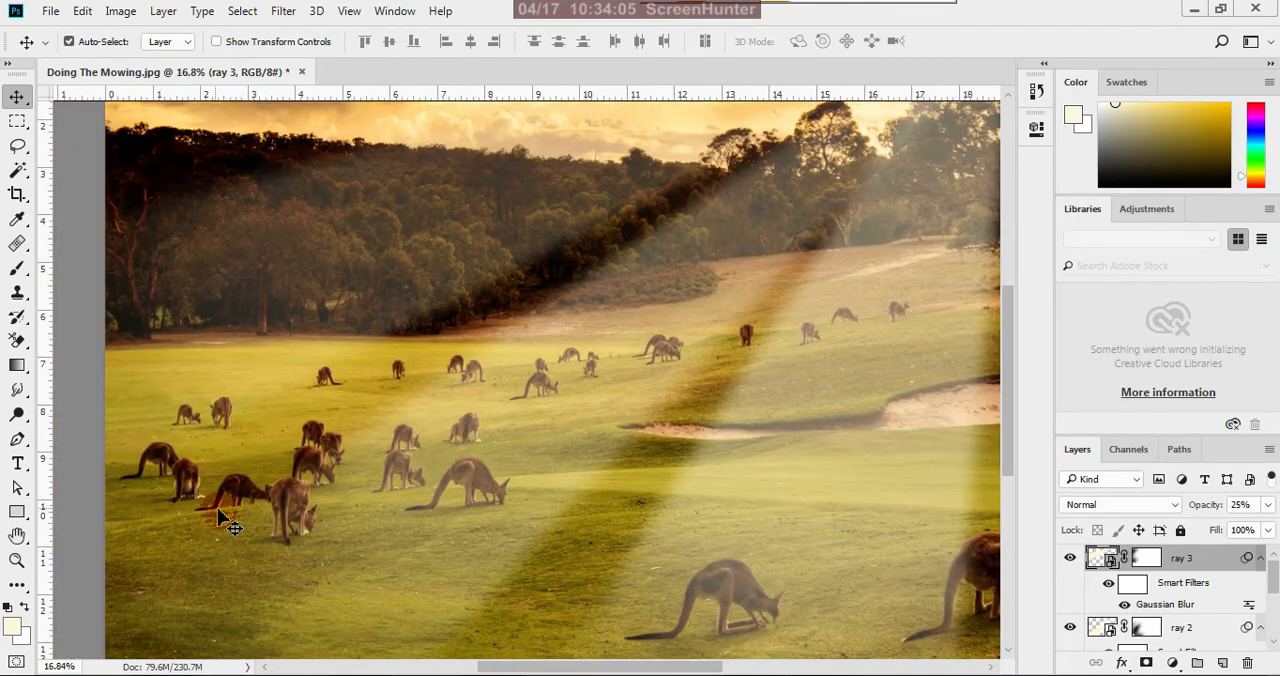
pyautogui.scroll(6, 226, 521)
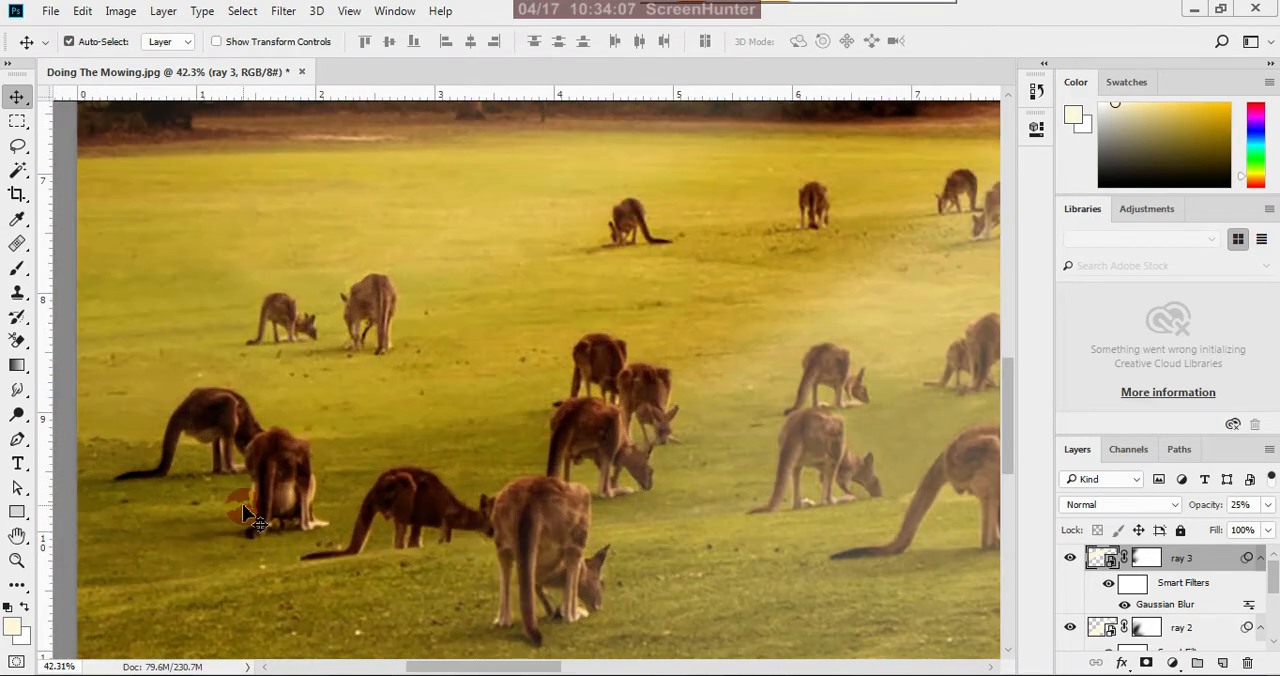
pyautogui.scroll(-2, 455, 508)
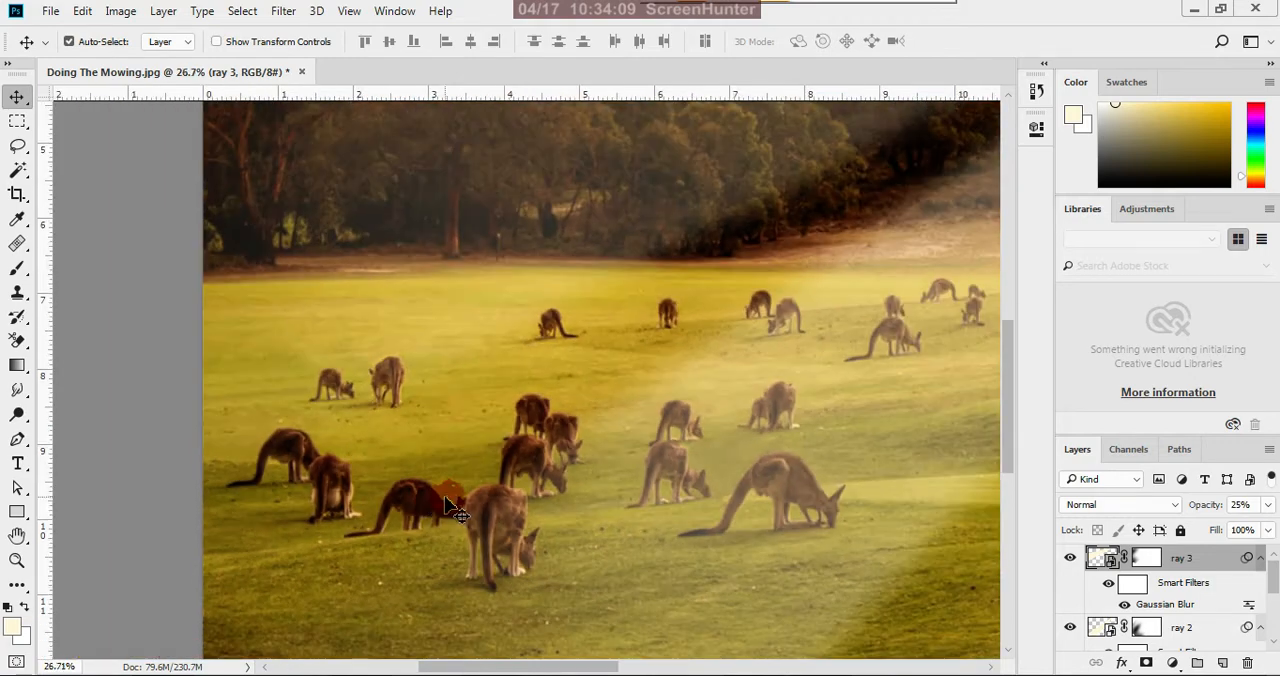
pyautogui.scroll(2, 488, 555)
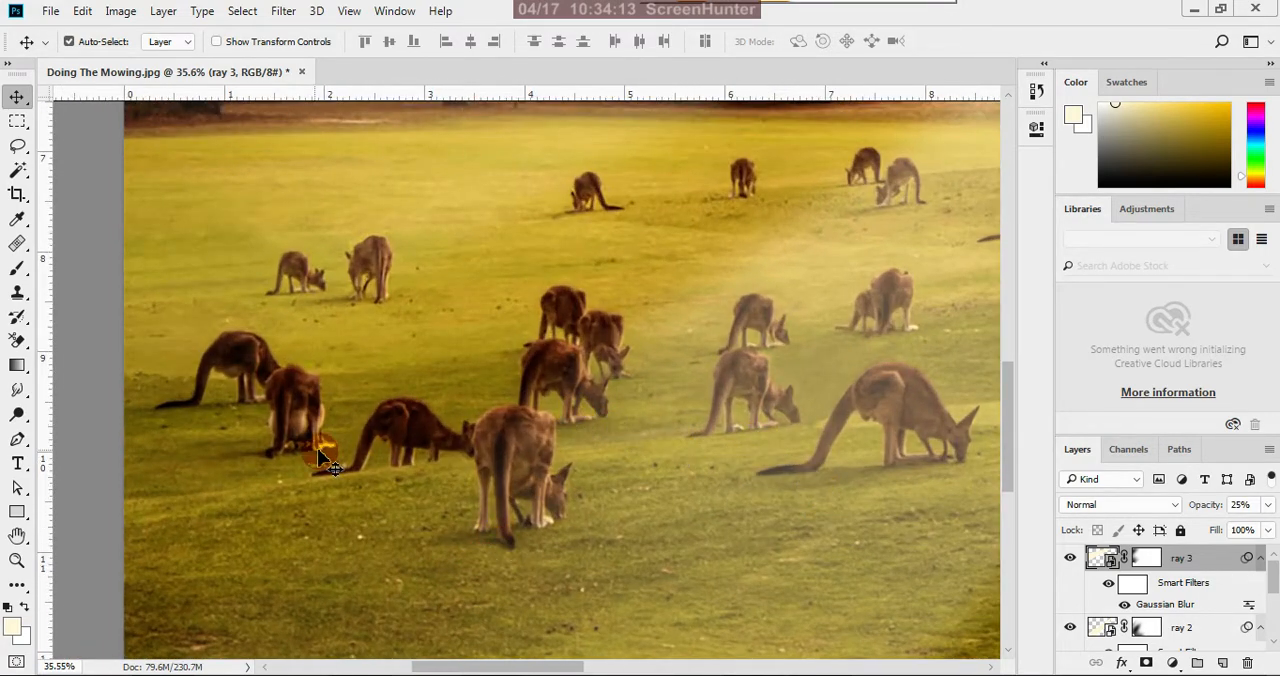
pyautogui.scroll(-5, 586, 509)
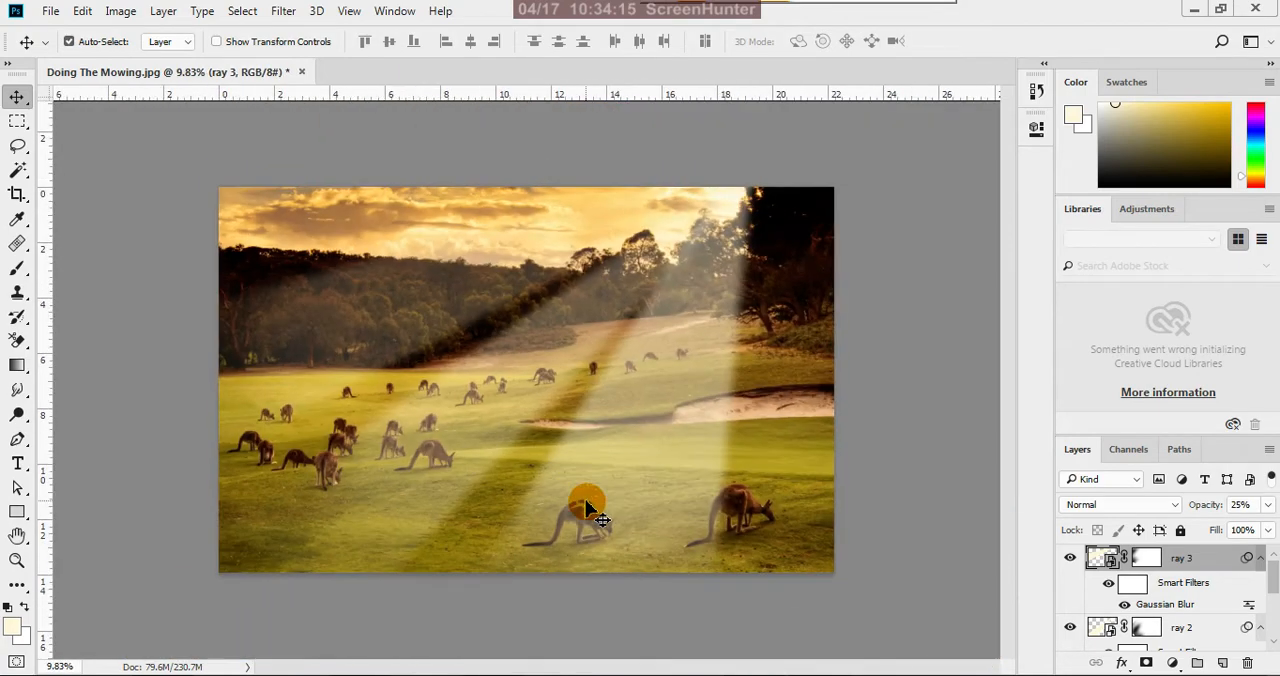
pyautogui.scroll(3, 766, 559)
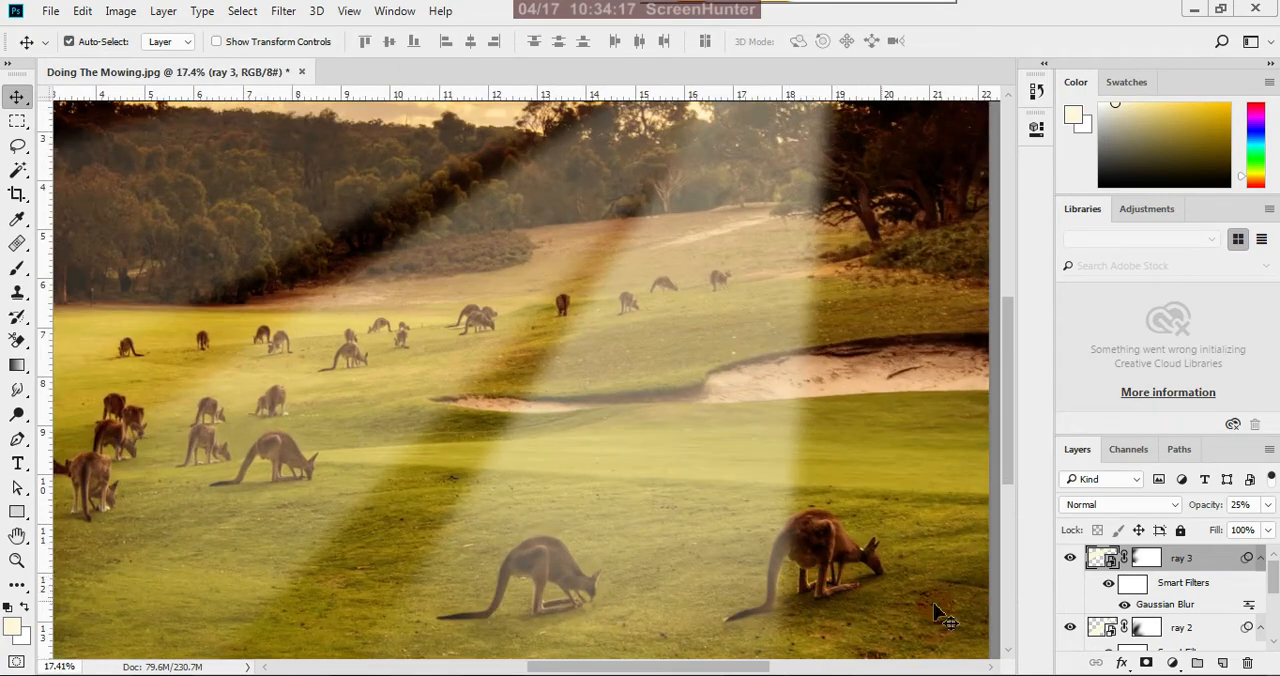
pyautogui.scroll(-1, 857, 522)
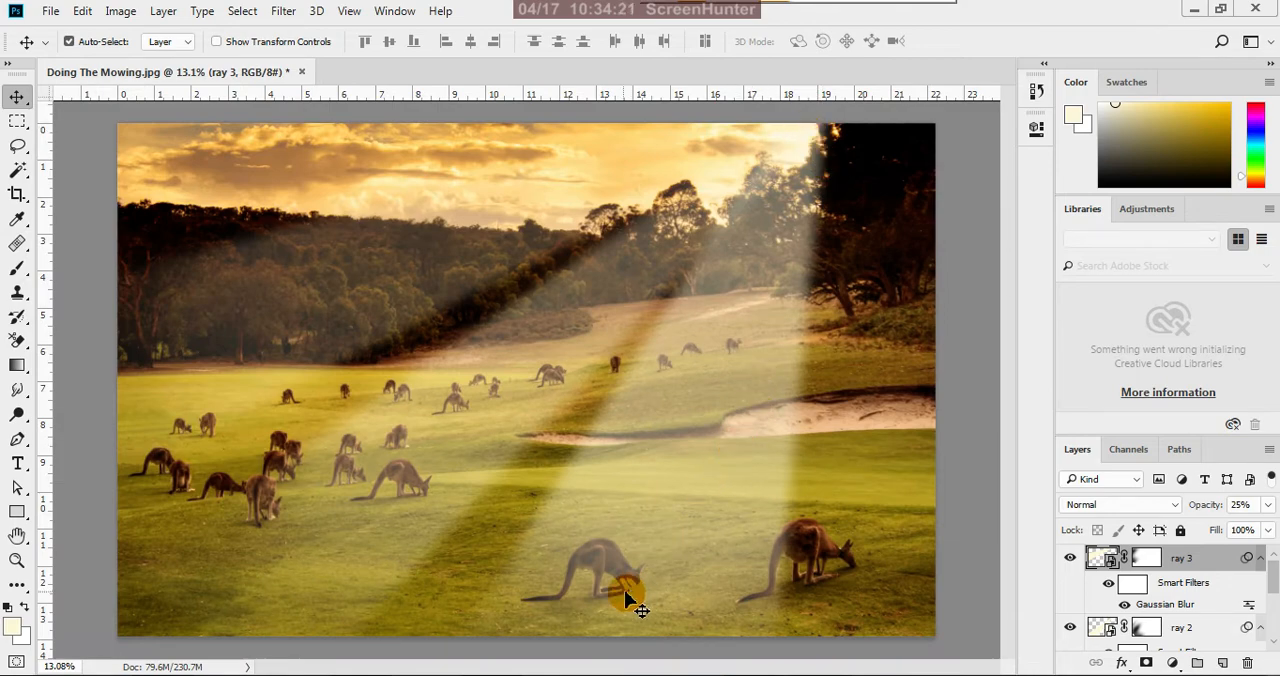
pyautogui.scroll(2, 614, 601)
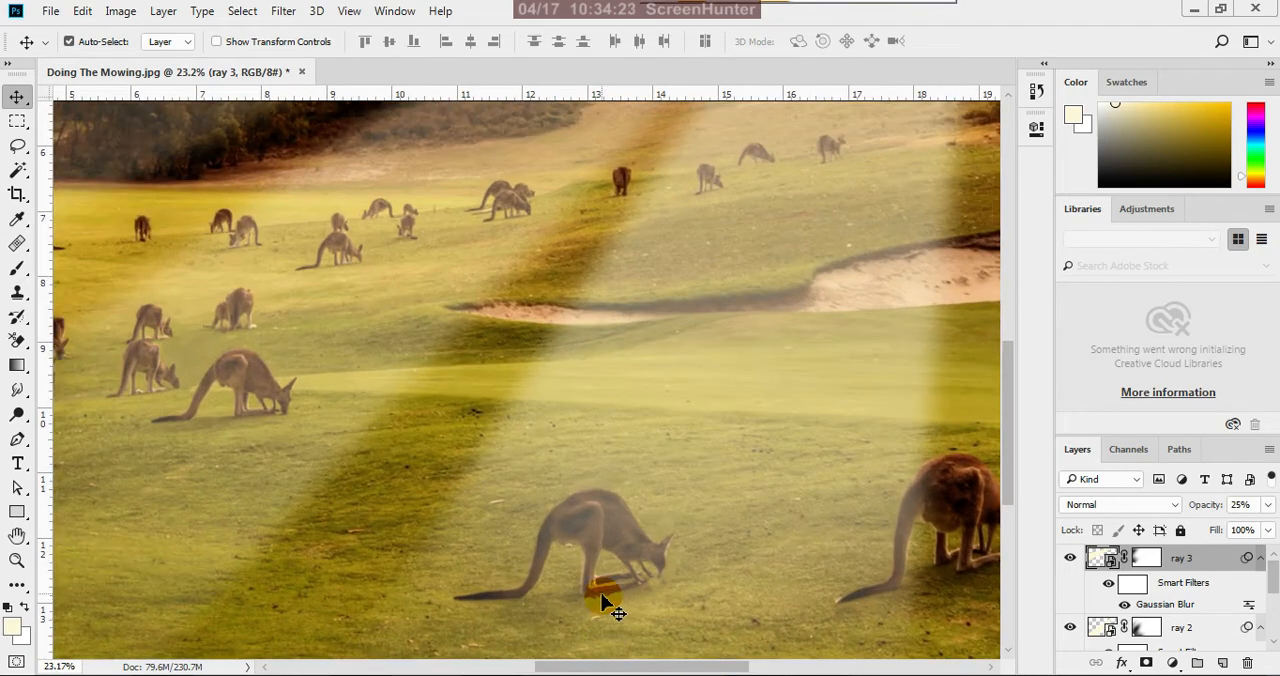
pyautogui.scroll(-2, 614, 601)
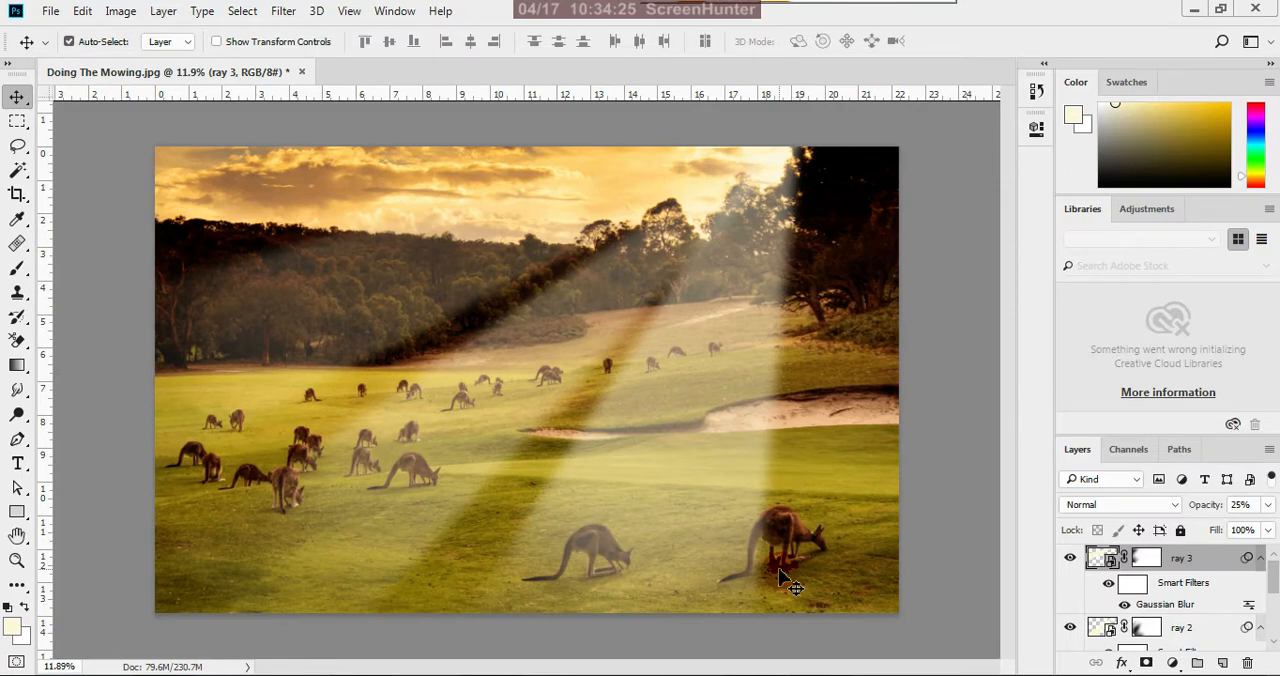
pyautogui.scroll(1, 823, 569)
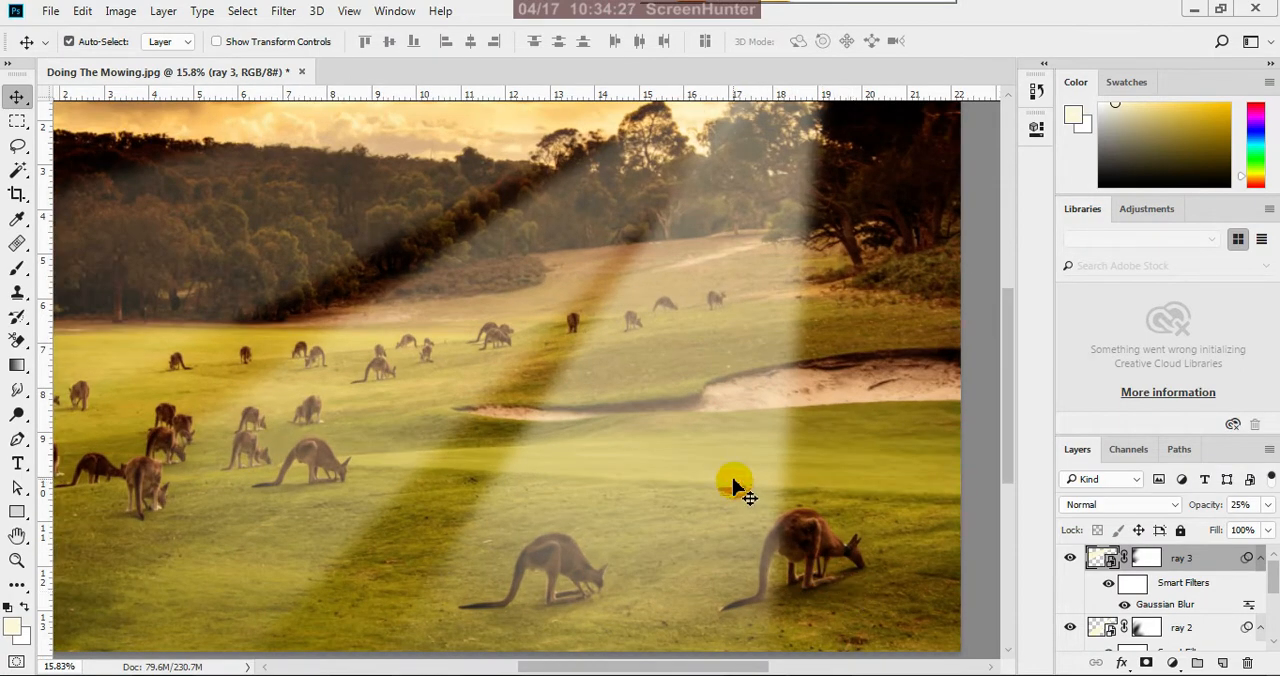
pyautogui.scroll(-1, 735, 485)
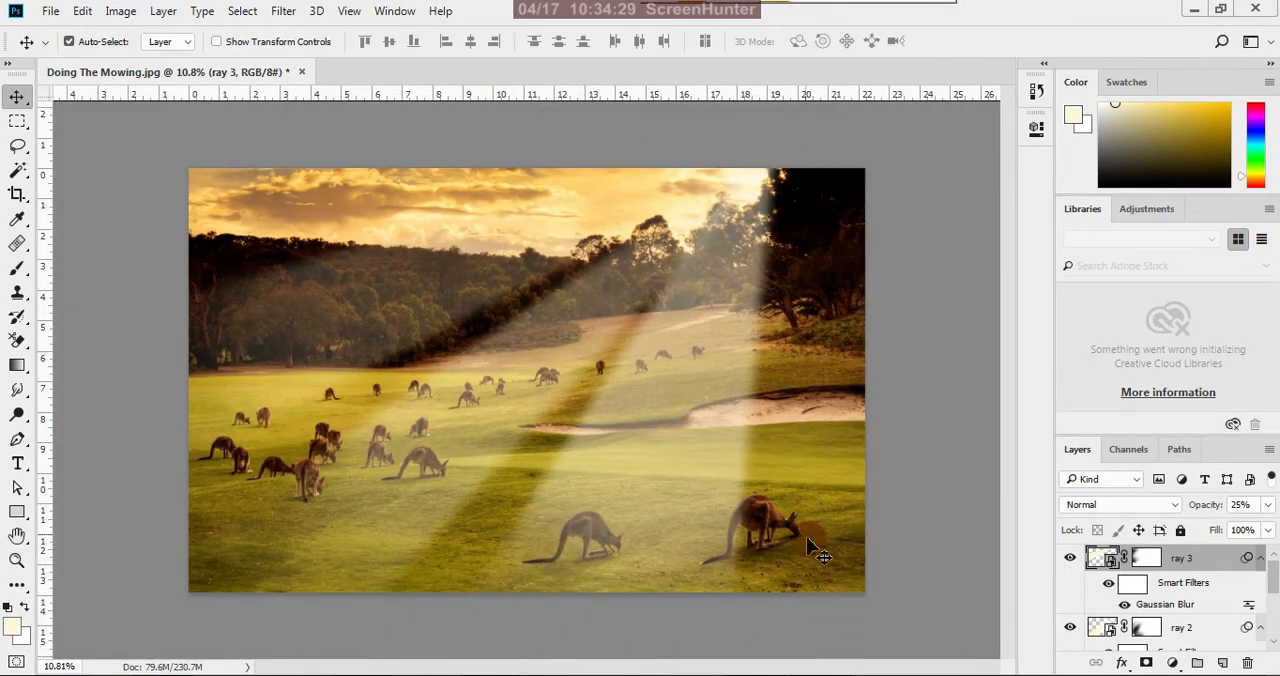
pyautogui.scroll(1, 730, 545)
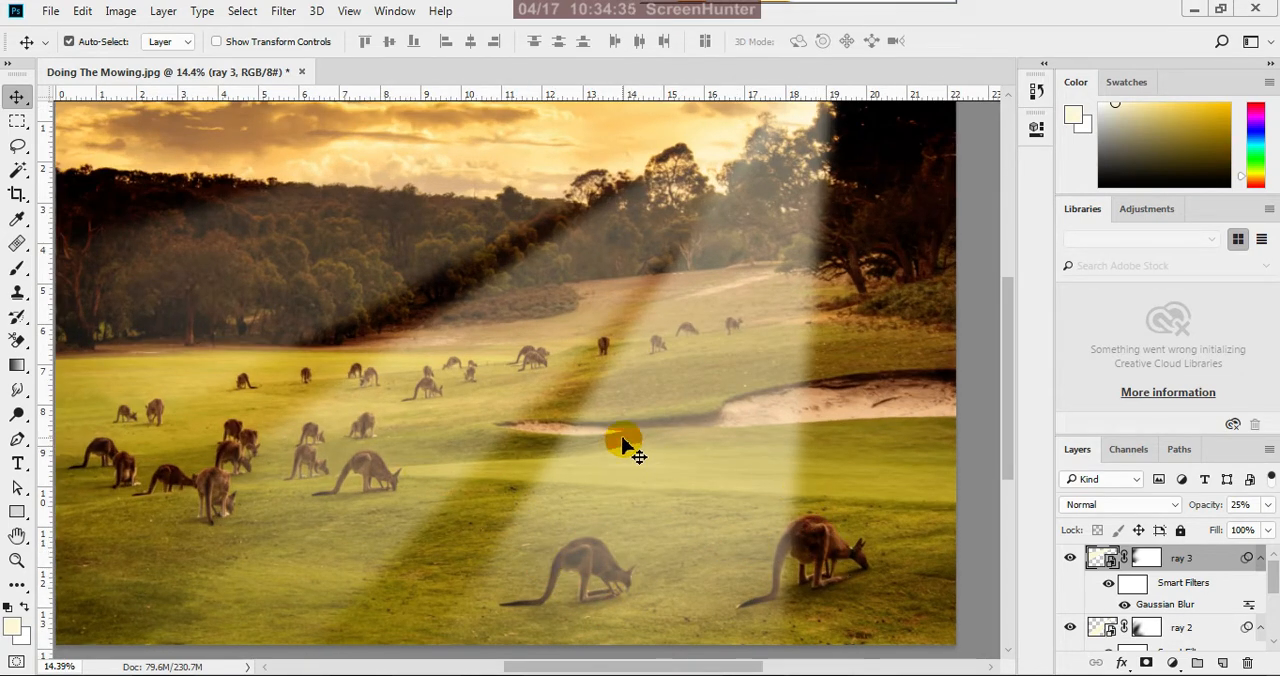
pyautogui.scroll(-2, 621, 445)
pyautogui.scroll(-1, 637, 450)
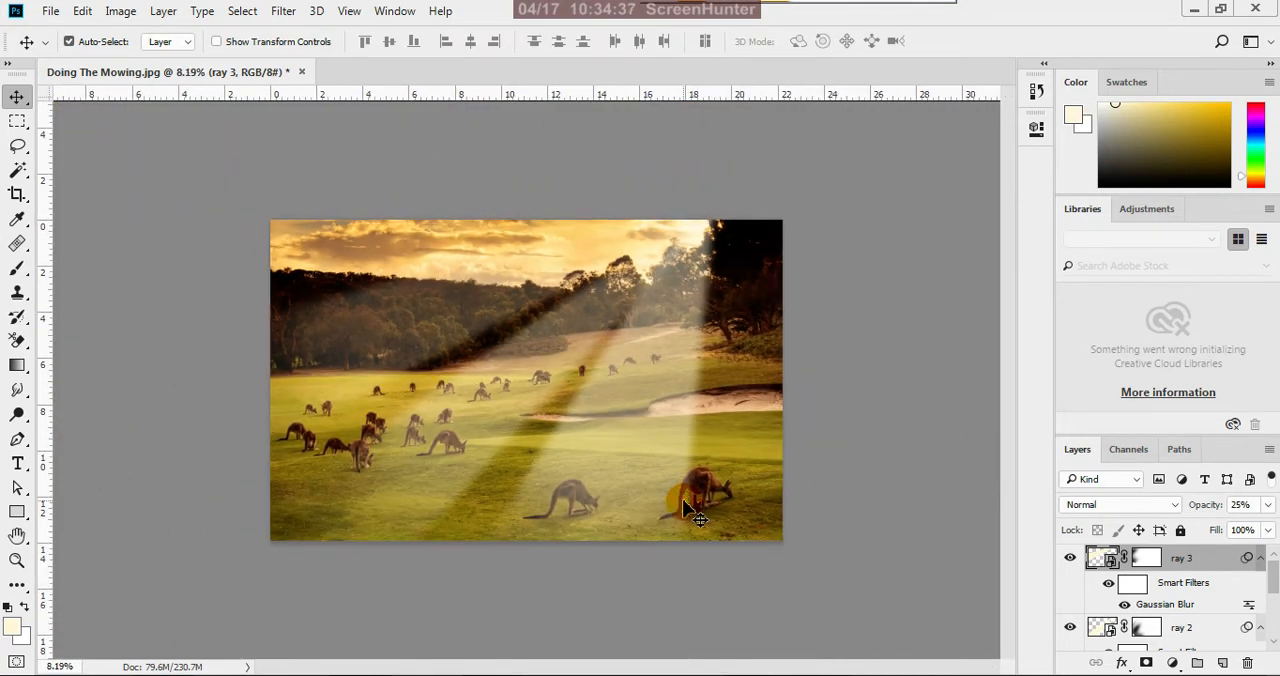
pyautogui.scroll(-3, 1275, 590)
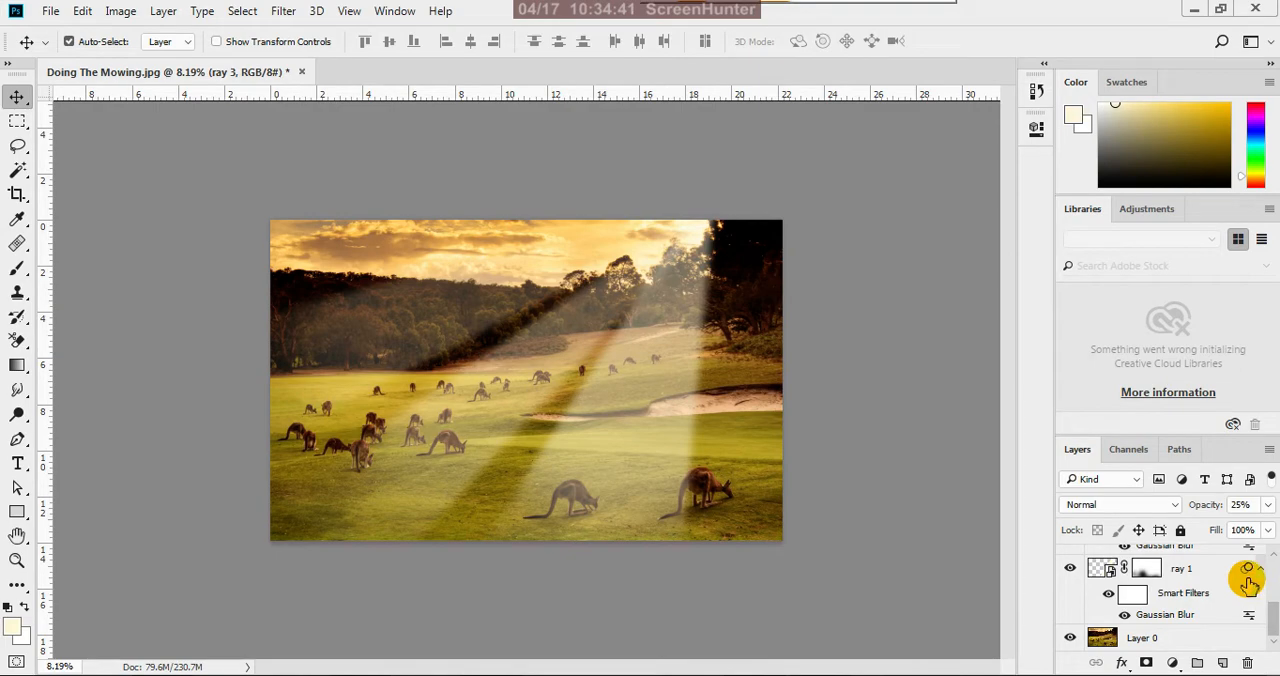
# On Layer 0, select the foreground kangaroo under the light ray with the Quick Selection tool, from tail to ears
pyautogui.click(1166, 645)
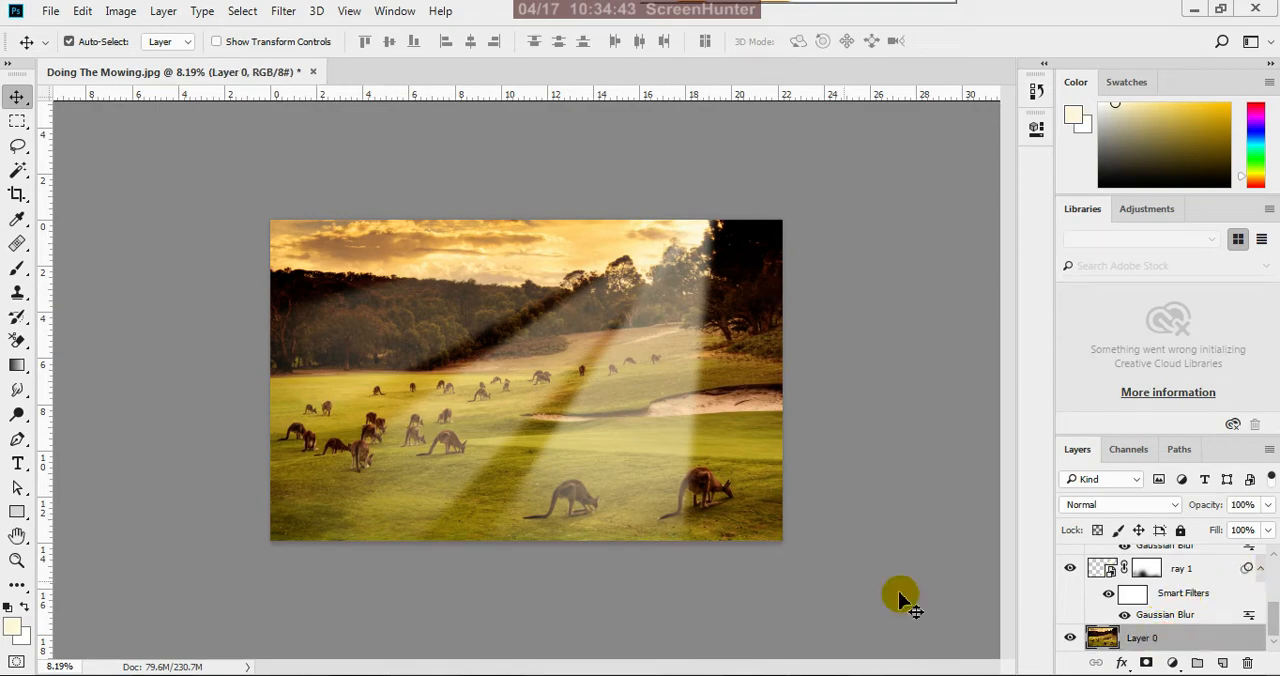
pyautogui.scroll(1, 648, 540)
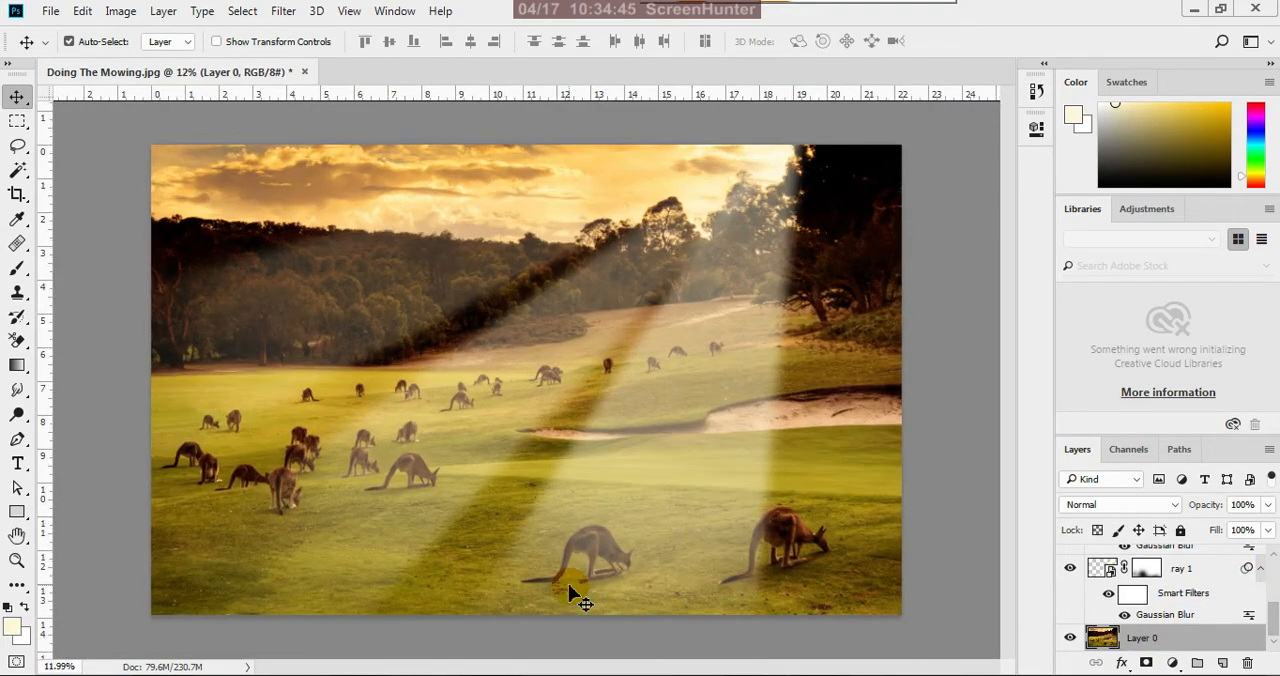
pyautogui.scroll(1, 600, 570)
pyautogui.scroll(1, 700, 565)
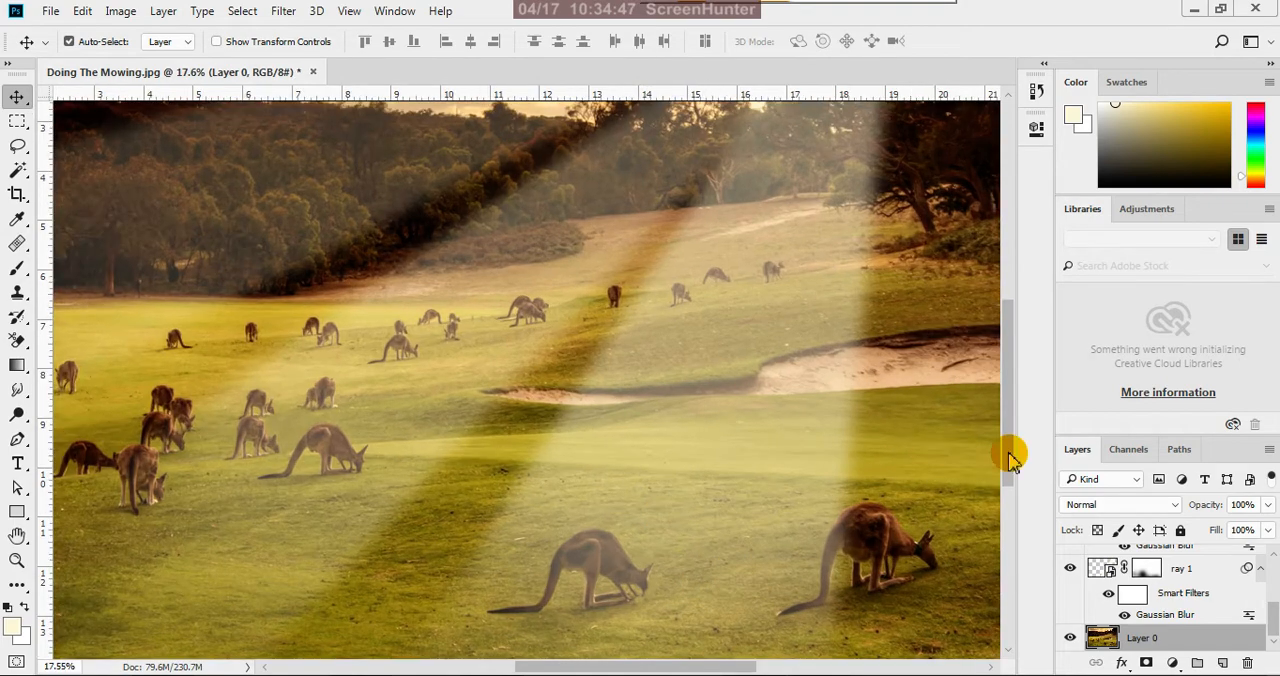
pyautogui.moveTo(1006, 448); pyautogui.dragTo(930, 520)
pyautogui.scroll(1, 600, 514)
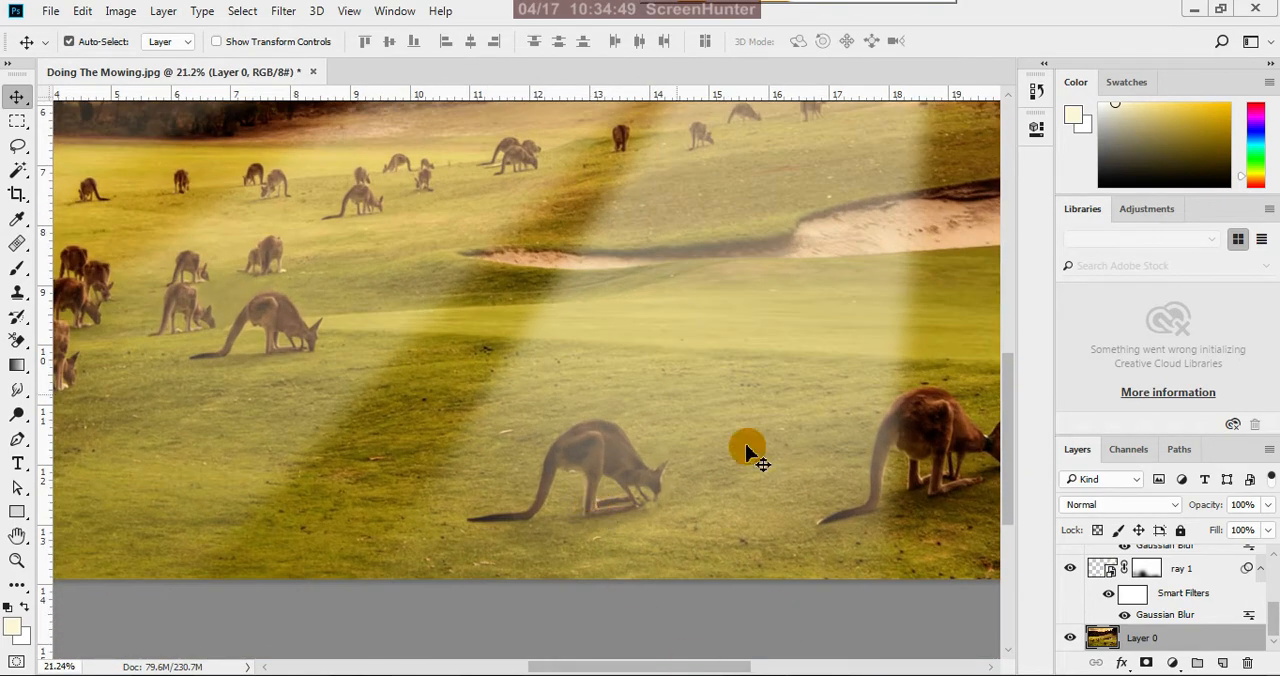
pyautogui.click(18, 170)
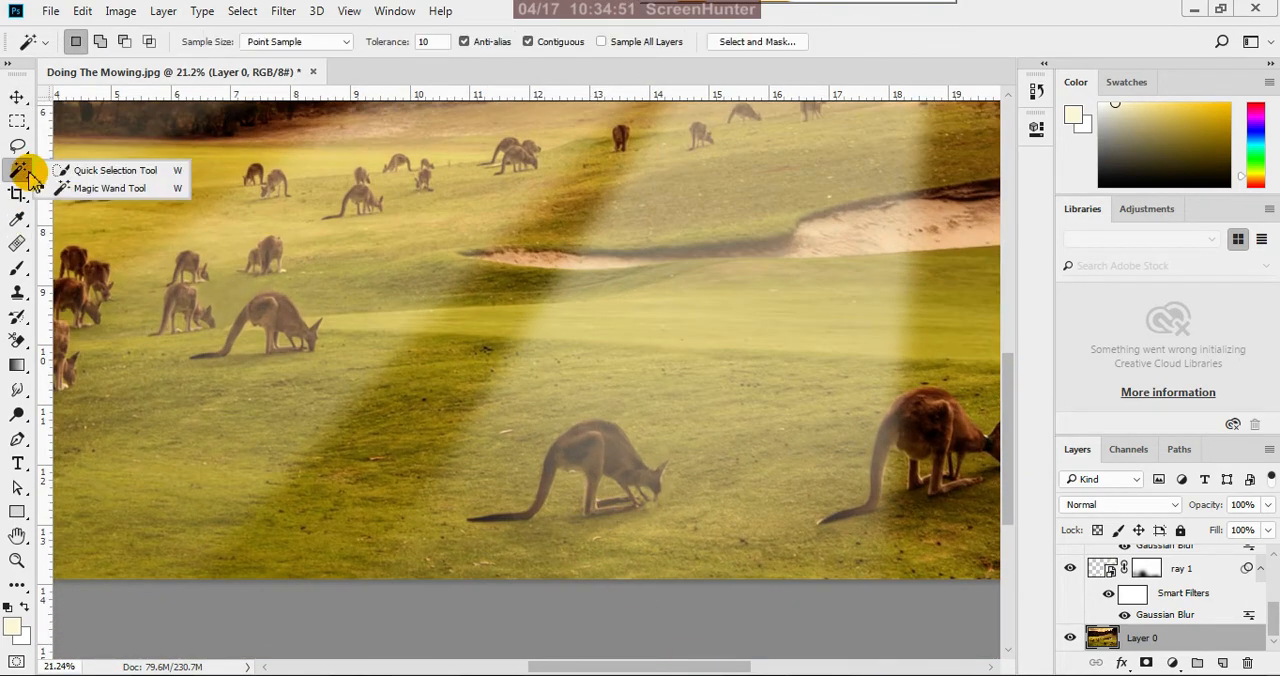
pyautogui.click(86, 172)
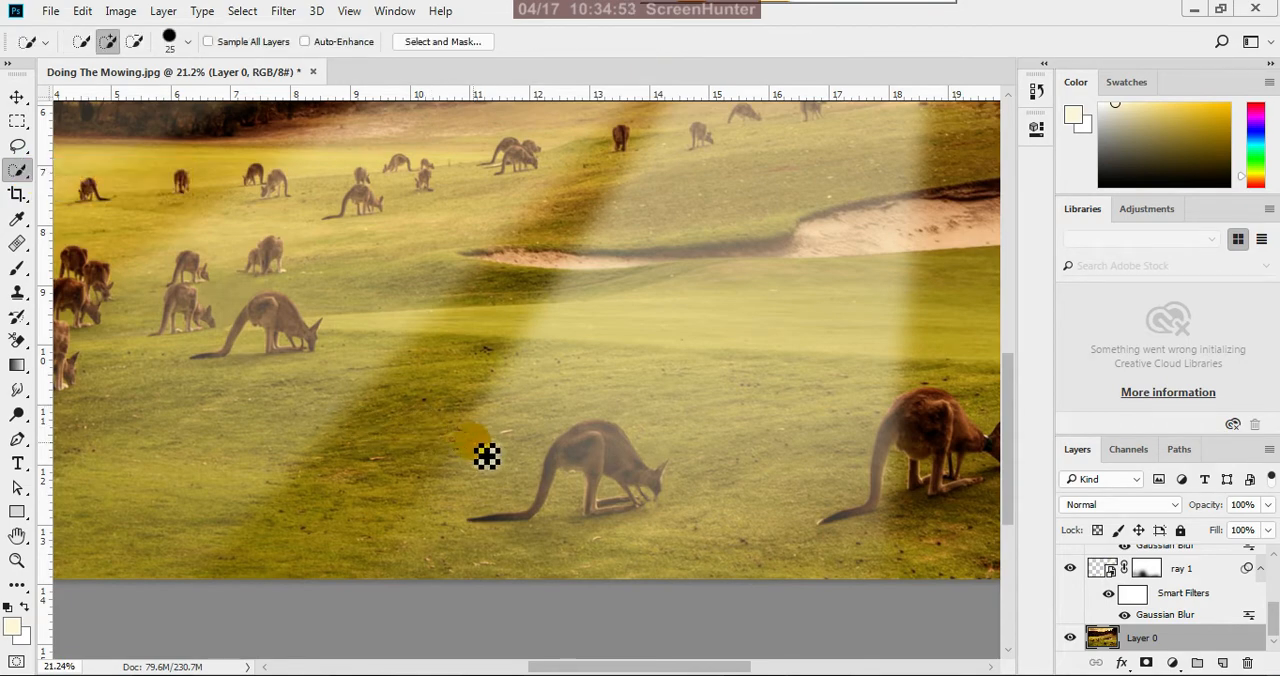
pyautogui.scroll(3, 590, 476)
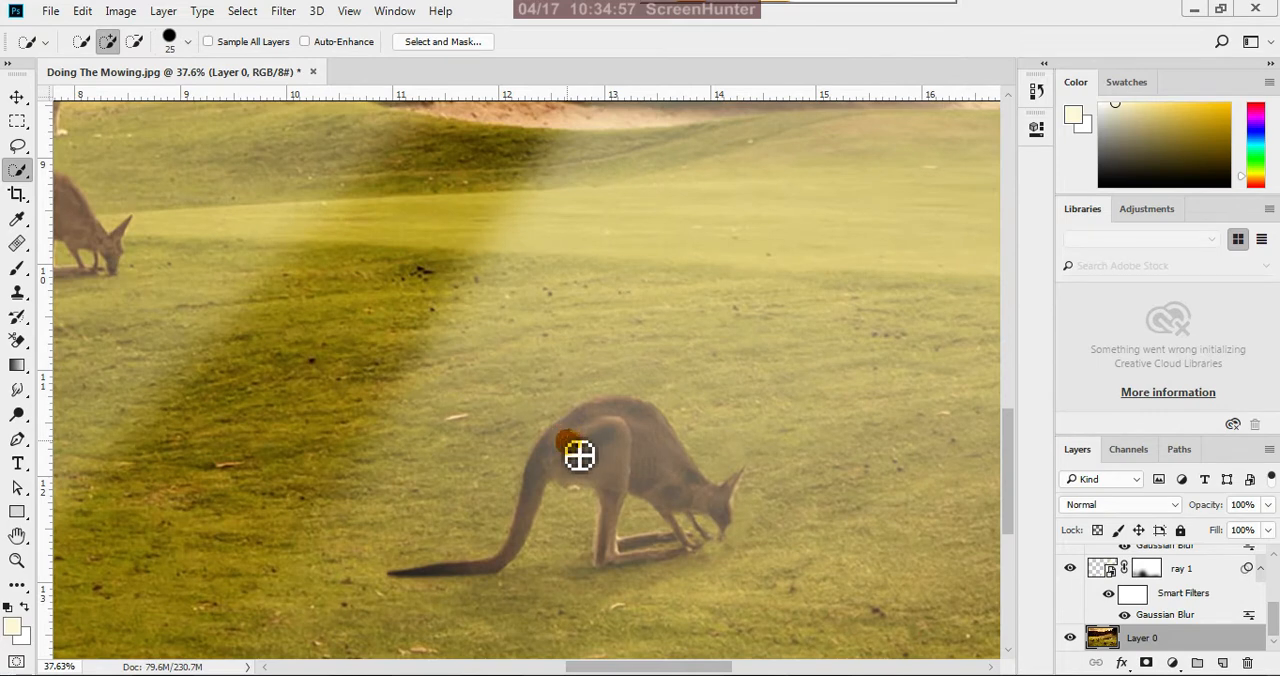
pyautogui.scroll(1, 544, 517)
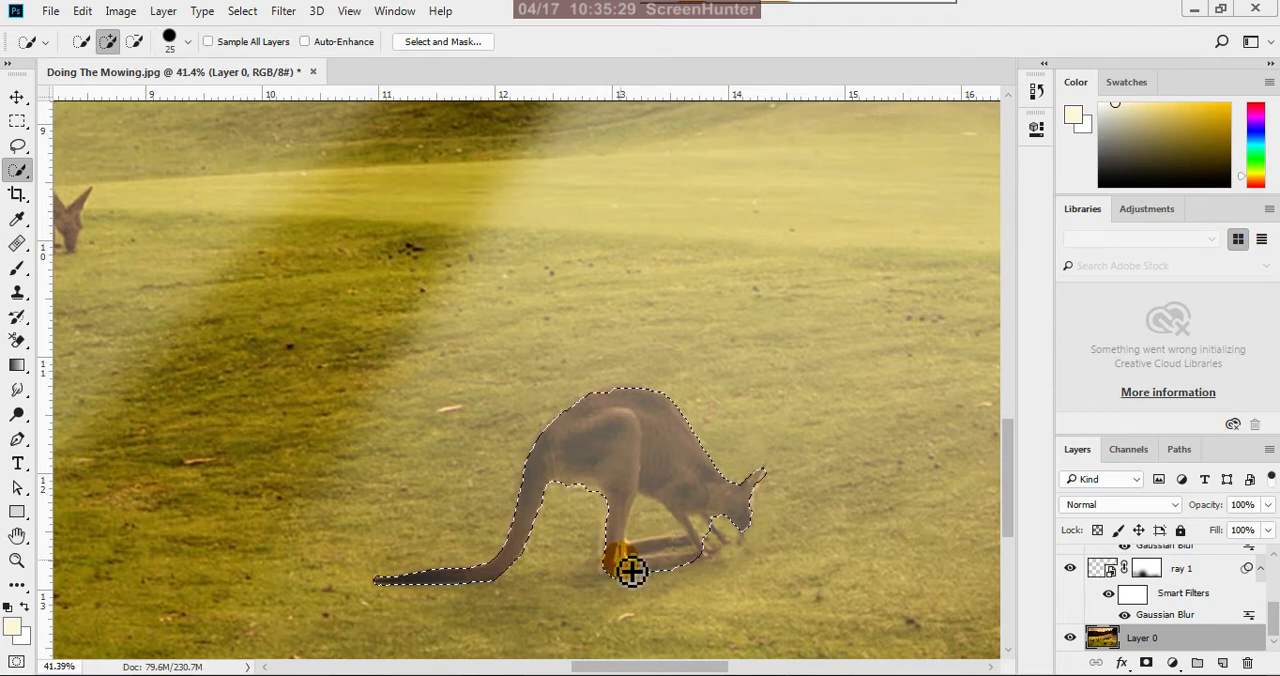
# Subtract the patch of grass between the kangaroo's hind and front legs from the selection
pyautogui.click(136, 42)
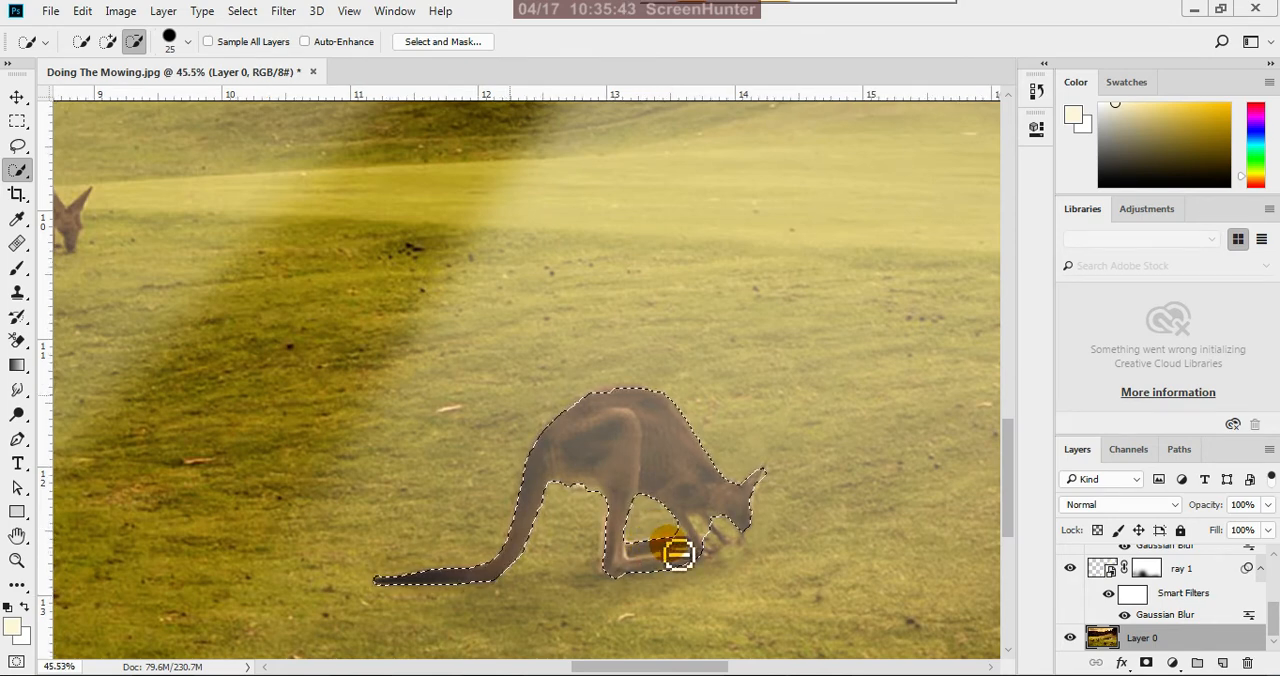
pyautogui.scroll(1, 677, 551)
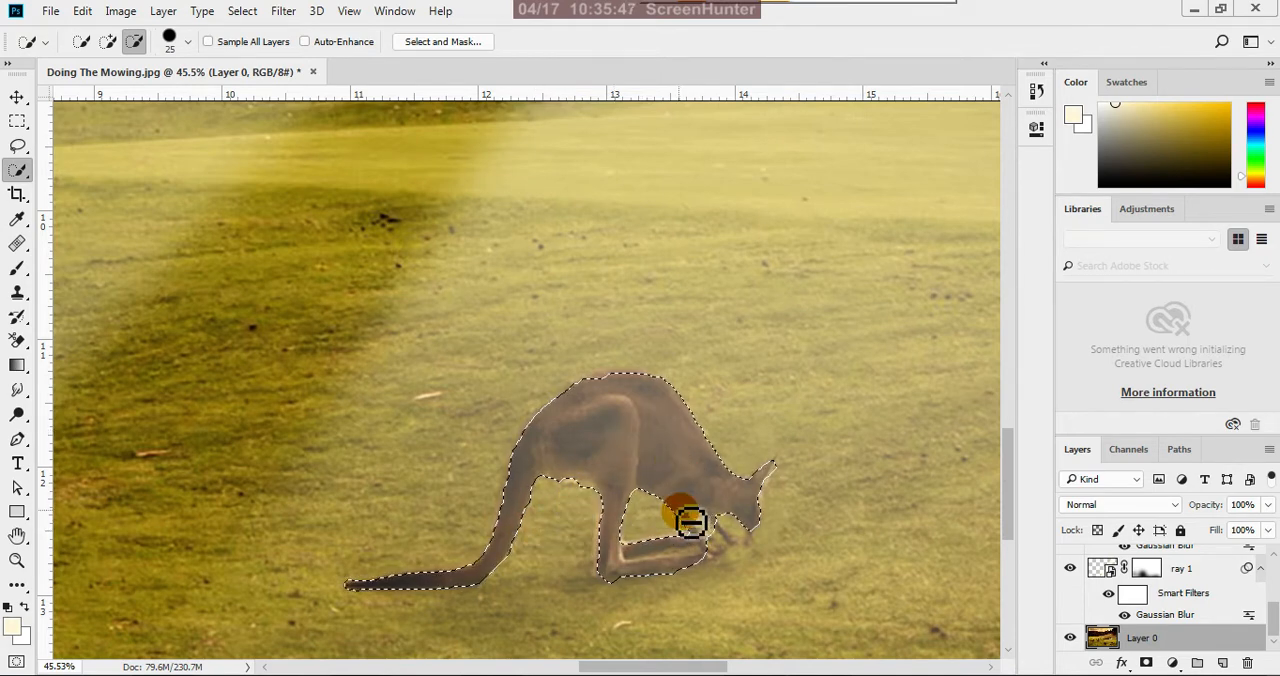
pyautogui.scroll(1, 718, 545)
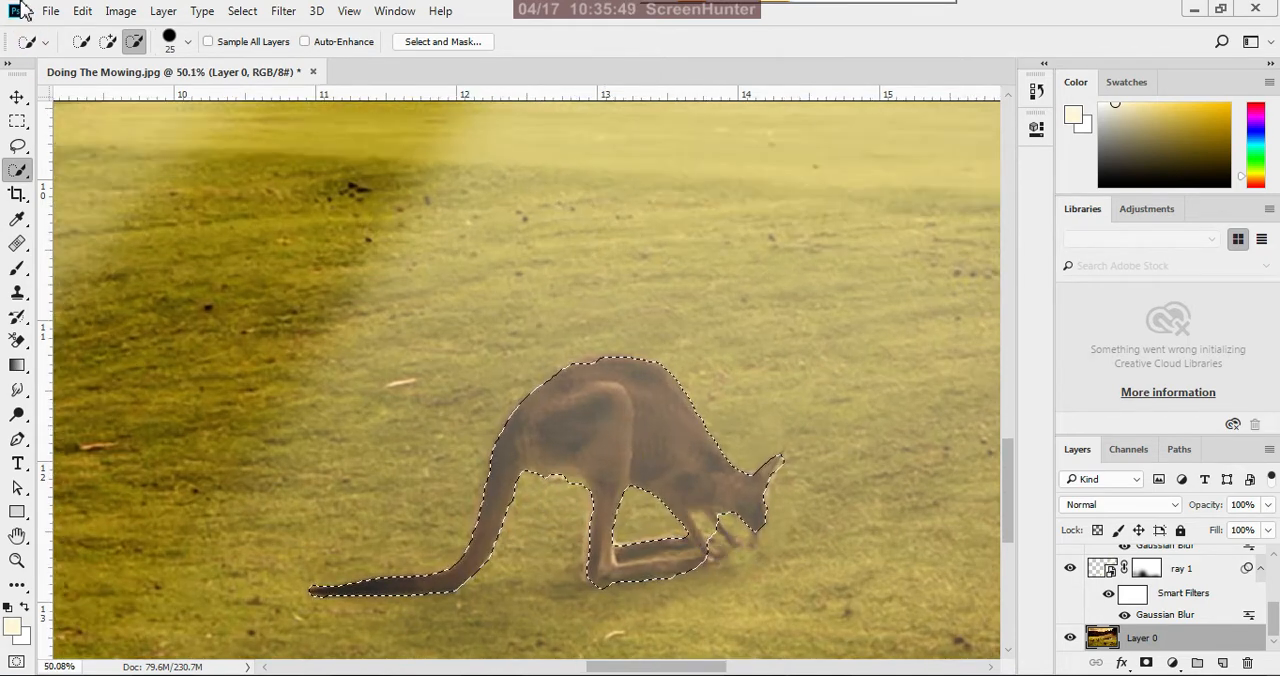
# Refine the kangaroo selection with a size 10 brush, adding front leg parts and trimming grass along the back, tail and feet
pyautogui.click(107, 41)
pyautogui.scroll(4, 720, 533)
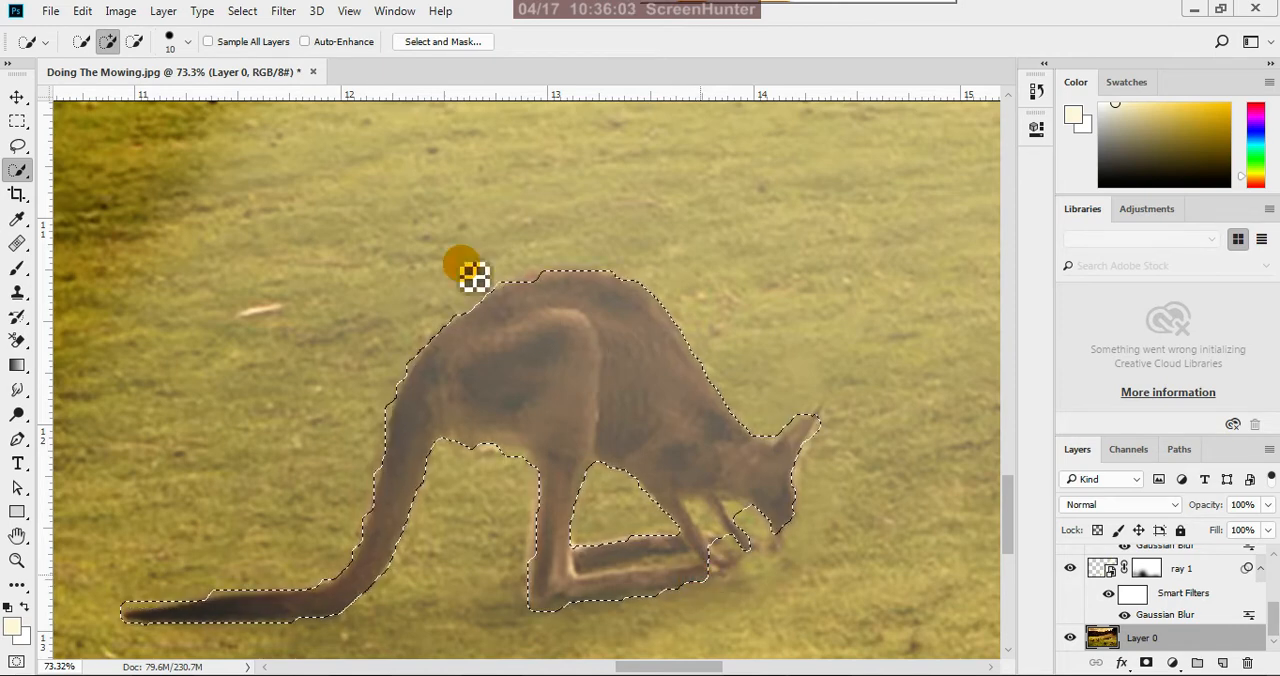
pyautogui.click(134, 41)
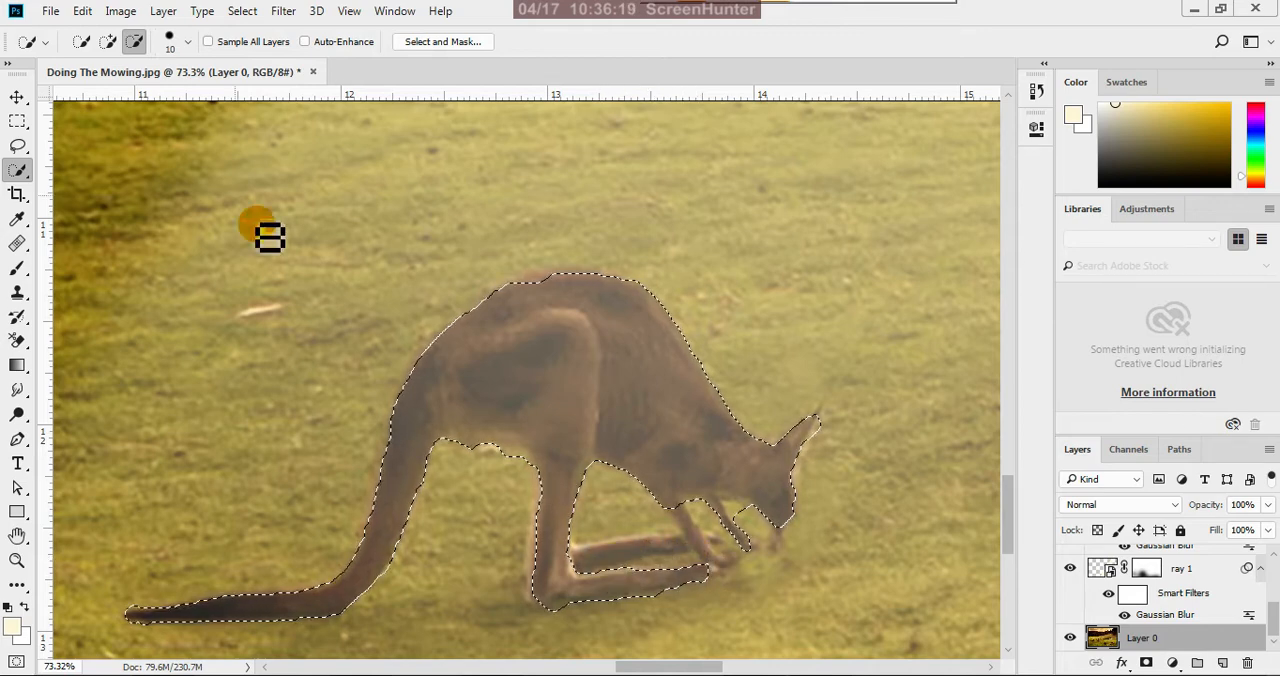
pyautogui.click(107, 41)
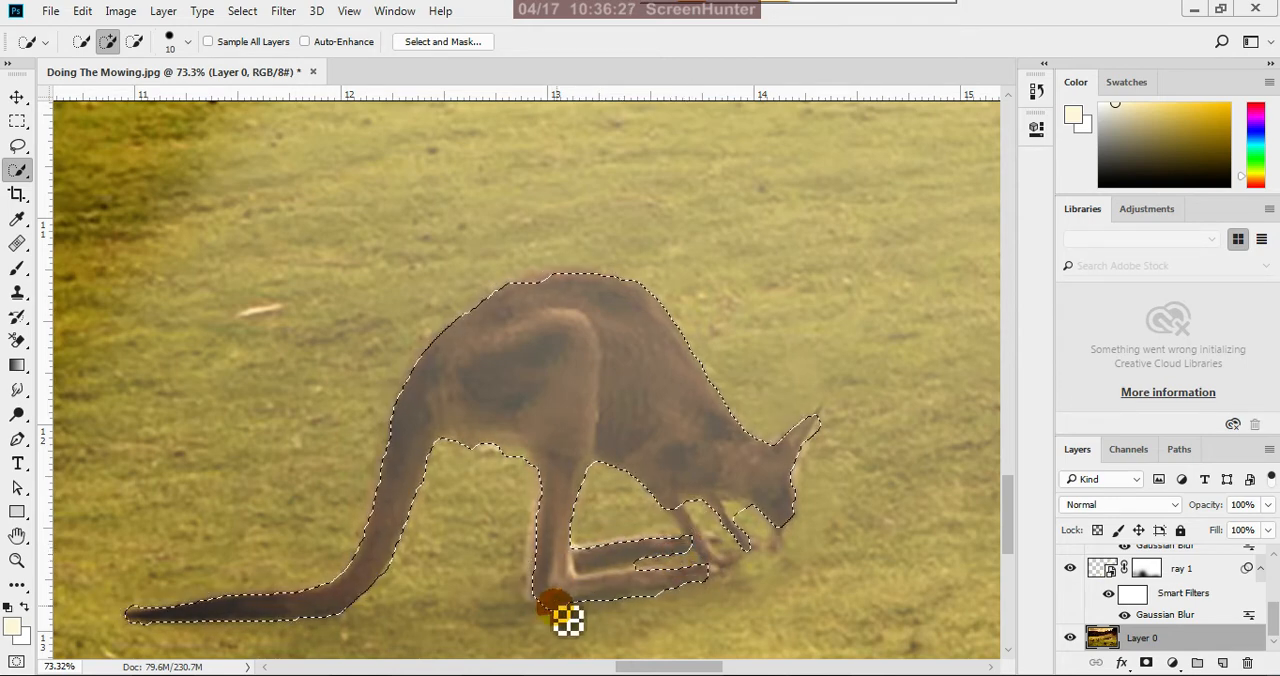
pyautogui.click(135, 42)
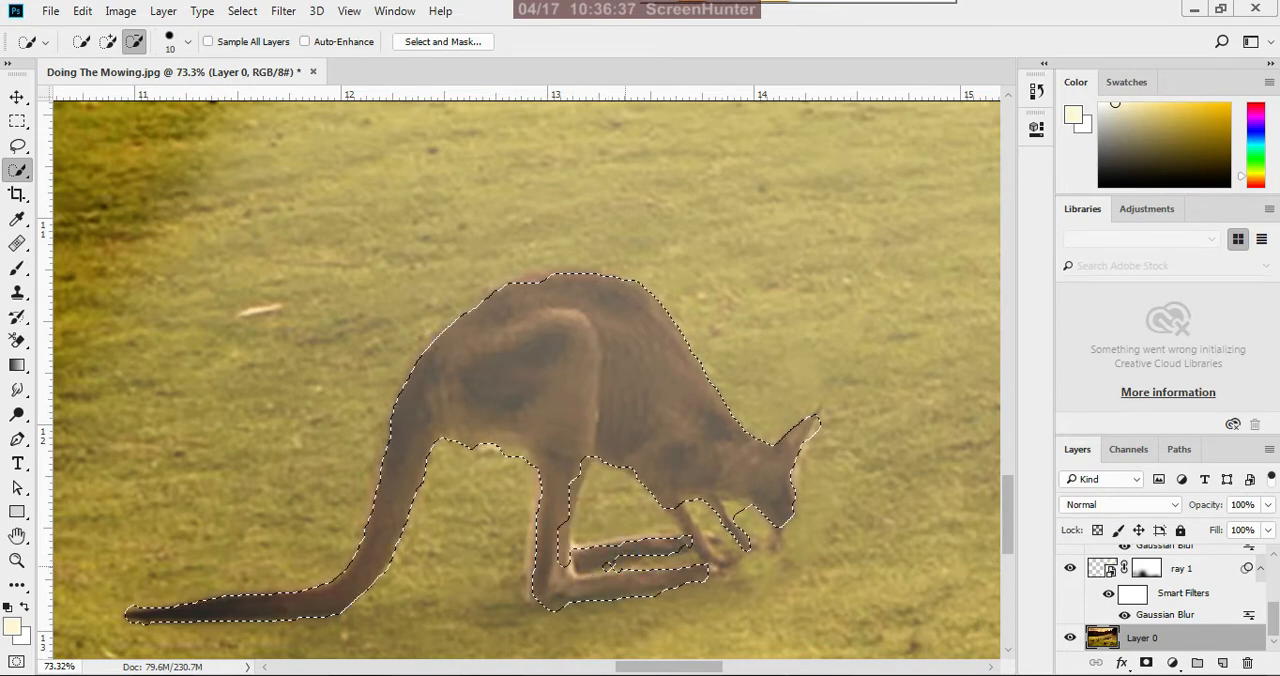
pyautogui.moveTo(610, 567); pyautogui.dragTo(607, 567)
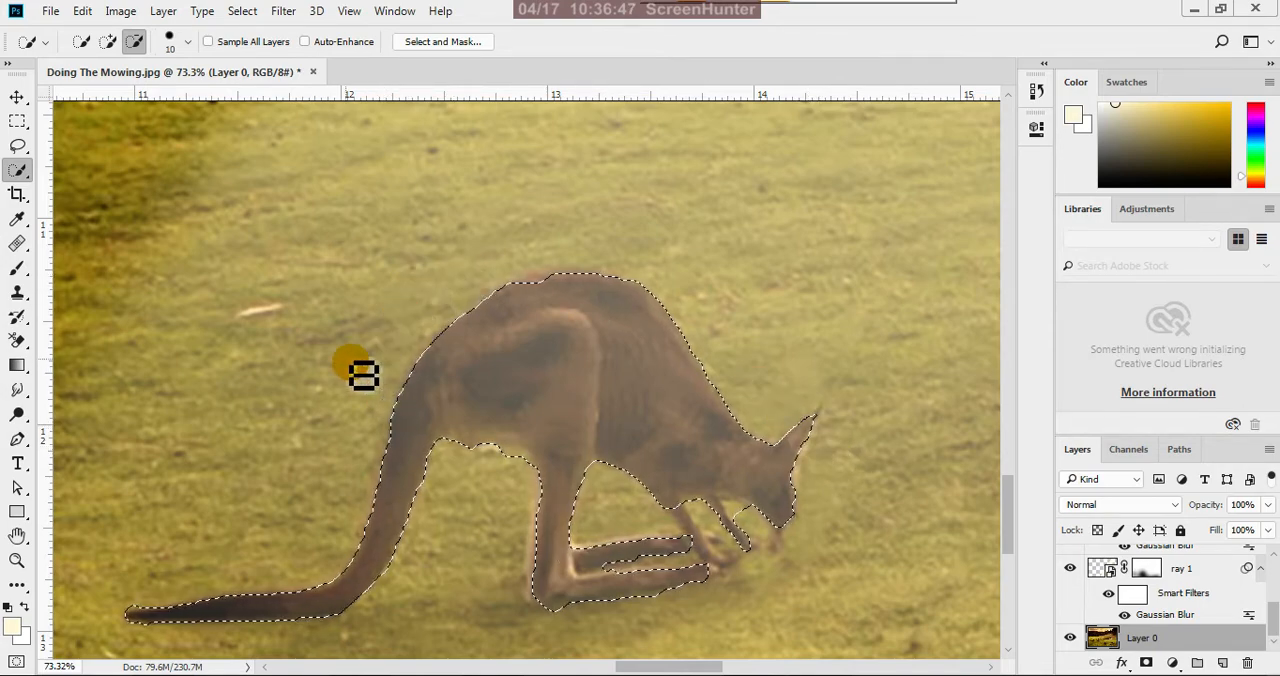
pyautogui.scroll(-3, 368, 365)
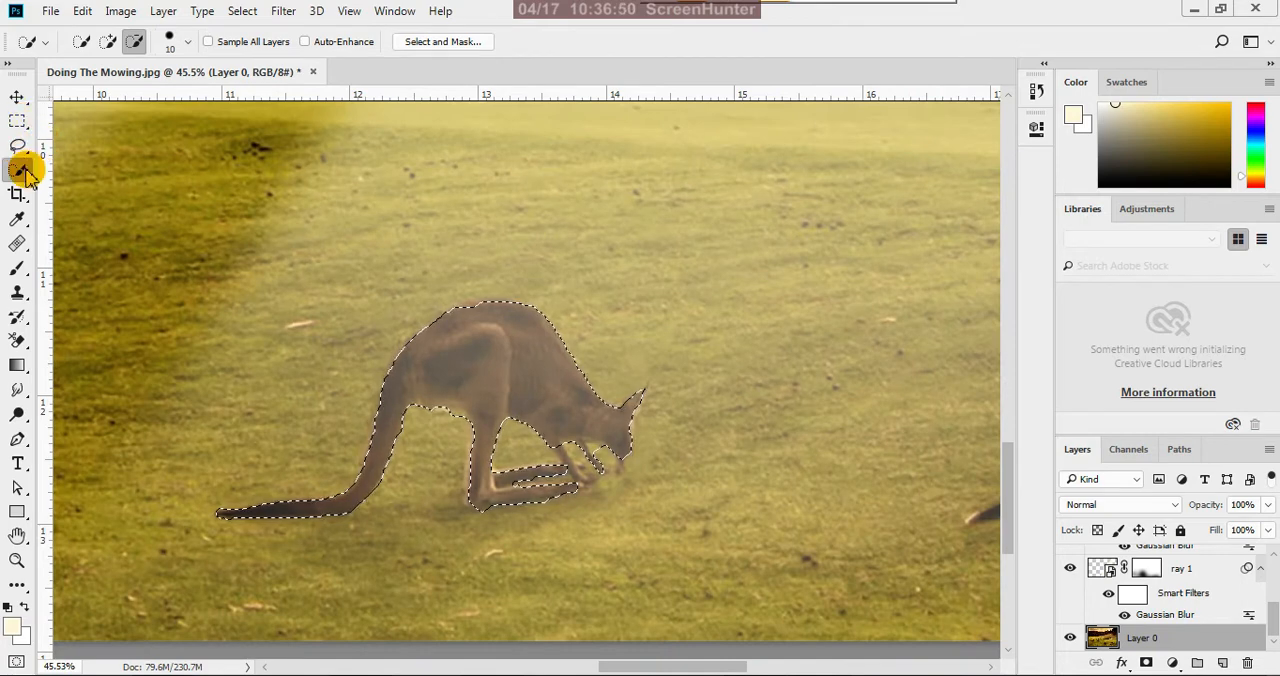
# Add a blank layer above Layer 0 and a Brightness/Contrast adjustment layer masked to the kangaroo selection
pyautogui.click(17, 97)
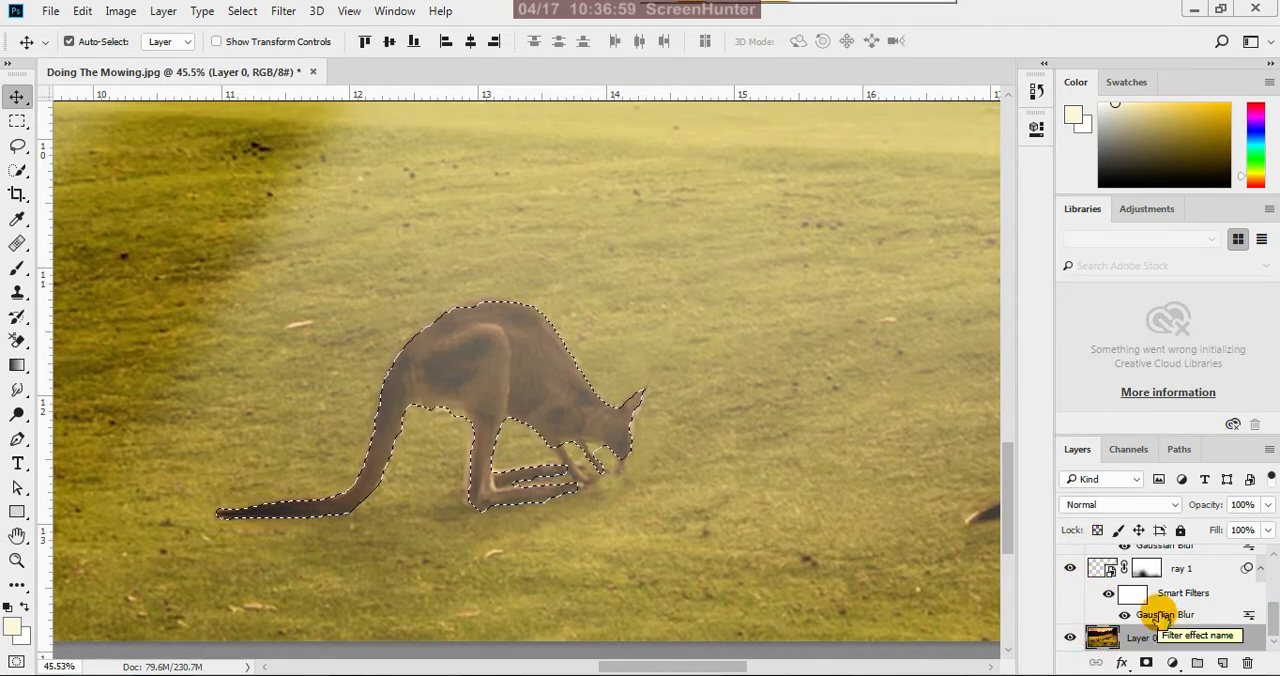
pyautogui.click(1223, 665)
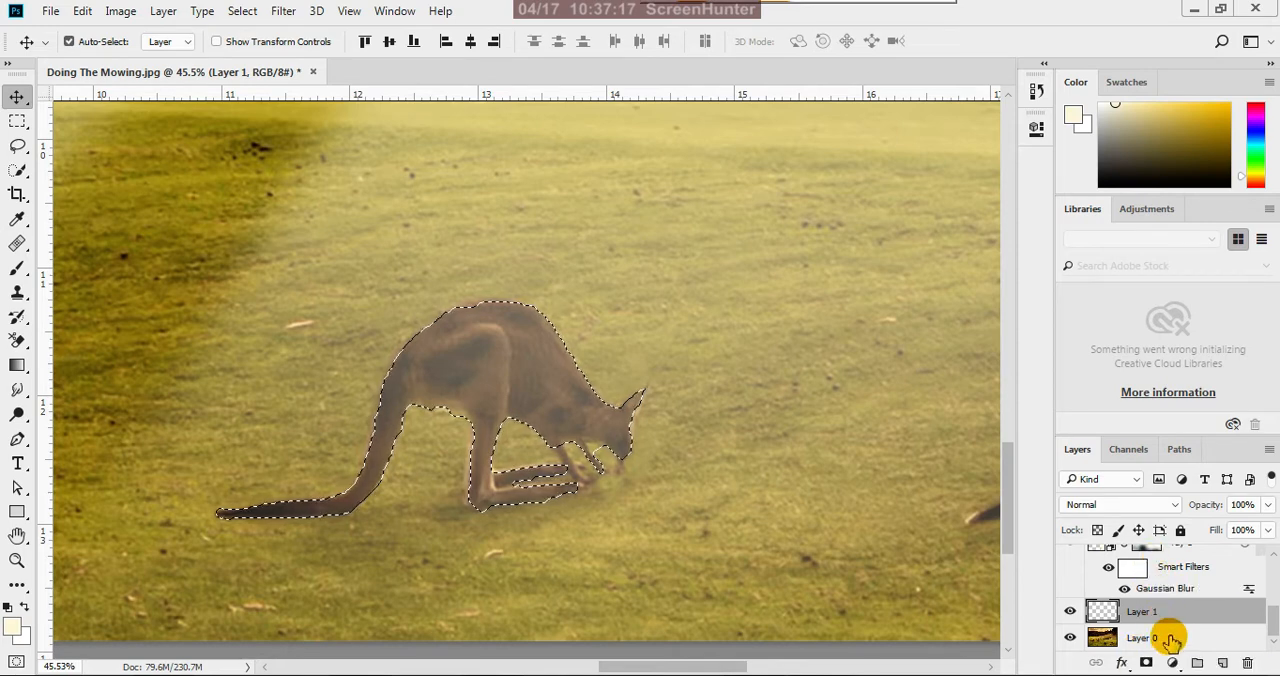
pyautogui.click(1174, 664)
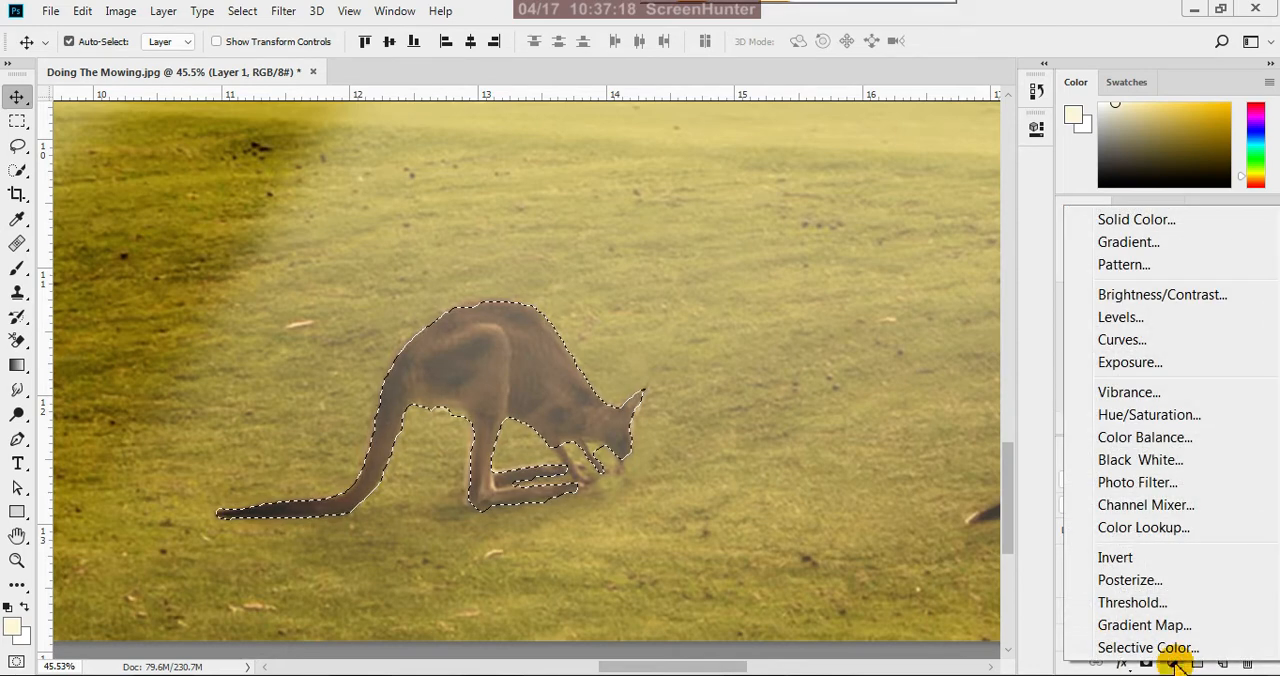
pyautogui.click(1205, 298)
# Set the kangaroo's Brightness/Contrast adjustment to brightness 68 and contrast 23, and close its settings
pyautogui.moveTo(880, 240); pyautogui.dragTo(929, 246)
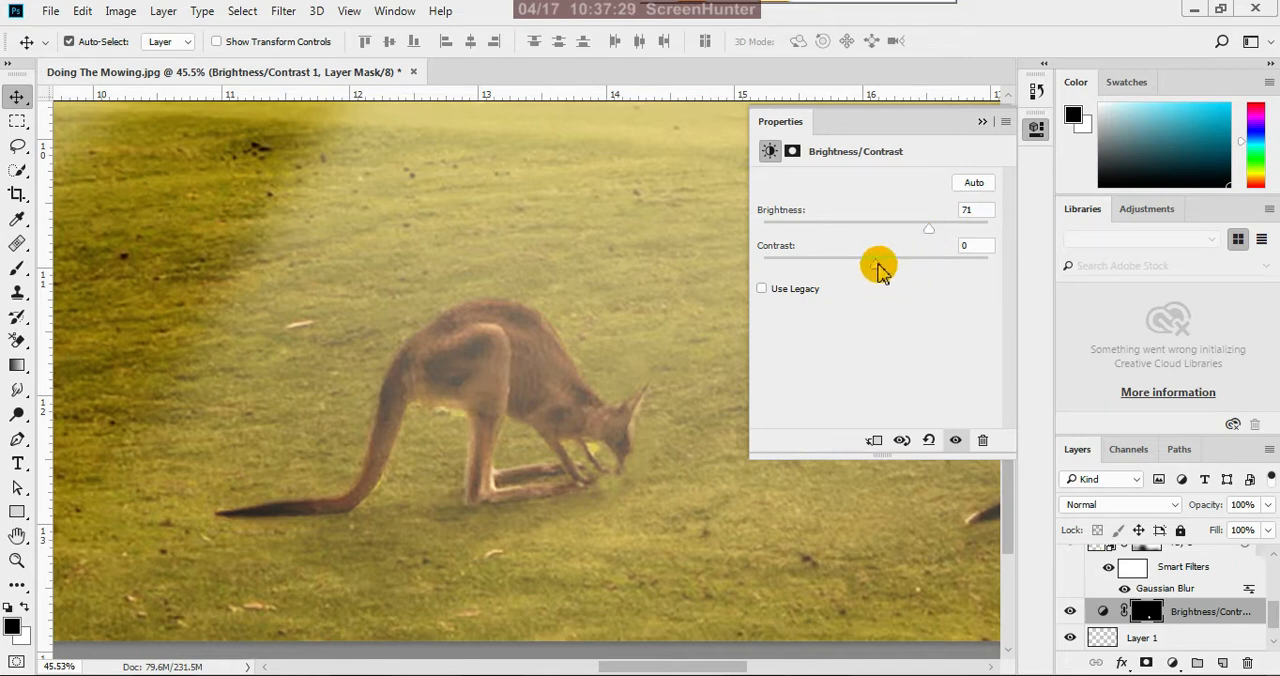
pyautogui.moveTo(880, 270); pyautogui.dragTo(903, 266)
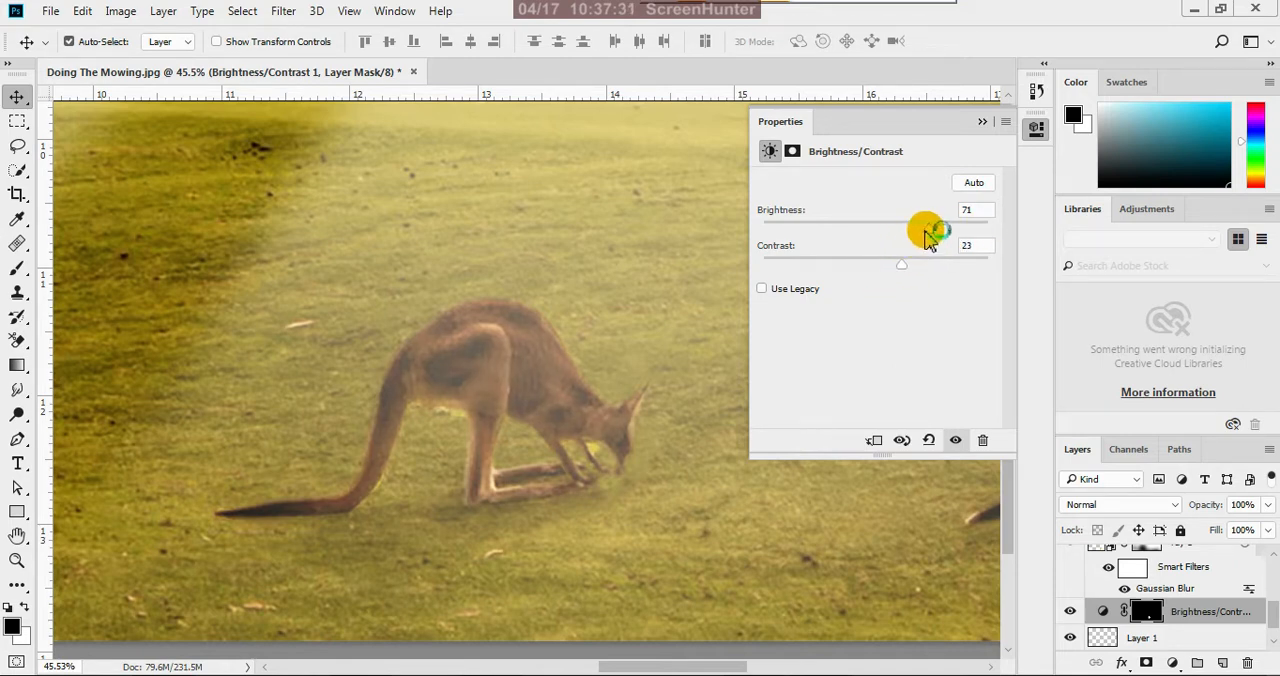
pyautogui.moveTo(931, 234); pyautogui.dragTo(927, 233)
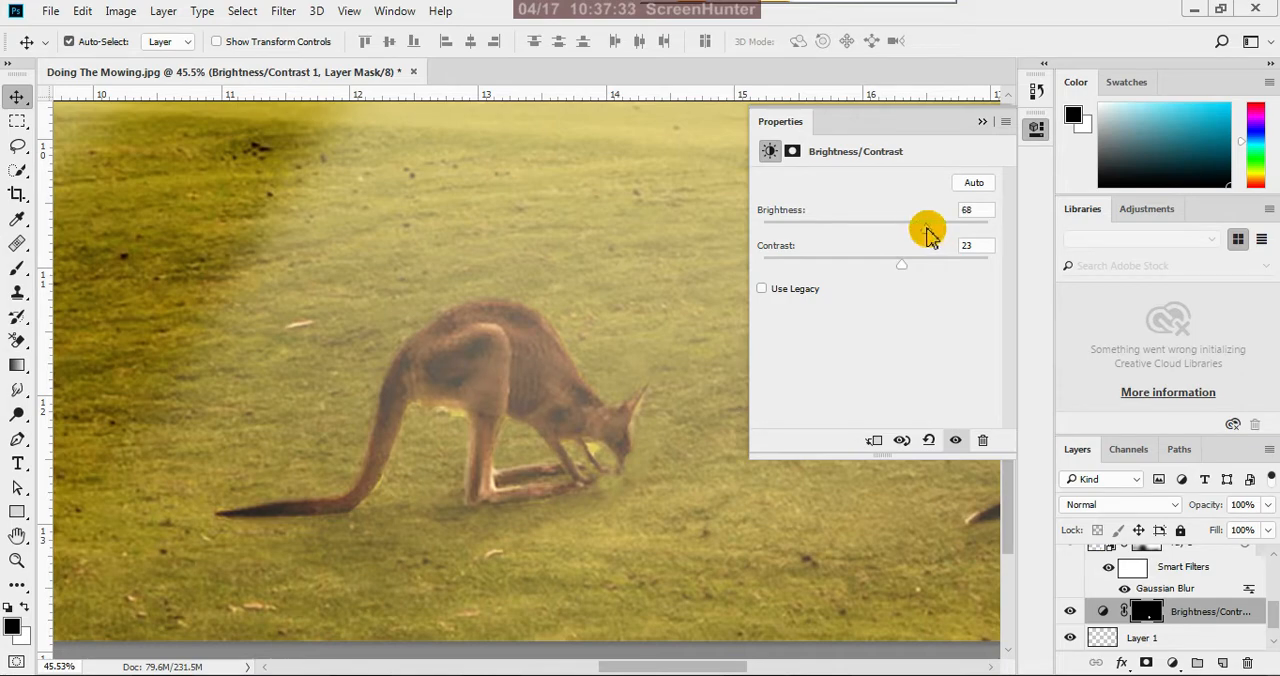
pyautogui.click(981, 122)
# Reload the kangaroo selection from the Brightness/Contrast mask and add a Color Balance adjustment layer limited to it
pyautogui.scroll(-10, 806, 406)
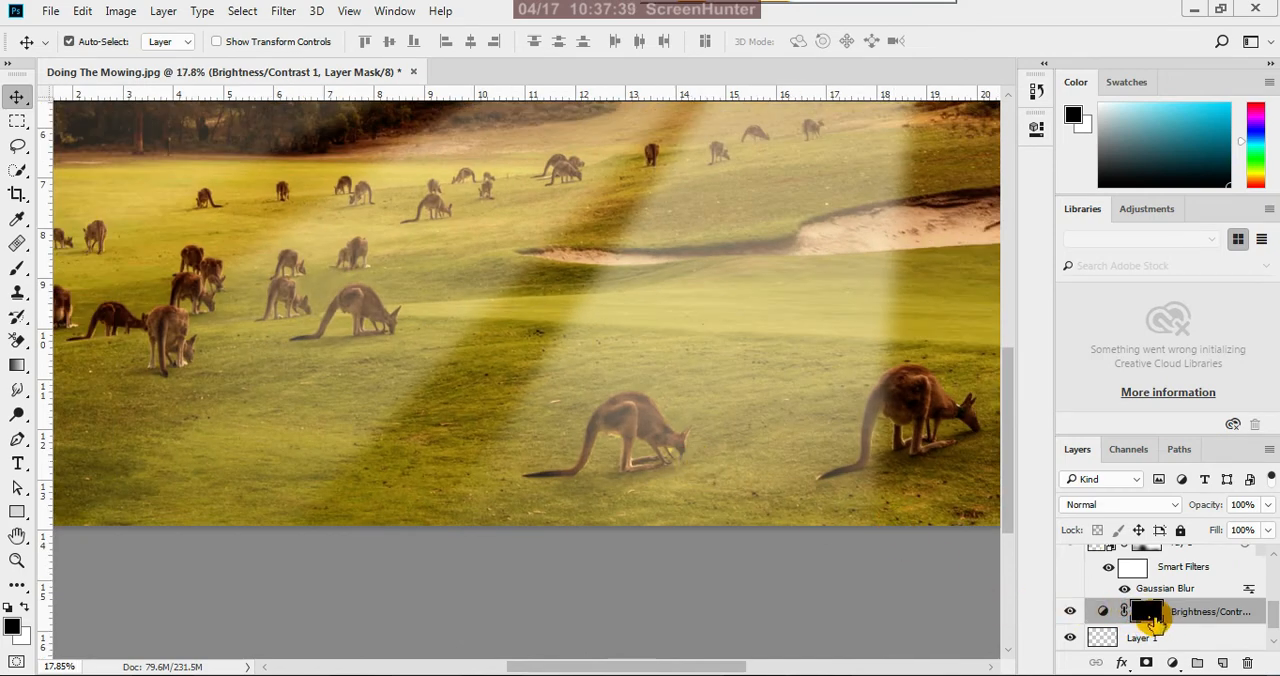
pyautogui.keyDown('ctrl'); pyautogui.click(1148, 615); pyautogui.keyUp('ctrl')
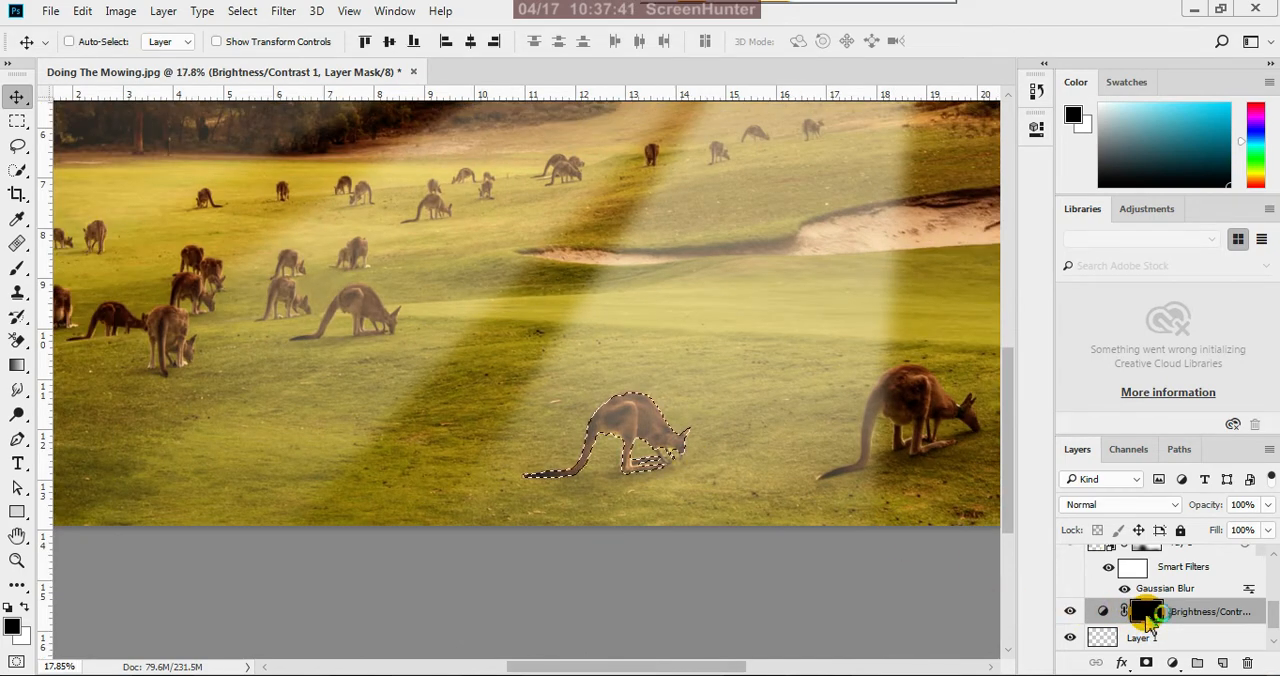
pyautogui.click(1173, 662)
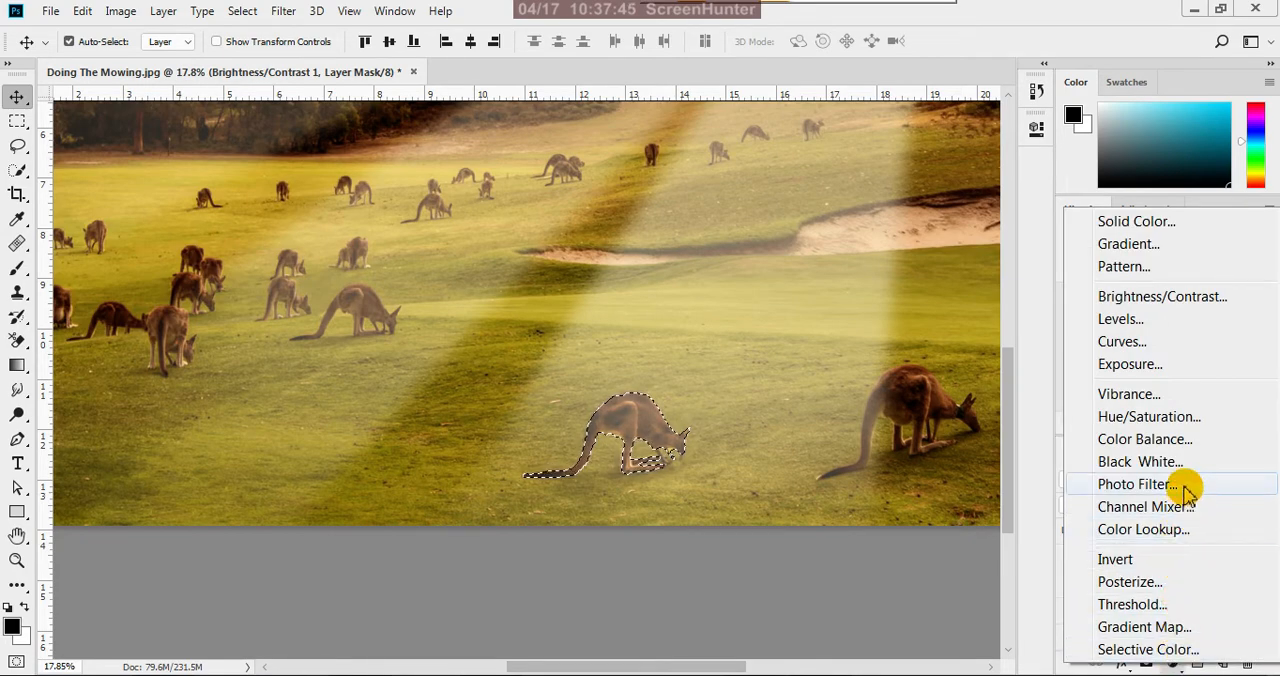
pyautogui.click(1150, 439)
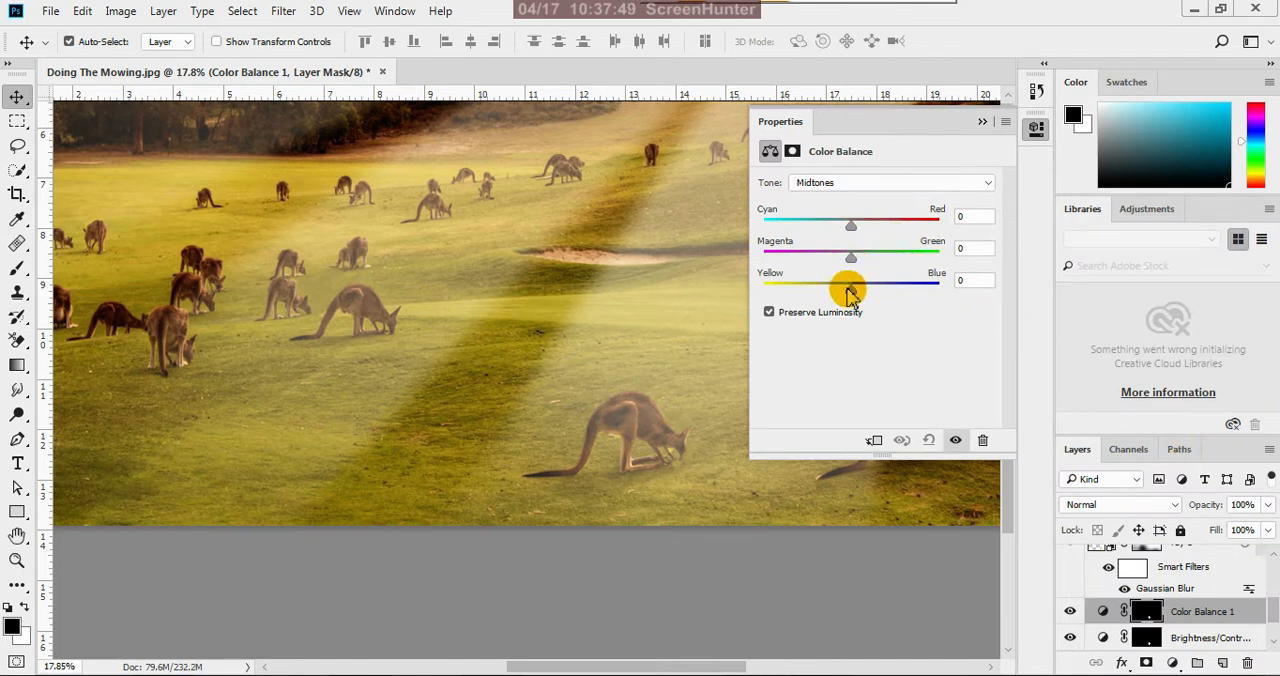
# Set the kangaroo's midtone Color Balance to +53 red and -36 yellow, close the settings and deselect the layer
pyautogui.moveTo(853, 295)
pyautogui.mouseDown()
pyautogui.moveTo(829, 288)
pyautogui.moveTo(836, 297)
pyautogui.mouseUp()
pyautogui.moveTo(849, 226); pyautogui.dragTo(905, 320)
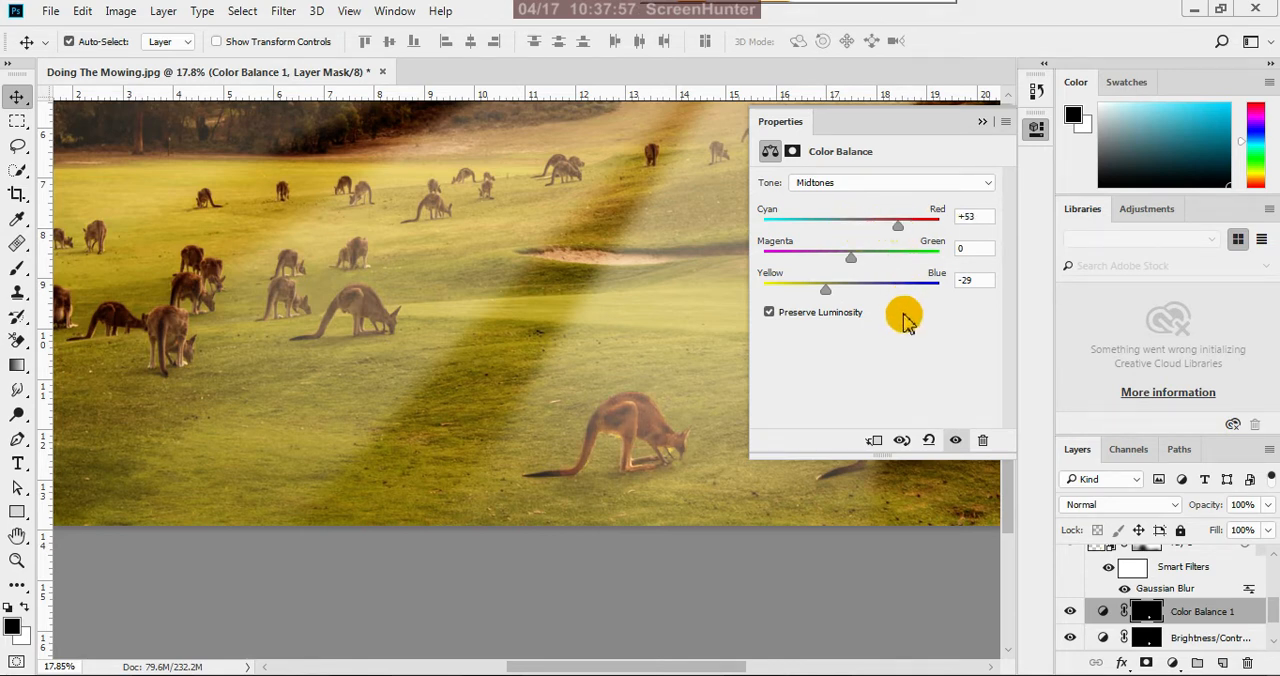
pyautogui.moveTo(826, 289); pyautogui.dragTo(820, 295)
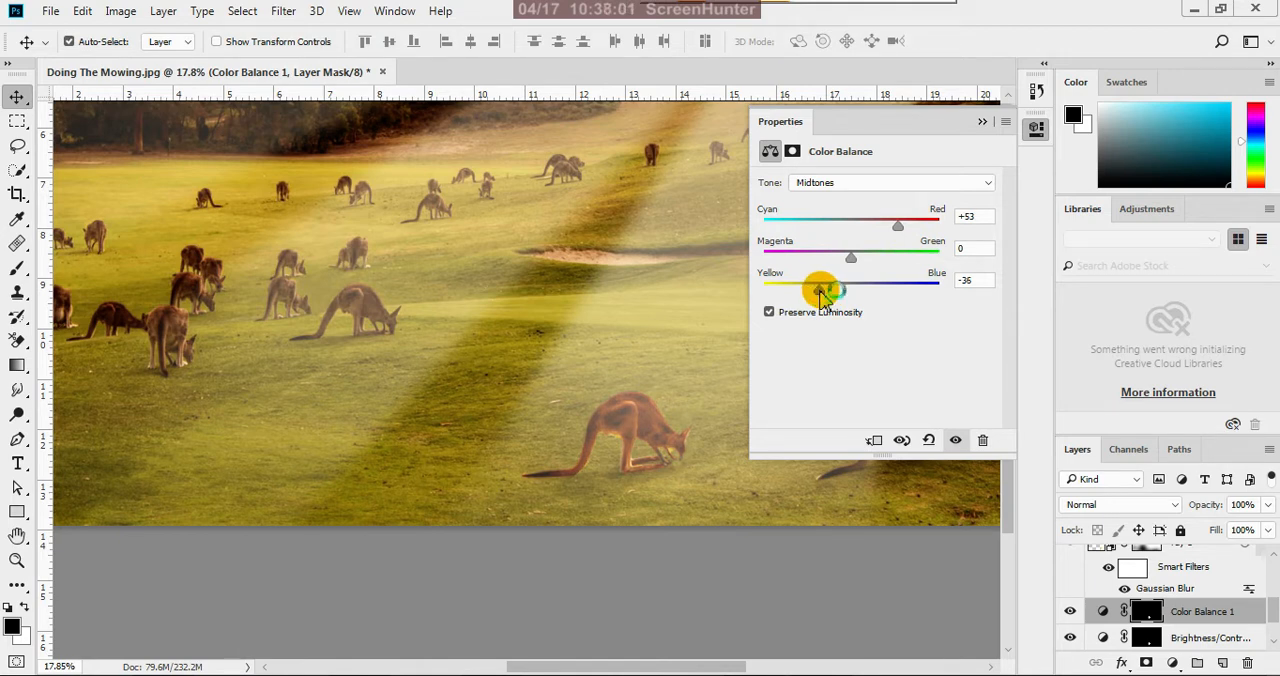
pyautogui.click(983, 122)
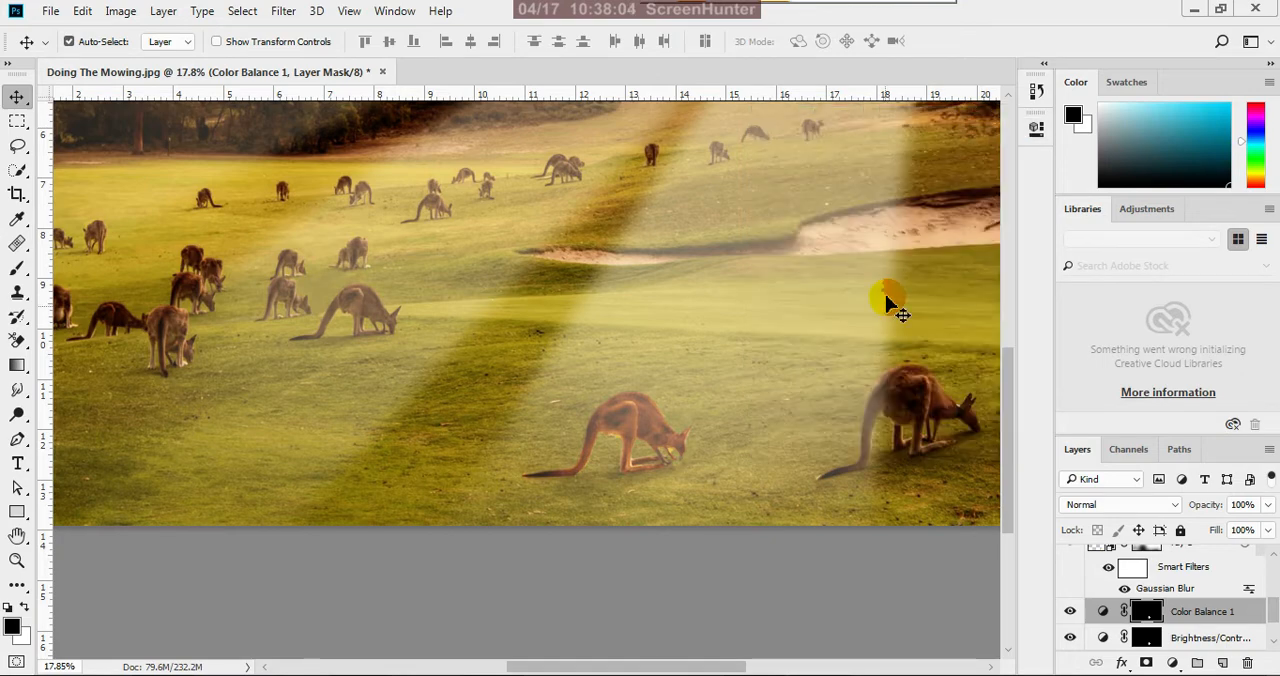
pyautogui.click(823, 557)
# Examine how the brightened, warmer kangaroo blends with the light rays, both closer up and in the whole image
pyautogui.hotkey('ctrl', '0')
pyautogui.scroll(-1, 703, 487)
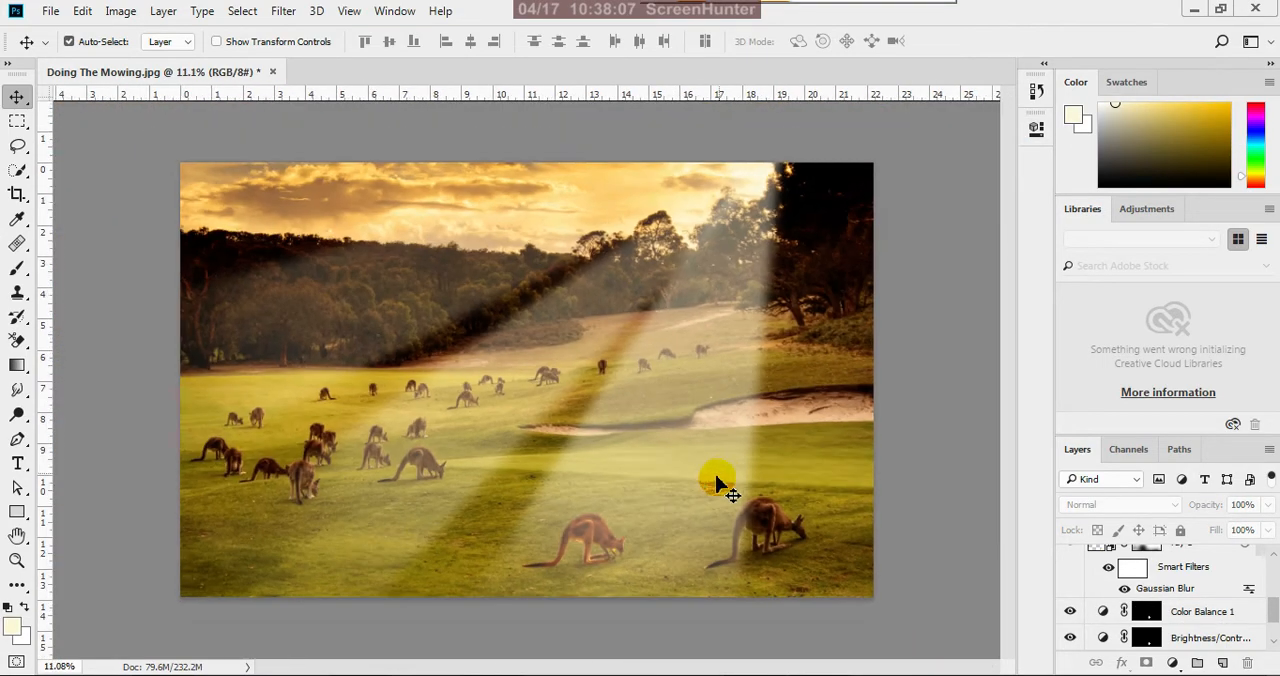
pyautogui.scroll(-1, 709, 466)
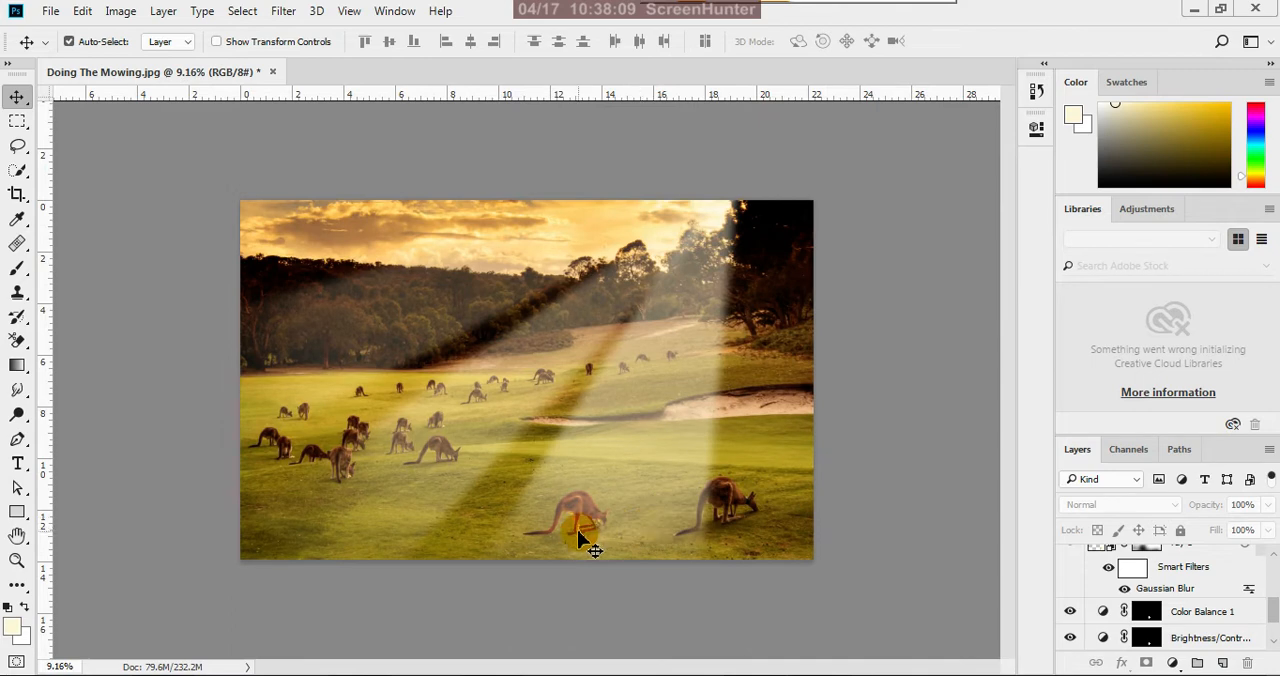
pyautogui.scroll(1, 591, 549)
pyautogui.scroll(-2, 577, 563)
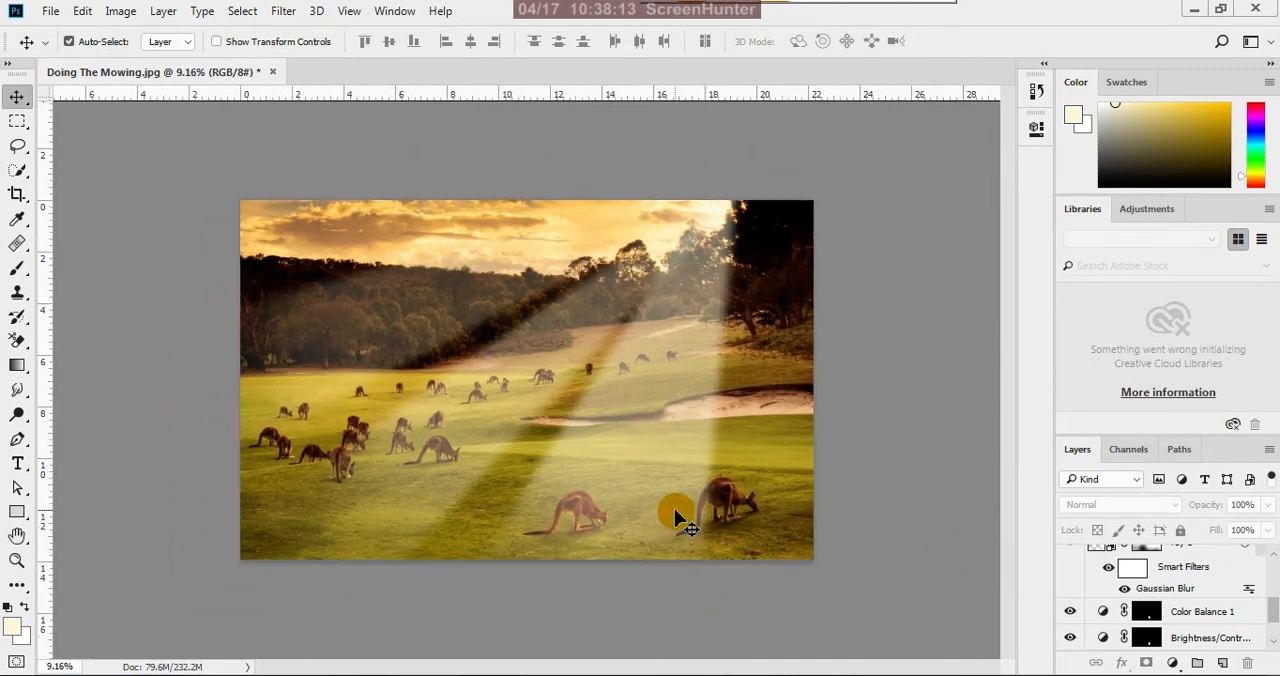
pyautogui.scroll(1, 577, 578)
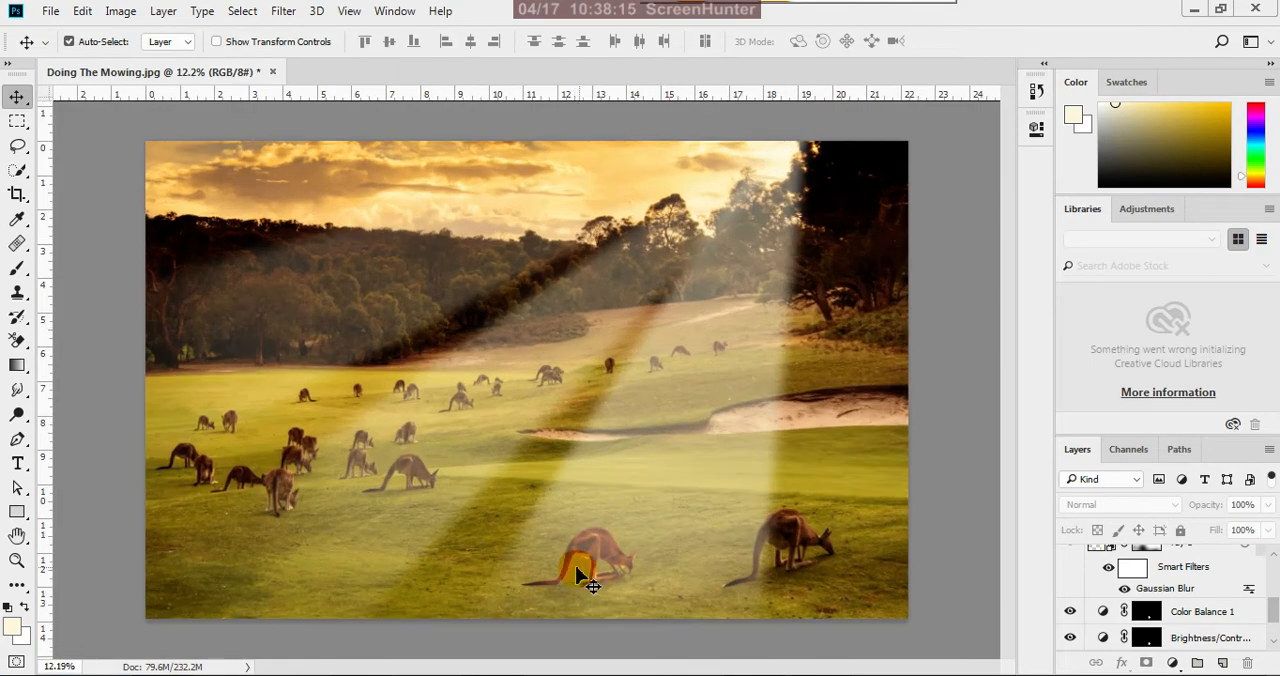
pyautogui.scroll(-1, 660, 425)
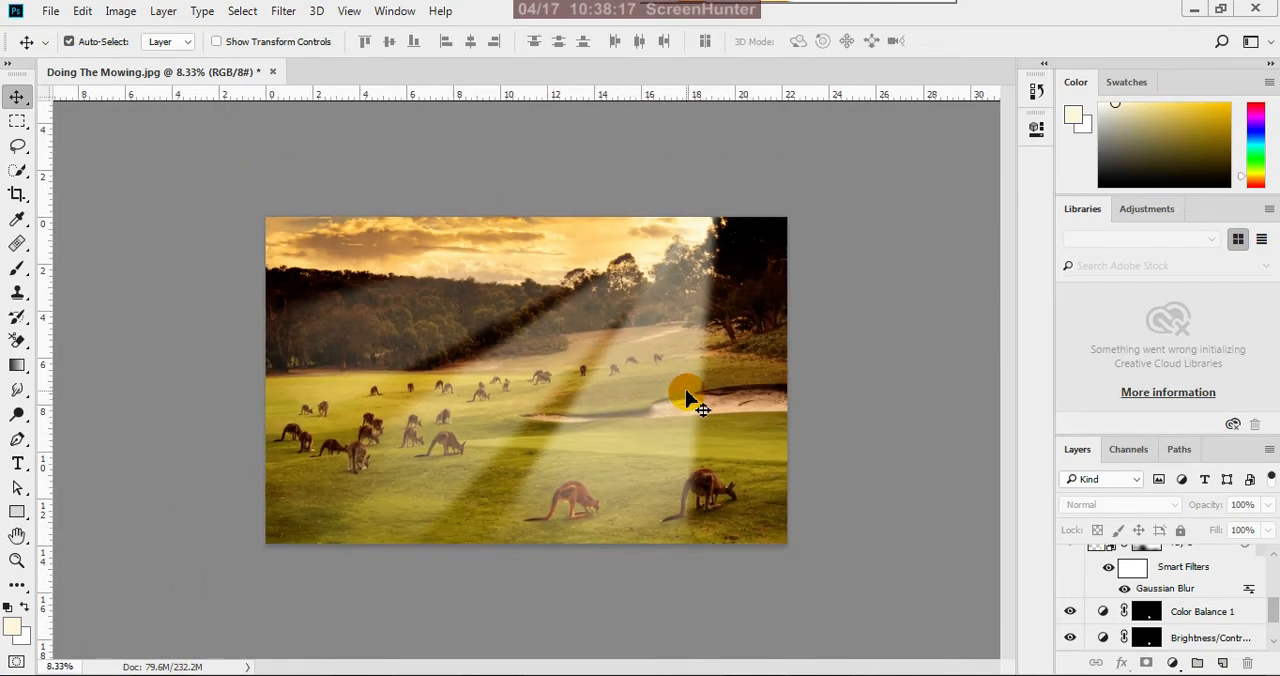
# Compare the lit kangaroo with its darker neighbour at different magnifications, and review its adjustment layers above Layer 0
pyautogui.scroll(1, 528, 555)
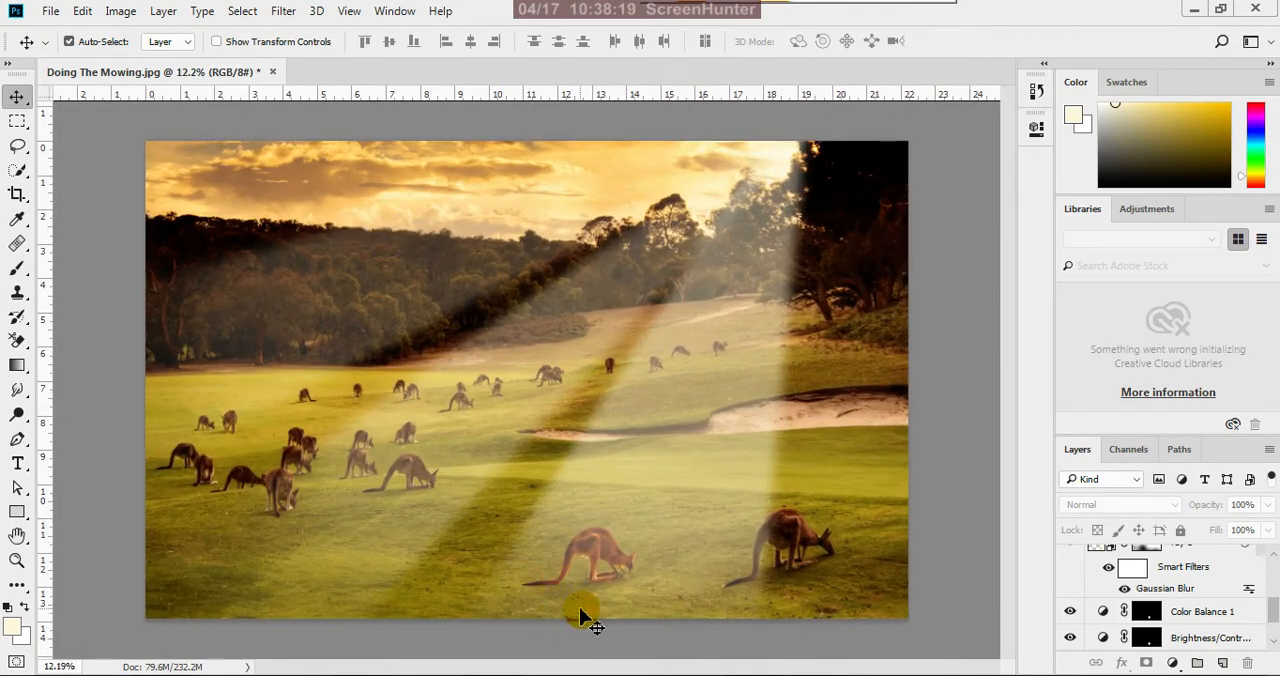
pyautogui.scroll(1, 590, 605)
pyautogui.scroll(-1, 654, 515)
pyautogui.scroll(-1, 731, 480)
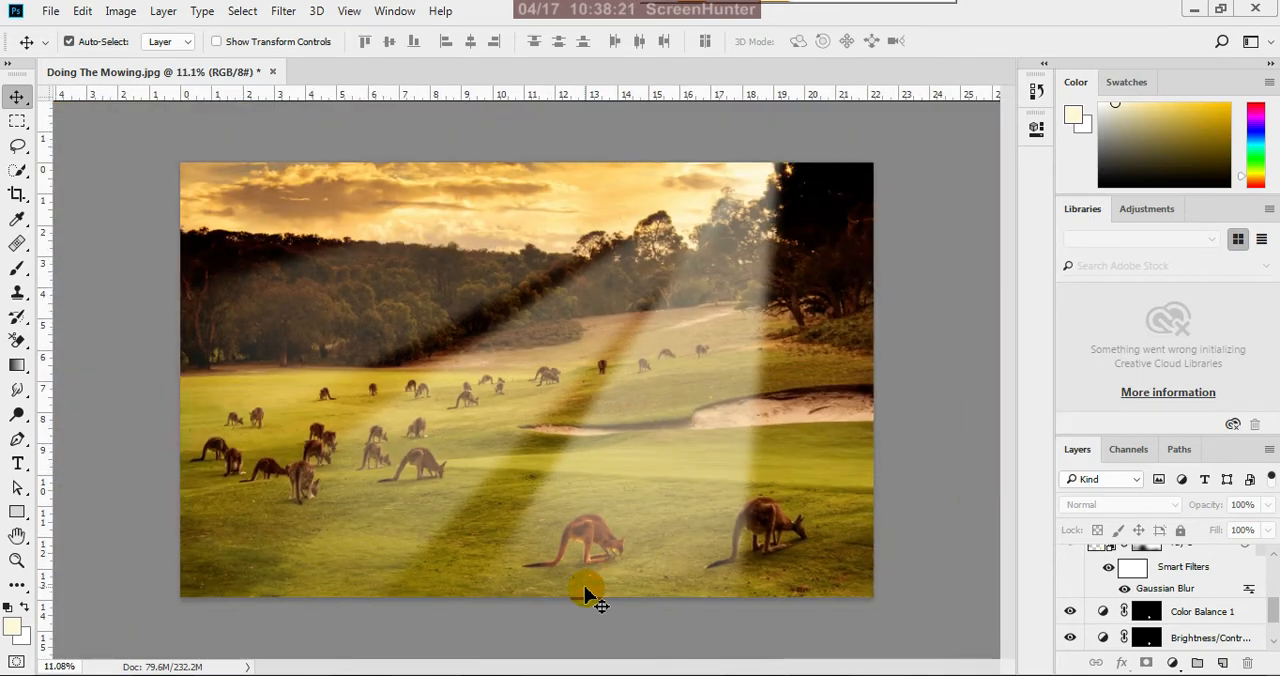
pyautogui.scroll(1, 600, 582)
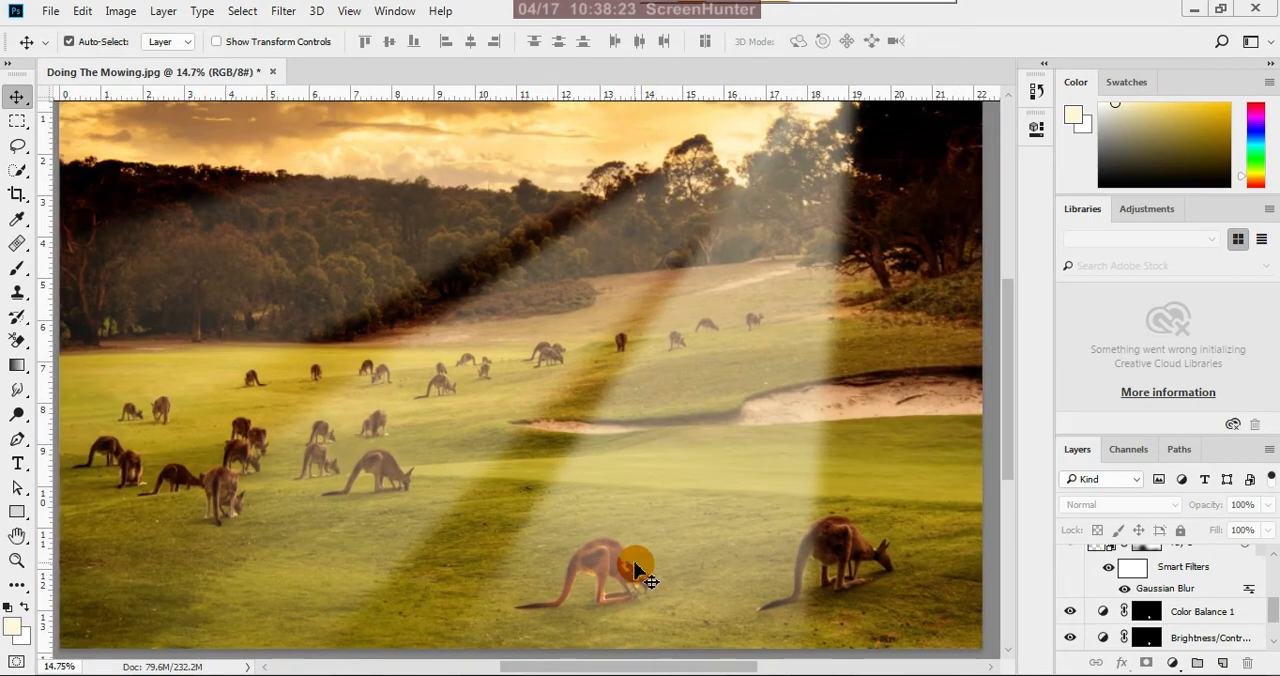
pyautogui.scroll(-1, 729, 509)
pyautogui.scroll(1, 558, 612)
pyautogui.scroll(1, 556, 614)
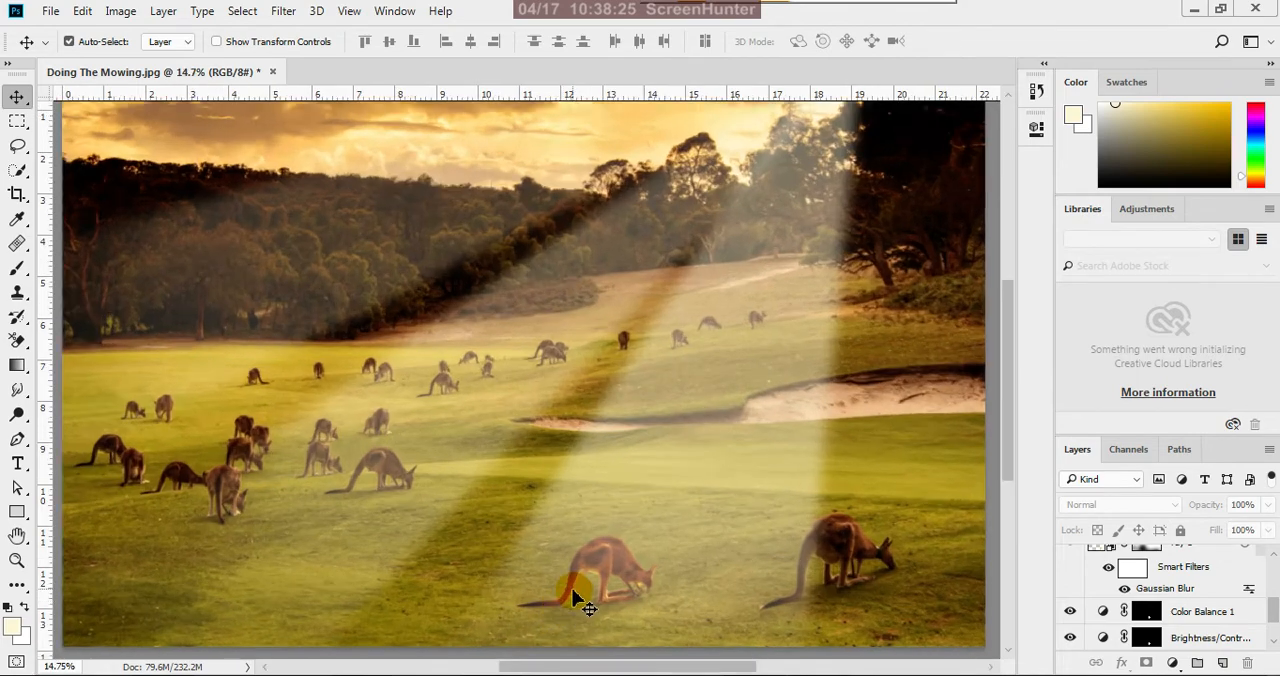
pyautogui.scroll(-1, 735, 475)
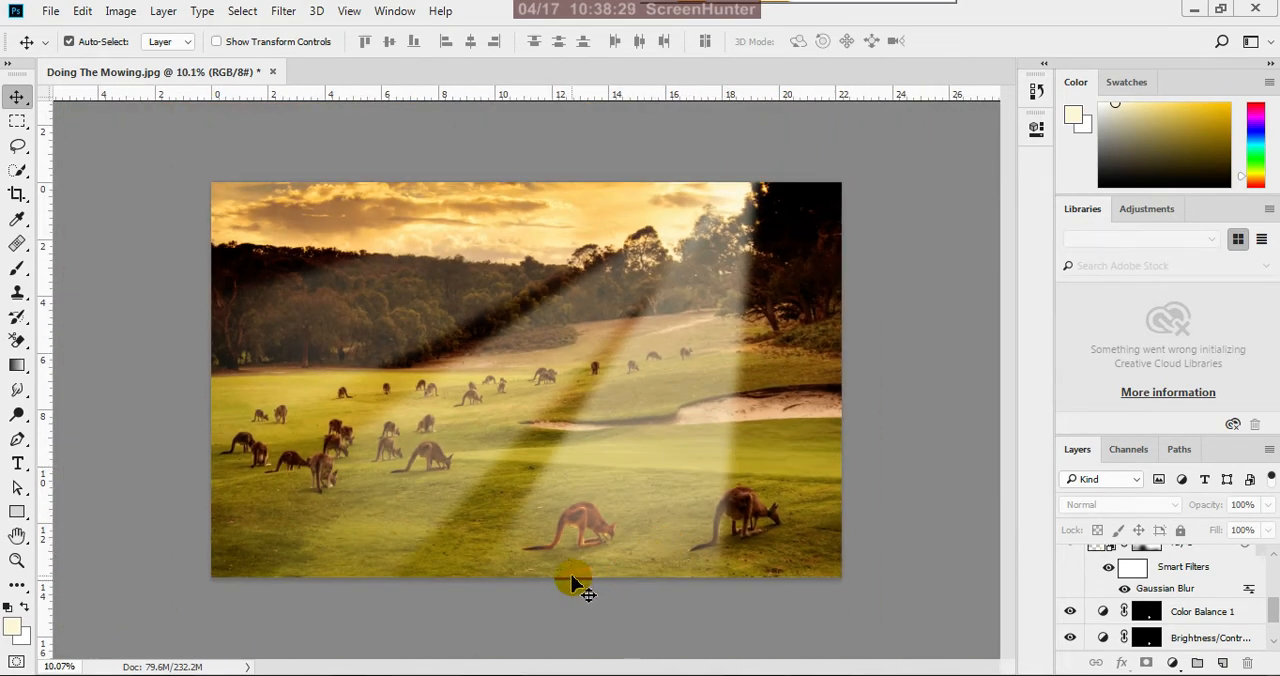
pyautogui.scroll(2, 562, 577)
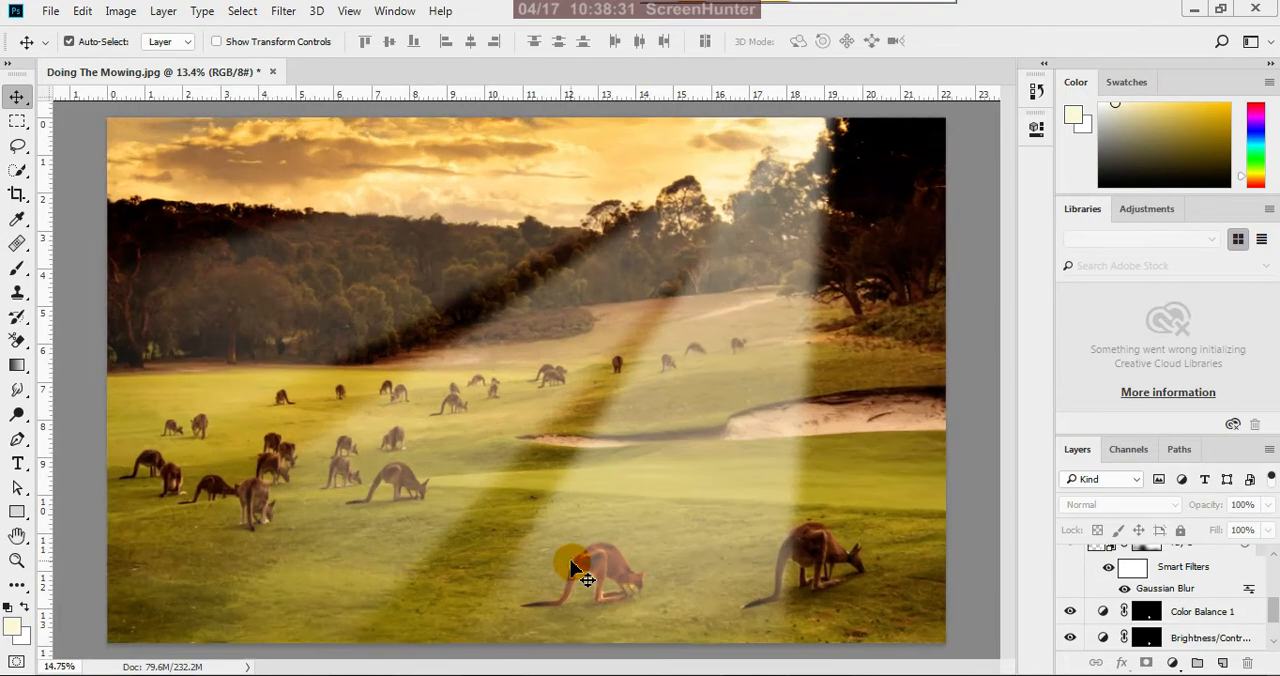
pyautogui.scroll(-2, 706, 542)
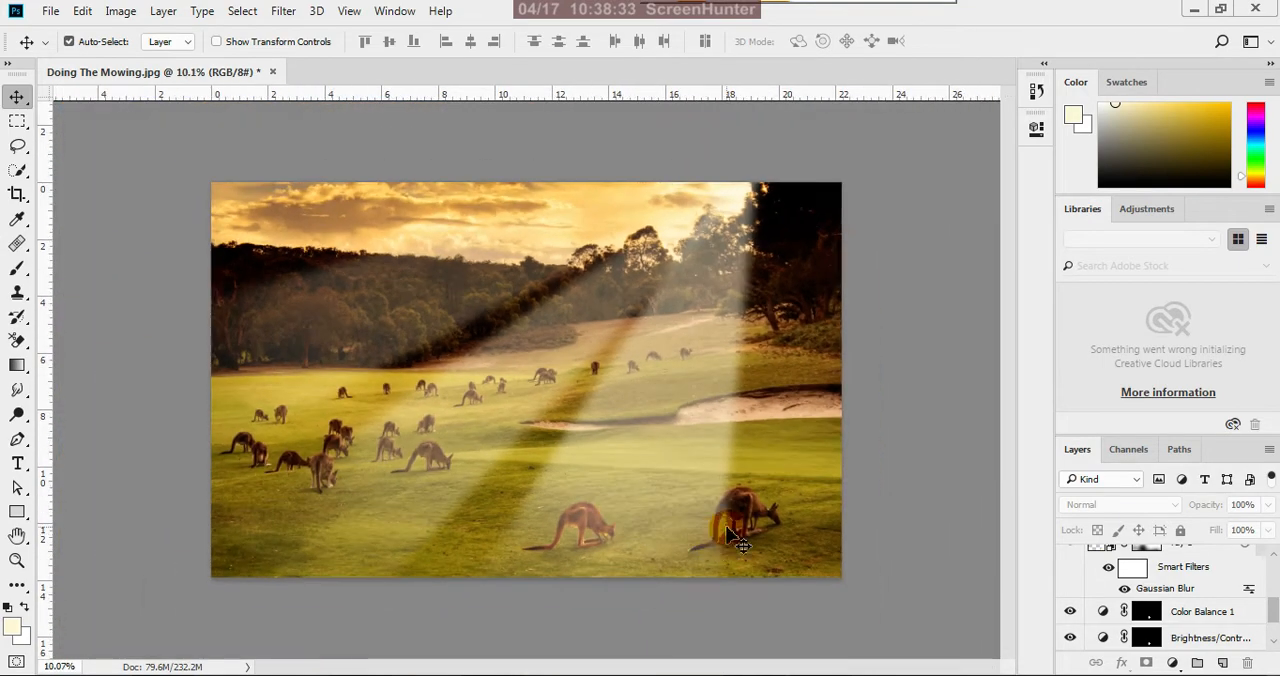
pyautogui.scroll(2, 712, 530)
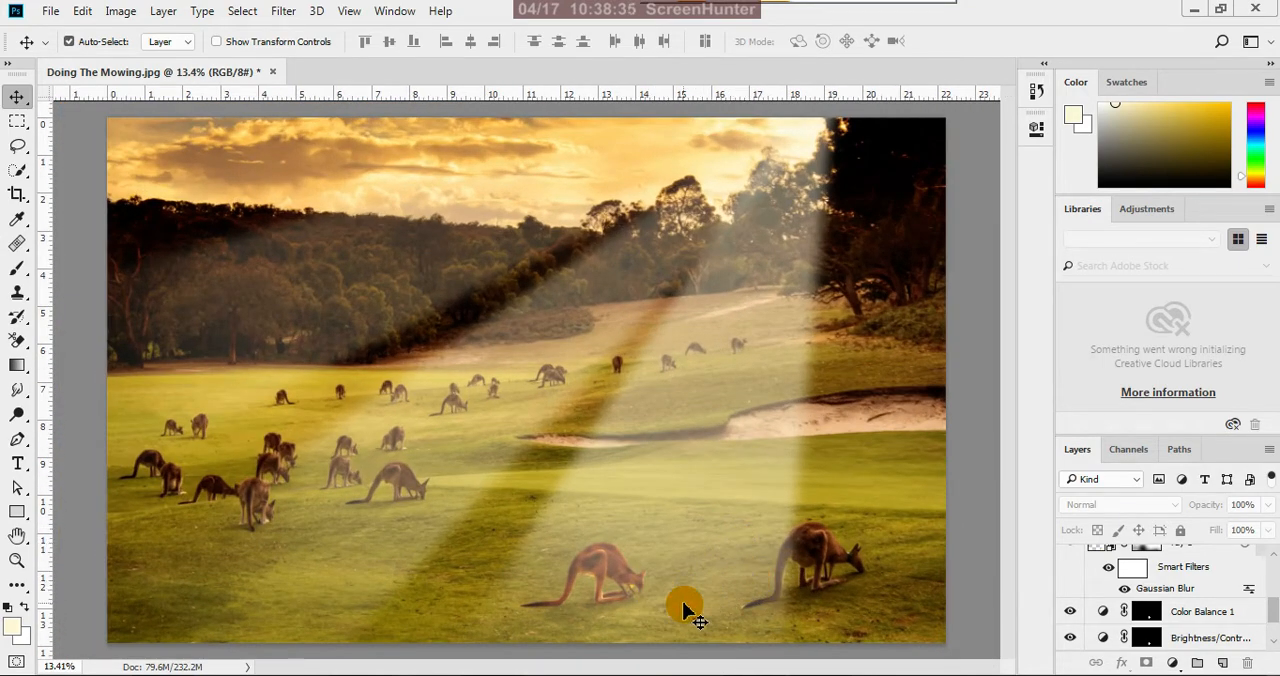
pyautogui.scroll(-2, 690, 598)
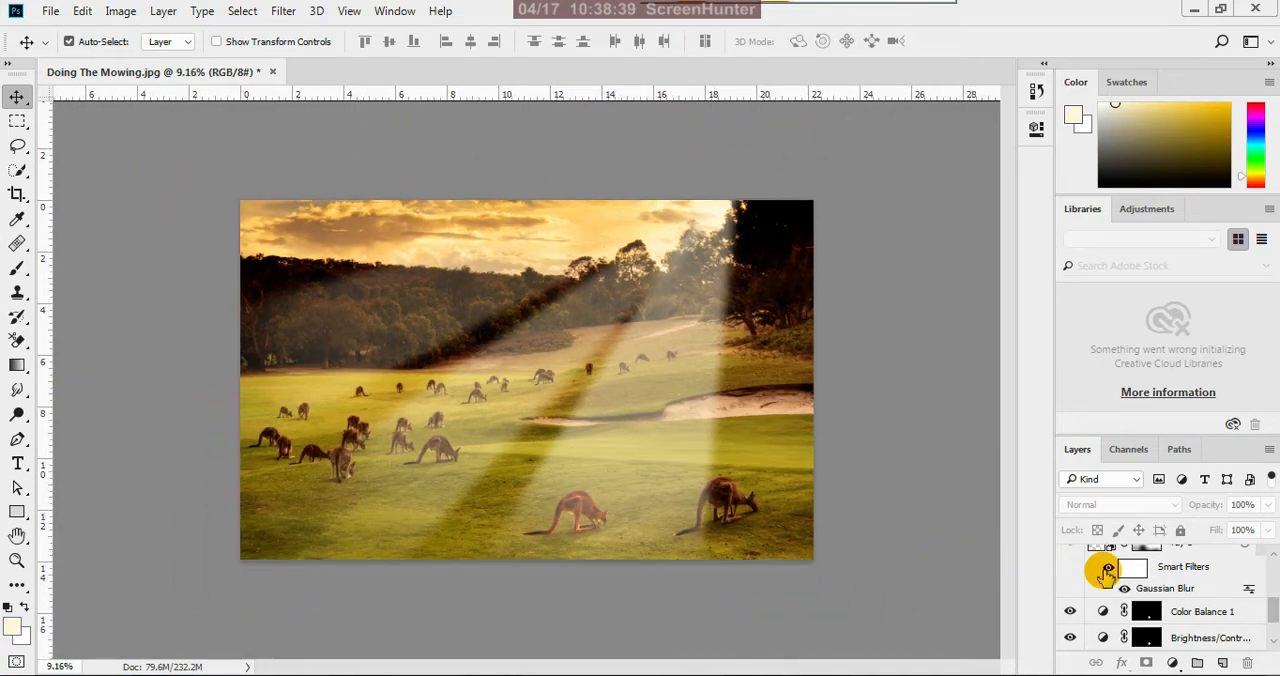
pyautogui.scroll(-3, 1272, 592)
pyautogui.moveTo(1274, 605); pyautogui.dragTo(1275, 629)
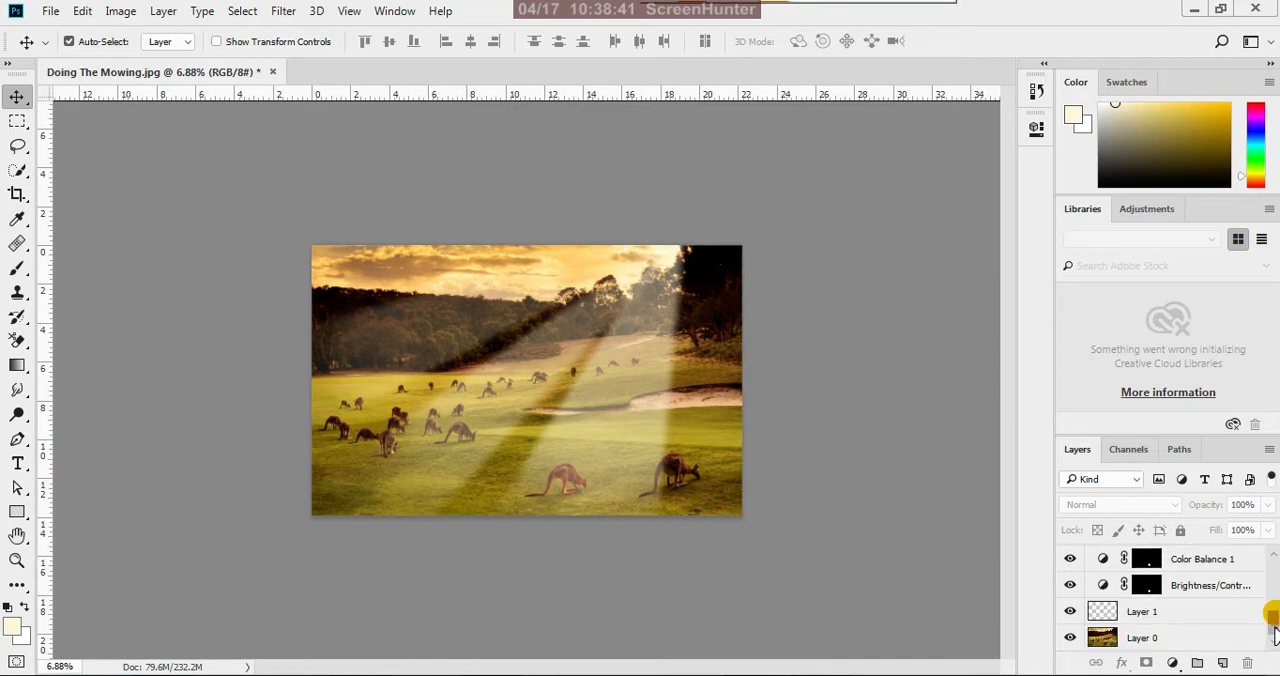
pyautogui.scroll(1, 666, 522)
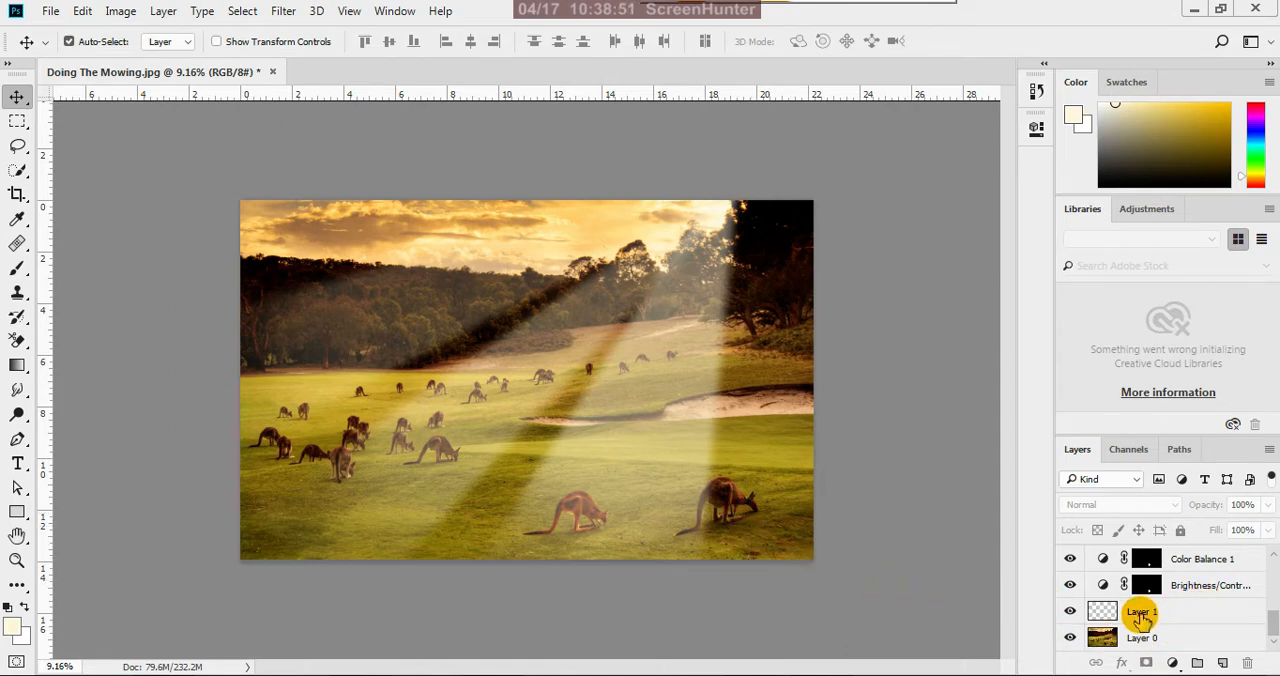
pyautogui.click(1076, 567)
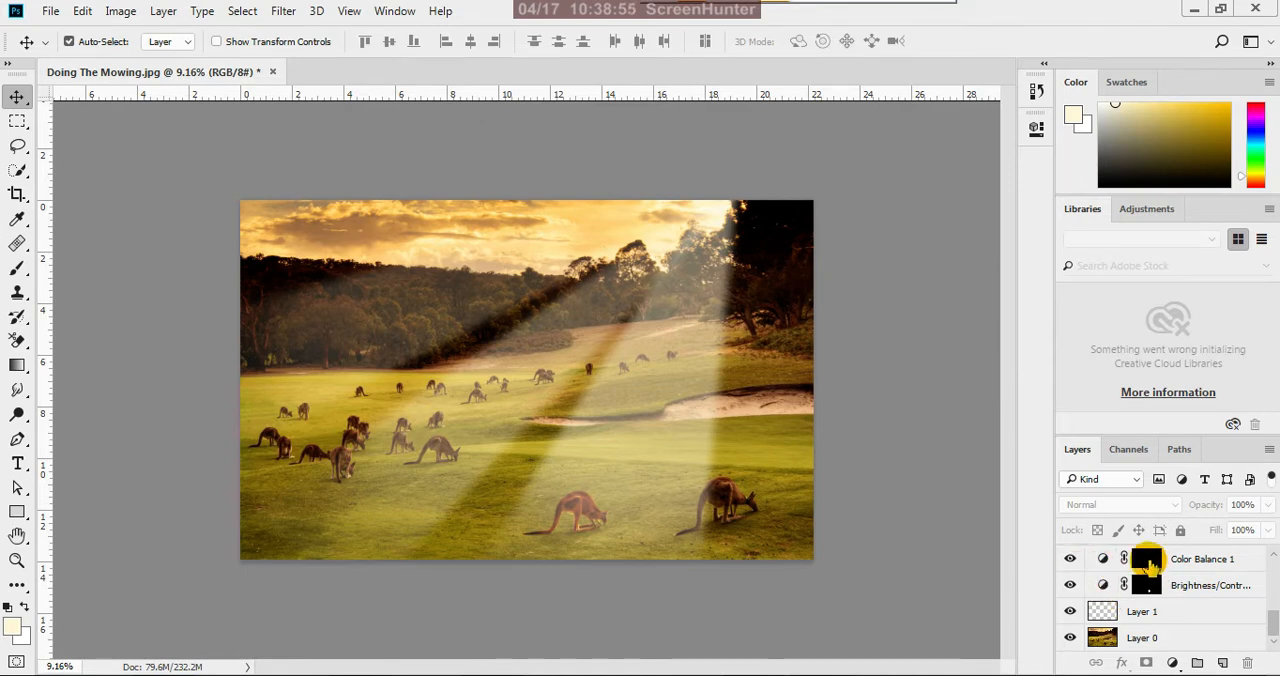
pyautogui.scroll(5, 731, 560)
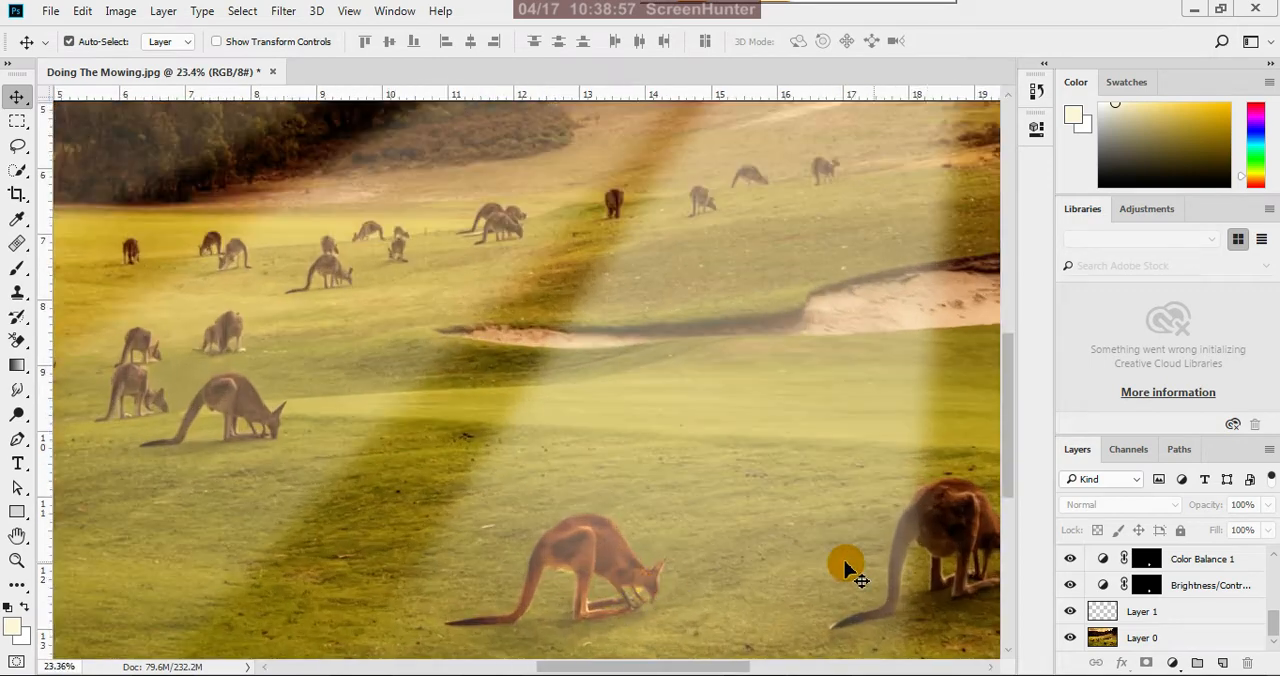
pyautogui.keyDown('ctrl'); pyautogui.click(1147, 566); pyautogui.keyUp('ctrl')
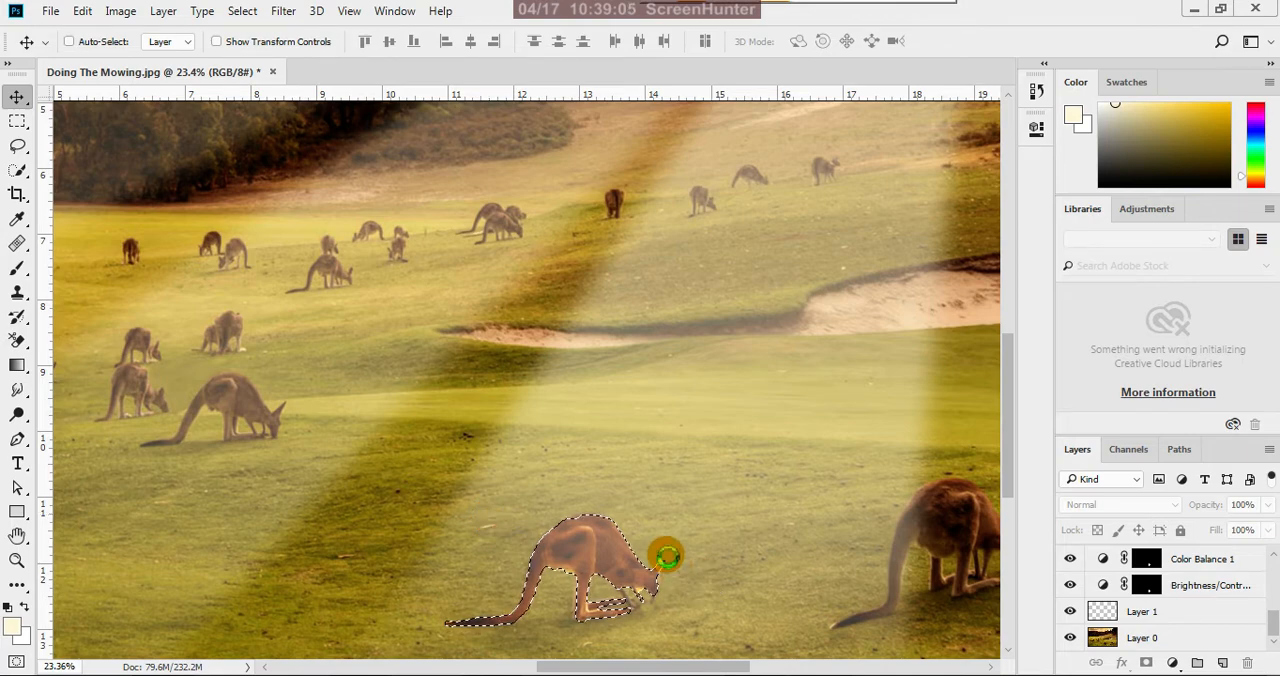
pyautogui.hotkey('ctrl', 'shift', 's')
pyautogui.write('d')
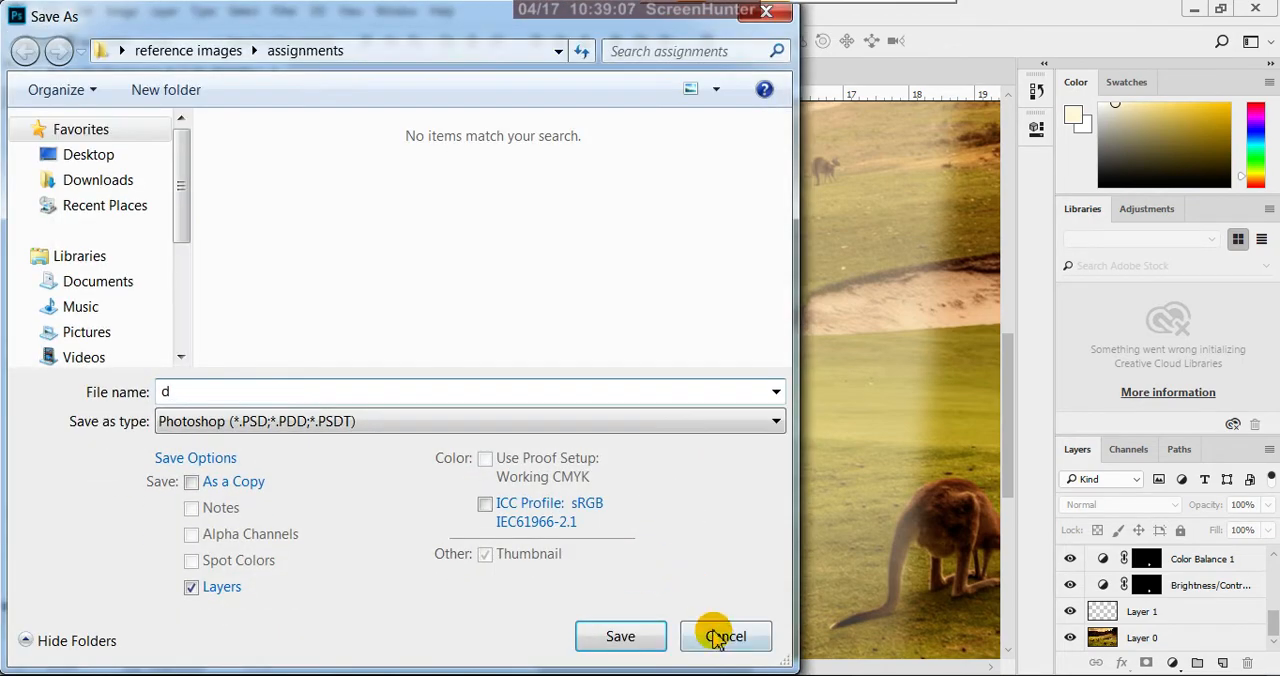
pyautogui.click(717, 637)
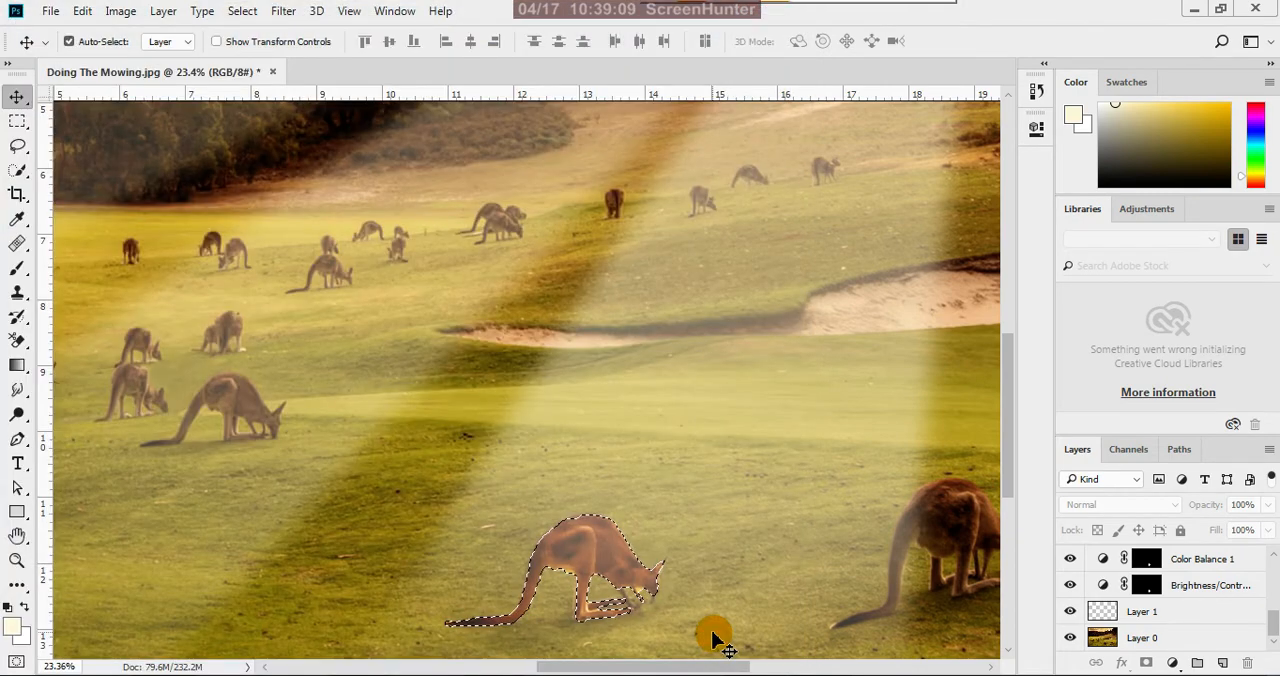
pyautogui.hotkey('ctrl', 'd')
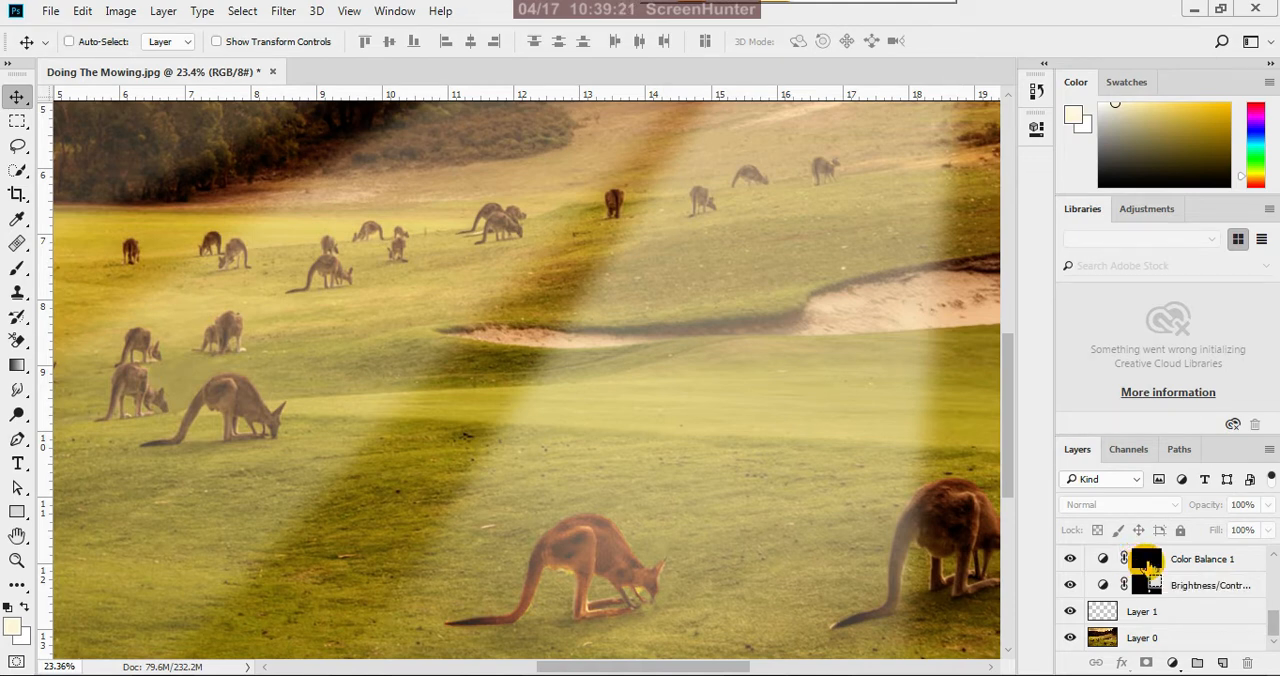
# Load the kangaroo's outline as a selection from the Color Balance 1 mask and choose the Dodge tool
pyautogui.keyDown('ctrl'); pyautogui.click(1147, 562); pyautogui.keyUp('ctrl')
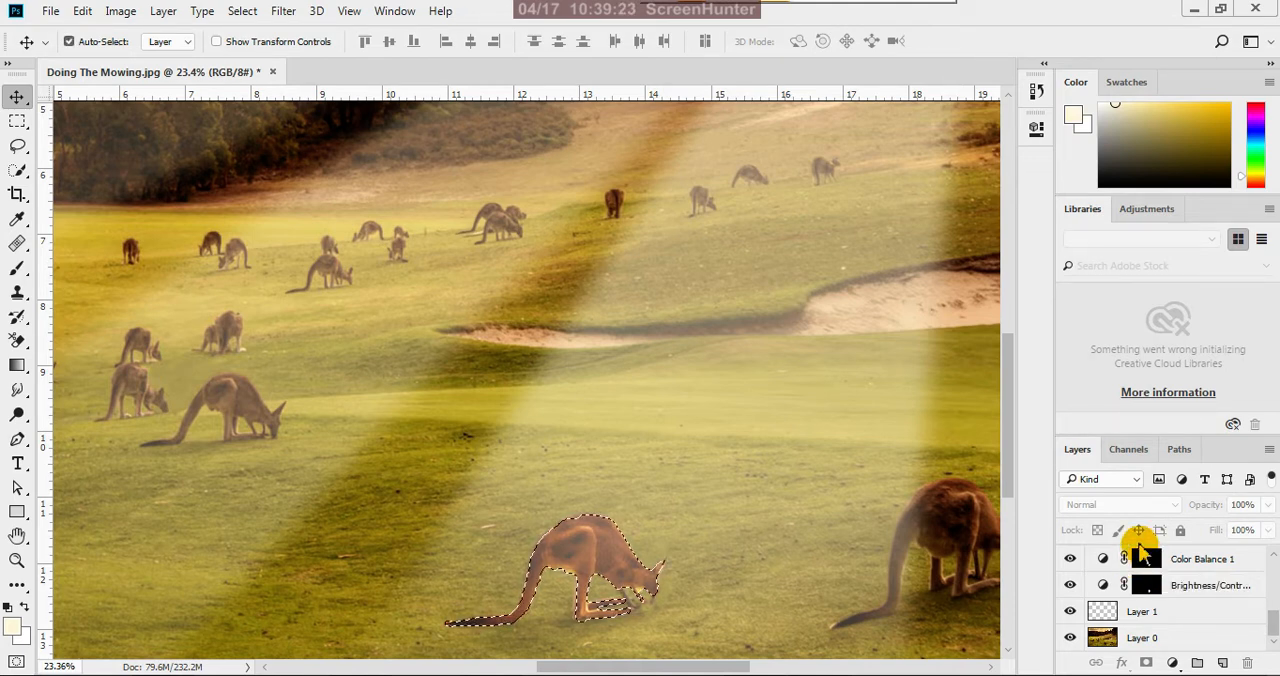
pyautogui.scroll(-2, 685, 446)
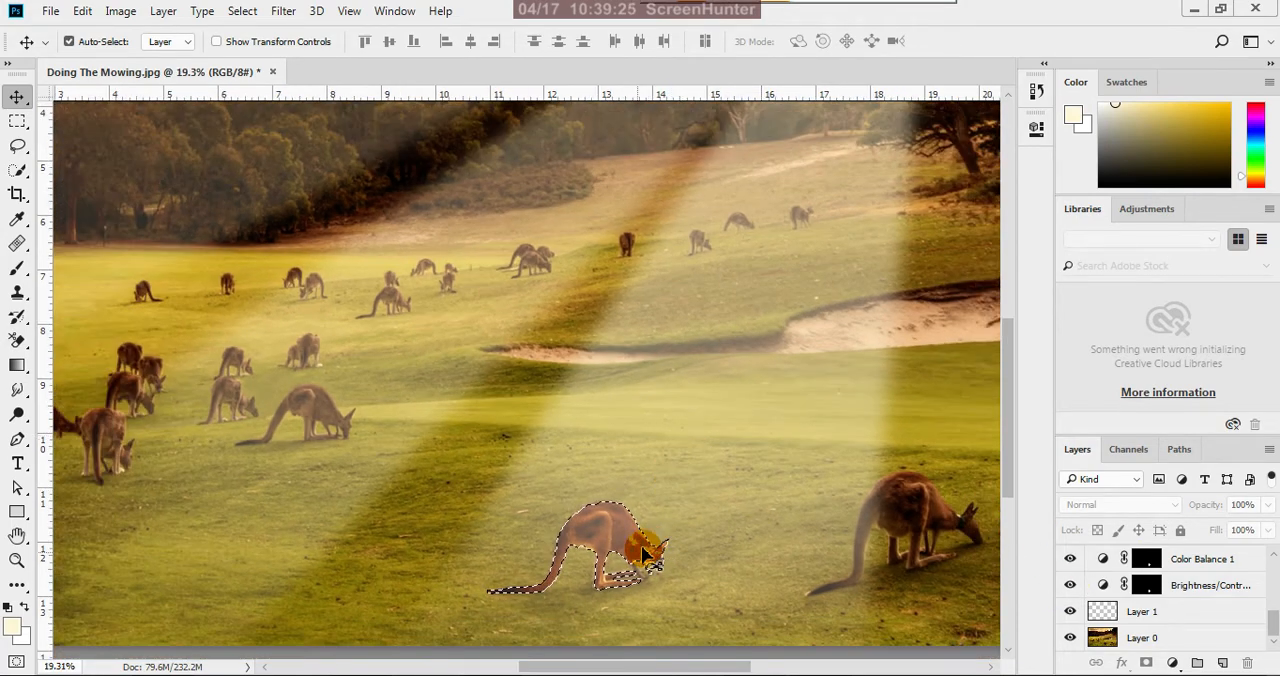
pyautogui.scroll(2, 608, 580)
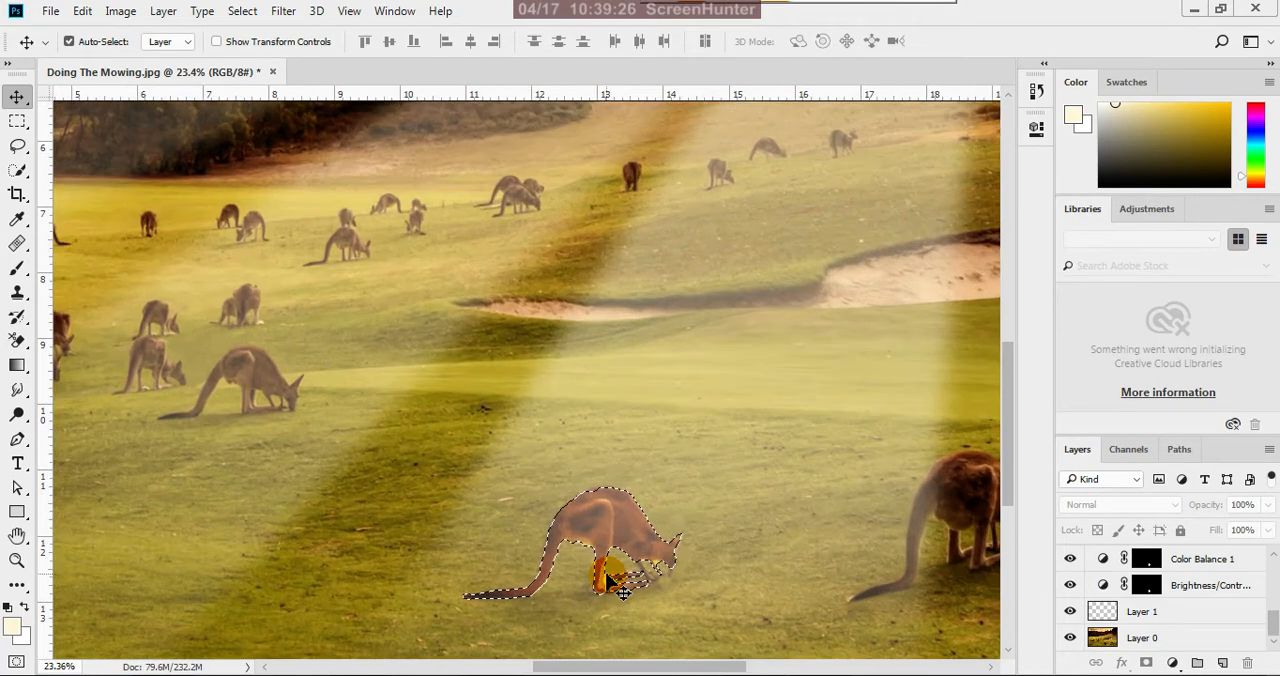
pyautogui.click(19, 414)
pyautogui.rightClick(19, 414)
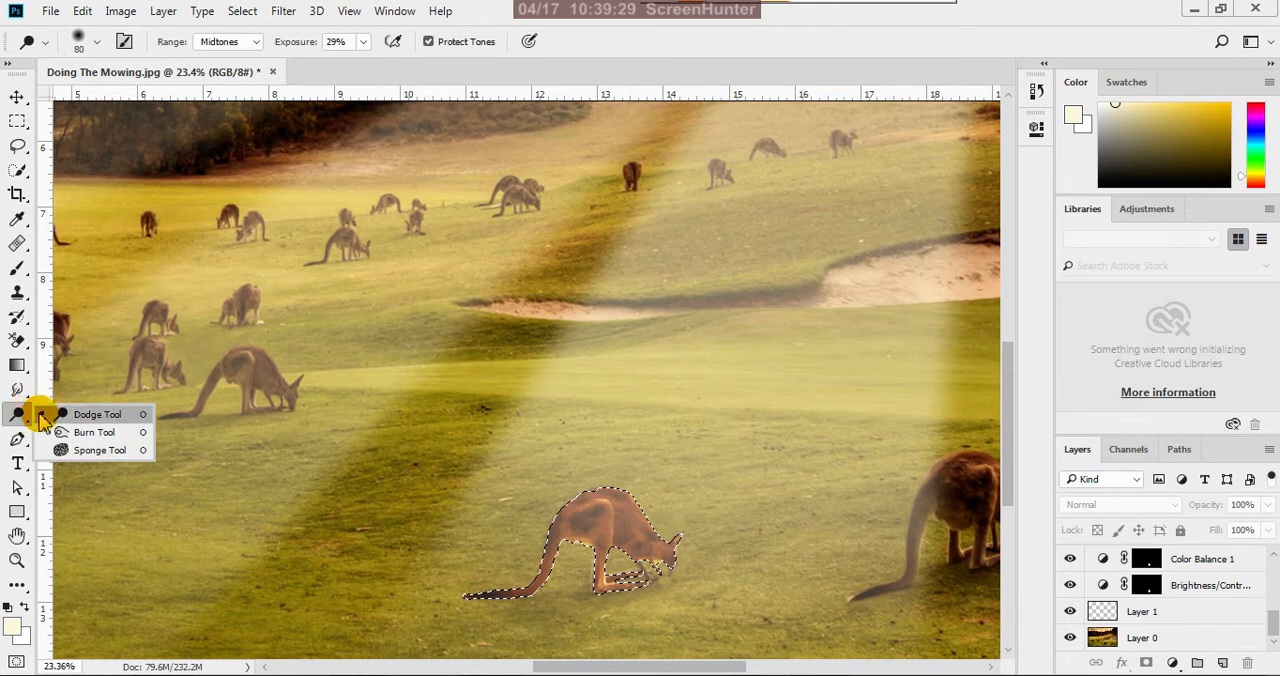
pyautogui.click(100, 414)
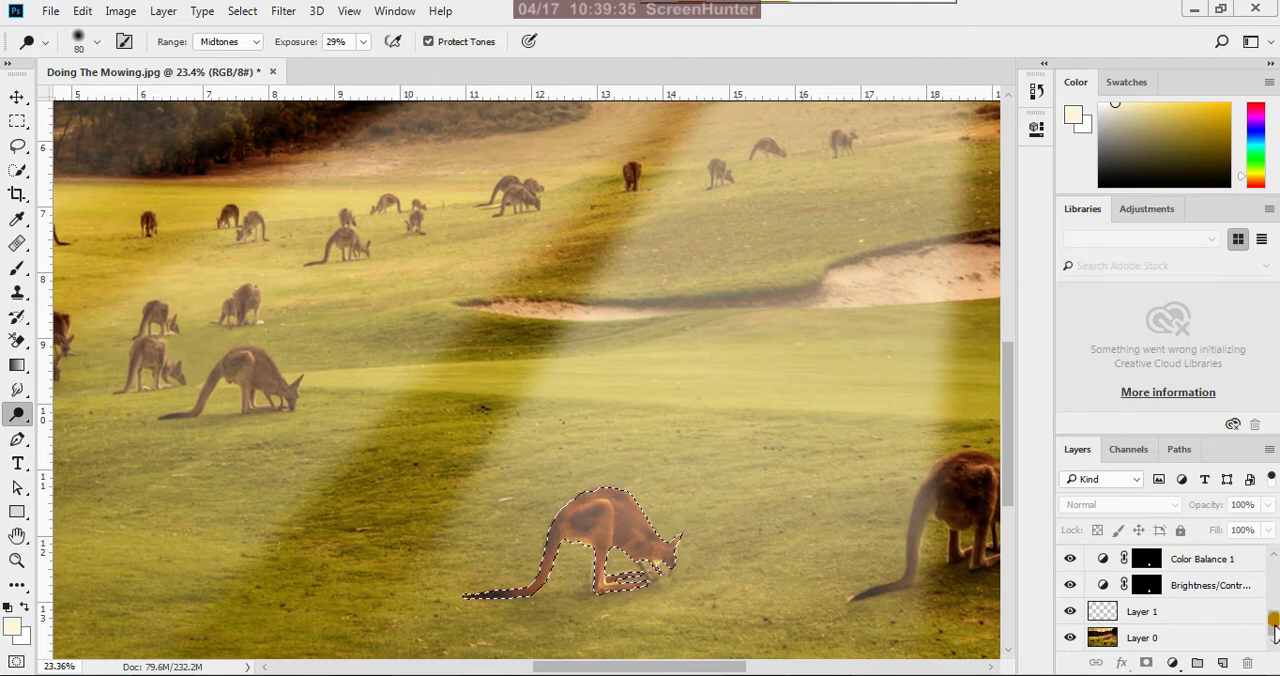
# Make the base photo, Layer 0, the active layer for dodging, with the selected kangaroo shown close up
pyautogui.click(1125, 640)
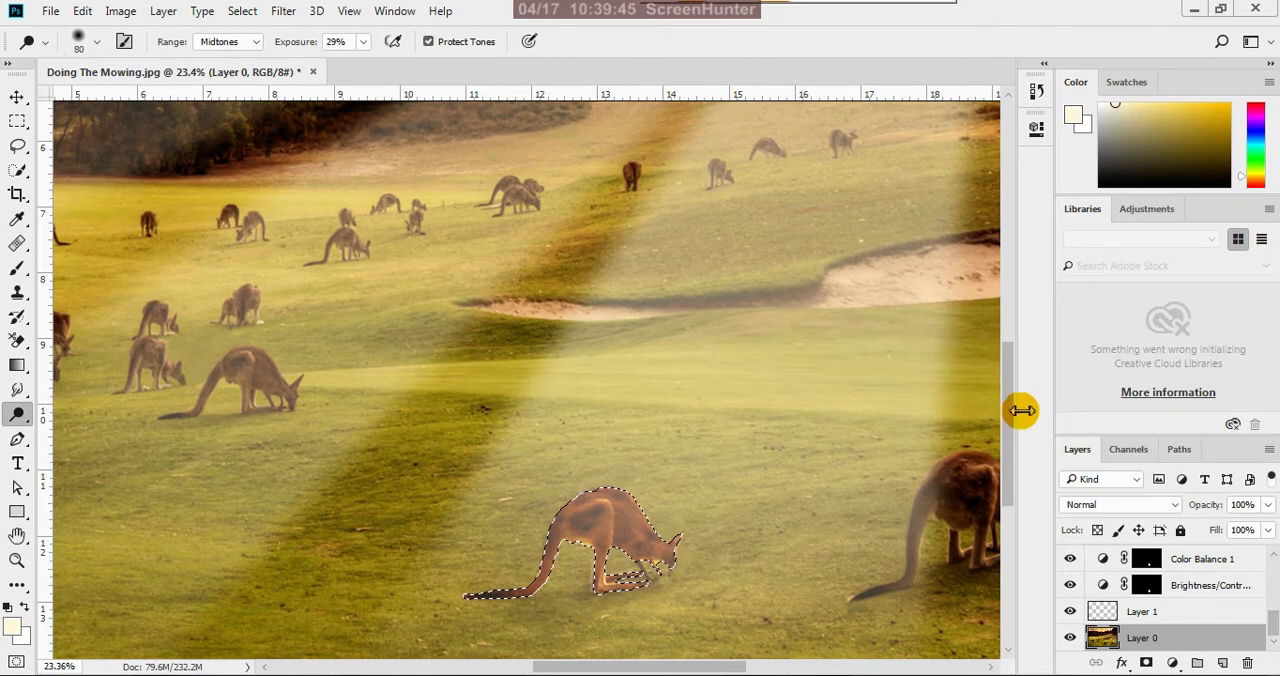
pyautogui.scroll(-3, 833, 472)
pyautogui.scroll(4, 605, 440)
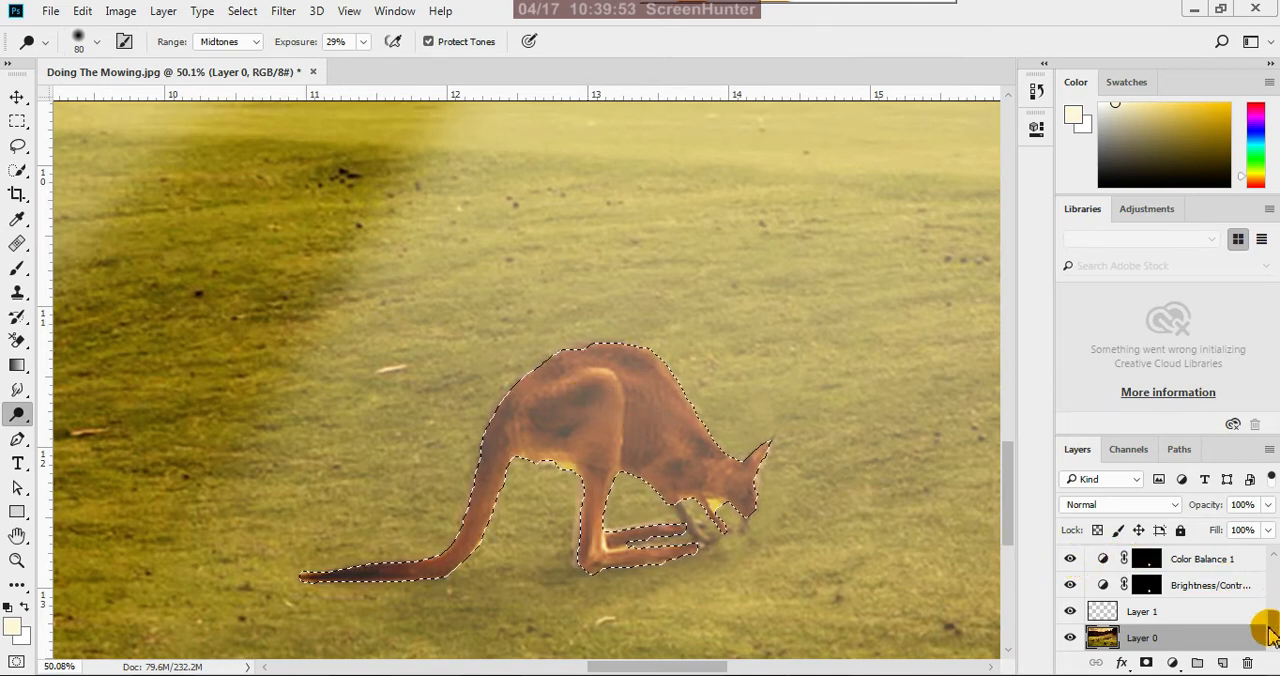
pyautogui.scroll(2, 1266, 628)
pyautogui.click(1146, 603)
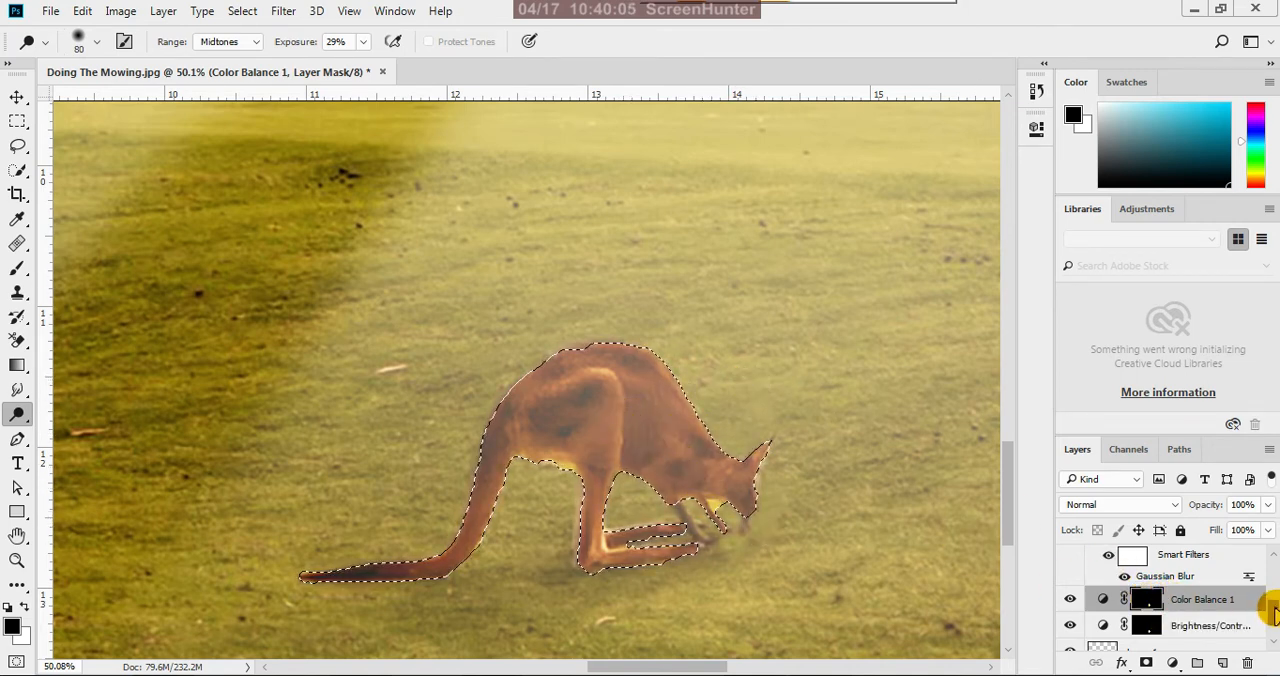
pyautogui.scroll(-2, 1272, 612)
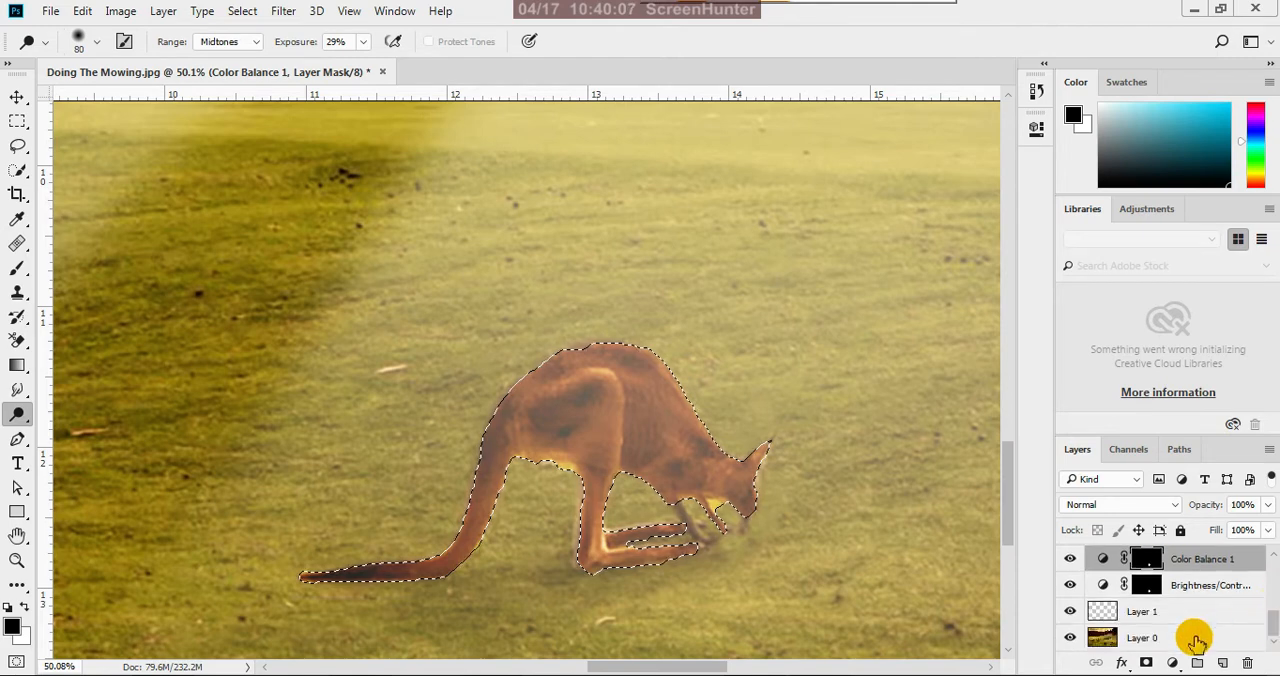
pyautogui.click(1141, 640)
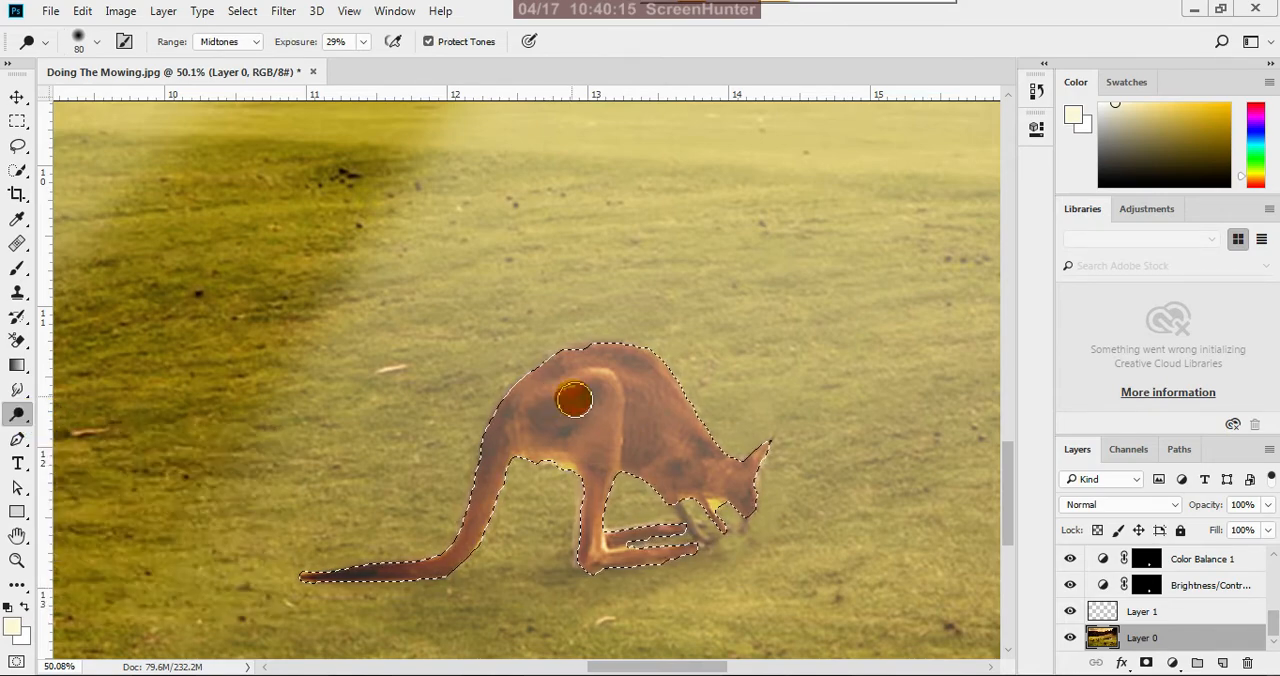
# Reduce the Dodge brush to 45 and brighten the highlights along the kangaroo's thigh and hind leg on Layer 0
pyautogui.scroll(4, 598, 401)
pyautogui.press('[')
pyautogui.press('[')
pyautogui.press('[')
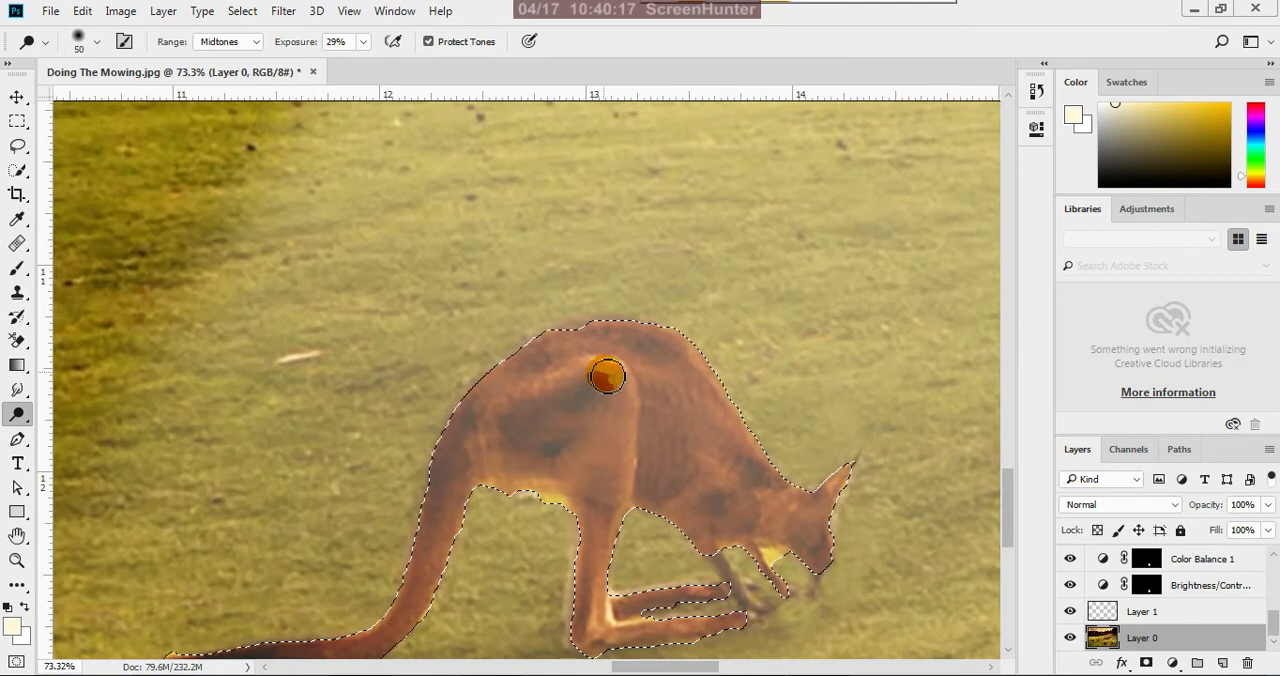
pyautogui.press('[')
pyautogui.moveTo(610, 373)
pyautogui.mouseDown()
pyautogui.moveTo(563, 390)
pyautogui.moveTo(618, 365)
pyautogui.moveTo(584, 374)
pyautogui.moveTo(613, 365)
pyautogui.moveTo(627, 383)
pyautogui.moveTo(627, 486)
pyautogui.mouseUp()
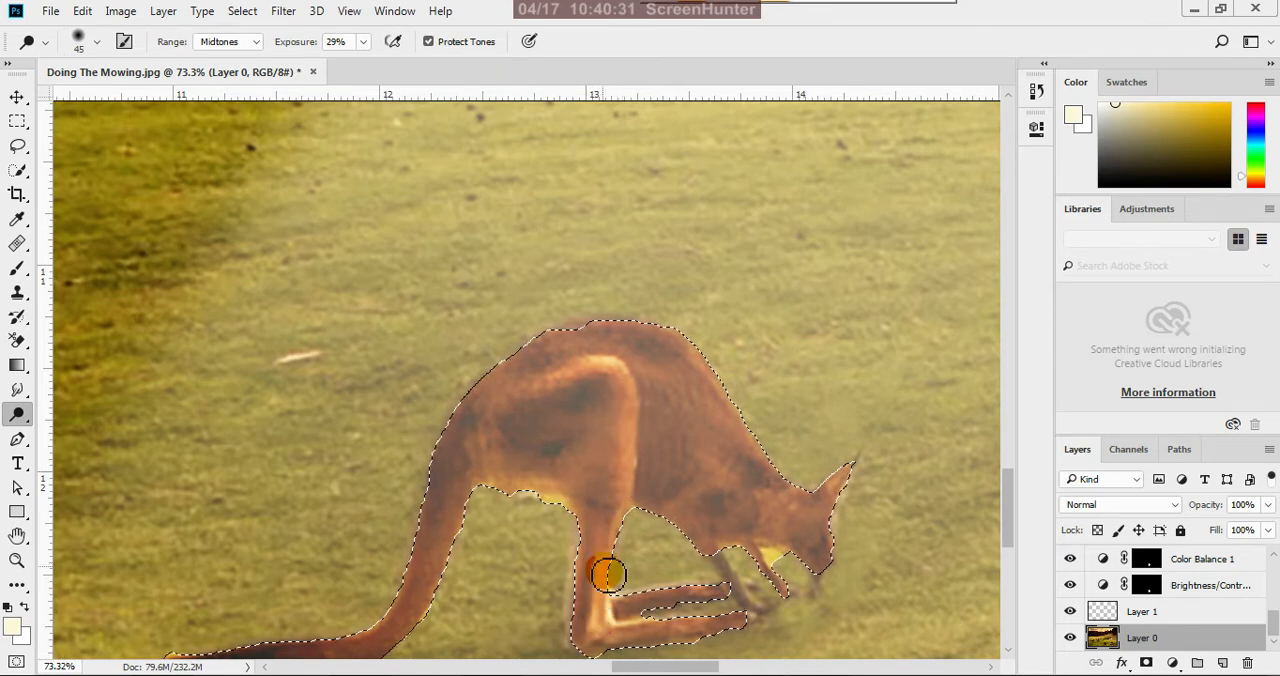
pyautogui.moveTo(607, 640); pyautogui.dragTo(604, 610)
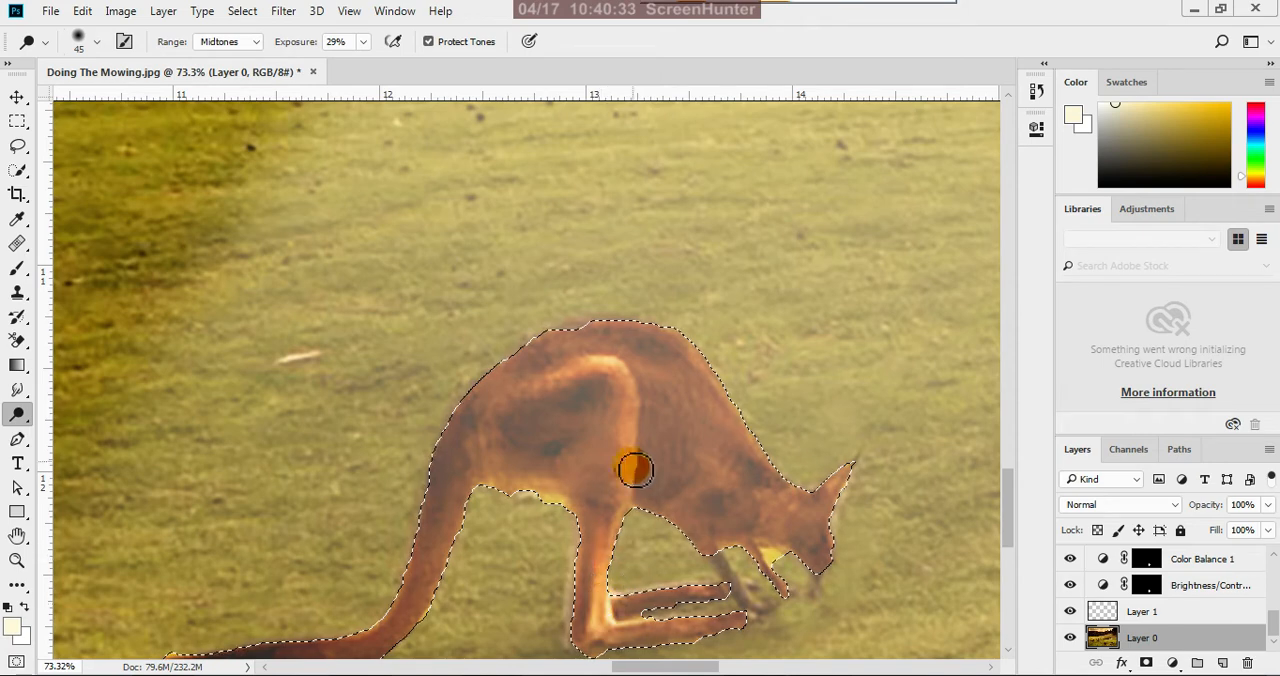
# Dodge the kangaroo's flank, back and haunch towards the tail, enlarging the brush to 80 for the broader areas
pyautogui.moveTo(636, 470)
pyautogui.mouseDown()
pyautogui.moveTo(682, 446)
pyautogui.moveTo(687, 370)
pyautogui.mouseUp()
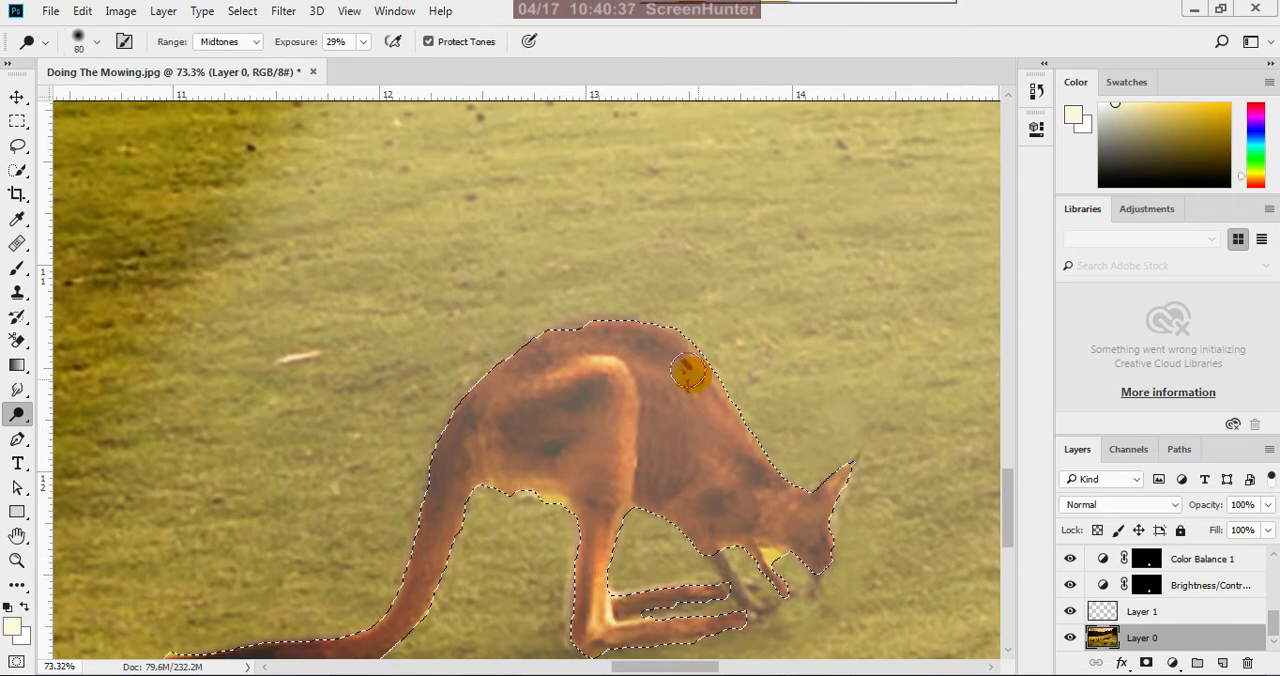
pyautogui.scroll(-3, 596, 390)
pyautogui.moveTo(588, 454)
pyautogui.mouseDown()
pyautogui.moveTo(553, 422)
pyautogui.moveTo(514, 479)
pyautogui.moveTo(477, 494)
pyautogui.moveTo(494, 428)
pyautogui.moveTo(455, 575)
pyautogui.moveTo(495, 441)
pyautogui.mouseUp()
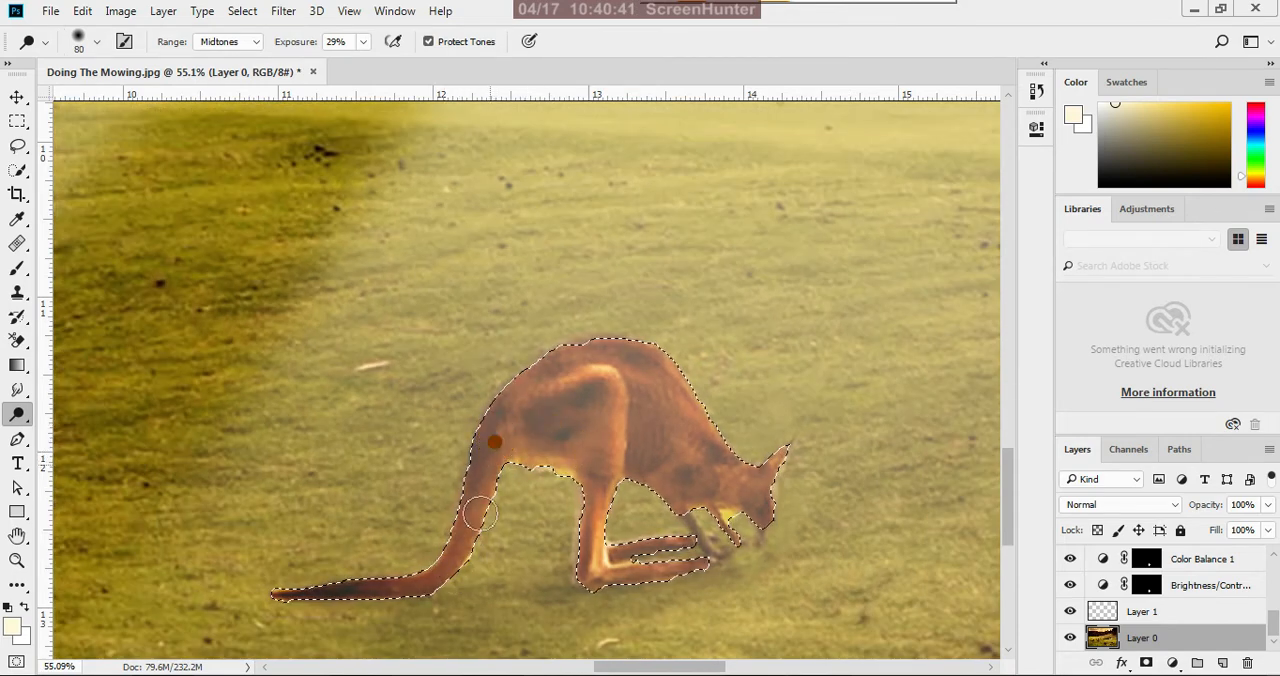
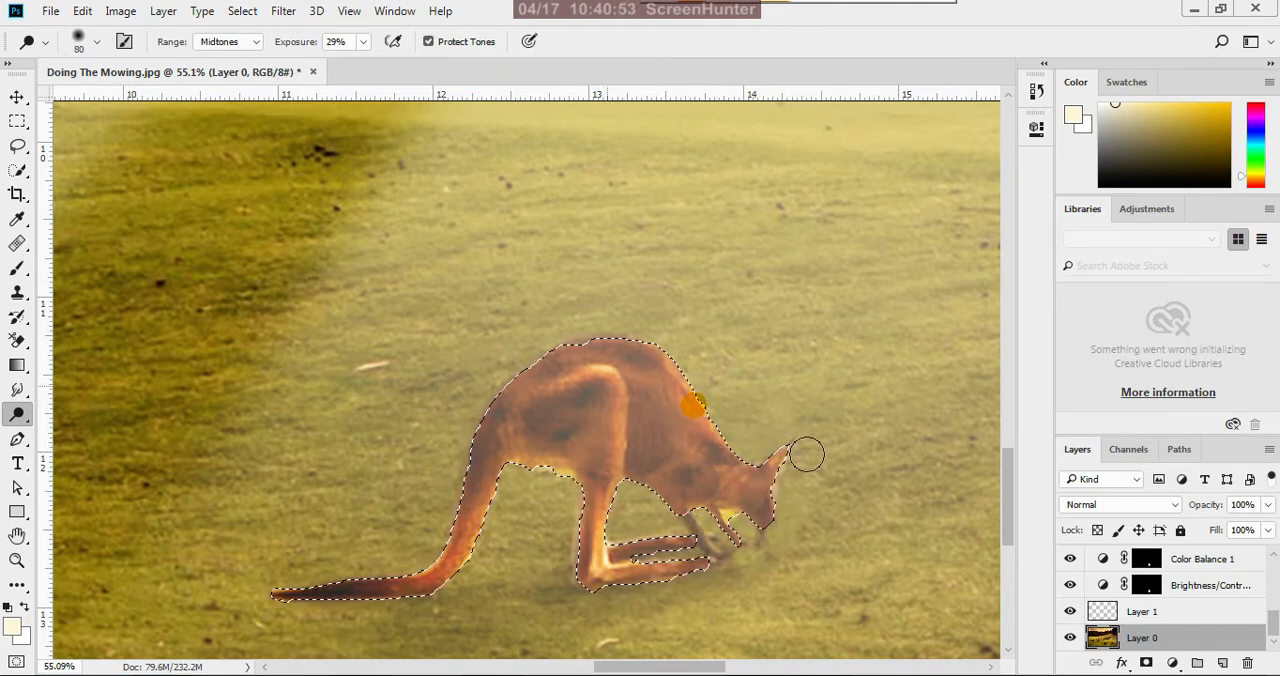
# Finish dodging the selected kangaroo's shoulder, thigh and hind leg at brush size 80, and clear the selection
pyautogui.moveTo(677, 364); pyautogui.dragTo(657, 347)
pyautogui.moveTo(545, 391)
pyautogui.mouseDown()
pyautogui.moveTo(603, 351)
pyautogui.moveTo(620, 455)
pyautogui.mouseUp()
pyautogui.moveTo(603, 379); pyautogui.dragTo(618, 455)
pyautogui.moveTo(600, 481); pyautogui.dragTo(606, 606)
pyautogui.scroll(-10, 654, 496)
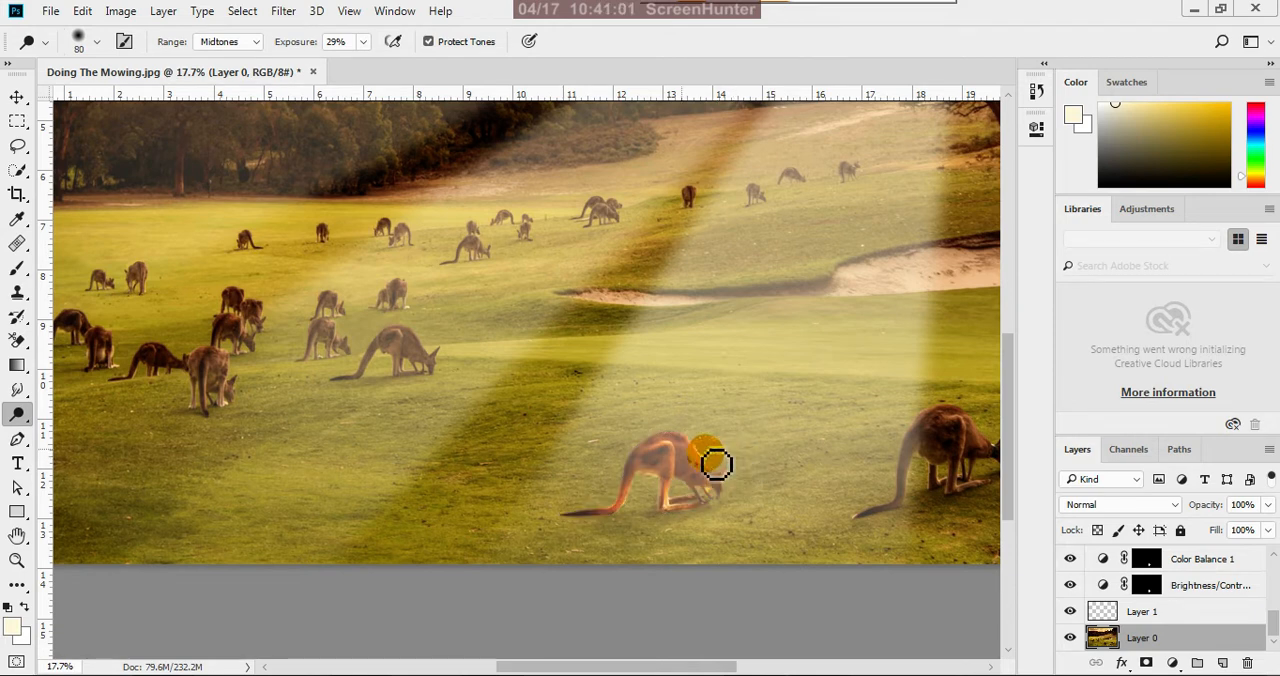
pyautogui.hotkey('ctrl', 'd')
pyautogui.click(18, 98)
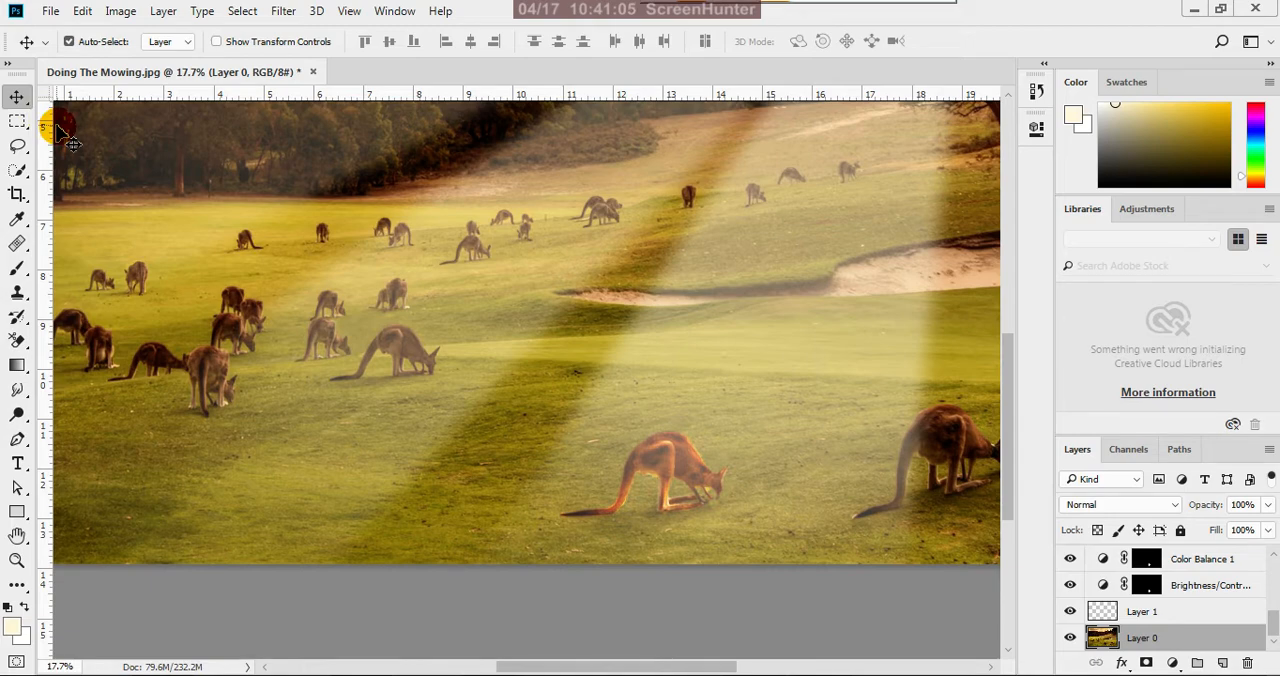
pyautogui.scroll(-3, 320, 277)
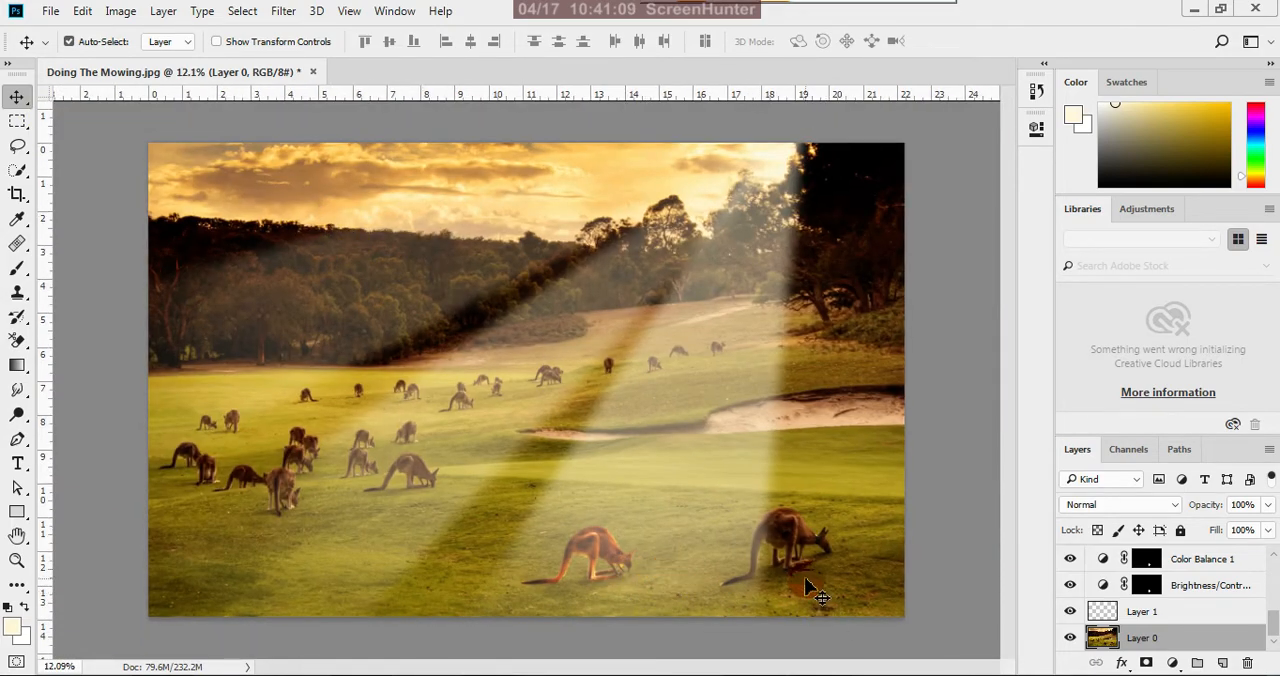
# Select the hindquarters and whole tail of the kangaroo at the light ray's edge using Quick Selection in add mode, brush size 15
pyautogui.scroll(1, 800, 578)
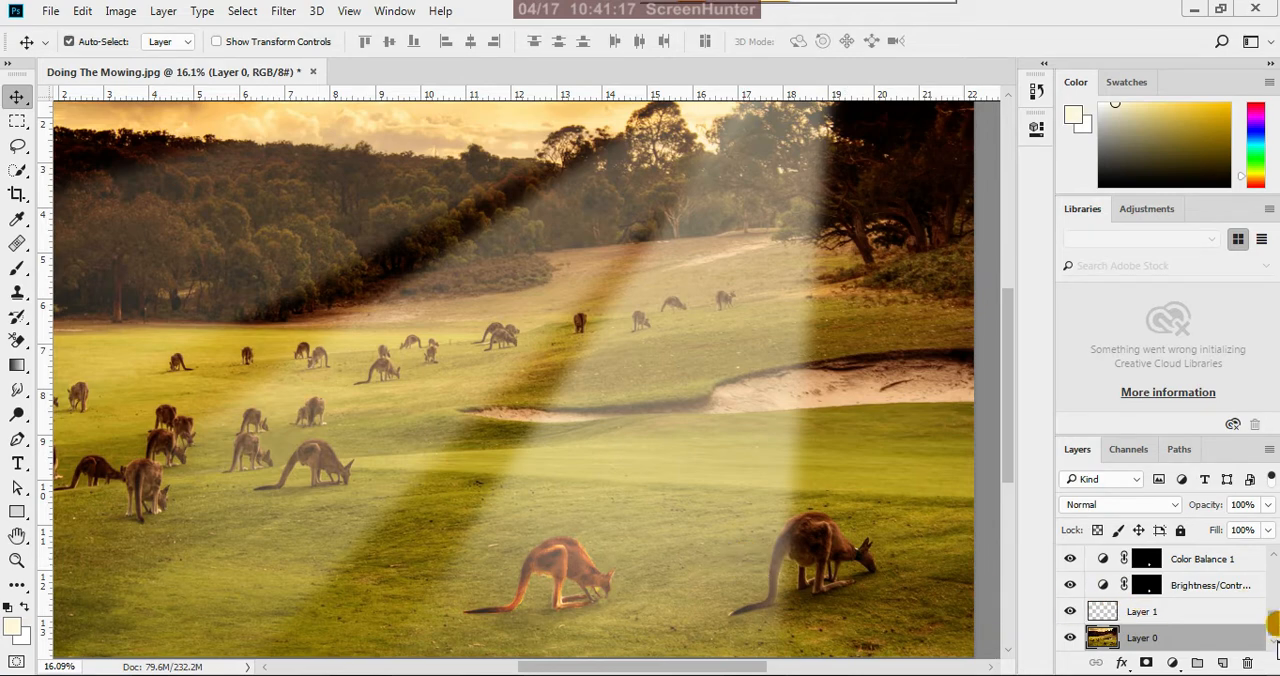
pyautogui.scroll(2, 862, 609)
pyautogui.scroll(5, 860, 605)
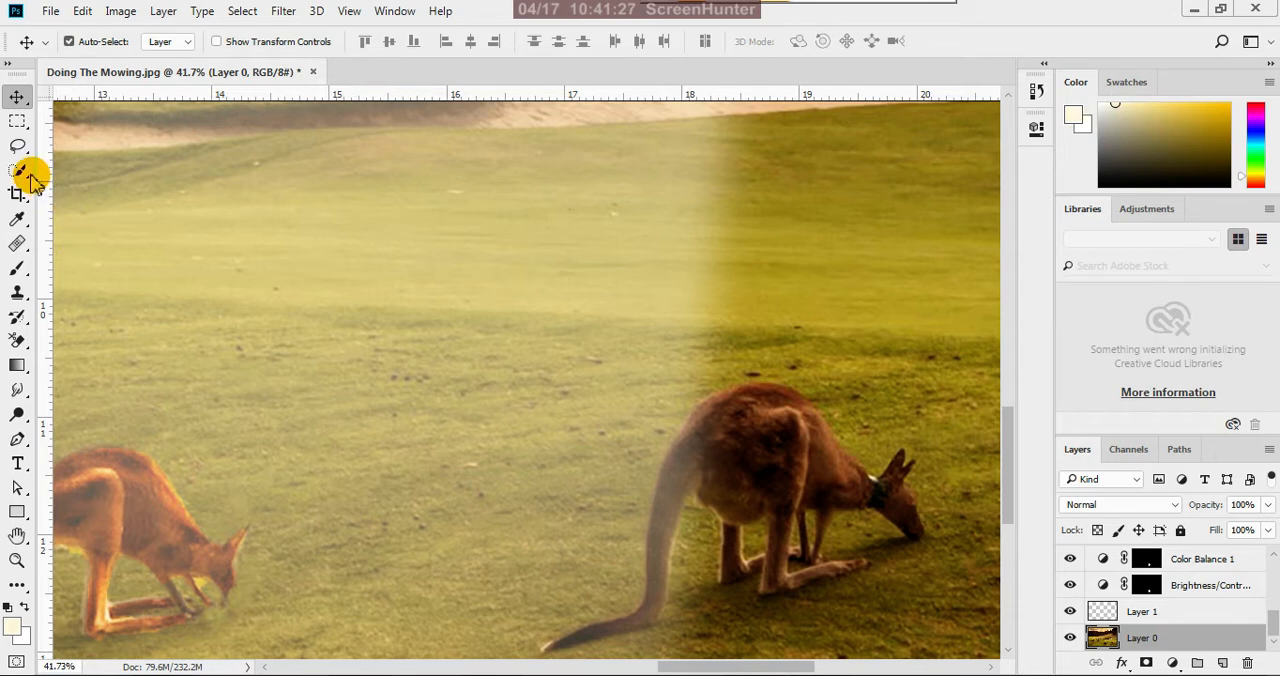
pyautogui.moveTo(22, 170); pyautogui.dragTo(70, 180)
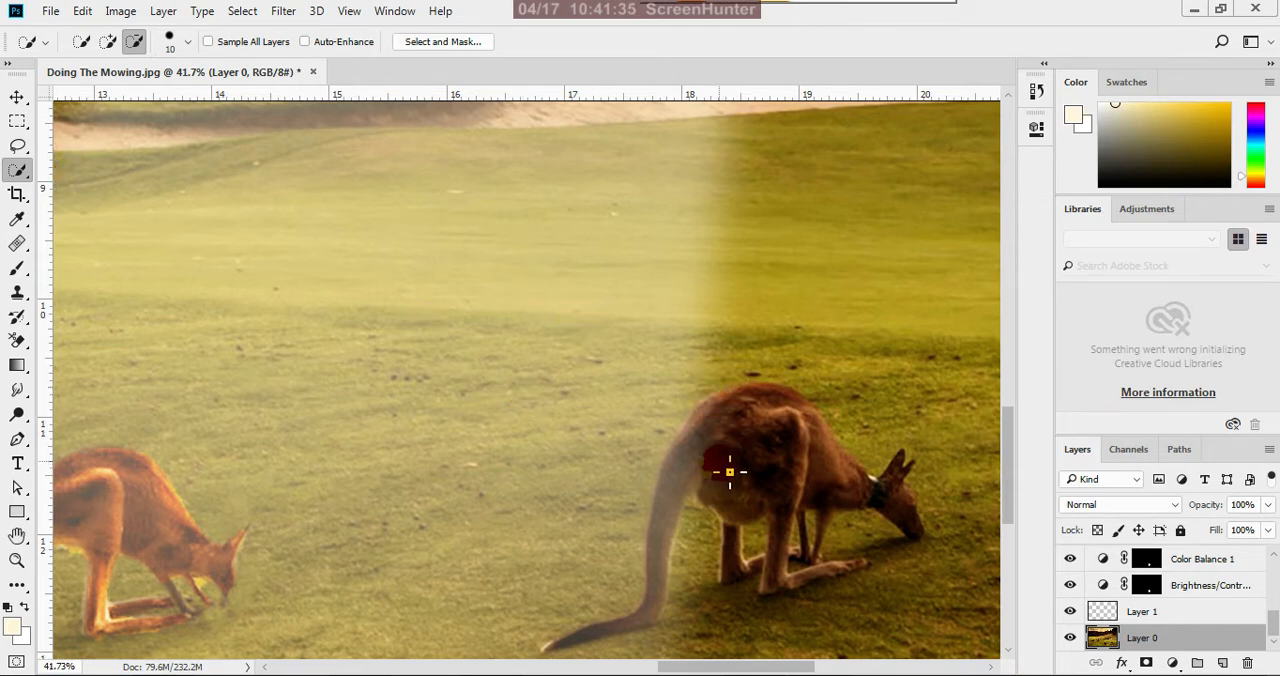
pyautogui.click(107, 42)
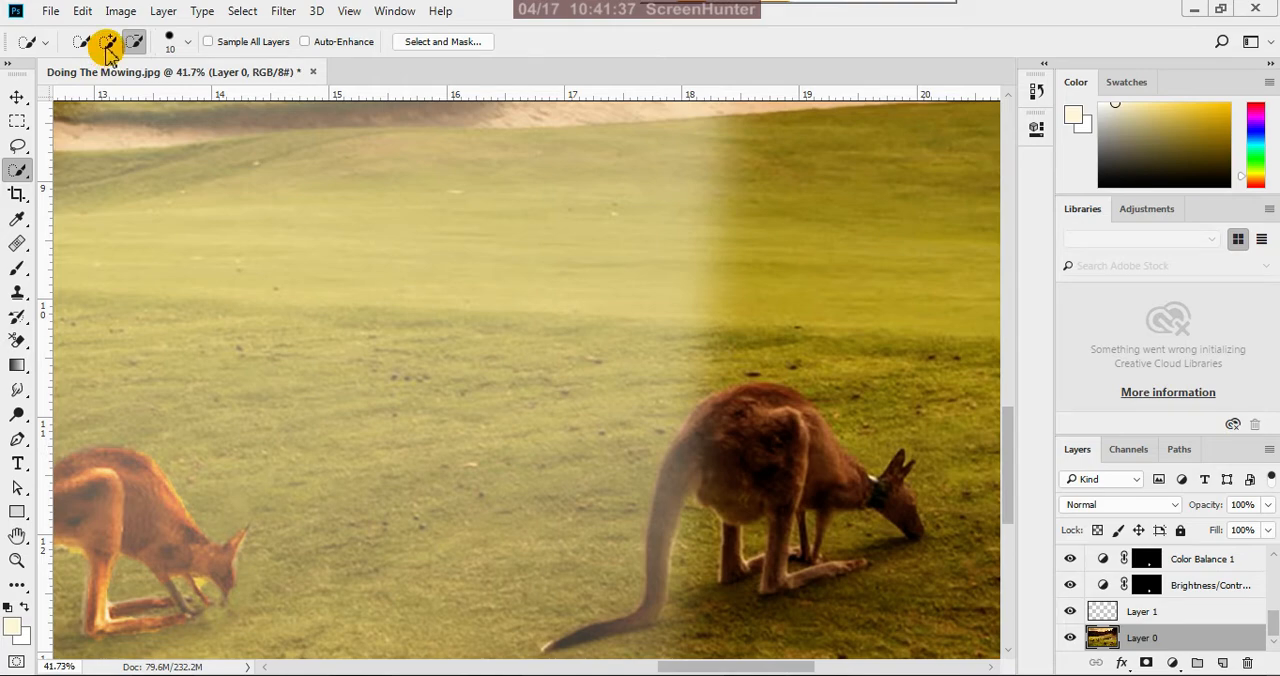
pyautogui.scroll(4, 720, 491)
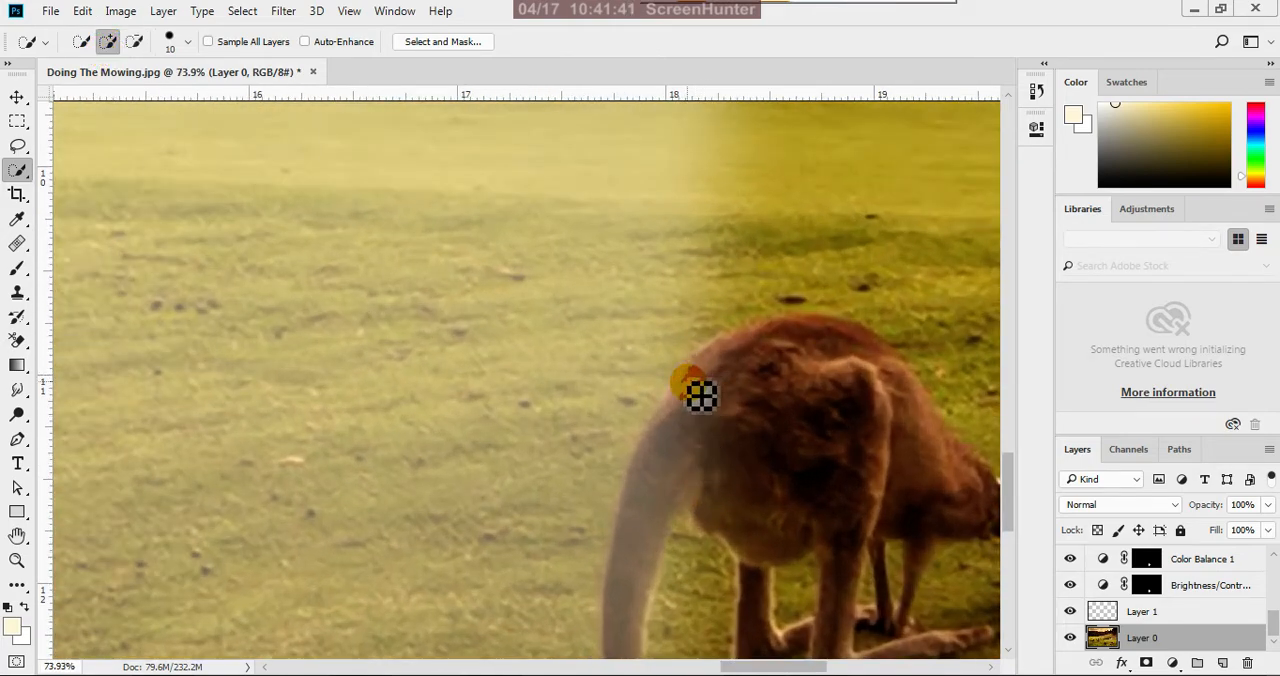
pyautogui.press(']')
pyautogui.scroll(-1, 714, 397)
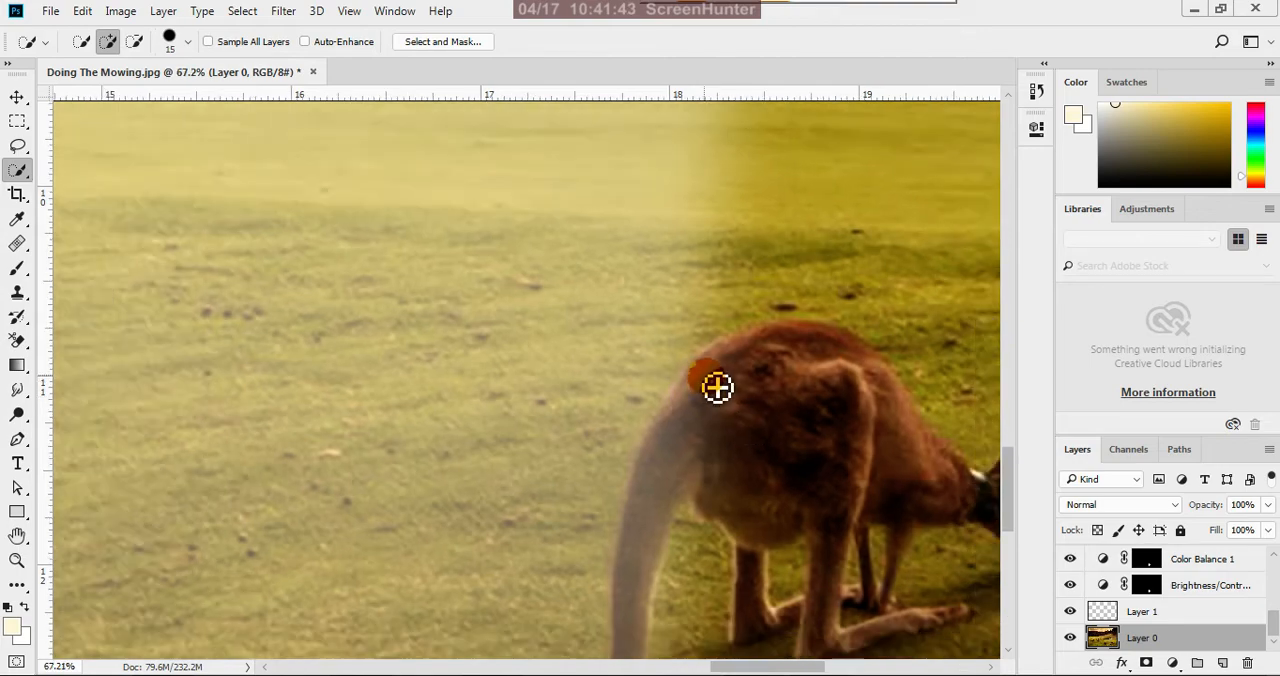
pyautogui.moveTo(710, 385)
pyautogui.mouseDown()
pyautogui.moveTo(666, 500)
pyautogui.moveTo(702, 434)
pyautogui.mouseUp()
pyautogui.scroll(-3, 702, 434)
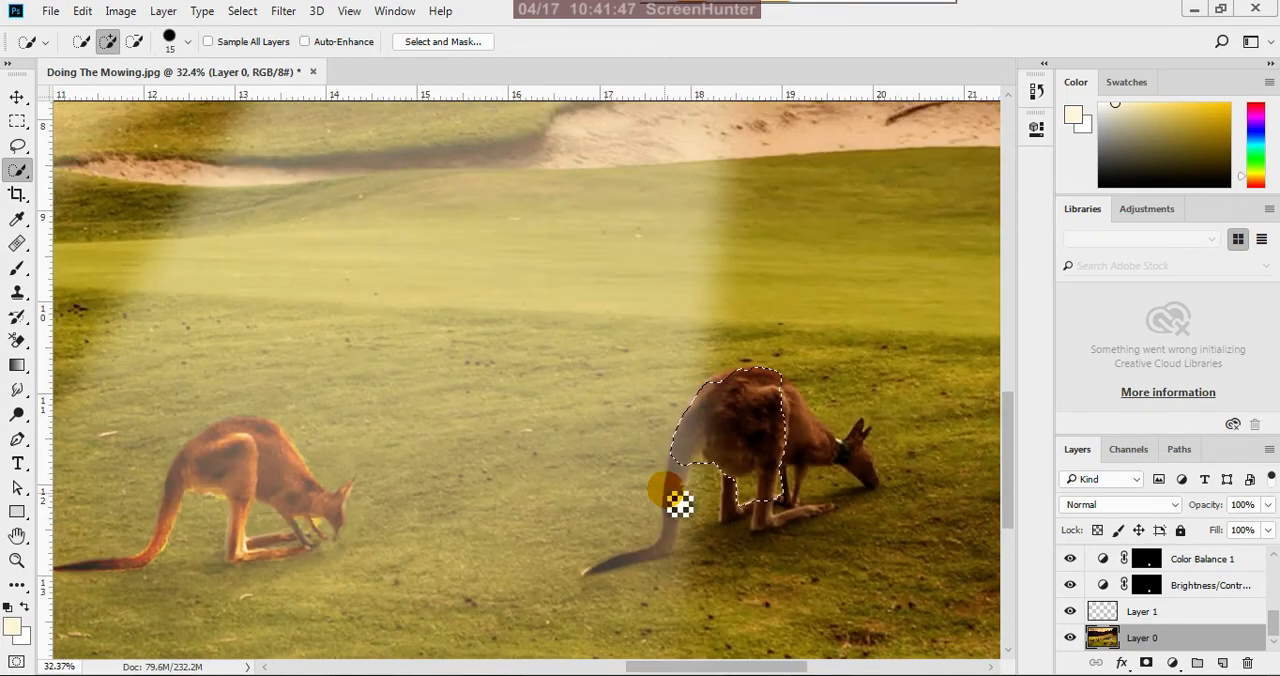
pyautogui.scroll(2, 700, 490)
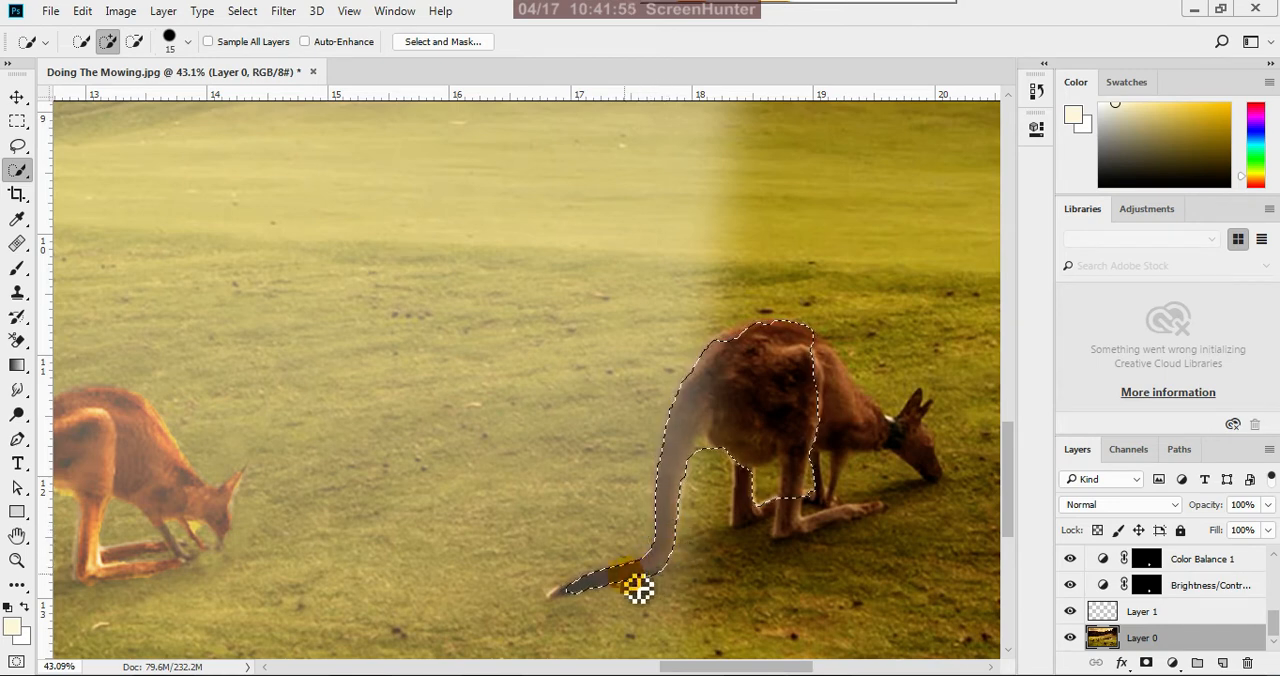
pyautogui.moveTo(638, 590); pyautogui.dragTo(577, 608)
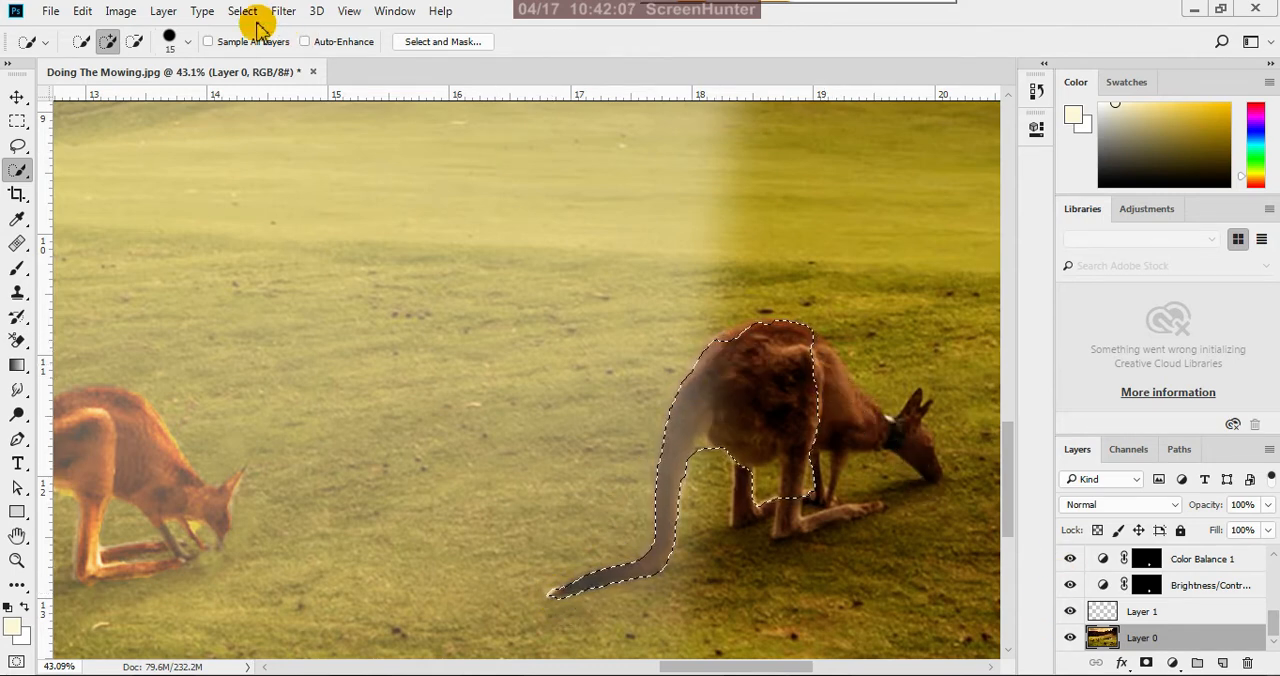
# Subtract the shaded body and legs from the selection with a size 25 Quick Selection brush, keeping only the lit tail
pyautogui.click(143, 47)
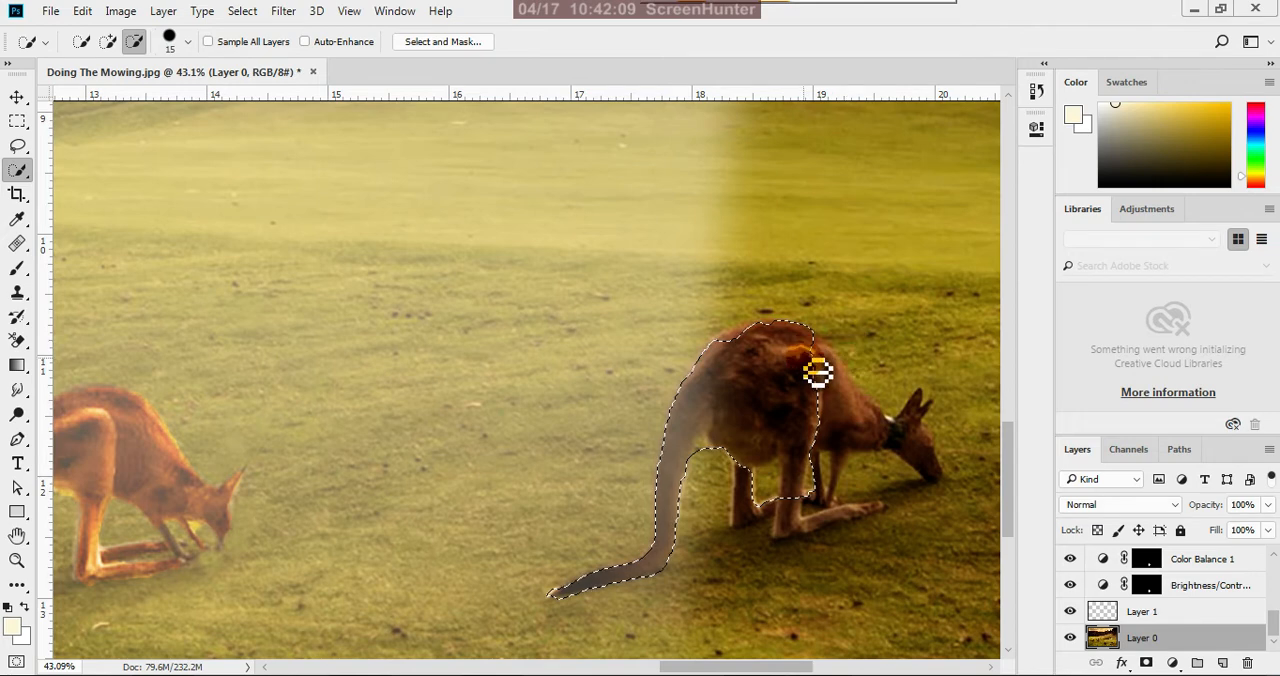
pyautogui.press(']')
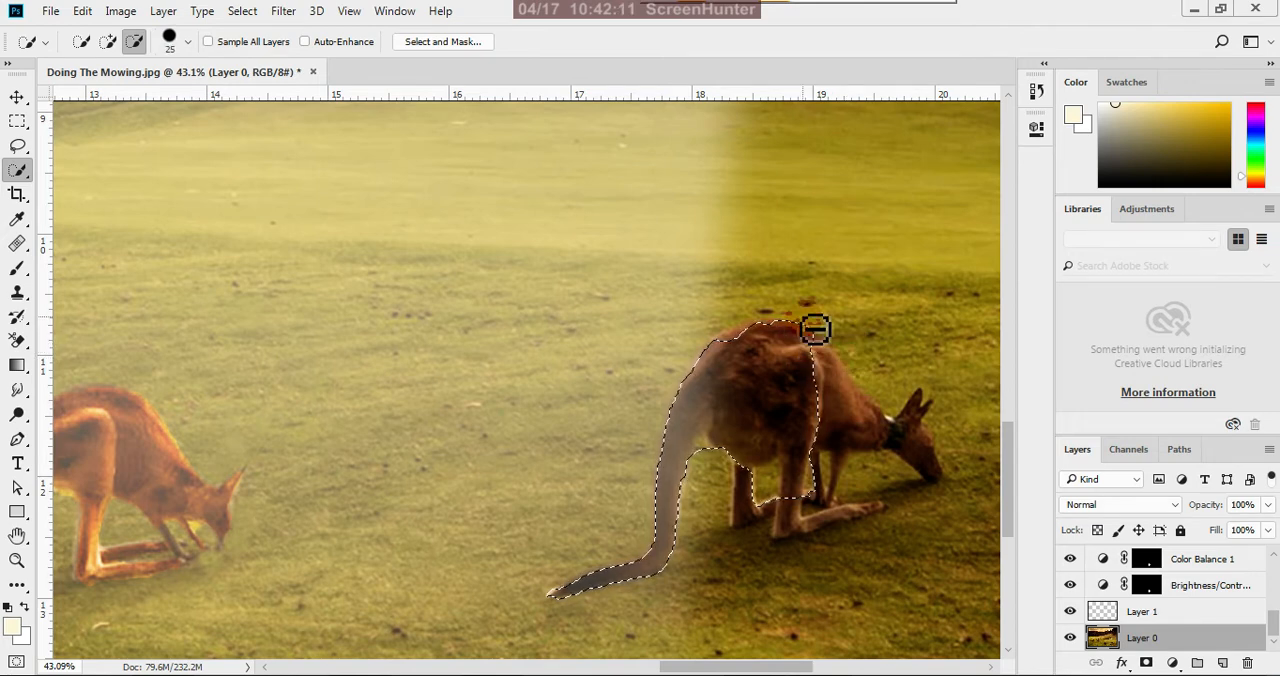
pyautogui.moveTo(824, 332)
pyautogui.mouseDown()
pyautogui.moveTo(822, 420)
pyautogui.moveTo(826, 373)
pyautogui.moveTo(838, 374)
pyautogui.moveTo(804, 488)
pyautogui.moveTo(813, 511)
pyautogui.moveTo(823, 338)
pyautogui.moveTo(796, 416)
pyautogui.moveTo(799, 313)
pyautogui.moveTo(784, 388)
pyautogui.moveTo(792, 338)
pyautogui.moveTo(761, 357)
pyautogui.mouseUp()
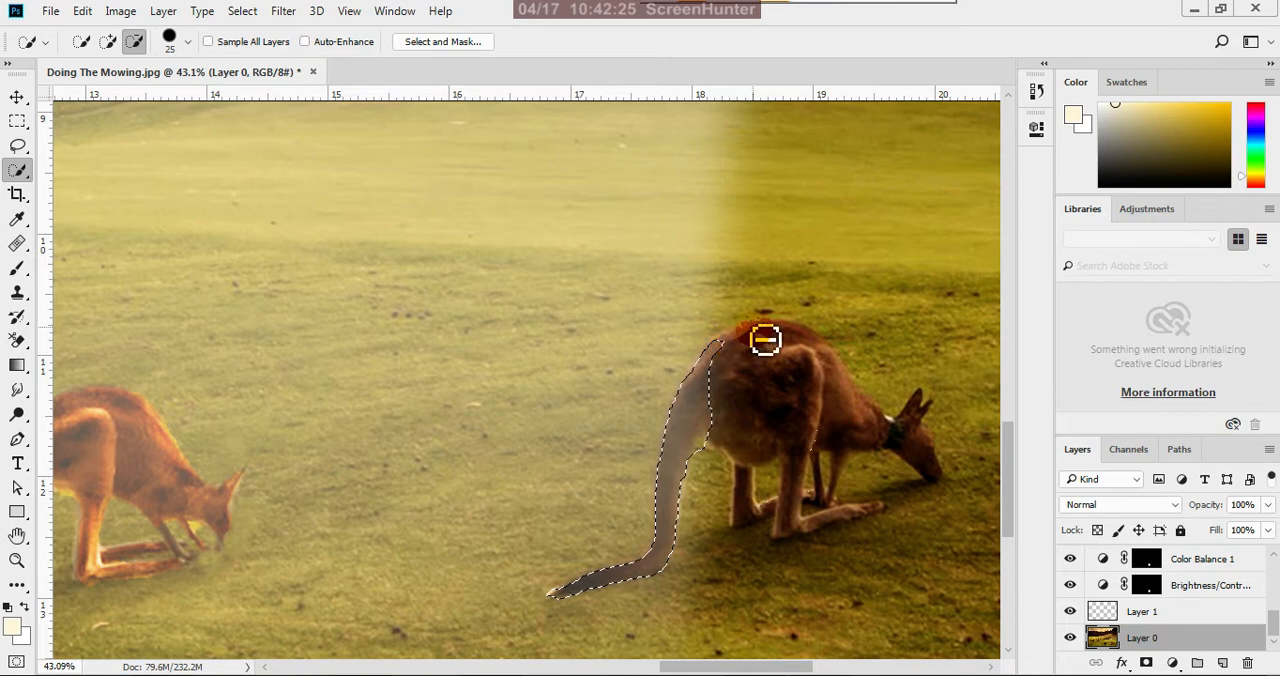
pyautogui.click(17, 97)
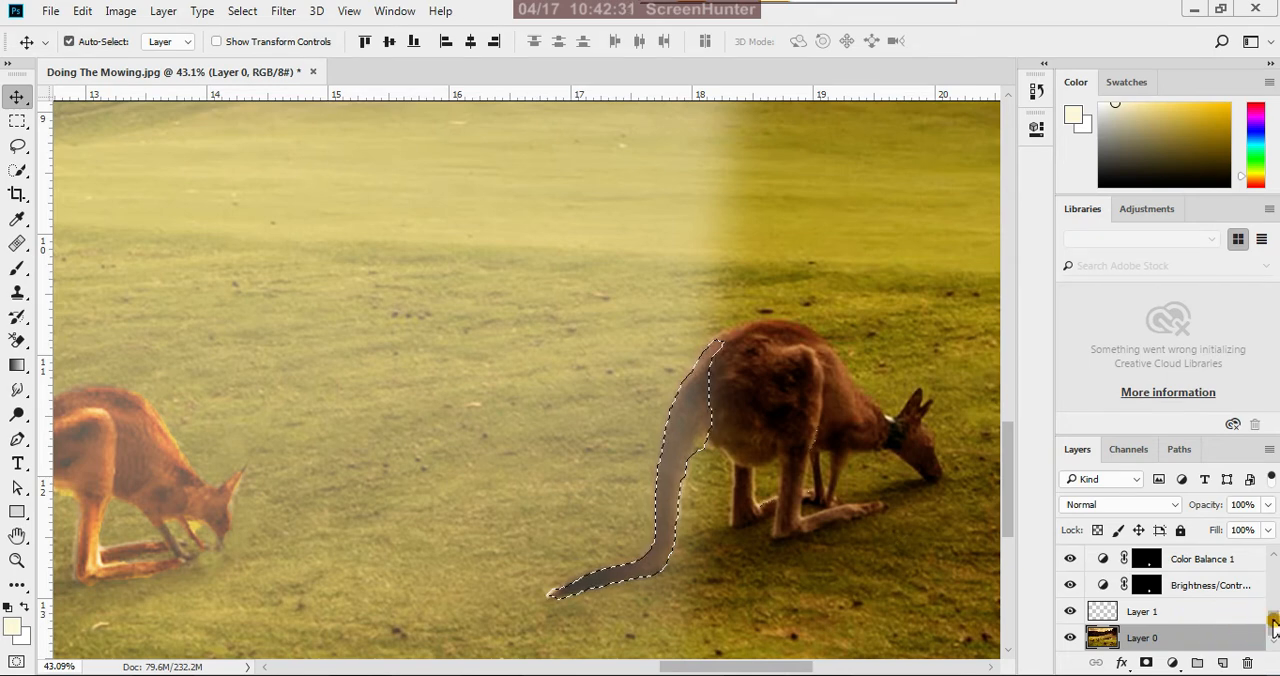
# Add a blank layer above Layer 0 and a Brightness/Contrast adjustment on the selected tail with brightness 58 and contrast 38
pyautogui.click(1222, 664)
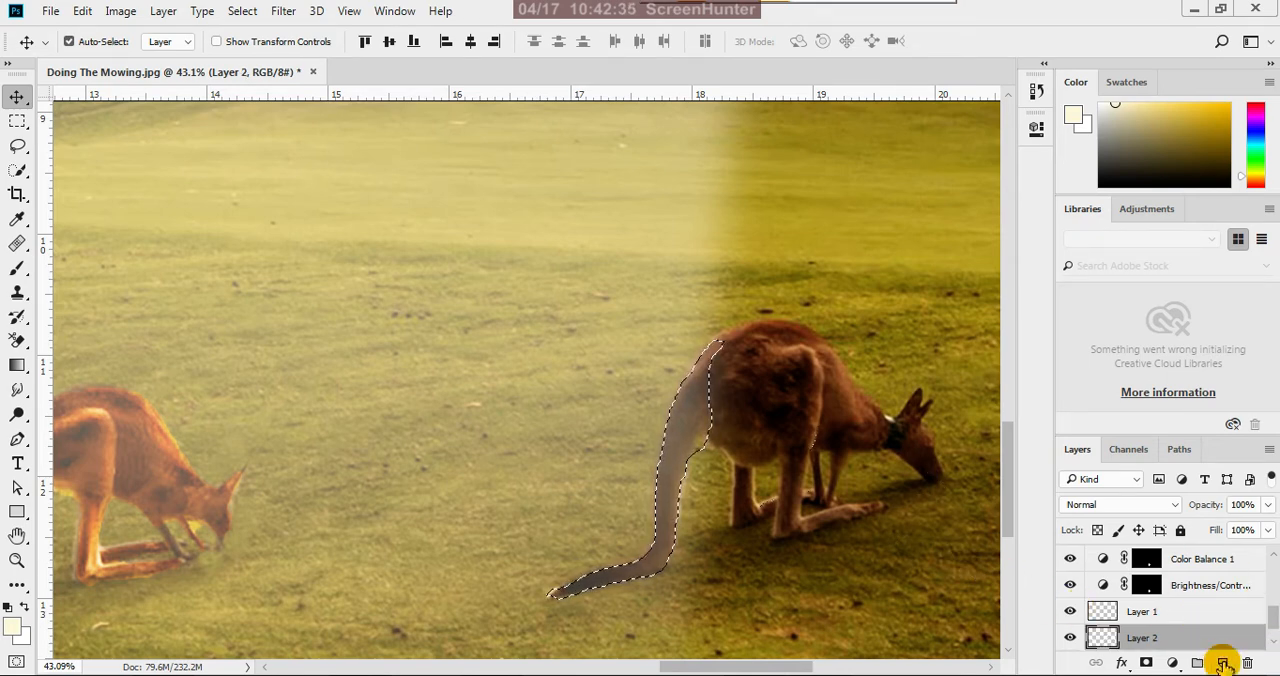
pyautogui.scroll(-1, 1216, 618)
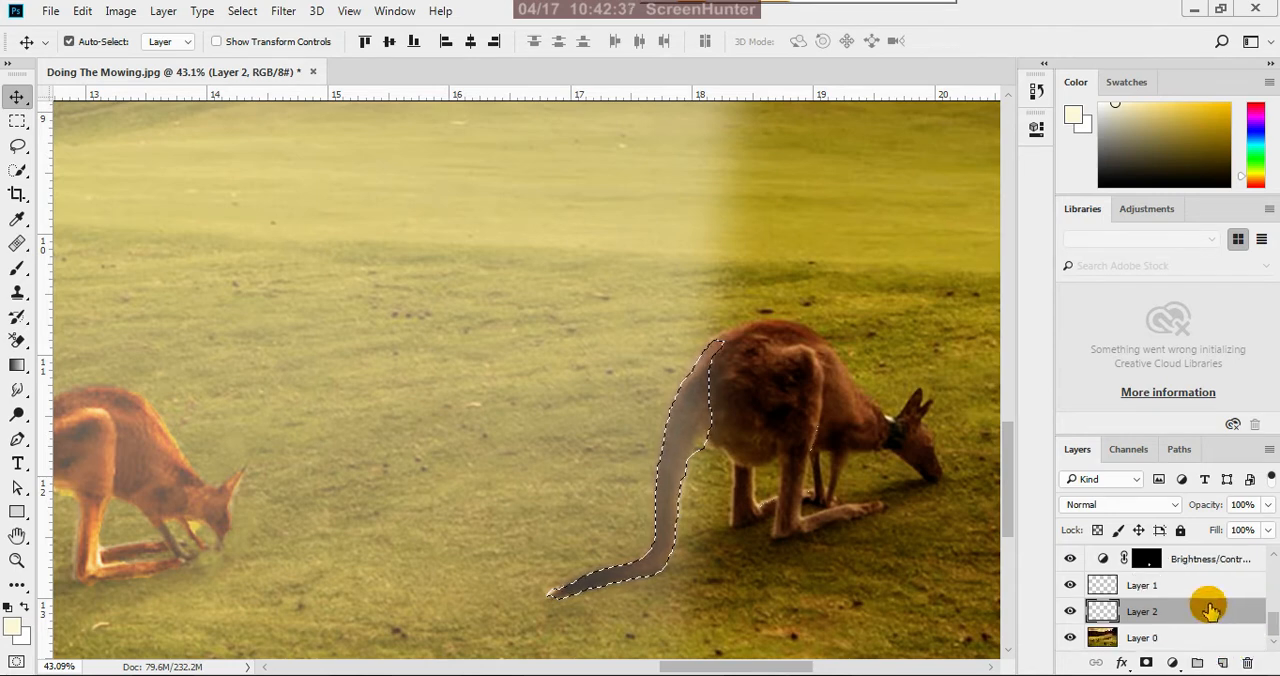
pyautogui.click(1174, 663)
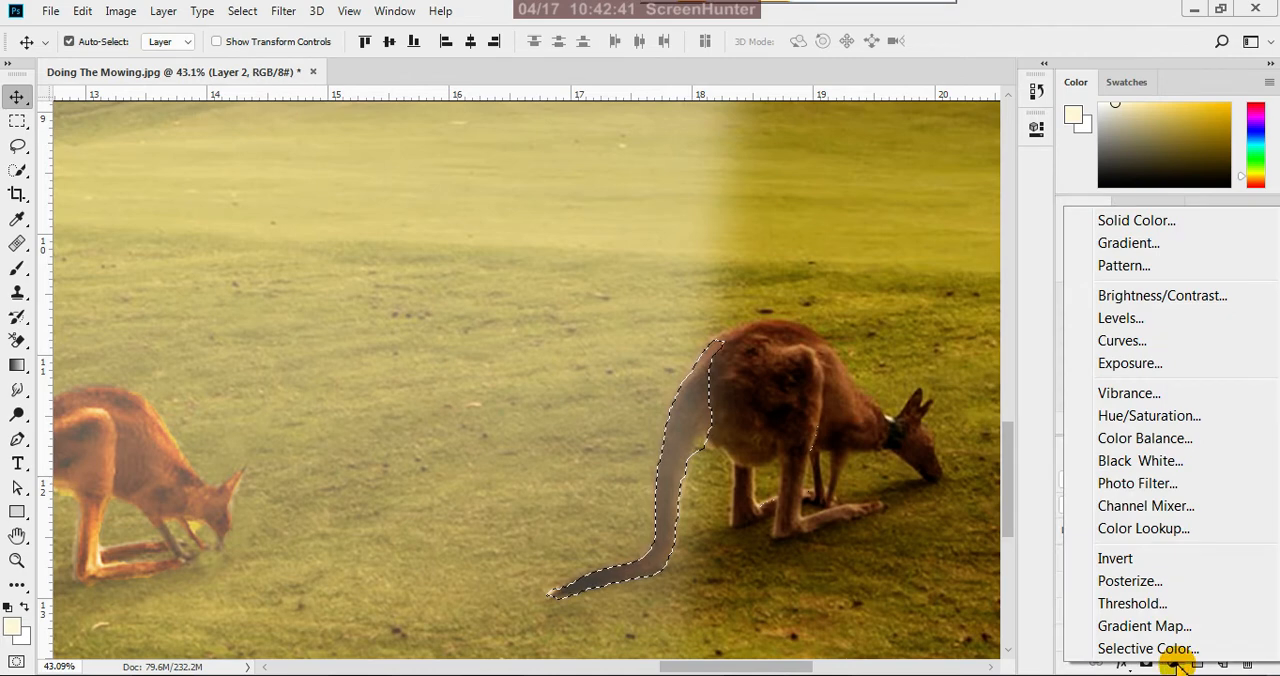
pyautogui.click(1200, 300)
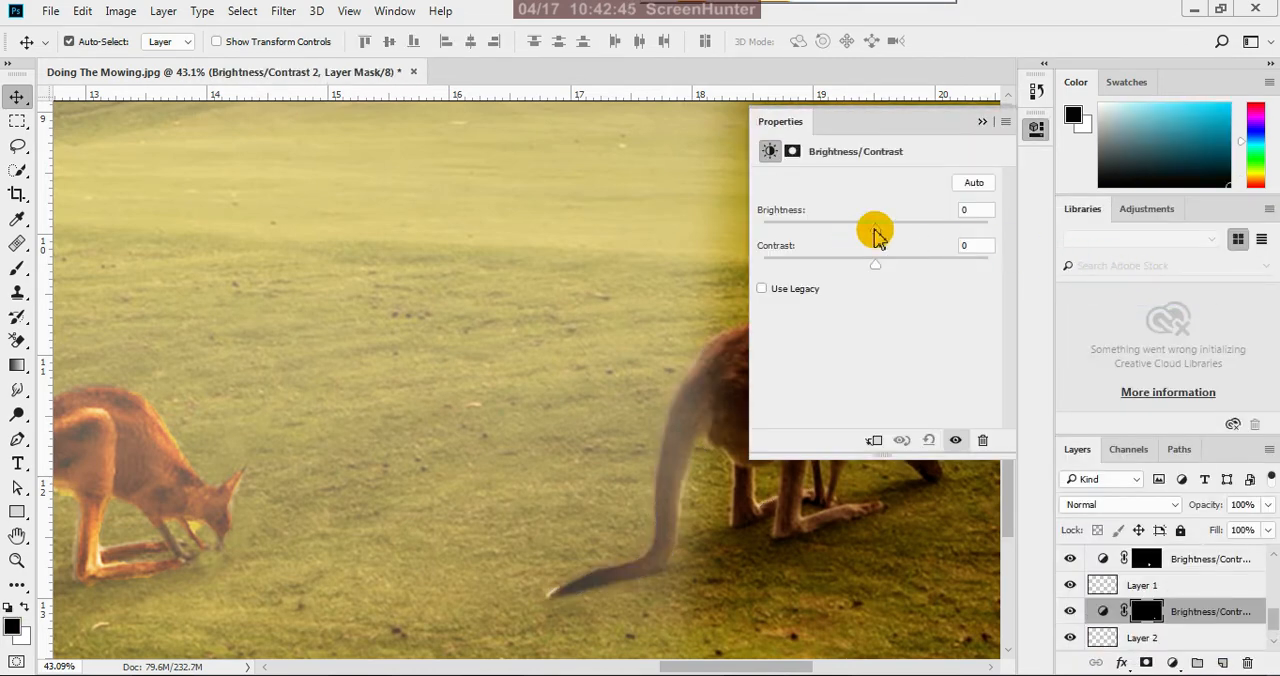
pyautogui.moveTo(875, 233); pyautogui.dragTo(910, 240)
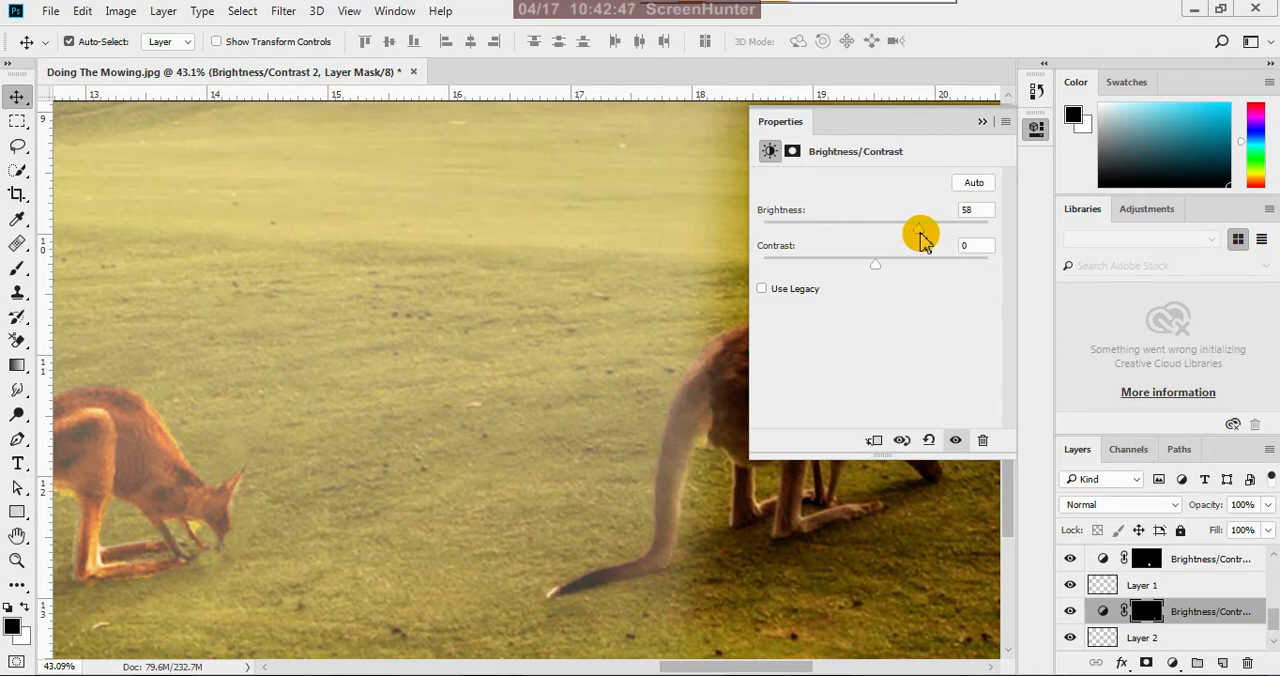
pyautogui.moveTo(877, 266); pyautogui.dragTo(914, 270)
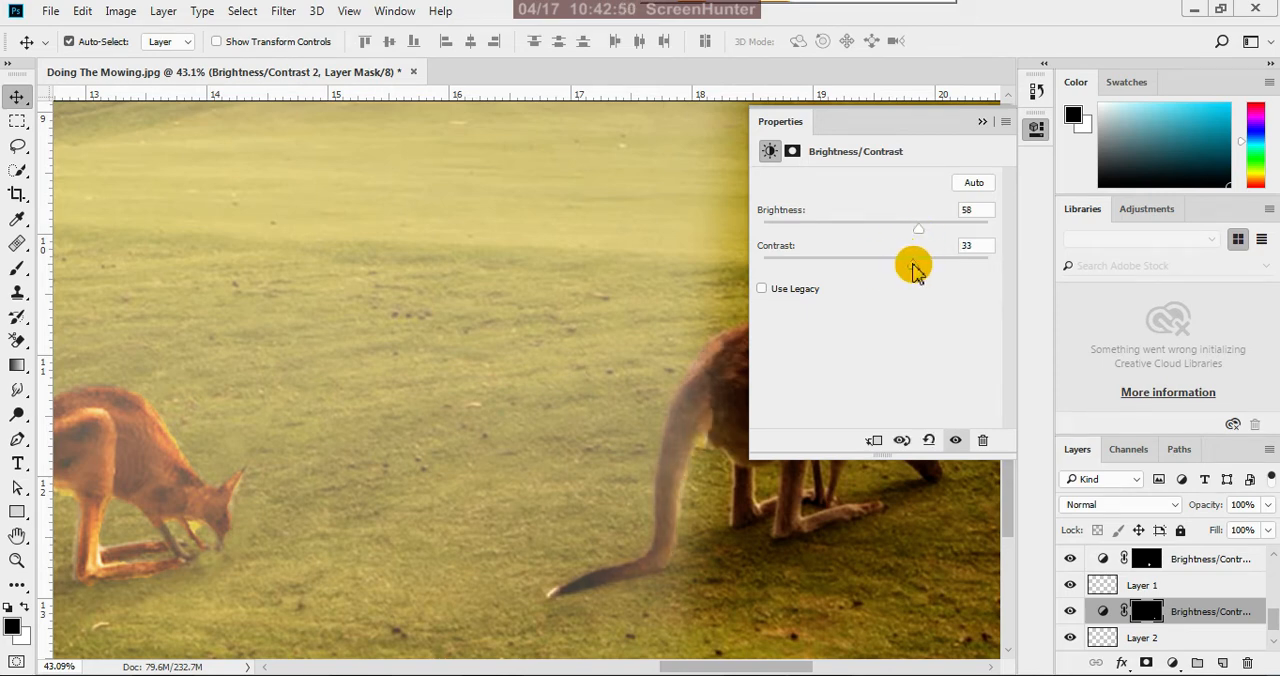
pyautogui.click(982, 122)
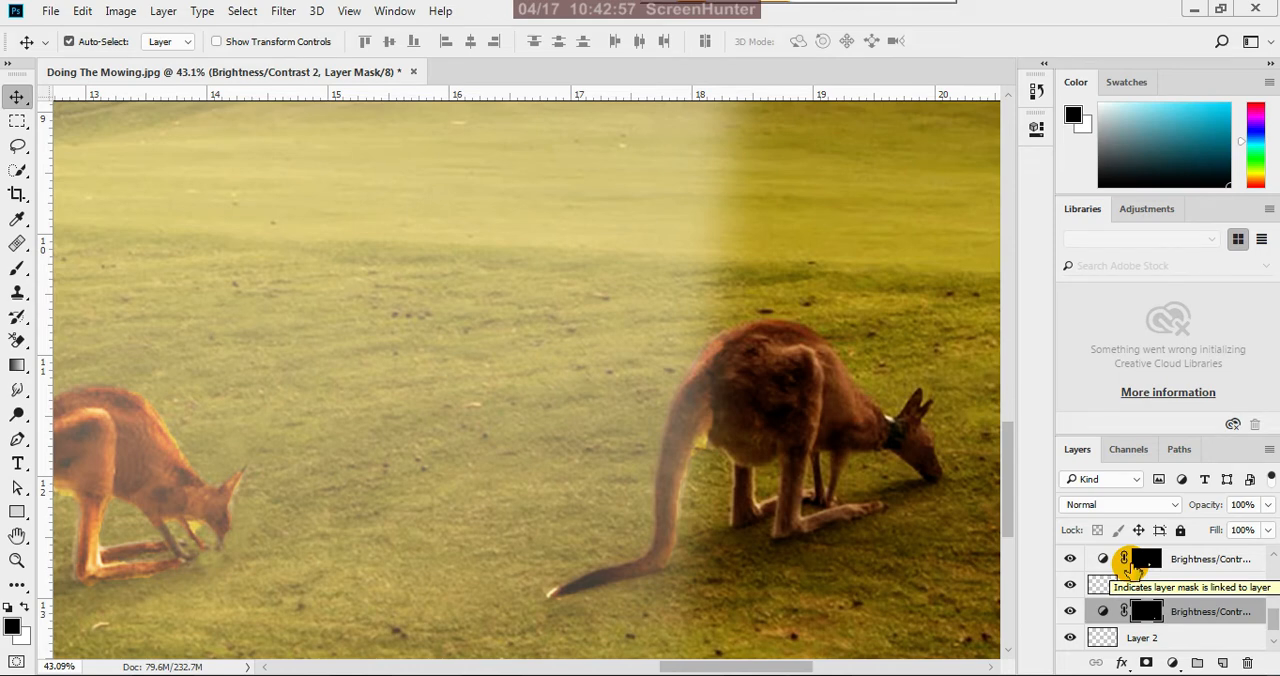
# Reload the tail selection from the Brightness/Contrast 2 mask and add a Color Balance adjustment with midtones Cyan-Red +40 and Yellow-Blue -45
pyautogui.moveTo(1130, 566); pyautogui.dragTo(1147, 620)
pyautogui.keyDown('ctrl'); pyautogui.click(1147, 620); pyautogui.keyUp('ctrl')
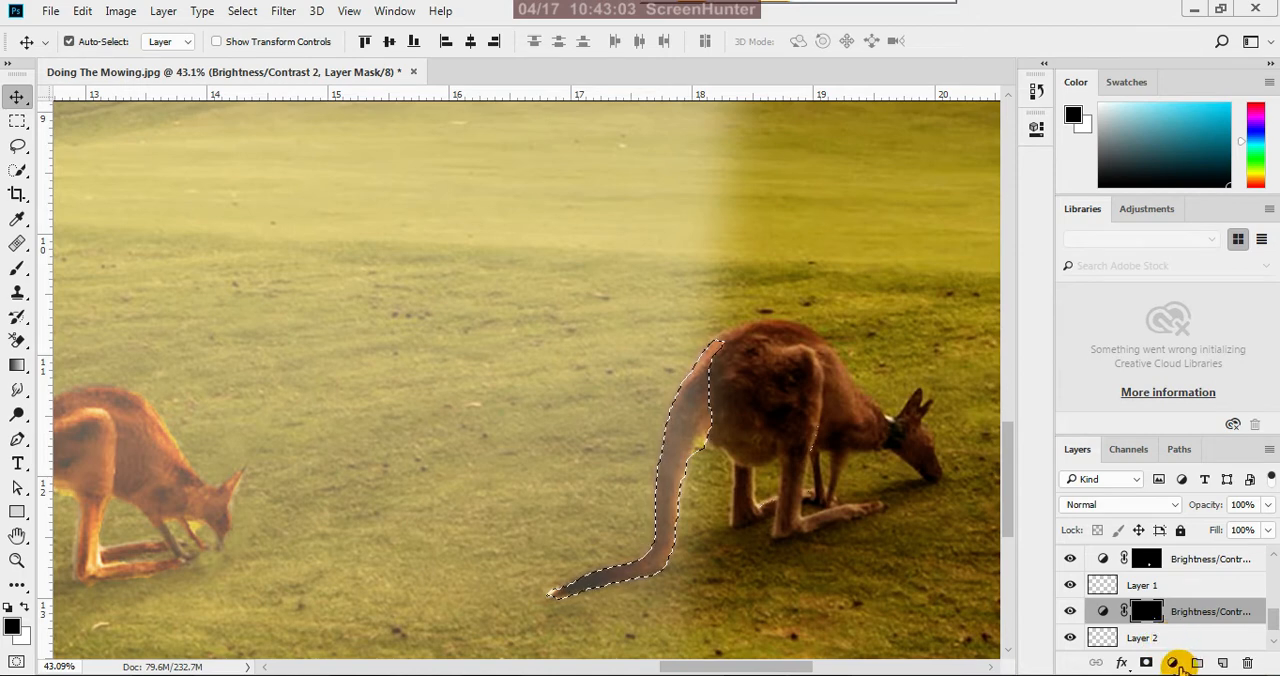
pyautogui.click(1176, 665)
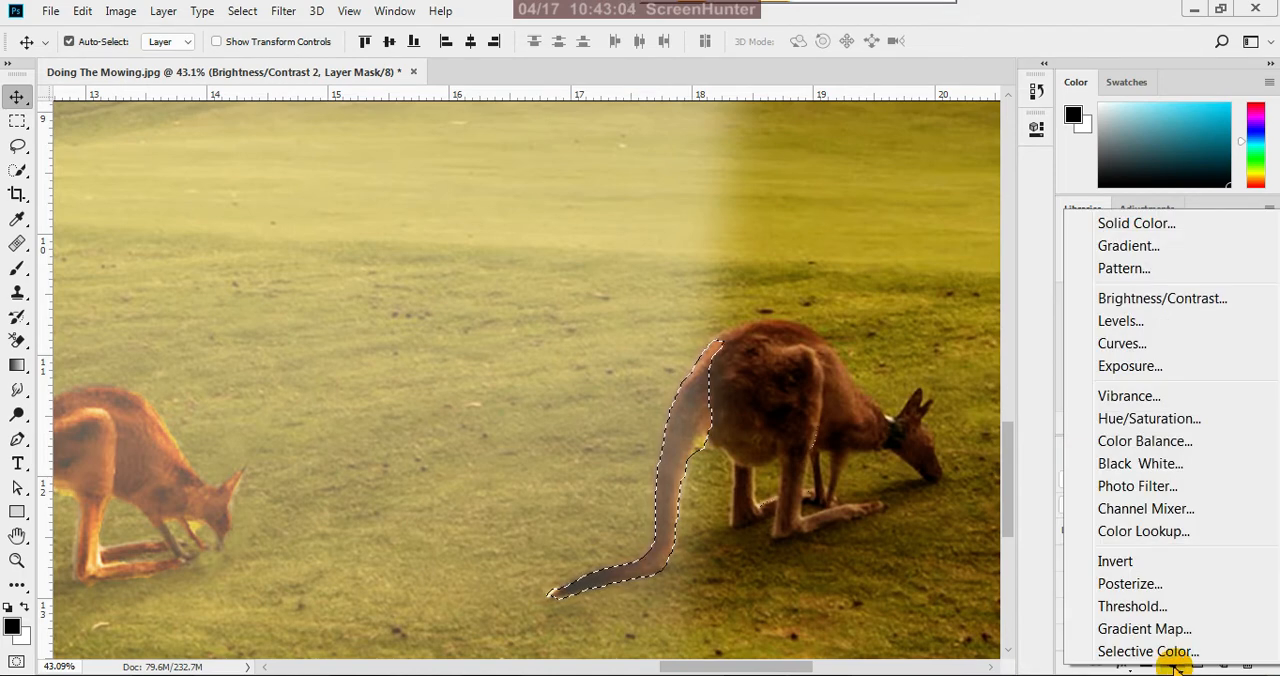
pyautogui.click(1148, 442)
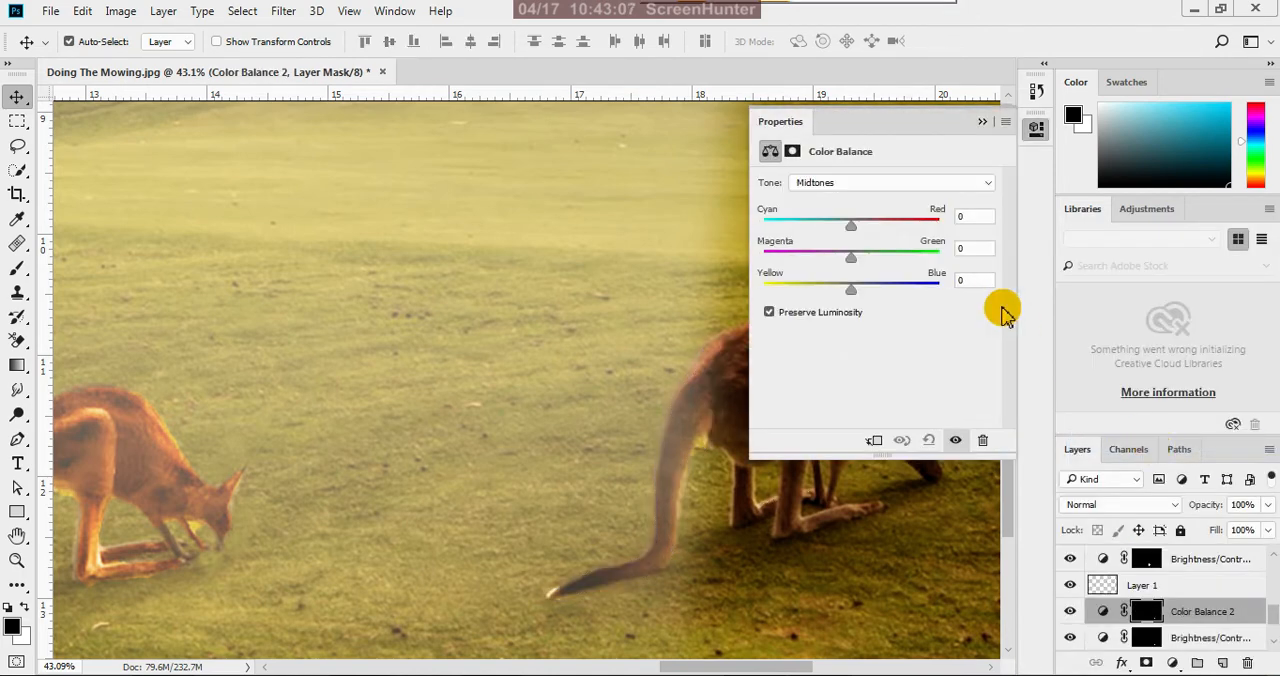
pyautogui.moveTo(852, 228); pyautogui.dragTo(886, 226)
pyautogui.moveTo(851, 292); pyautogui.dragTo(817, 294)
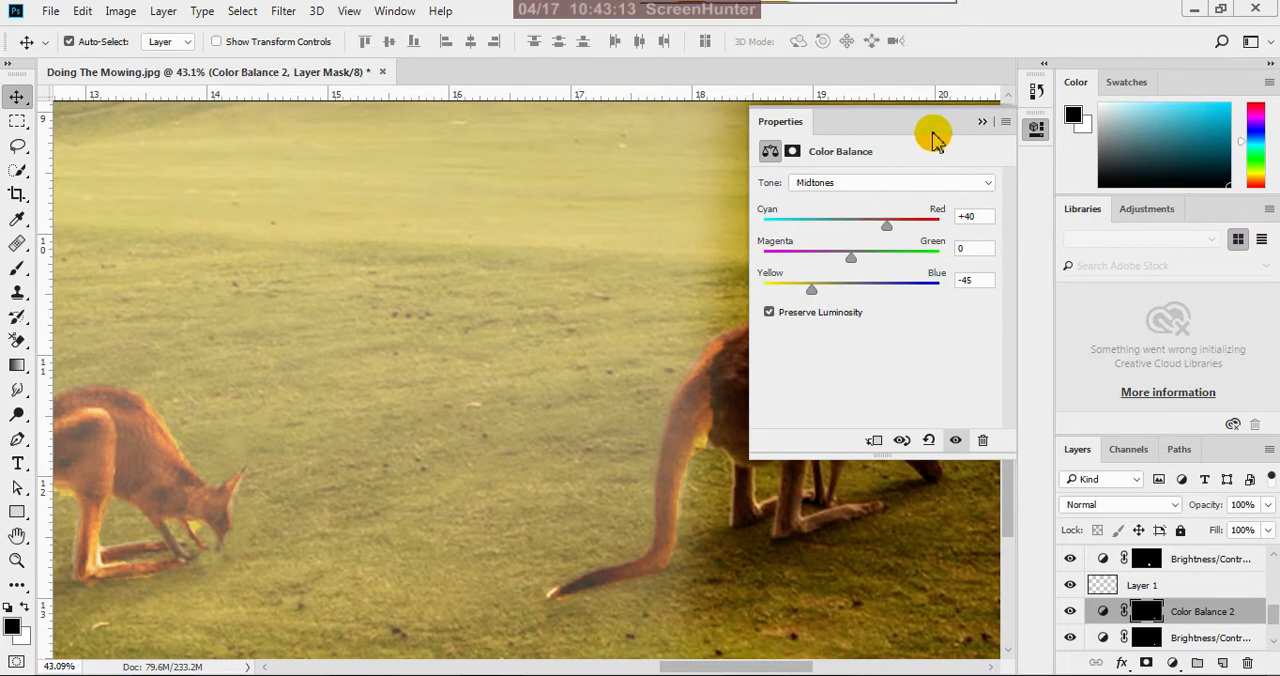
pyautogui.click(983, 122)
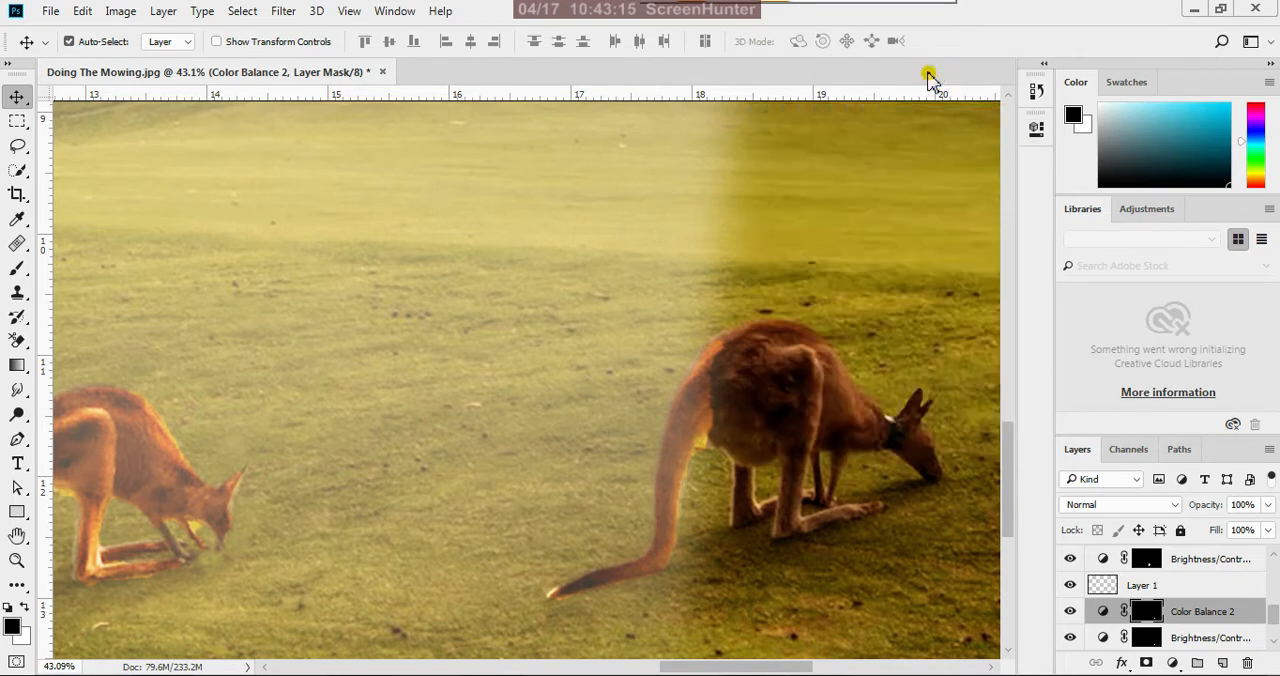
# Compare the kangaroo's tail with and without the Color Balance 2 adjustment, in the wide view and close up
pyautogui.scroll(-3, 791, 423)
pyautogui.scroll(-2, 800, 425)
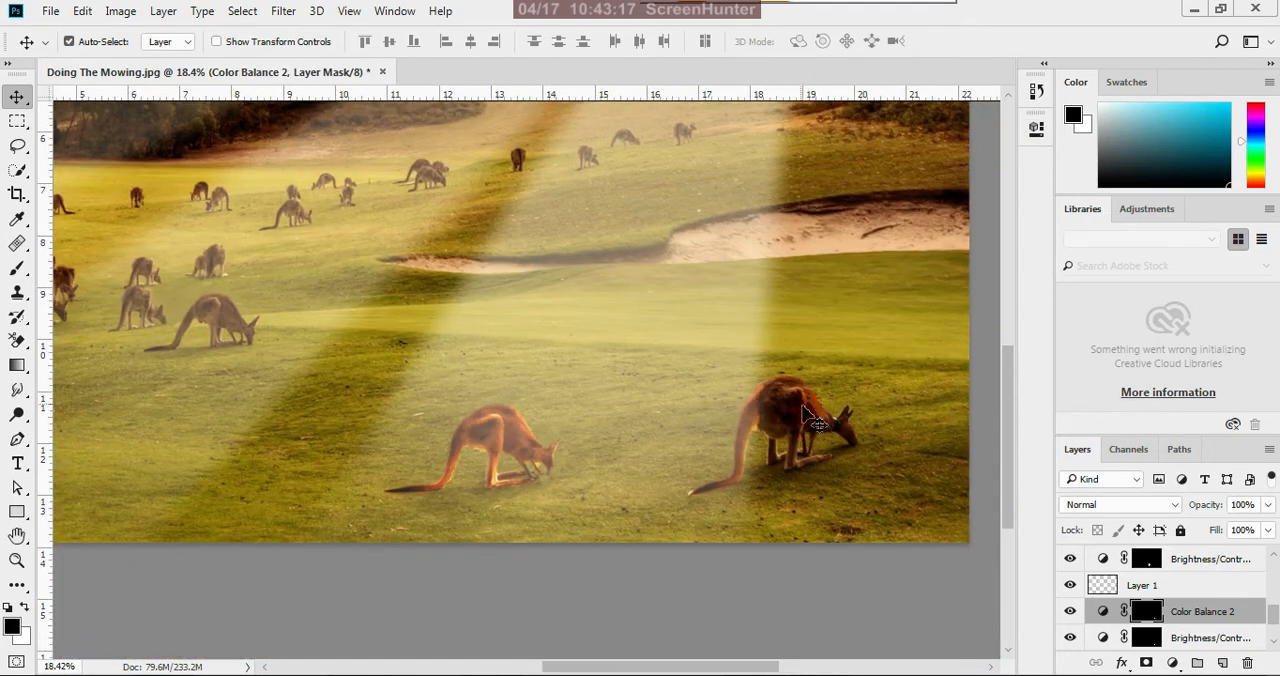
pyautogui.scroll(3, 785, 410)
pyautogui.scroll(1, 784, 410)
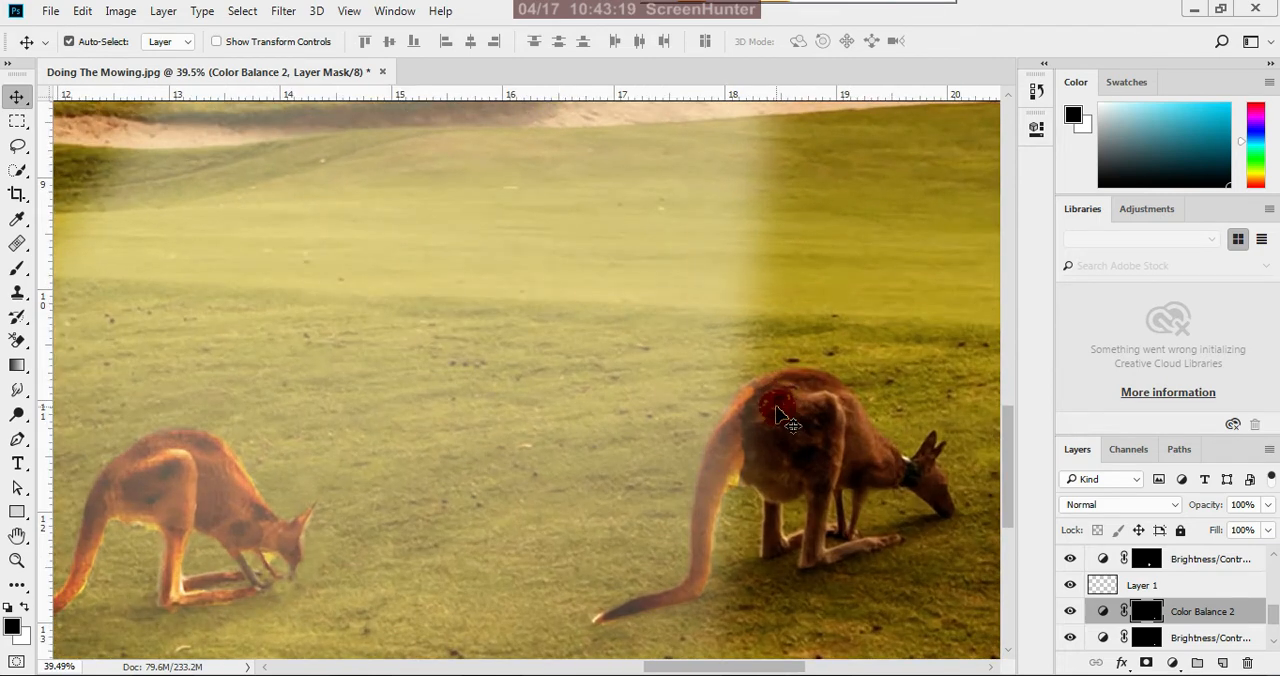
pyautogui.click(1070, 612)
pyautogui.click(1070, 612)
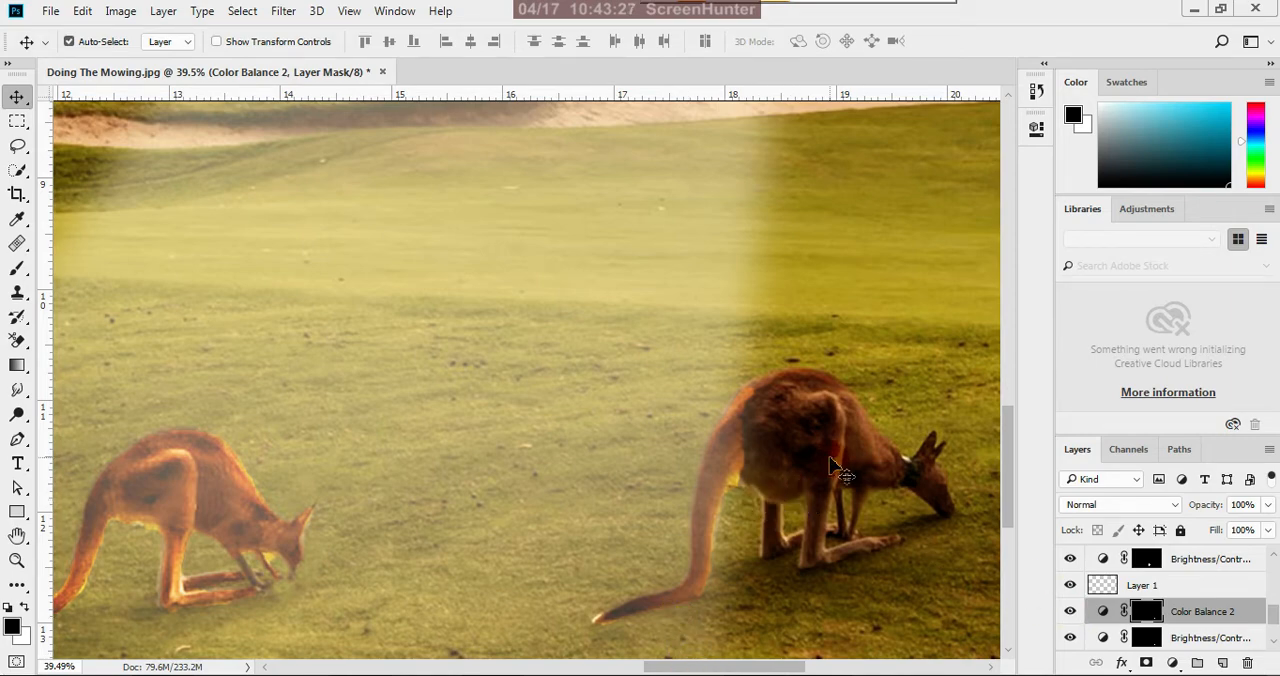
# Paint black on the Color Balance 2 mask with a size 80 brush at 40% opacity where the right kangaroo's tail meets its body
pyautogui.scroll(6, 760, 463)
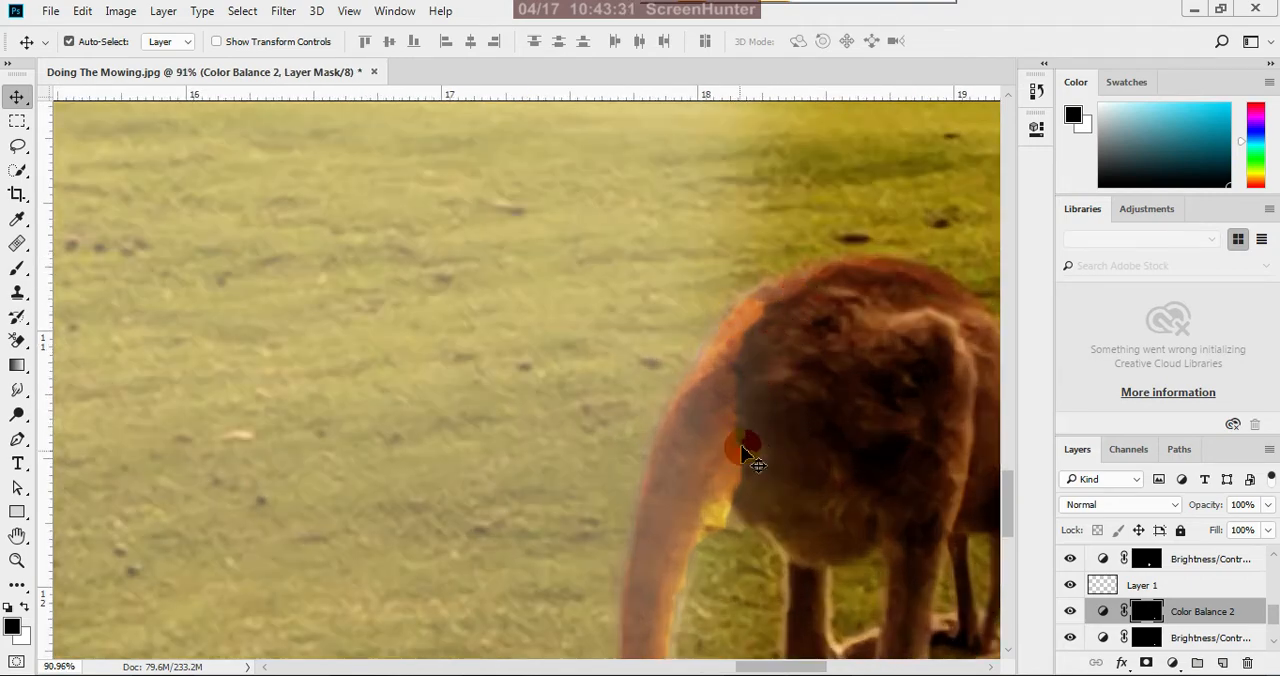
pyautogui.scroll(-4, 742, 453)
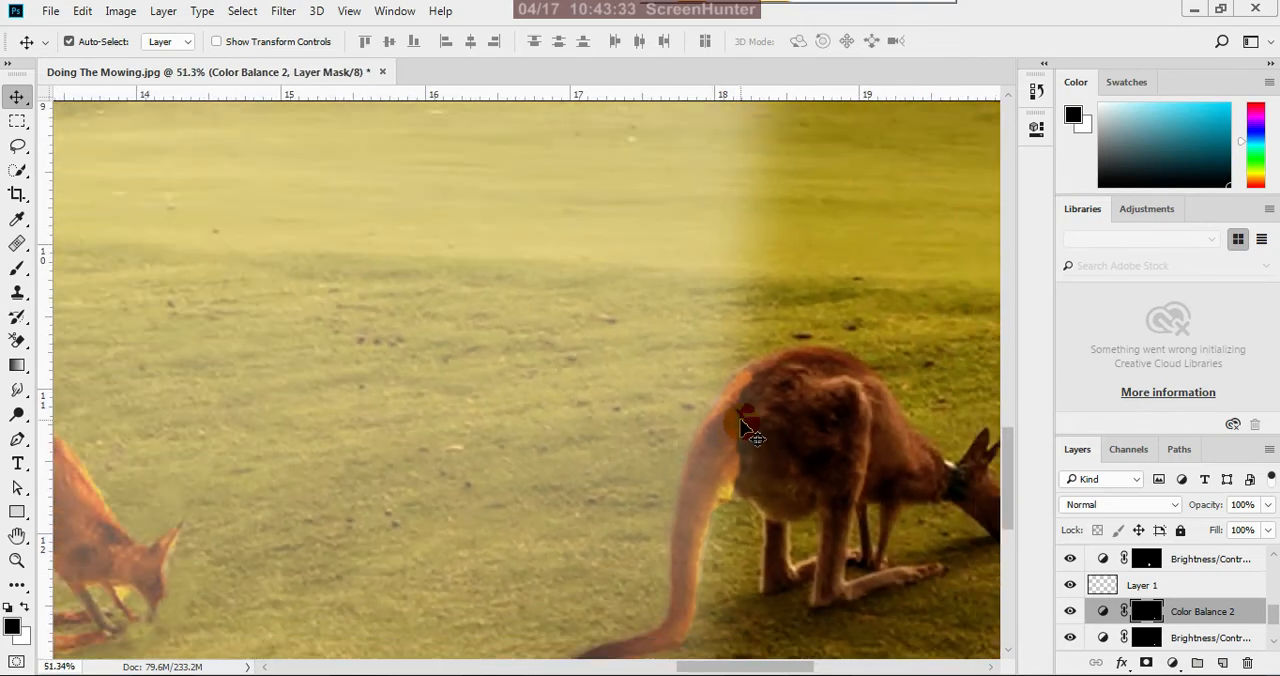
pyautogui.scroll(-1, 742, 430)
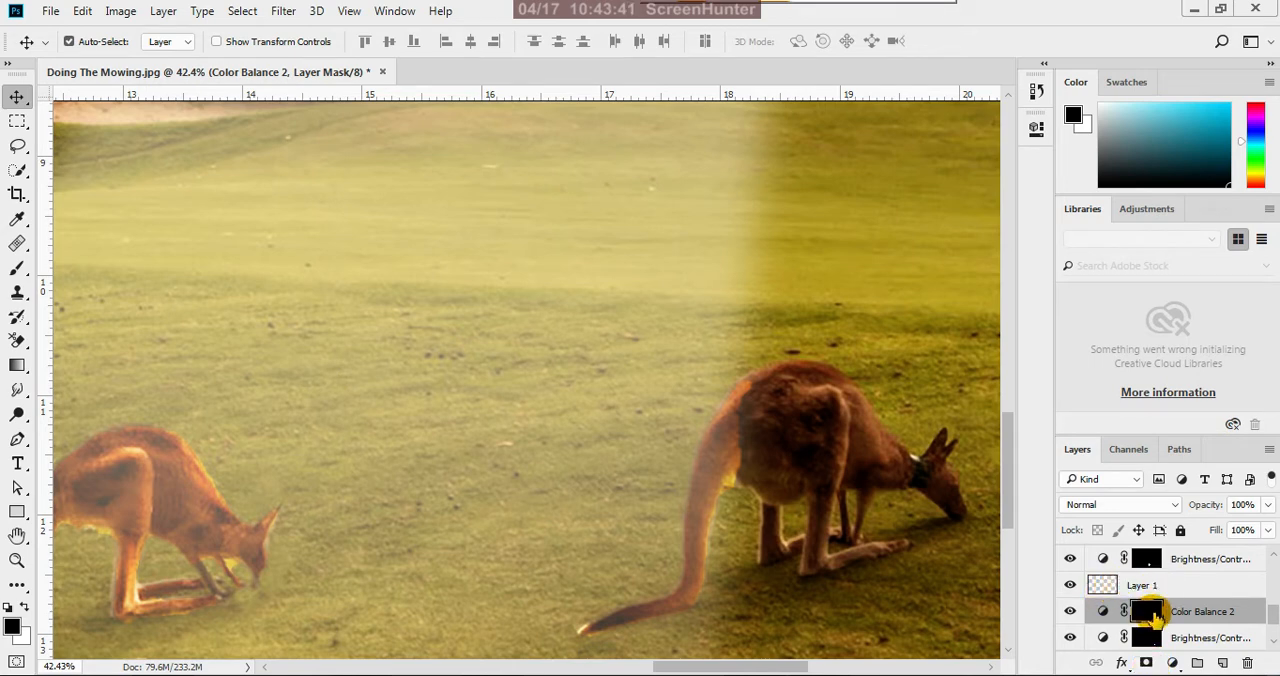
pyautogui.click(18, 268)
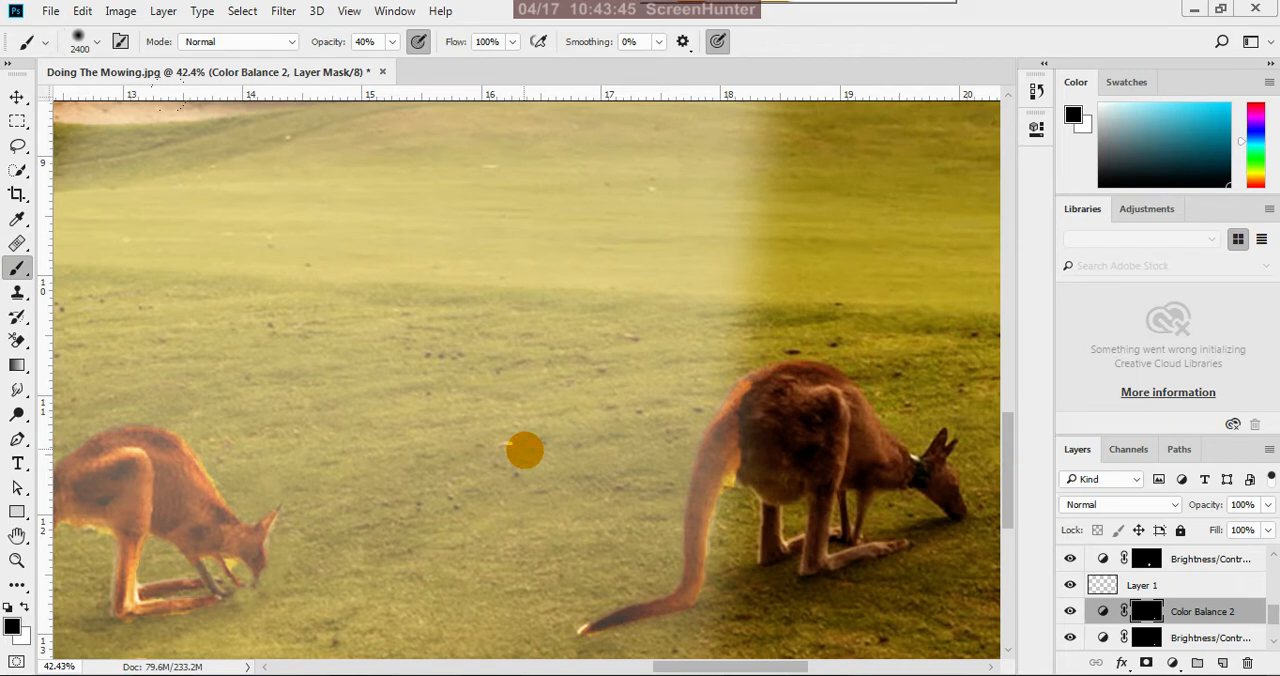
pyautogui.press('[')
pyautogui.press('[')
pyautogui.press('[')
pyautogui.press('[')
pyautogui.press('[')
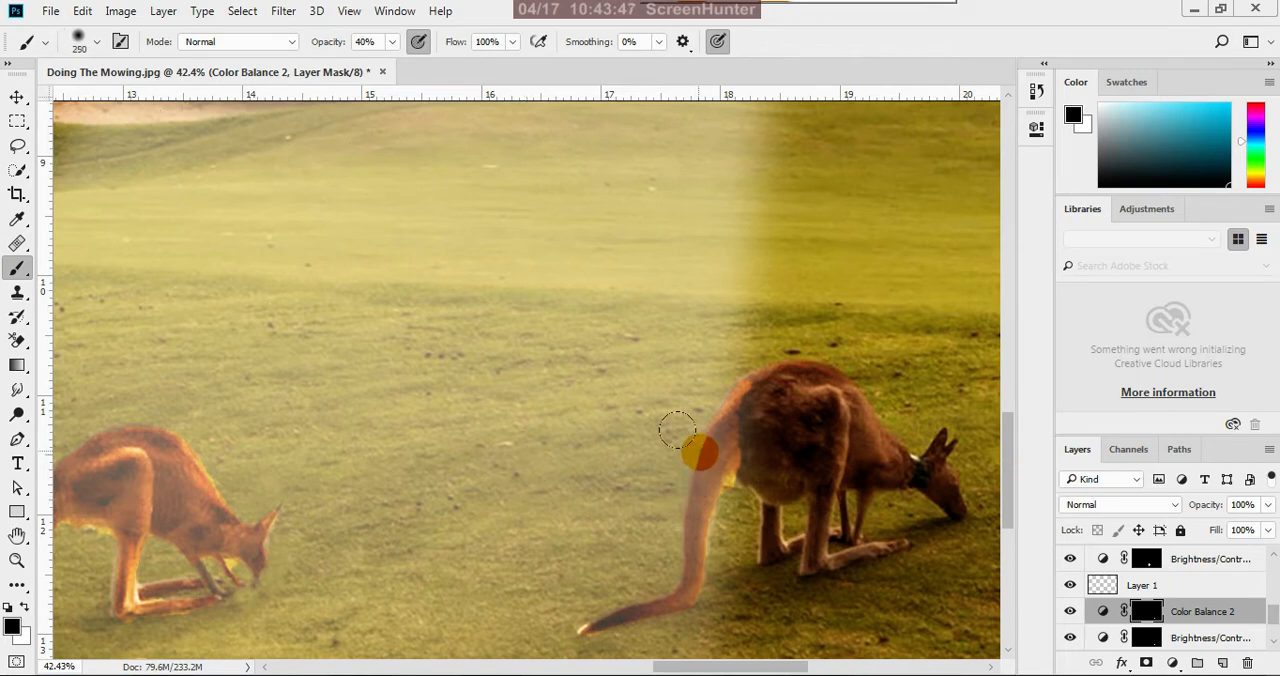
pyautogui.press('[')
pyautogui.press('[')
pyautogui.press('[')
pyautogui.press('[')
pyautogui.press('[')
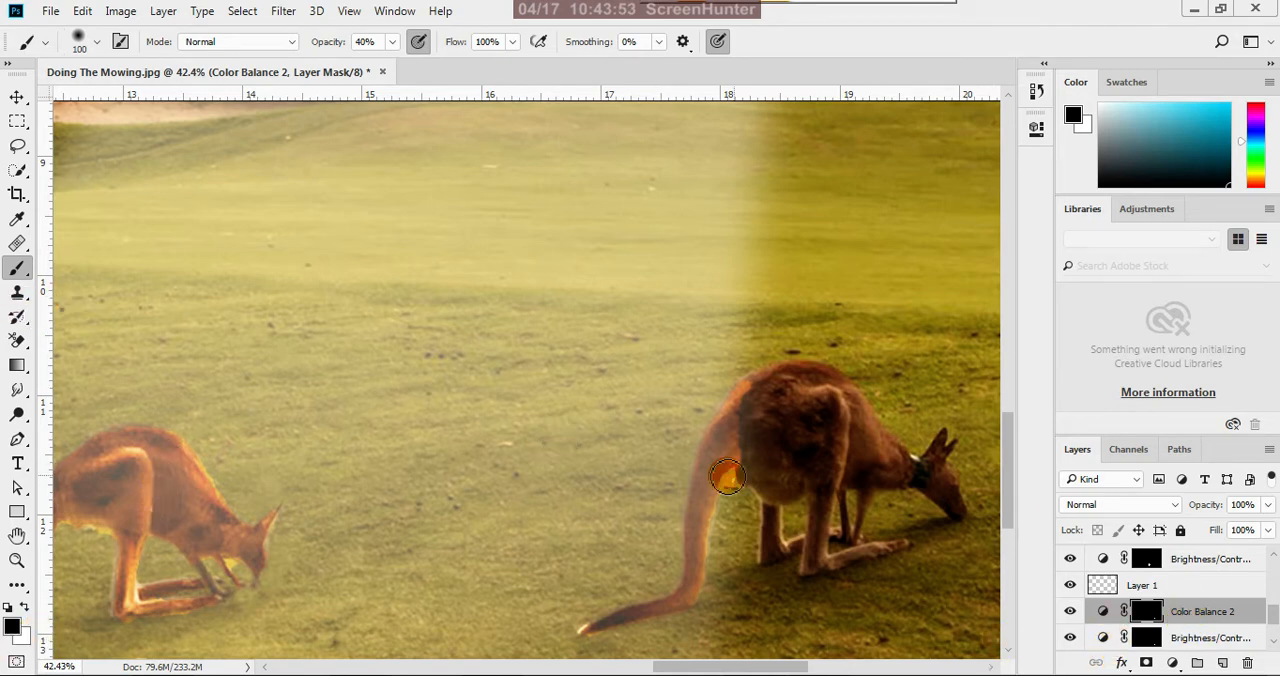
pyautogui.scroll(2, 760, 456)
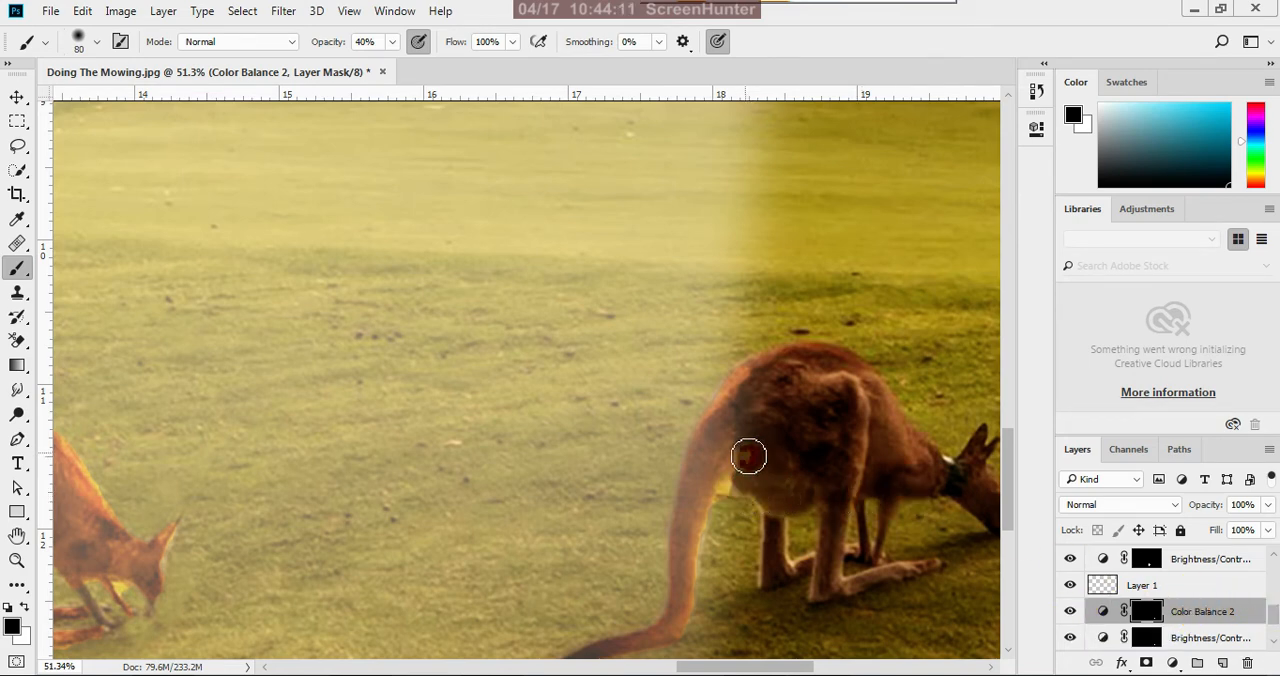
# Check how the right kangaroo's tail blends into its body, close up and across the whole image
pyautogui.scroll(-3, 754, 434)
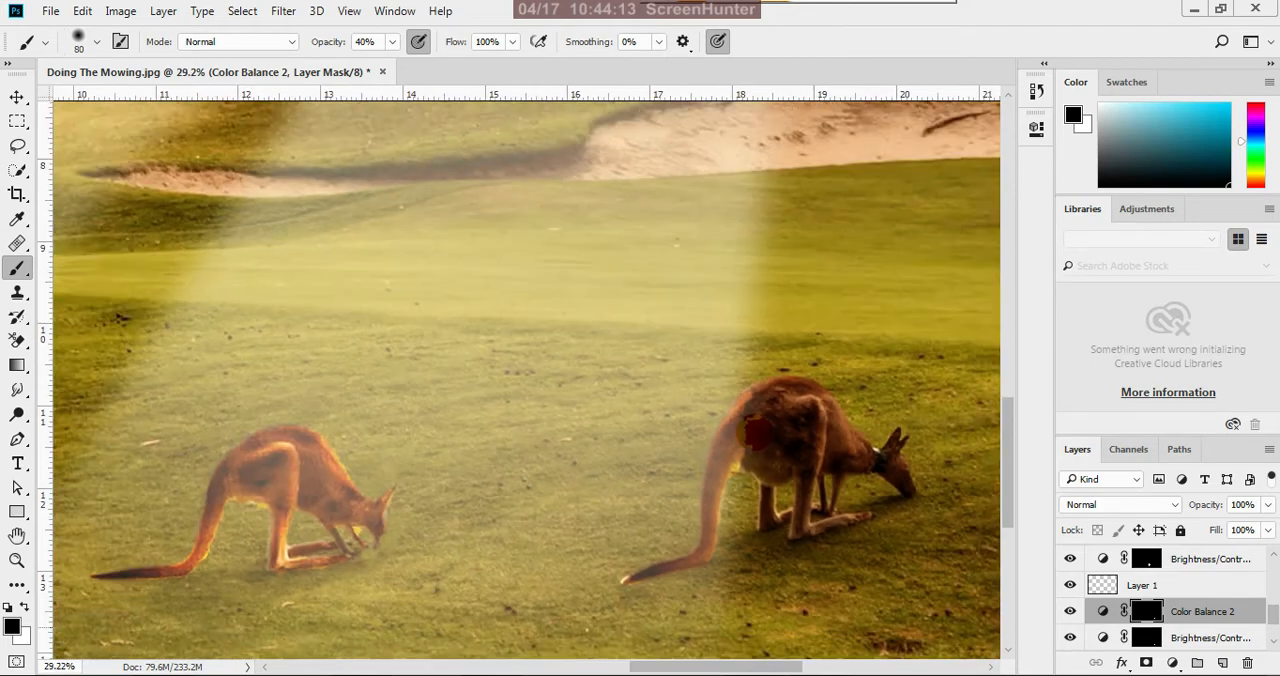
pyautogui.scroll(-2, 755, 432)
pyautogui.scroll(3, 771, 463)
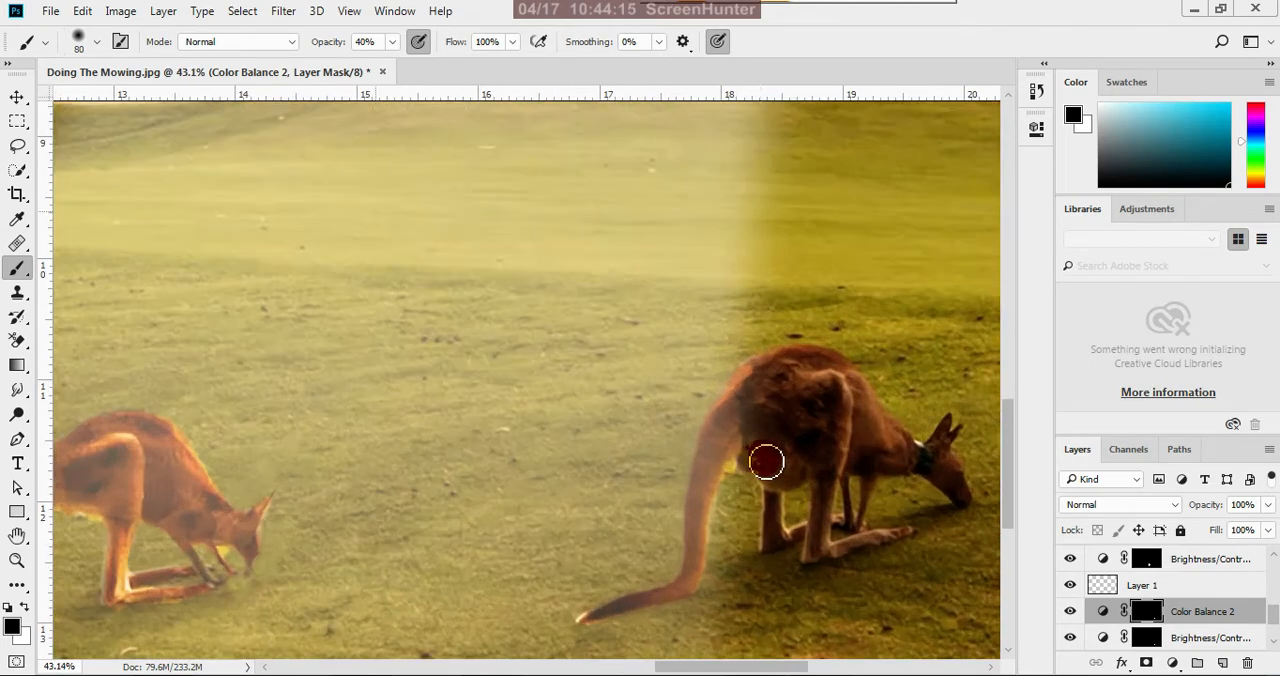
pyautogui.scroll(-4, 766, 462)
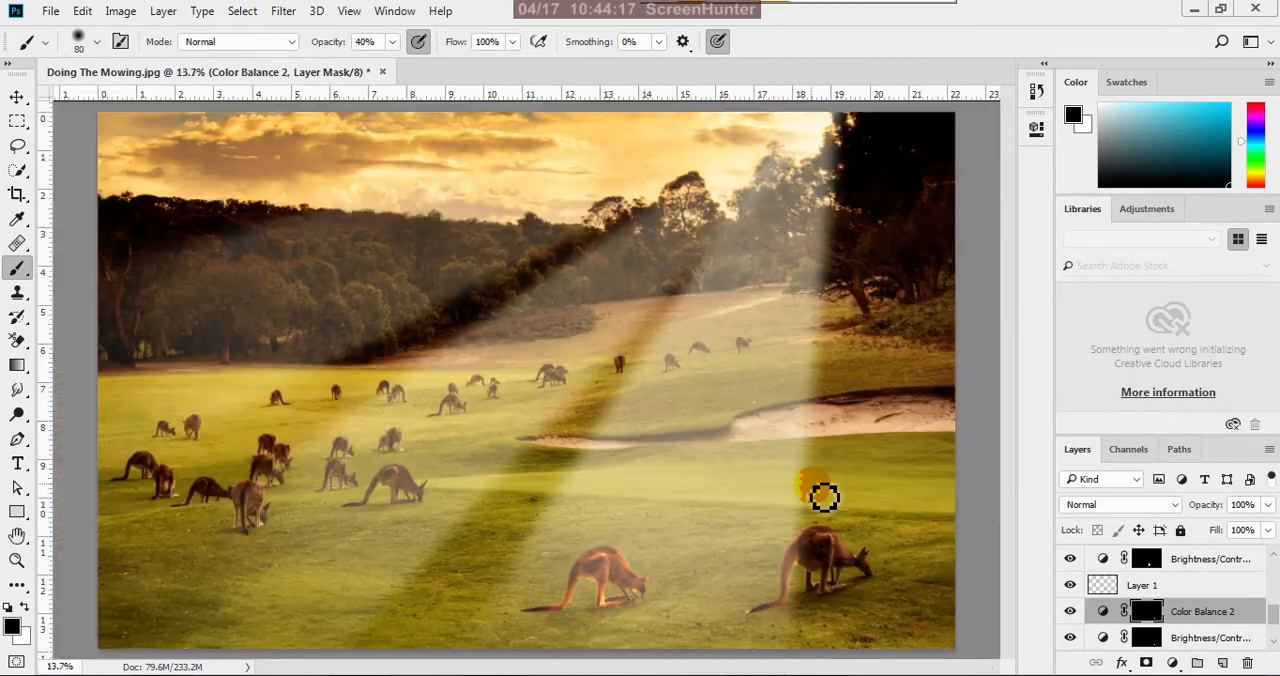
pyautogui.scroll(3, 843, 605)
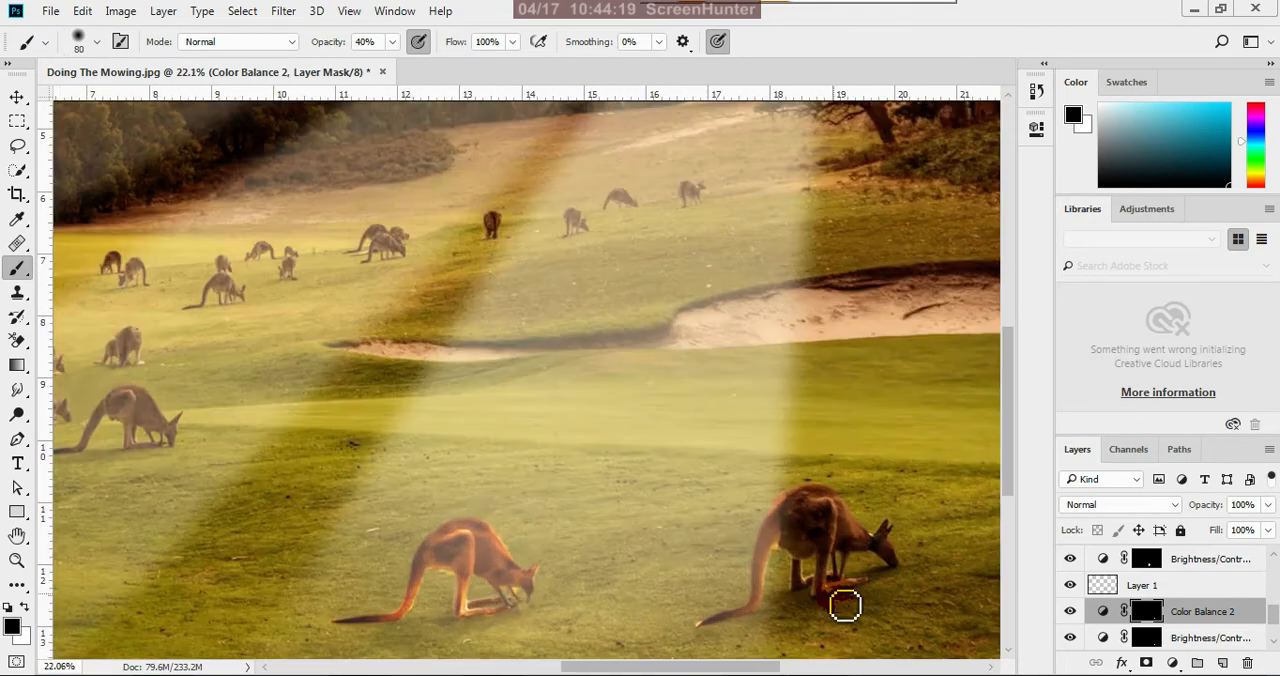
pyautogui.scroll(4, 838, 593)
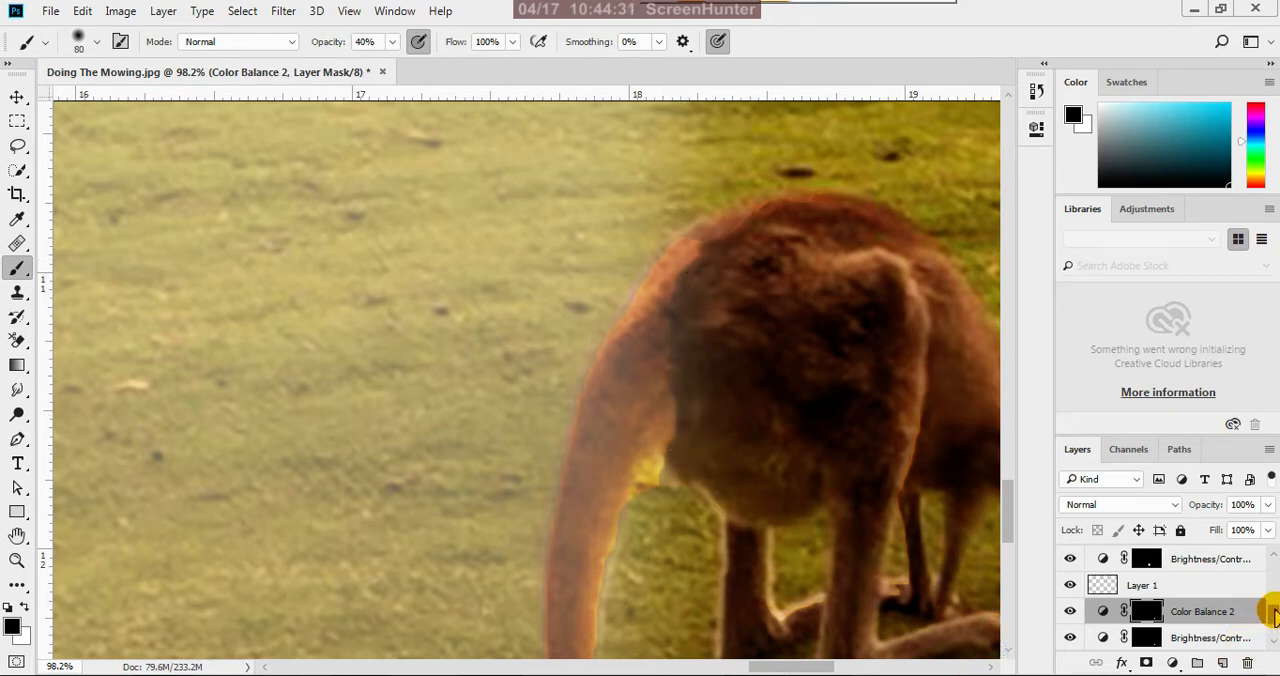
pyautogui.moveTo(1275, 615); pyautogui.dragTo(1274, 640)
pyautogui.click(1133, 640)
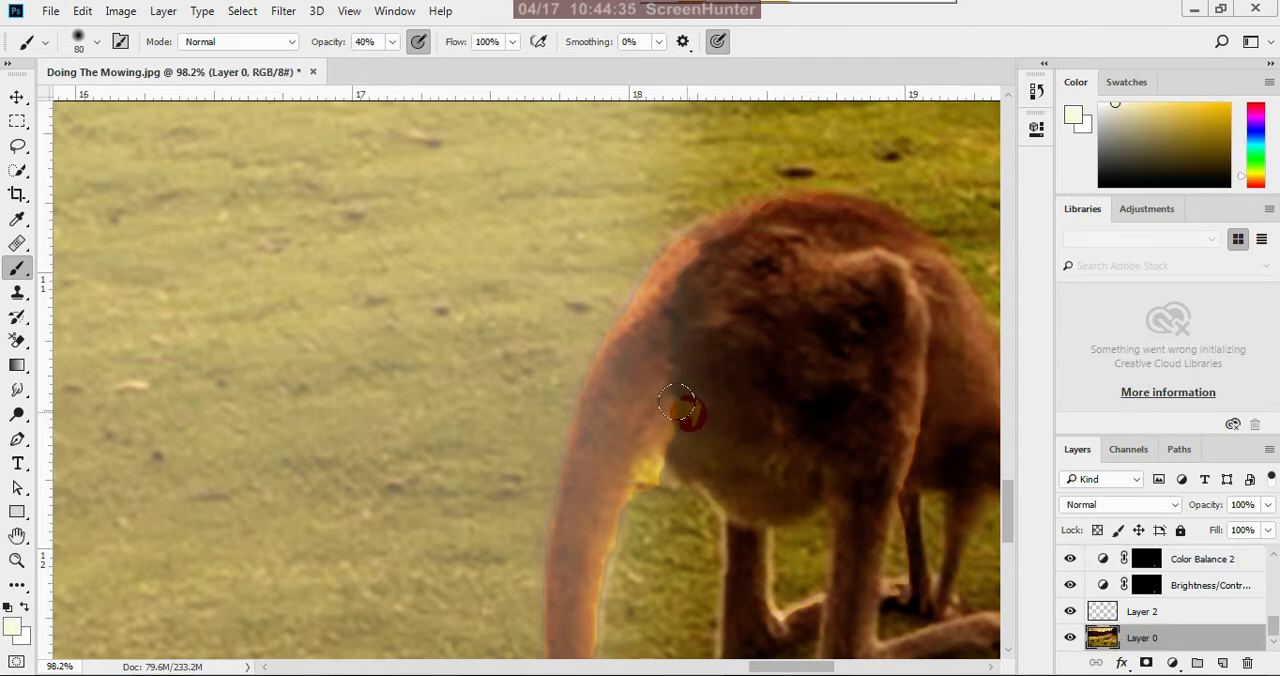
pyautogui.moveTo(678, 404); pyautogui.dragTo(680, 449)
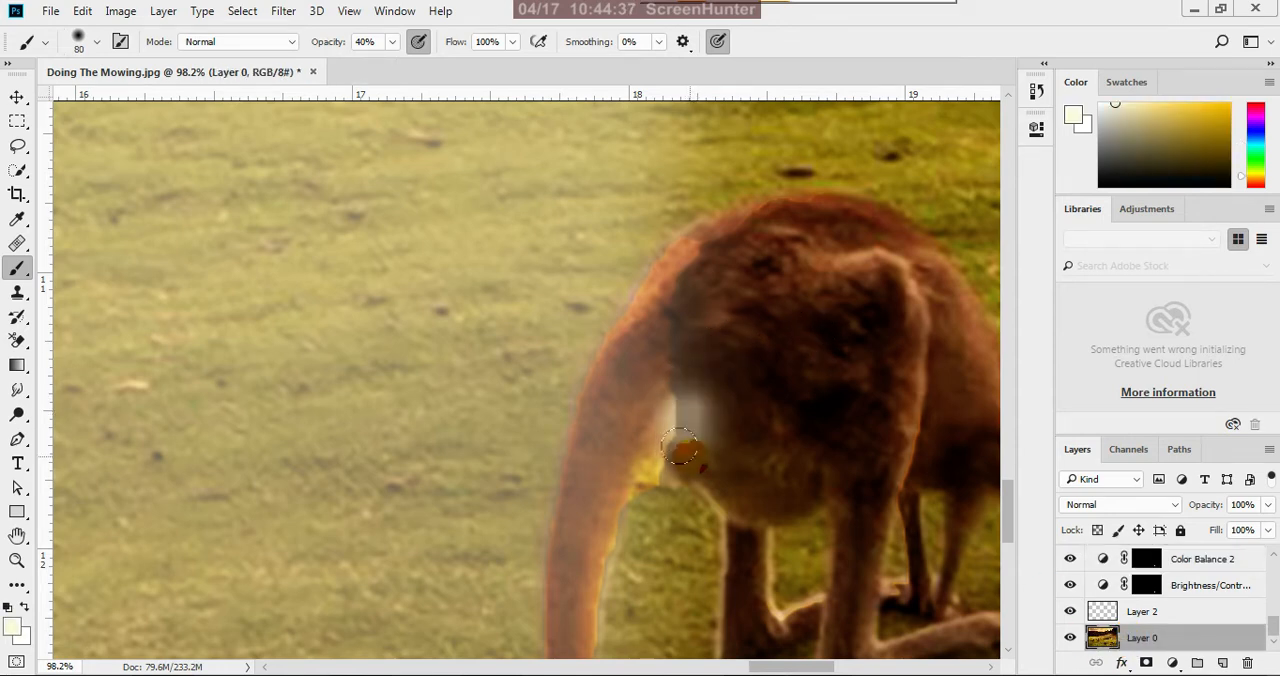
pyautogui.press('z')
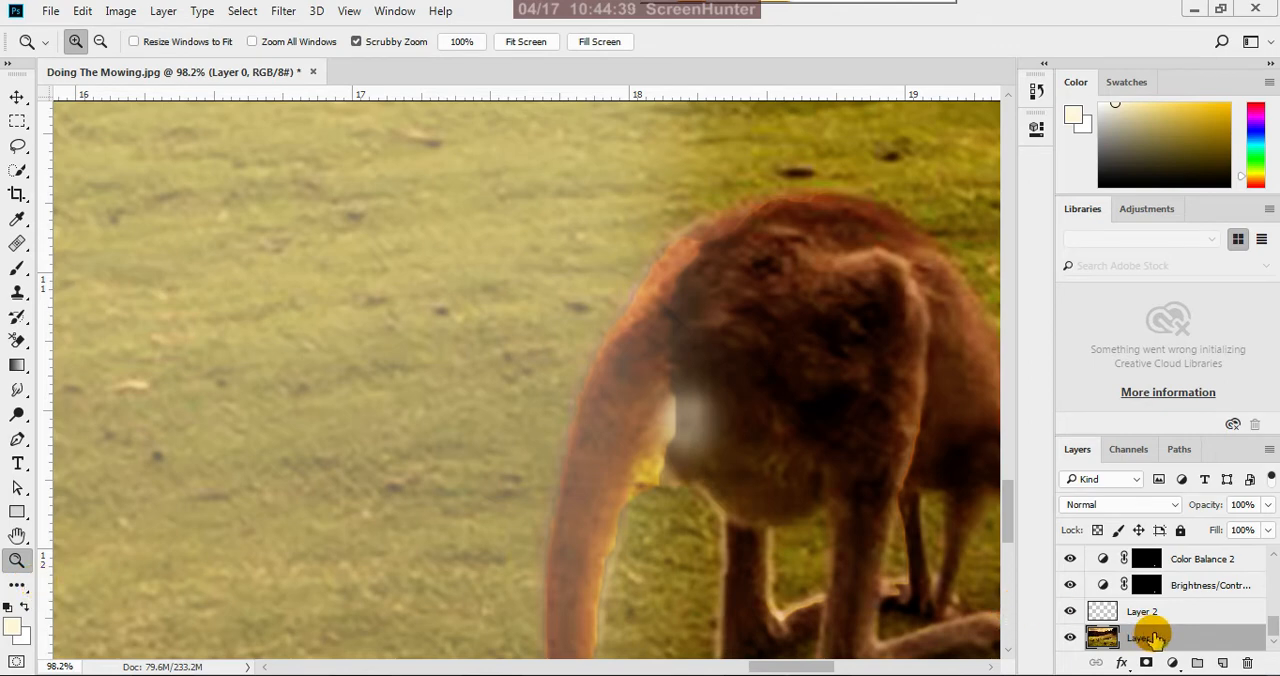
pyautogui.click(1070, 559)
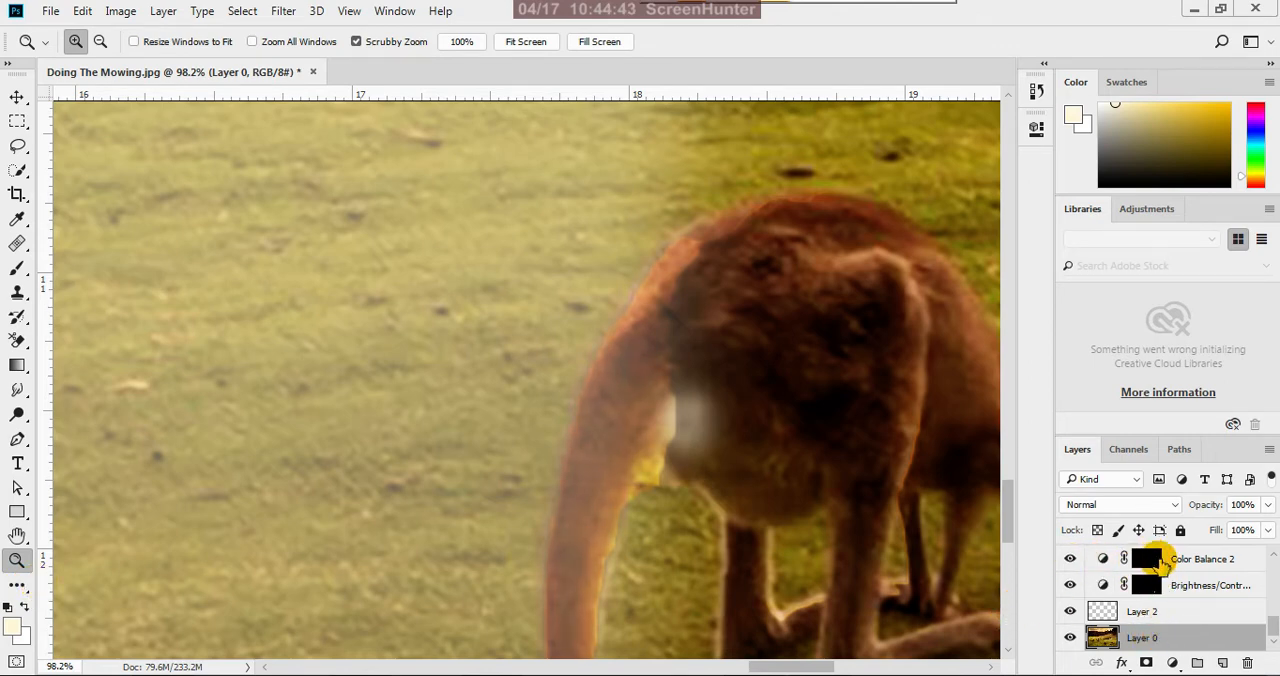
pyautogui.click(1150, 560)
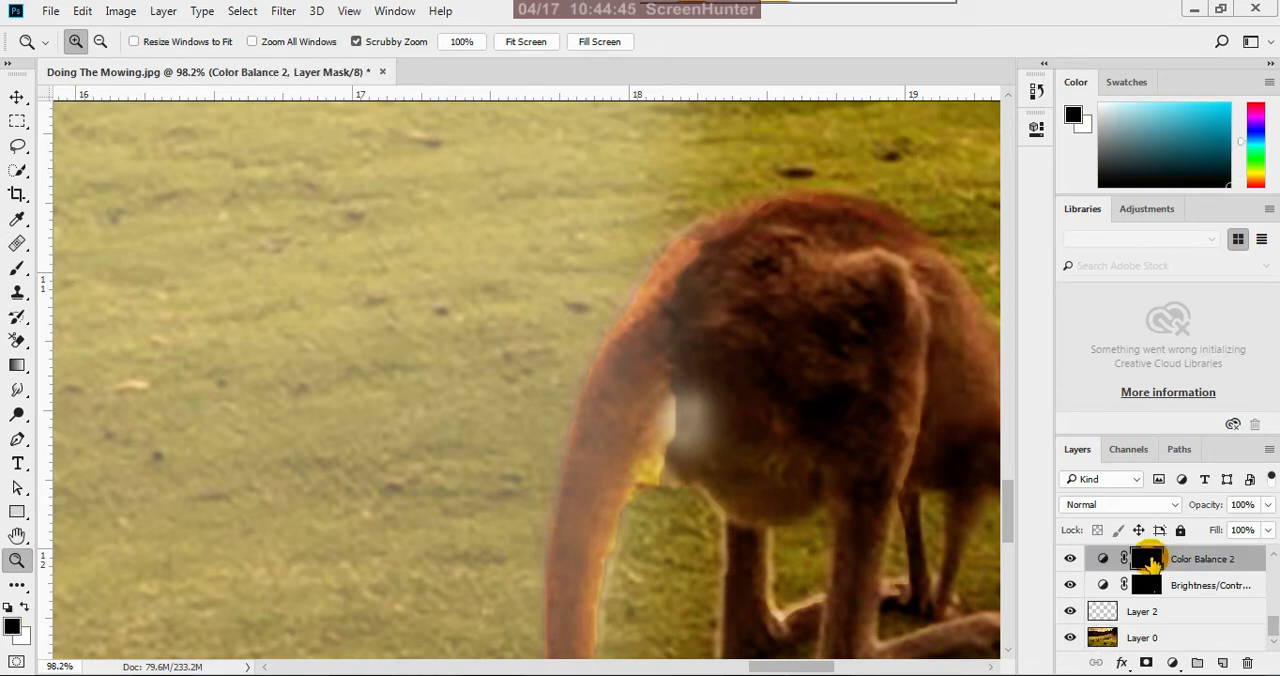
pyautogui.hotkey('ctrl', 'z')
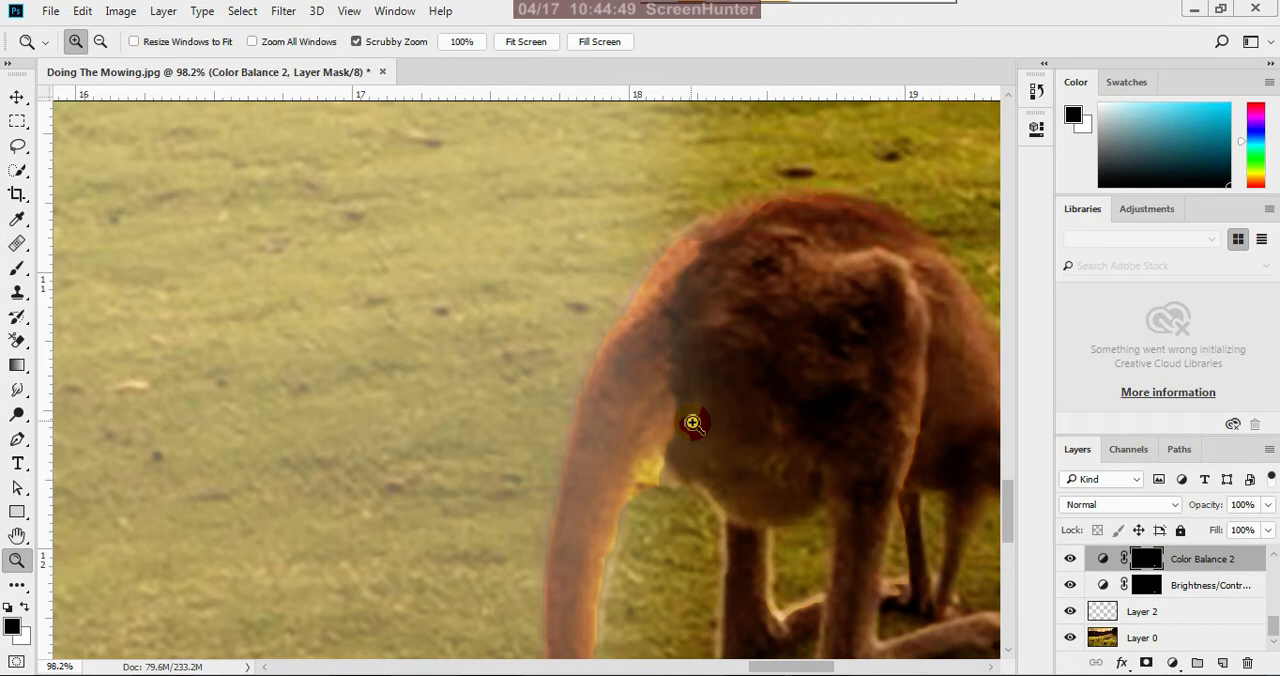
# Mask out the yellow fringe between the right kangaroo's tail and belly on Color Balance 2, using a black size 30 brush at 40% opacity
pyautogui.press('b')
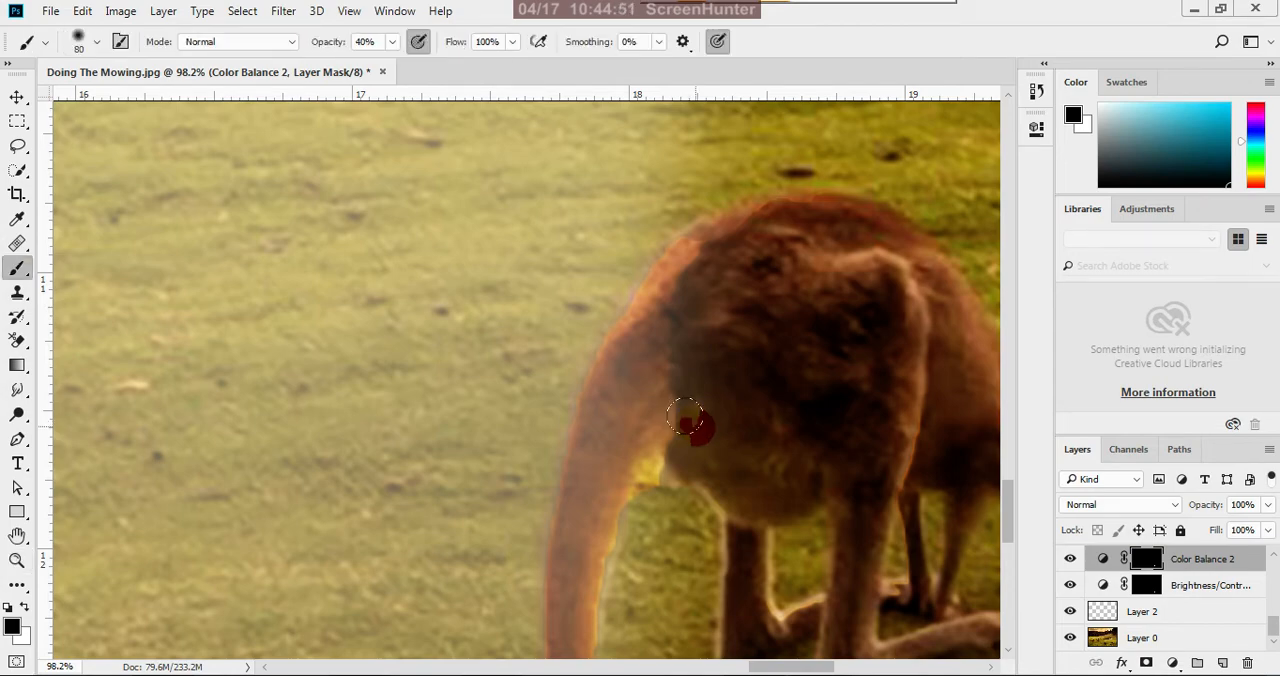
pyautogui.press('[')
pyautogui.press('[')
pyautogui.press('[')
pyautogui.scroll(-11, 704, 438)
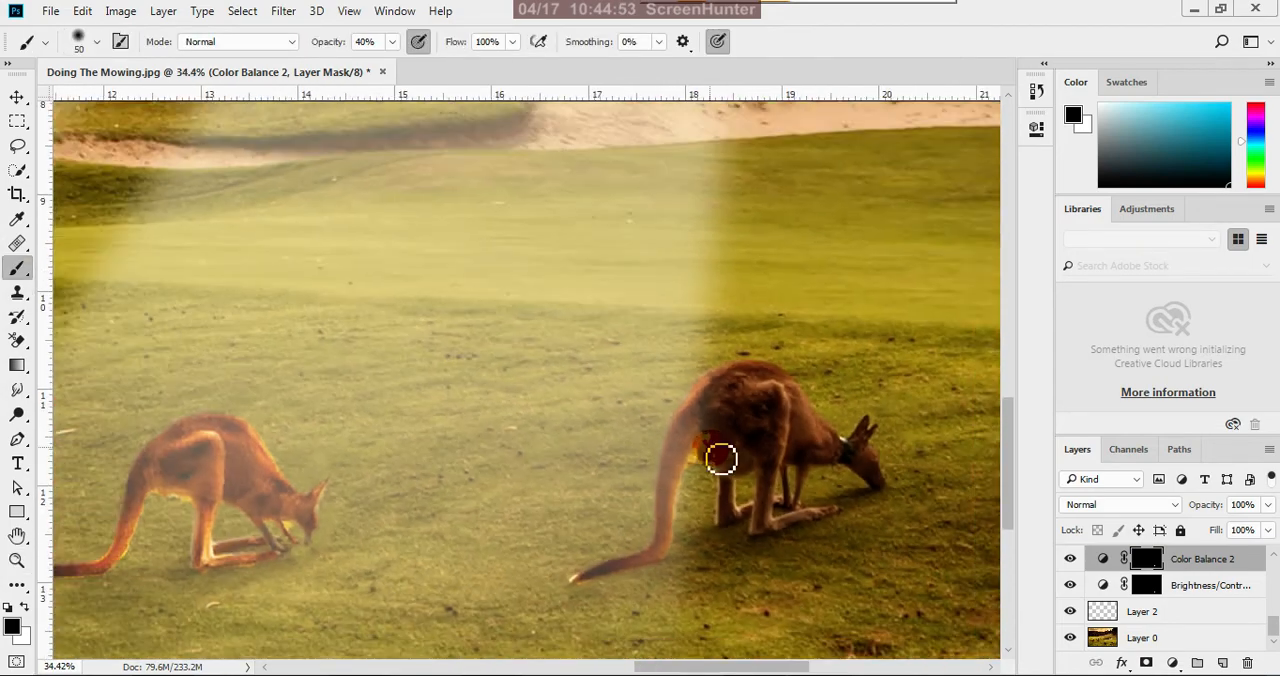
pyautogui.scroll(11, 720, 485)
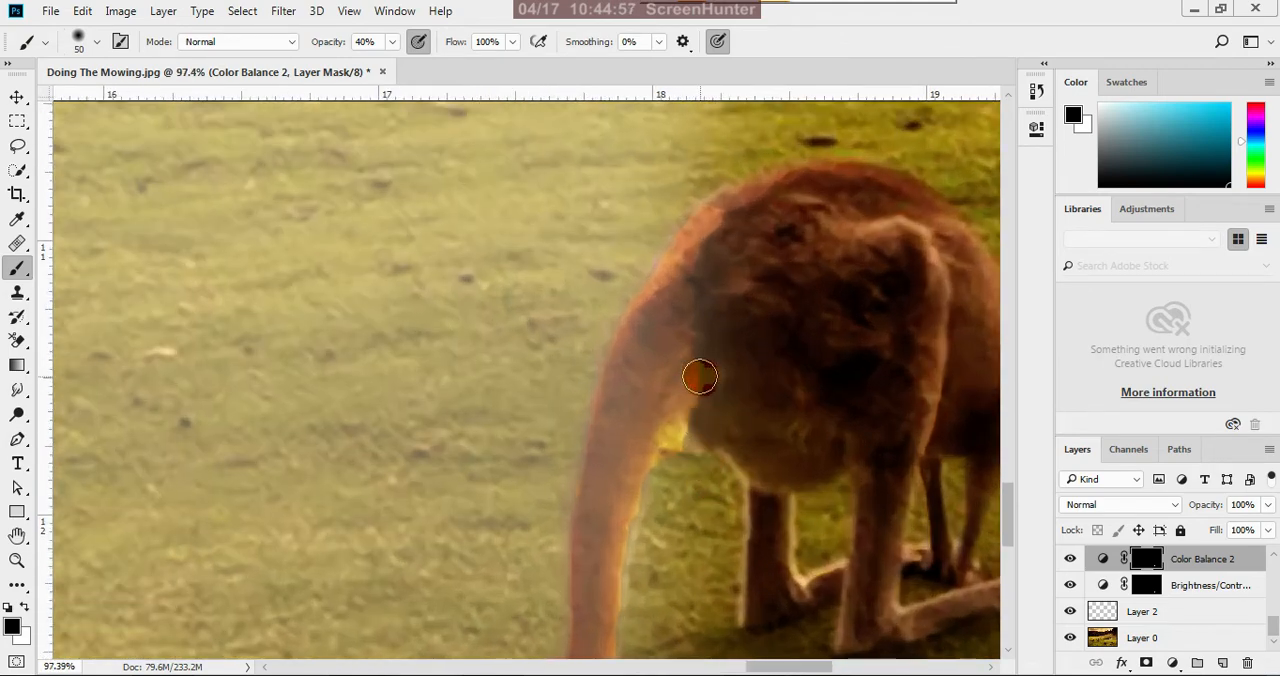
pyautogui.scroll(-3, 703, 432)
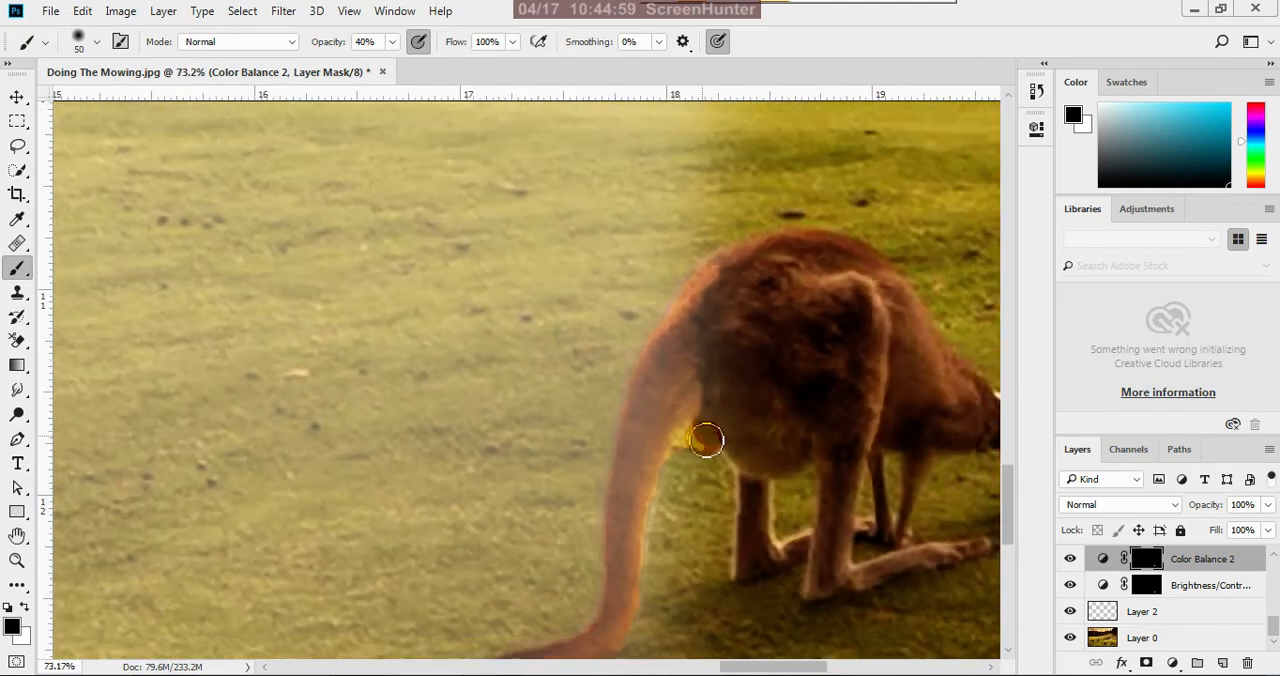
pyautogui.scroll(3, 710, 388)
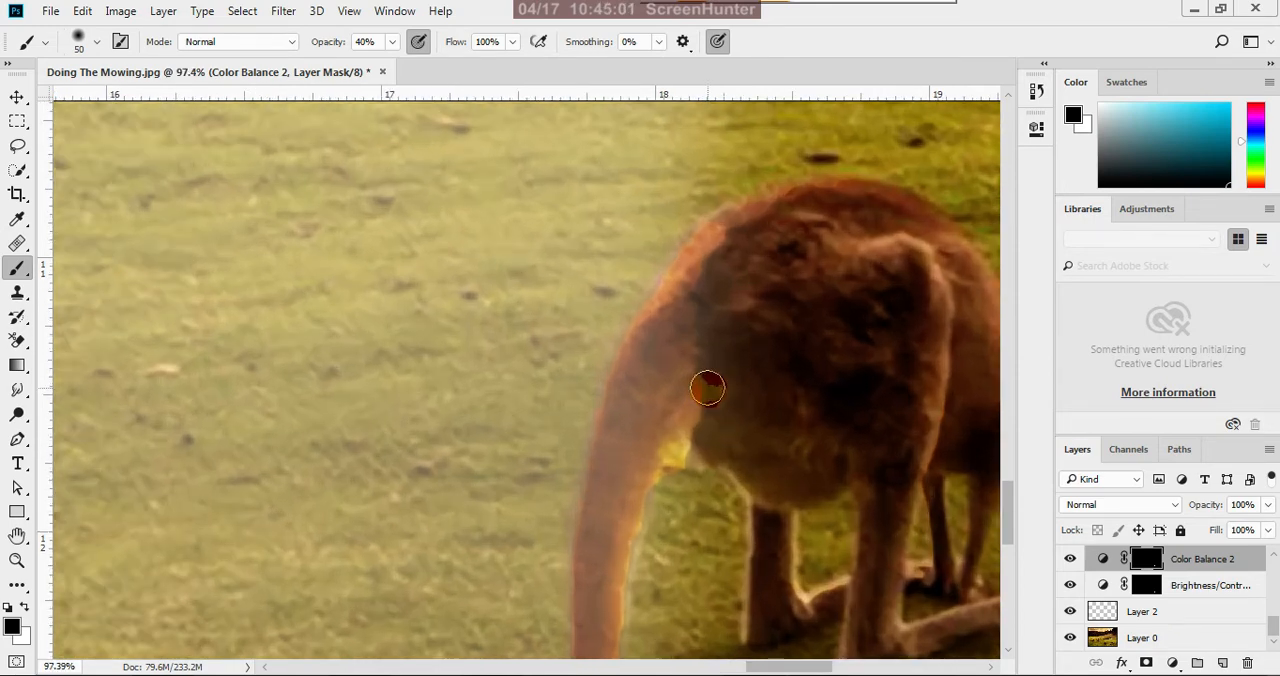
pyautogui.press('i')
pyautogui.click(736, 384)
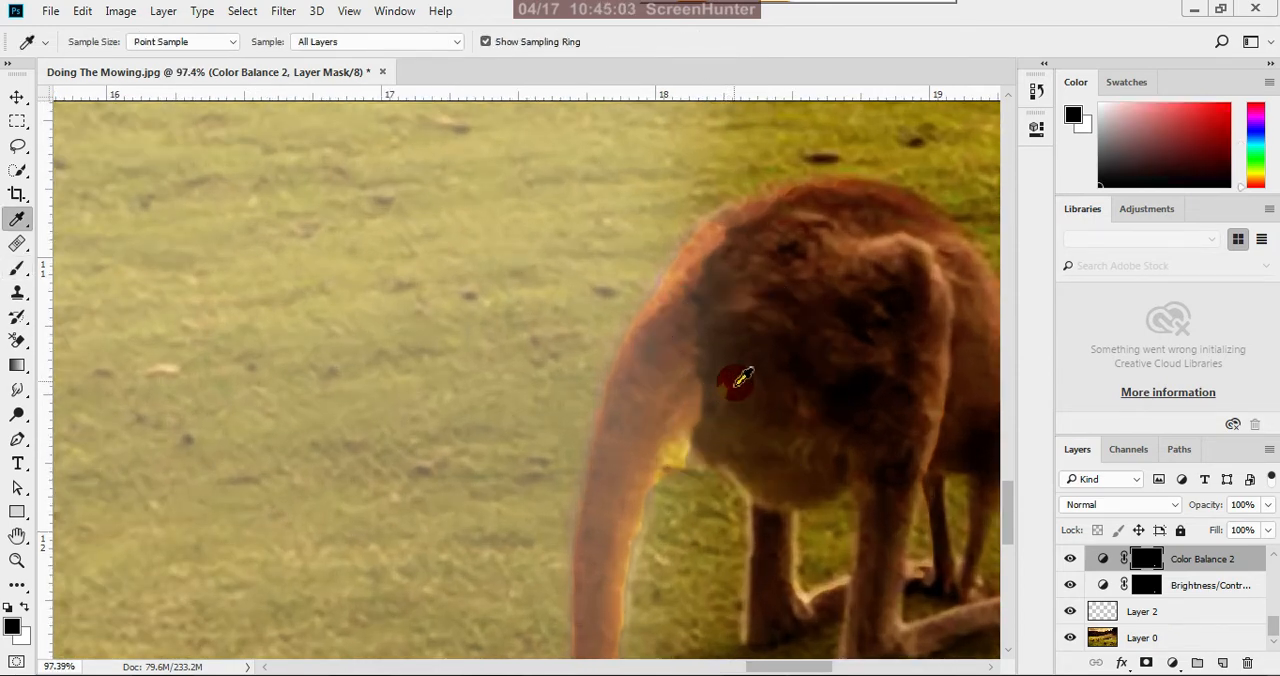
pyautogui.press('b')
pyautogui.press('[')
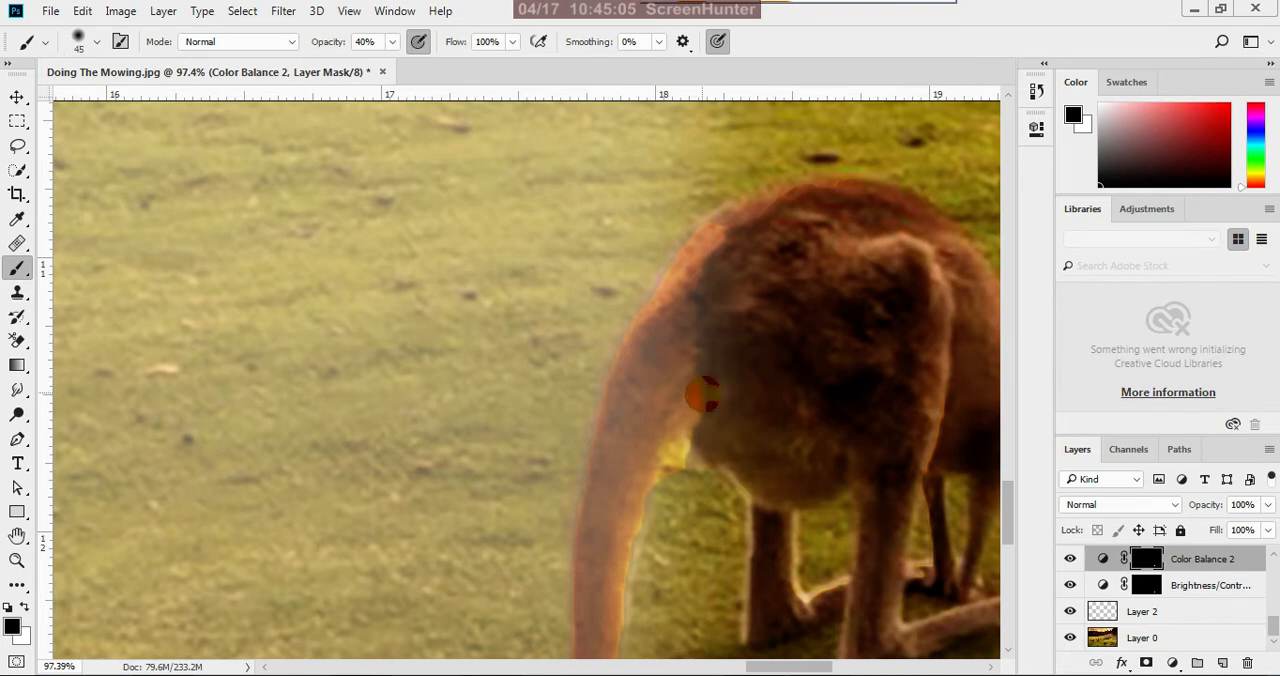
pyautogui.moveTo(715, 407)
pyautogui.mouseDown()
pyautogui.moveTo(709, 394)
pyautogui.moveTo(706, 434)
pyautogui.moveTo(700, 403)
pyautogui.moveTo(695, 460)
pyautogui.mouseUp()
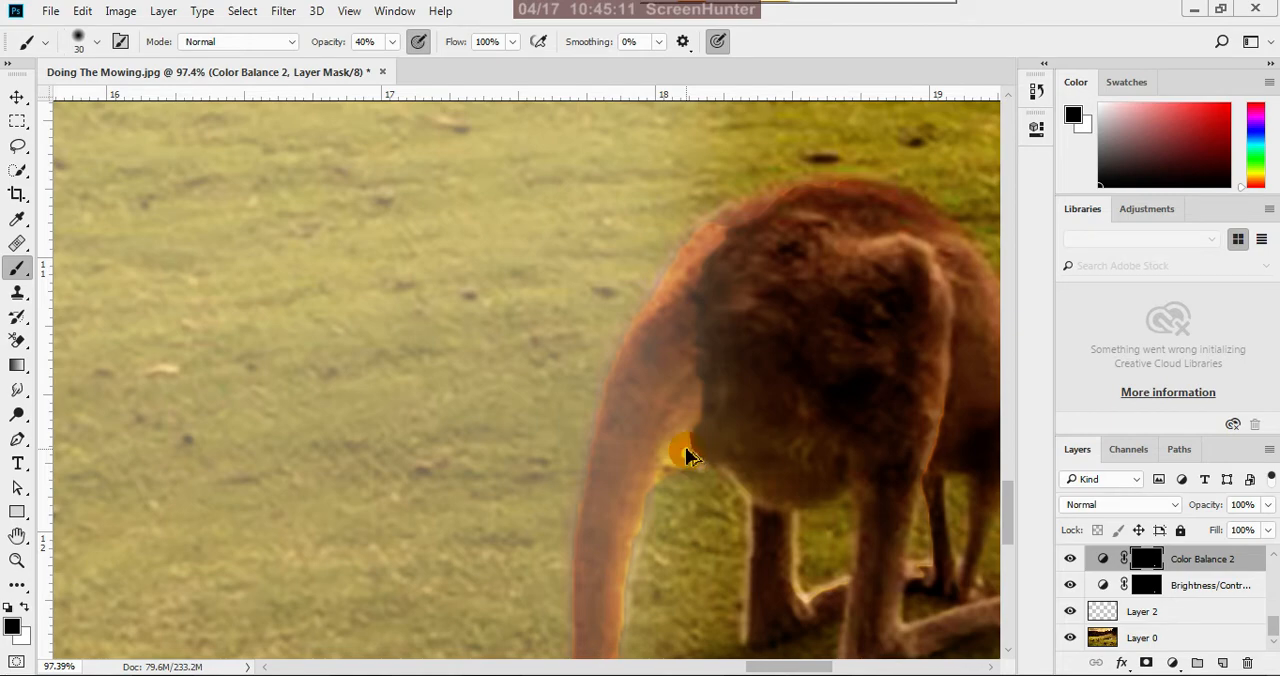
# Review both foreground kangaroos at print size and the whole image fitted to the screen
pyautogui.scroll(-6, 690, 455)
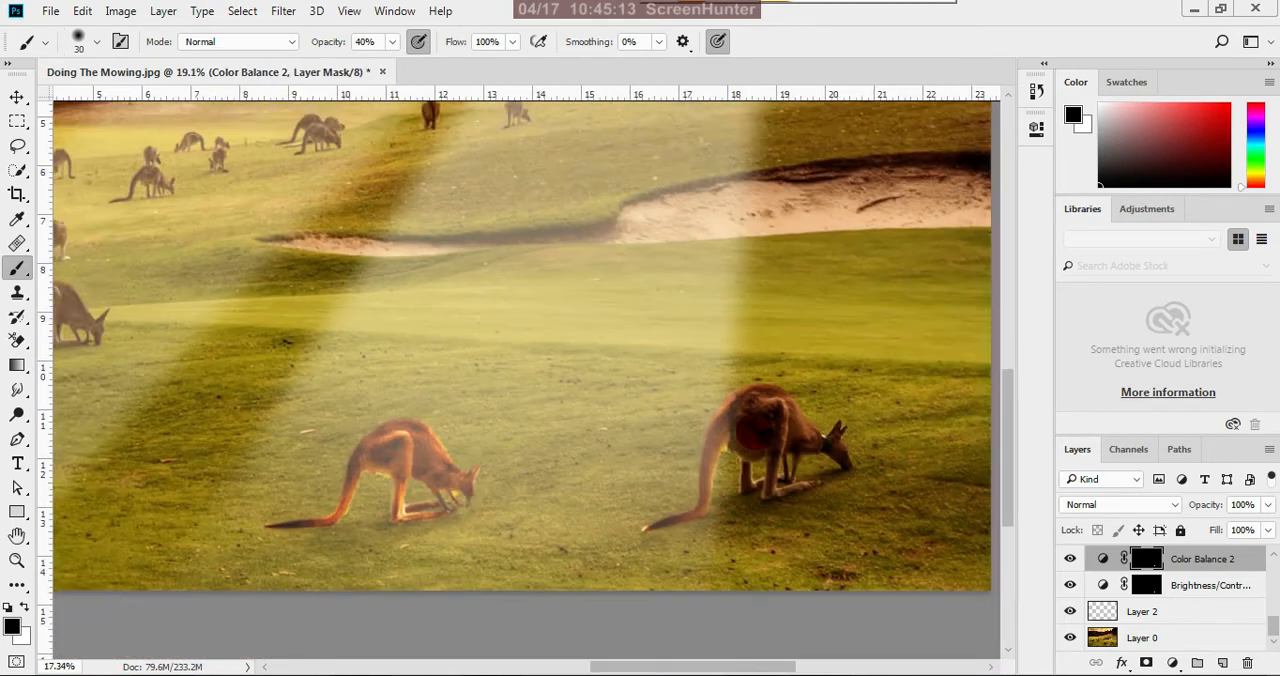
pyautogui.scroll(-2, 766, 434)
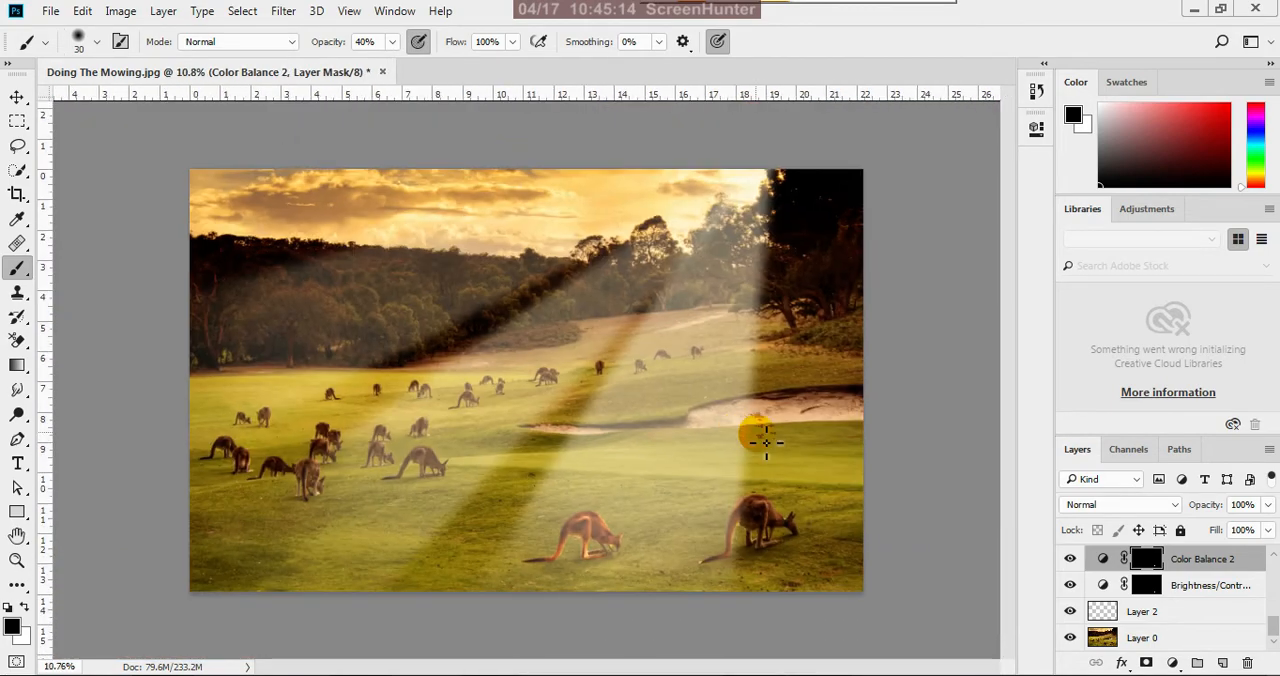
pyautogui.click(18, 97)
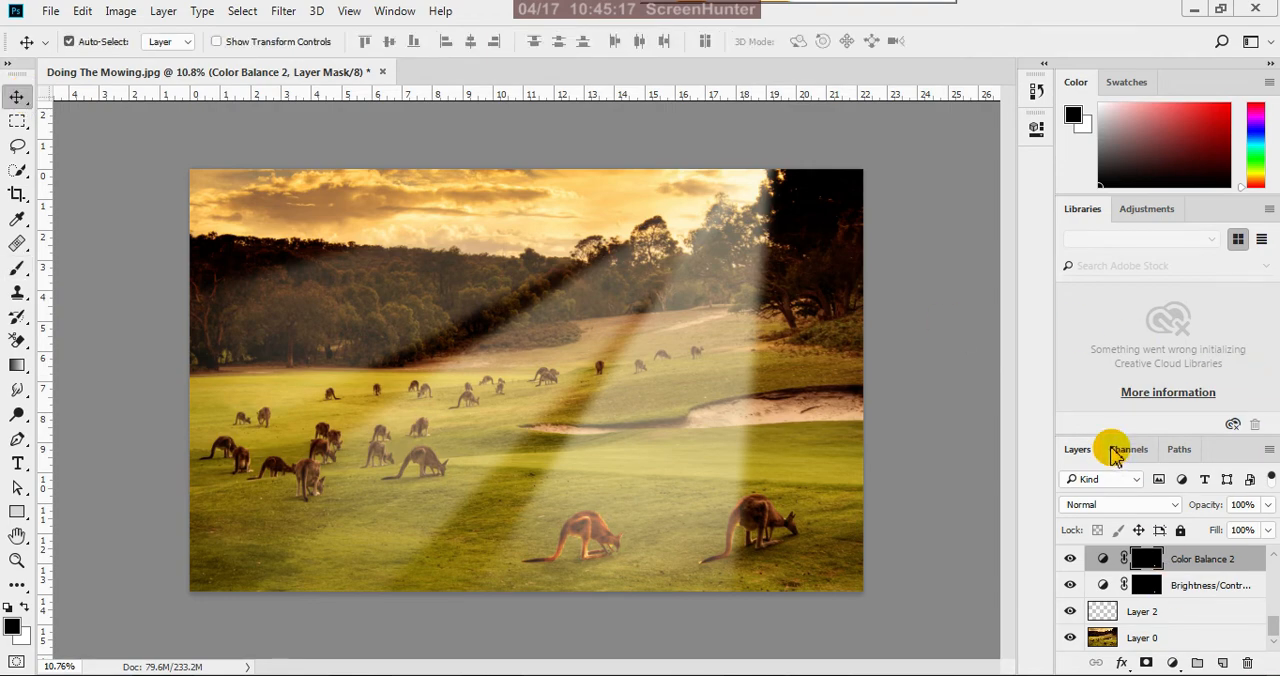
pyautogui.click(352, 12)
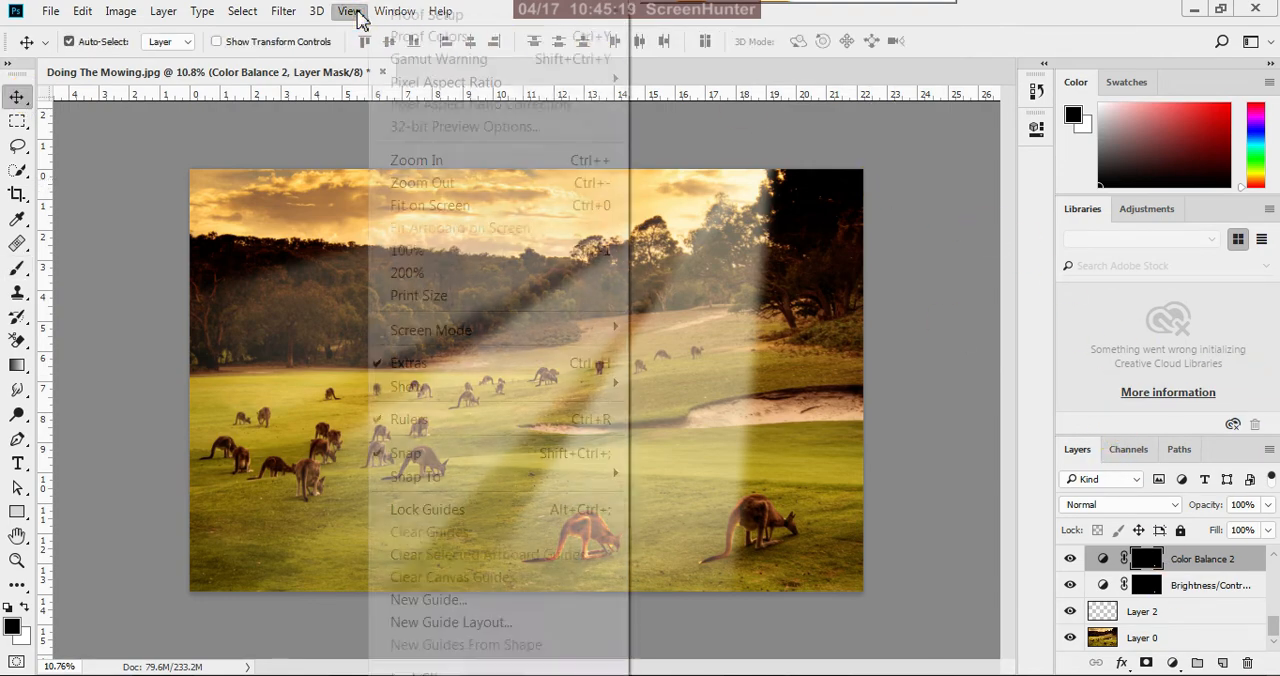
pyautogui.click(418, 297)
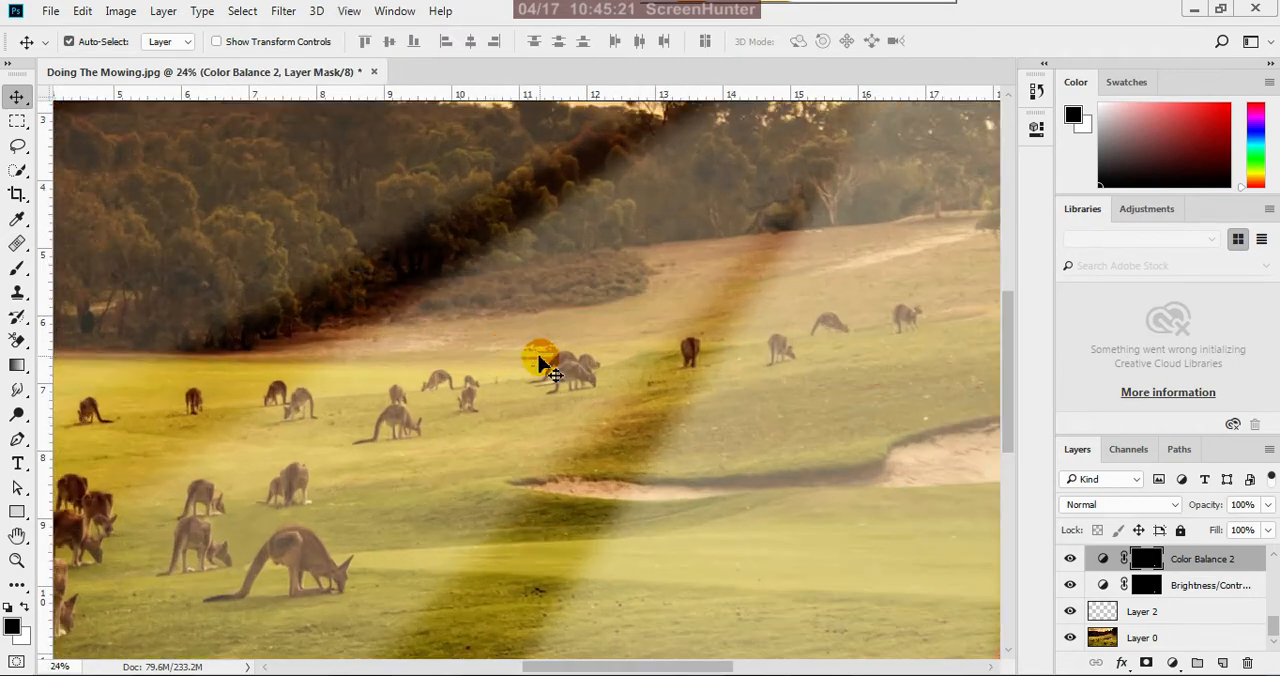
pyautogui.press('space')
pyautogui.moveTo(688, 462); pyautogui.dragTo(543, 237)
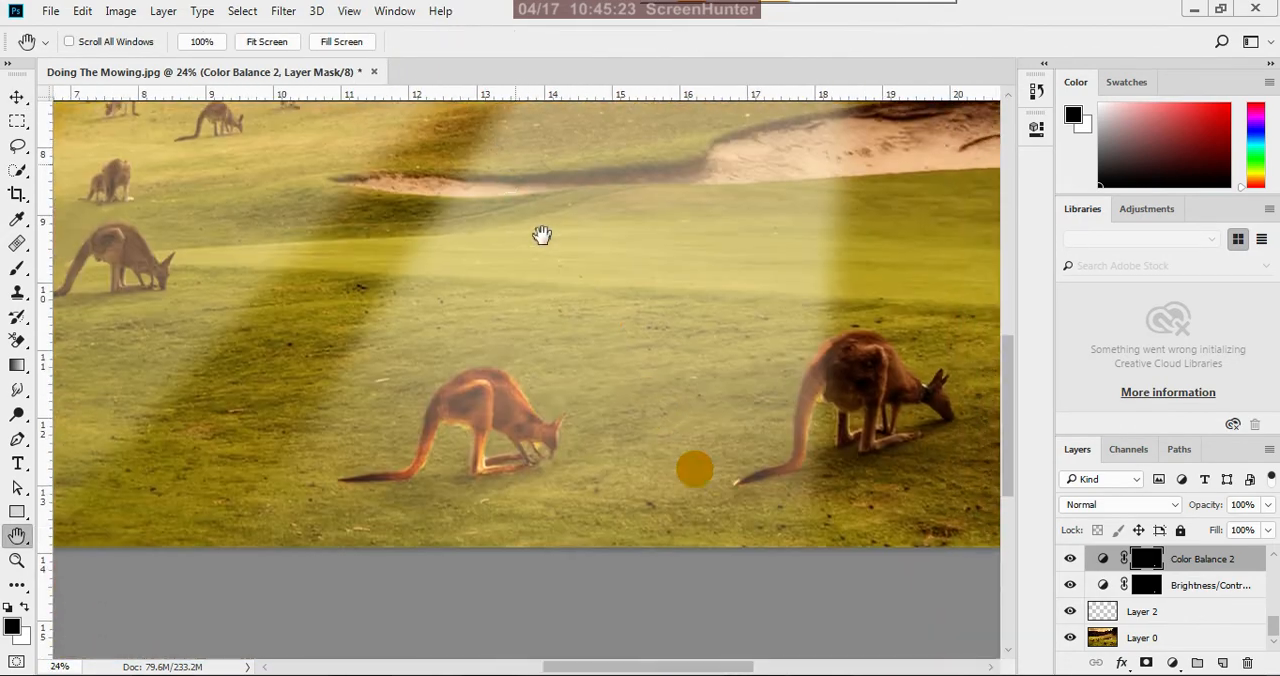
pyautogui.moveTo(634, 344); pyautogui.dragTo(737, 466)
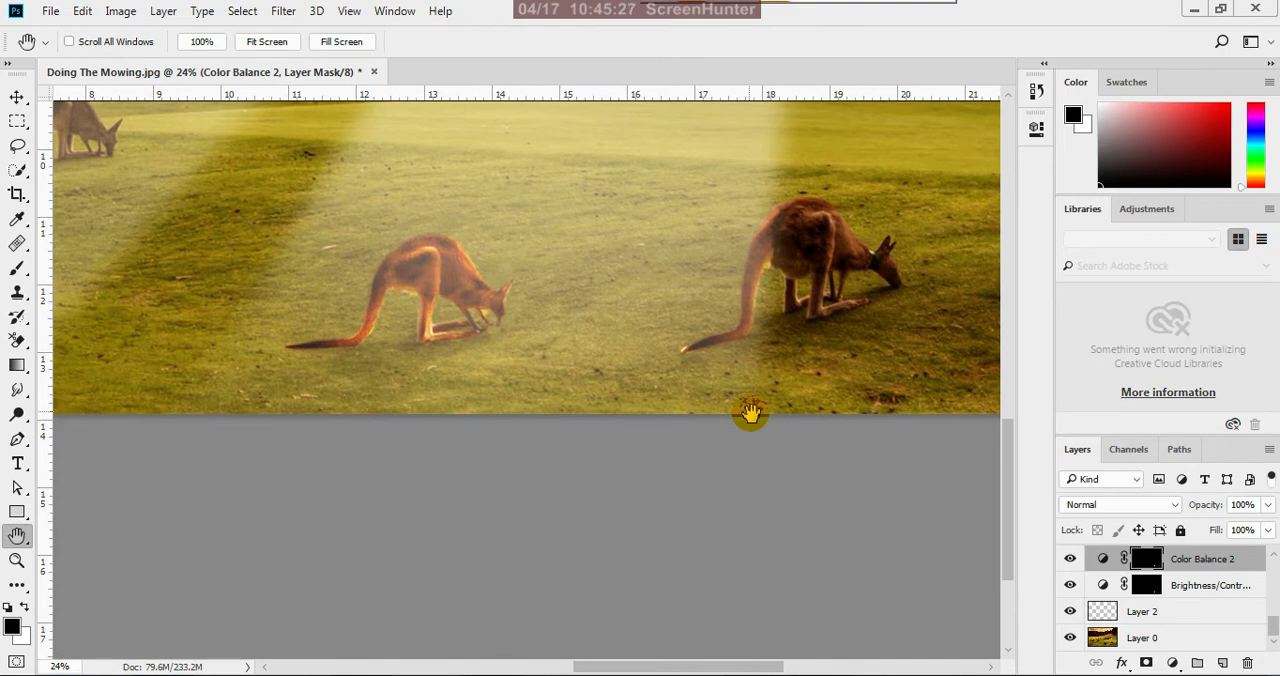
pyautogui.hotkey('ctrl', '0')
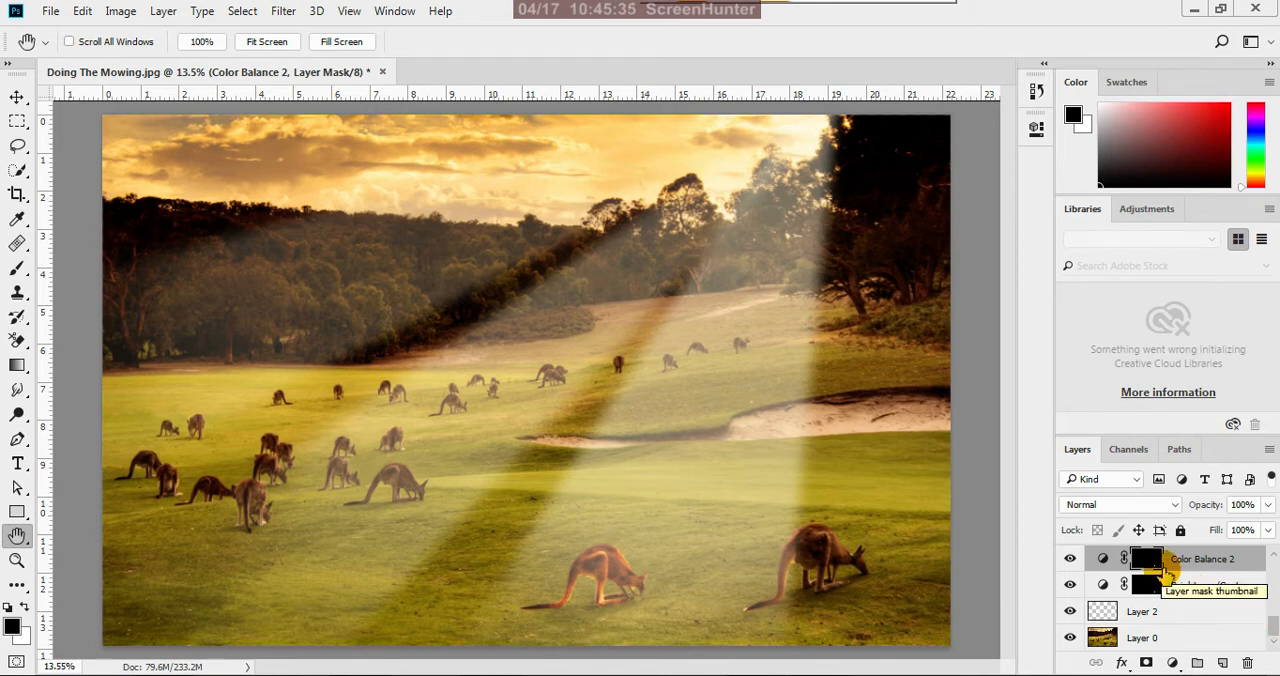
# Dodge the right foreground kangaroo's tail on Layer 0 within a selection loaded from the Color Balance 2 mask, size 80, Midtones, 29% exposure
pyautogui.moveTo(1165, 576); pyautogui.dragTo(1140, 570)
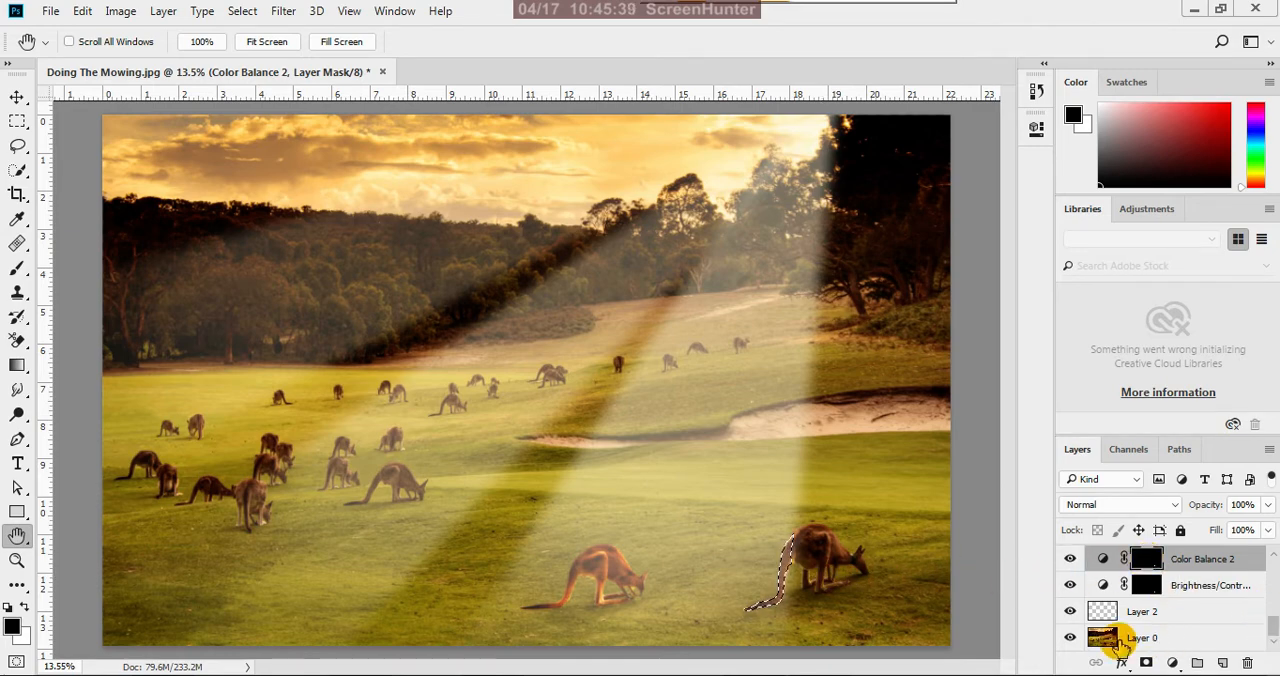
pyautogui.click(1133, 641)
pyautogui.scroll(5, 803, 593)
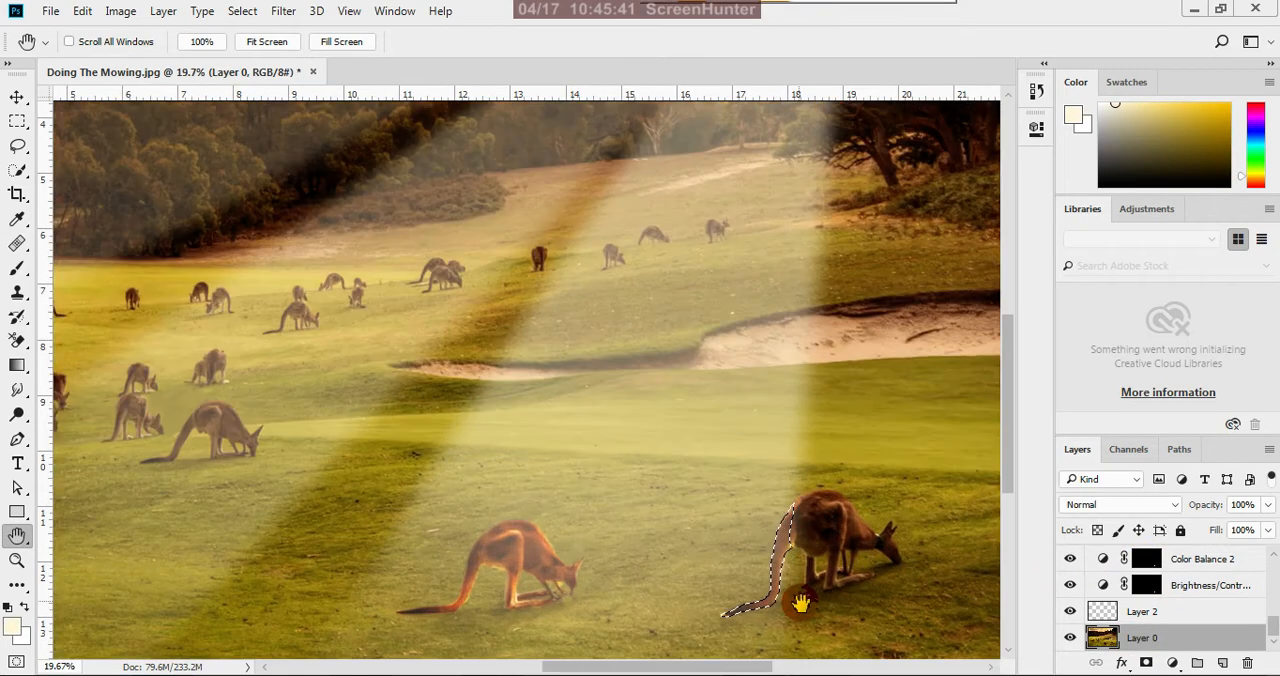
pyautogui.scroll(2, 794, 553)
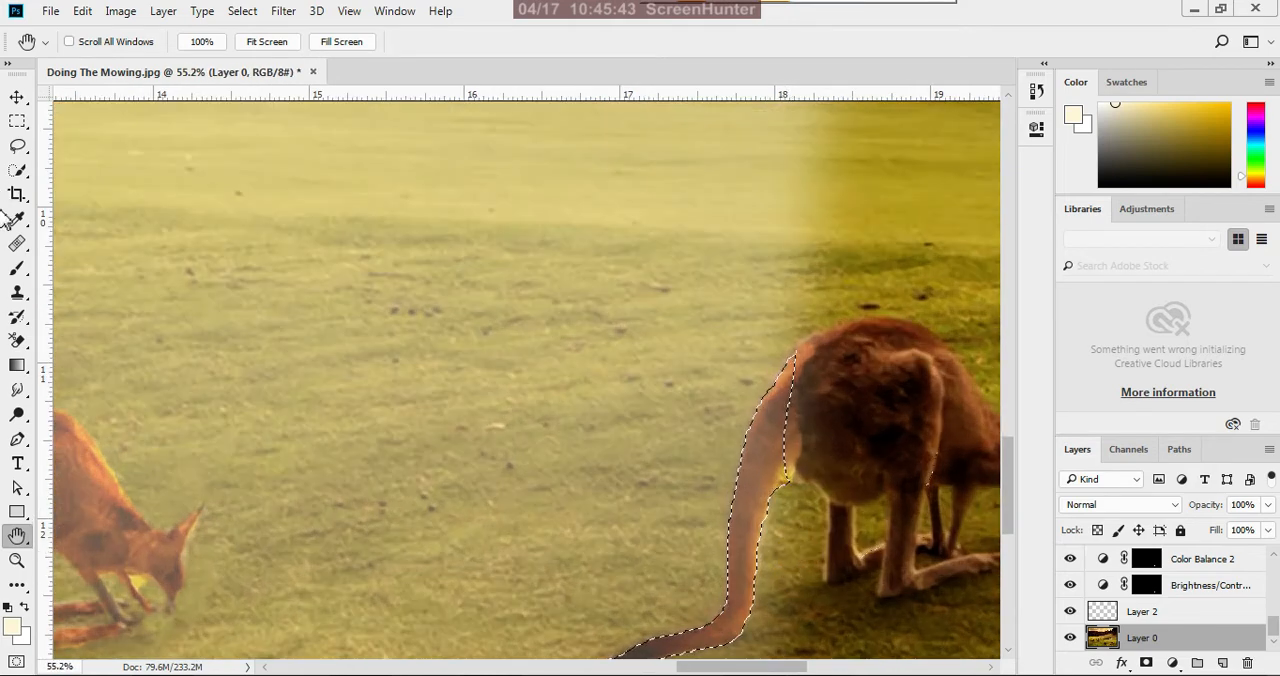
pyautogui.click(17, 413)
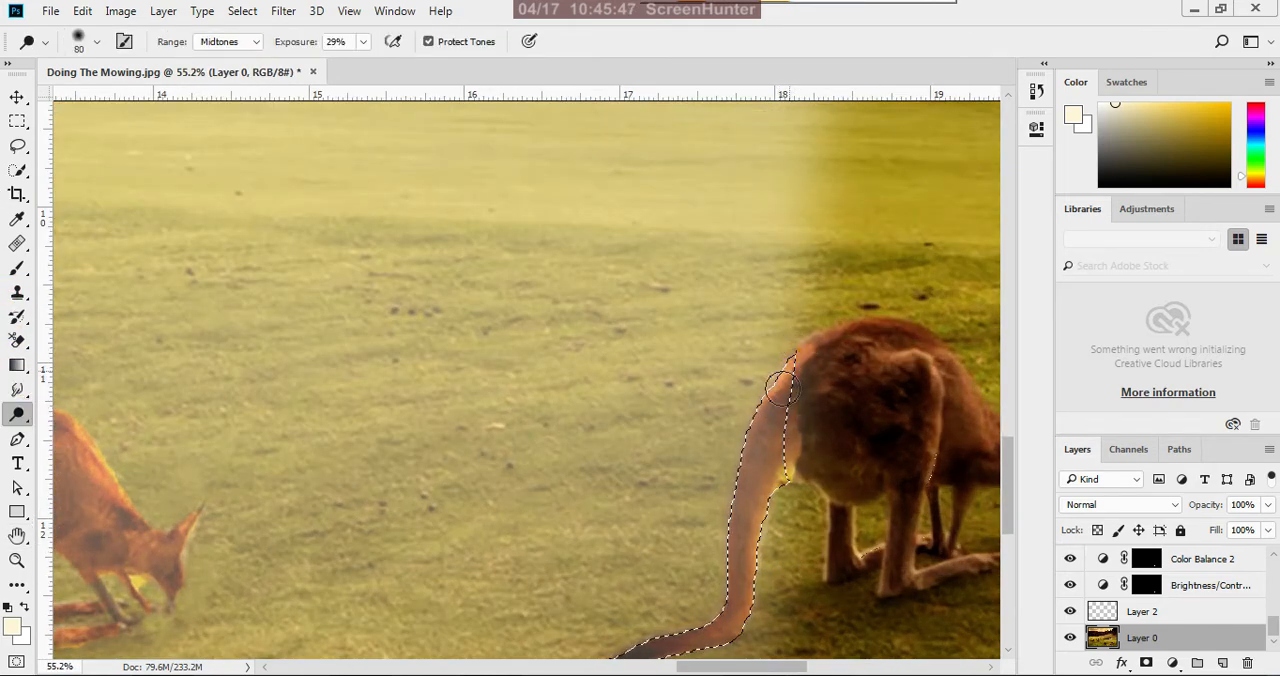
pyautogui.moveTo(783, 388)
pyautogui.mouseDown()
pyautogui.moveTo(731, 479)
pyautogui.moveTo(753, 431)
pyautogui.mouseUp()
pyautogui.moveTo(739, 548); pyautogui.dragTo(771, 484)
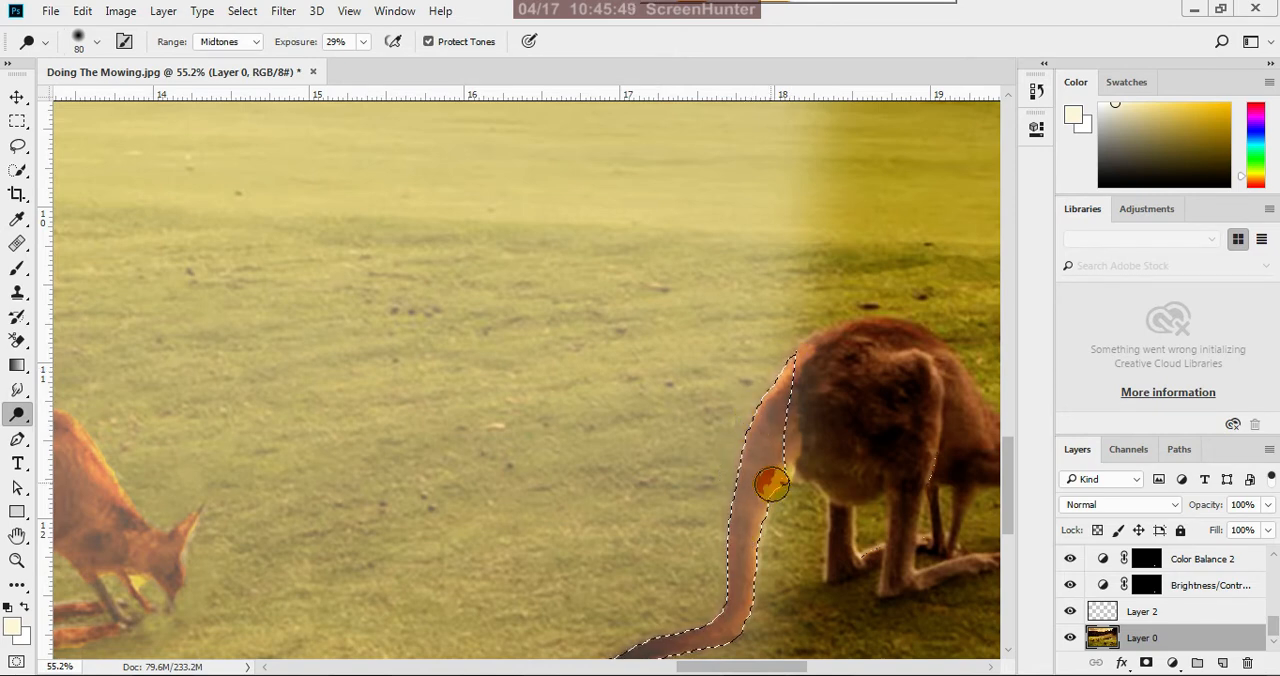
pyautogui.moveTo(730, 612); pyautogui.dragTo(741, 549)
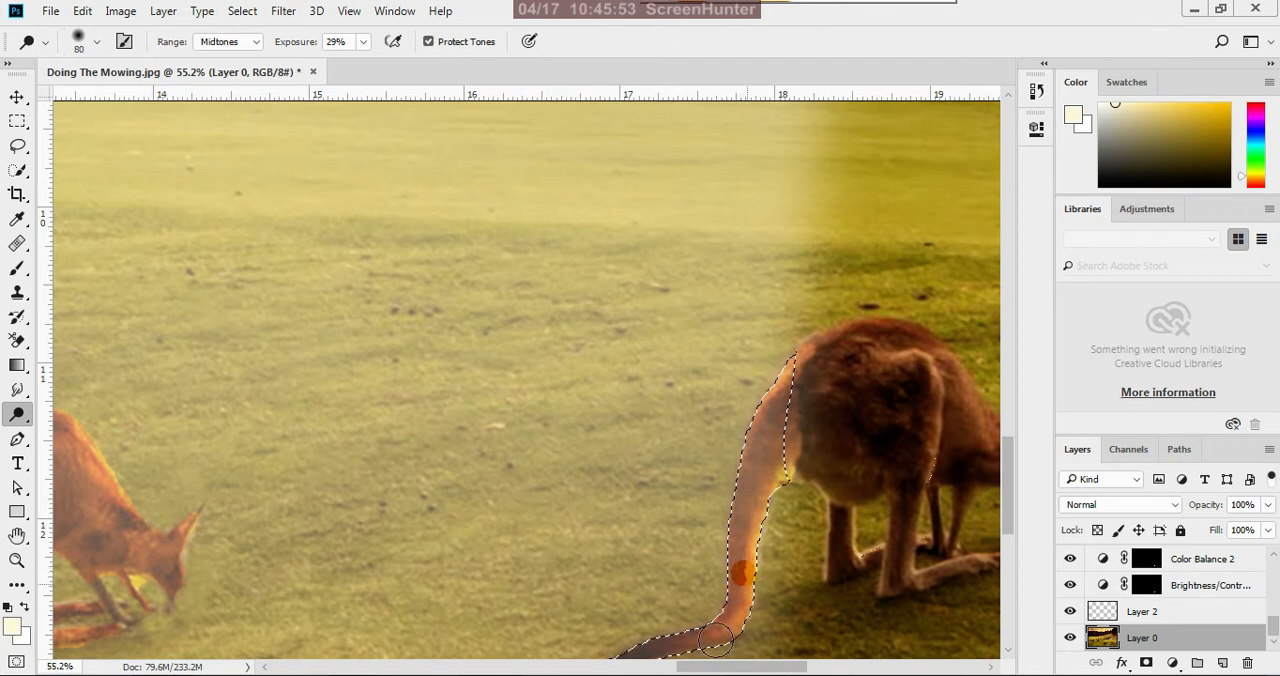
pyautogui.moveTo(727, 463); pyautogui.dragTo(759, 569)
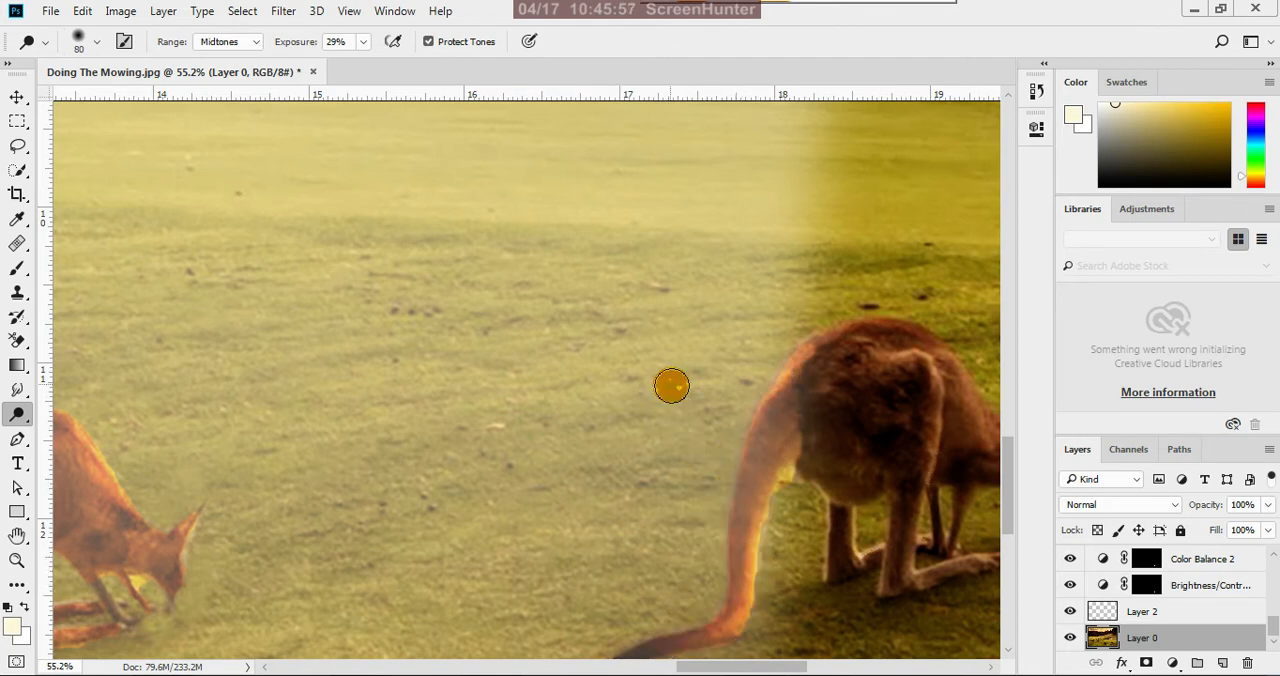
pyautogui.click(16, 97)
# Dodge the back, haunch and legs of the large mid-field kangaroo in the left light ray, starting with a size 90 brush
pyautogui.scroll(-6, 706, 491)
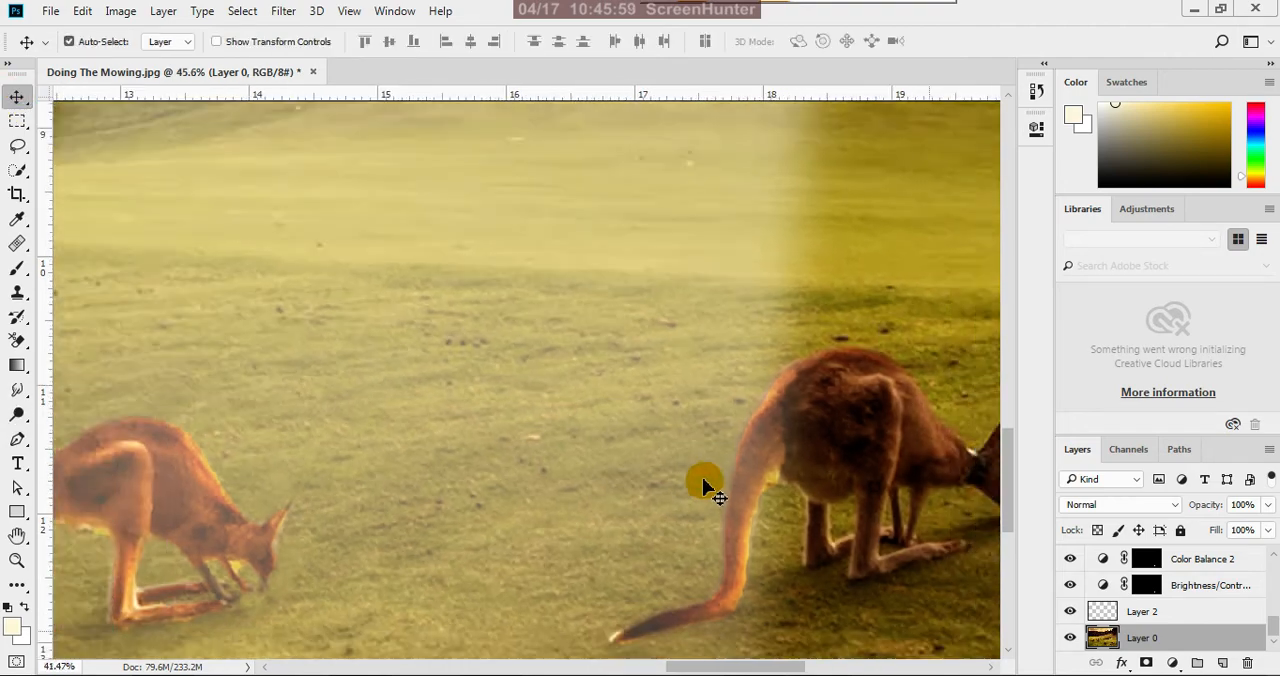
pyautogui.scroll(-3, 770, 428)
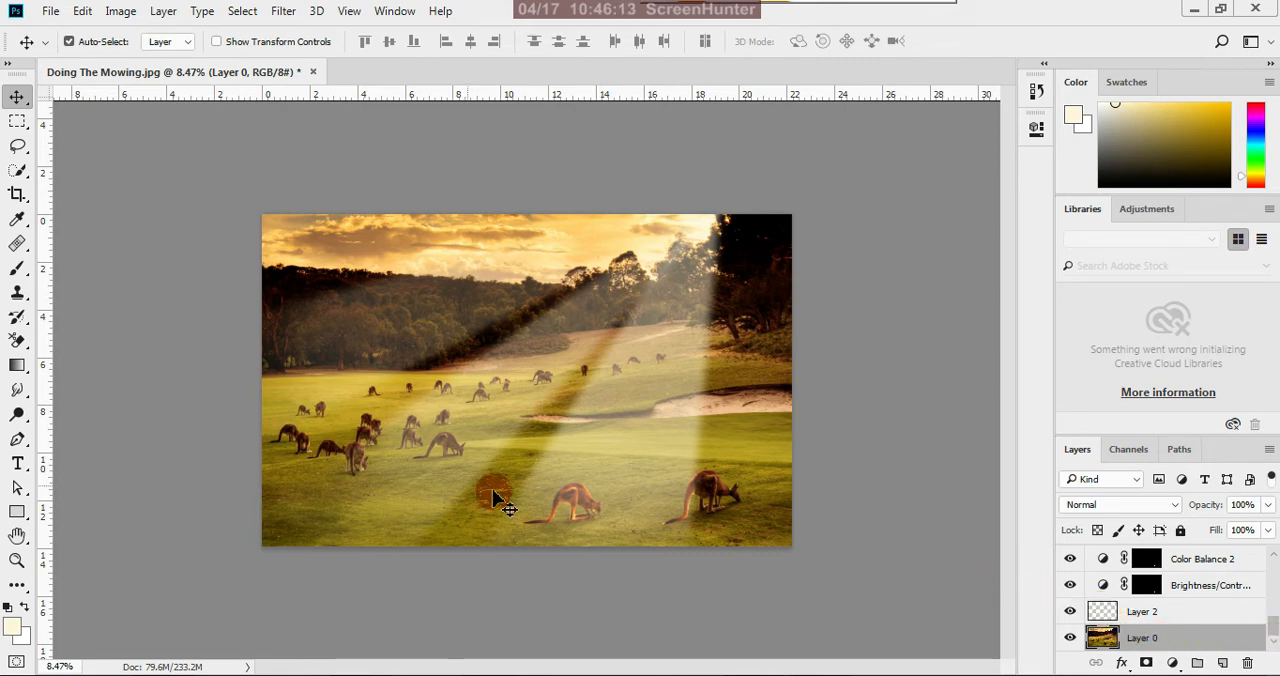
pyautogui.hotkey('ctrl', '+')
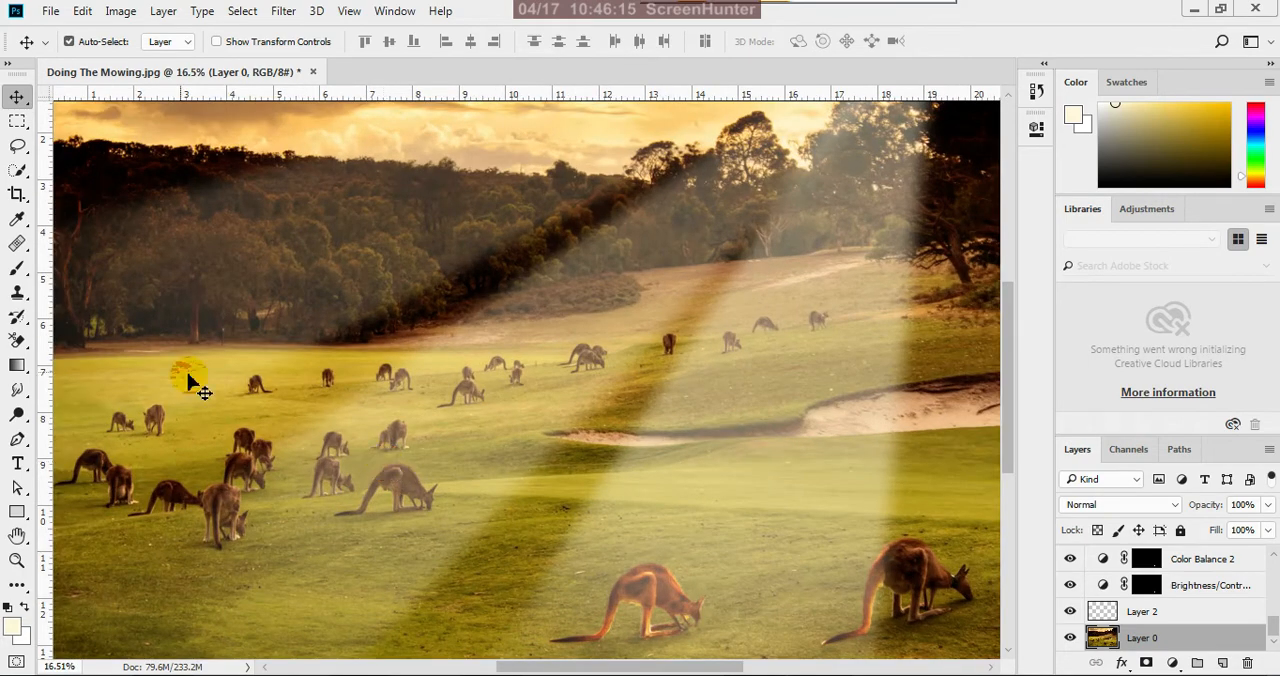
pyautogui.click(18, 414)
pyautogui.moveTo(428, 492); pyautogui.dragTo(443, 500)
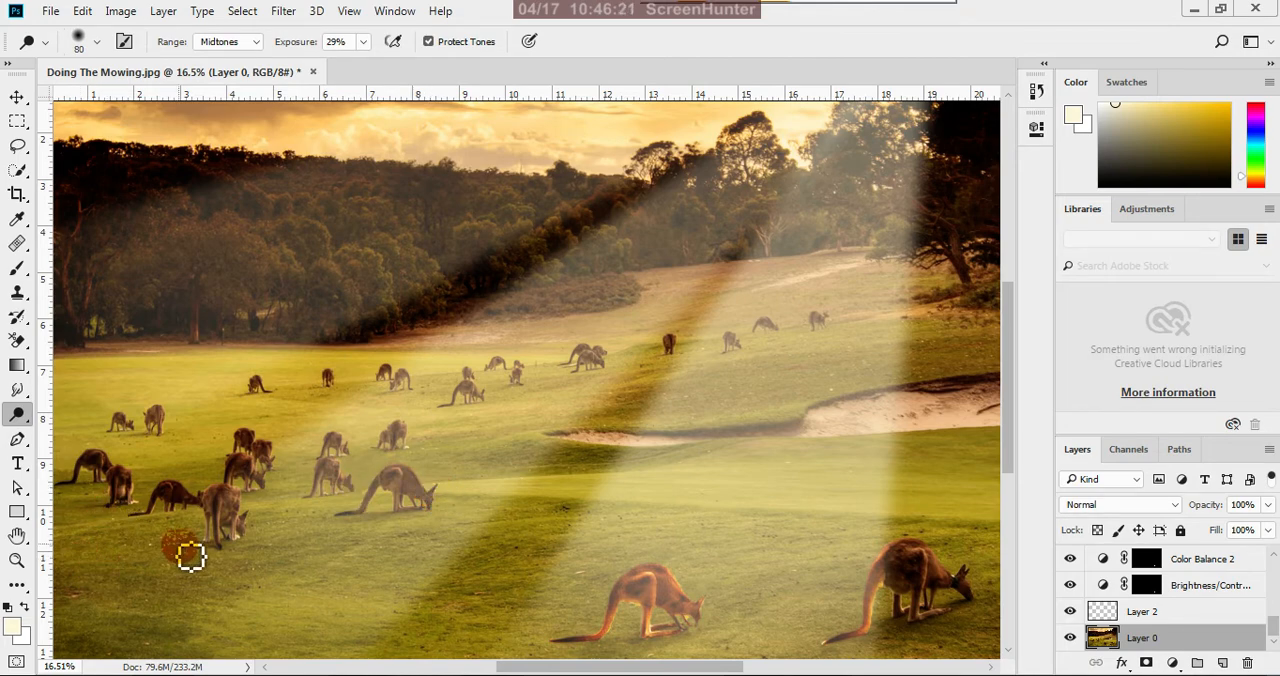
pyautogui.scroll(5, 365, 493)
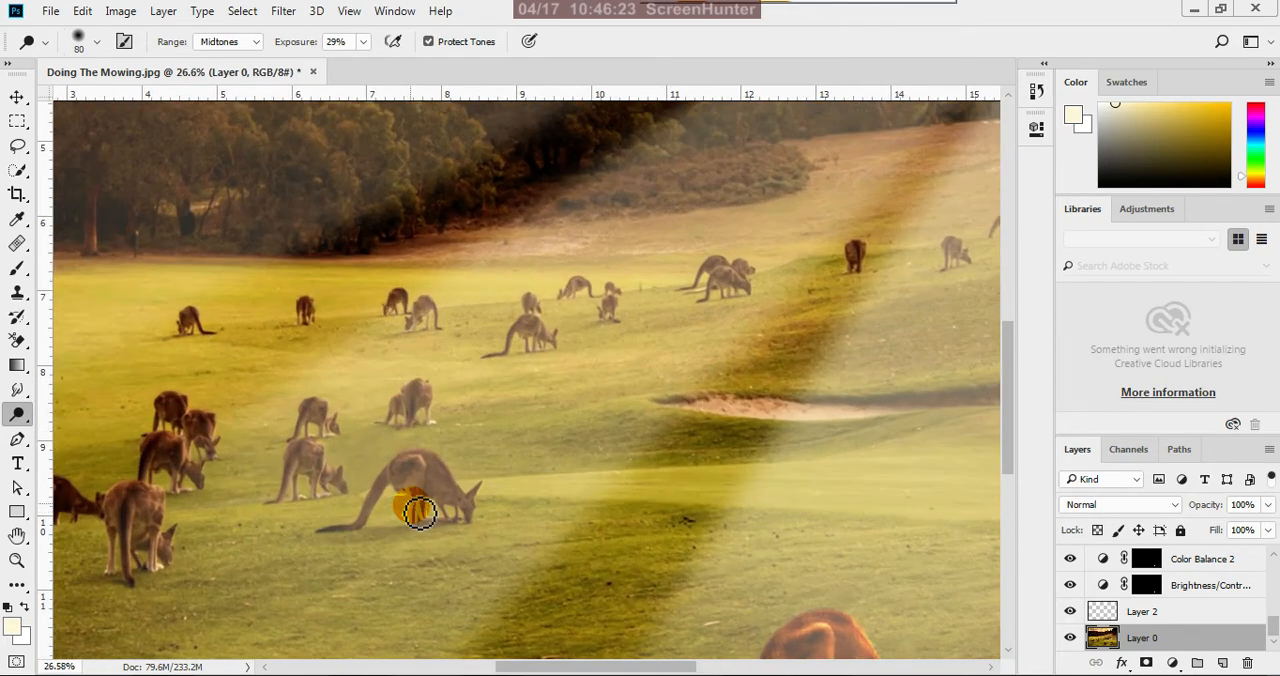
pyautogui.scroll(4, 416, 488)
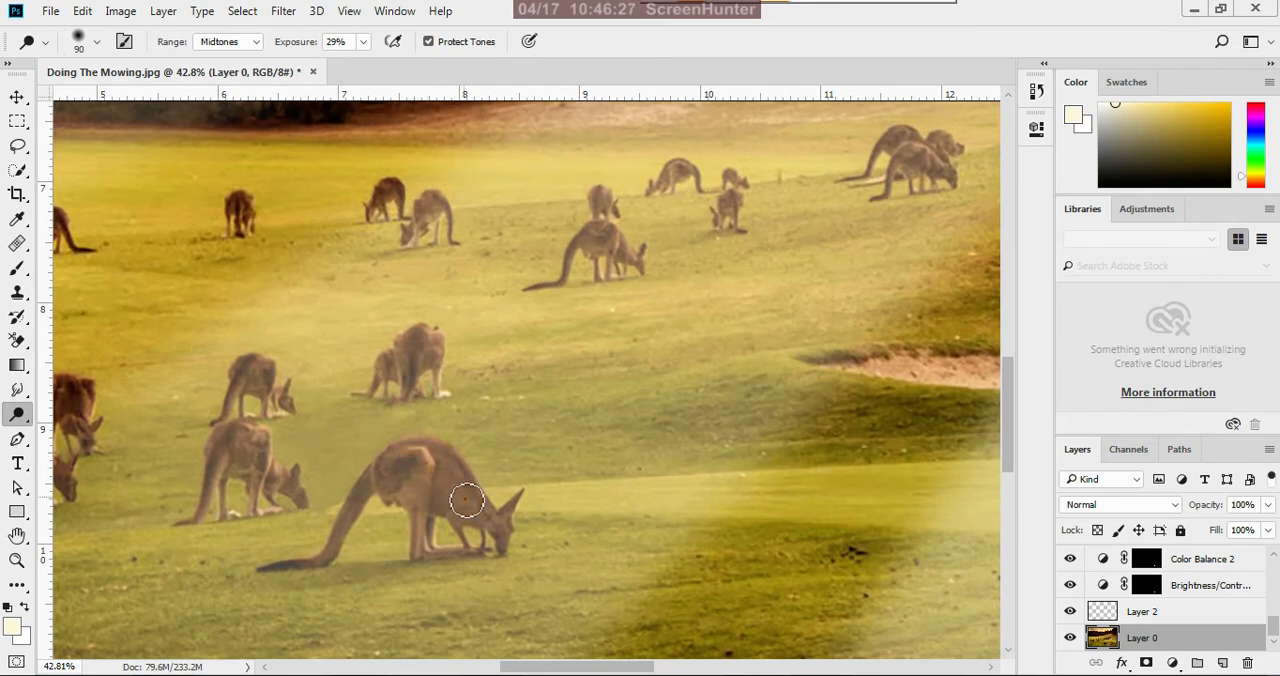
pyautogui.click(411, 452)
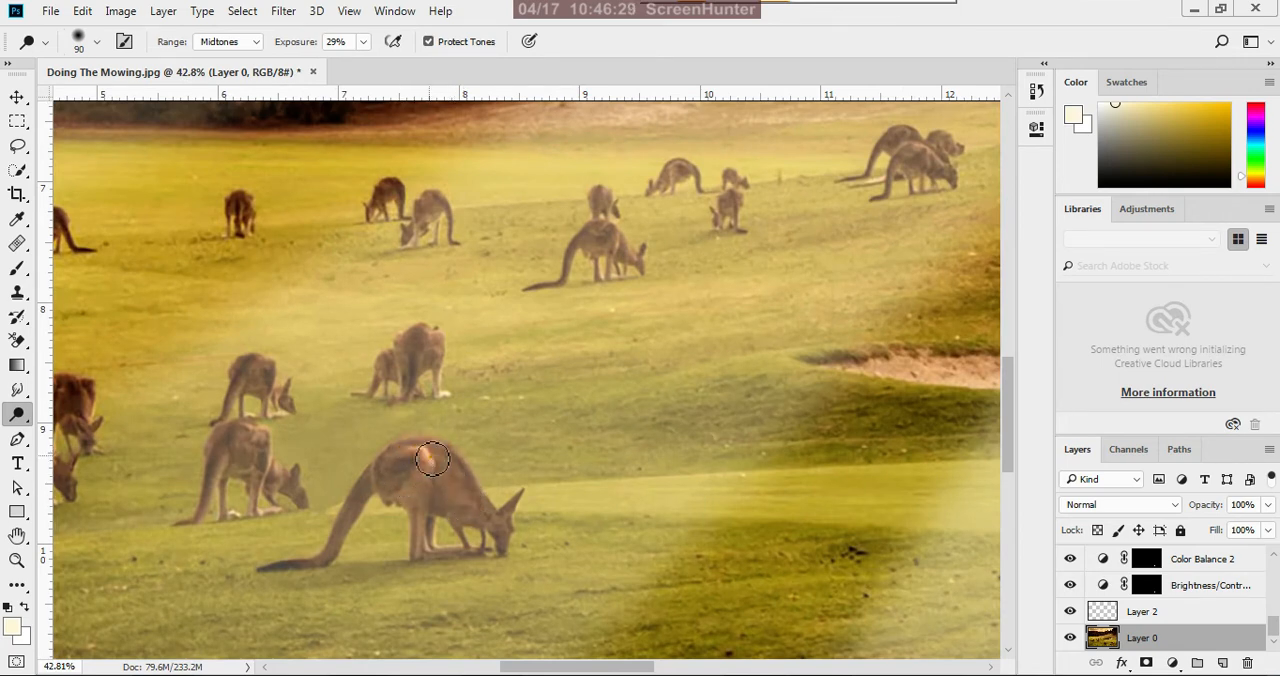
pyautogui.moveTo(432, 458)
pyautogui.mouseDown()
pyautogui.moveTo(500, 530)
pyautogui.moveTo(447, 458)
pyautogui.moveTo(388, 459)
pyautogui.moveTo(400, 456)
pyautogui.moveTo(372, 519)
pyautogui.moveTo(374, 491)
pyautogui.moveTo(348, 535)
pyautogui.moveTo(425, 480)
pyautogui.moveTo(432, 560)
pyautogui.moveTo(452, 500)
pyautogui.moveTo(505, 534)
pyautogui.moveTo(521, 511)
pyautogui.moveTo(501, 537)
pyautogui.moveTo(465, 481)
pyautogui.moveTo(484, 536)
pyautogui.moveTo(424, 506)
pyautogui.moveTo(473, 489)
pyautogui.moveTo(436, 453)
pyautogui.moveTo(386, 496)
pyautogui.moveTo(386, 478)
pyautogui.moveTo(318, 573)
pyautogui.moveTo(432, 483)
pyautogui.moveTo(428, 566)
pyautogui.mouseUp()
# Brighten the large mid-field kangaroo's back and head further with the Dodge tool at size 60, Midtones, 29% exposure
pyautogui.scroll(-5, 568, 534)
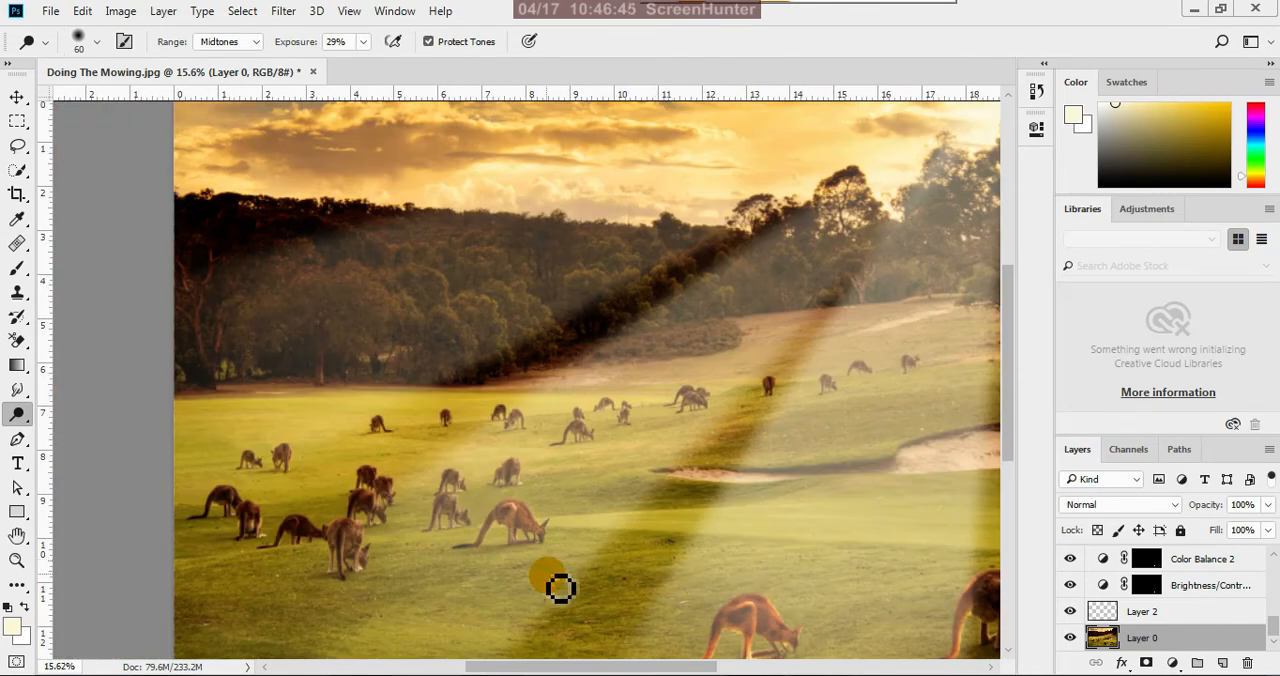
pyautogui.scroll(-2, 559, 586)
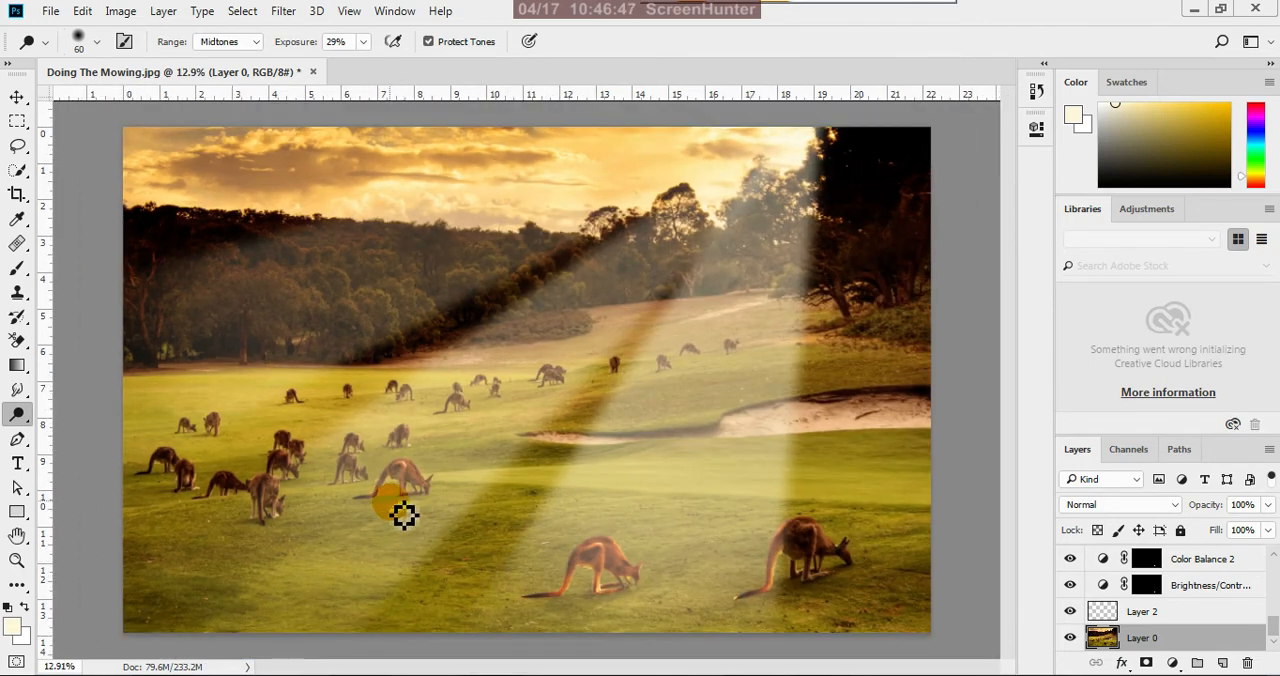
pyautogui.scroll(5, 403, 514)
pyautogui.scroll(2, 411, 502)
pyautogui.moveTo(423, 443)
pyautogui.mouseDown()
pyautogui.moveTo(429, 429)
pyautogui.moveTo(409, 417)
pyautogui.moveTo(436, 408)
pyautogui.mouseUp()
pyautogui.moveTo(499, 464)
pyautogui.mouseDown()
pyautogui.moveTo(494, 481)
pyautogui.moveTo(484, 463)
pyautogui.mouseUp()
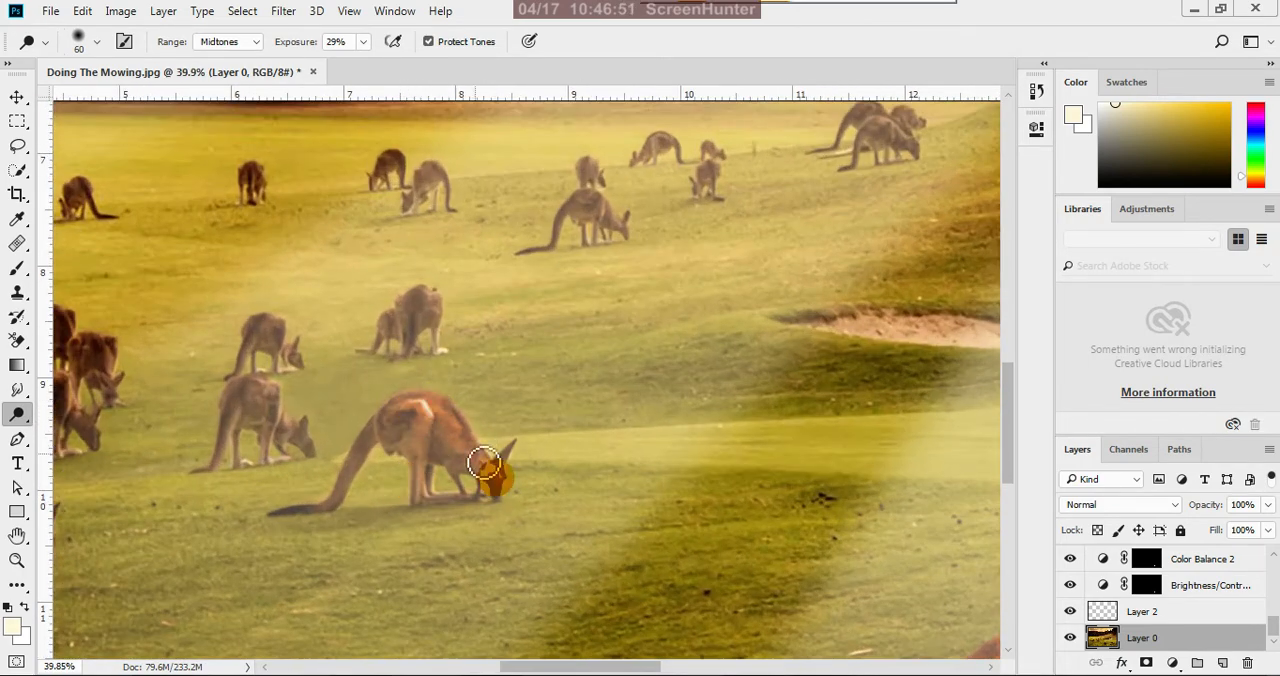
# Dodge the body of the grazing kangaroo just left of the large mid-field one with the size 60 brush
pyautogui.scroll(-4, 543, 455)
pyautogui.scroll(5, 374, 446)
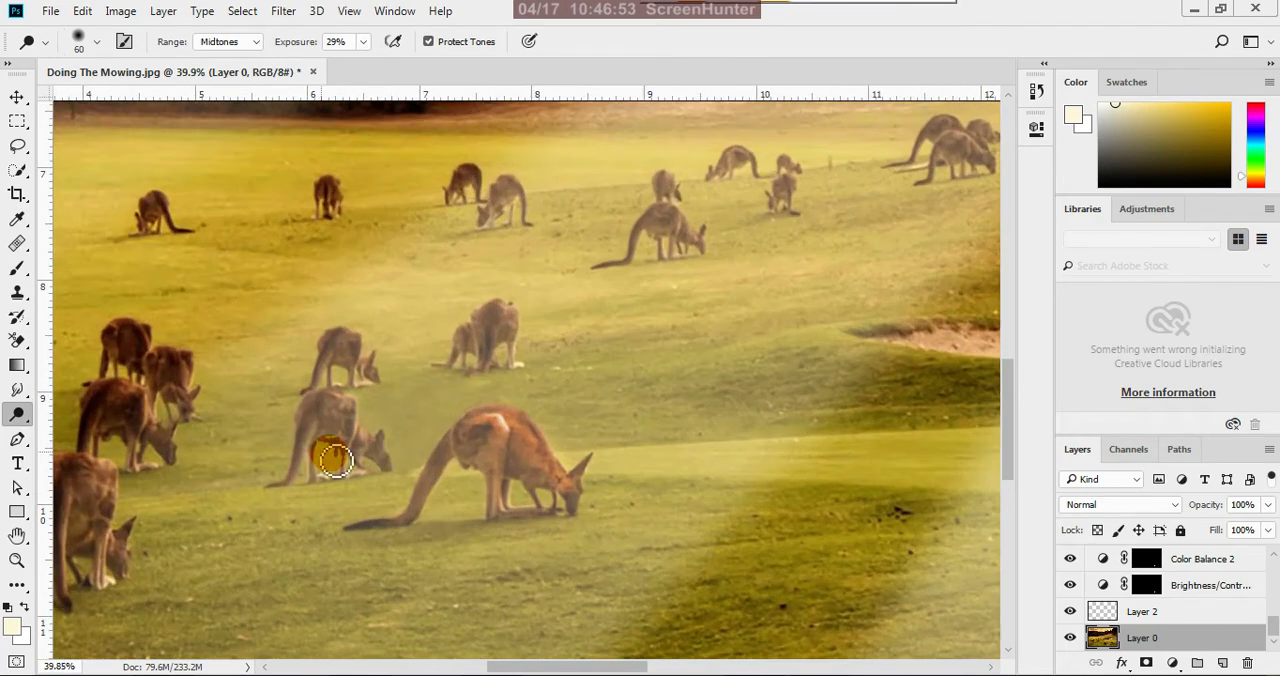
pyautogui.moveTo(359, 441)
pyautogui.mouseDown()
pyautogui.moveTo(321, 414)
pyautogui.moveTo(333, 407)
pyautogui.moveTo(285, 497)
pyautogui.moveTo(318, 429)
pyautogui.moveTo(311, 473)
pyautogui.moveTo(341, 413)
pyautogui.moveTo(368, 462)
pyautogui.moveTo(377, 442)
pyautogui.moveTo(333, 401)
pyautogui.moveTo(349, 405)
pyautogui.moveTo(295, 419)
pyautogui.moveTo(470, 428)
pyautogui.mouseUp()
# Dodge the back, flanks and legs of the nearest kangaroo in the left-hand group, facing away, with the size 60 brush
pyautogui.scroll(-6, 560, 450)
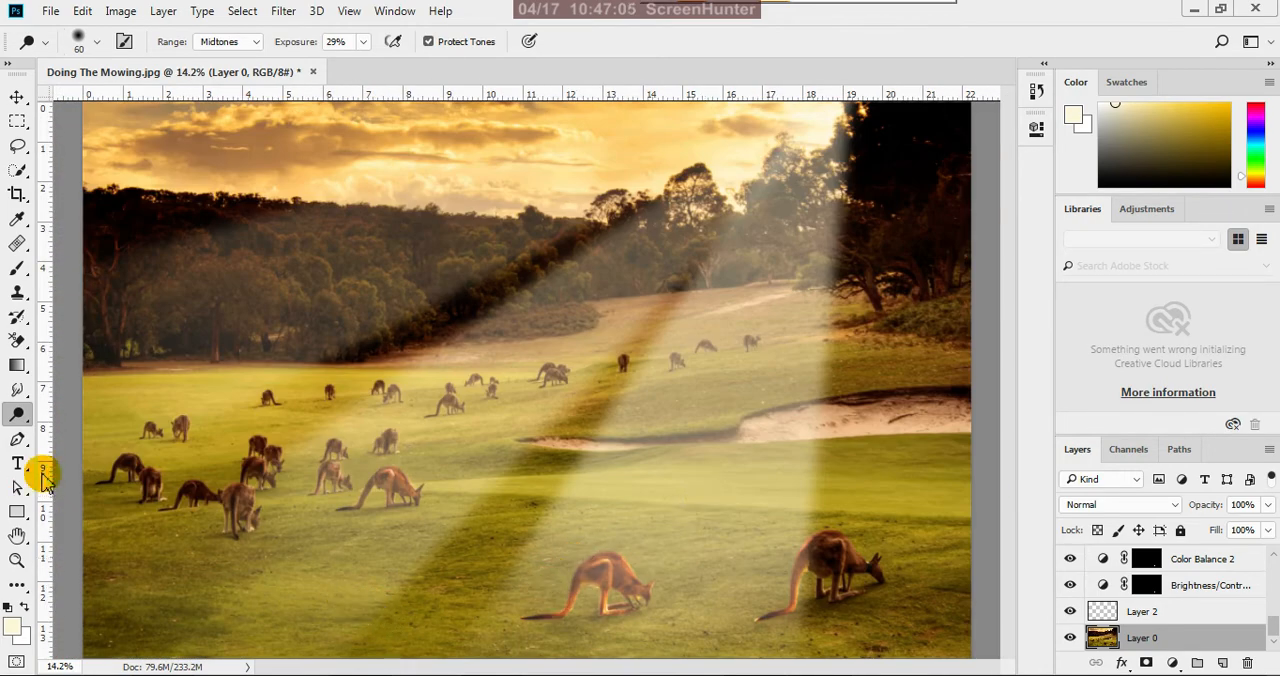
pyautogui.scroll(1, 190, 545)
pyautogui.scroll(3, 197, 539)
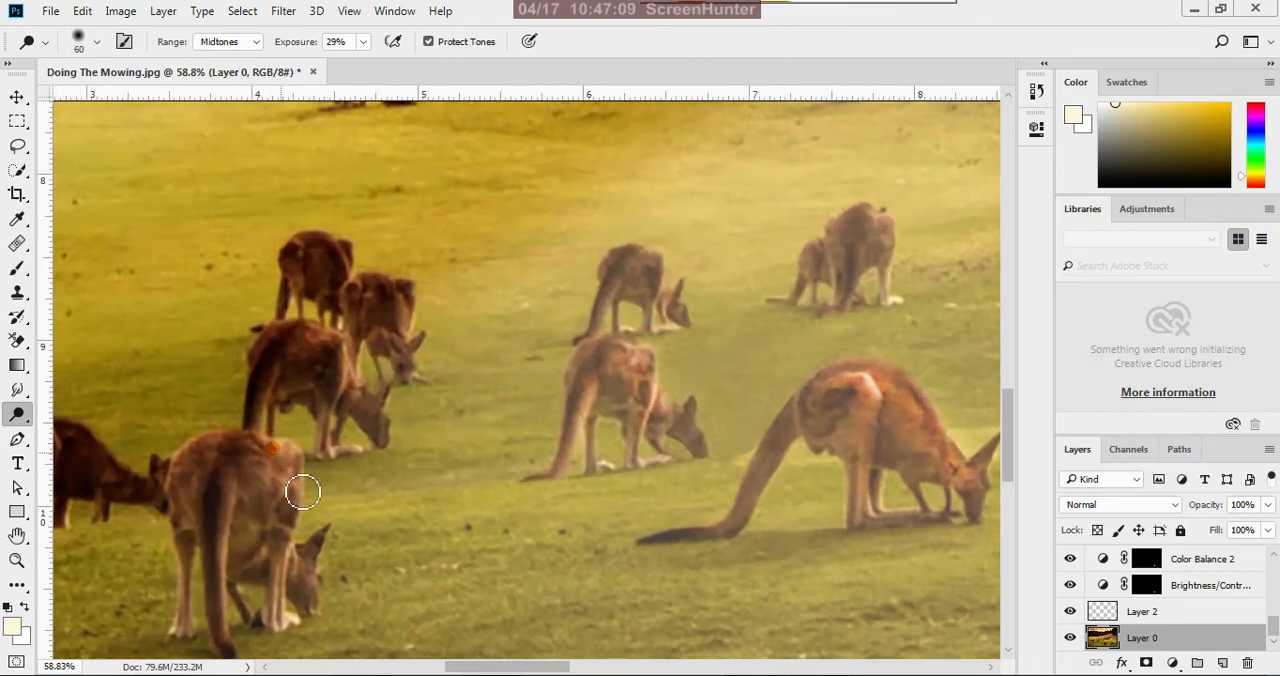
pyautogui.moveTo(303, 491)
pyautogui.mouseDown()
pyautogui.moveTo(289, 455)
pyautogui.moveTo(293, 526)
pyautogui.moveTo(287, 484)
pyautogui.moveTo(268, 531)
pyautogui.moveTo(281, 467)
pyautogui.moveTo(236, 459)
pyautogui.mouseUp()
pyautogui.moveTo(229, 521)
pyautogui.mouseDown()
pyautogui.moveTo(212, 459)
pyautogui.moveTo(195, 457)
pyautogui.moveTo(277, 476)
pyautogui.moveTo(291, 464)
pyautogui.moveTo(299, 529)
pyautogui.moveTo(285, 552)
pyautogui.moveTo(292, 517)
pyautogui.moveTo(280, 588)
pyautogui.mouseUp()
# Brighten the nearest left-group kangaroo's right hind leg and the haunch of the kangaroo beside the large mid-field one with the Dodge tool
pyautogui.scroll(-5, 337, 588)
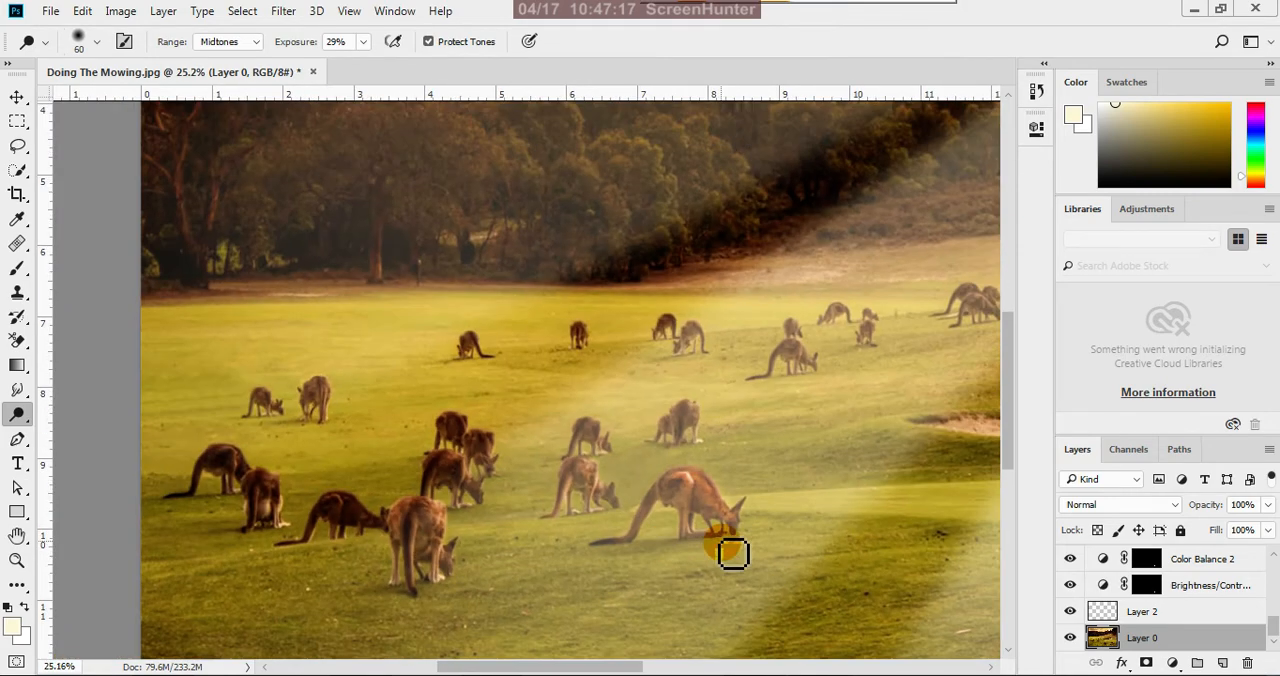
pyautogui.scroll(-2, 372, 525)
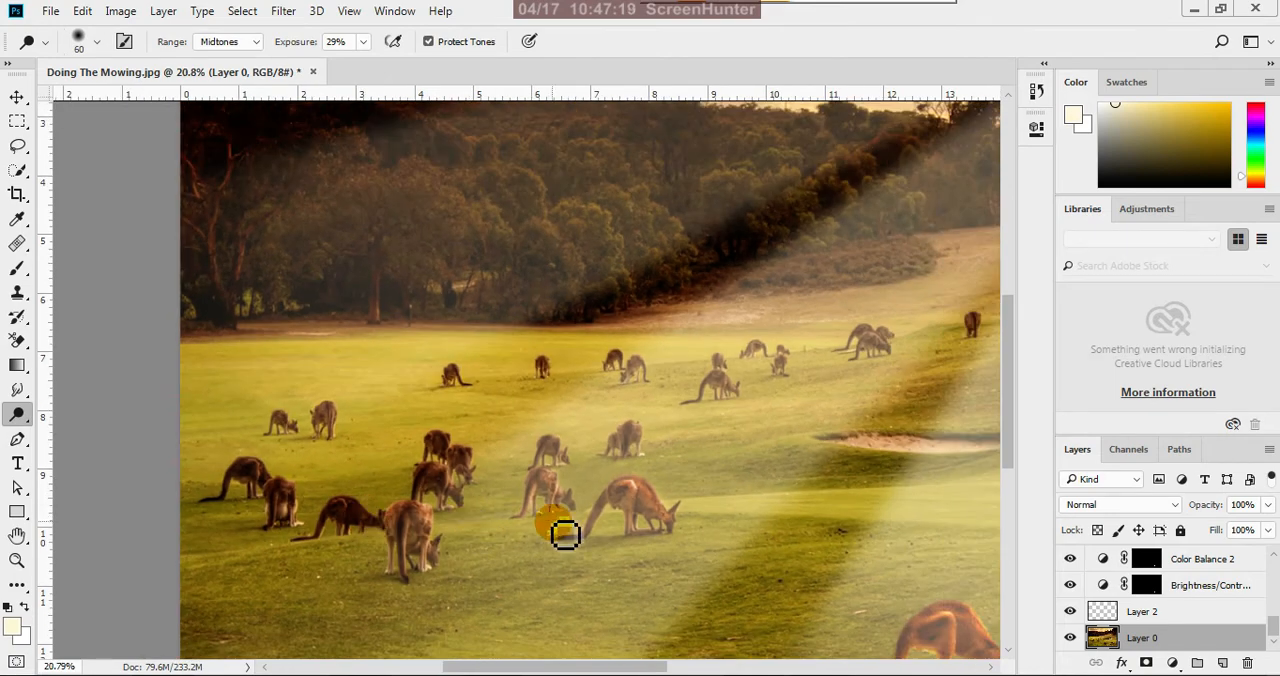
pyautogui.scroll(-2, 546, 631)
pyautogui.scroll(-1, 620, 560)
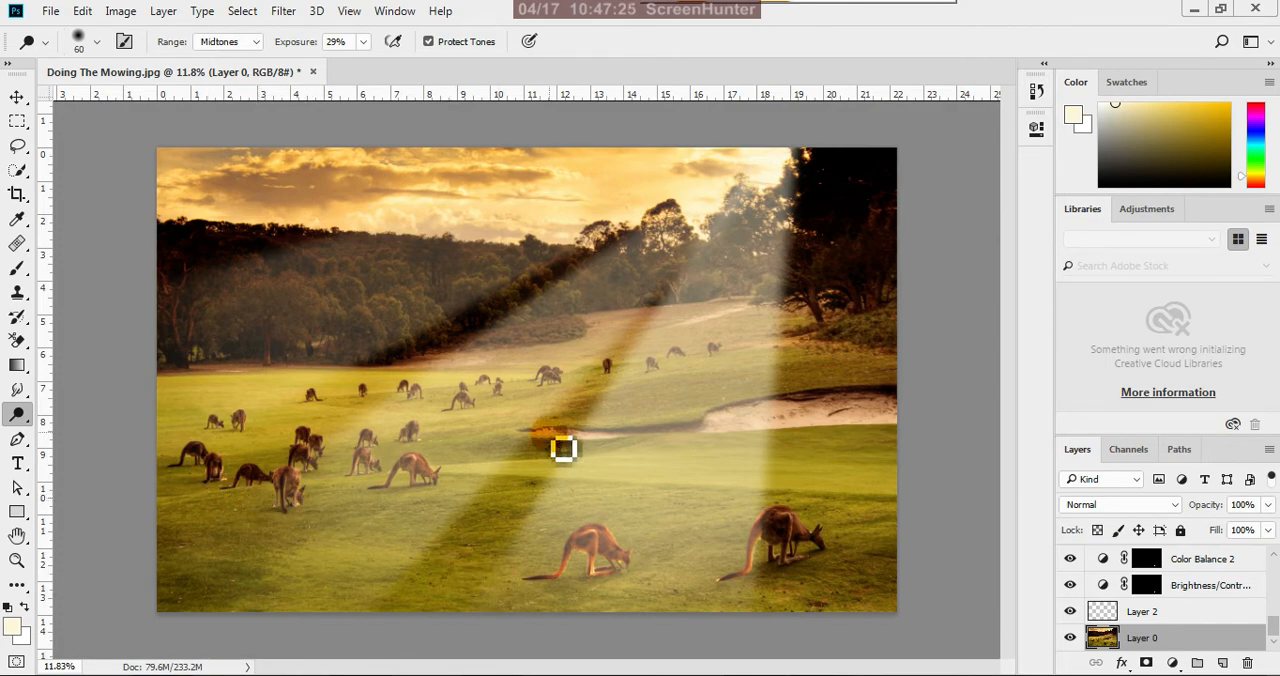
pyautogui.scroll(1, 222, 470)
pyautogui.scroll(3, 224, 468)
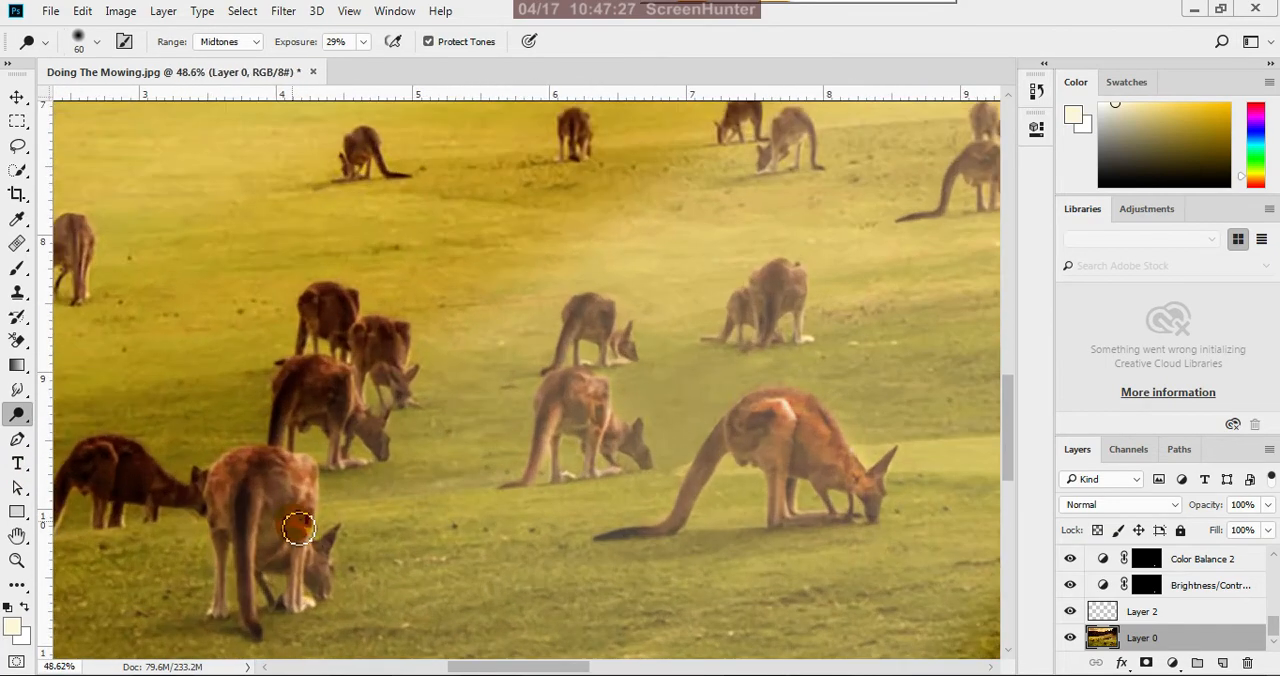
pyautogui.moveTo(300, 585)
pyautogui.mouseDown()
pyautogui.moveTo(305, 554)
pyautogui.moveTo(296, 620)
pyautogui.mouseUp()
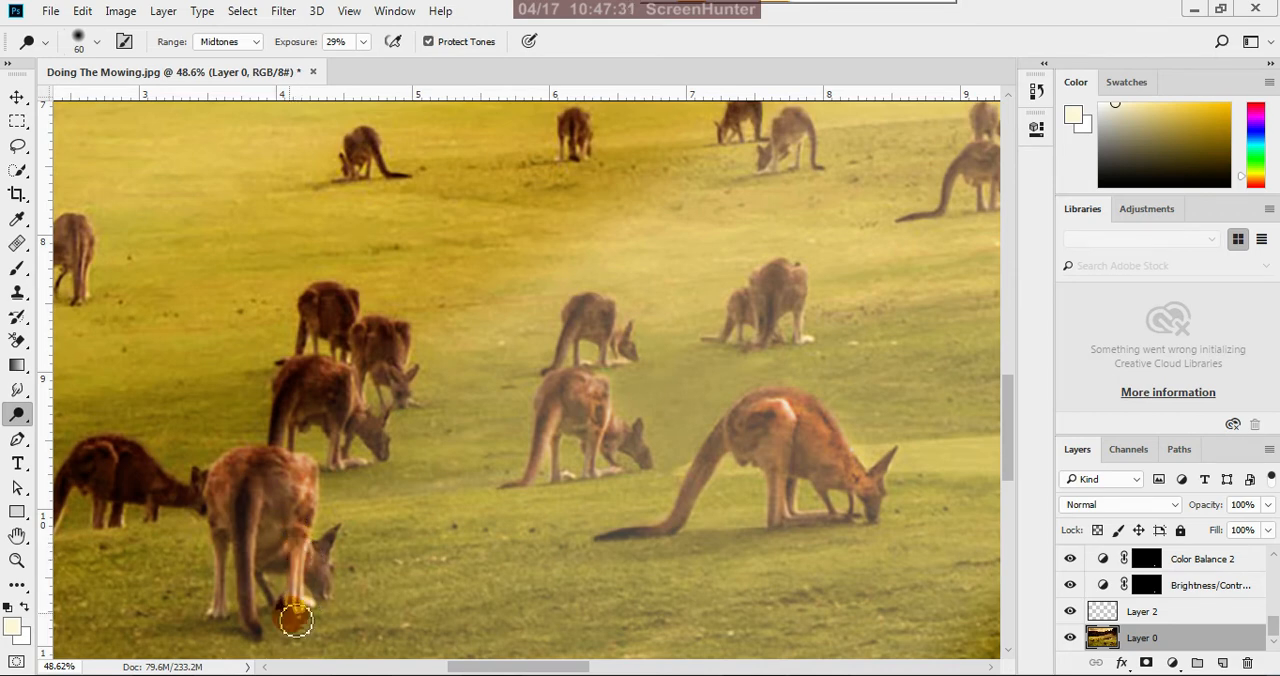
pyautogui.moveTo(555, 452); pyautogui.dragTo(557, 406)
# Dodge the back and haunch of the kangaroo directly behind the nearest one in the left-hand group with the size 60 brush
pyautogui.scroll(1, 540, 400)
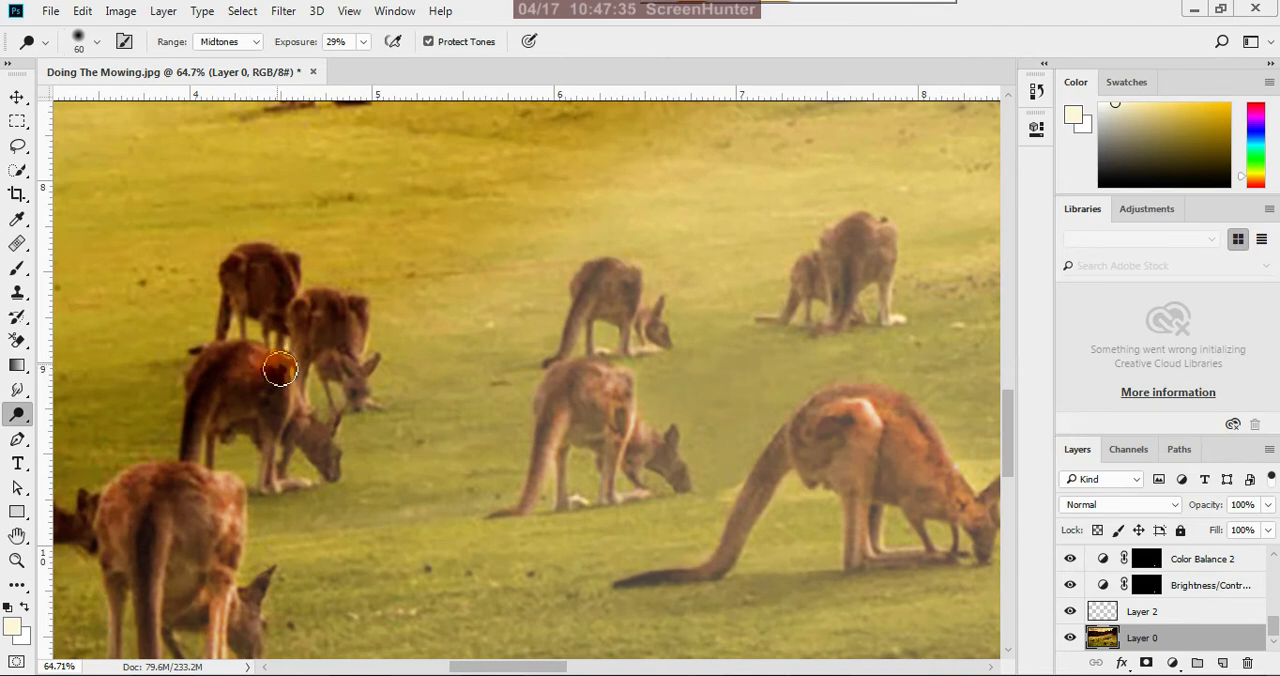
pyautogui.moveTo(287, 391); pyautogui.dragTo(286, 394)
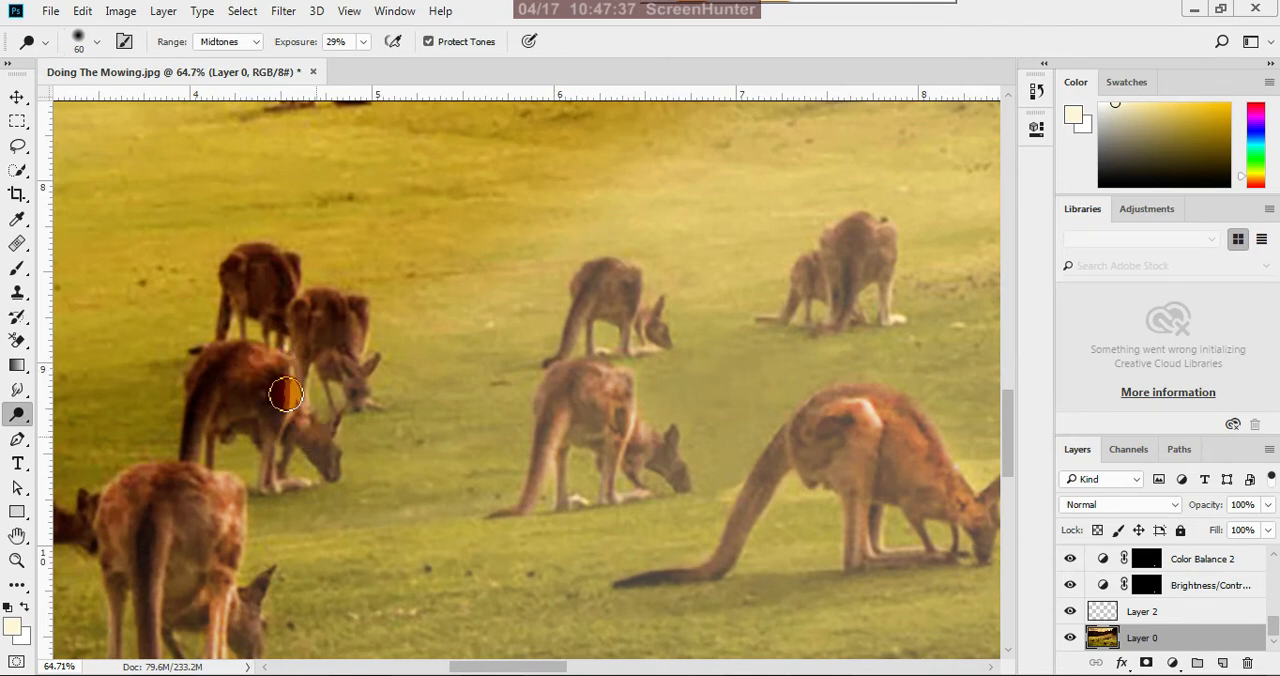
pyautogui.click(223, 397)
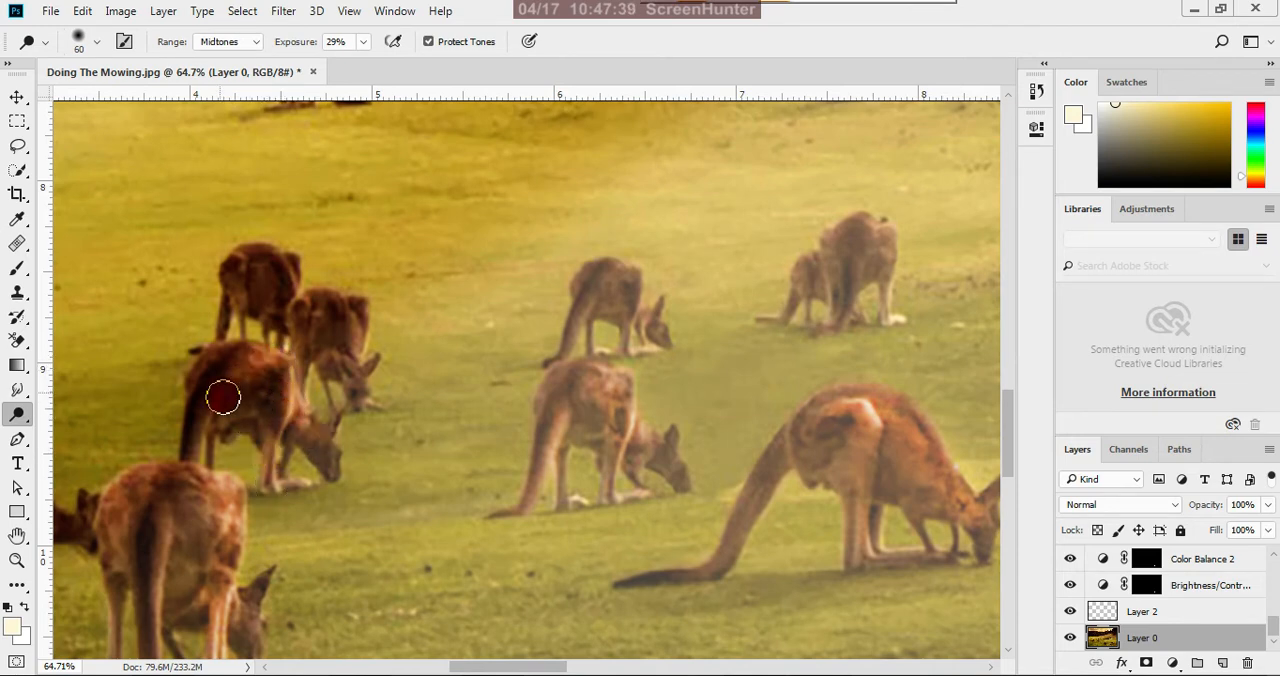
pyautogui.moveTo(226, 358); pyautogui.dragTo(263, 360)
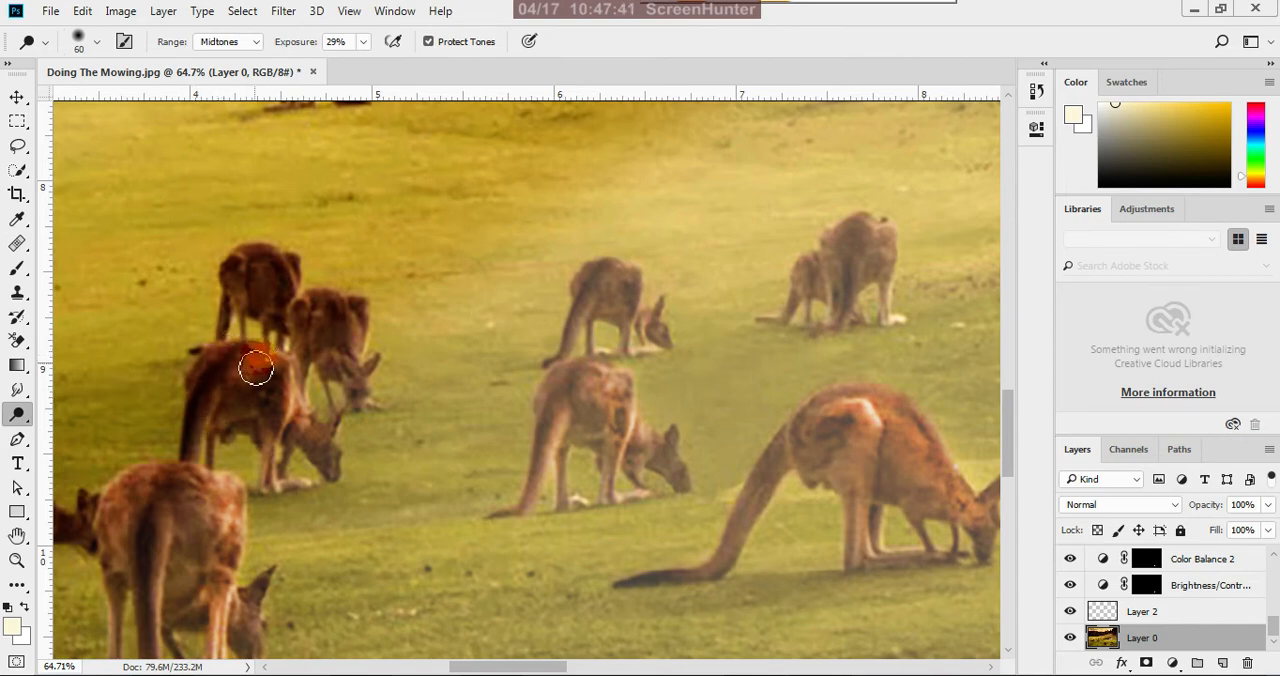
# Dodge the pair of kangaroos behind the large mid-field one and the smaller kangaroos to their left, reducing the brush to size 50
pyautogui.scroll(-5, 472, 502)
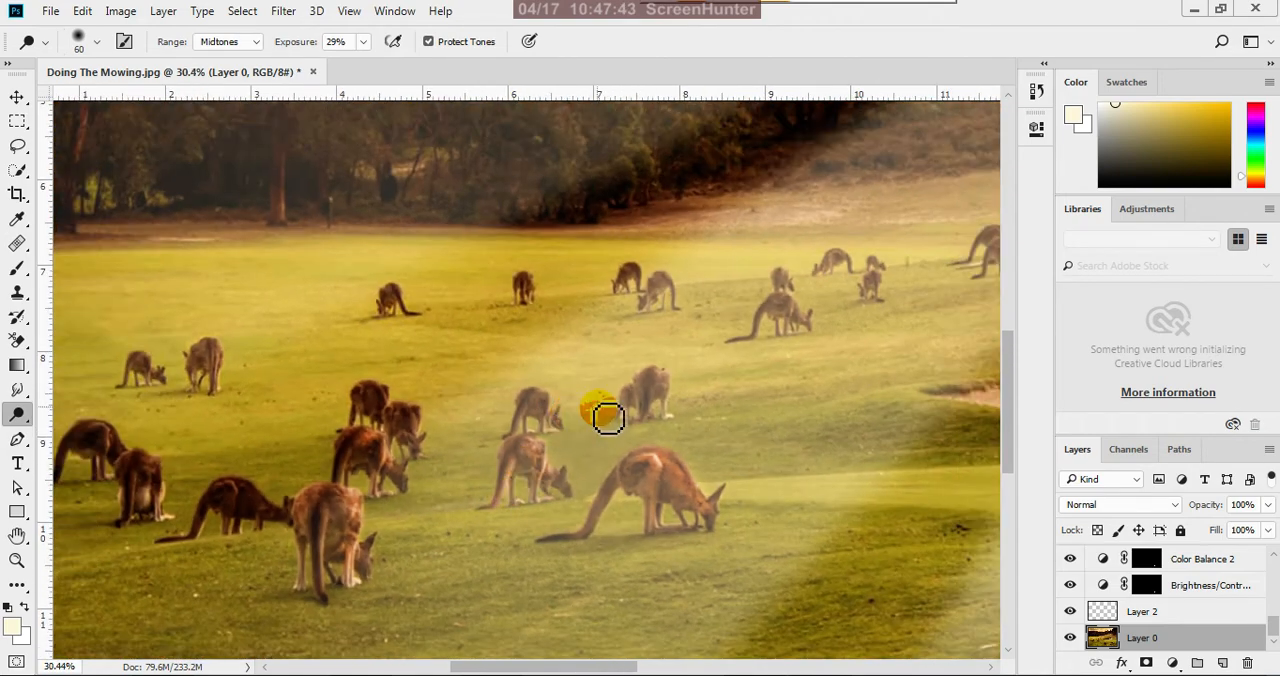
pyautogui.scroll(2, 638, 413)
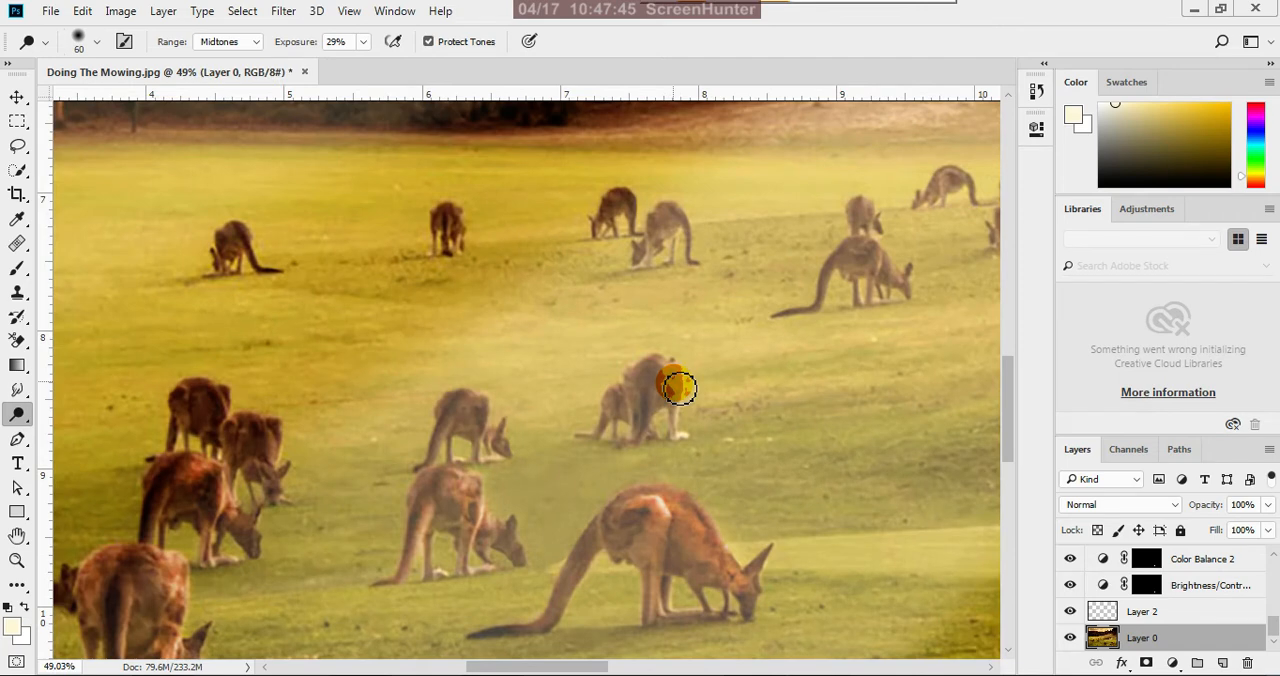
pyautogui.moveTo(675, 372)
pyautogui.mouseDown()
pyautogui.moveTo(651, 411)
pyautogui.moveTo(641, 384)
pyautogui.moveTo(619, 413)
pyautogui.moveTo(624, 402)
pyautogui.moveTo(629, 426)
pyautogui.moveTo(675, 381)
pyautogui.moveTo(675, 412)
pyautogui.moveTo(673, 384)
pyautogui.moveTo(567, 431)
pyautogui.moveTo(464, 439)
pyautogui.moveTo(476, 416)
pyautogui.moveTo(477, 442)
pyautogui.moveTo(493, 412)
pyautogui.moveTo(498, 447)
pyautogui.moveTo(469, 409)
pyautogui.moveTo(470, 439)
pyautogui.moveTo(468, 409)
pyautogui.moveTo(450, 455)
pyautogui.moveTo(465, 412)
pyautogui.moveTo(496, 444)
pyautogui.moveTo(481, 412)
pyautogui.moveTo(480, 430)
pyautogui.moveTo(466, 416)
pyautogui.moveTo(463, 429)
pyautogui.moveTo(439, 424)
pyautogui.moveTo(458, 413)
pyautogui.moveTo(423, 456)
pyautogui.mouseUp()
# Dodge the head and neck of the middle kangaroo in the left-hand group with the size 50 brush at 29% exposure
pyautogui.scroll(-5, 423, 456)
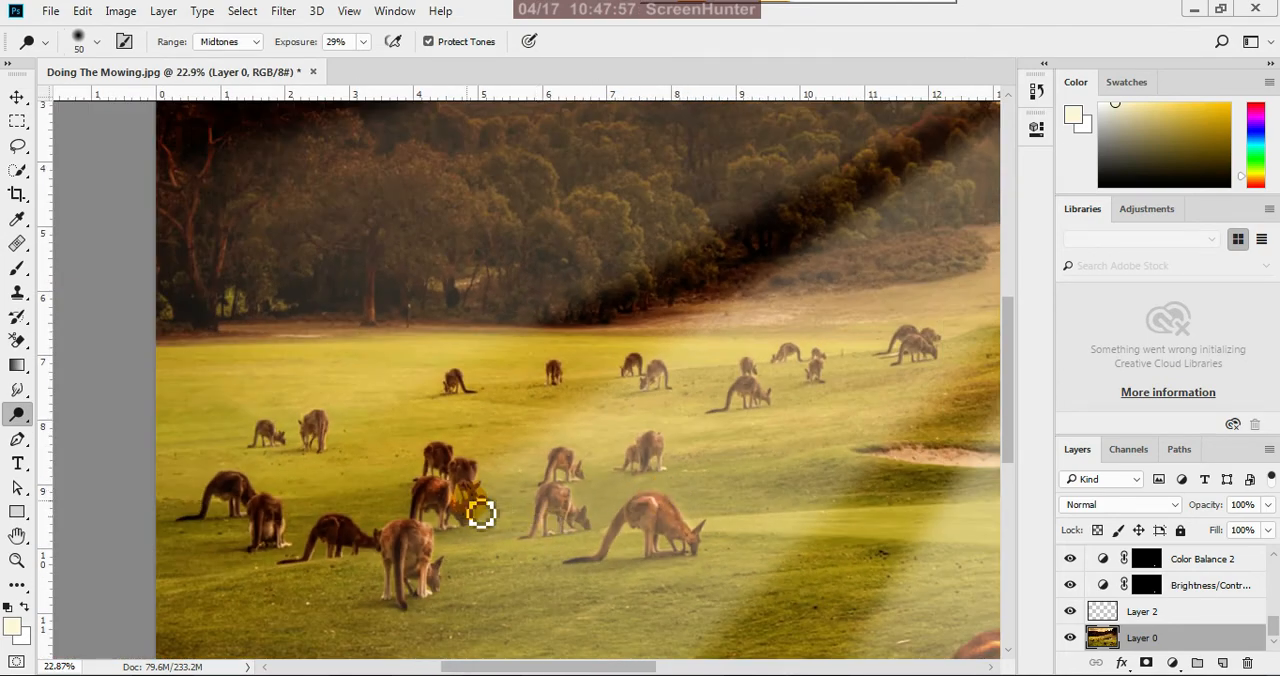
pyautogui.scroll(2, 448, 538)
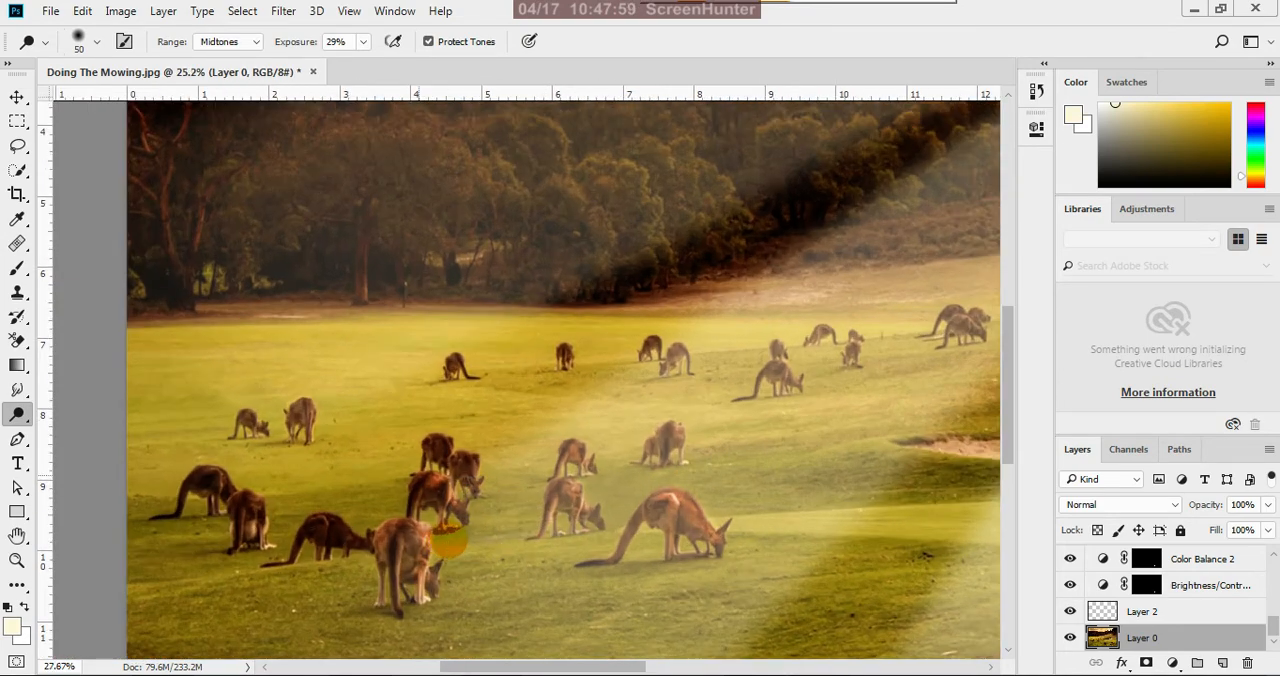
pyautogui.scroll(6, 450, 537)
pyautogui.moveTo(470, 484); pyautogui.dragTo(485, 528)
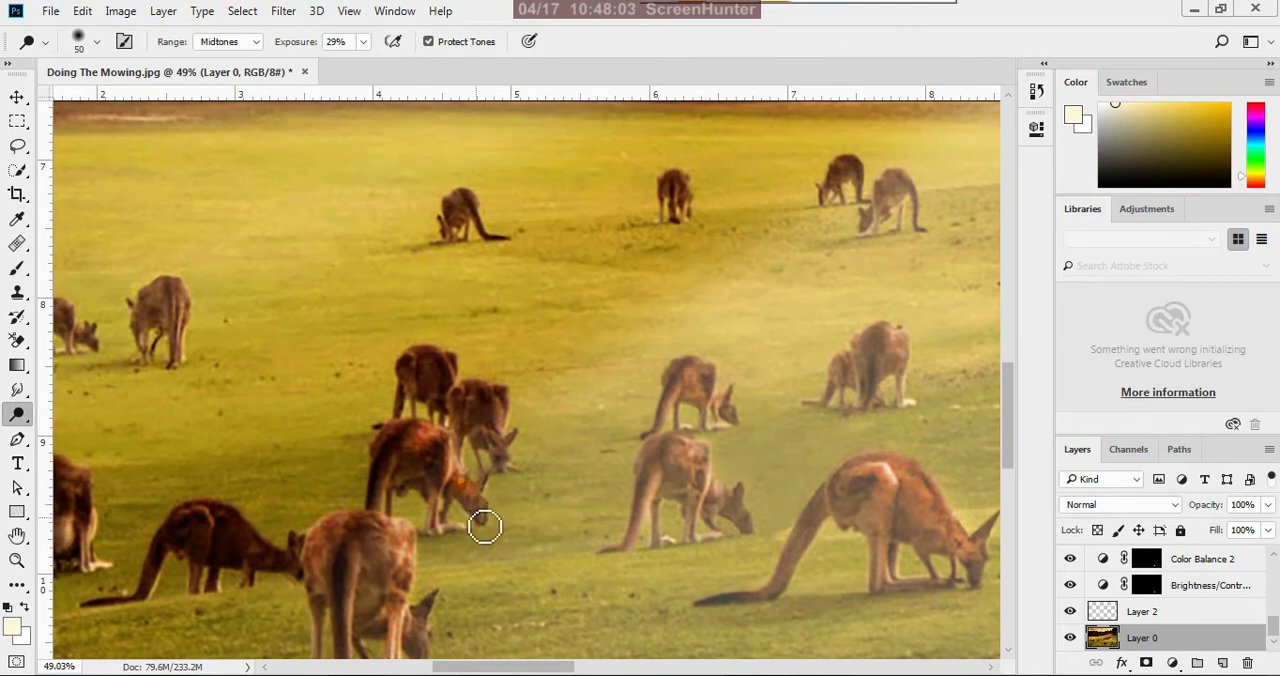
pyautogui.scroll(-6, 603, 517)
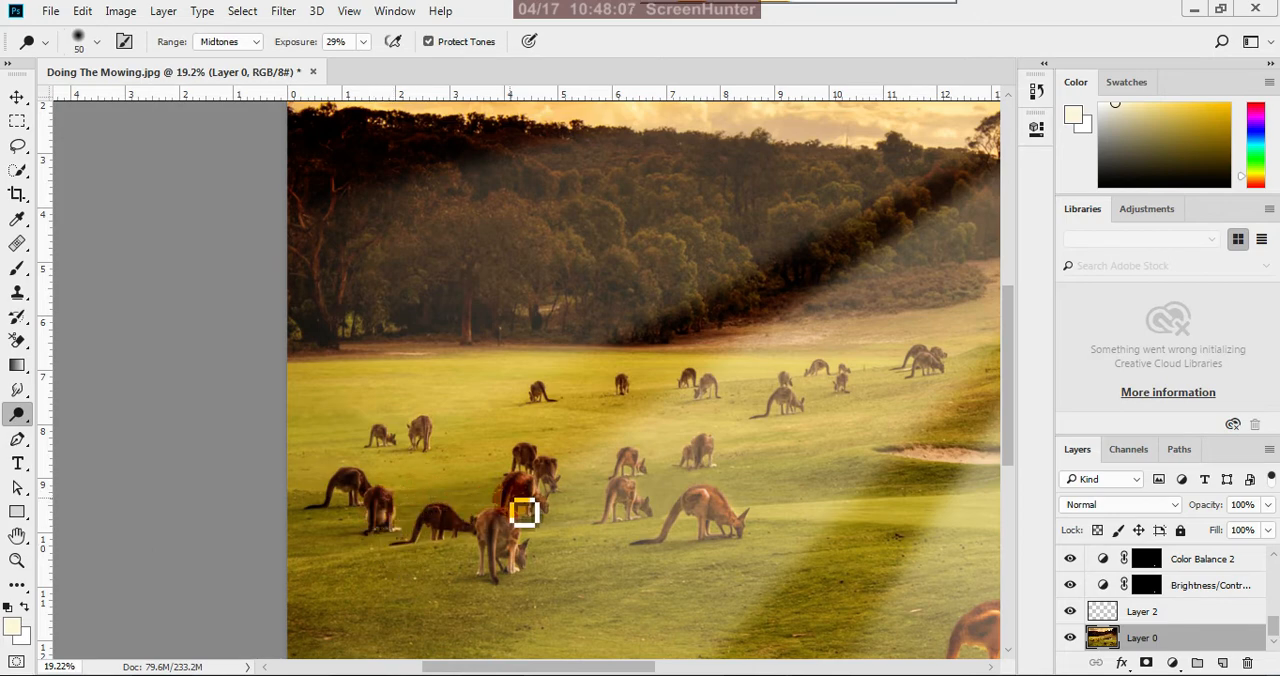
# Dodge the long-tailed grazing kangaroo in the middle distance and the pale one to its left with the size 50 brush
pyautogui.scroll(3, 820, 445)
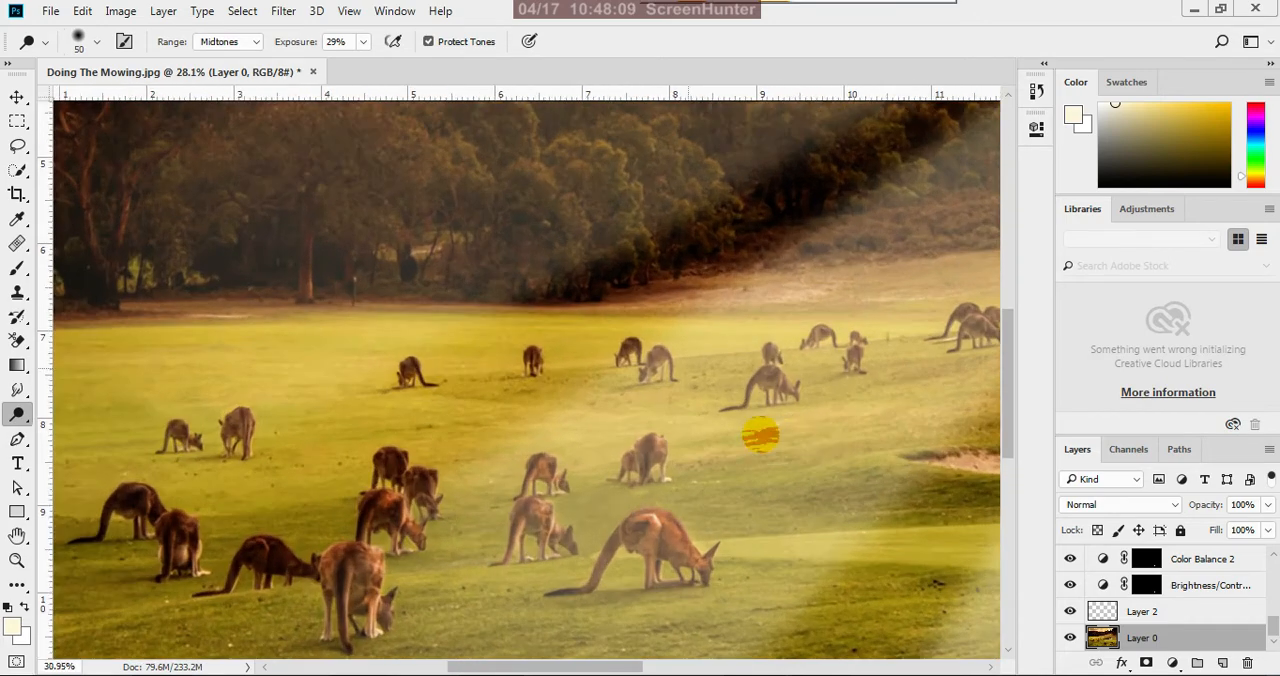
pyautogui.scroll(1, 785, 397)
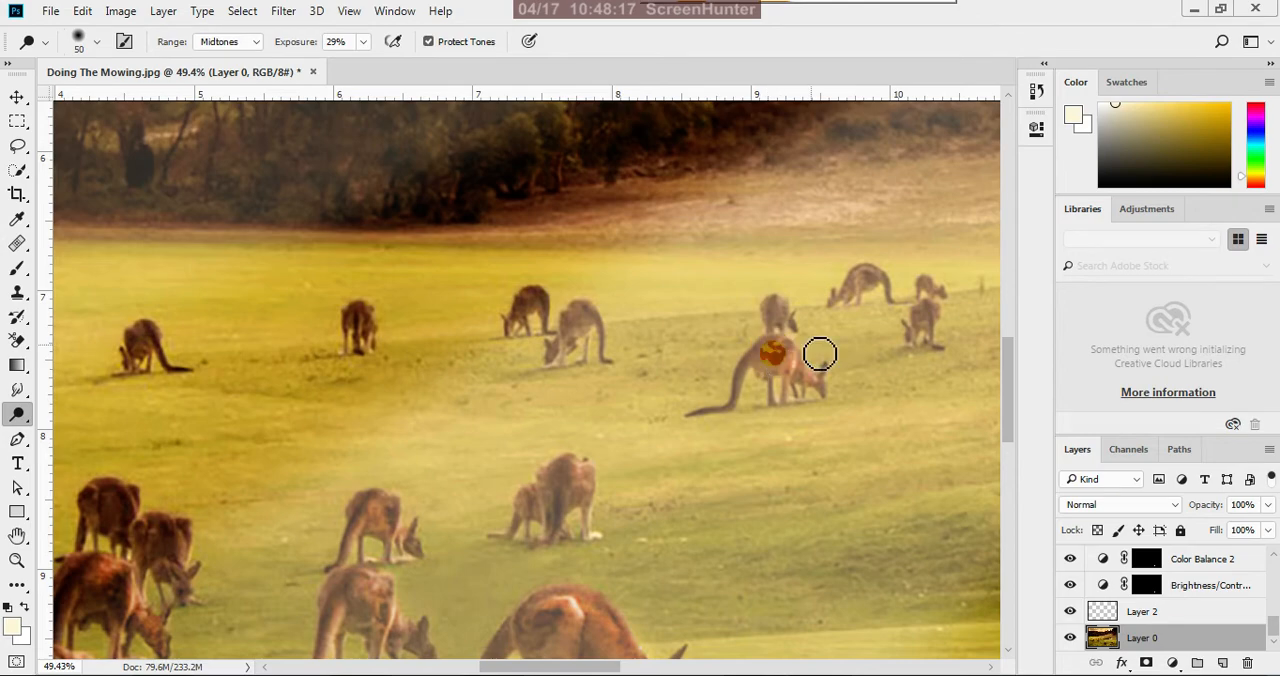
pyautogui.scroll(-2, 684, 475)
pyautogui.scroll(2, 608, 485)
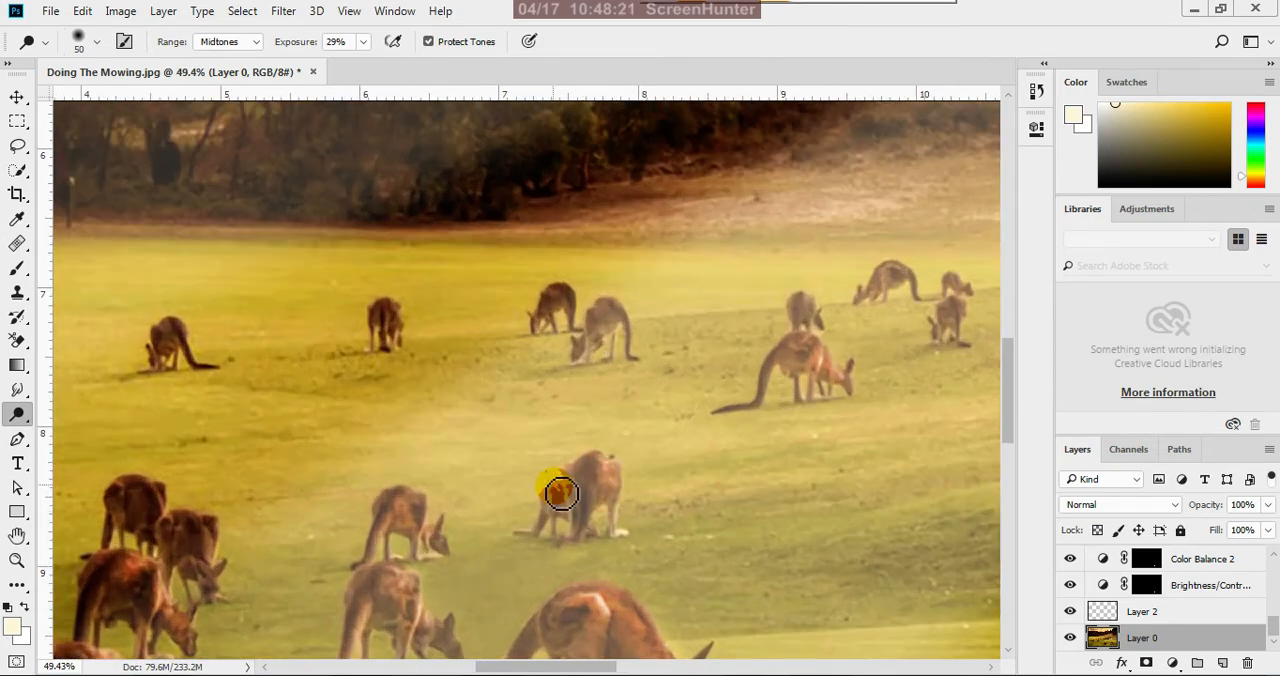
pyautogui.scroll(-2, 565, 515)
pyautogui.scroll(3, 623, 371)
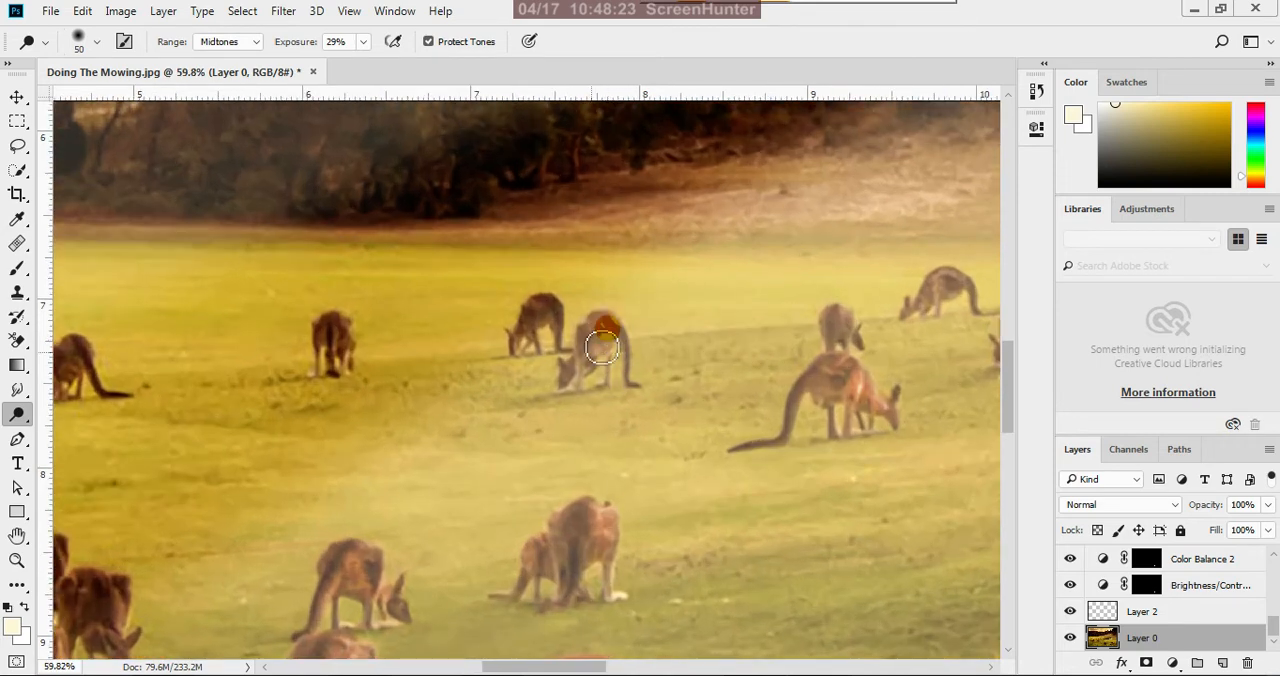
pyautogui.moveTo(621, 359)
pyautogui.mouseDown()
pyautogui.moveTo(577, 369)
pyautogui.moveTo(590, 338)
pyautogui.moveTo(603, 329)
pyautogui.moveTo(578, 381)
pyautogui.moveTo(608, 330)
pyautogui.moveTo(643, 366)
pyautogui.moveTo(625, 340)
pyautogui.moveTo(597, 367)
pyautogui.mouseUp()
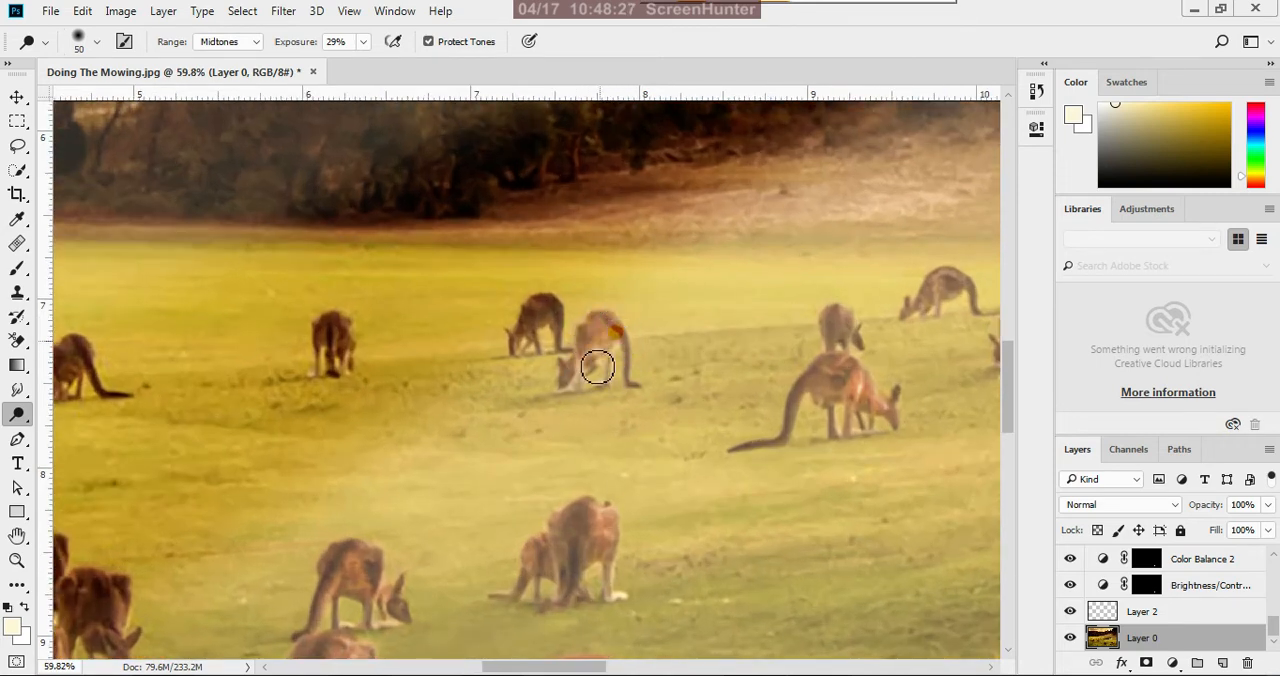
pyautogui.scroll(-4, 663, 520)
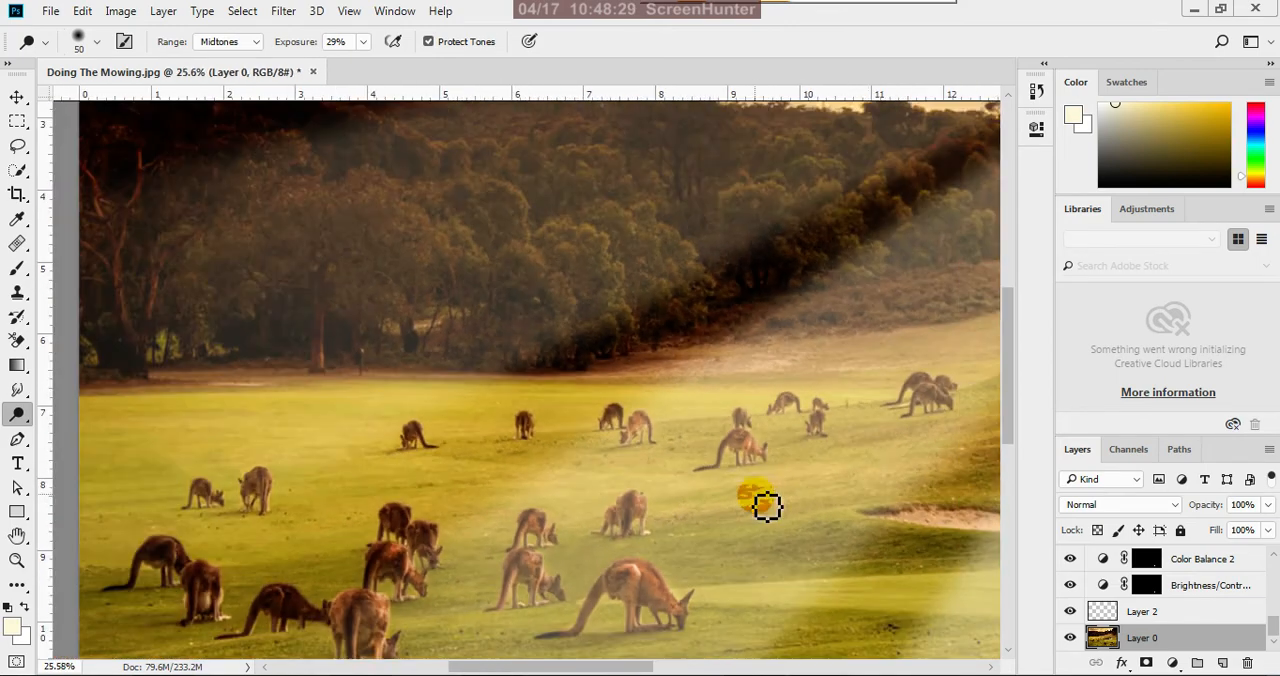
# Reduce the brush to size 40 and dodge the small distant kangaroos behind and beside the long-tailed grazing one
pyautogui.scroll(4, 878, 441)
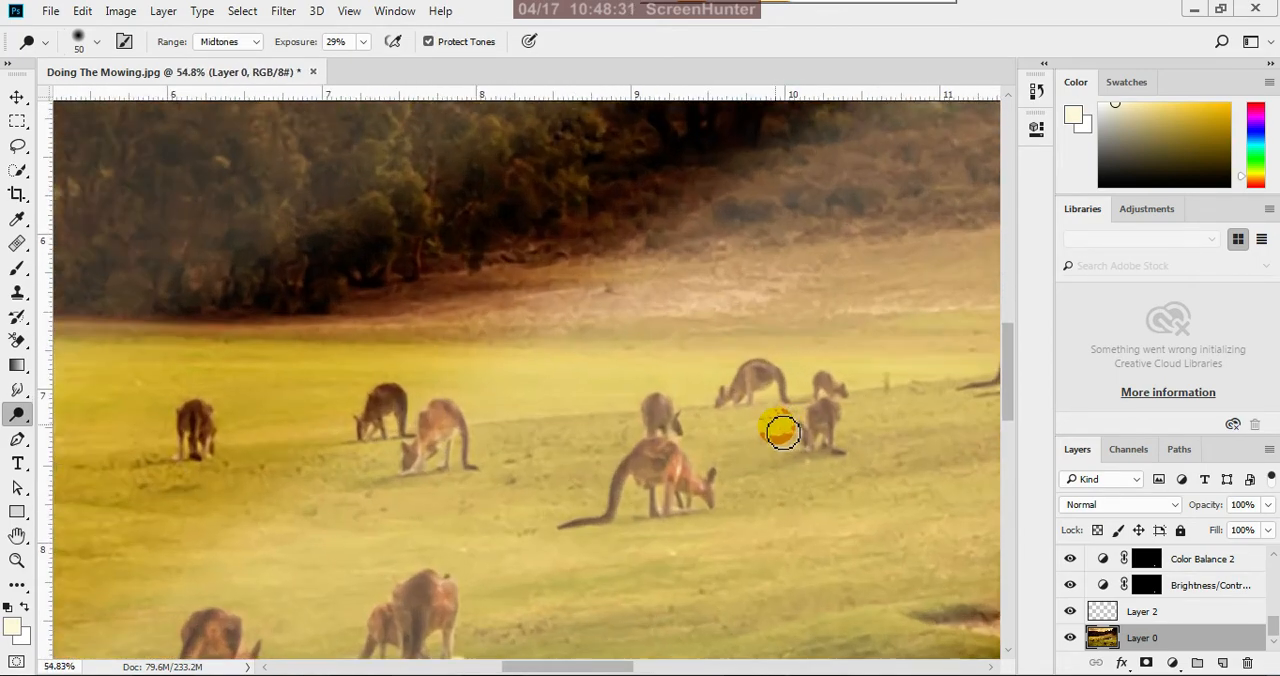
pyautogui.press('[')
pyautogui.scroll(2, 790, 425)
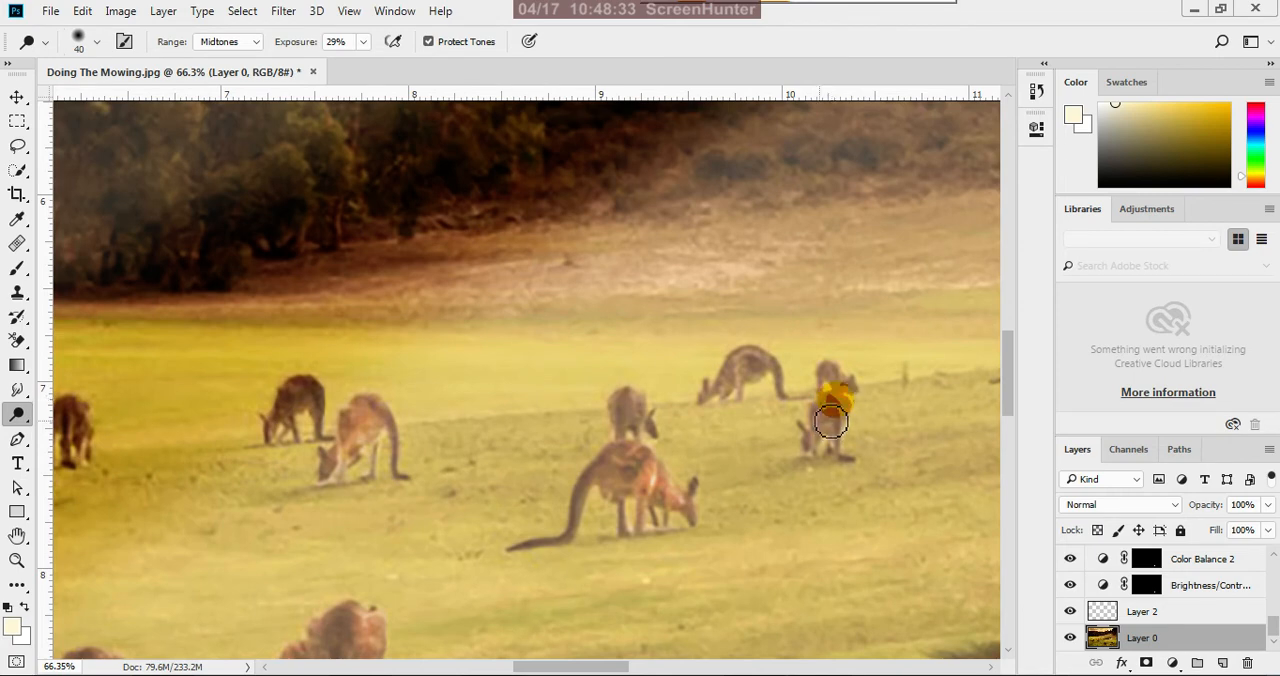
pyautogui.moveTo(830, 422)
pyautogui.mouseDown()
pyautogui.moveTo(812, 453)
pyautogui.moveTo(746, 362)
pyautogui.moveTo(711, 407)
pyautogui.moveTo(755, 360)
pyautogui.moveTo(777, 378)
pyautogui.moveTo(768, 364)
pyautogui.moveTo(732, 405)
pyautogui.moveTo(735, 374)
pyautogui.moveTo(706, 406)
pyautogui.moveTo(658, 419)
pyautogui.moveTo(637, 405)
pyautogui.moveTo(650, 430)
pyautogui.moveTo(630, 397)
pyautogui.mouseUp()
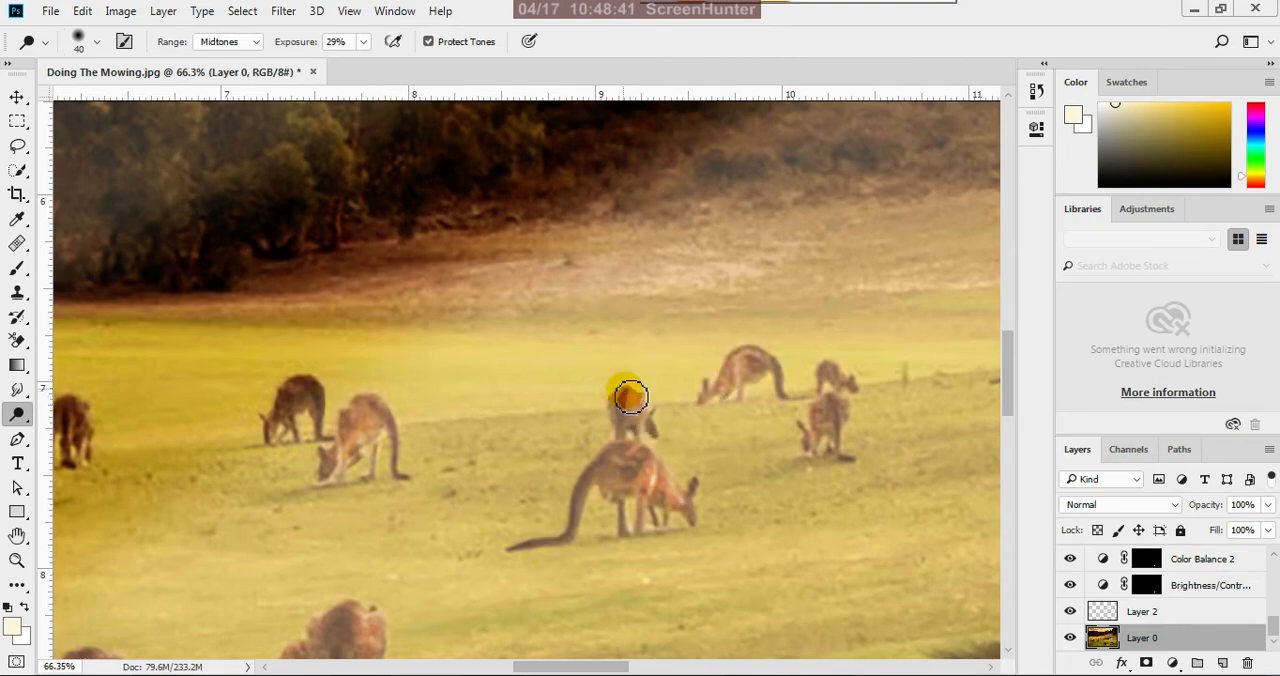
pyautogui.scroll(-5, 643, 424)
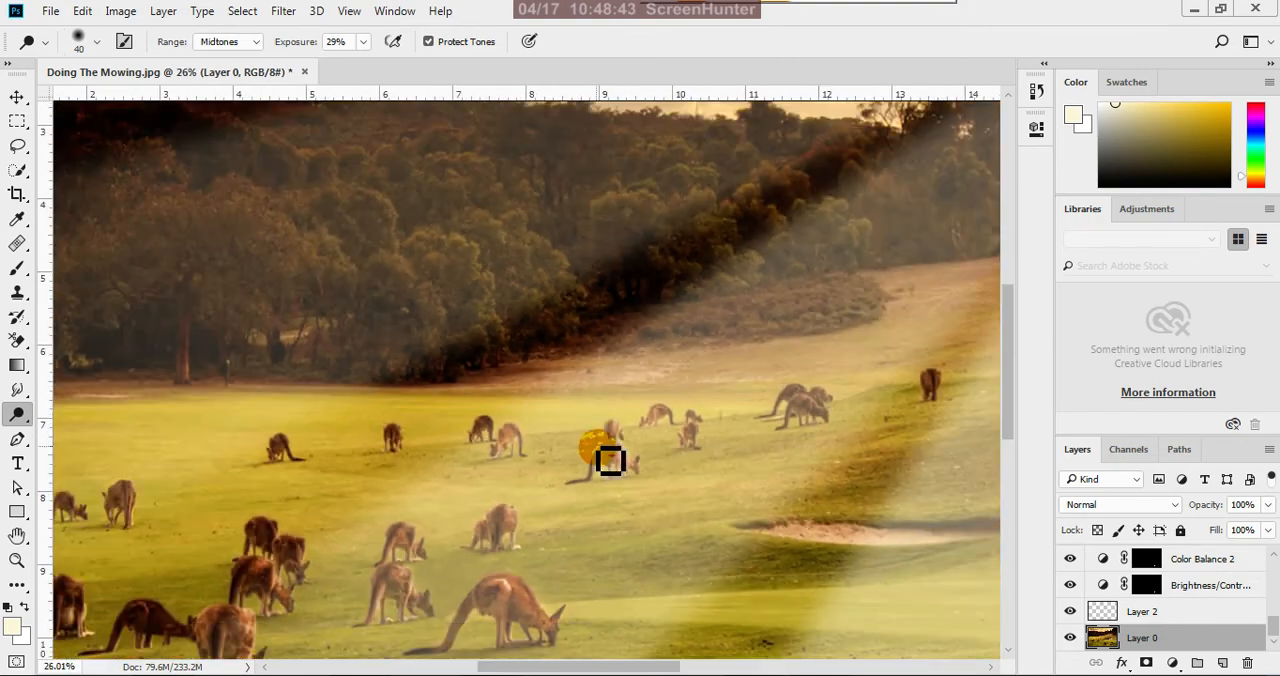
# Dodge the back and tail of the large mid-field kangaroo with the size 40 brush
pyautogui.scroll(-1, 778, 450)
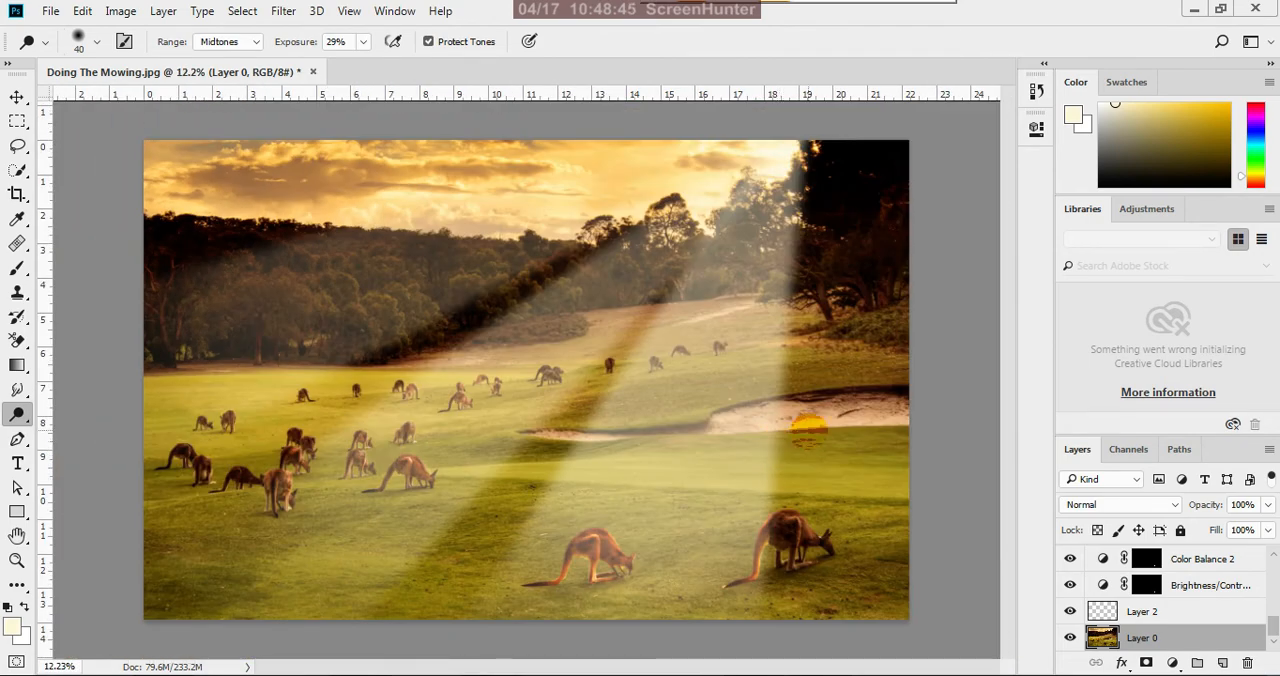
pyautogui.scroll(5, 384, 557)
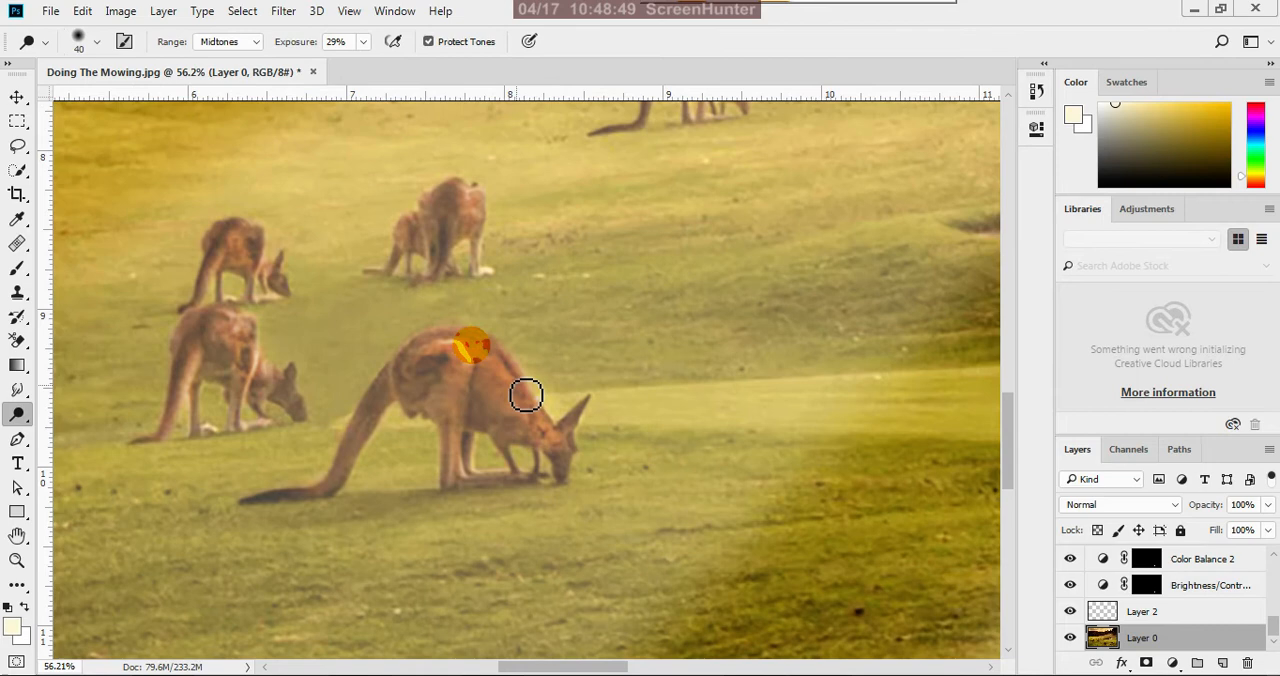
pyautogui.moveTo(527, 394)
pyautogui.mouseDown()
pyautogui.moveTo(573, 471)
pyautogui.moveTo(515, 417)
pyautogui.moveTo(570, 469)
pyautogui.moveTo(514, 433)
pyautogui.moveTo(551, 451)
pyautogui.moveTo(513, 394)
pyautogui.moveTo(437, 345)
pyautogui.mouseUp()
pyautogui.moveTo(393, 406)
pyautogui.mouseDown()
pyautogui.moveTo(394, 394)
pyautogui.moveTo(337, 465)
pyautogui.mouseUp()
pyautogui.scroll(-4, 574, 486)
pyautogui.scroll(-3, 628, 472)
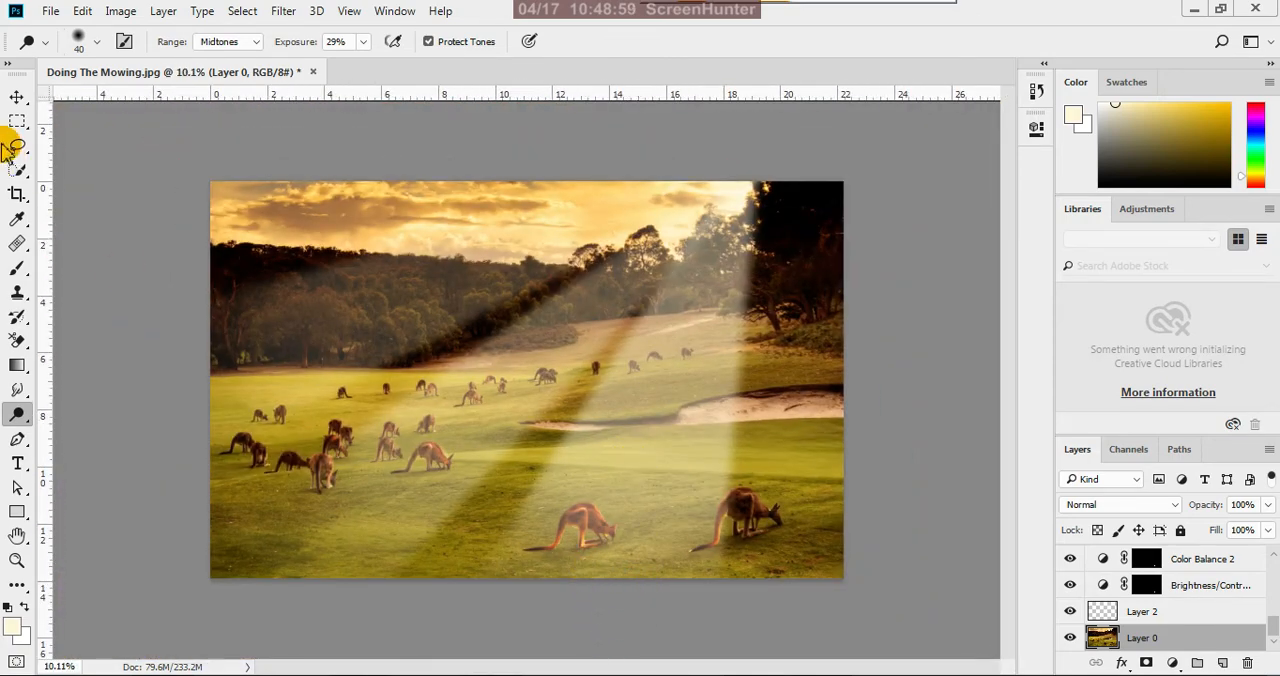
# Save the layered image as the Photoshop file Doing The Mowing with Maximize Compatibility on
pyautogui.click(17, 97)
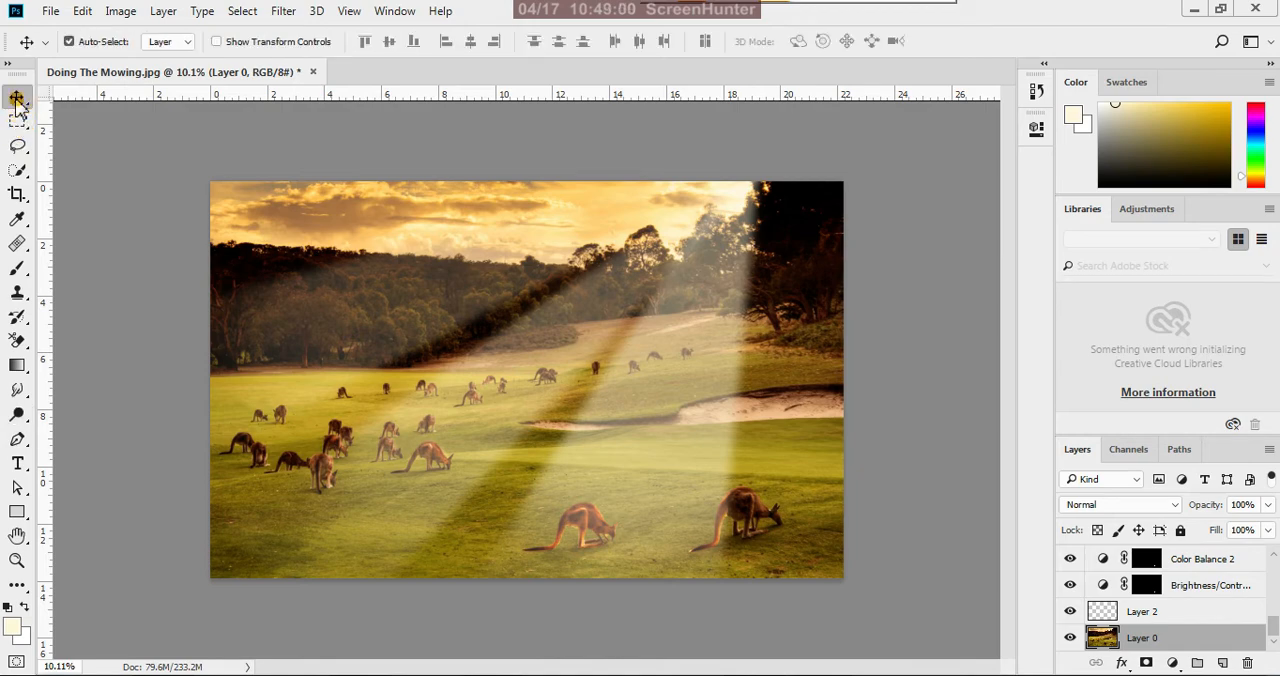
pyautogui.hotkey('ctrl', 'shift', 's')
pyautogui.click(134, 155)
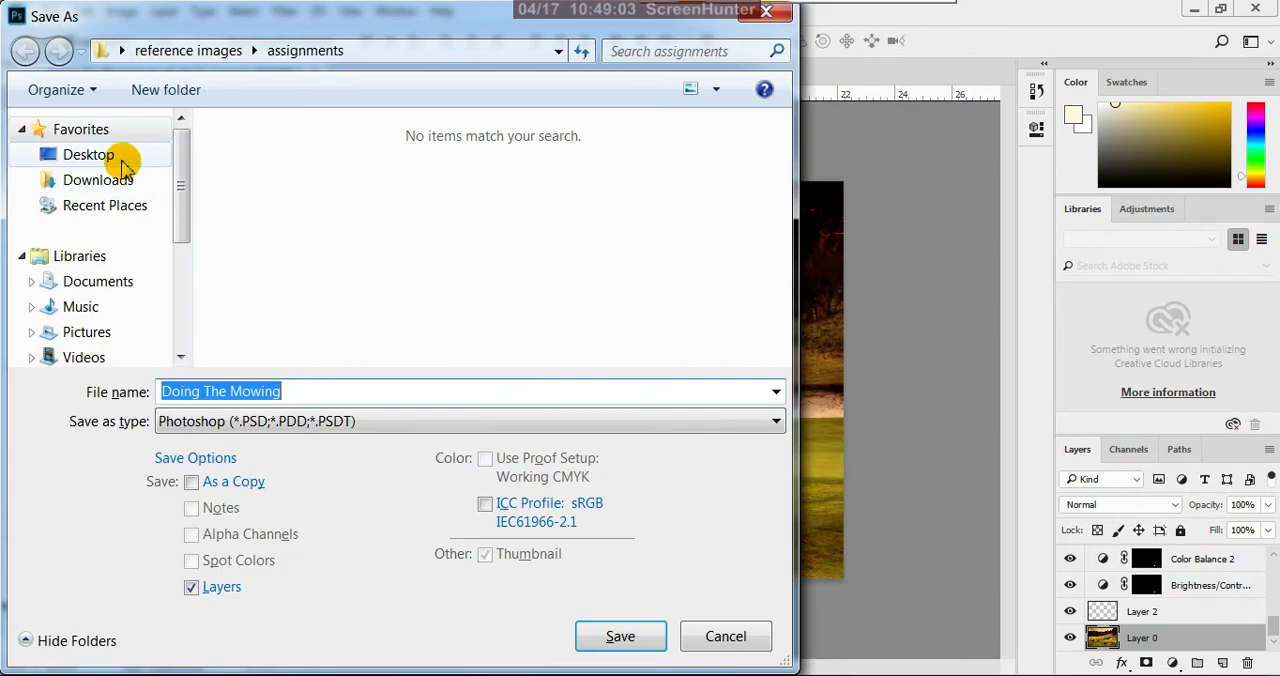
pyautogui.click(605, 640)
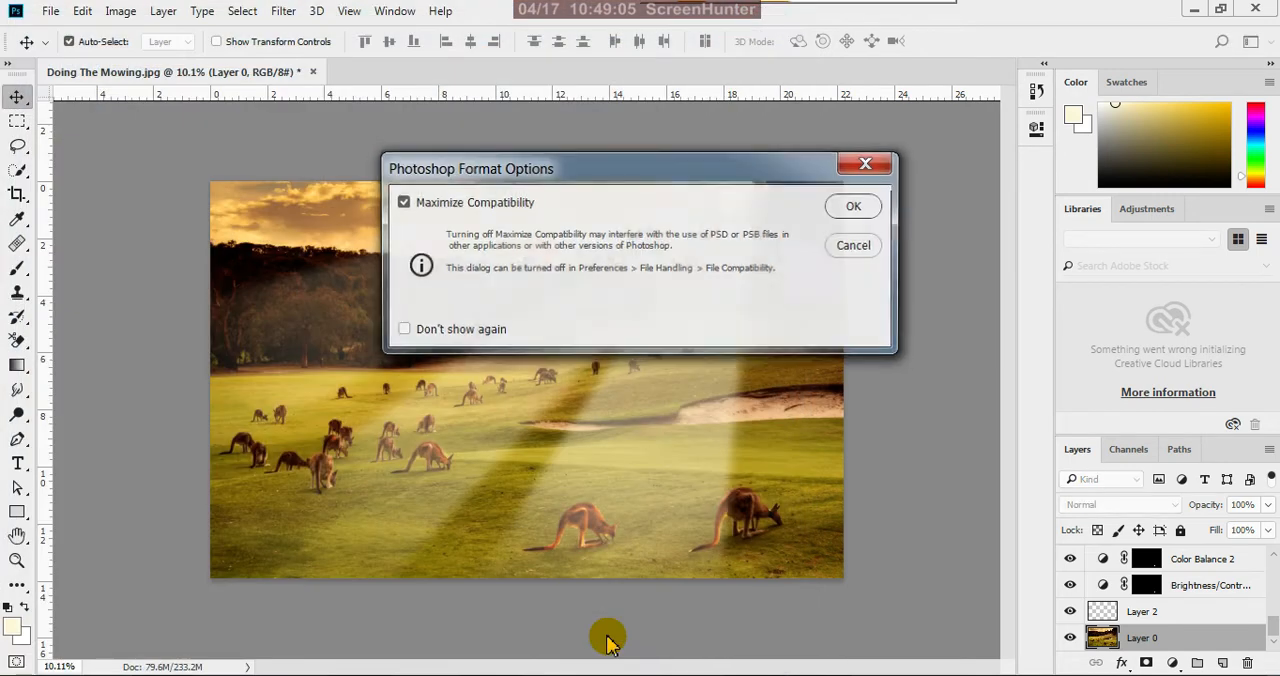
pyautogui.click(856, 206)
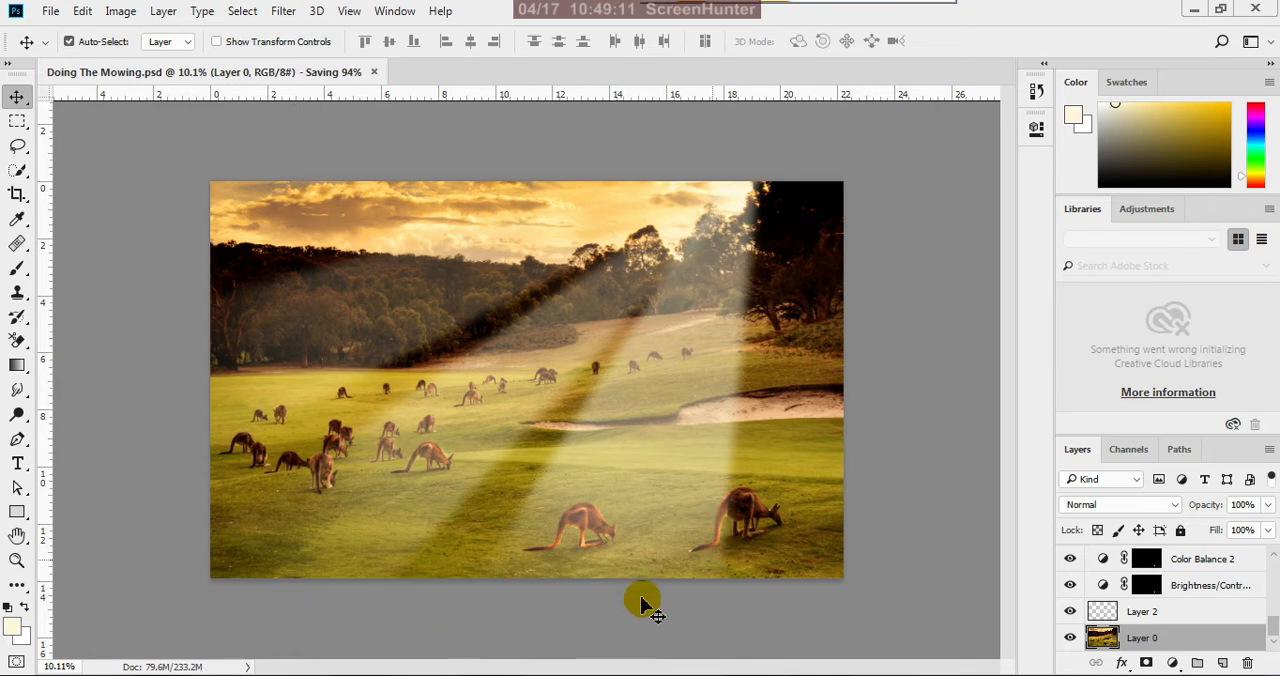
pyautogui.hotkey('ctrl', '-')
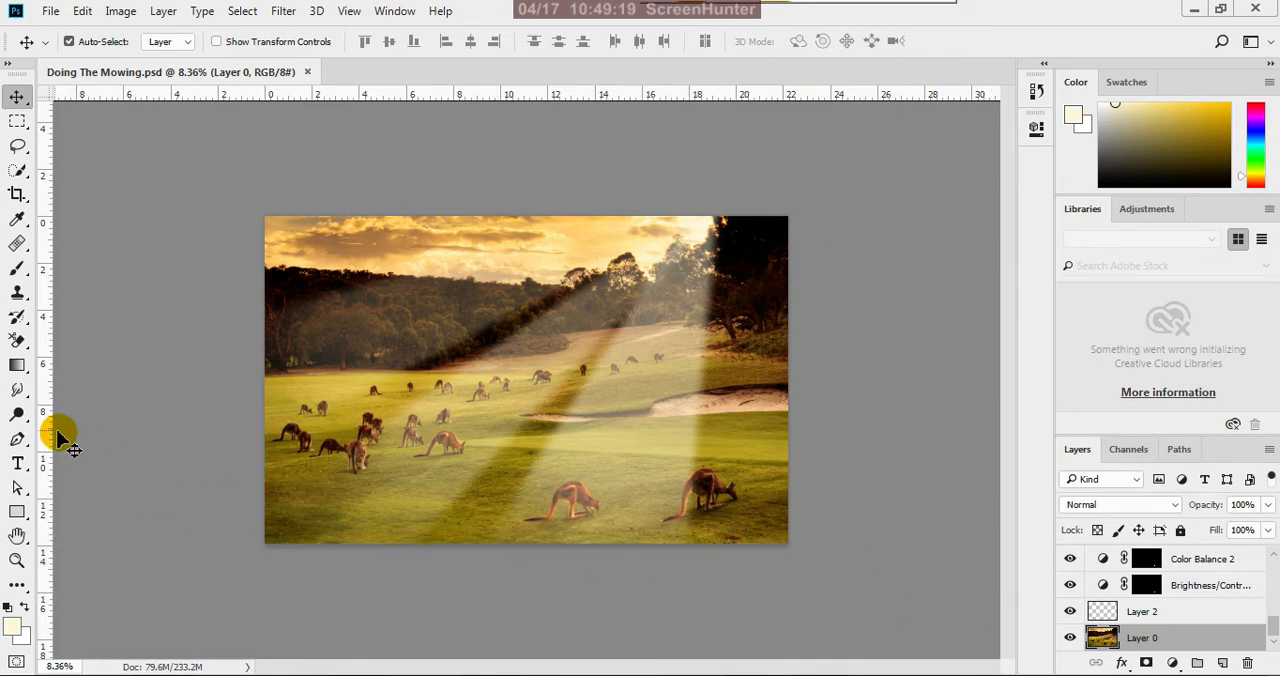
# Enlarge the Dodge brush to size 200 and brighten the grass beneath and just in front of the left foreground kangaroo
pyautogui.click(17, 413)
pyautogui.scroll(2, 491, 580)
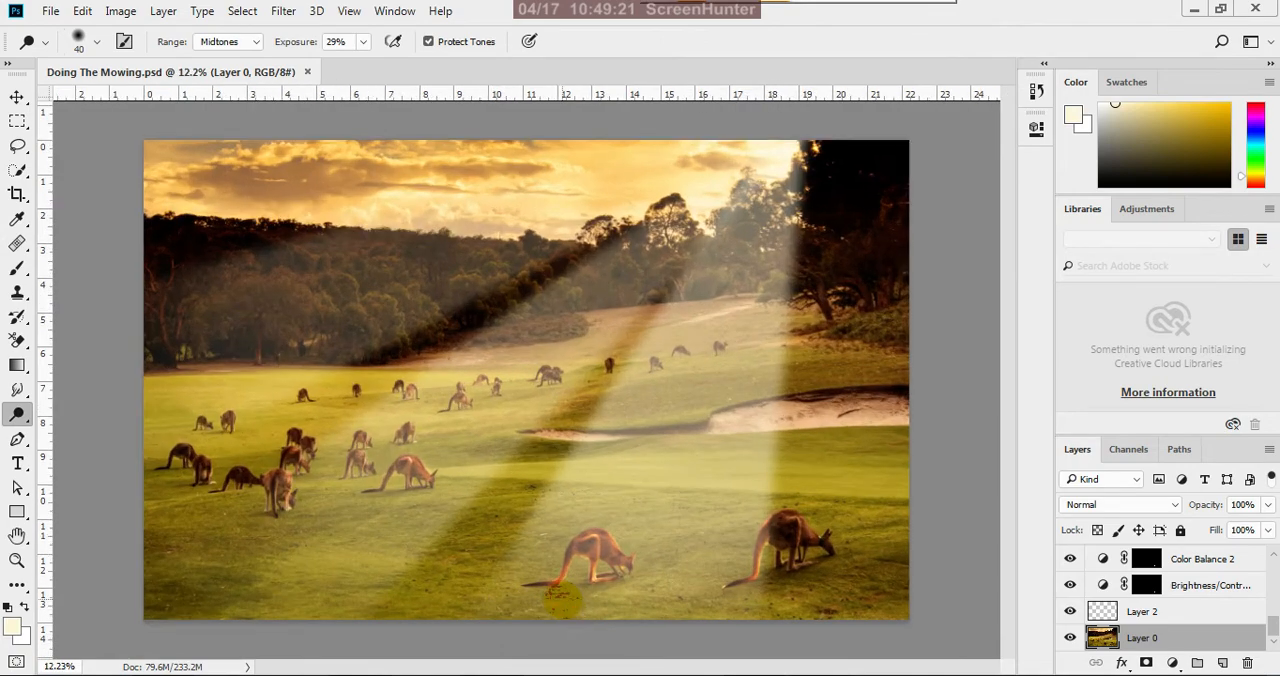
pyautogui.scroll(-2, 677, 500)
pyautogui.scroll(1, 700, 629)
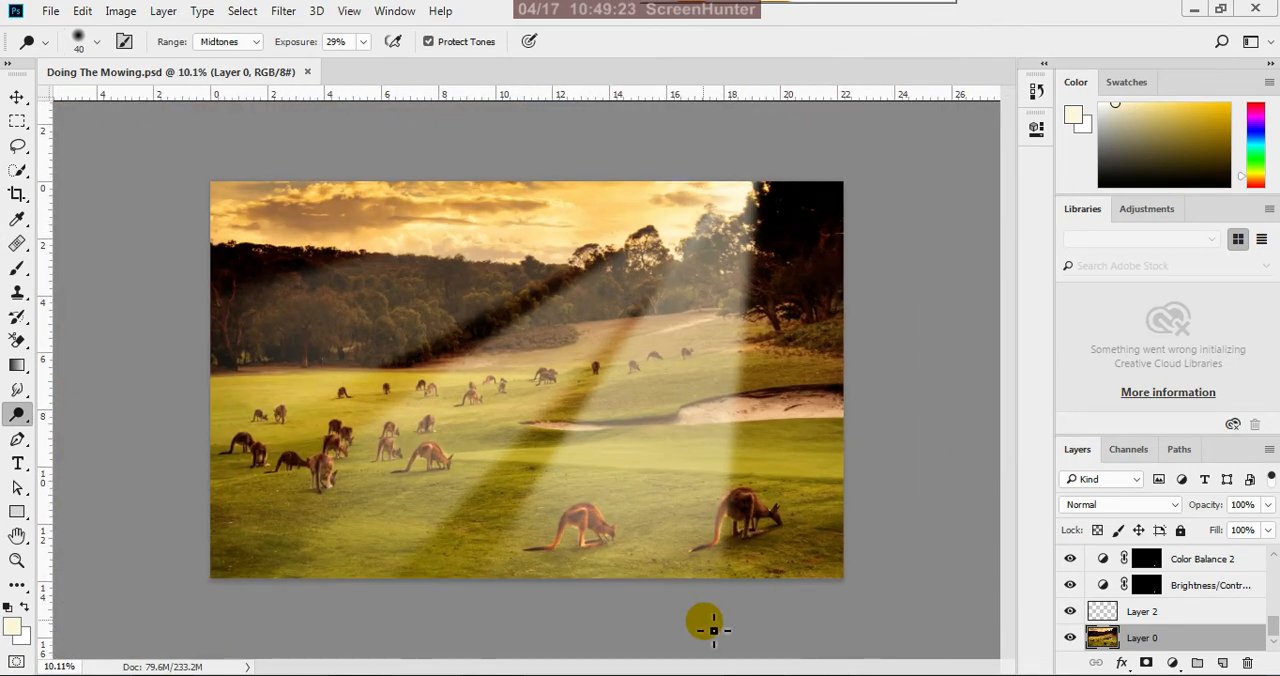
pyautogui.press(']')
pyautogui.press(']')
pyautogui.scroll(2, 718, 604)
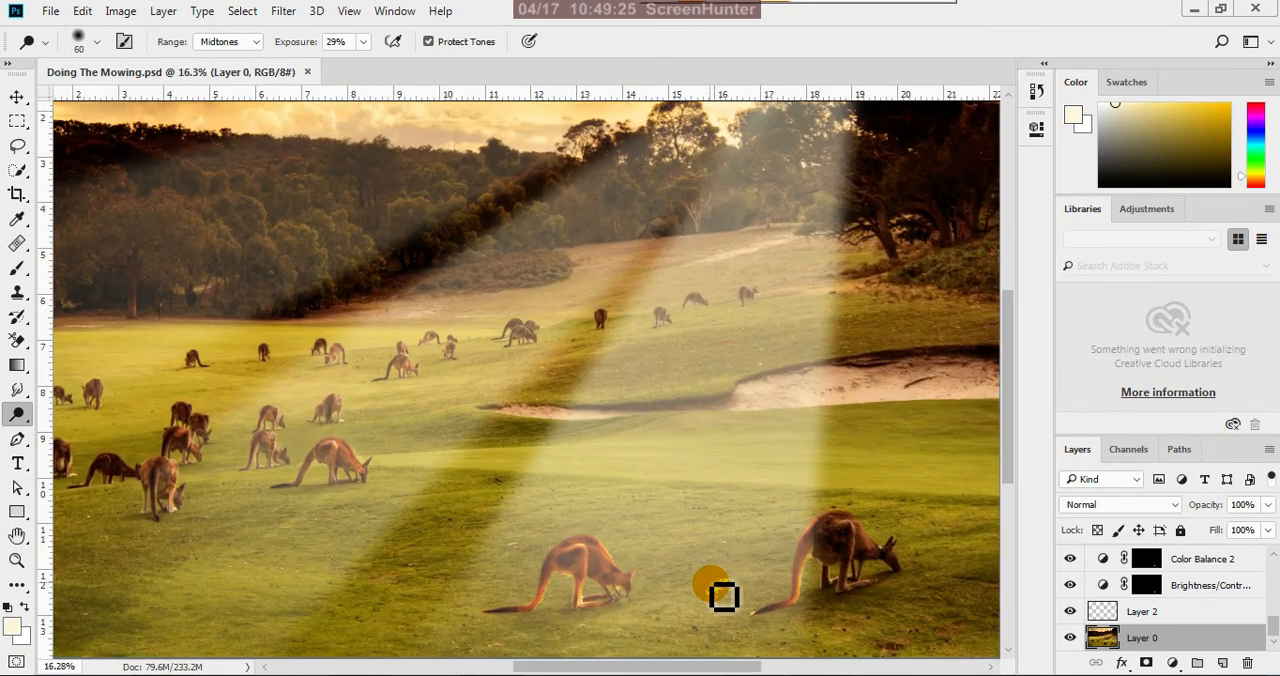
pyautogui.press(']')
pyautogui.press(']')
pyautogui.press(']')
pyautogui.press(']')
pyautogui.press(']')
pyautogui.press(']')
pyautogui.scroll(-1, 617, 590)
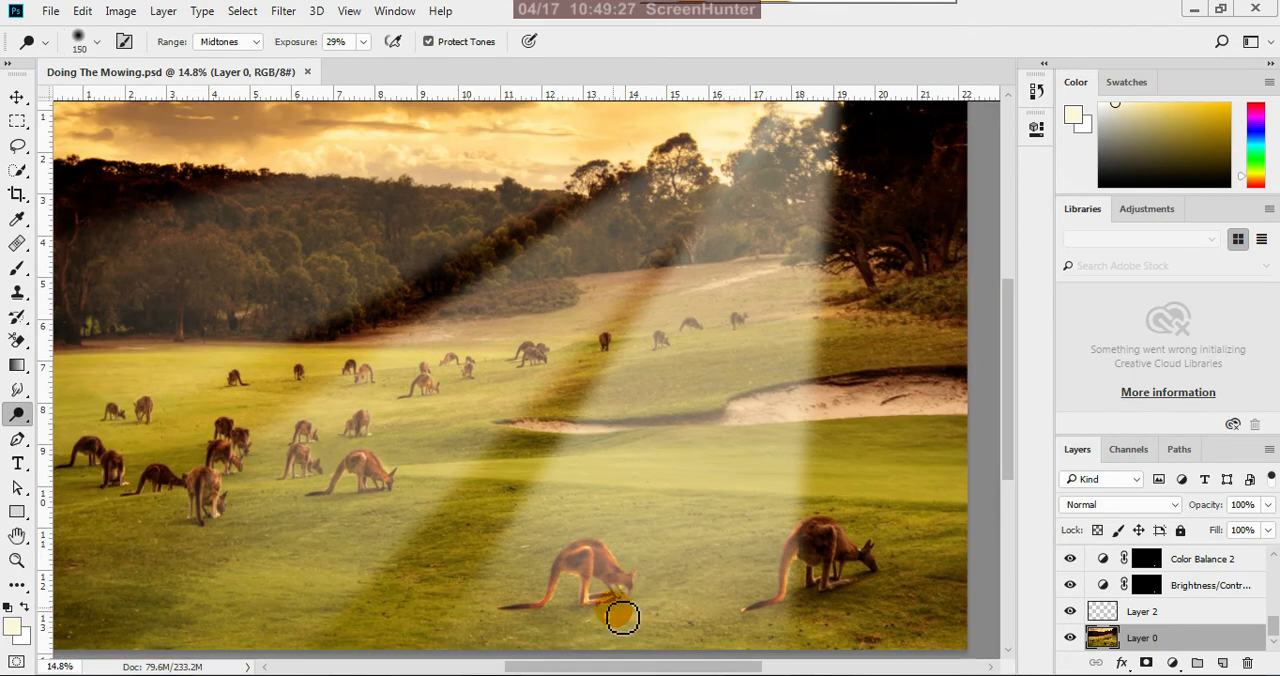
pyautogui.moveTo(635, 622)
pyautogui.mouseDown()
pyautogui.moveTo(523, 616)
pyautogui.moveTo(569, 622)
pyautogui.moveTo(532, 629)
pyautogui.mouseUp()
pyautogui.scroll(-4, 618, 588)
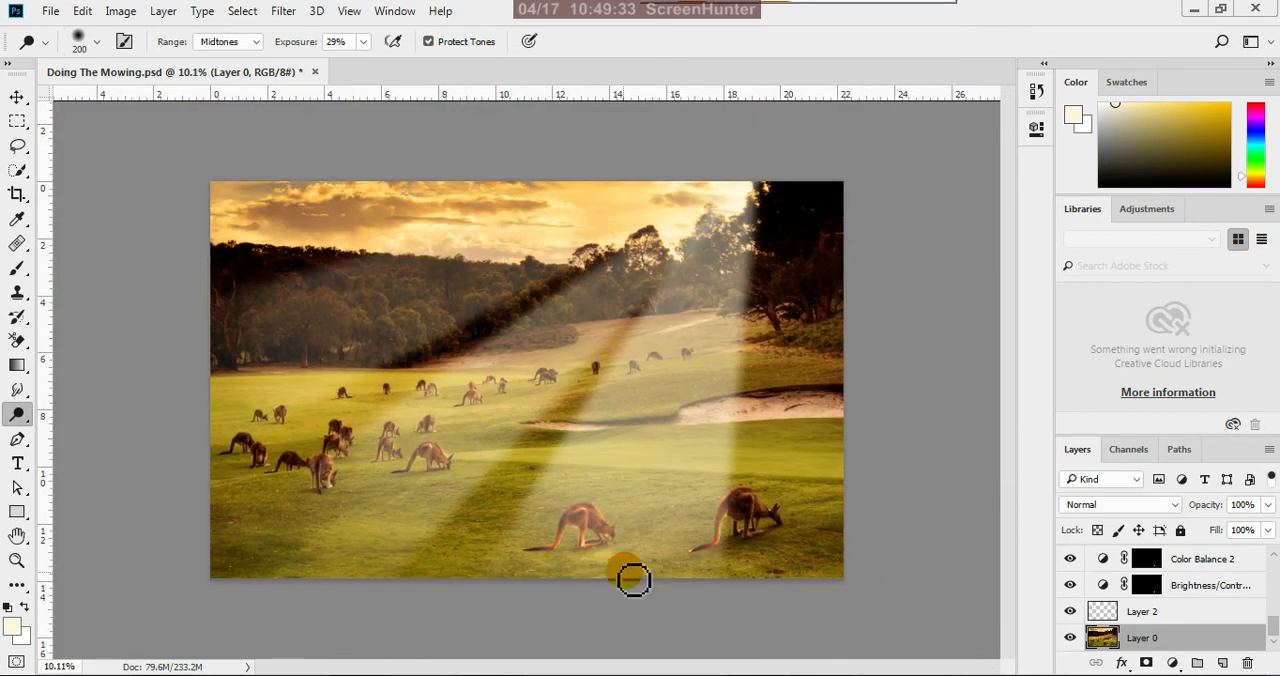
pyautogui.scroll(3, 600, 588)
pyautogui.moveTo(631, 621)
pyautogui.mouseDown()
pyautogui.moveTo(643, 606)
pyautogui.moveTo(598, 623)
pyautogui.moveTo(661, 617)
pyautogui.mouseUp()
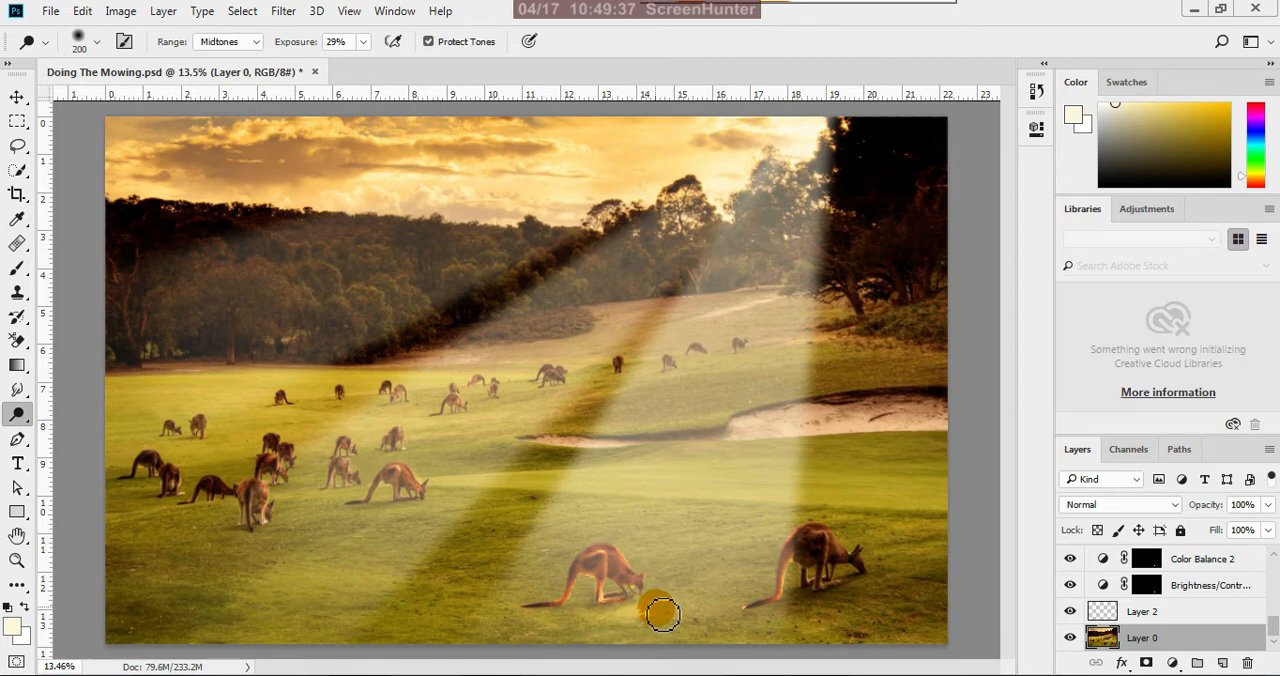
# Enlarge the Dodge brush to size 400 and brighten the grass along the image's lower edge below the left foreground kangaroo
pyautogui.scroll(-3, 690, 570)
pyautogui.press(']')
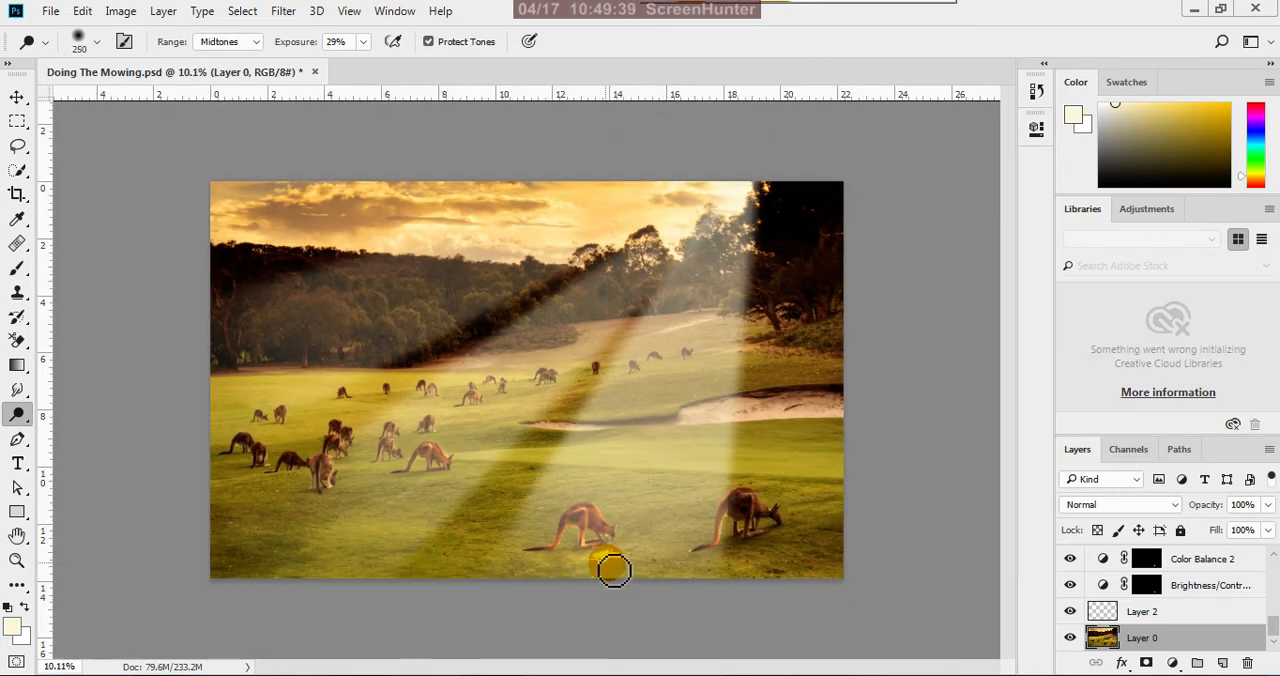
pyautogui.press(']')
pyautogui.press(']')
pyautogui.moveTo(614, 569)
pyautogui.mouseDown()
pyautogui.moveTo(552, 569)
pyautogui.moveTo(665, 547)
pyautogui.moveTo(528, 569)
pyautogui.moveTo(669, 579)
pyautogui.moveTo(637, 570)
pyautogui.moveTo(715, 560)
pyautogui.moveTo(700, 539)
pyautogui.moveTo(621, 563)
pyautogui.moveTo(707, 563)
pyautogui.moveTo(682, 568)
pyautogui.moveTo(628, 538)
pyautogui.moveTo(641, 523)
pyautogui.moveTo(547, 571)
pyautogui.mouseUp()
pyautogui.scroll(-2, 634, 543)
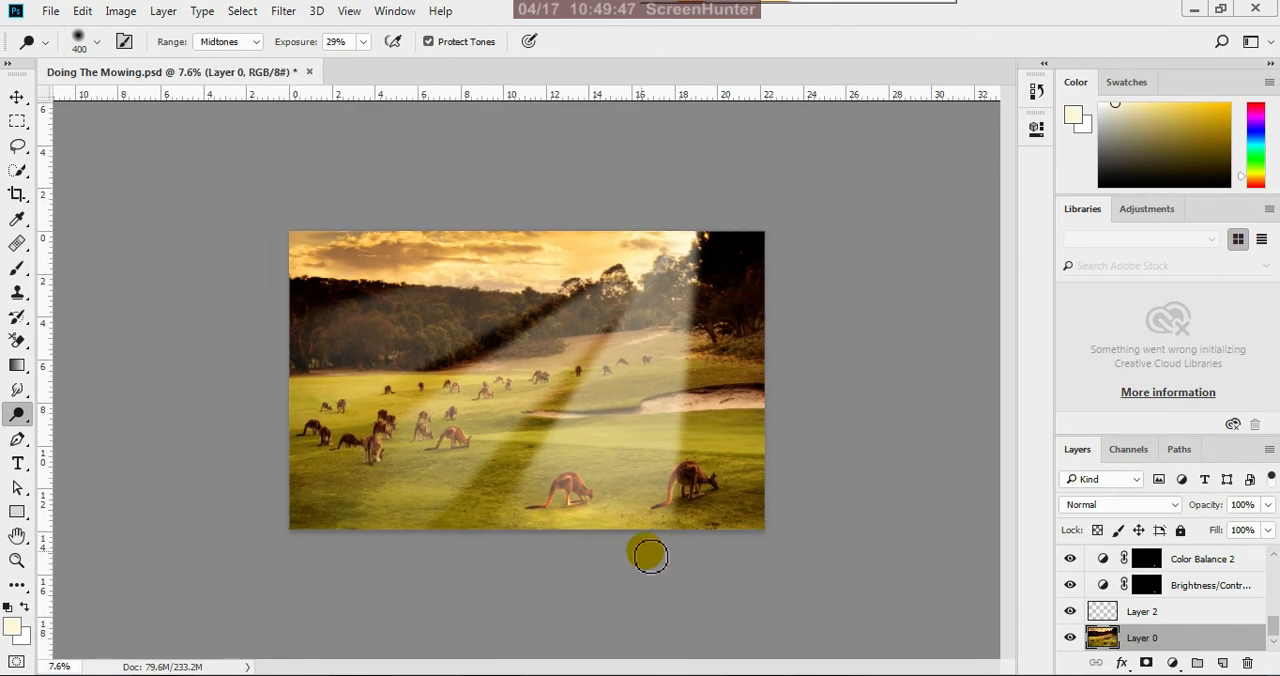
# Enlarge the Dodge brush to size 800 and broadly brighten the lit grass around and between the two foreground kangaroos
pyautogui.scroll(4, 643, 551)
pyautogui.press(']')
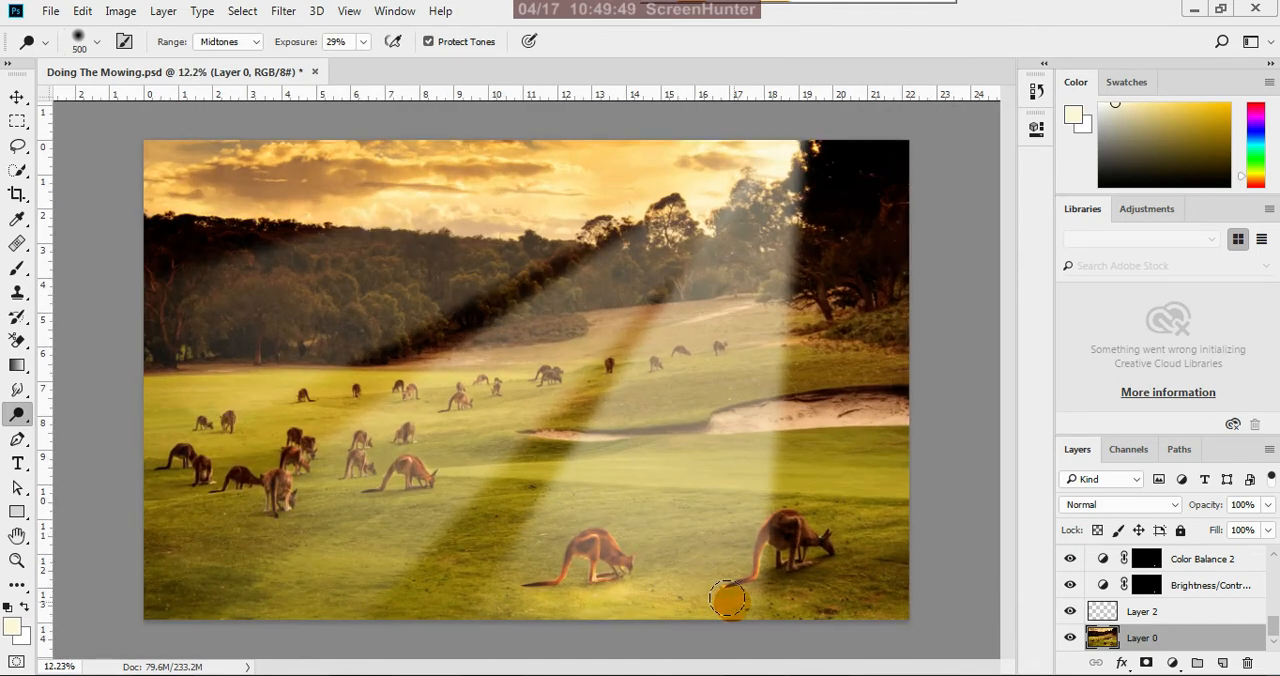
pyautogui.press(']')
pyautogui.press(']')
pyautogui.press(']')
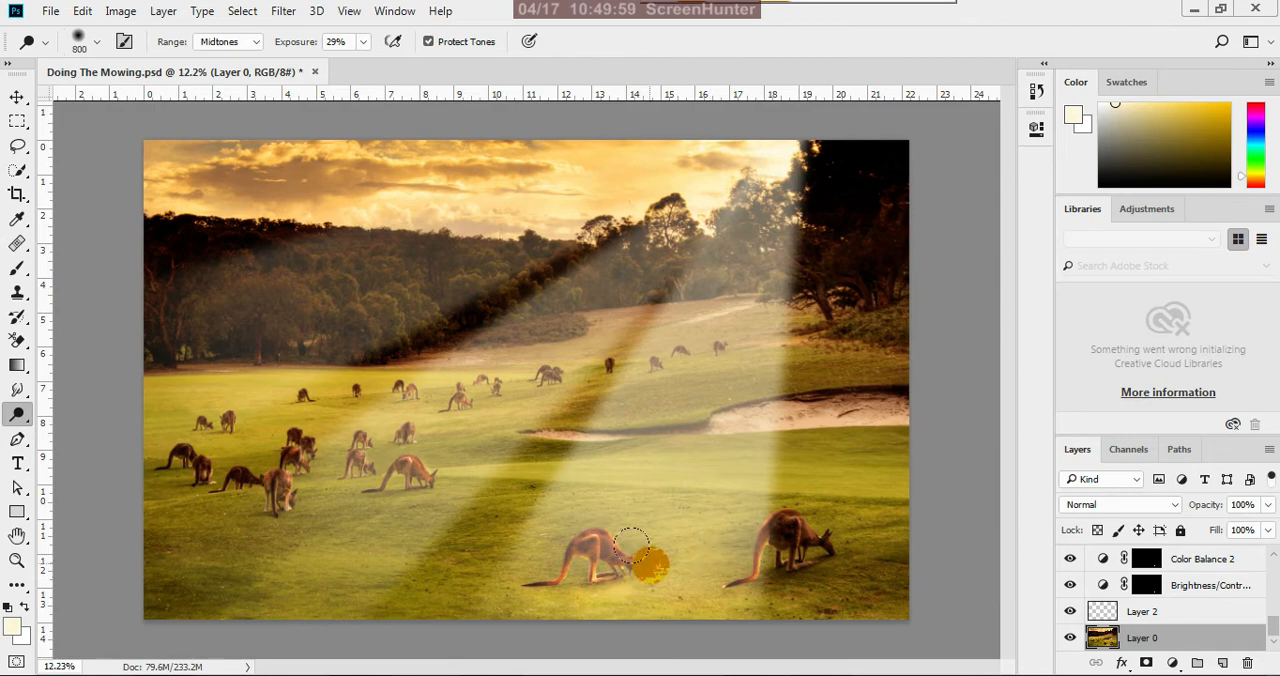
pyautogui.scroll(-2, 732, 464)
pyautogui.scroll(-1, 735, 465)
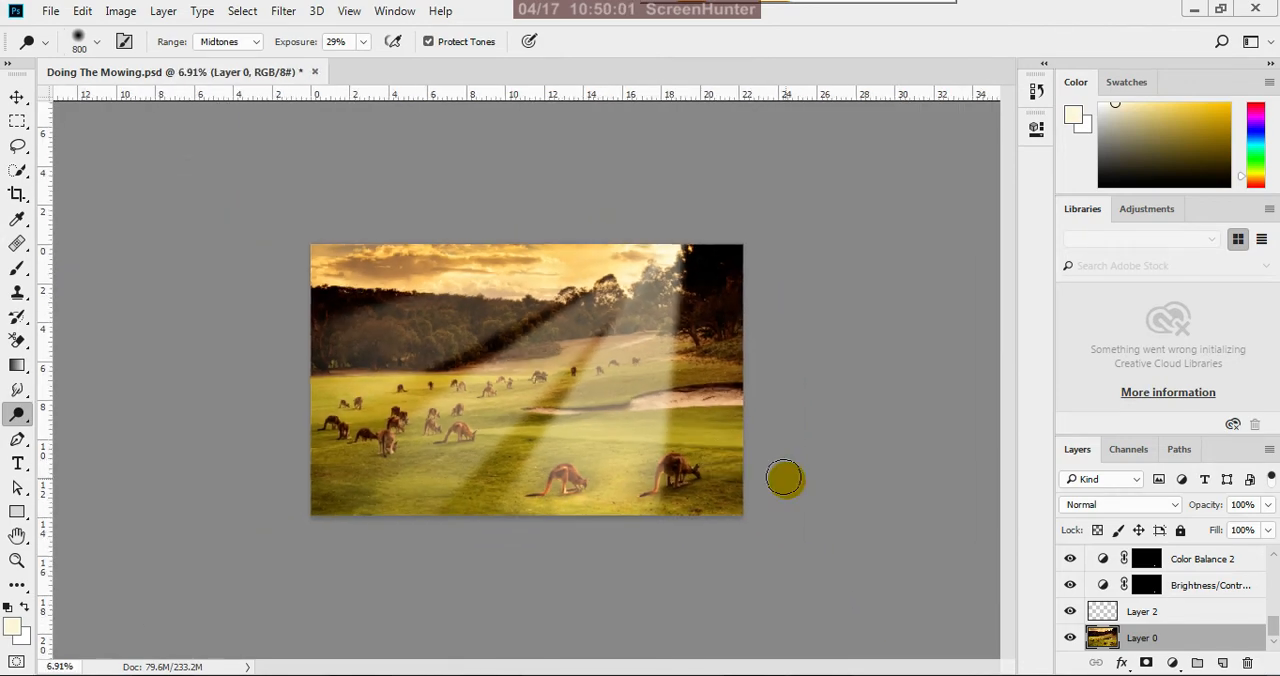
pyautogui.scroll(2, 586, 474)
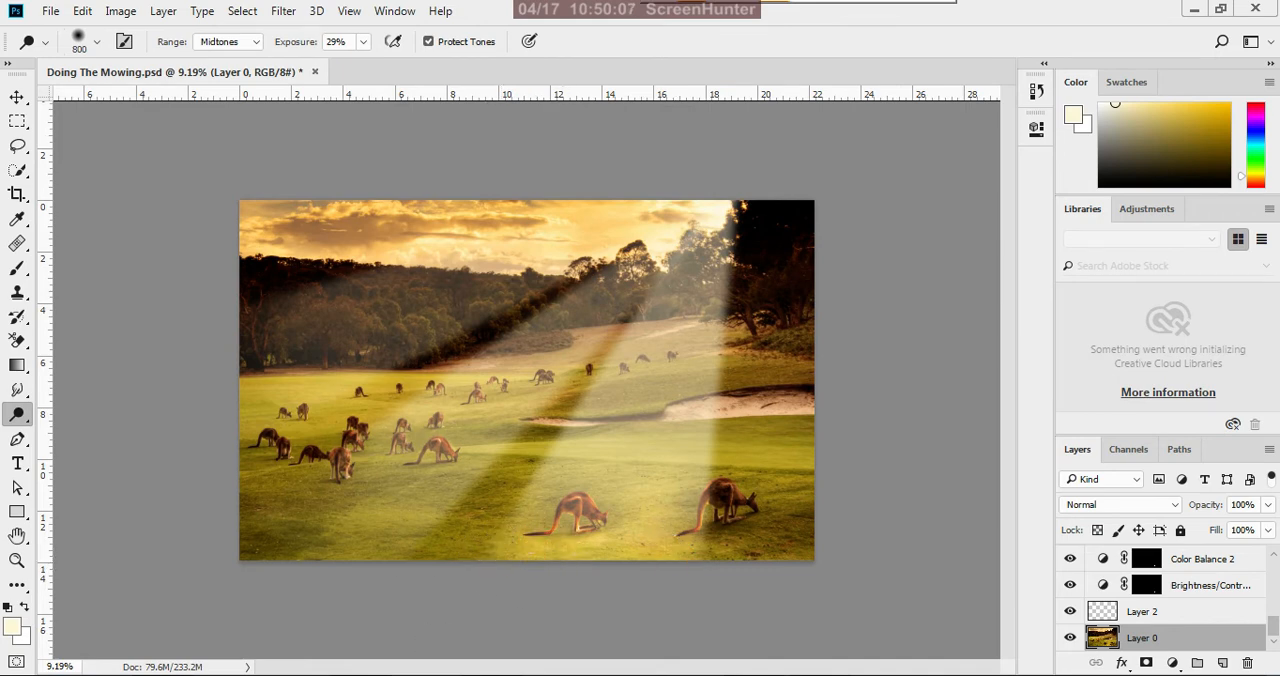
# Dodge the grass beneath the nearest kangaroos of the left-hand group with a size 250 brush
pyautogui.moveTo(360, 675)
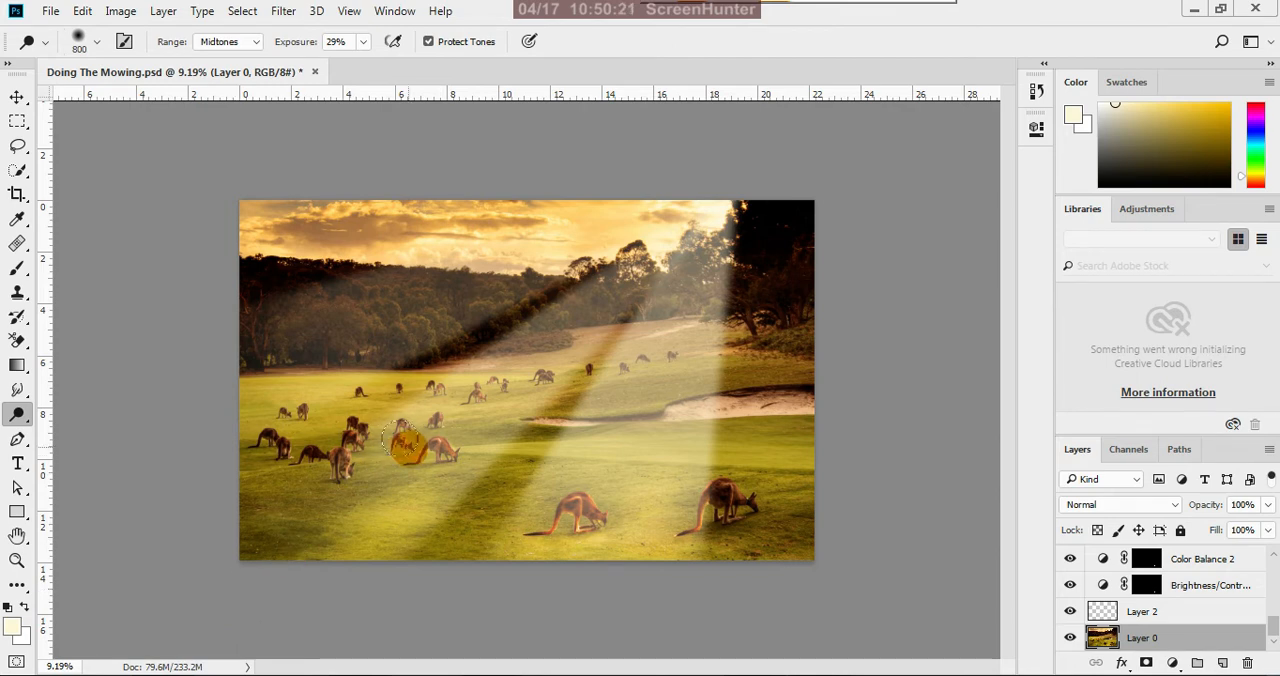
pyautogui.scroll(1, 495, 412)
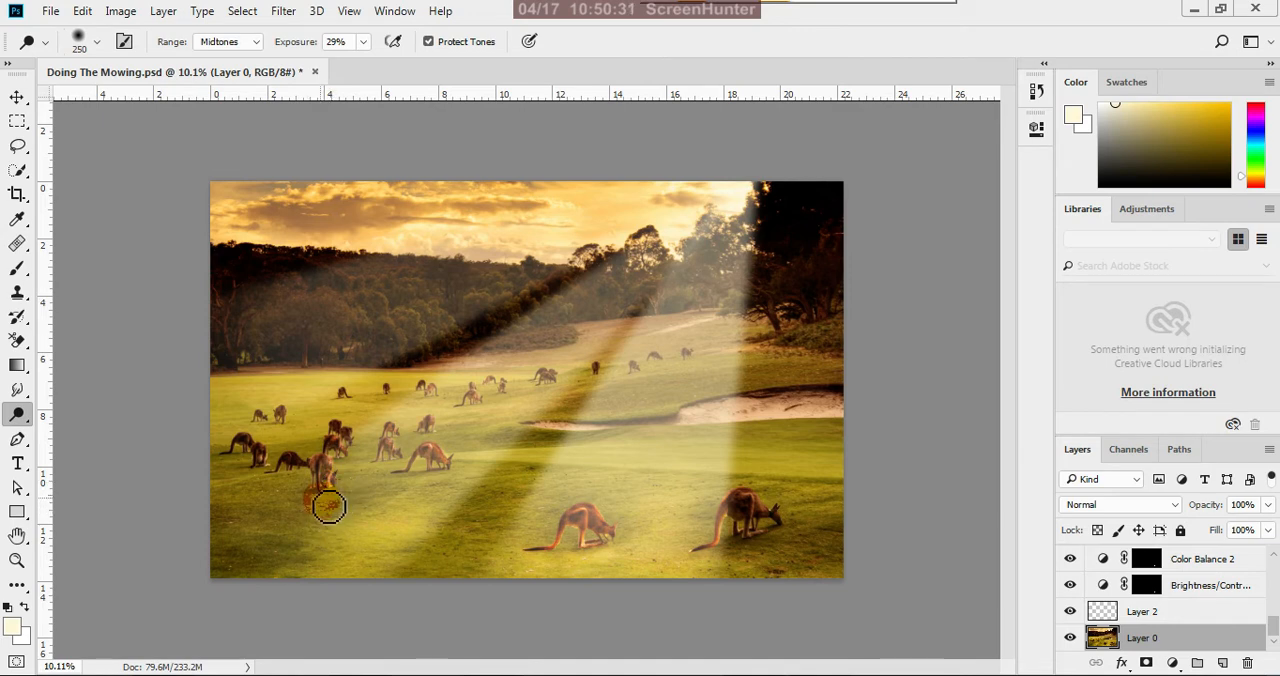
pyautogui.moveTo(323, 510)
pyautogui.mouseDown()
pyautogui.moveTo(256, 536)
pyautogui.moveTo(316, 506)
pyautogui.moveTo(287, 484)
pyautogui.mouseUp()
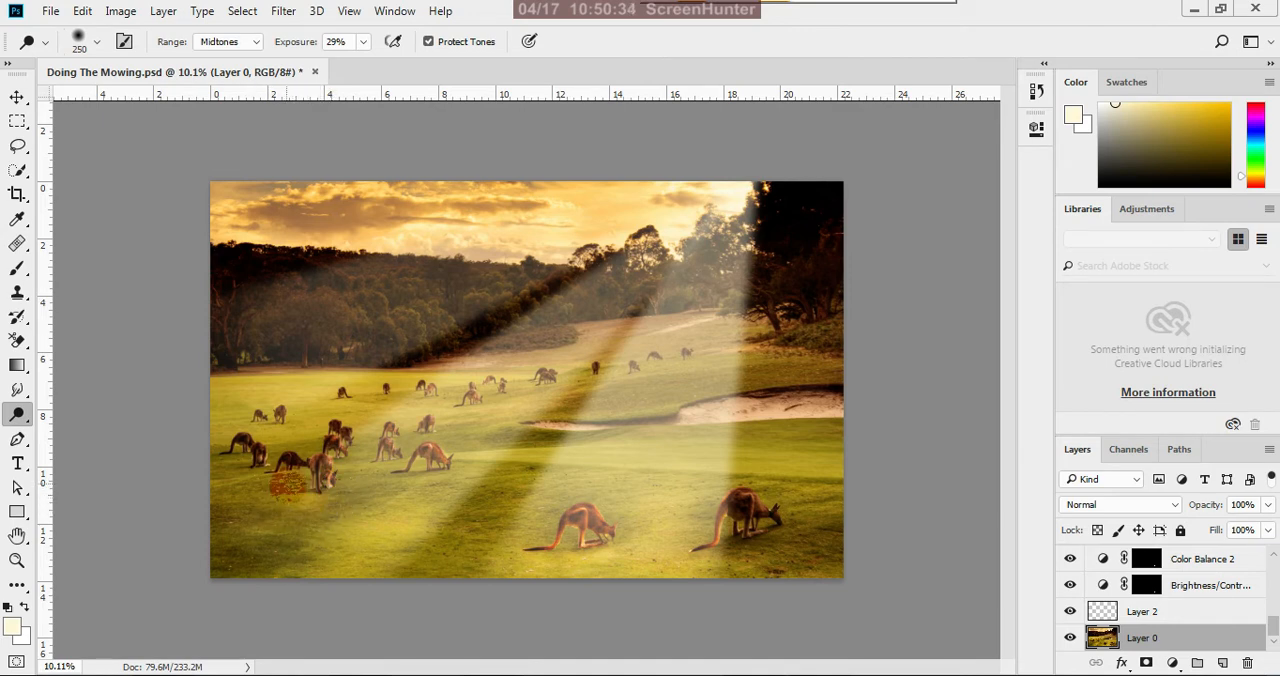
pyautogui.click(275, 468)
# Dodge the grass around the small far-left kangaroos and up towards the tree line with a size 300 brush
pyautogui.click(261, 416)
pyautogui.click(287, 433)
pyautogui.click(265, 430)
pyautogui.click(291, 398)
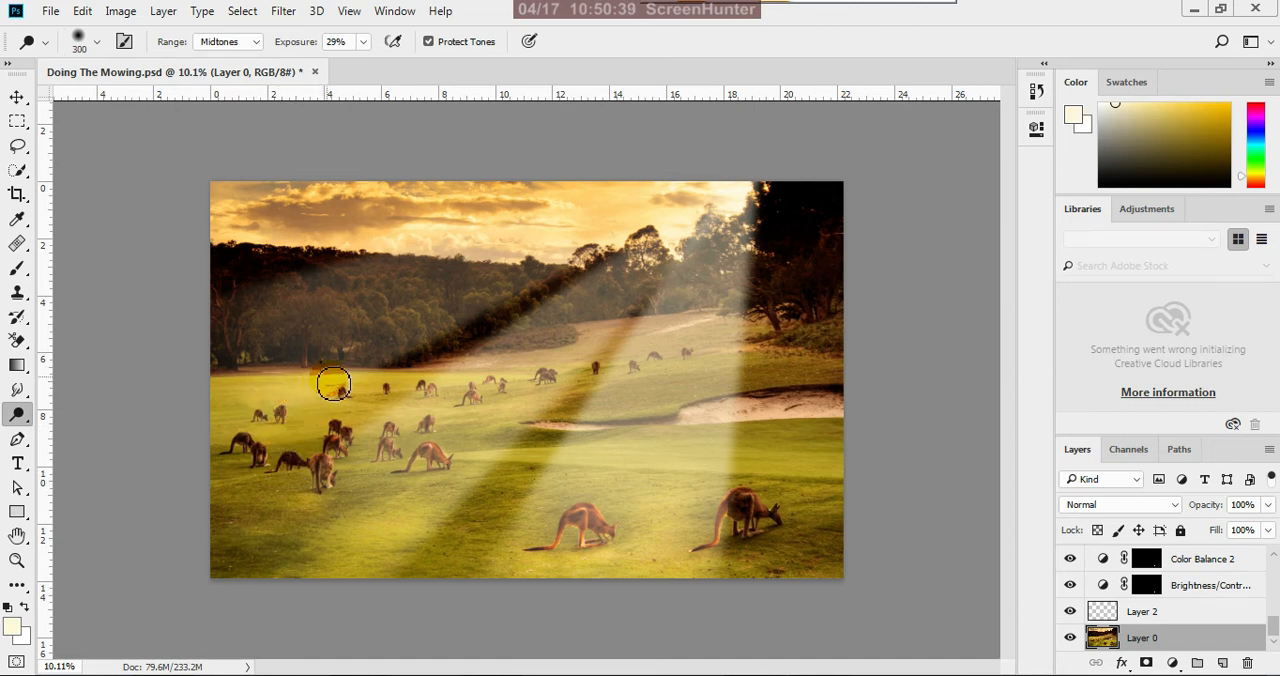
pyautogui.click(264, 390)
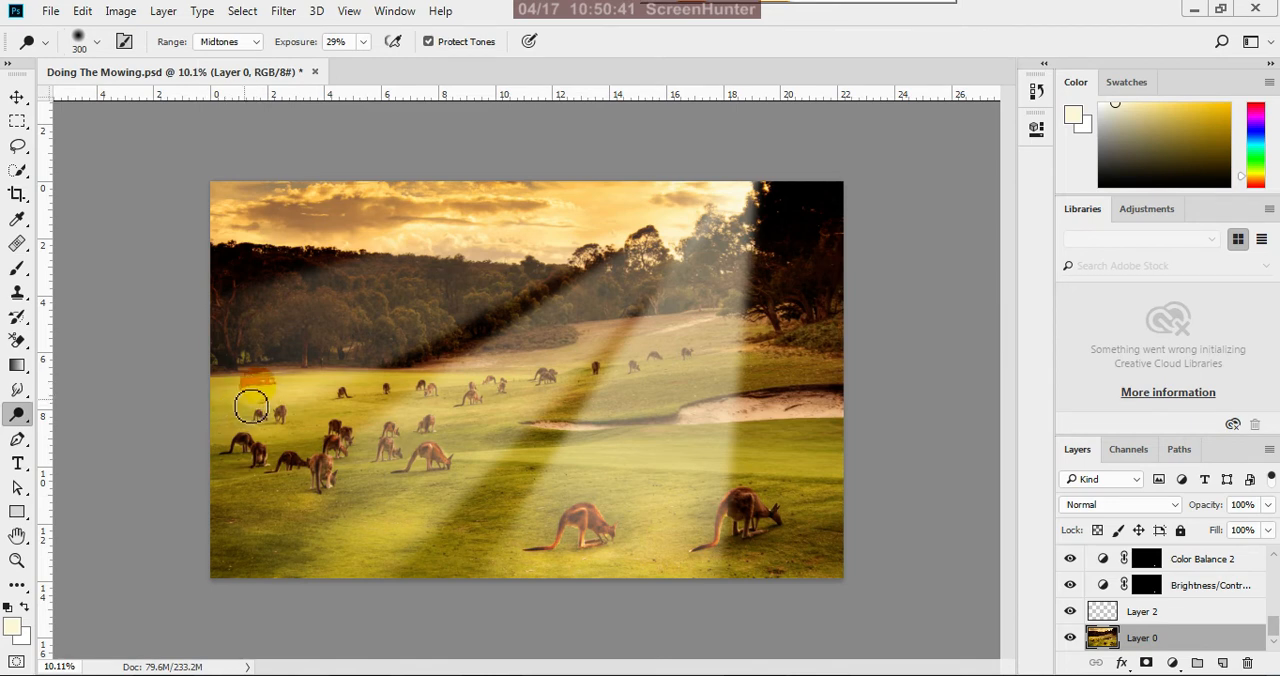
# Dodge the grass around the small far-left kangaroos and below their group, enlarging the brush from size 300 to 500
pyautogui.click(251, 405)
pyautogui.click(304, 421)
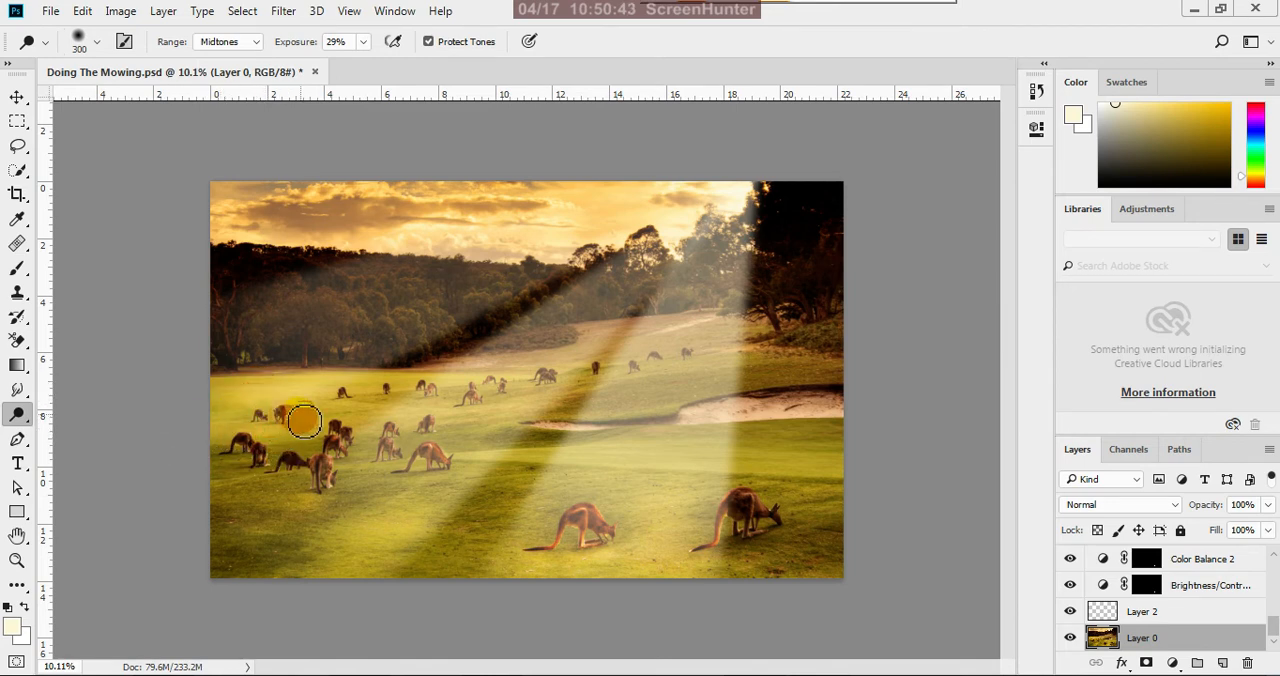
pyautogui.click(283, 390)
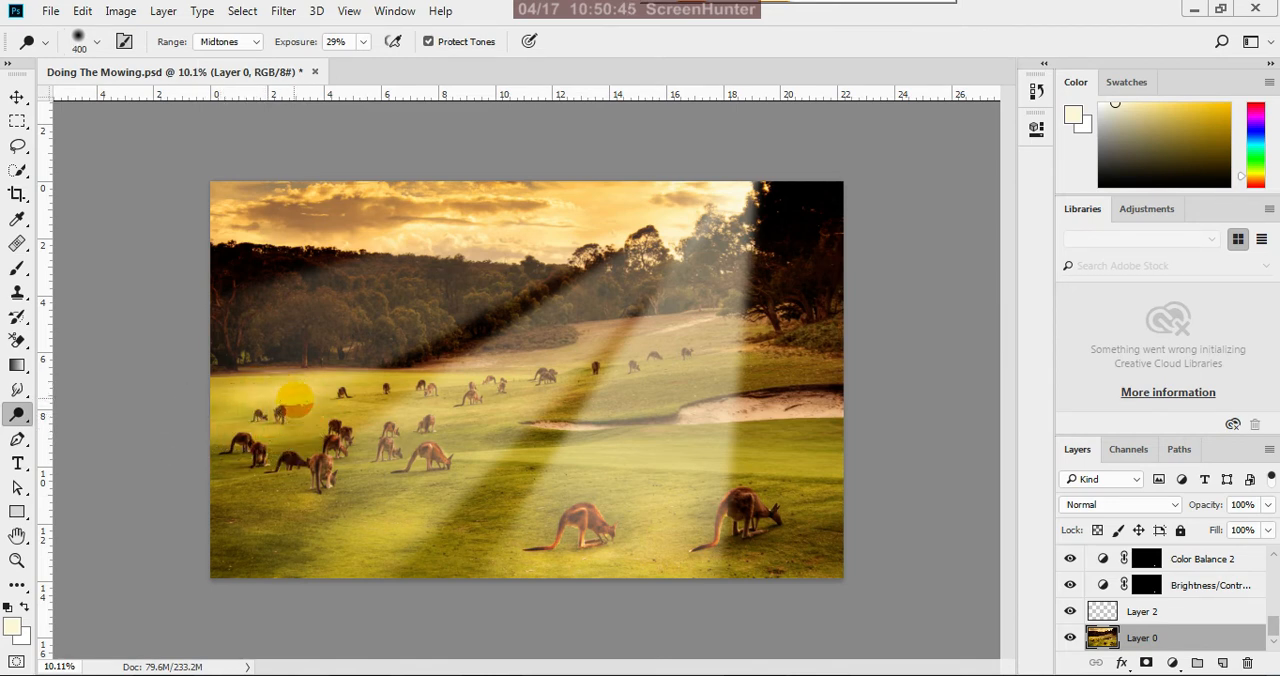
pyautogui.scroll(-5, 357, 489)
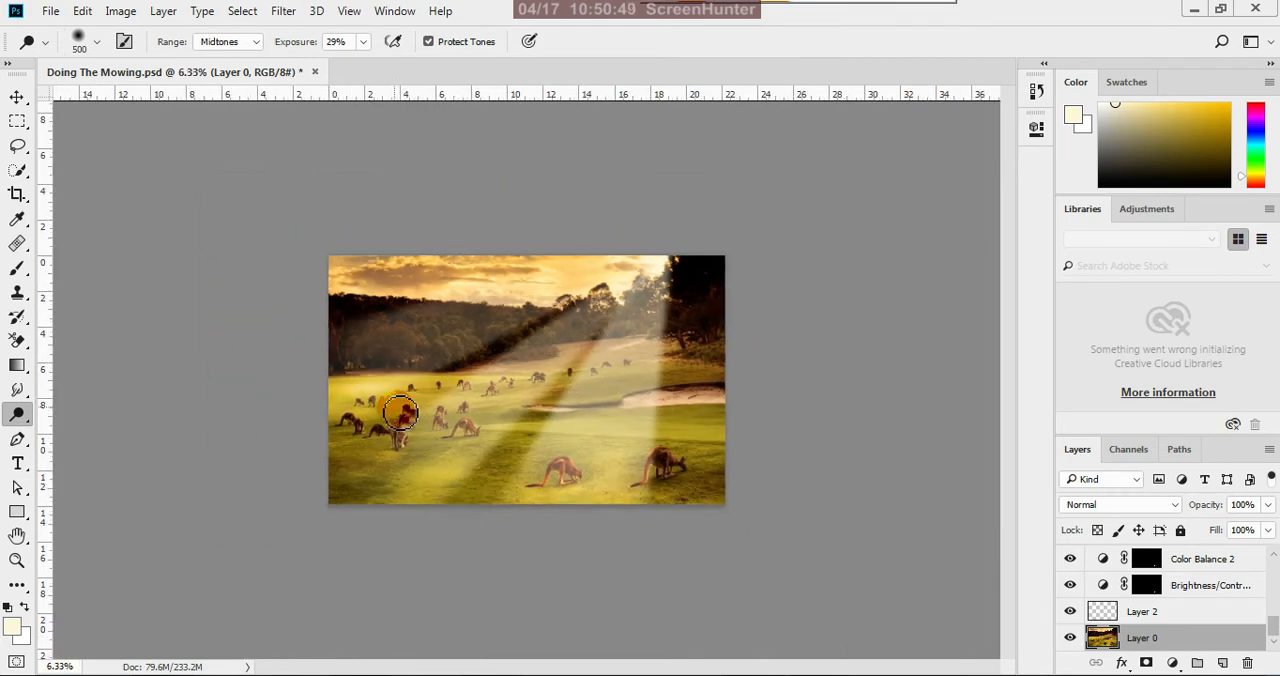
pyautogui.scroll(1, 400, 412)
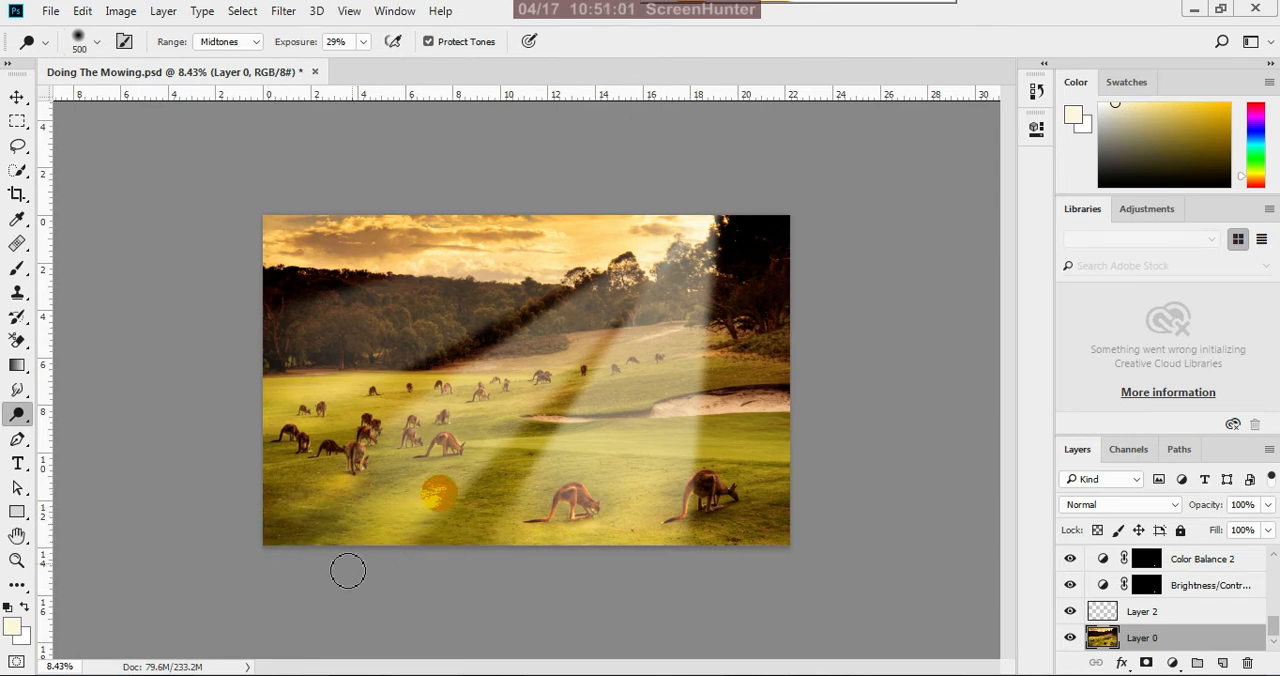
pyautogui.scroll(-3, 620, 569)
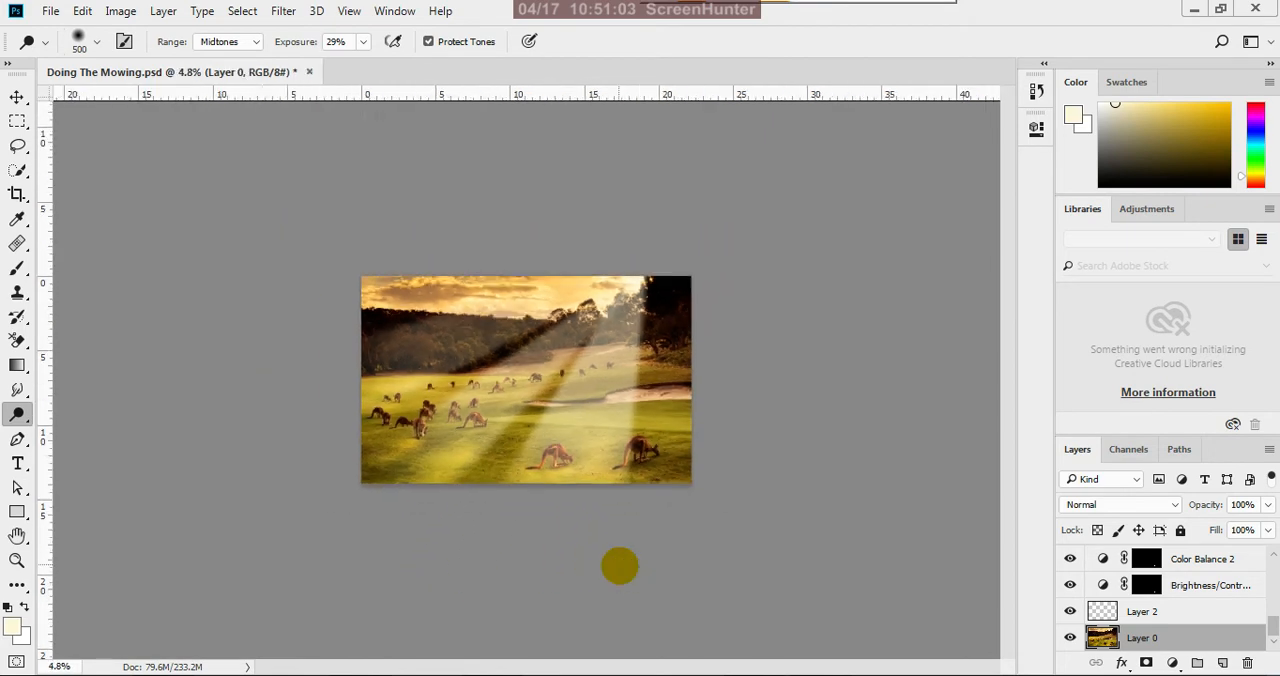
pyautogui.scroll(3, 477, 414)
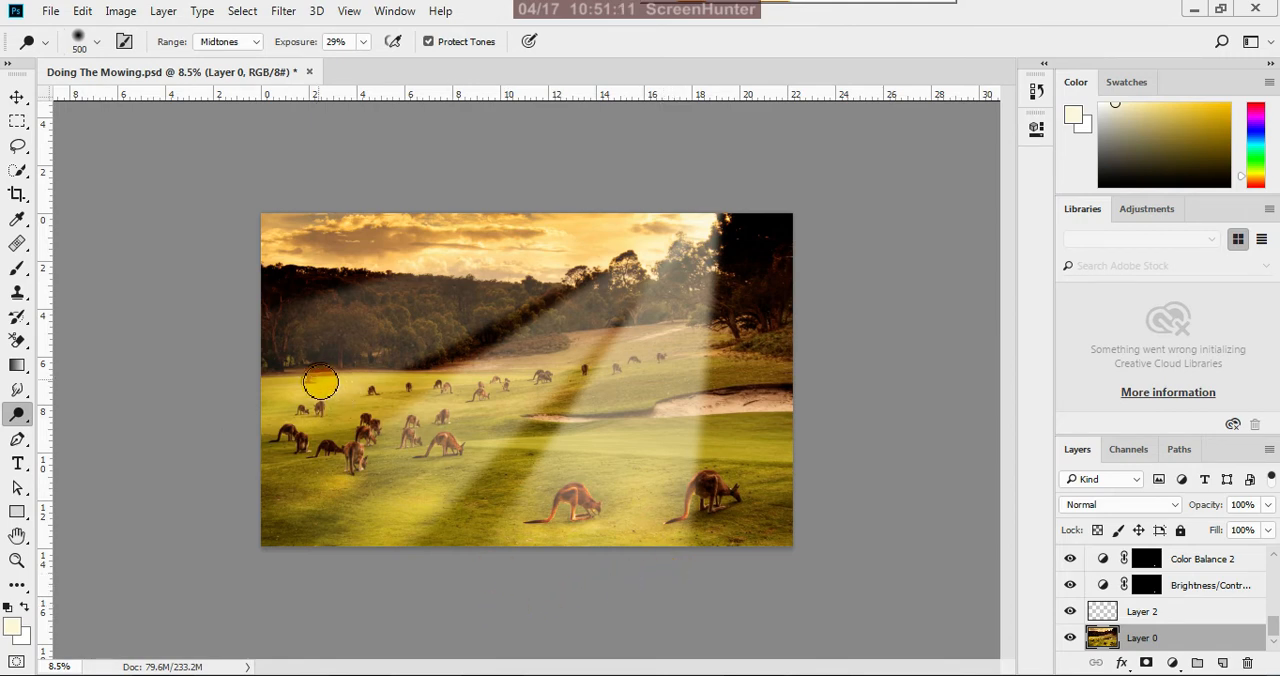
# Burn the grass beneath and beside the right foreground kangaroo with a size 600 brush at 17% exposure
pyautogui.click(20, 416)
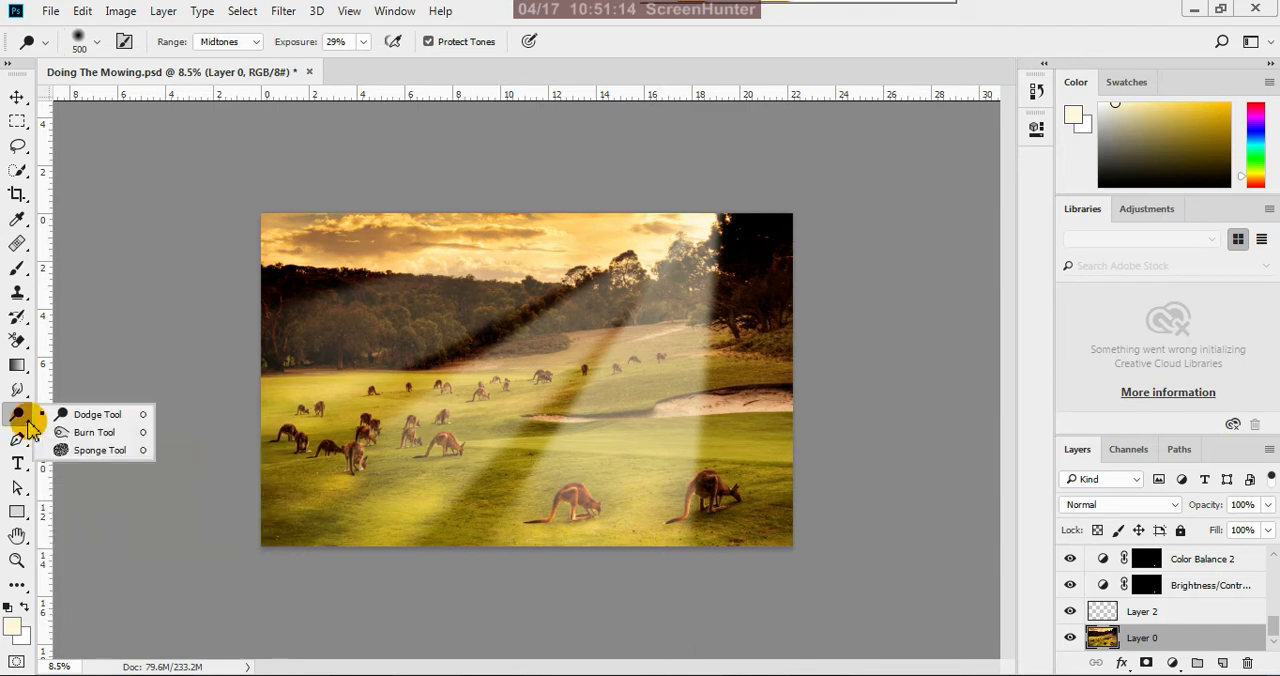
pyautogui.click(100, 433)
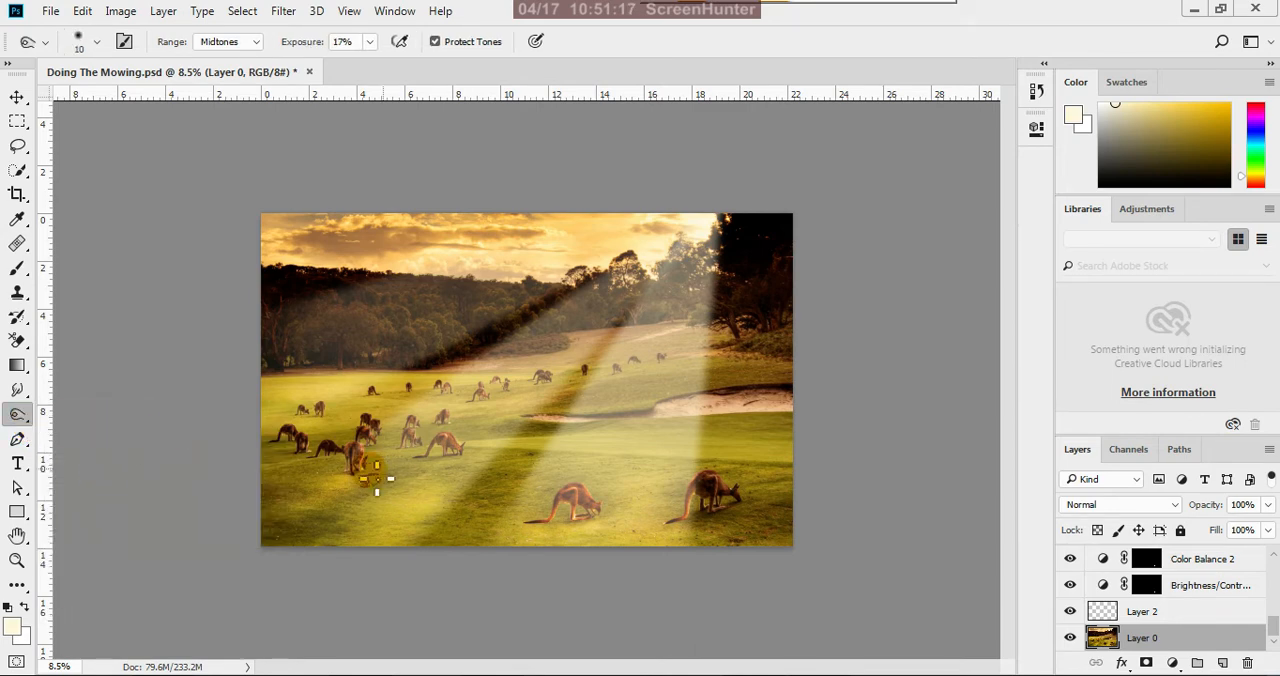
pyautogui.press(']')
pyautogui.press(']')
pyautogui.press(']')
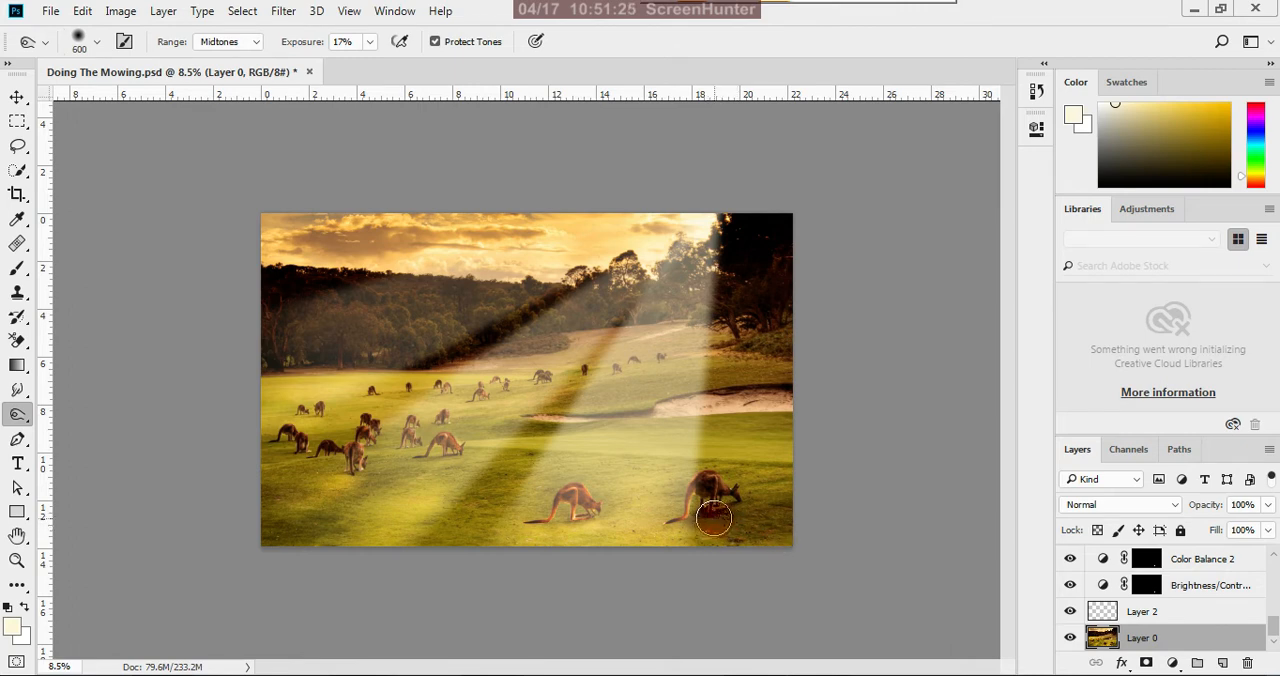
pyautogui.moveTo(783, 515); pyautogui.dragTo(724, 527)
pyautogui.scroll(5, 712, 540)
pyautogui.scroll(-5, 712, 538)
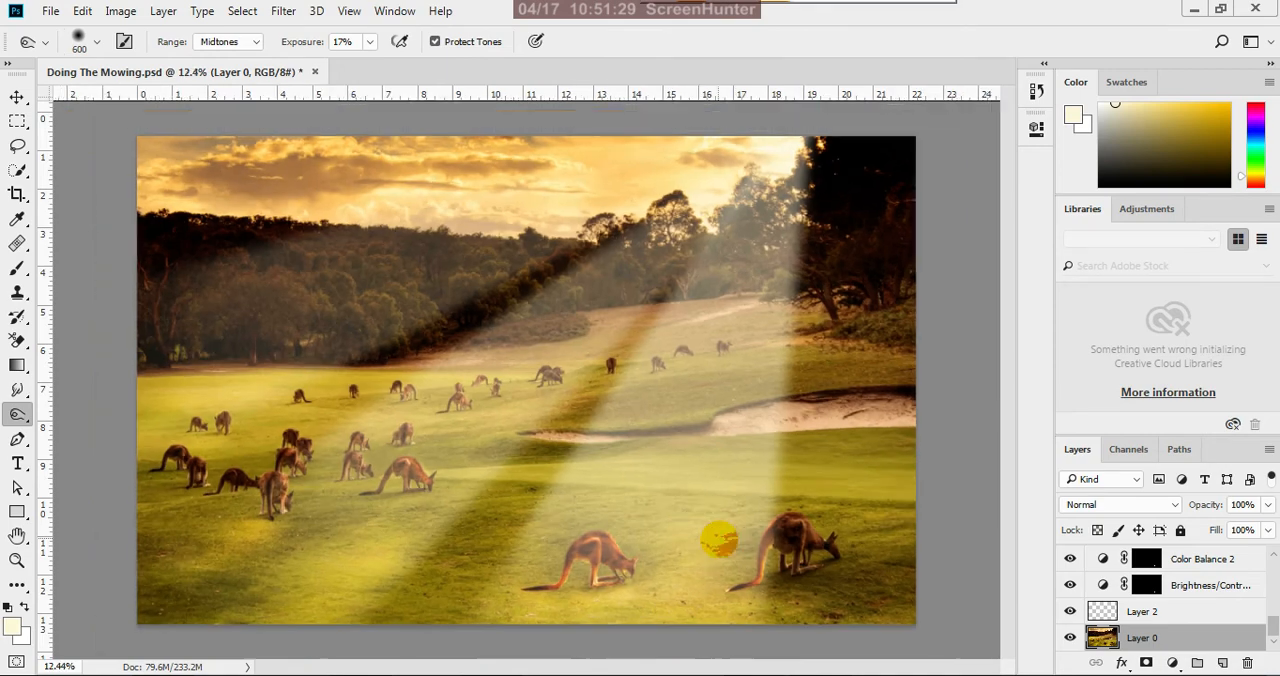
# Burn the grass in the image's lower-left corner with the brush reduced to size 400
pyautogui.scroll(2, 390, 520)
pyautogui.scroll(-2, 390, 522)
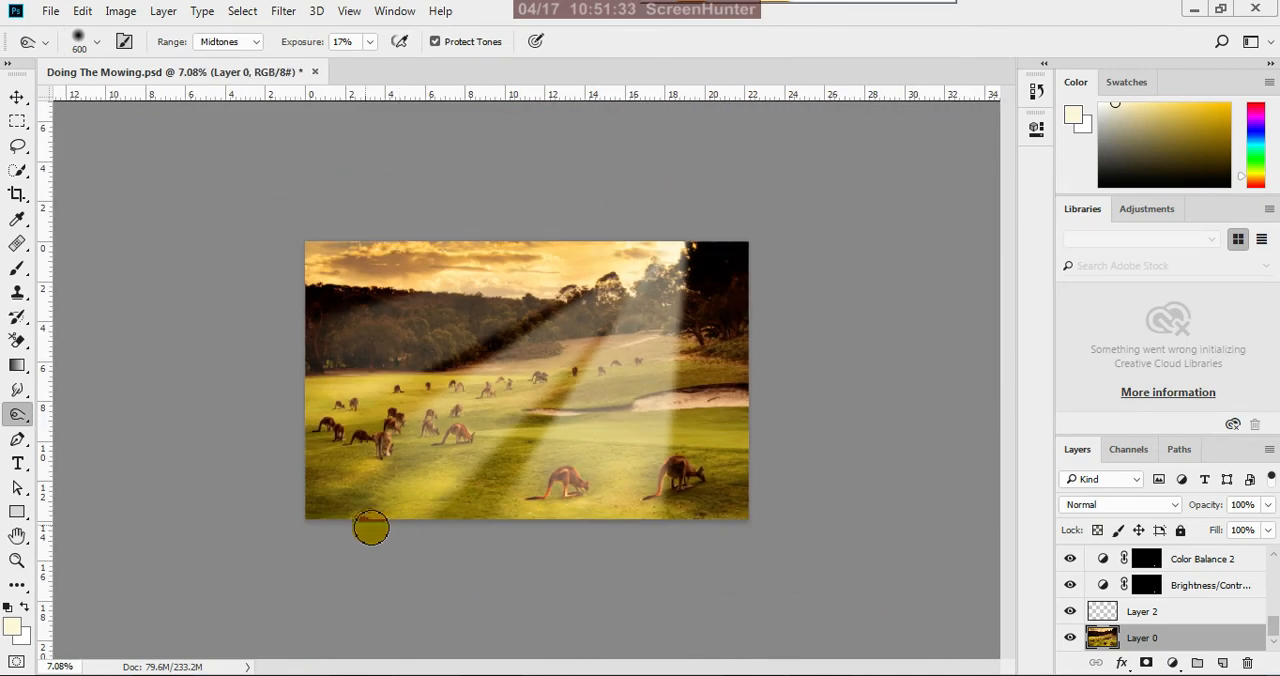
pyautogui.scroll(1, 325, 527)
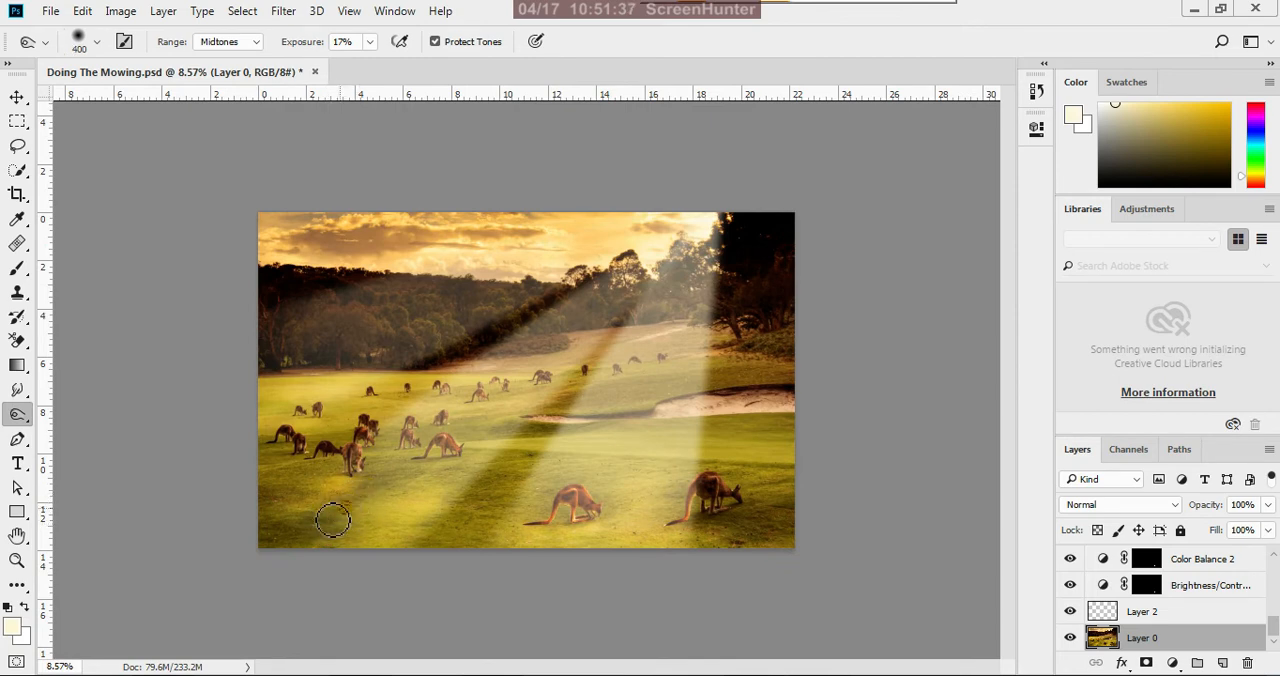
pyautogui.scroll(-2, 480, 550)
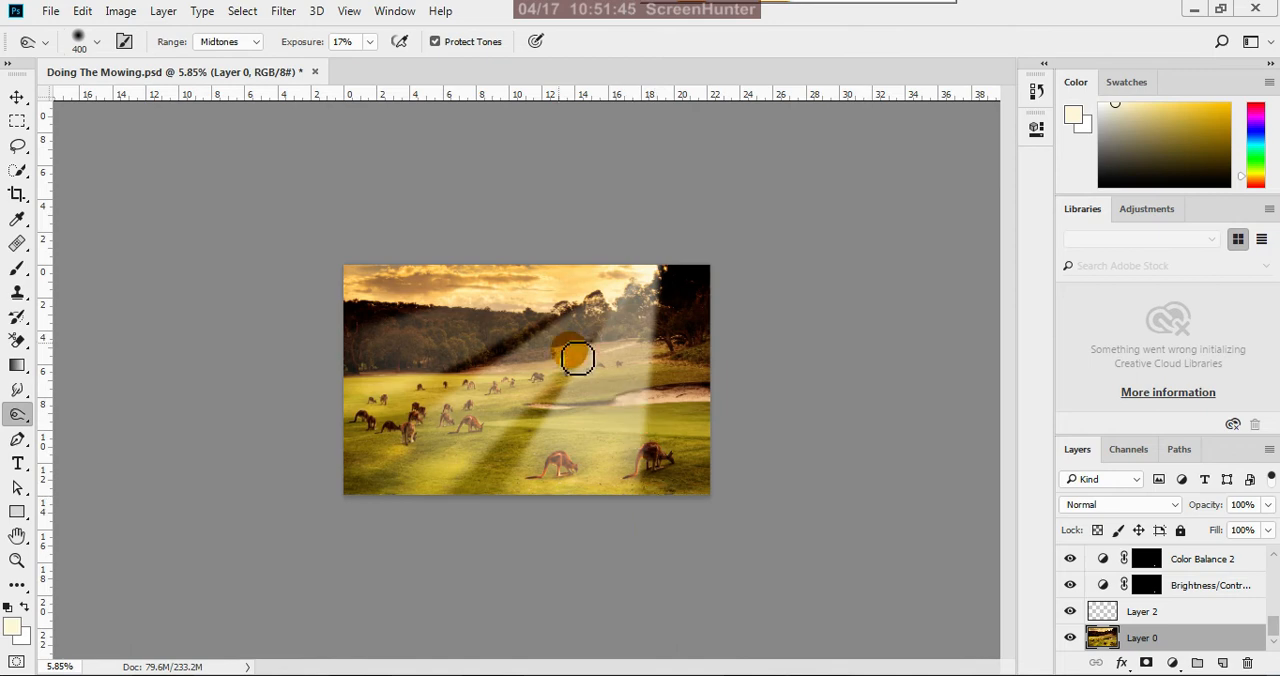
# Switch to the Move tool and examine the light rays and shading of the whole image at several magnifications
pyautogui.click(20, 97)
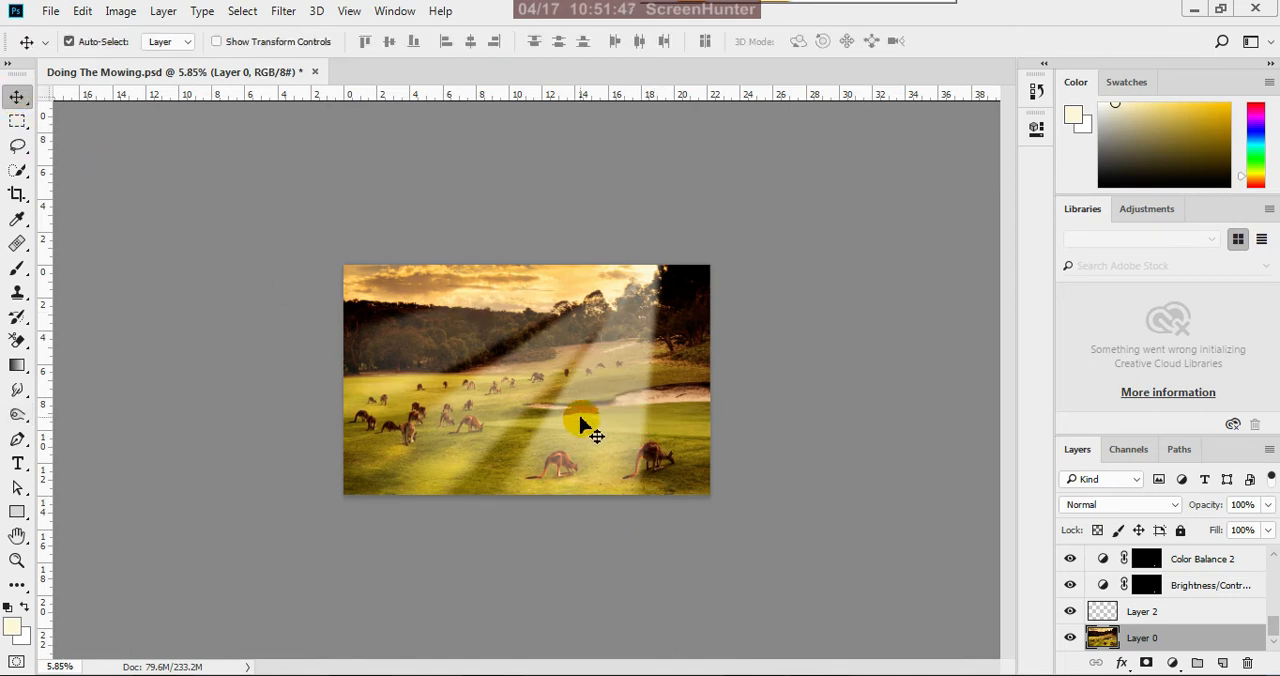
pyautogui.scroll(-2, 580, 423)
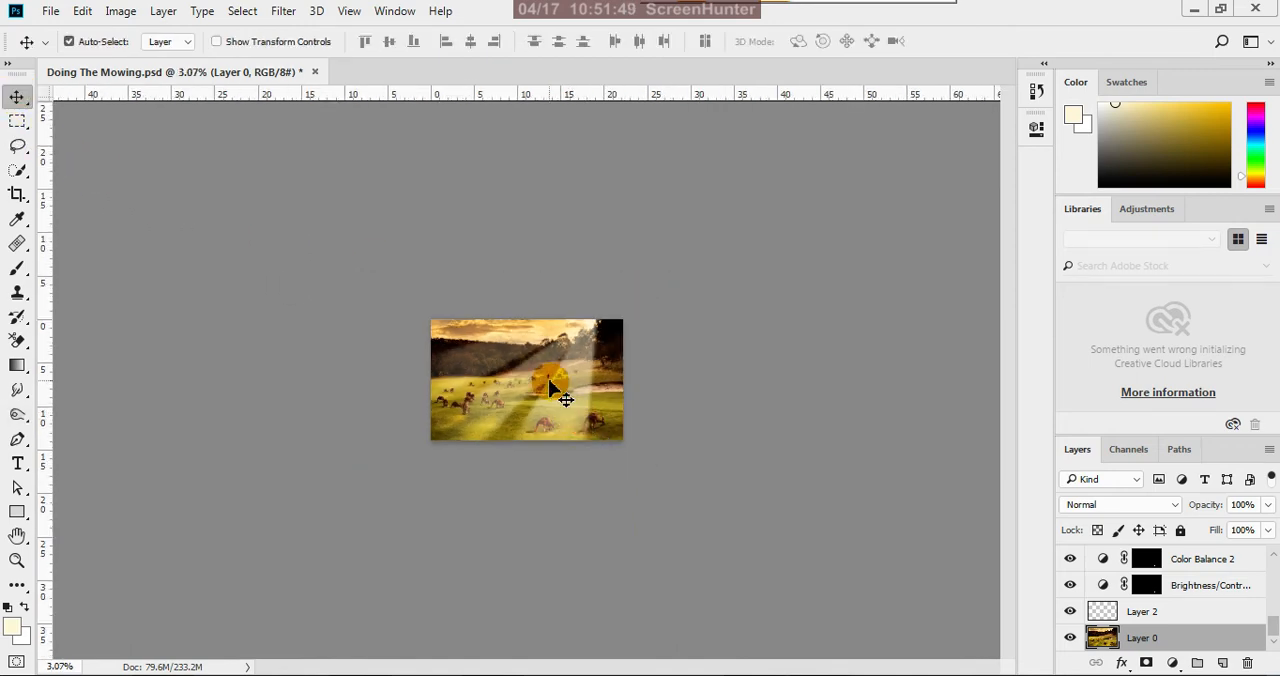
pyautogui.scroll(3, 568, 418)
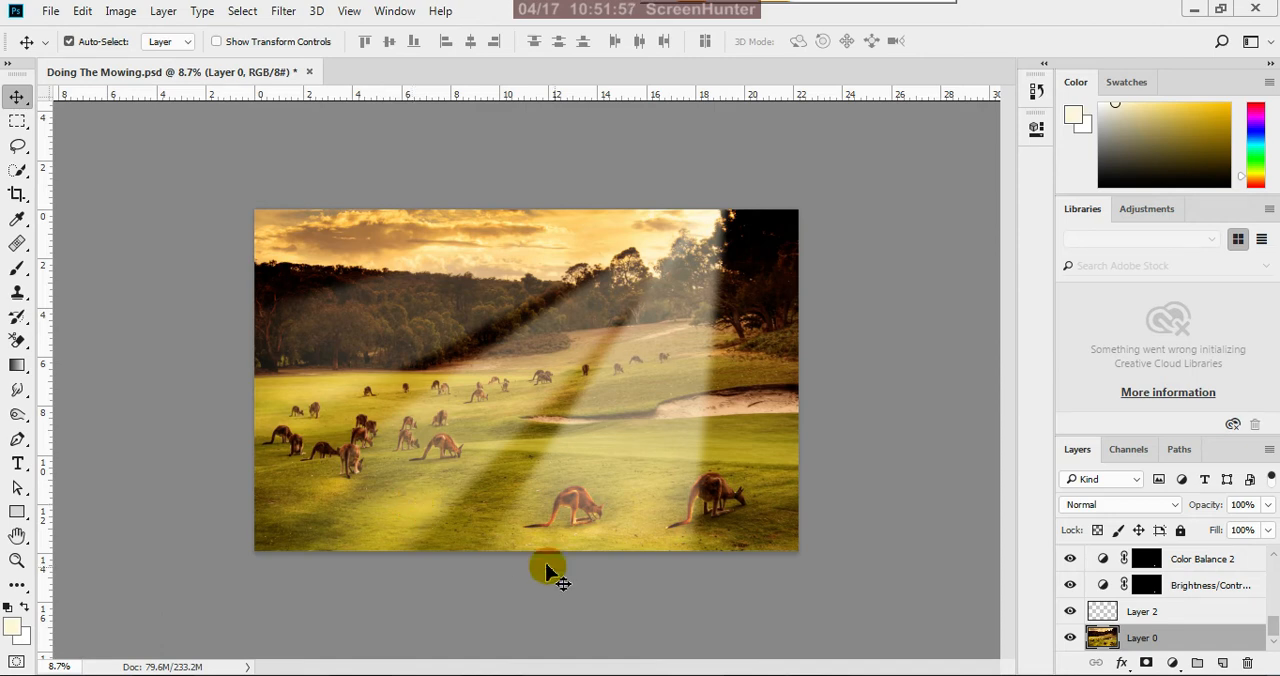
pyautogui.scroll(-4, 786, 543)
pyautogui.scroll(-1, 786, 541)
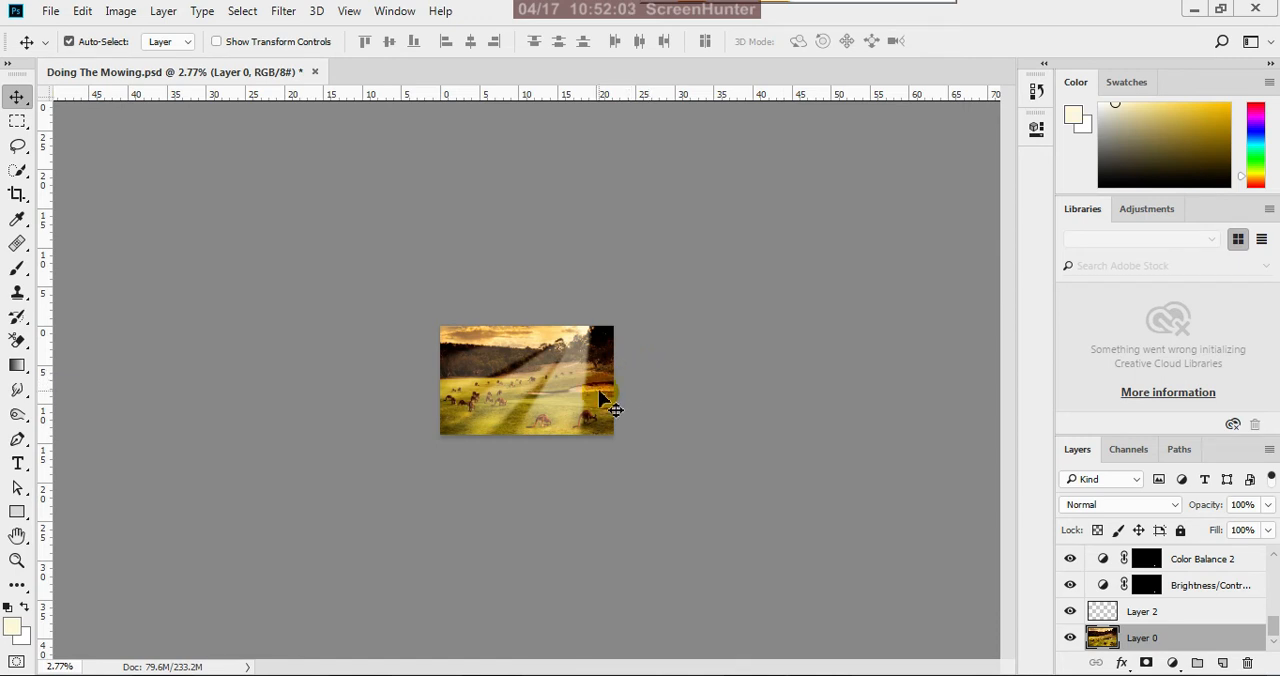
pyautogui.scroll(2, 596, 397)
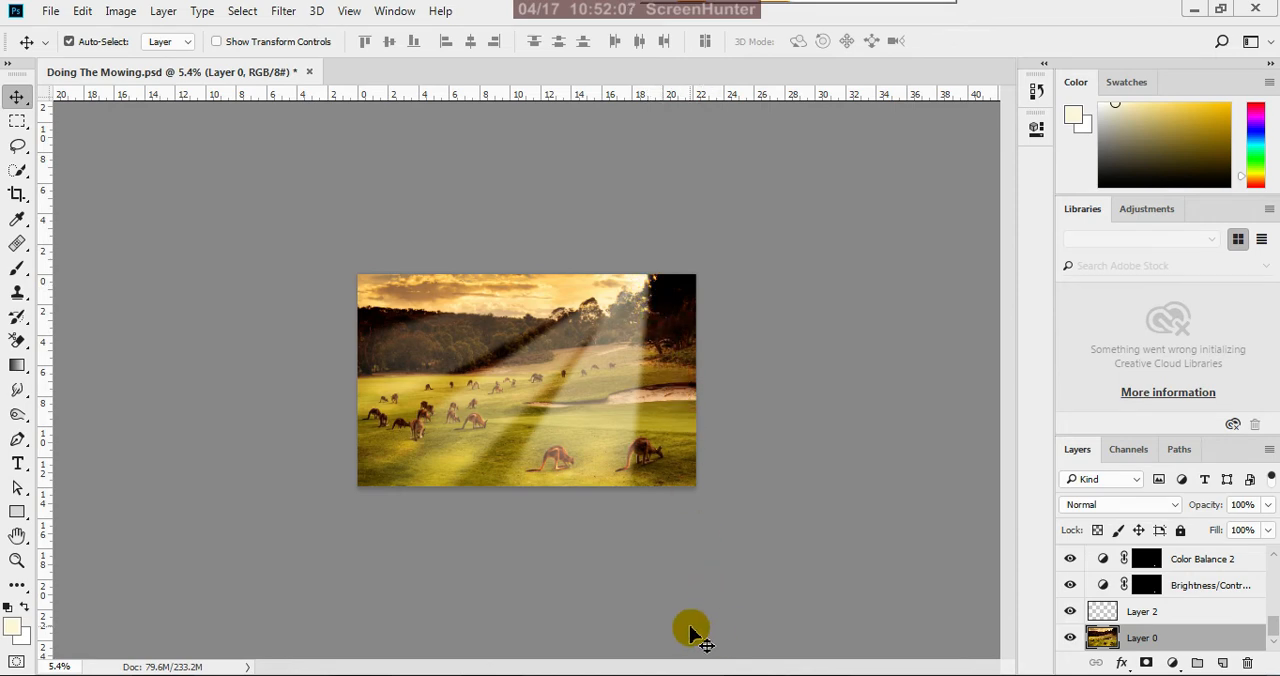
pyautogui.scroll(1, 657, 385)
pyautogui.scroll(-7, 648, 452)
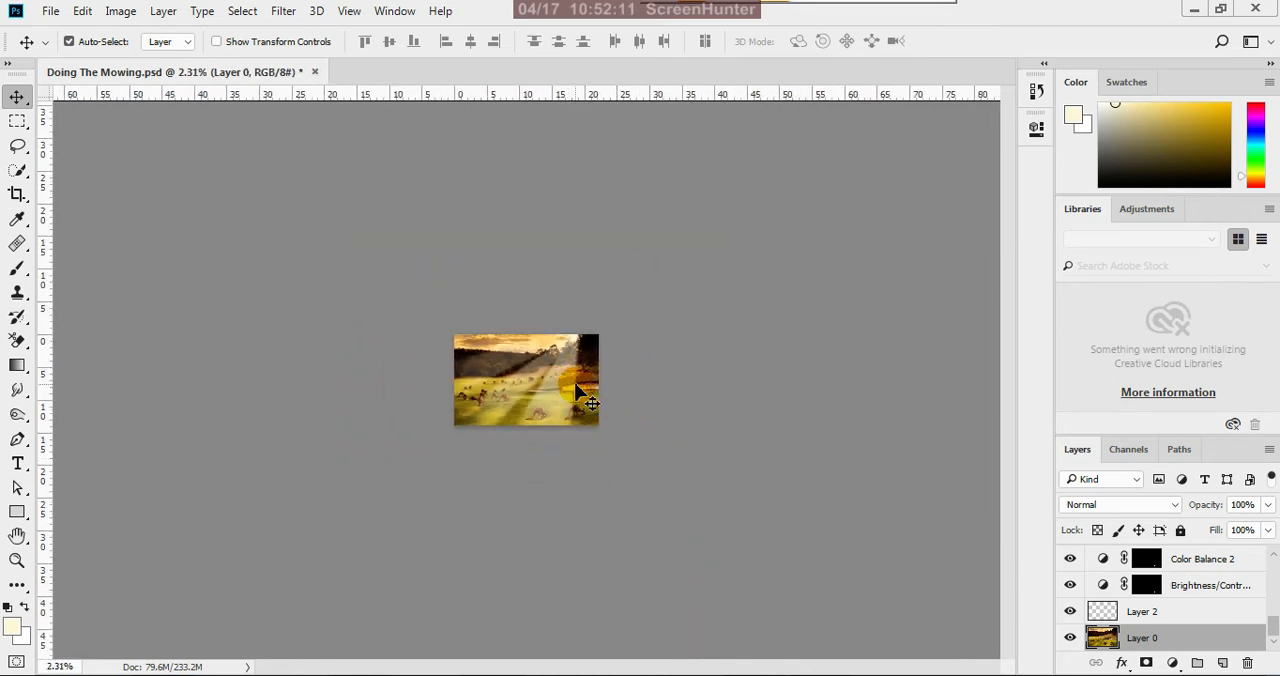
pyautogui.scroll(2, 585, 395)
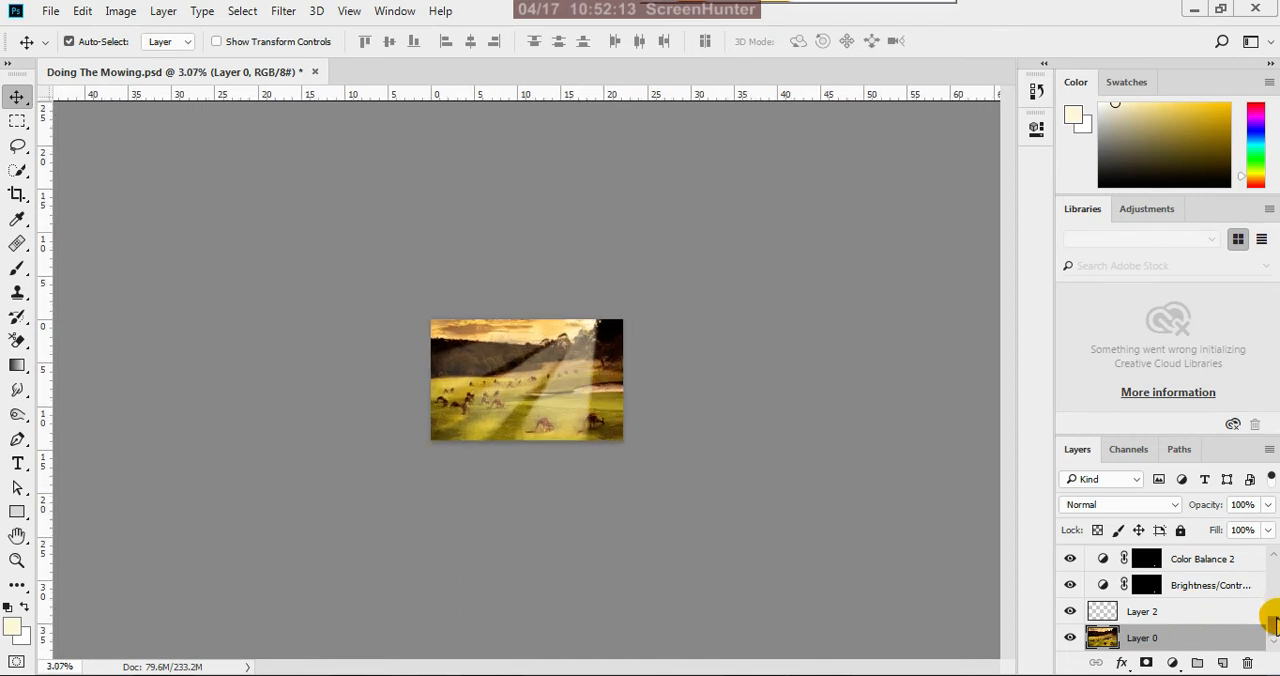
# Check the ray 1 layer's effect by hiding and reshowing it, and set its opacity to 41%
pyautogui.scroll(5, 1205, 597)
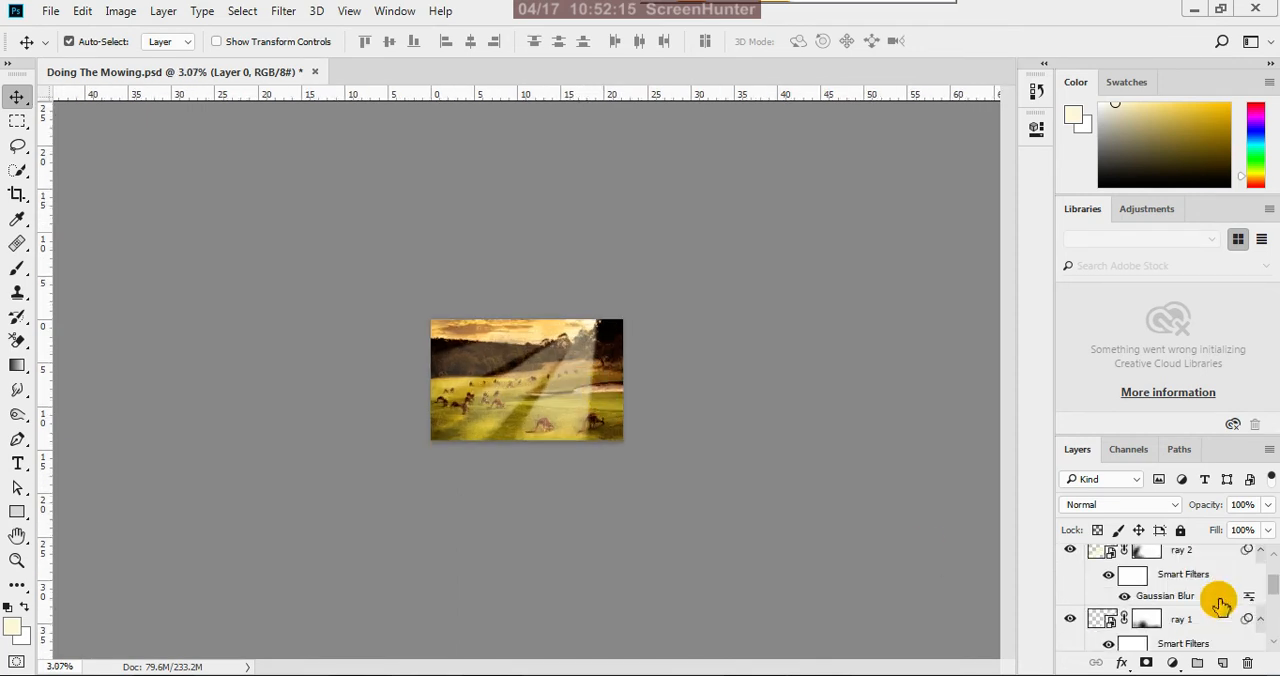
pyautogui.scroll(-5, 1210, 600)
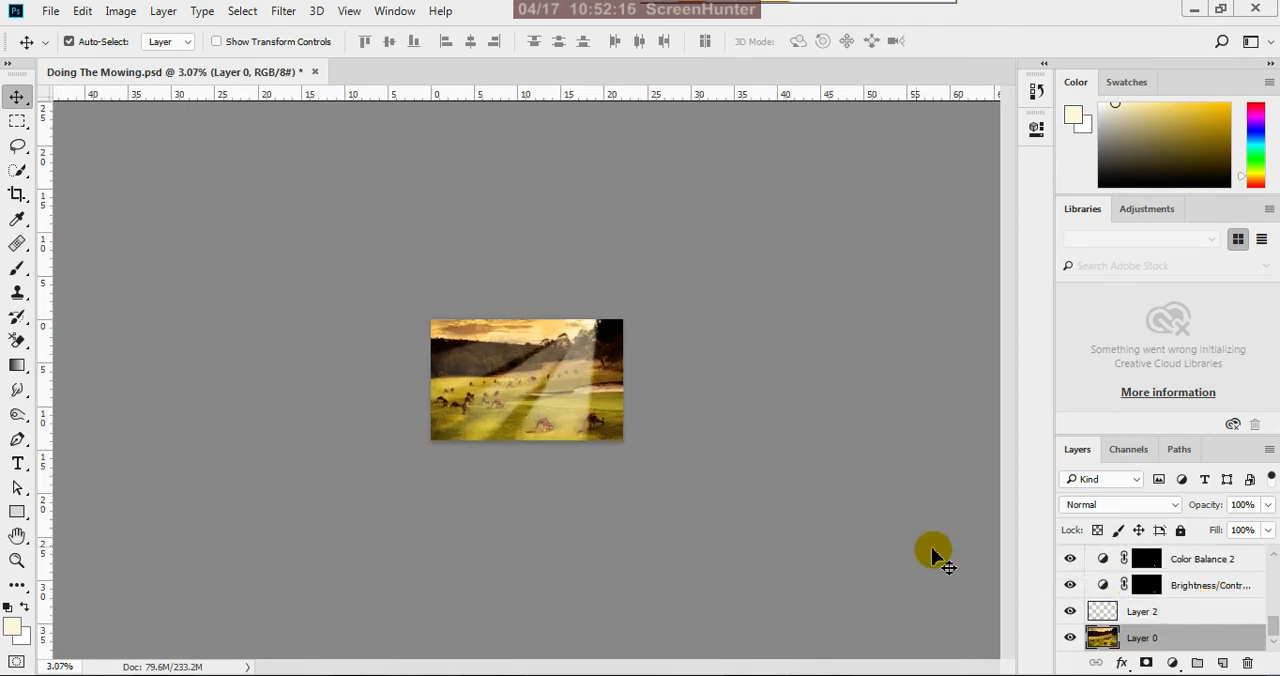
pyautogui.click(572, 405)
pyautogui.click(1070, 558)
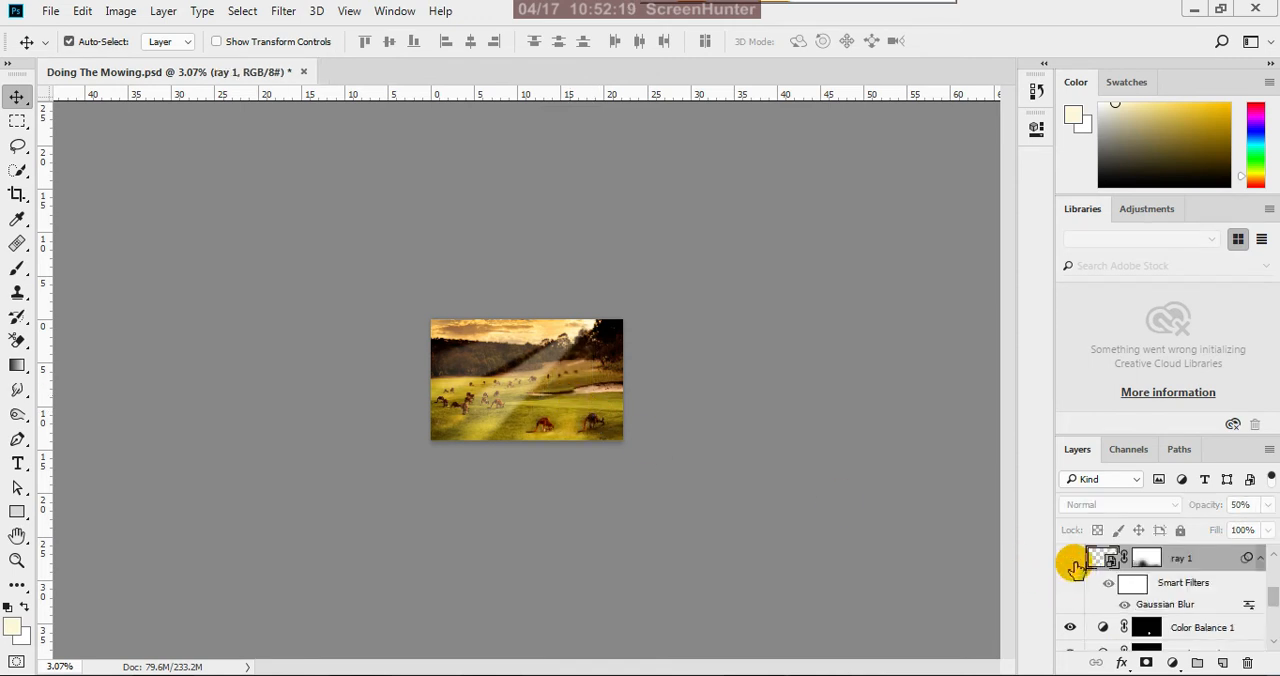
pyautogui.click(1070, 558)
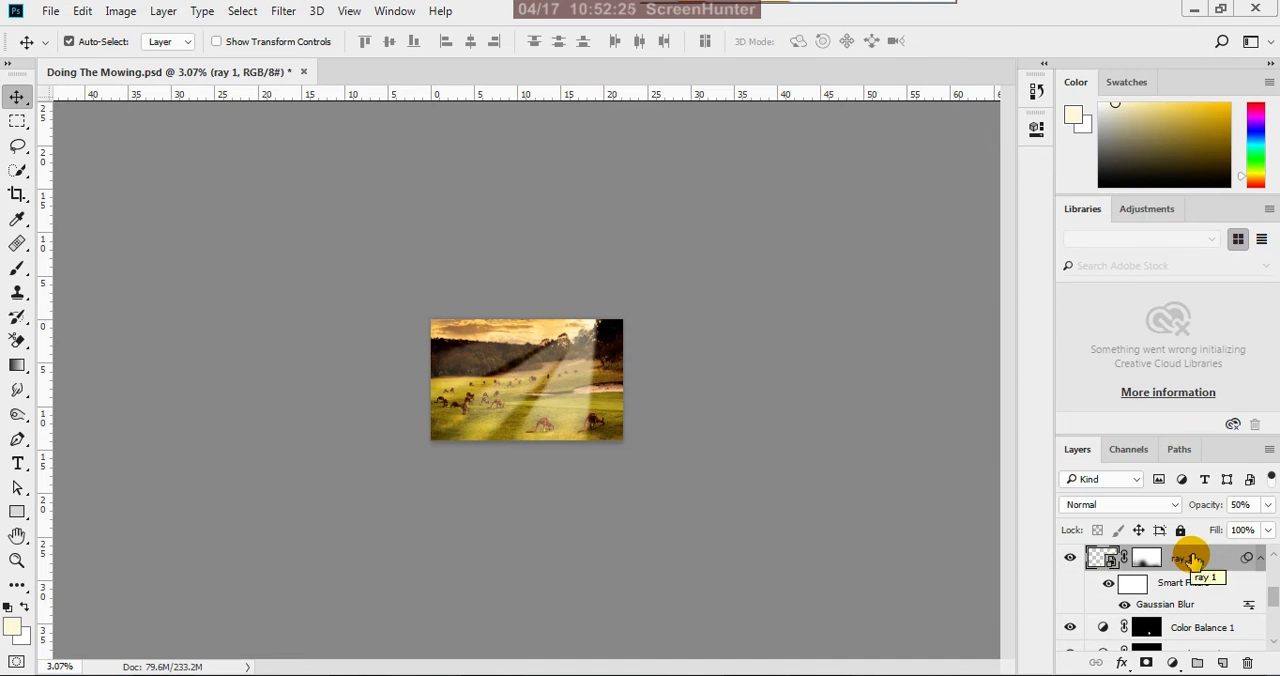
pyautogui.click(1267, 504)
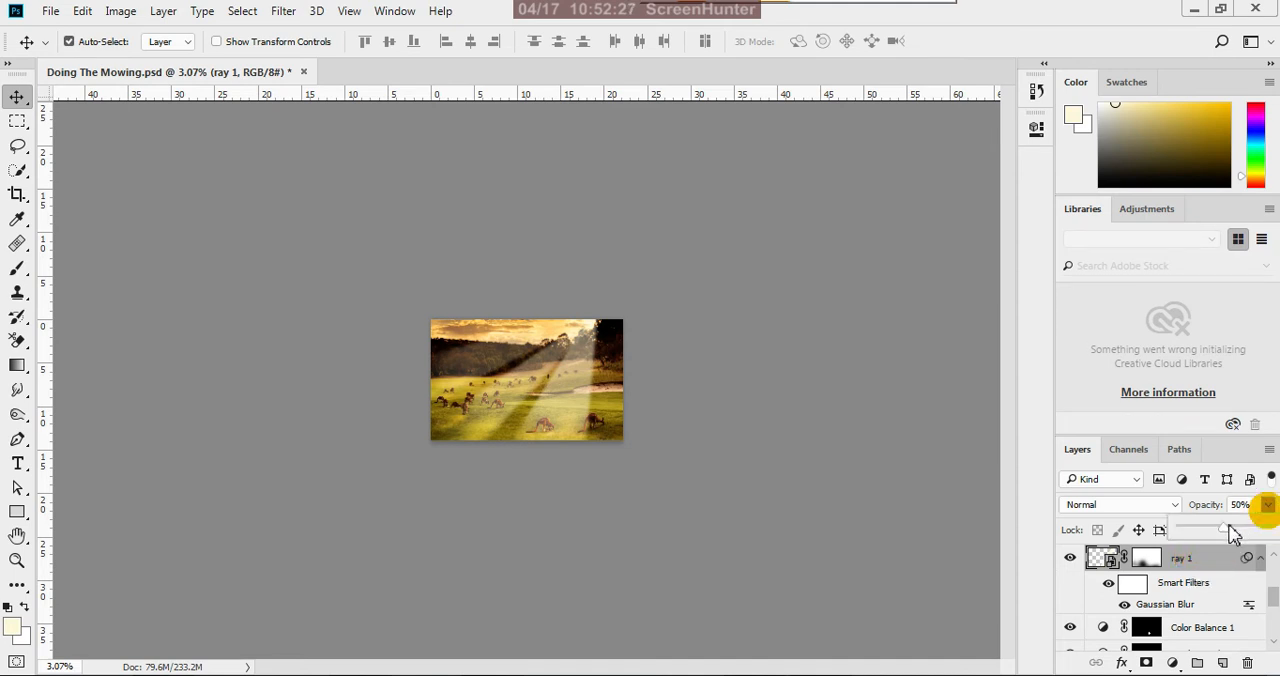
pyautogui.moveTo(1229, 526); pyautogui.dragTo(1220, 531)
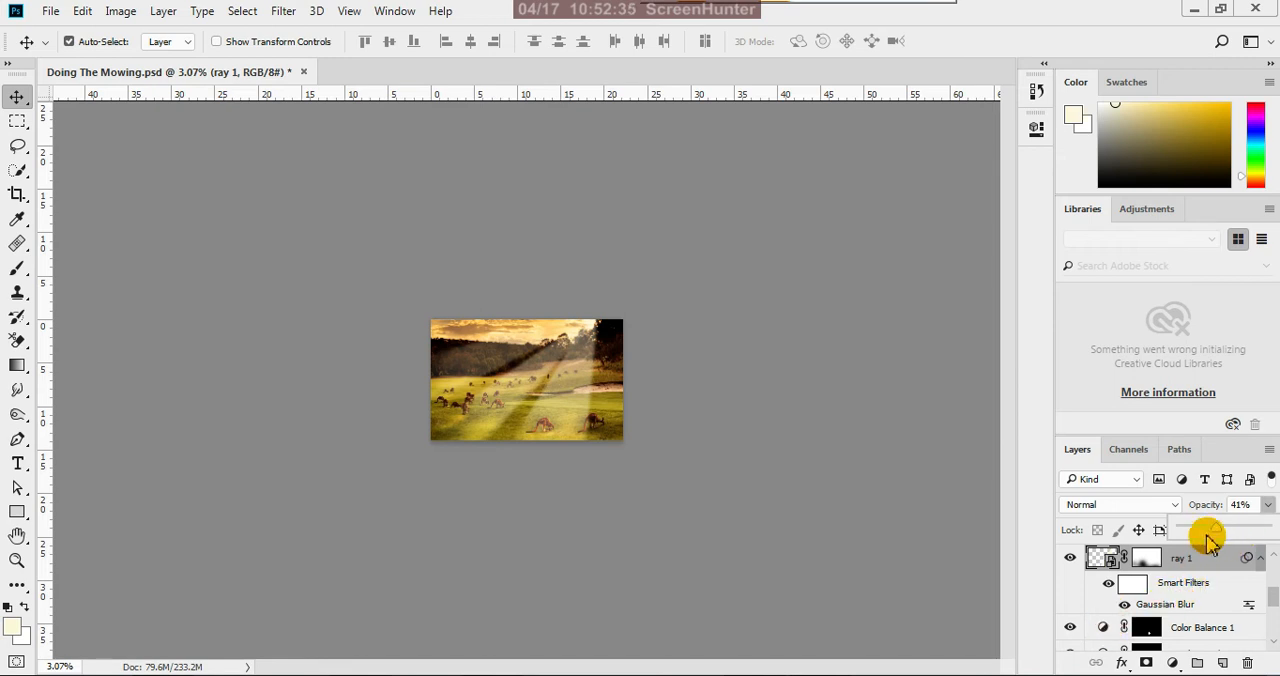
pyautogui.click(859, 491)
# Set the ray 2 layer's opacity to 35% and select the ray 3 layer
pyautogui.scroll(9, 552, 370)
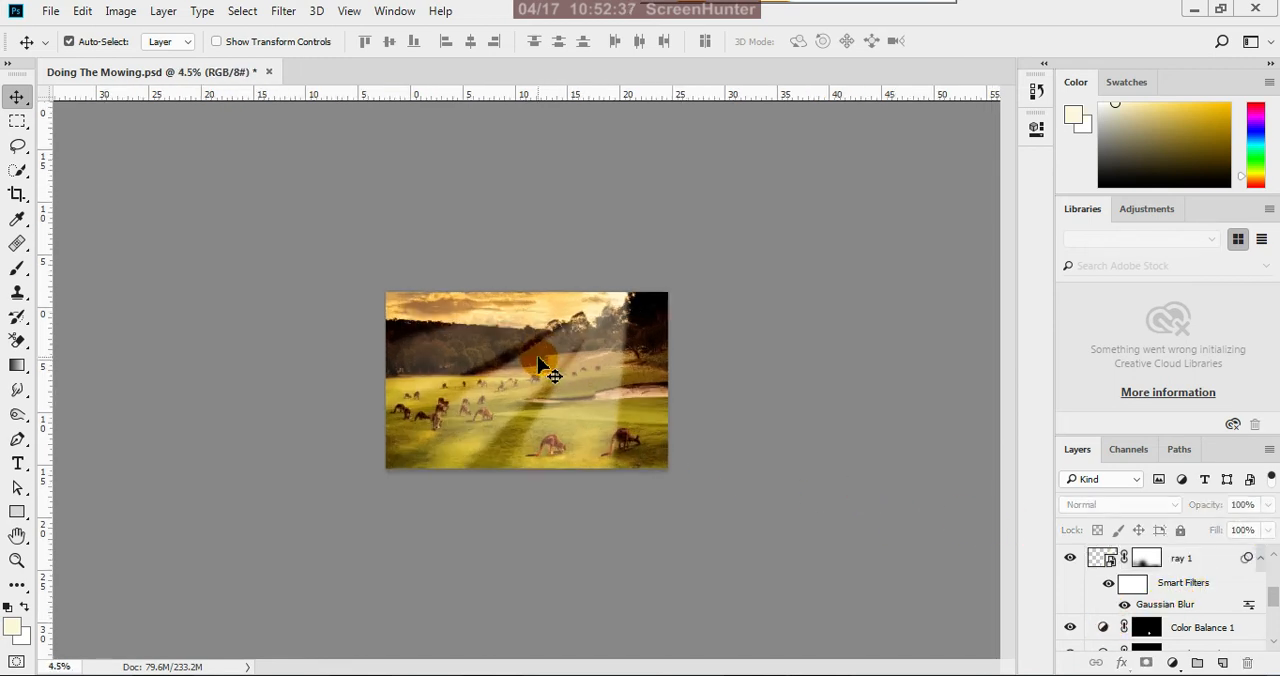
pyautogui.scroll(2, 630, 392)
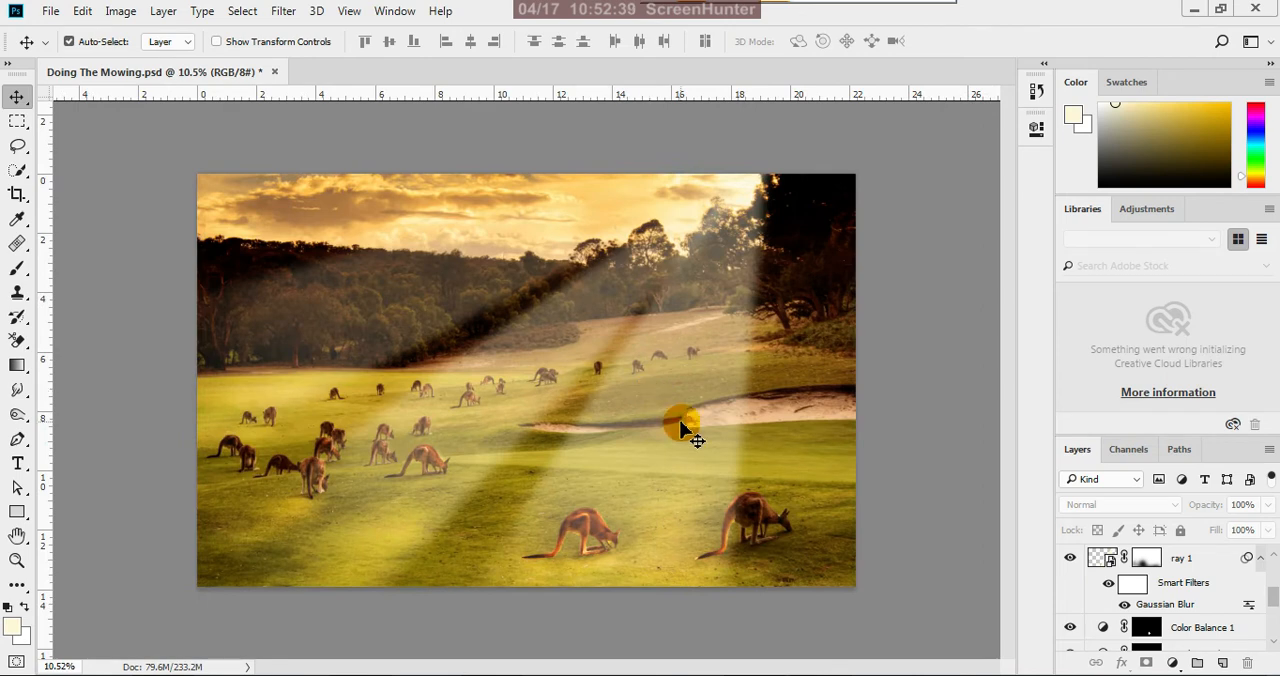
pyautogui.scroll(-2, 680, 428)
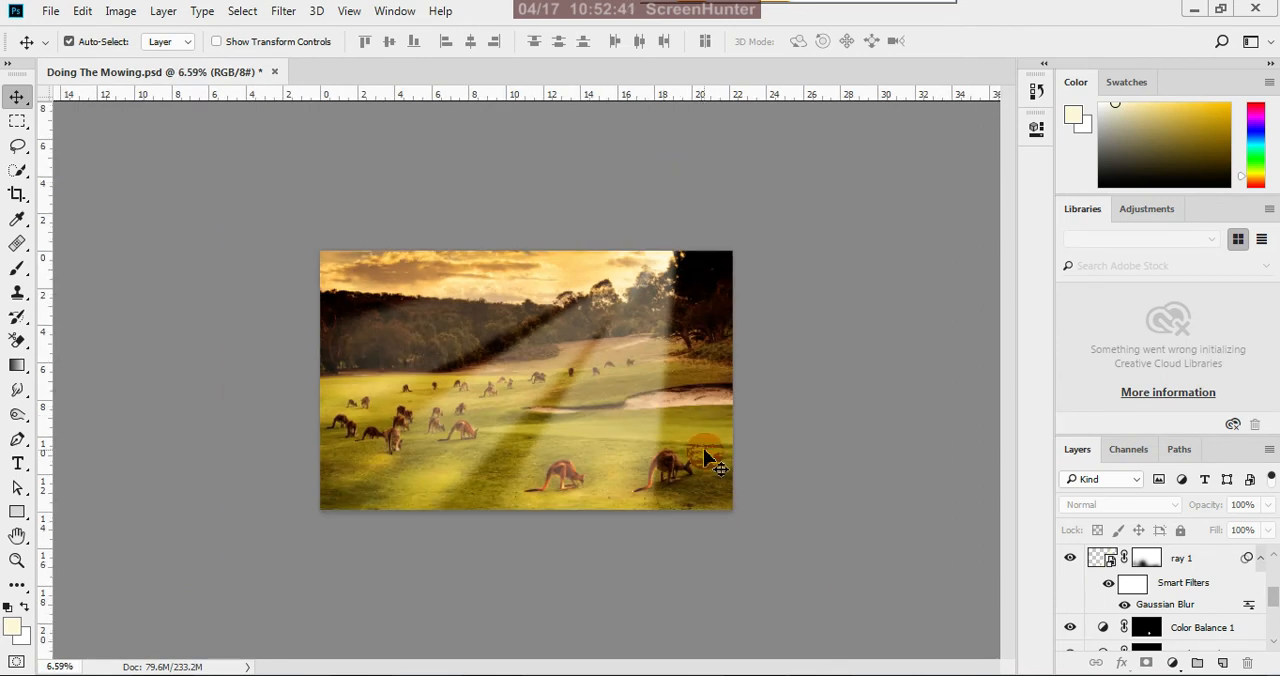
pyautogui.scroll(-2, 704, 452)
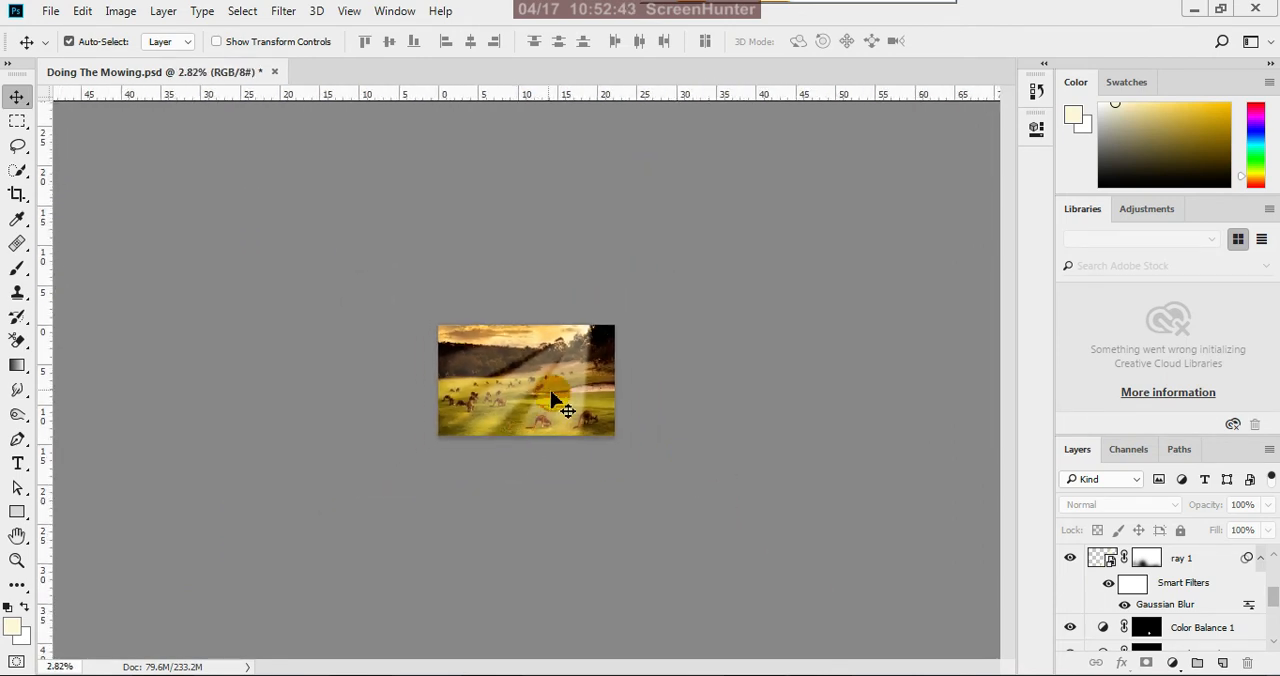
pyautogui.scroll(2, 550, 395)
pyautogui.scroll(1, 548, 392)
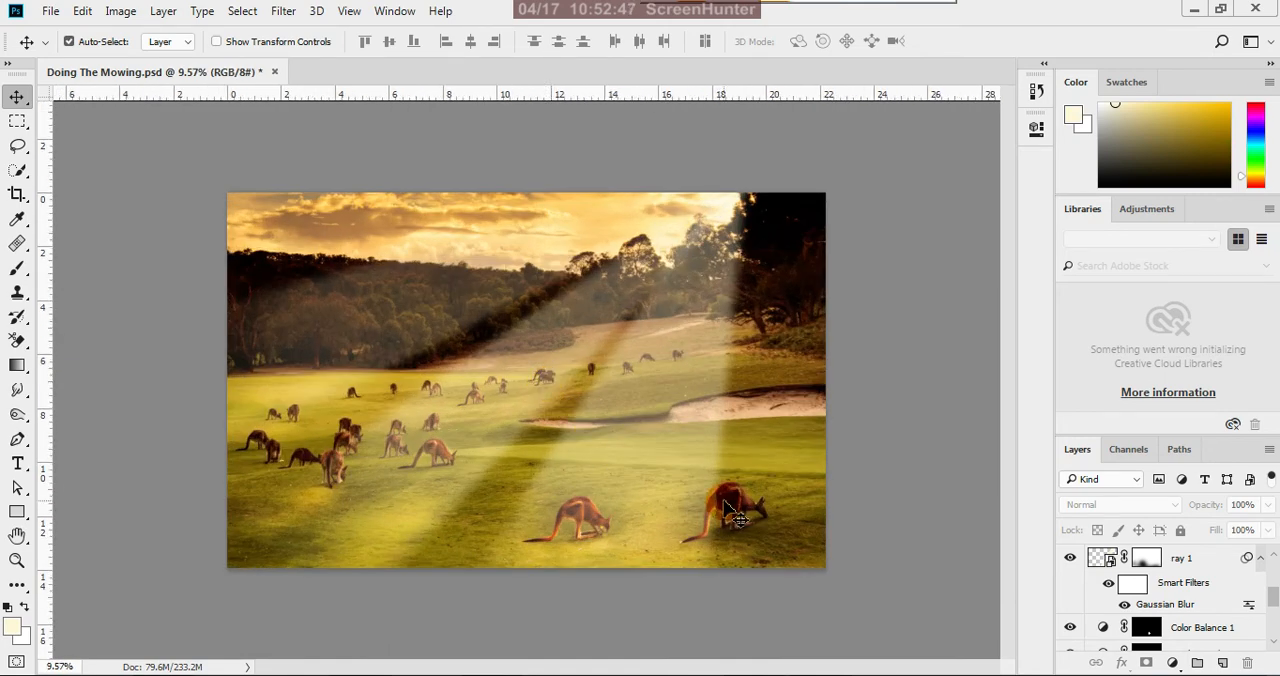
pyautogui.hotkey('ctrl', 'j')
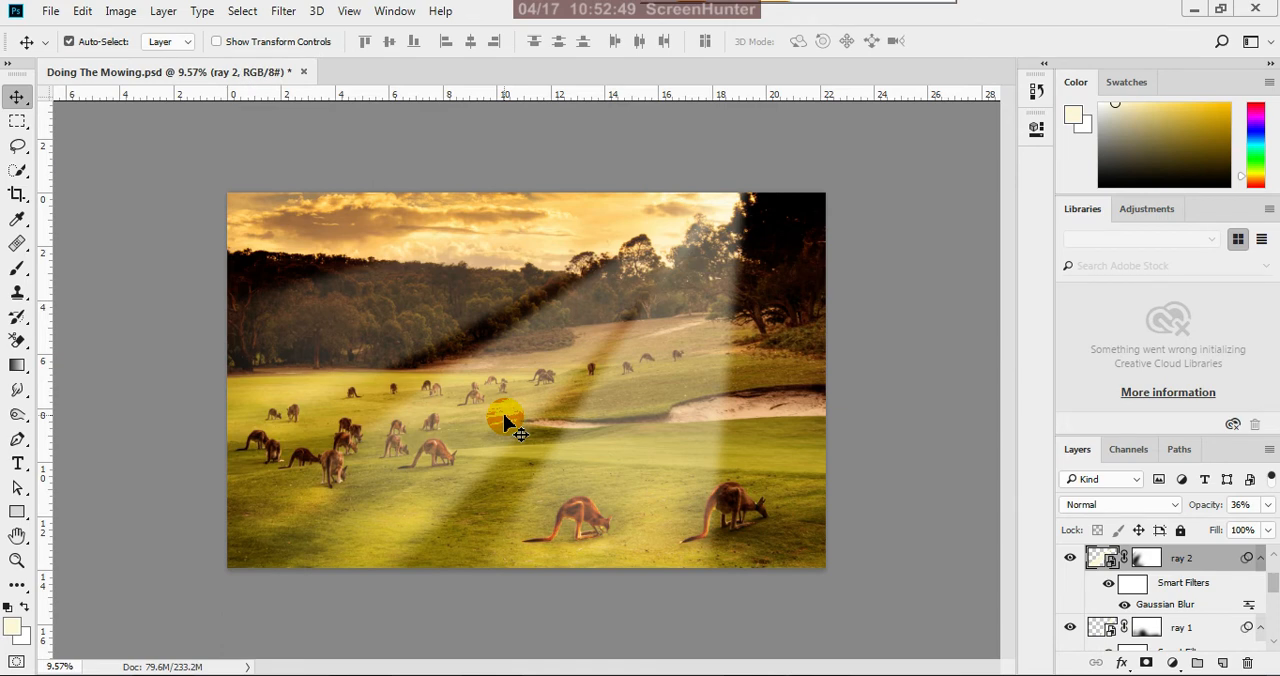
pyautogui.click(1240, 504)
pyautogui.write('35')
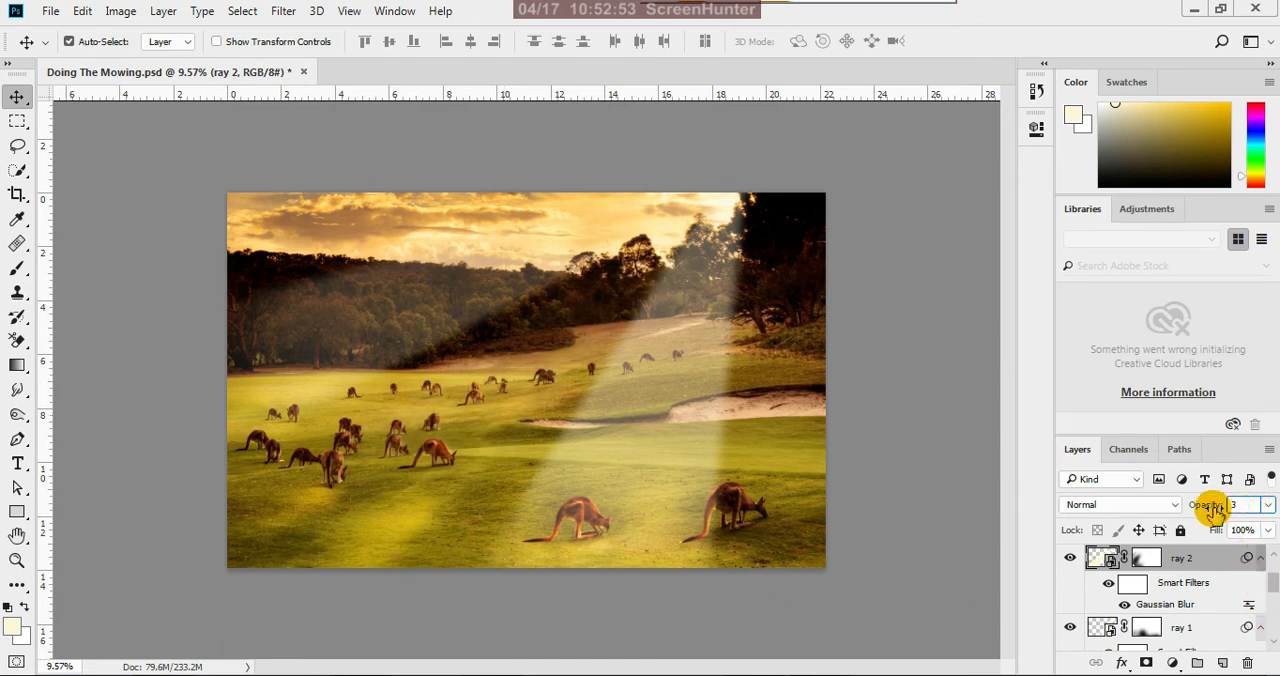
pyautogui.press('Return')
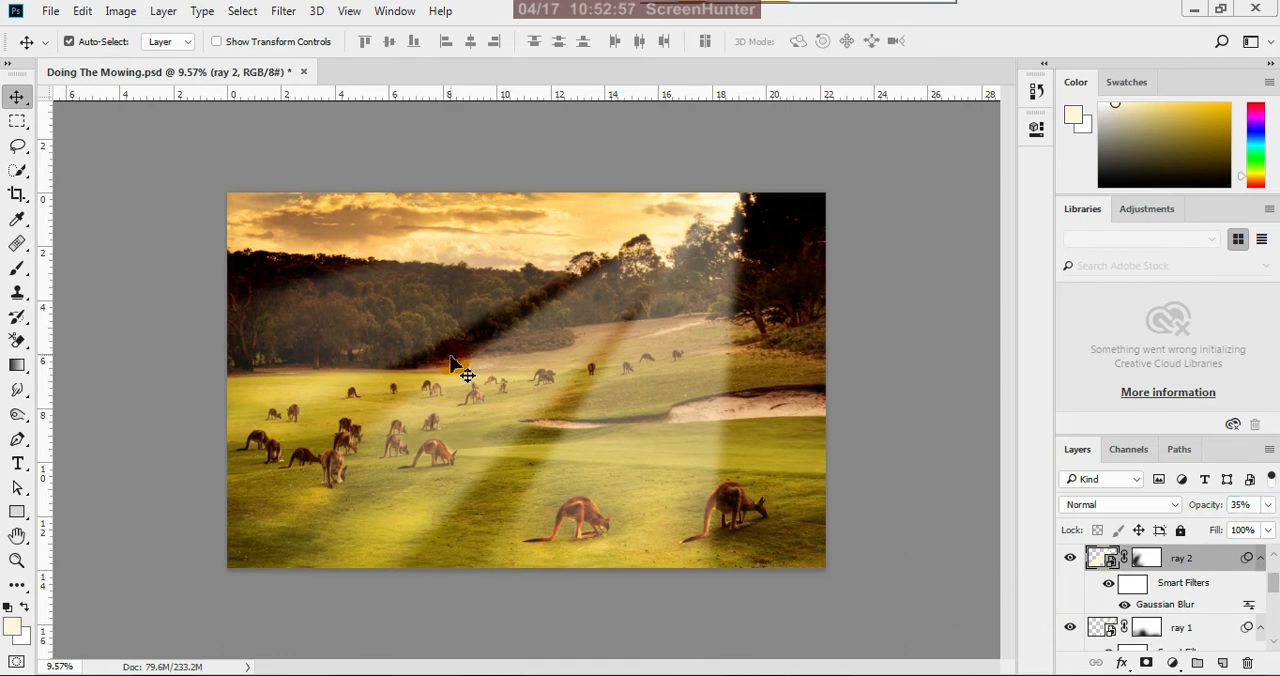
pyautogui.click(435, 313)
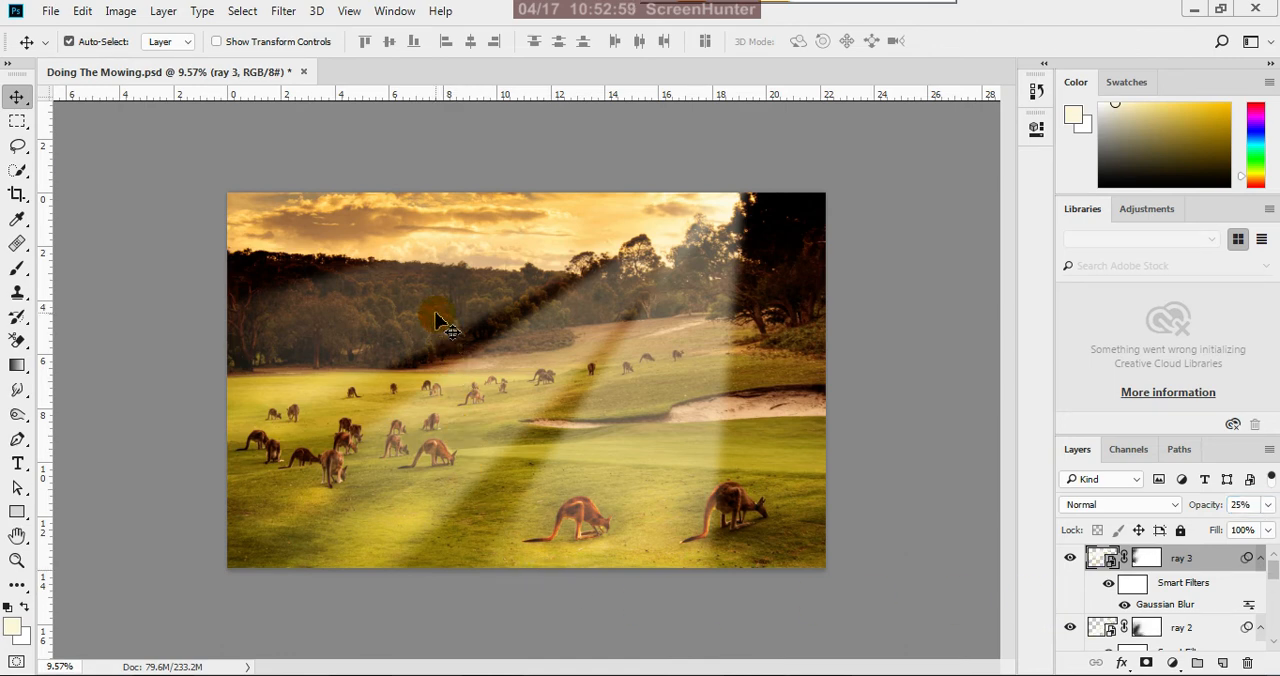
# Deselect all layers and save the Doing The Mowing document
pyautogui.click(880, 468)
pyautogui.scroll(-4, 884, 474)
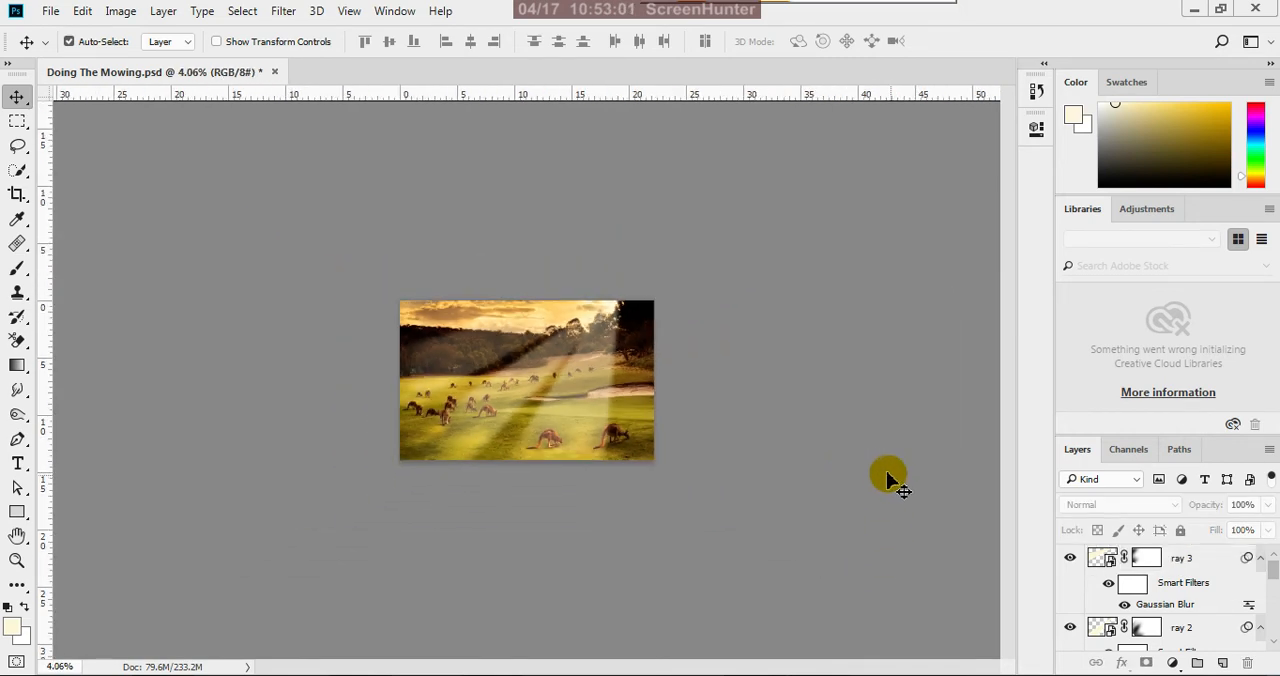
pyautogui.hotkey('ctrl', 's')
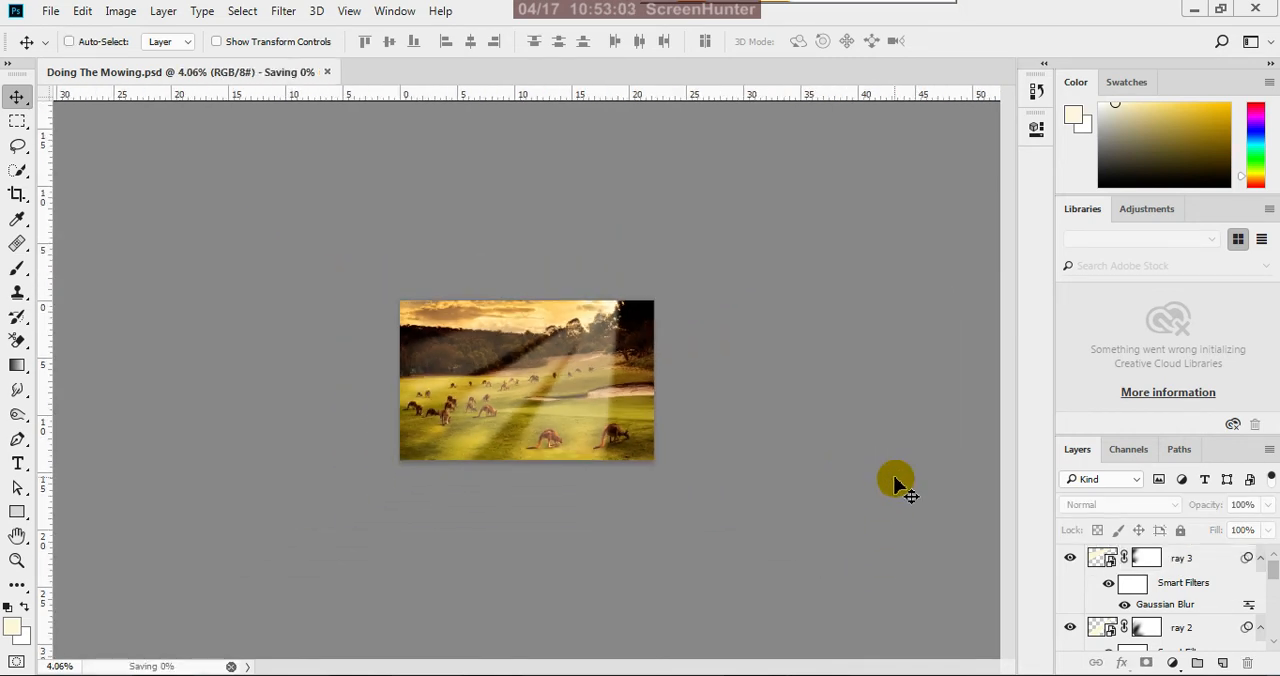
# Look through the layer stack, select the ray 1 layer, and compare the image with that ray hidden and shown
pyautogui.scroll(-5, 1194, 575)
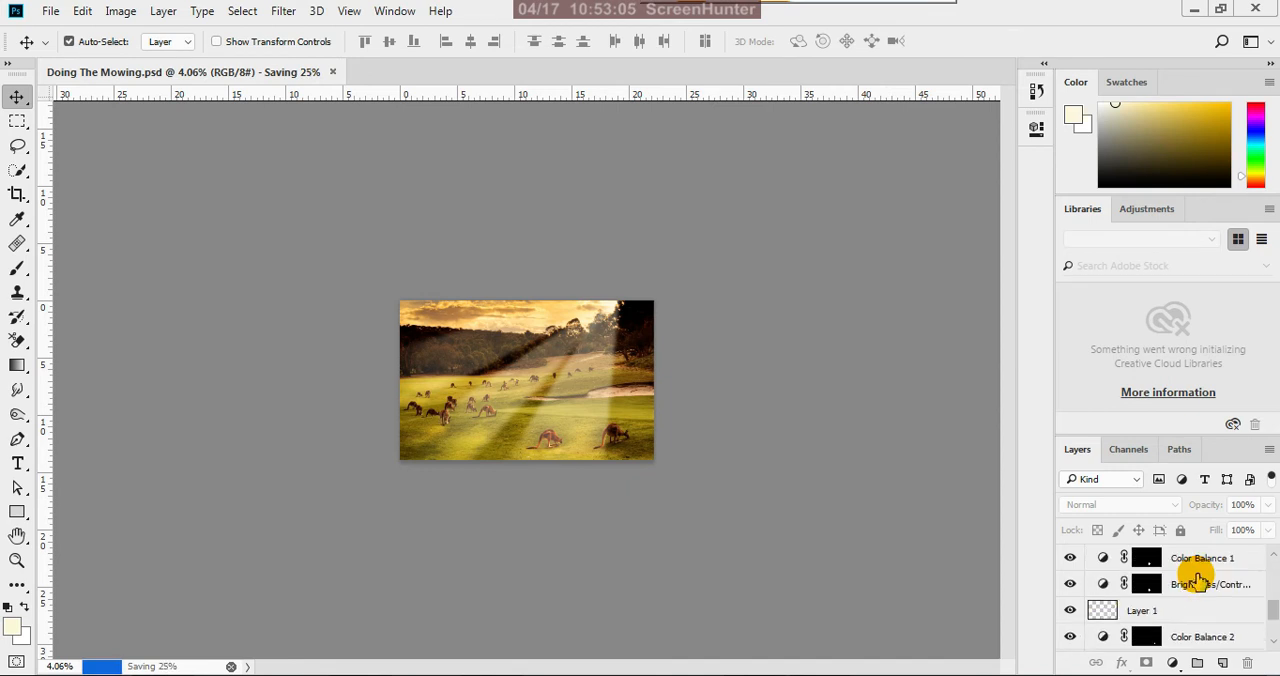
pyautogui.scroll(4, 1230, 615)
pyautogui.scroll(-4, 1232, 585)
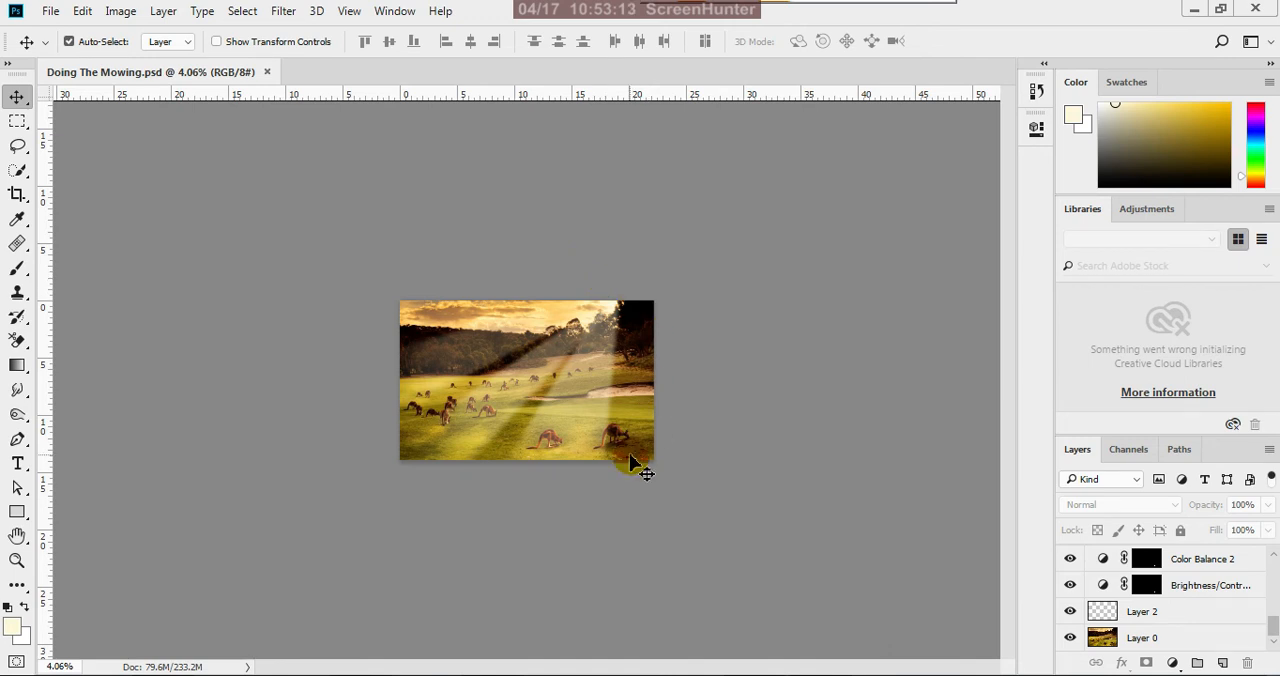
pyautogui.click(592, 413)
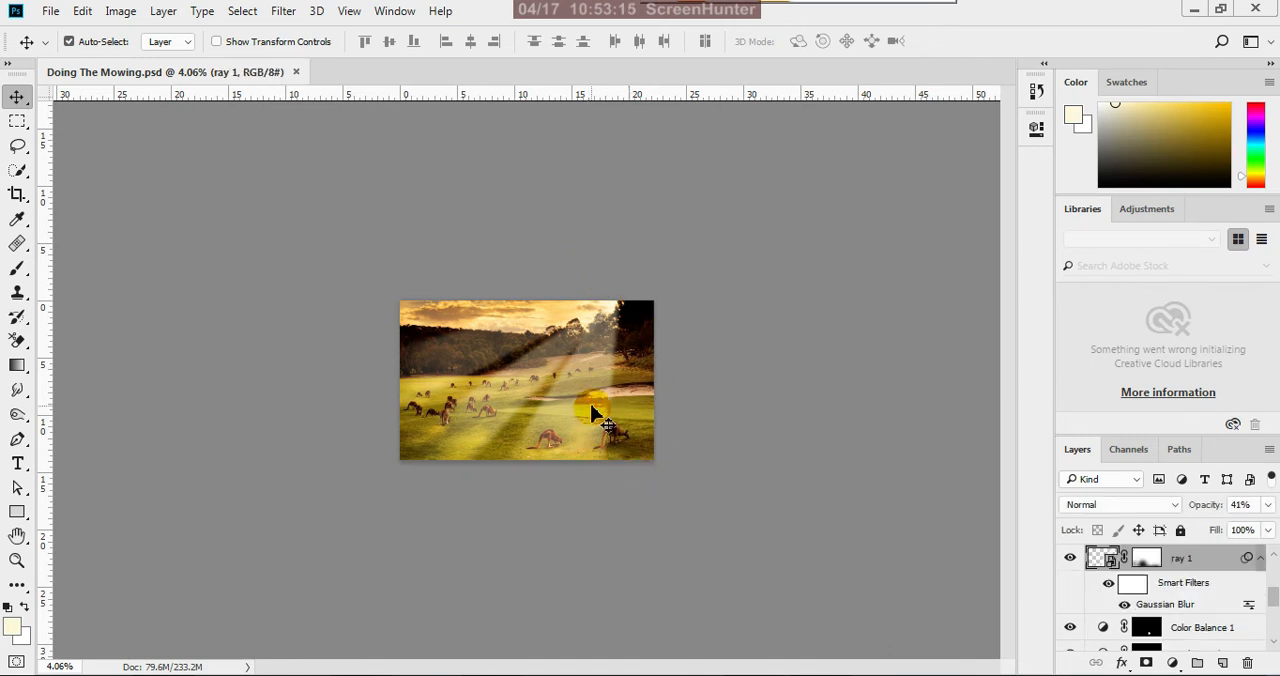
pyautogui.click(1070, 558)
pyautogui.click(1070, 558)
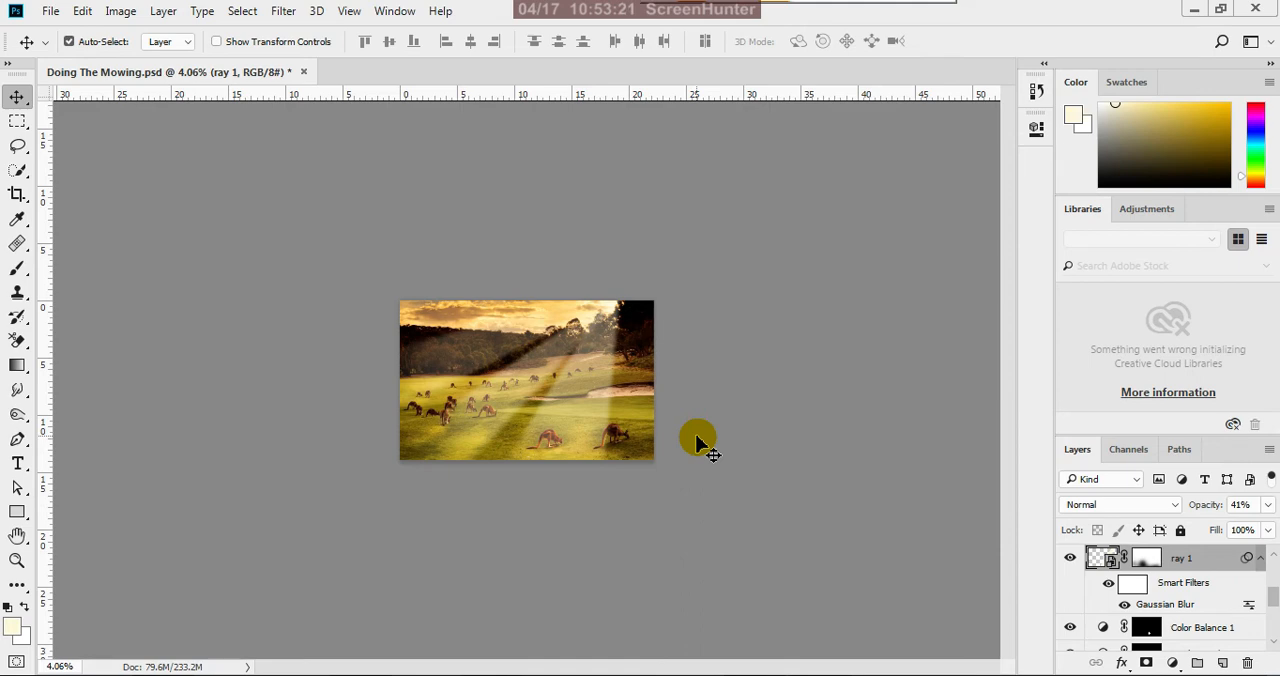
# Try to rotate the ray 1 layer by -4.42° around its upper-right corner
pyautogui.hotkey('ctrl', 't')
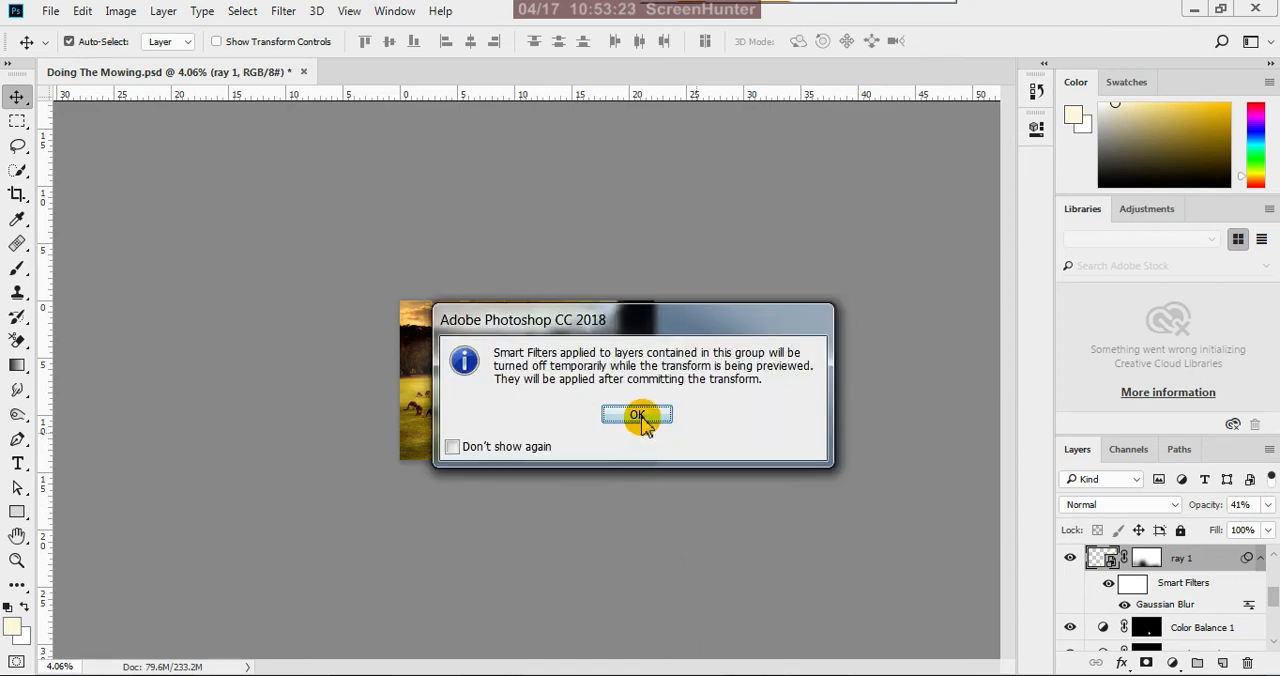
pyautogui.click(640, 420)
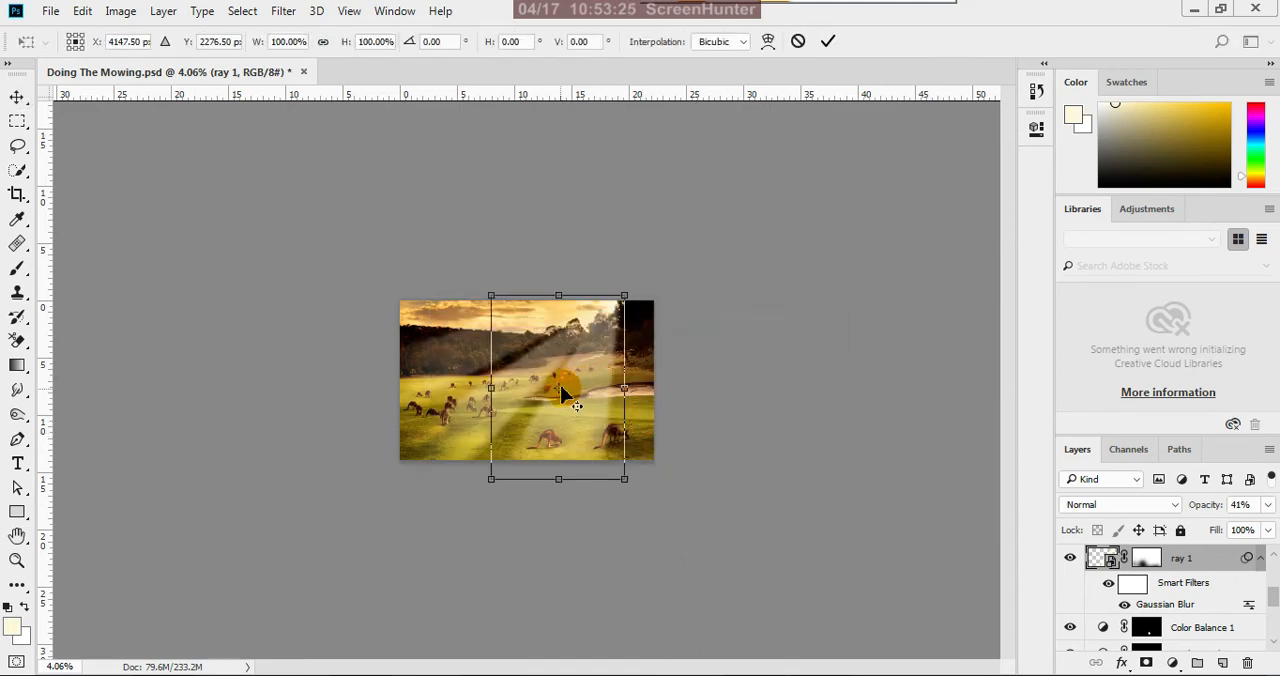
pyautogui.moveTo(563, 393); pyautogui.dragTo(624, 297)
pyautogui.moveTo(471, 486); pyautogui.dragTo(495, 511)
pyautogui.scroll(4, 568, 480)
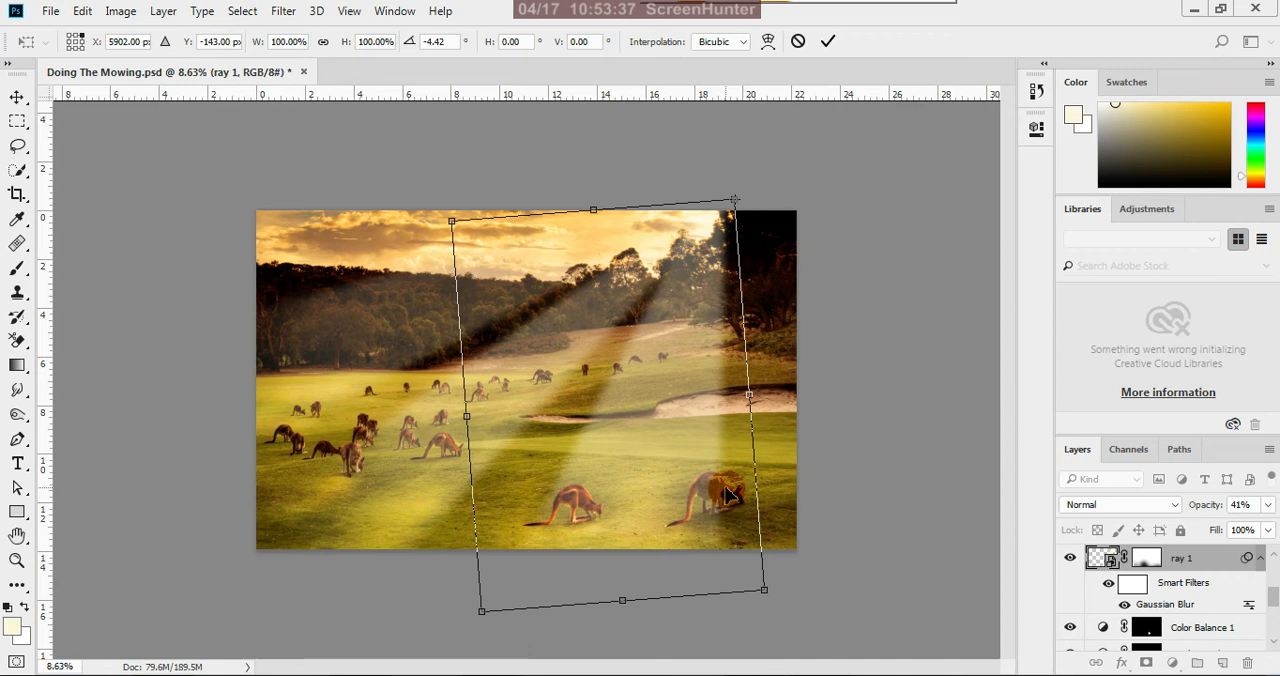
pyautogui.hotkey('ctrl', 'z')
pyautogui.click(828, 41)
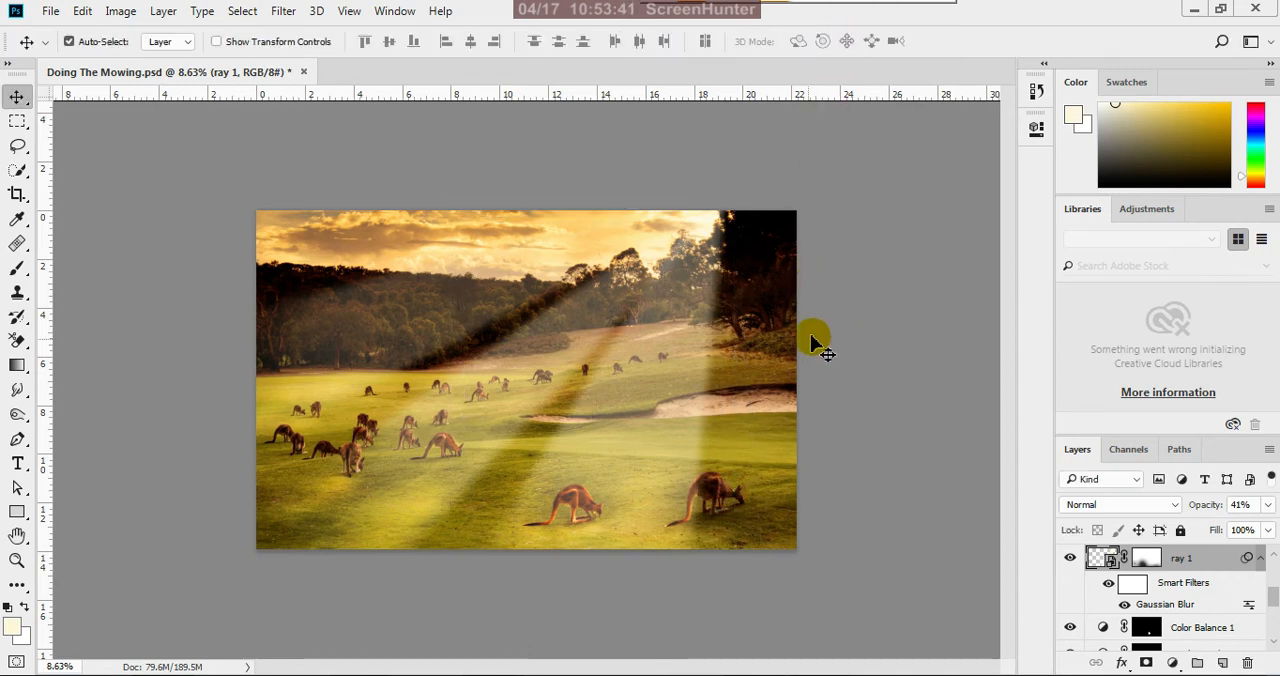
pyautogui.scroll(-3, 694, 448)
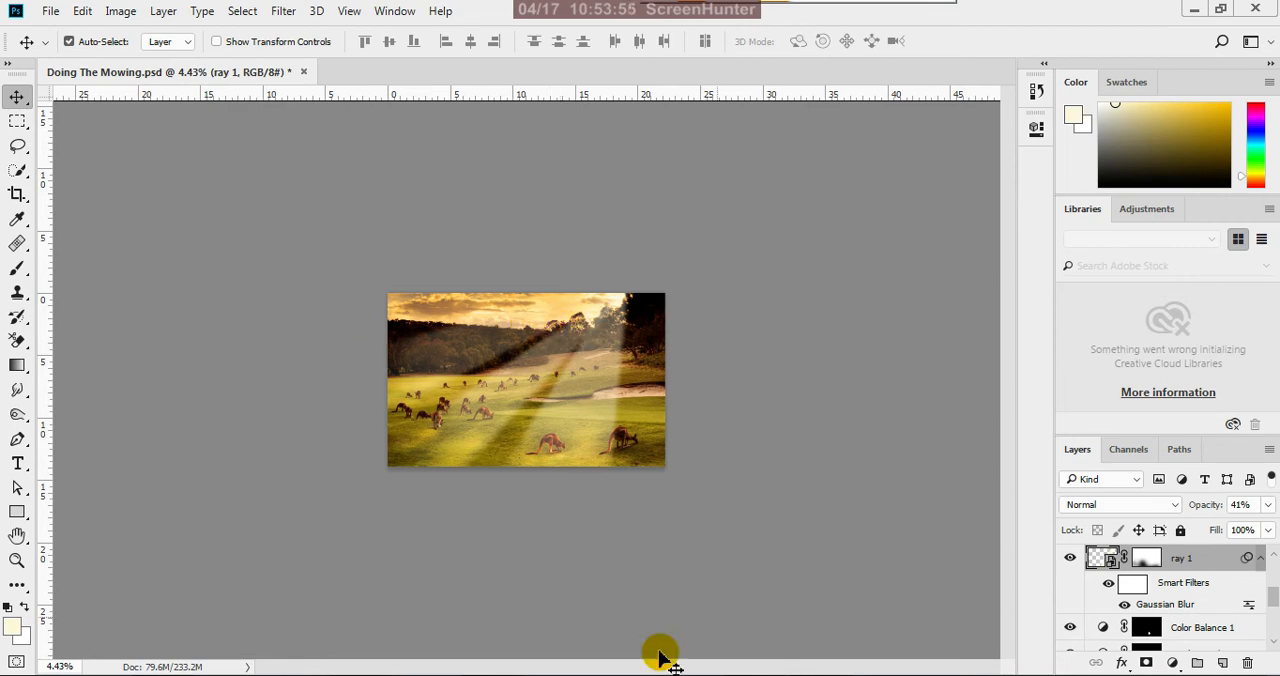
pyautogui.click(130, 14)
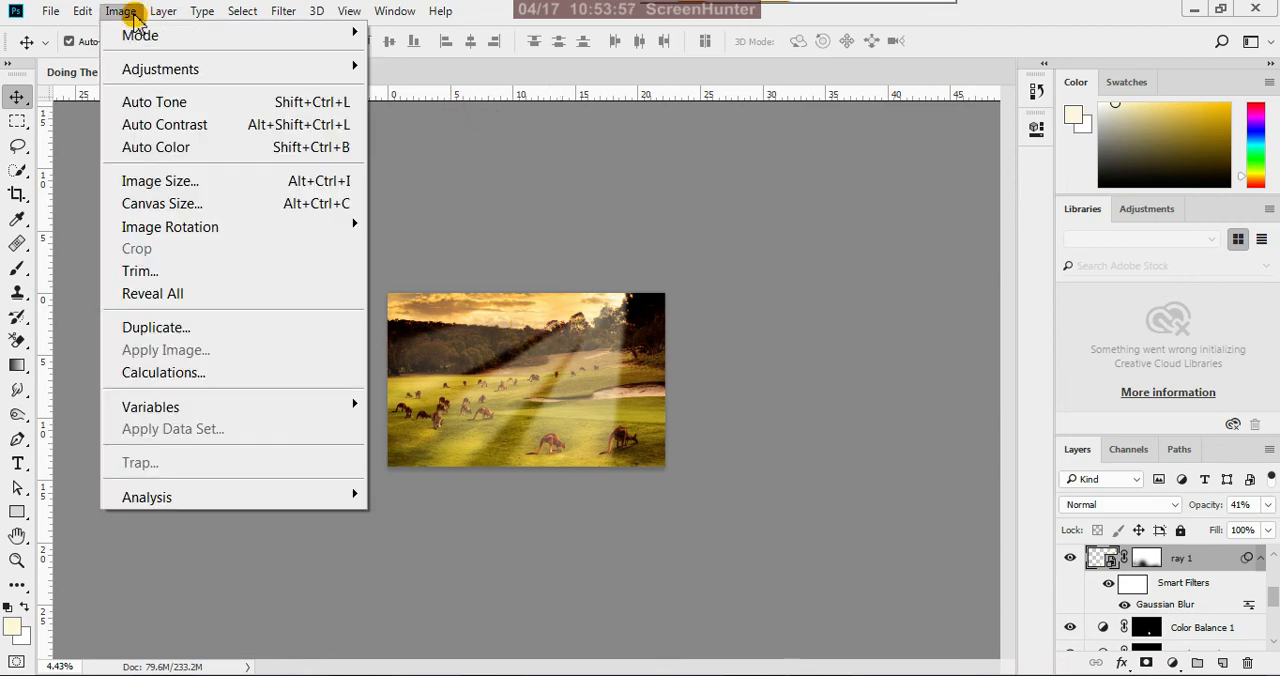
pyautogui.moveTo(323, 64)
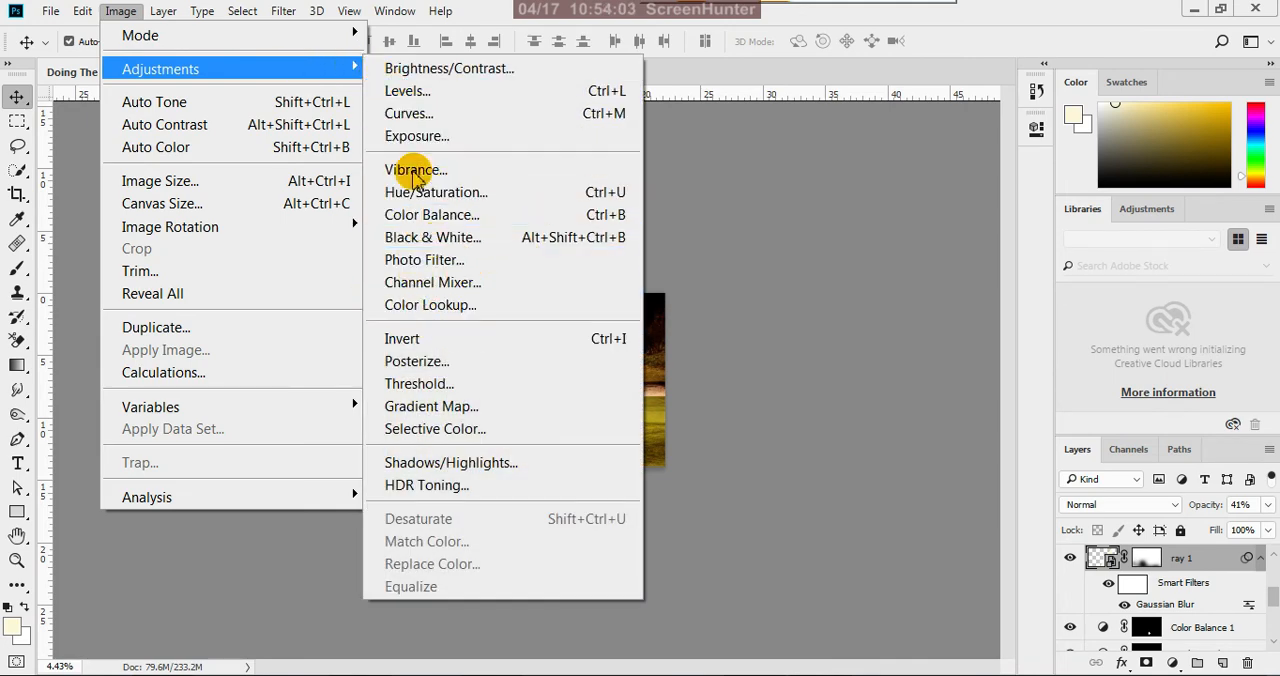
pyautogui.click(700, 78)
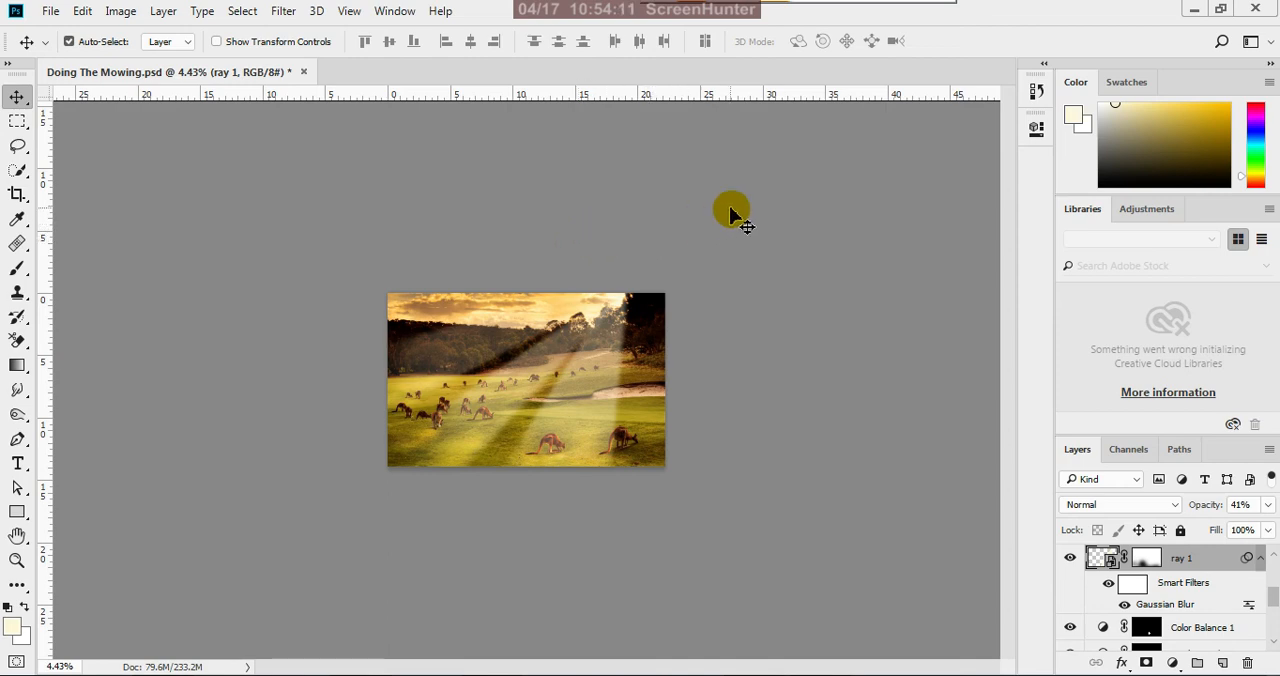
pyautogui.scroll(2, 530, 467)
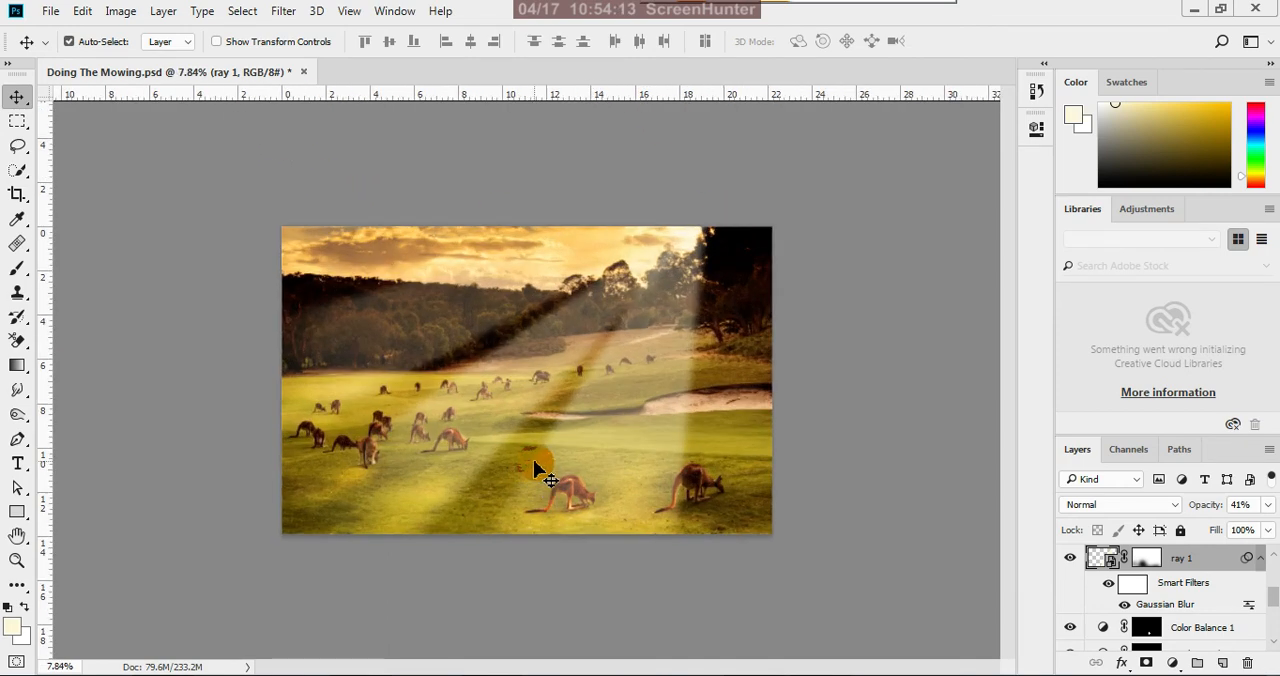
pyautogui.scroll(1, 535, 470)
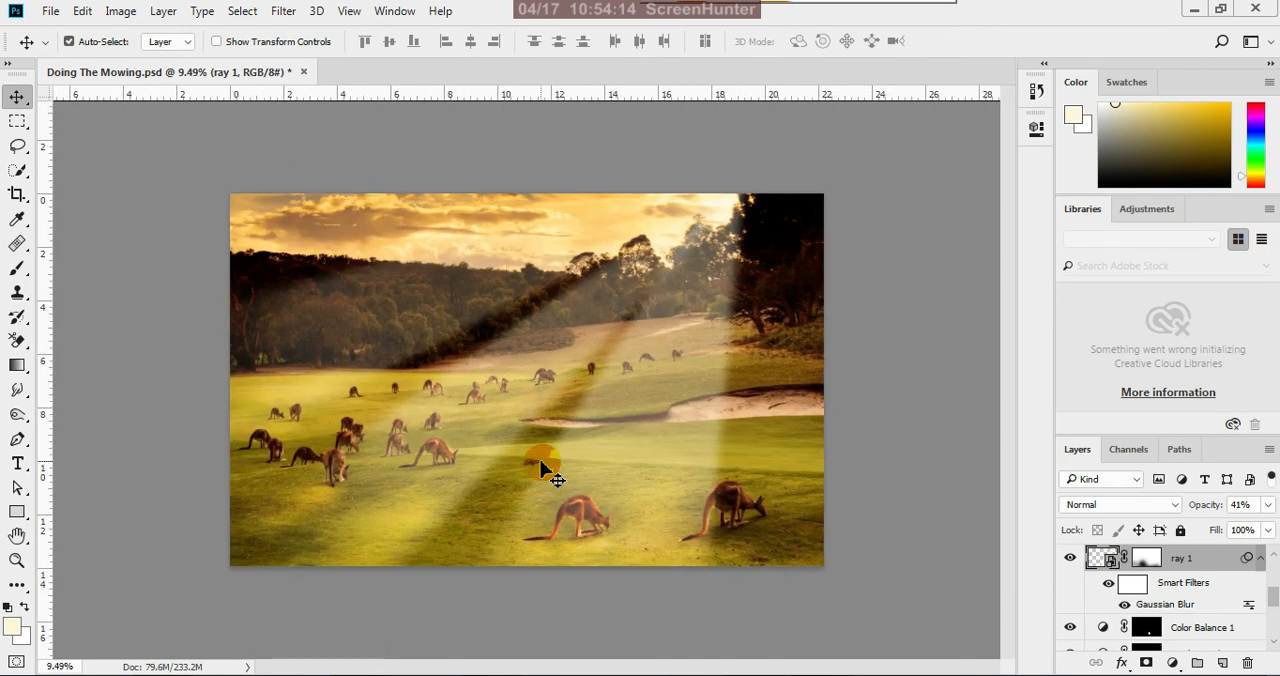
# Check the document's dimensions and resolution in the Image Size settings, keeping them as they are
pyautogui.click(120, 11)
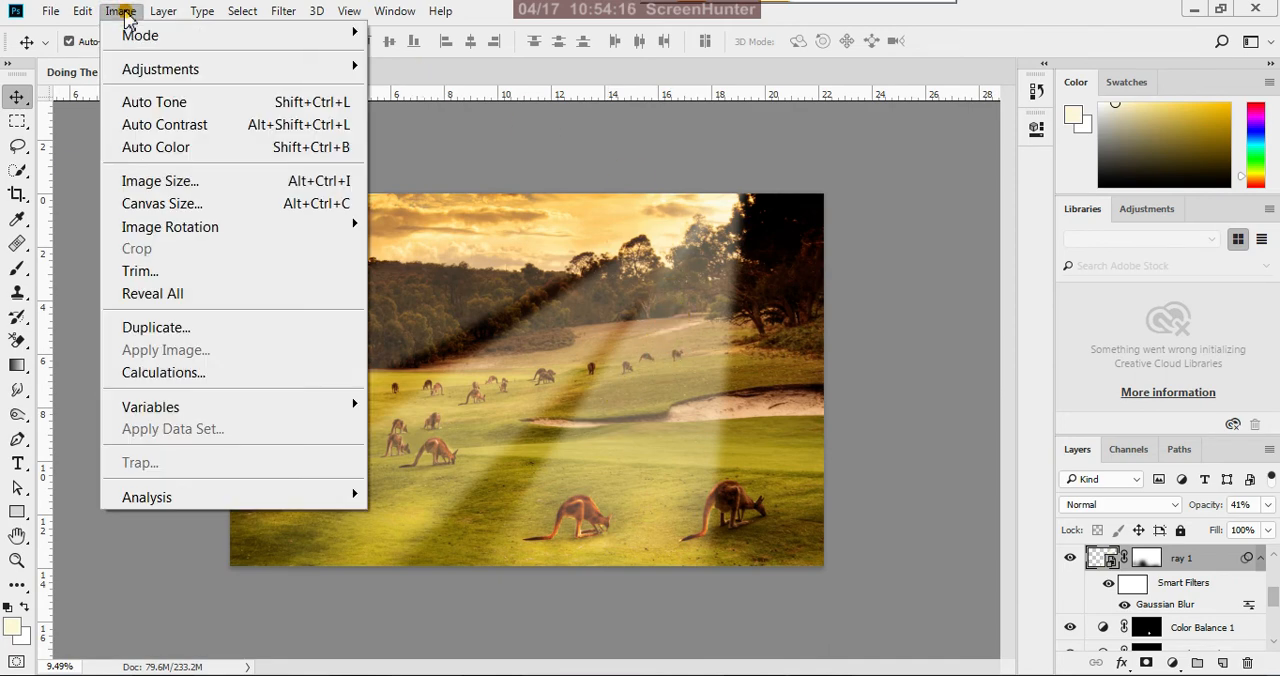
pyautogui.click(282, 184)
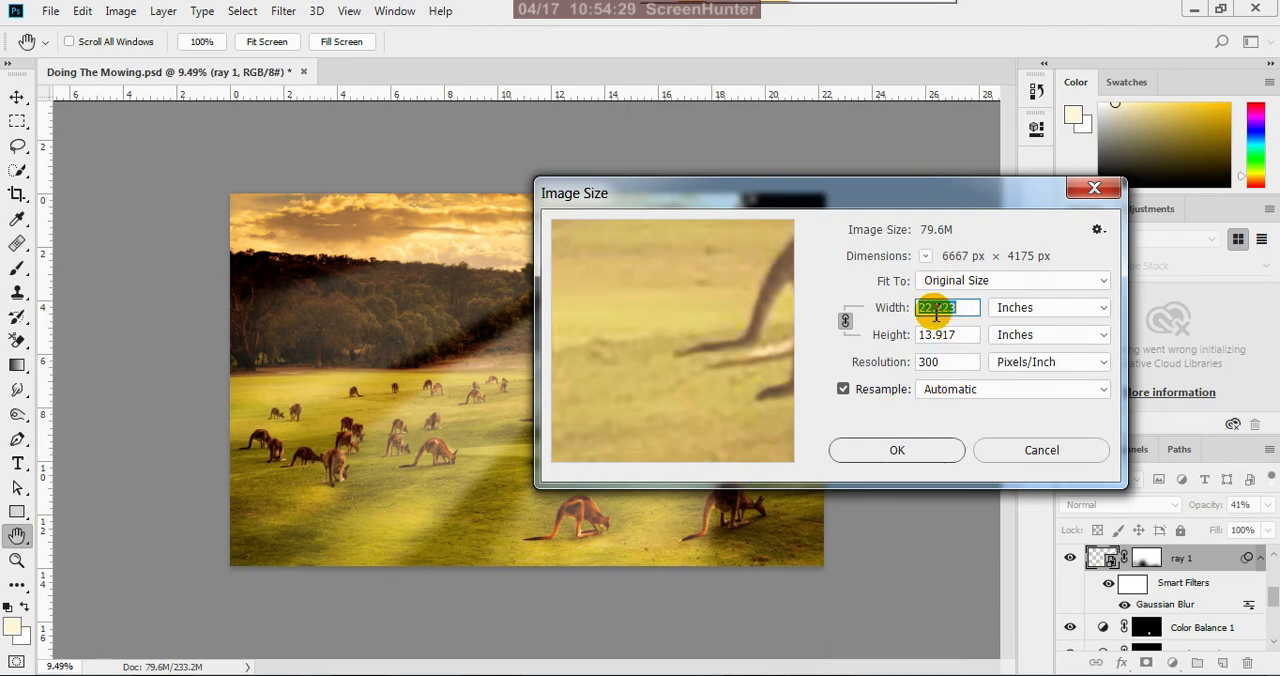
pyautogui.click(912, 449)
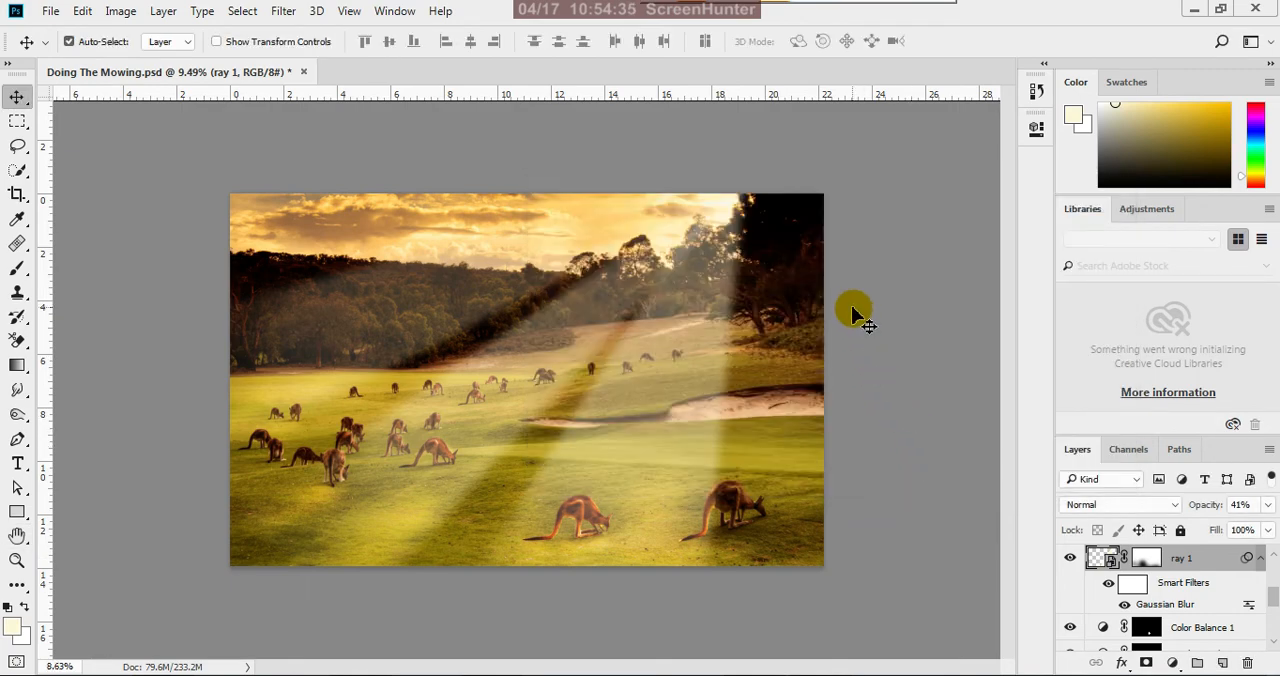
pyautogui.scroll(-6, 853, 310)
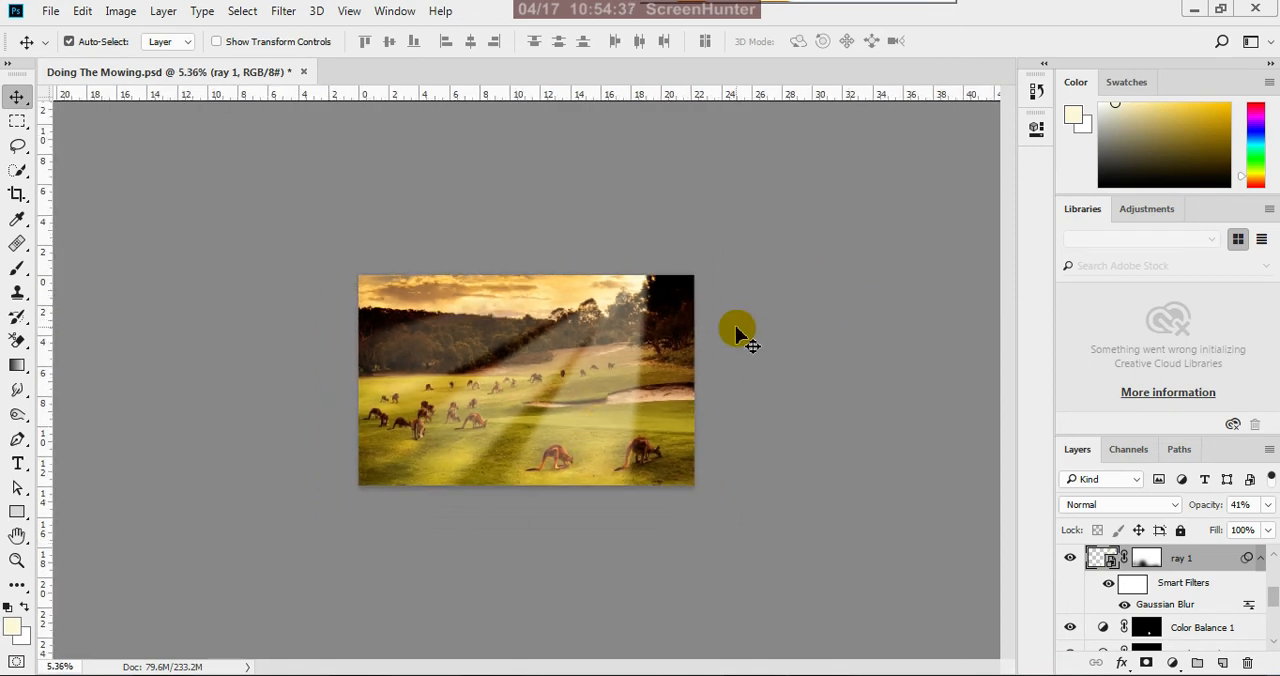
pyautogui.click(17, 512)
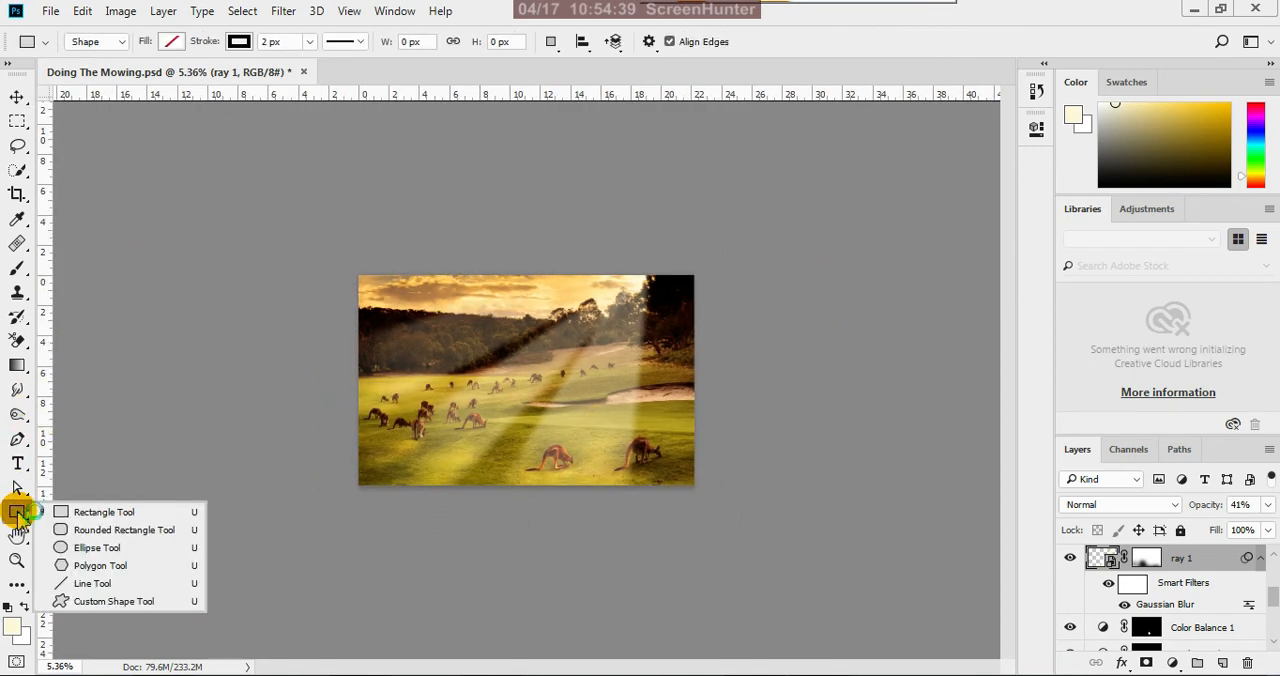
pyautogui.click(80, 512)
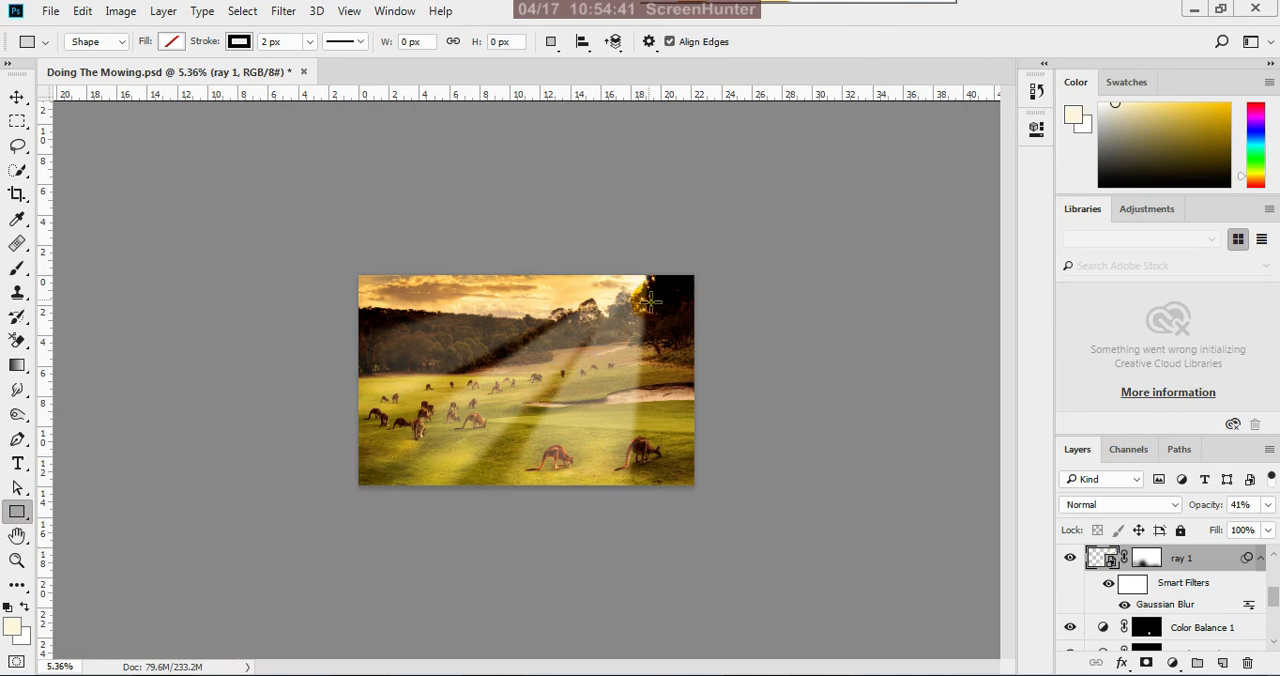
pyautogui.click(18, 488)
pyautogui.moveTo(22, 500); pyautogui.dragTo(76, 515)
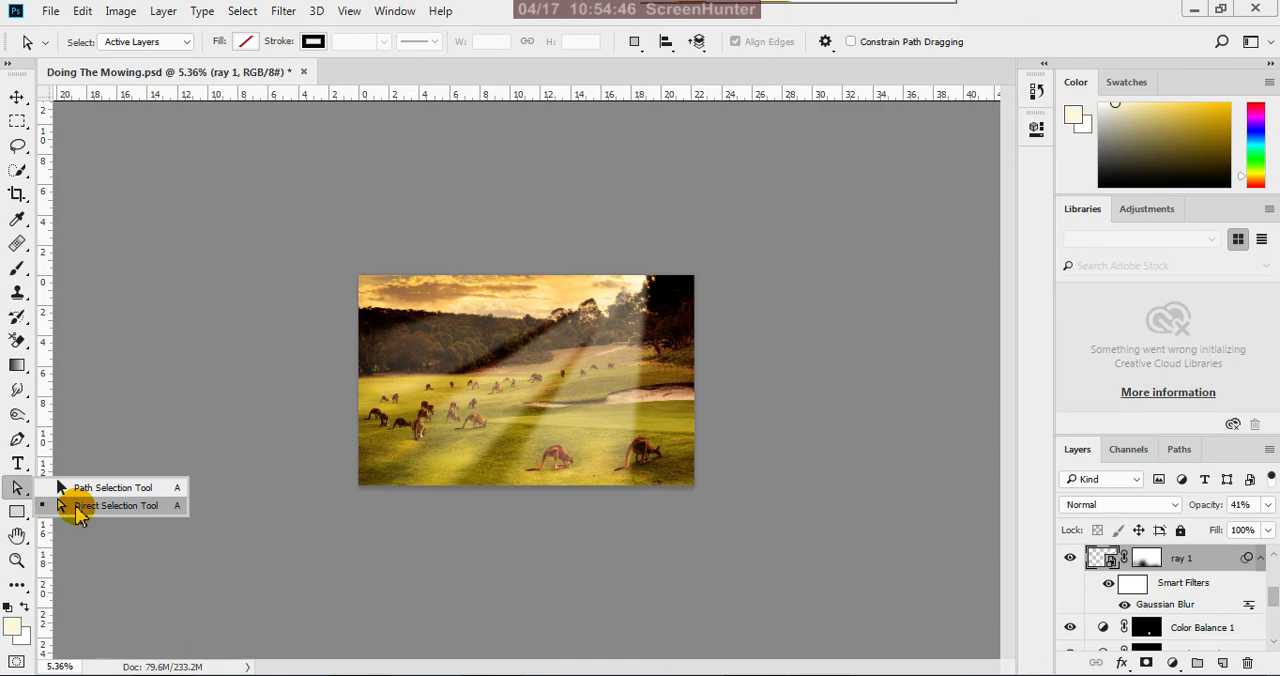
pyautogui.click(19, 490)
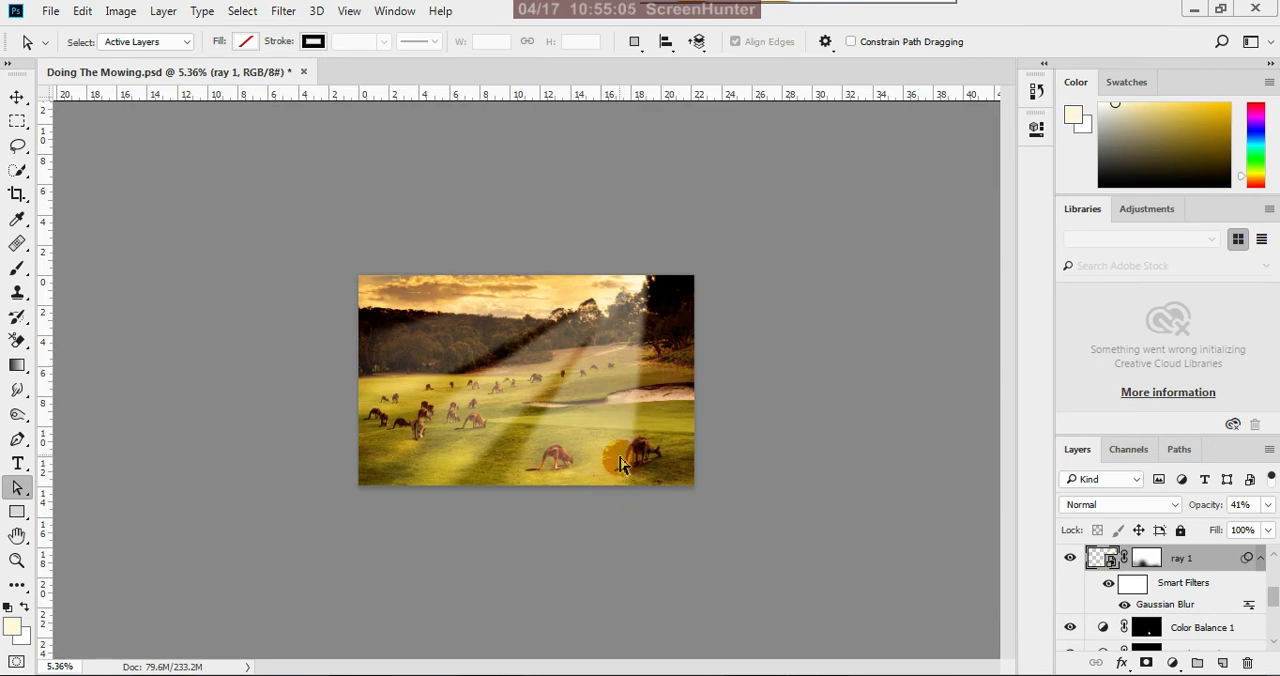
pyautogui.click(283, 11)
pyautogui.moveTo(537, 276)
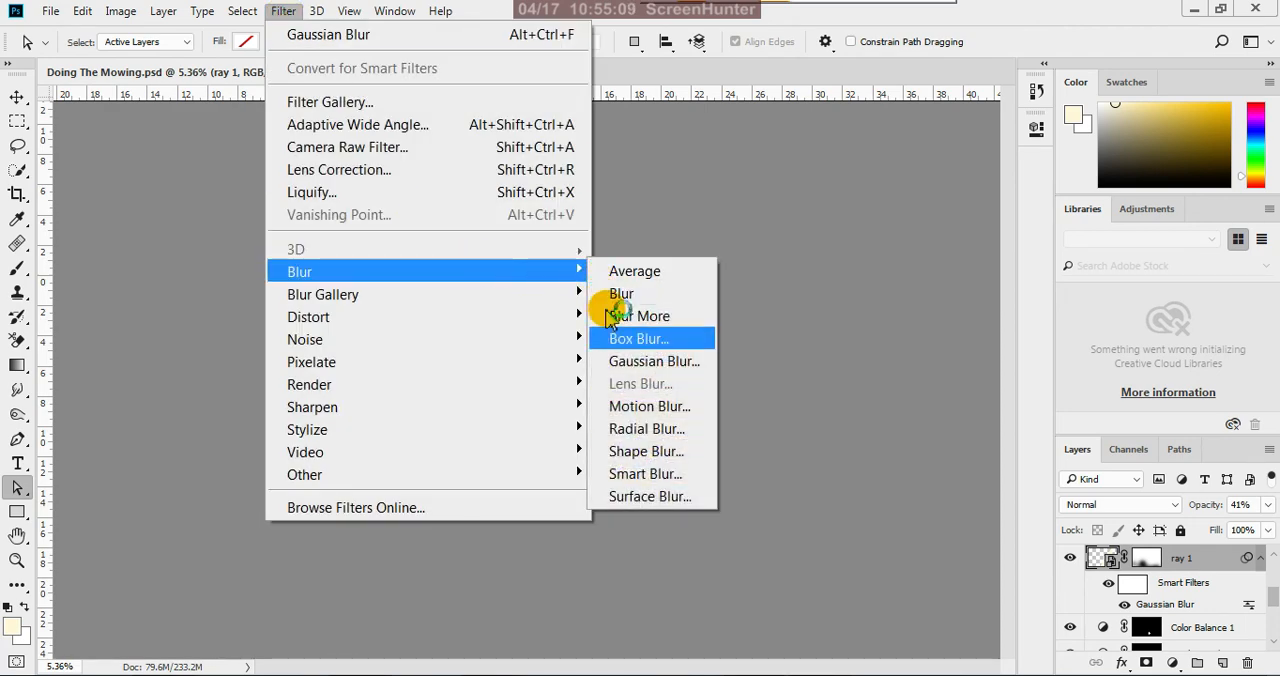
pyautogui.click(857, 75)
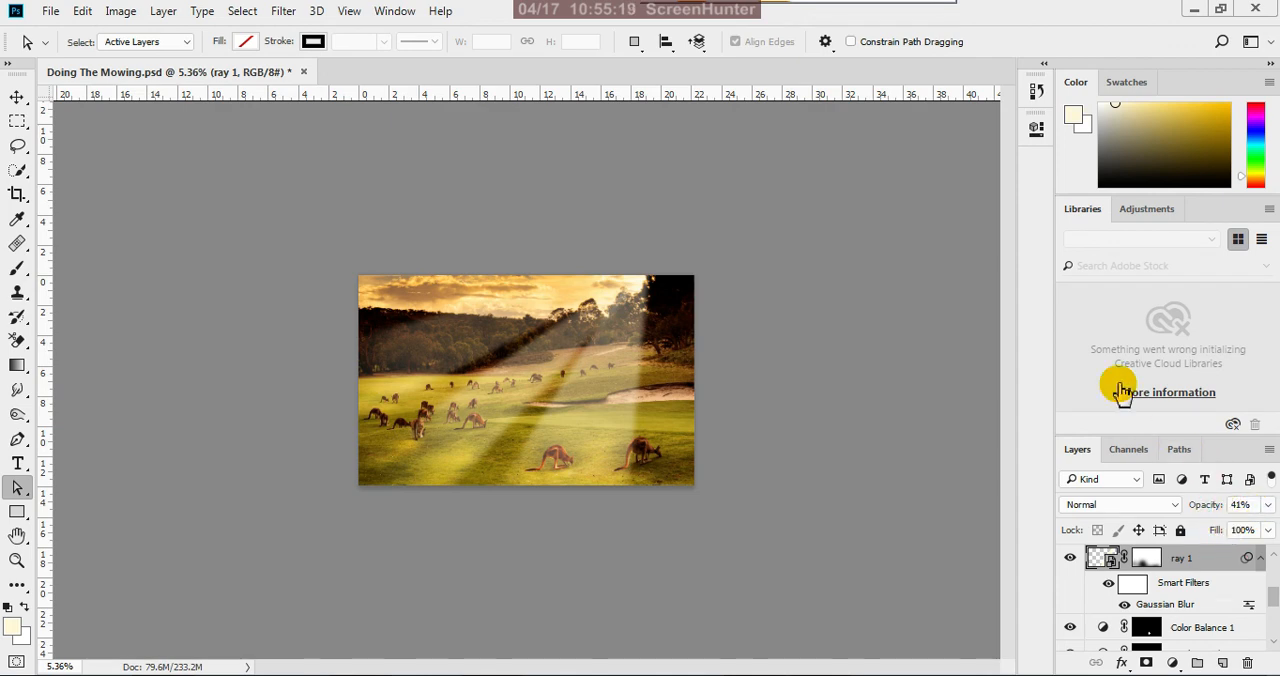
pyautogui.click(607, 418)
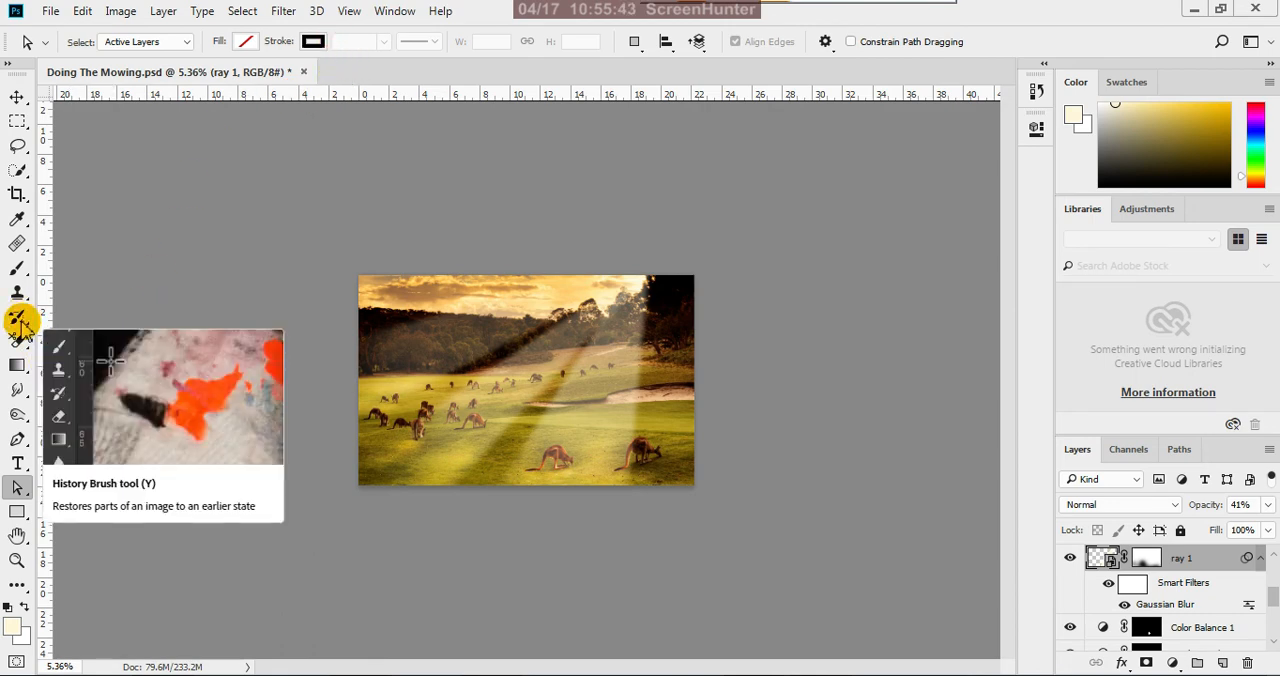
pyautogui.click(17, 268)
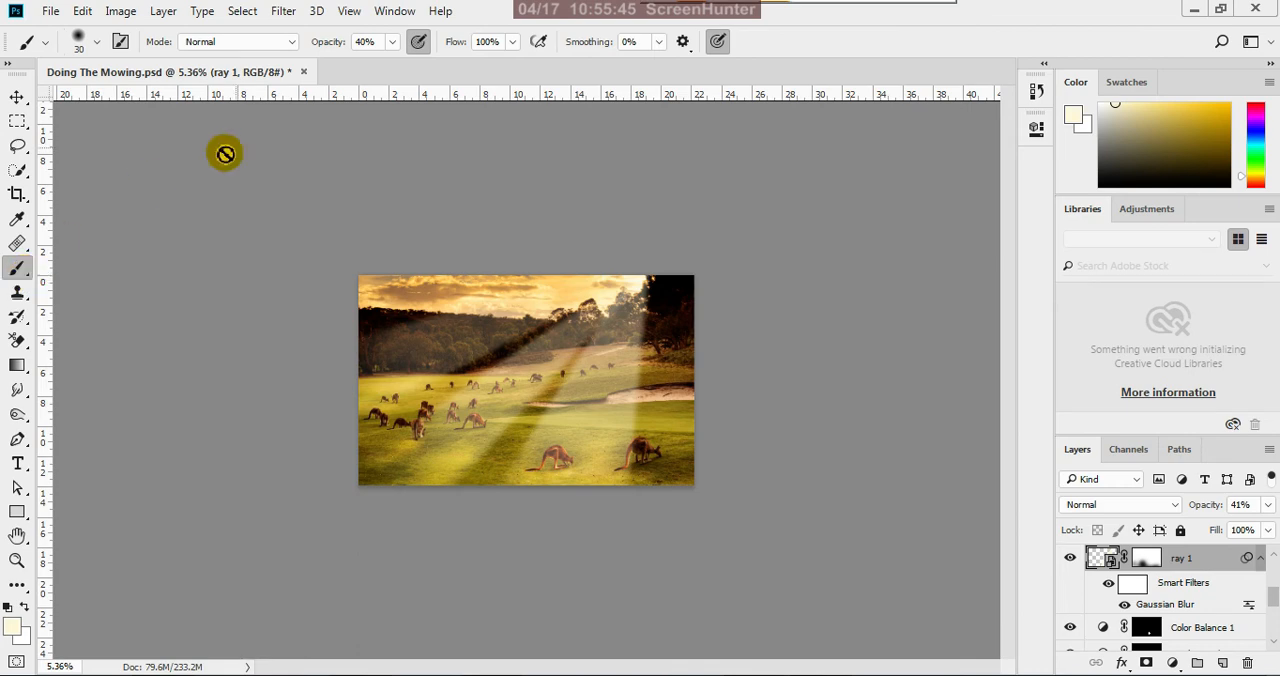
pyautogui.click(374, 46)
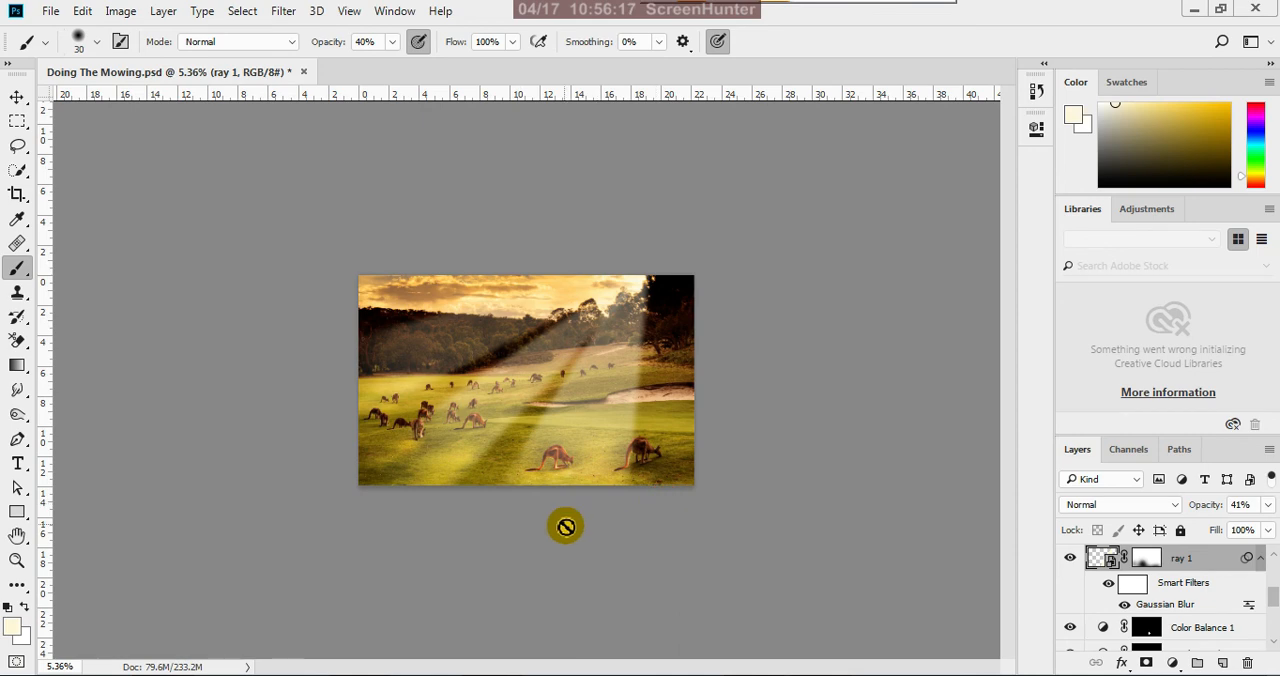
pyautogui.scroll(1, 563, 526)
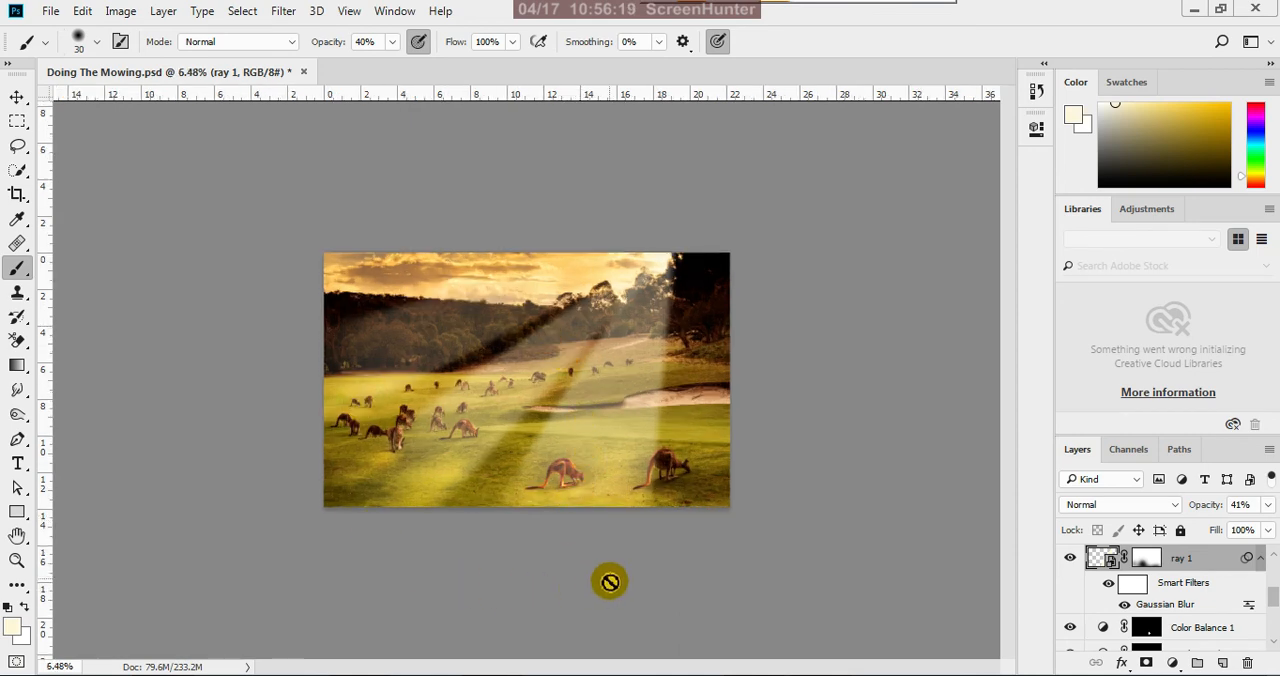
pyautogui.scroll(2, 625, 528)
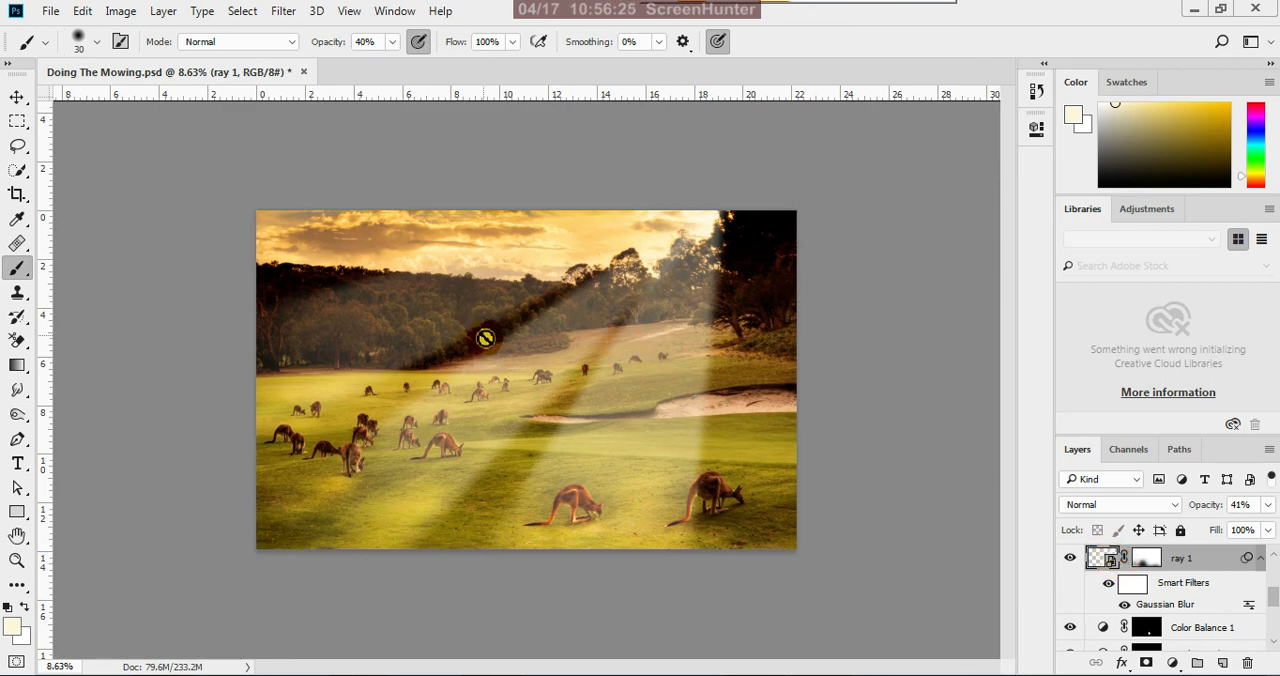
pyautogui.click(17, 96)
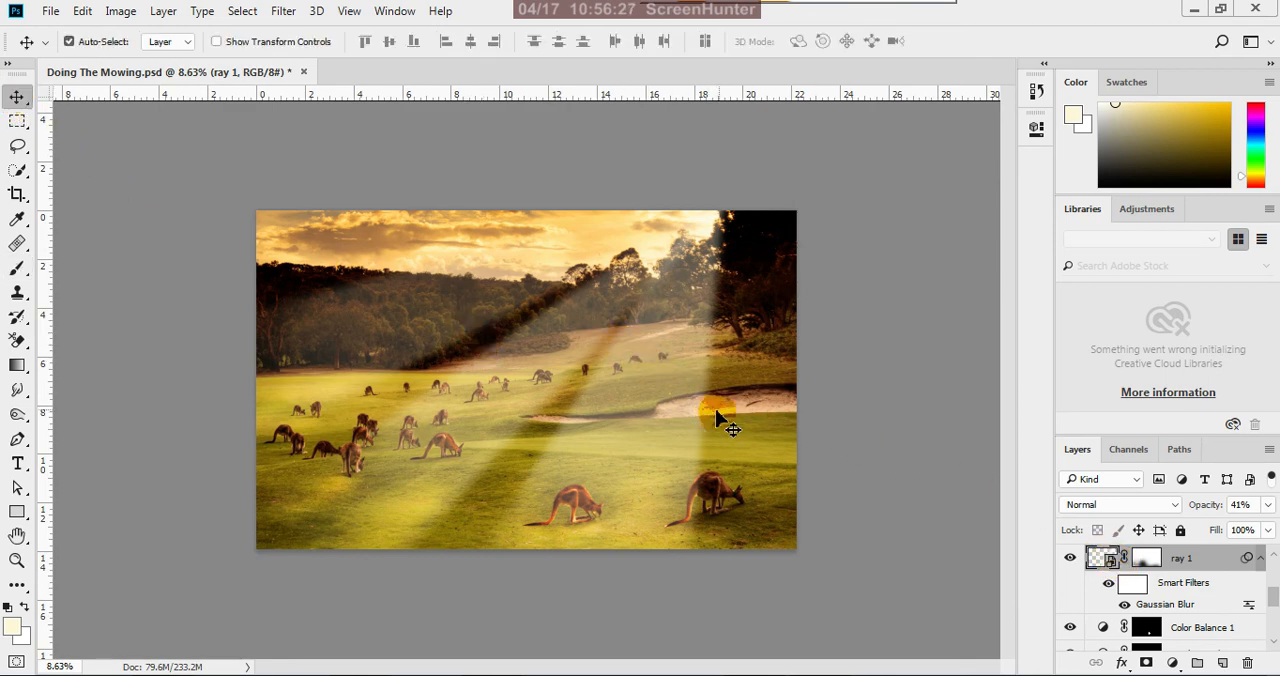
pyautogui.scroll(-1, 790, 420)
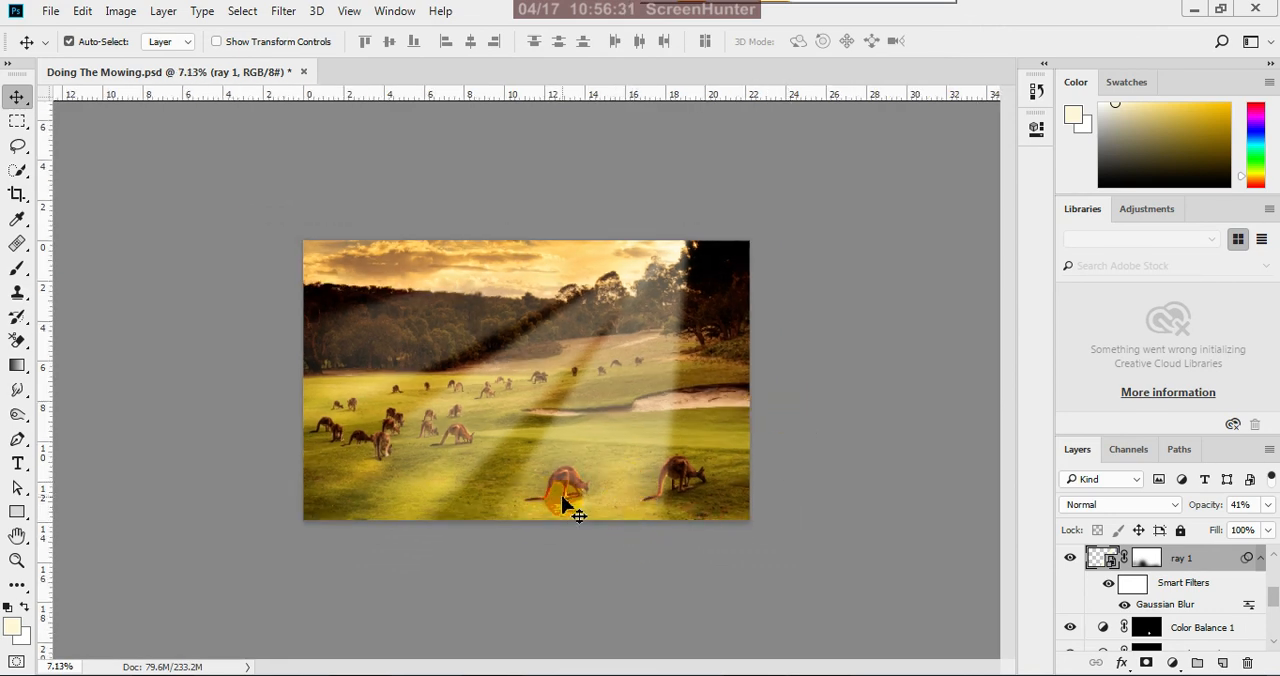
pyautogui.scroll(1, 598, 530)
pyautogui.scroll(1, 598, 530)
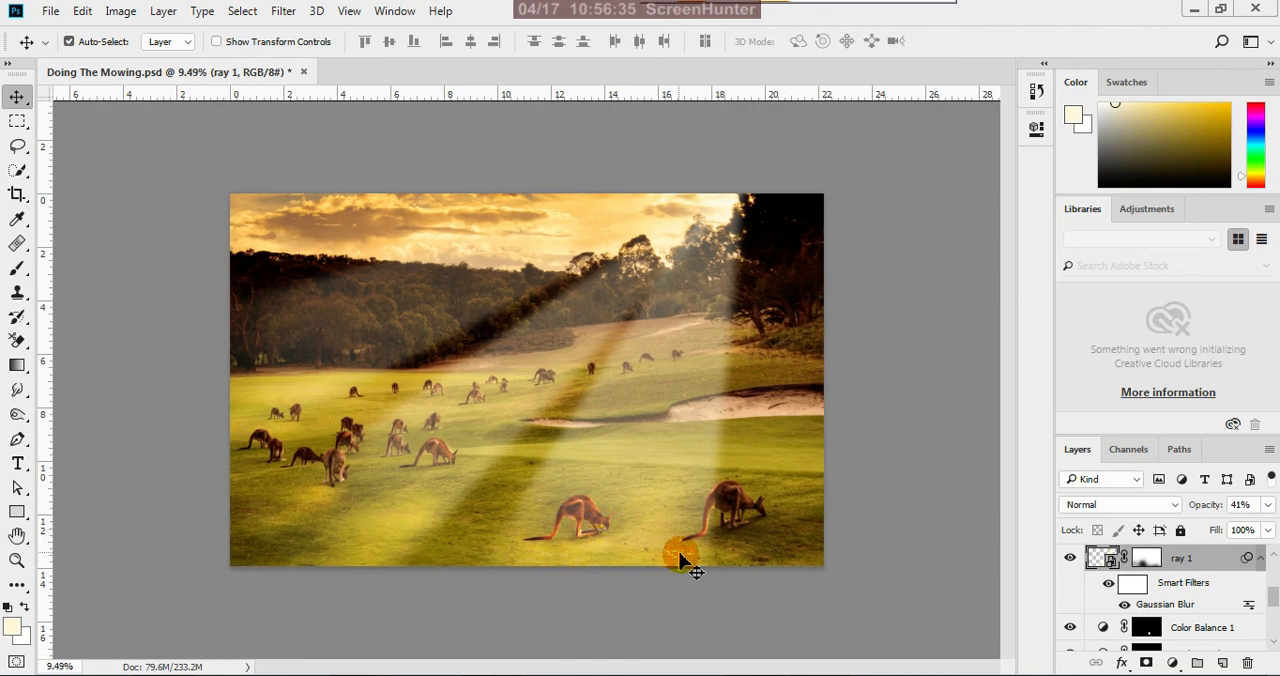
pyautogui.scroll(1, 689, 569)
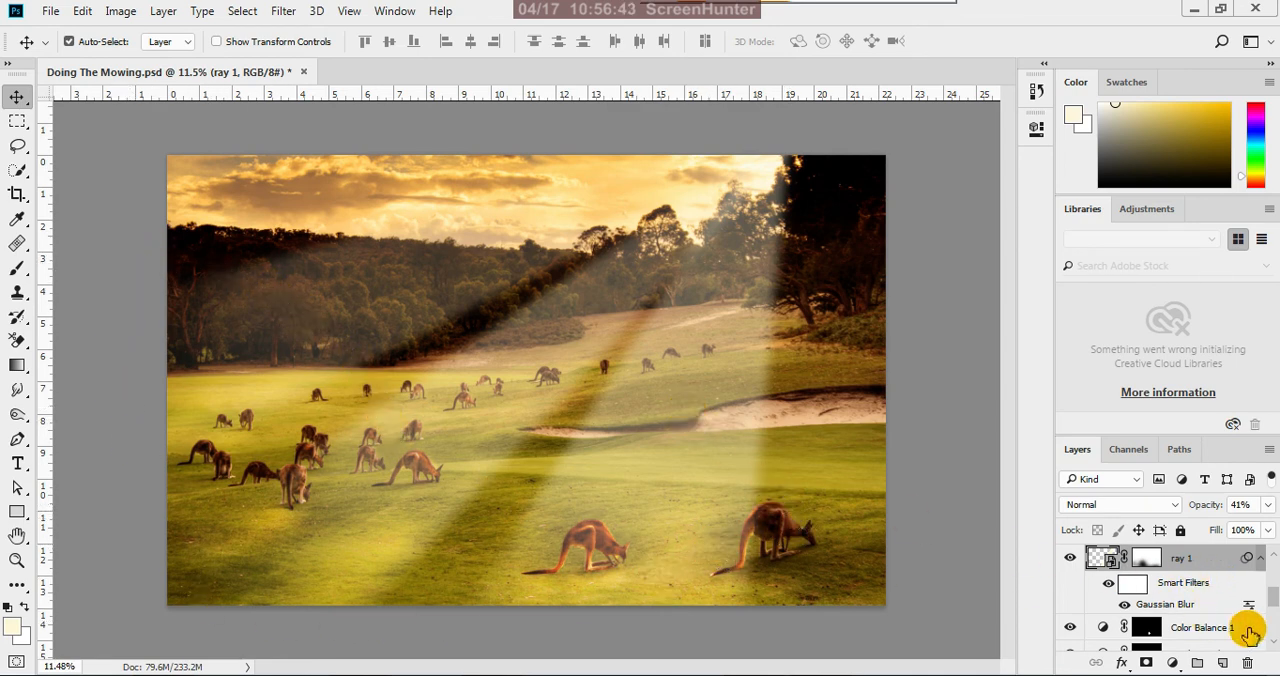
# Look down to the base of the layer stack and deselect all layers
pyautogui.moveTo(1274, 604); pyautogui.dragTo(1274, 632)
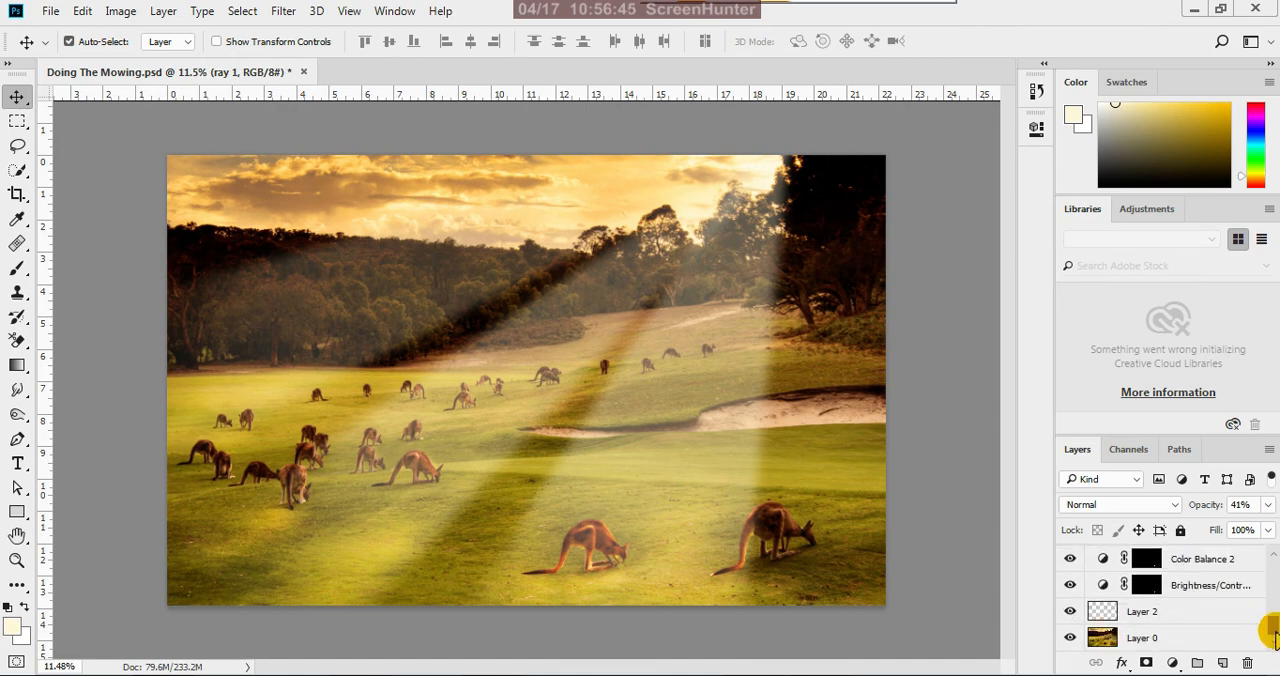
pyautogui.click(1130, 640)
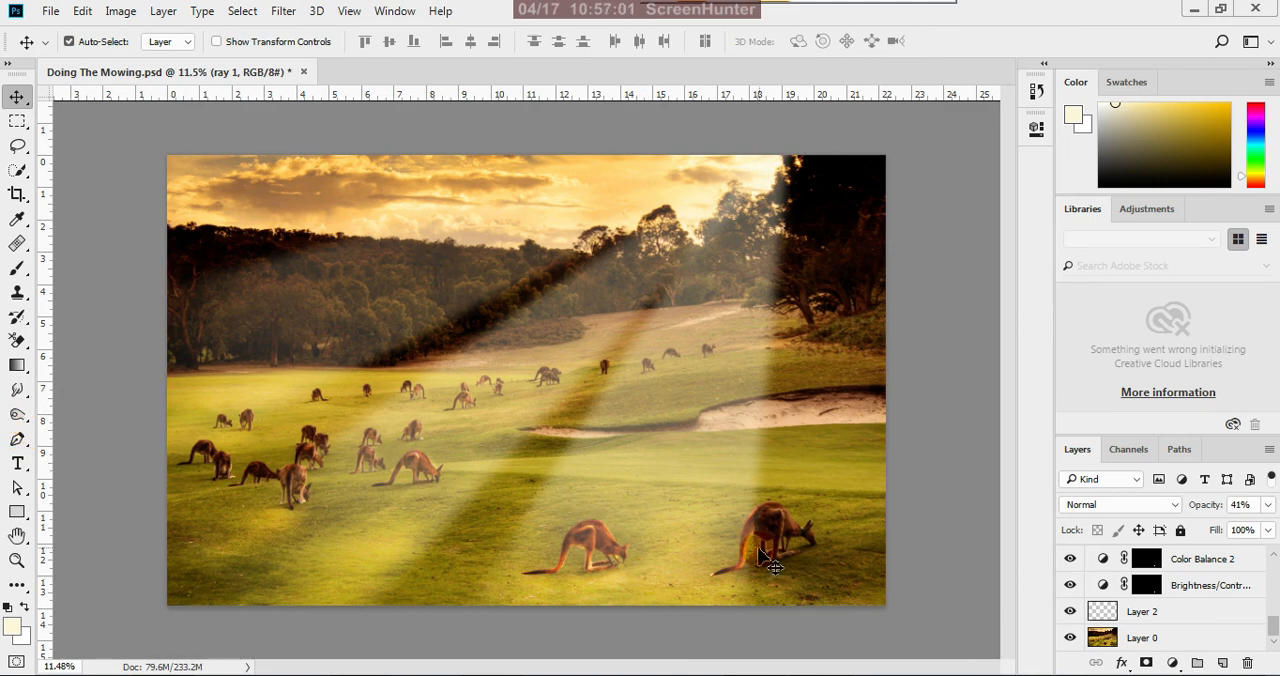
pyautogui.click(920, 462)
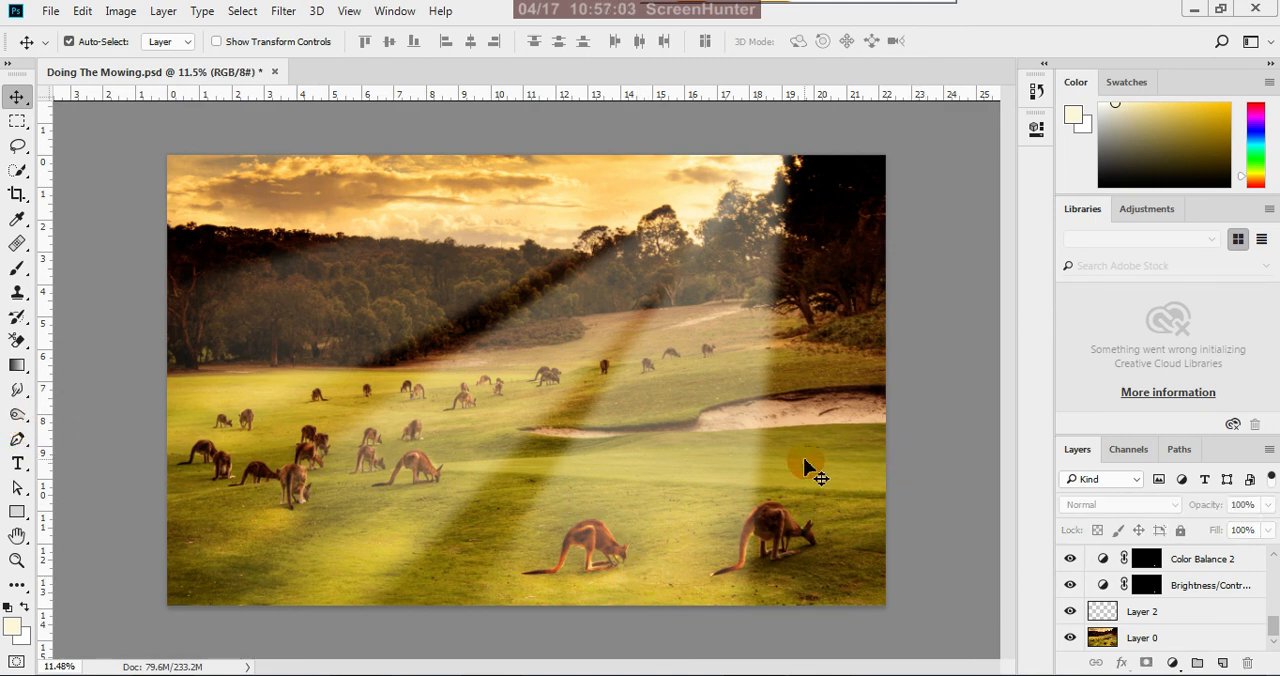
# Duplicate the Doing The Mowing image as "creating sun rays", keeping its layers unmerged
pyautogui.scroll(-3, 812, 470)
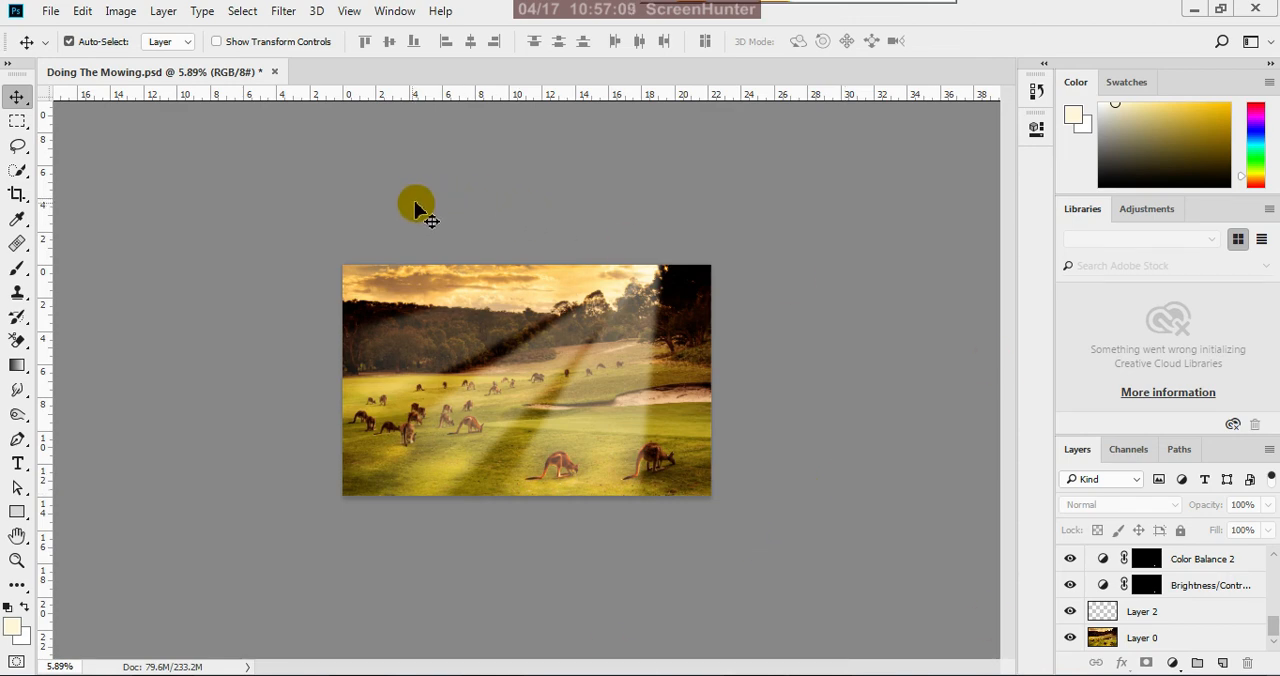
pyautogui.click(122, 11)
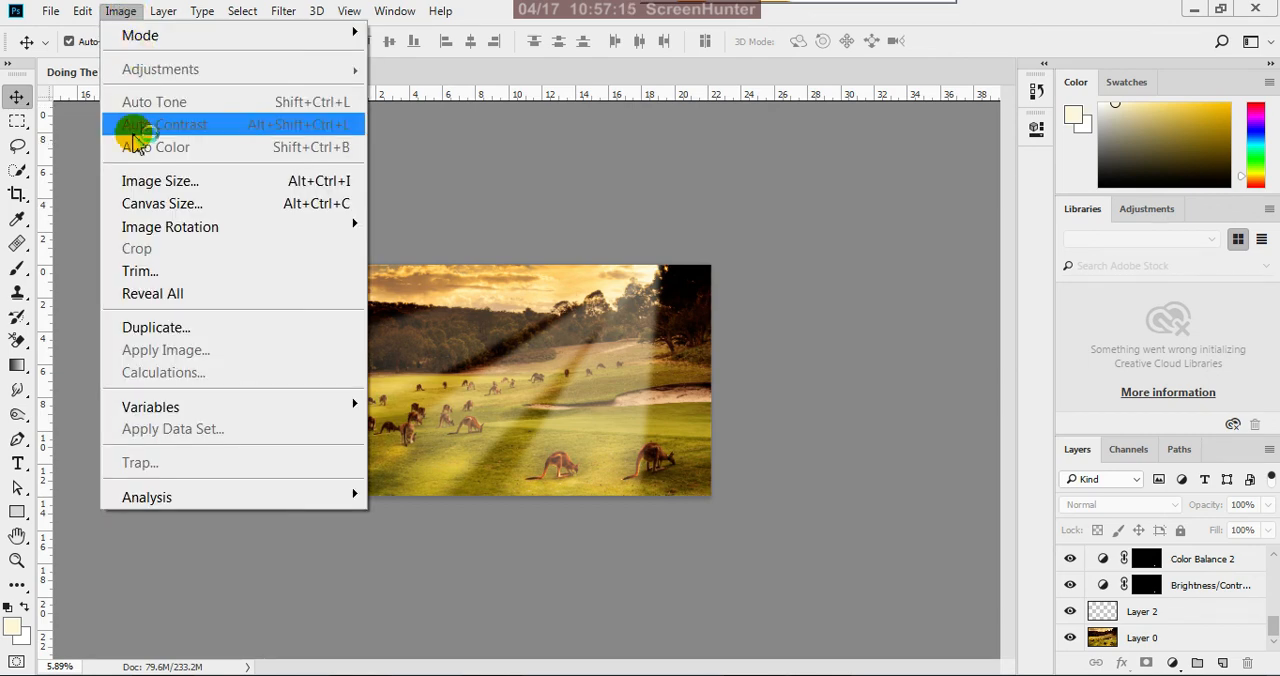
pyautogui.click(172, 330)
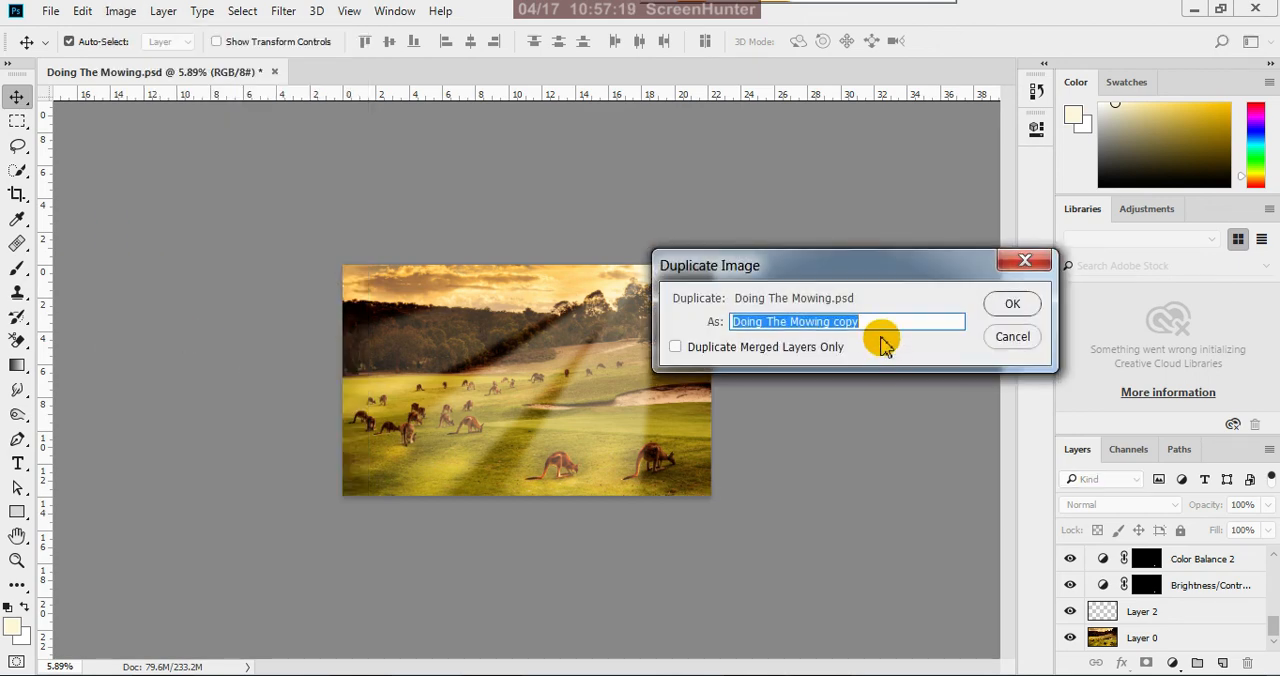
pyautogui.write('creating sun rays')
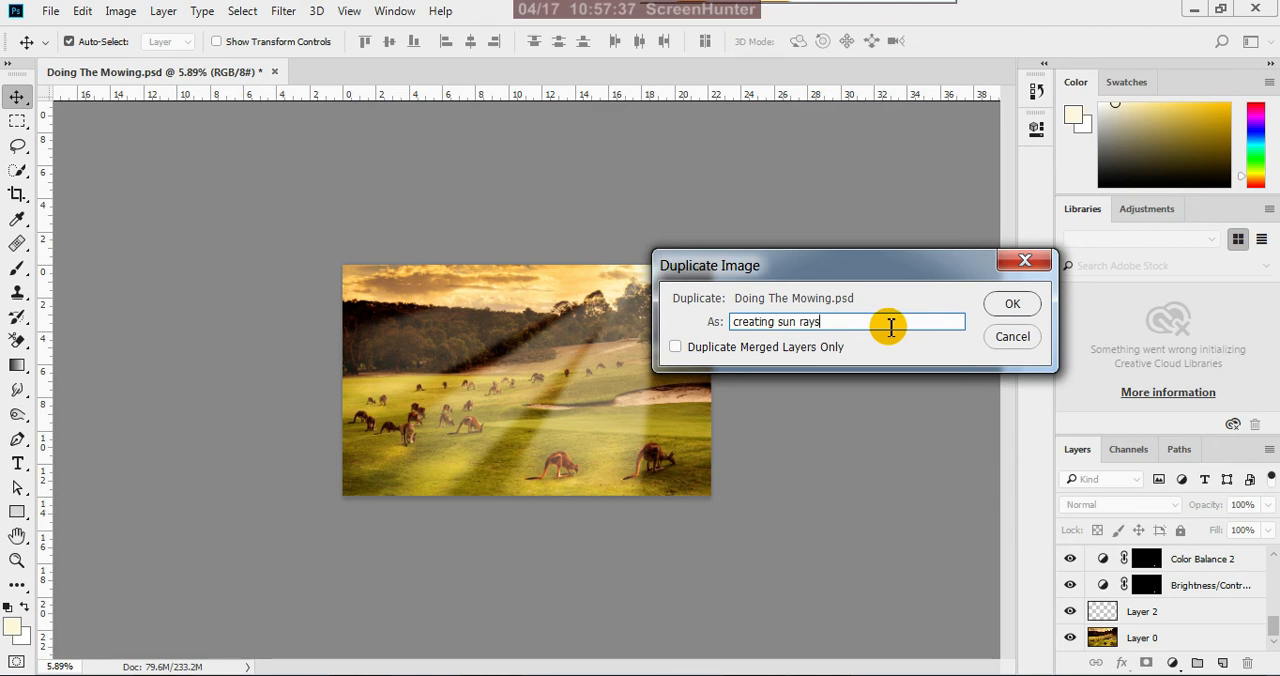
pyautogui.click(994, 303)
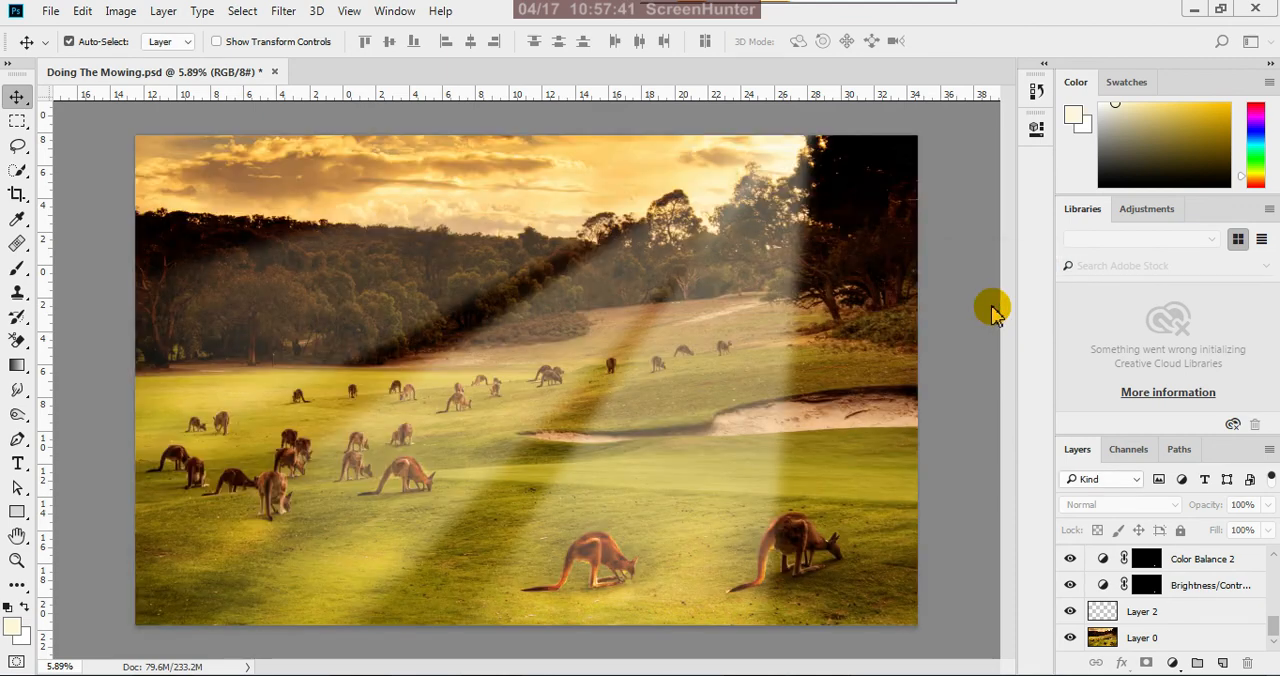
# Close the Doing The Mowing.psd document without saving its changes, leaving the creating sun rays copy open
pyautogui.click(231, 75)
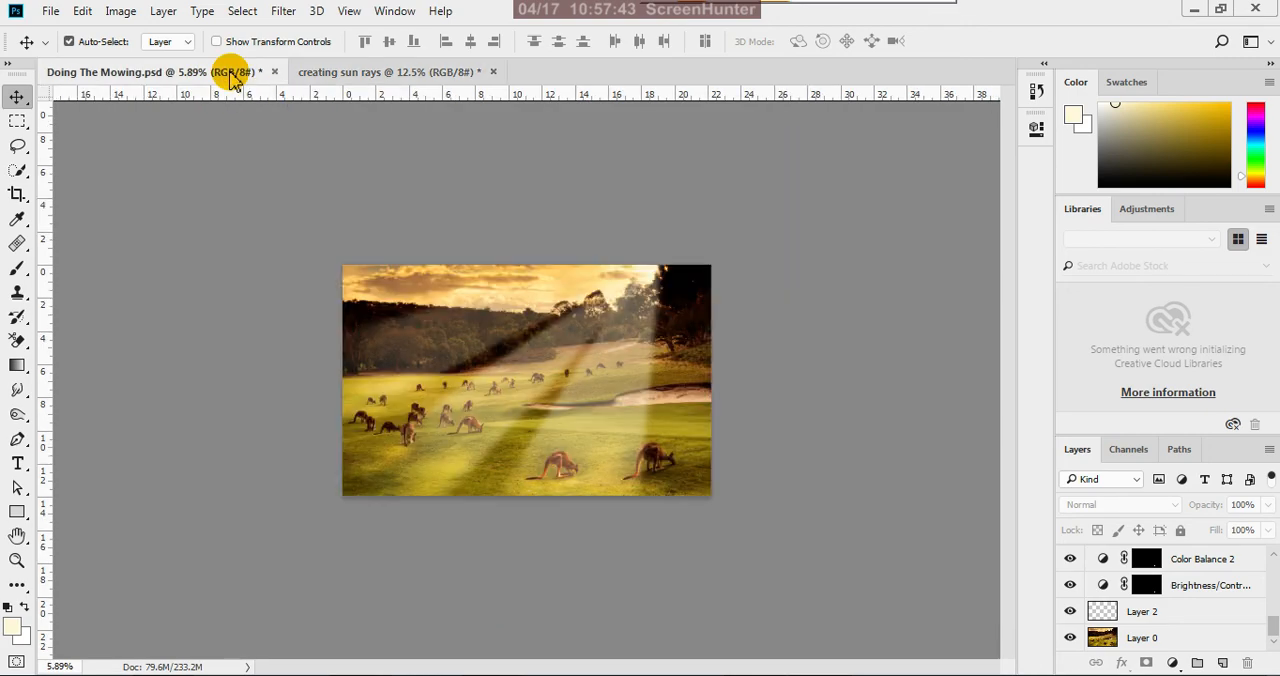
pyautogui.click(275, 73)
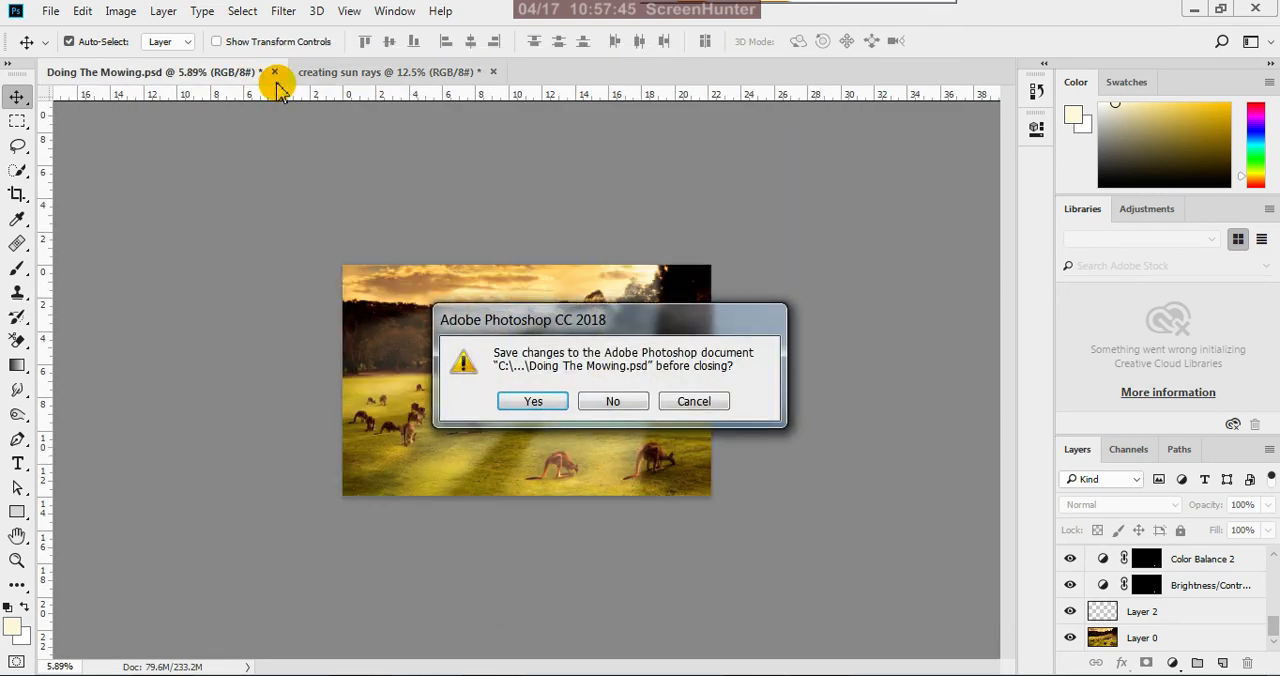
pyautogui.click(606, 401)
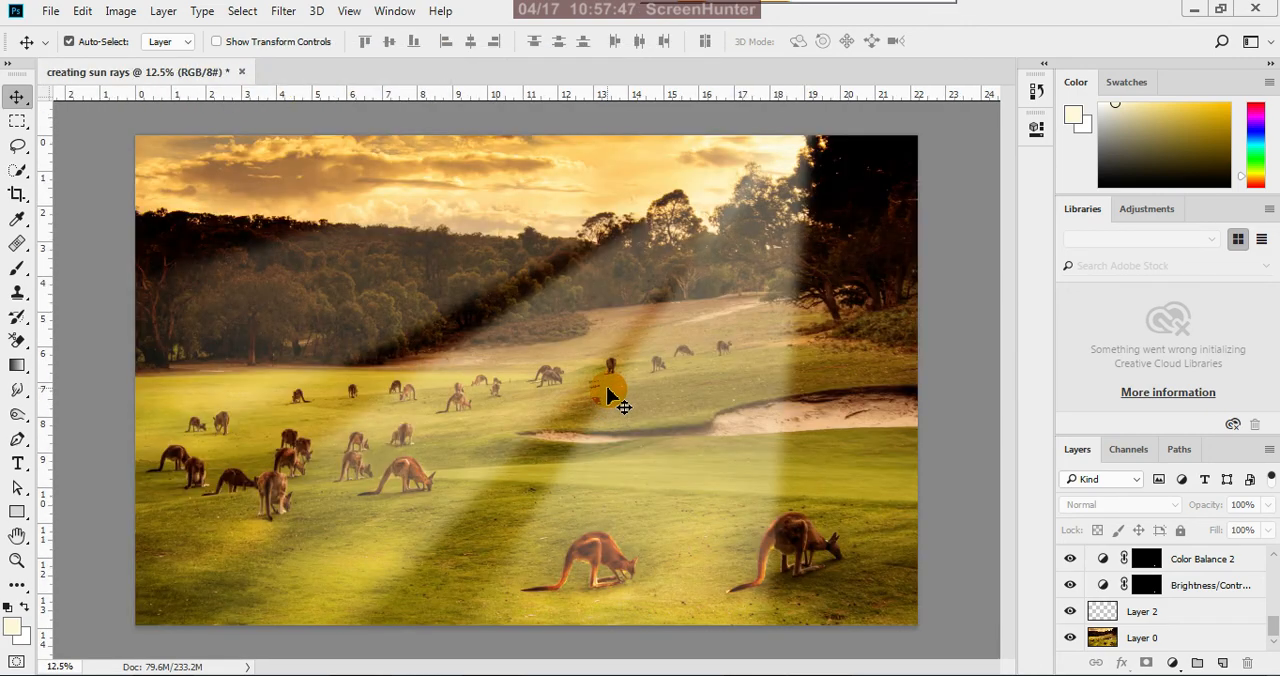
pyautogui.scroll(-2, 610, 400)
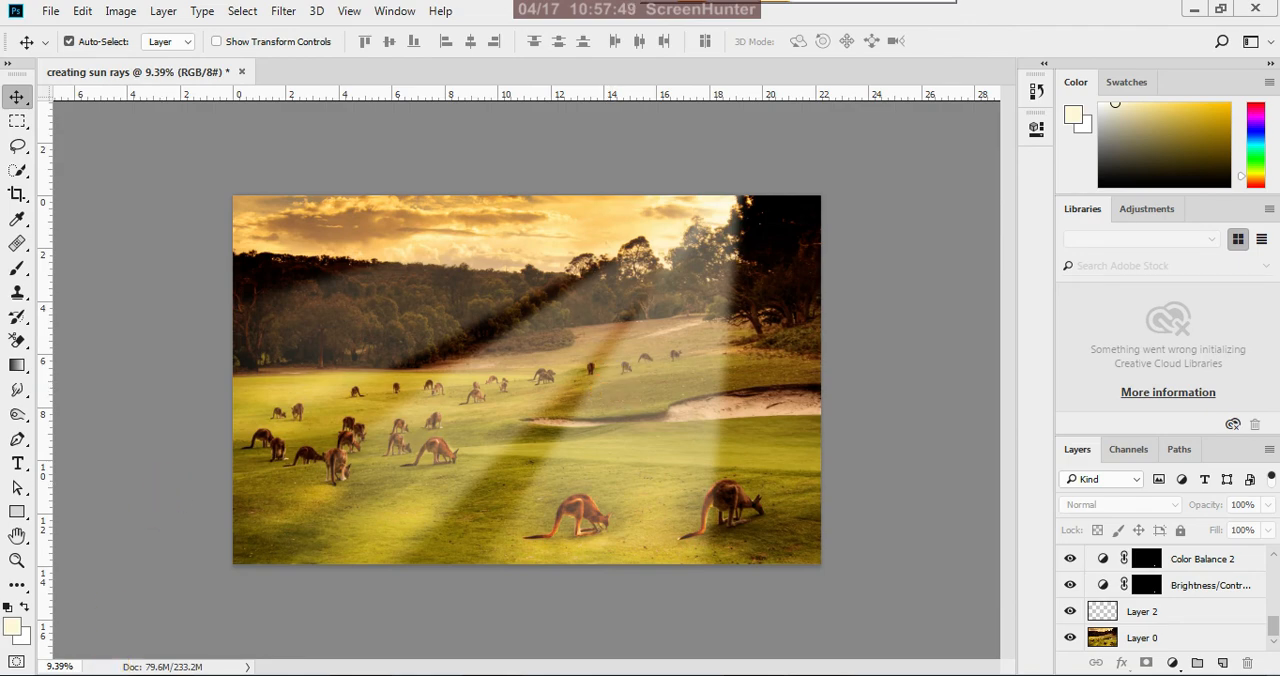
# Open the original Doing The Mowing JPEG from the assignments folder with Adobe Photoshop CC 2018 and unlock its Background layer
pyautogui.click(253, 631)
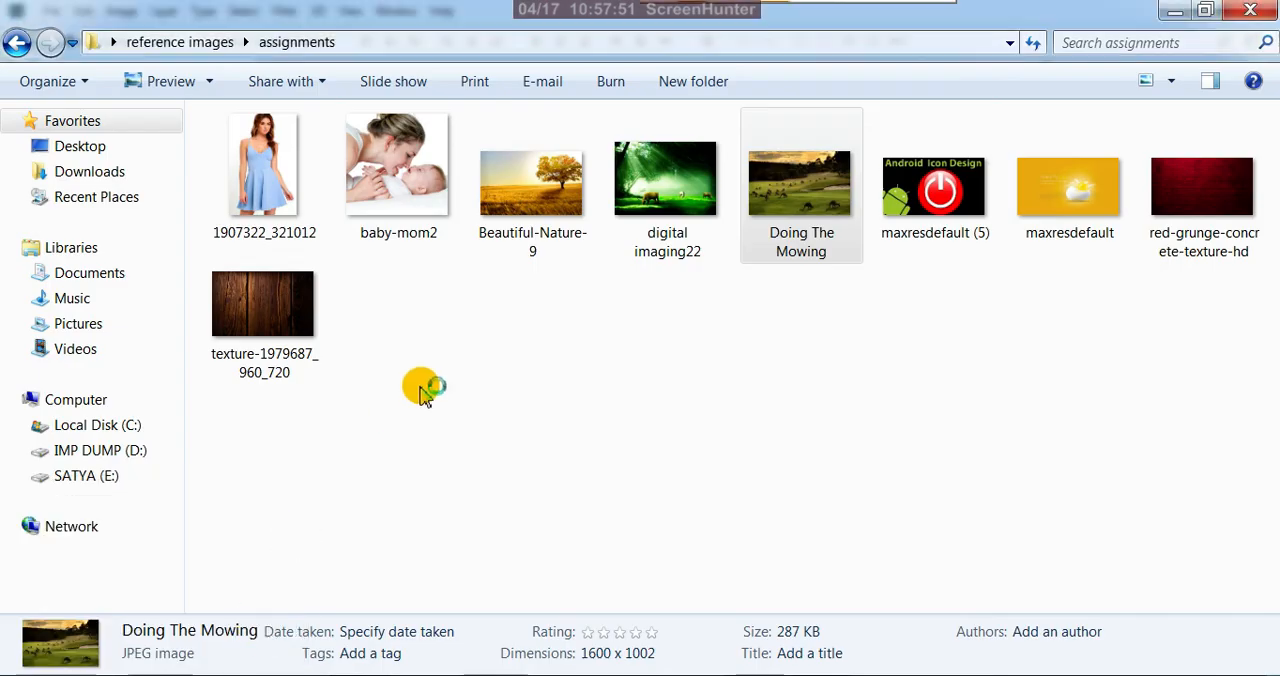
pyautogui.click(780, 200)
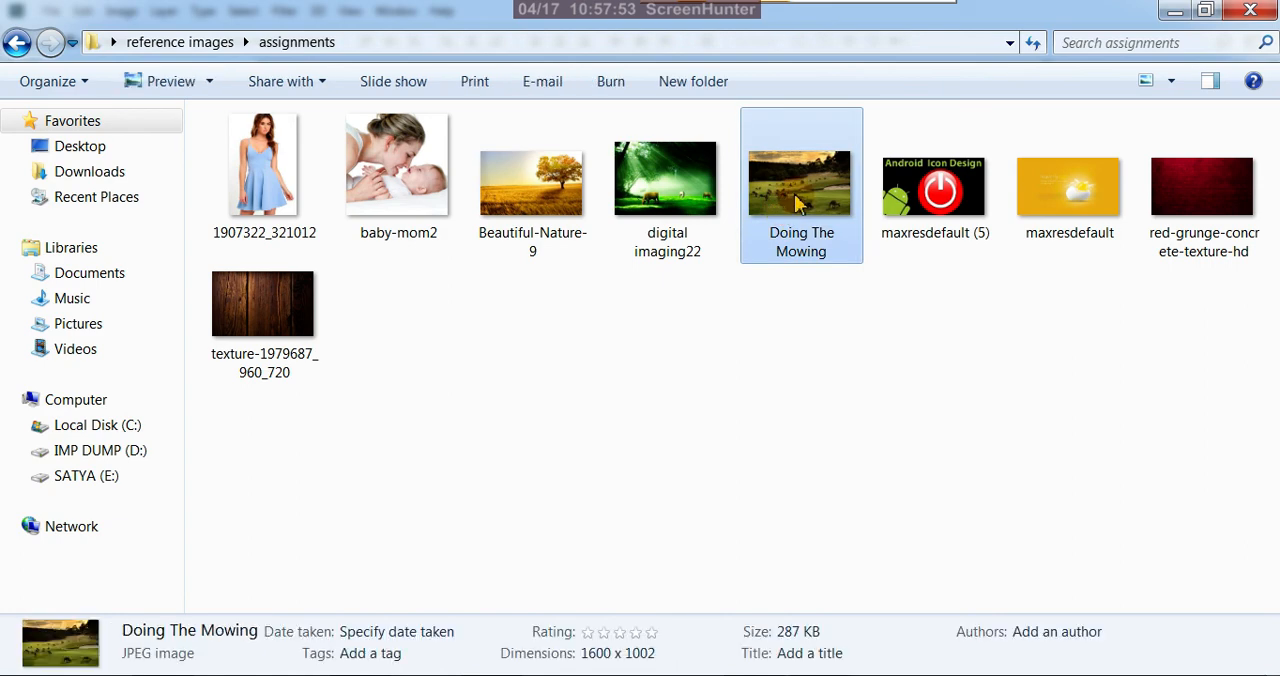
pyautogui.rightClick(797, 197)
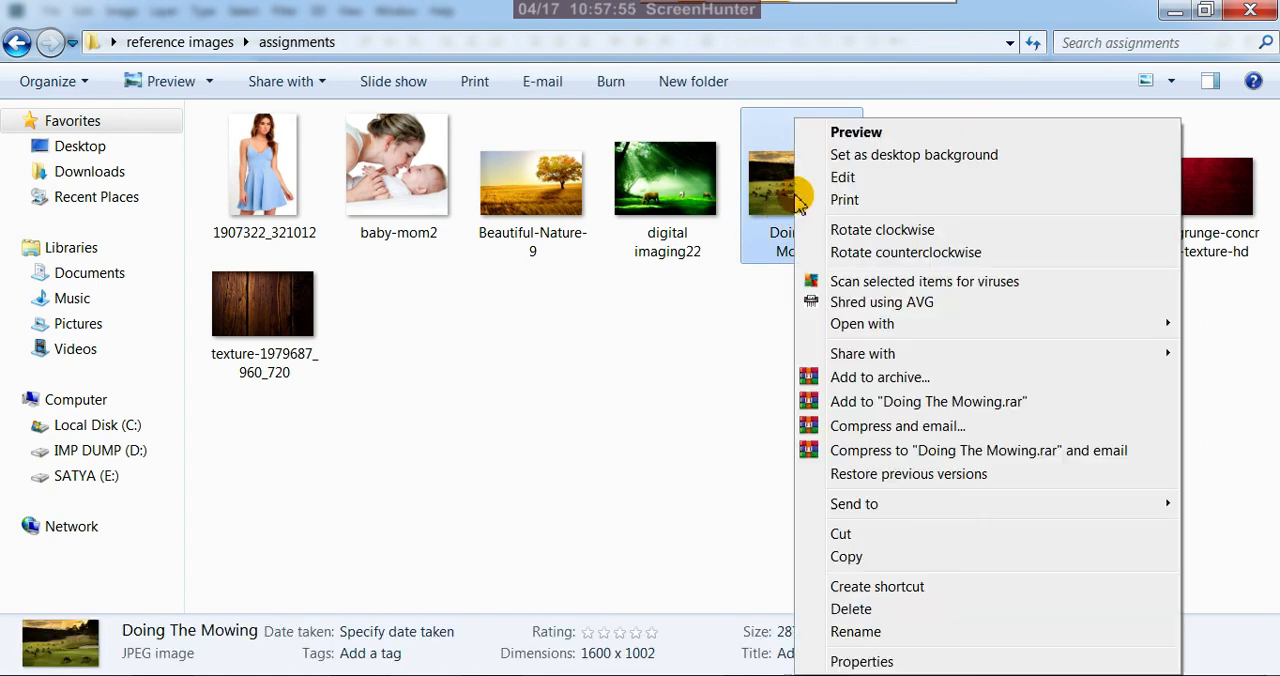
pyautogui.moveTo(836, 332)
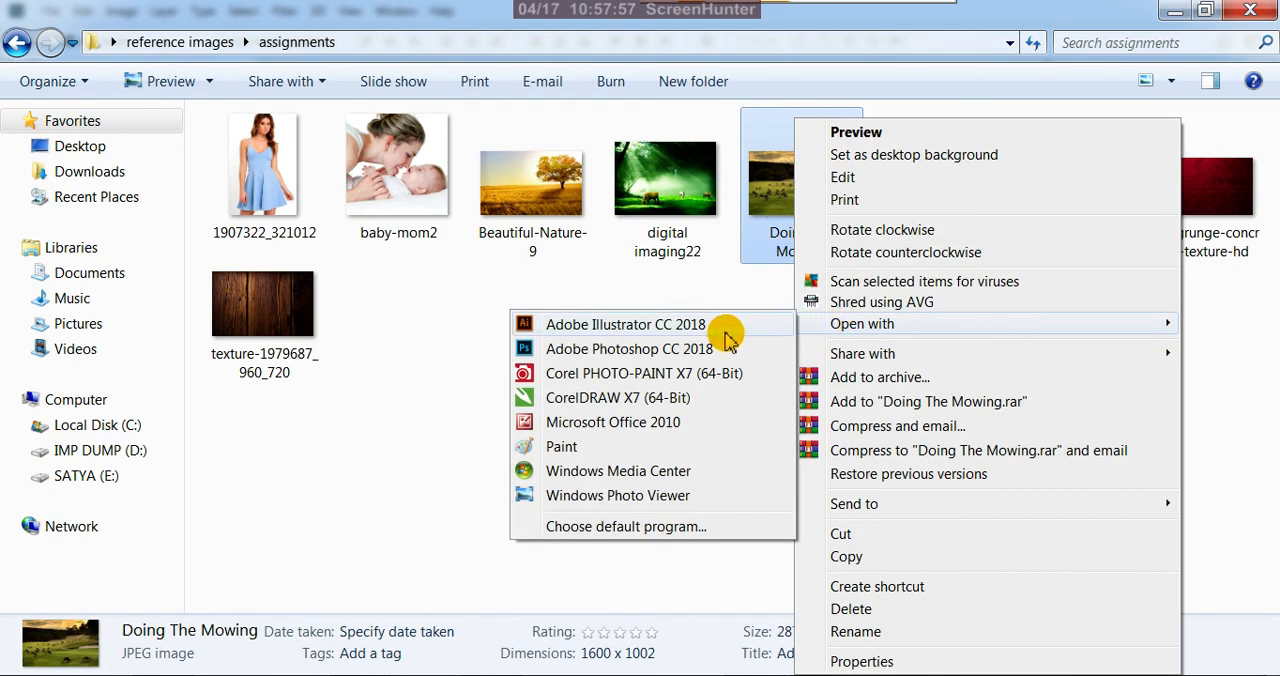
pyautogui.click(680, 350)
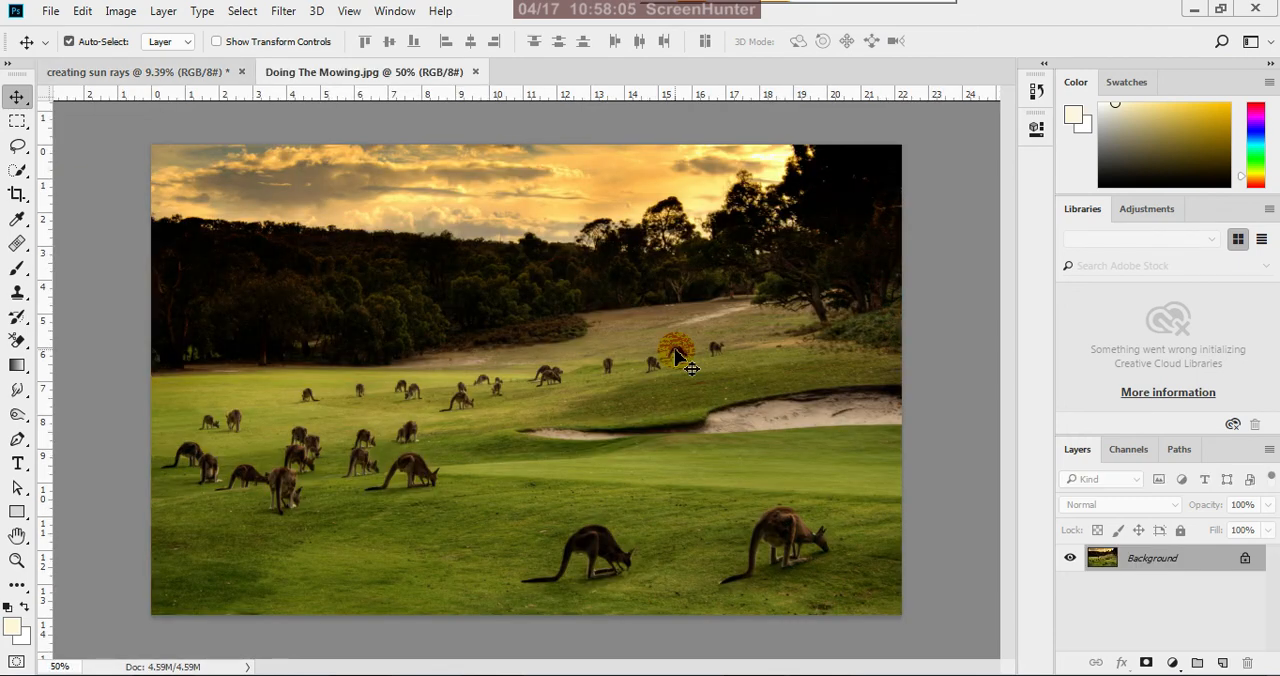
pyautogui.click(1245, 559)
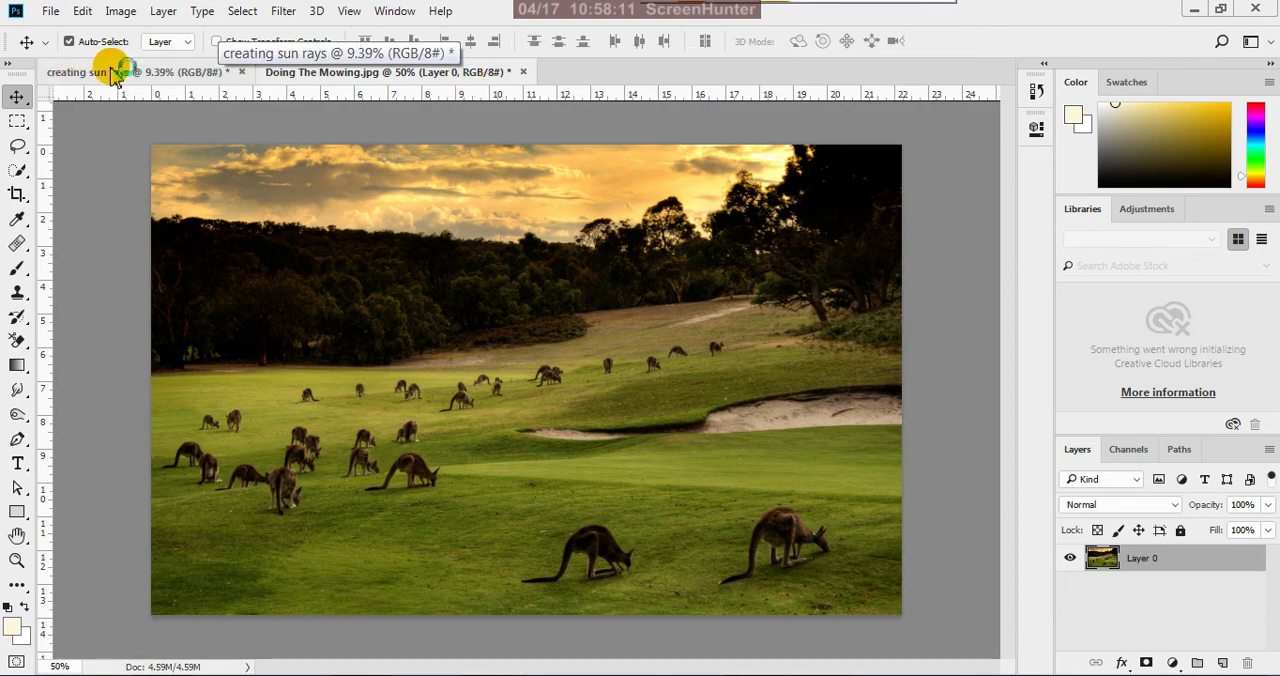
# Float Doing The Mowing.jpg in its own smaller window, fit the image inside it, and place it at the workspace's upper-left
pyautogui.click(152, 72)
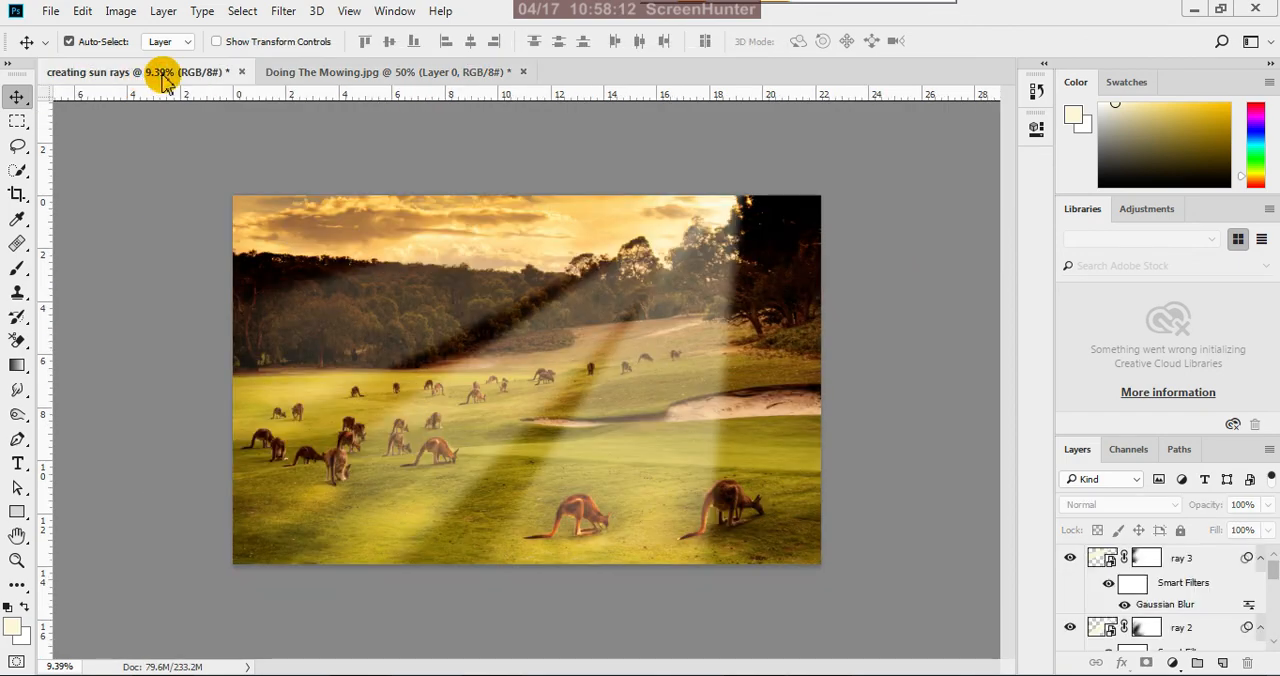
pyautogui.click(347, 76)
pyautogui.moveTo(425, 133); pyautogui.dragTo(366, 157)
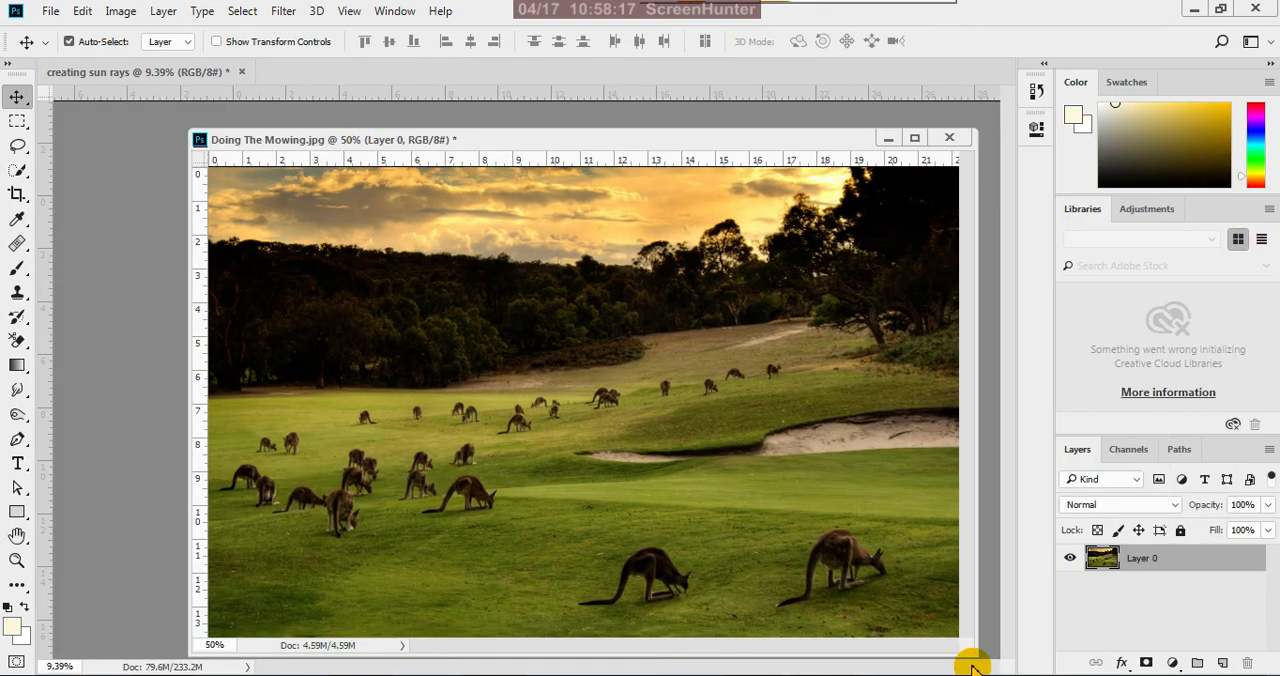
pyautogui.moveTo(977, 653); pyautogui.dragTo(560, 446)
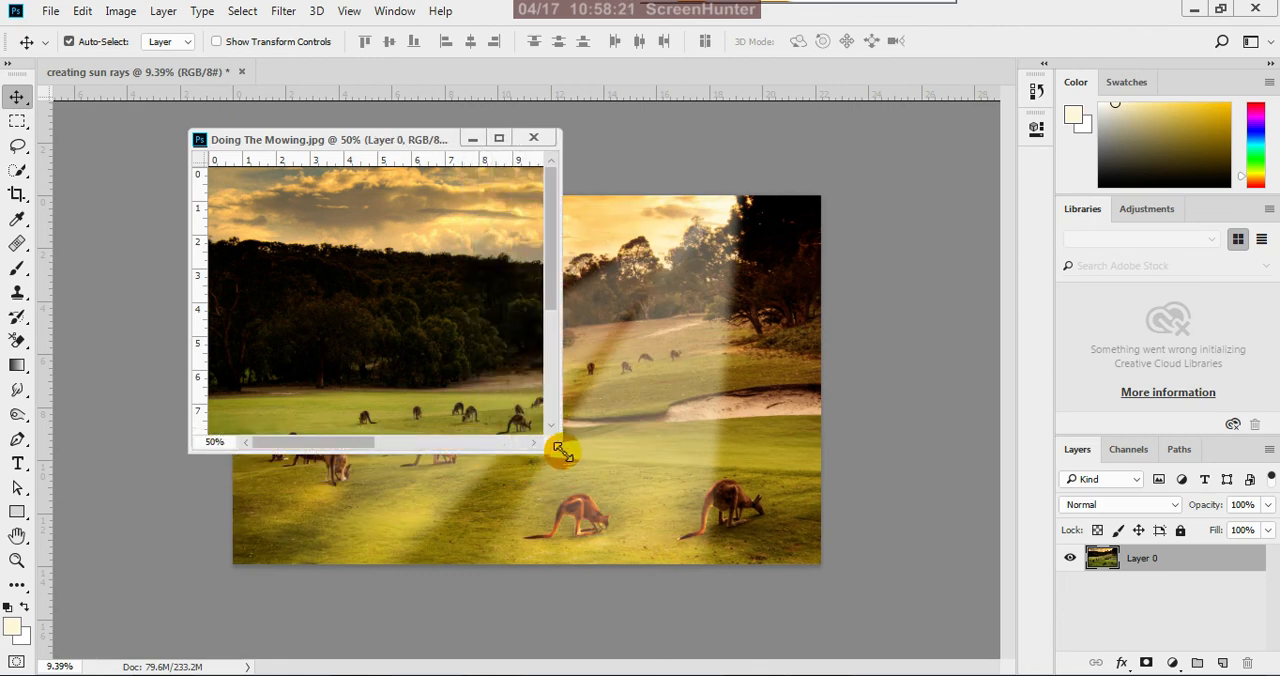
pyautogui.hotkey('ctrl', '0')
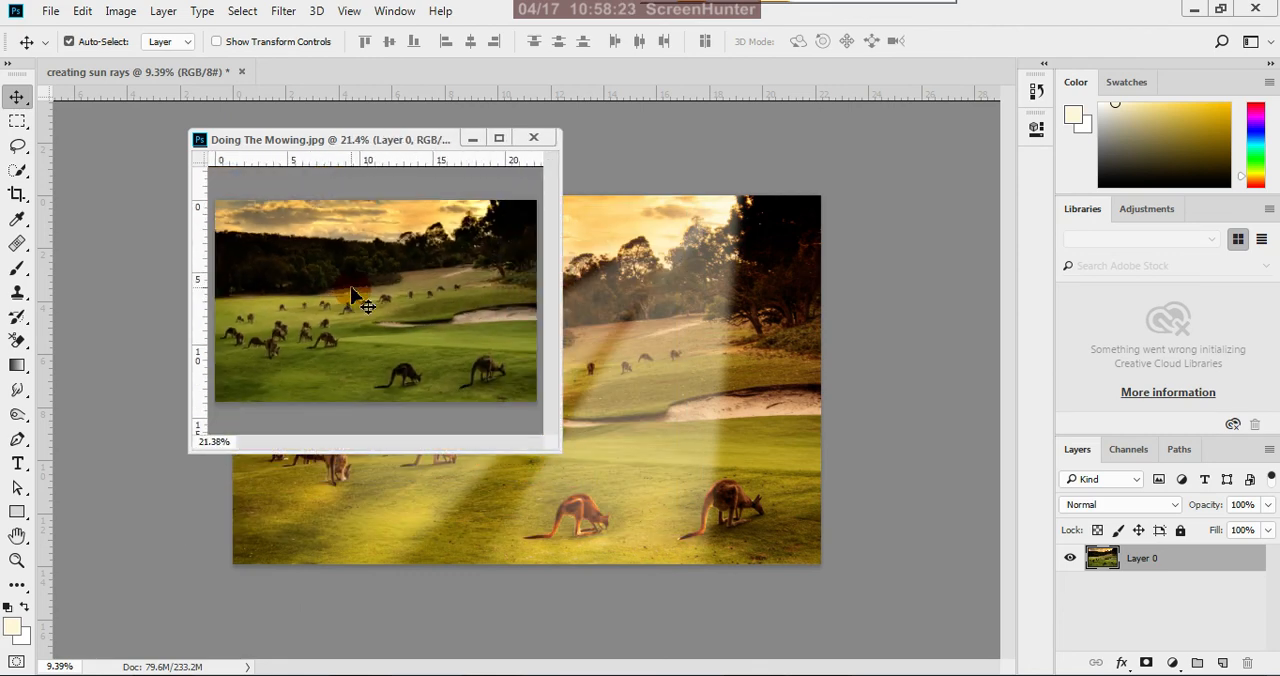
pyautogui.moveTo(406, 145); pyautogui.dragTo(270, 133)
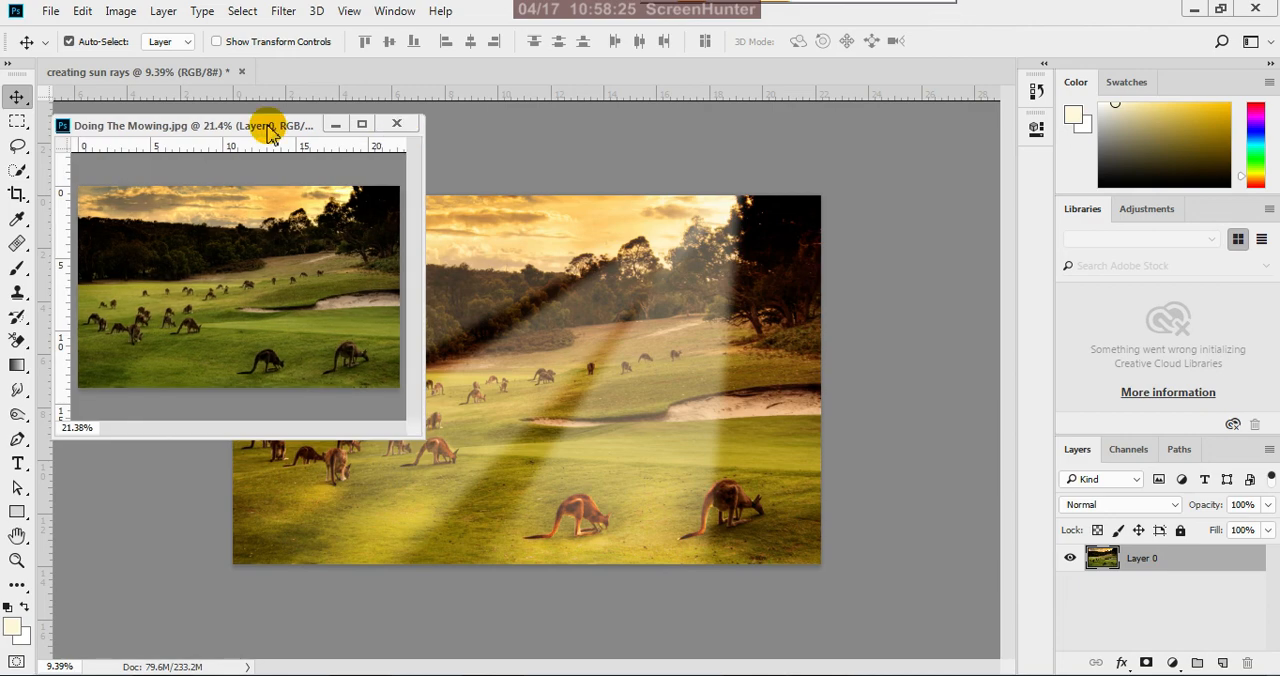
# Float the creating sun rays document in its own window beside the original and shrink its view to 7.76%
pyautogui.click(208, 76)
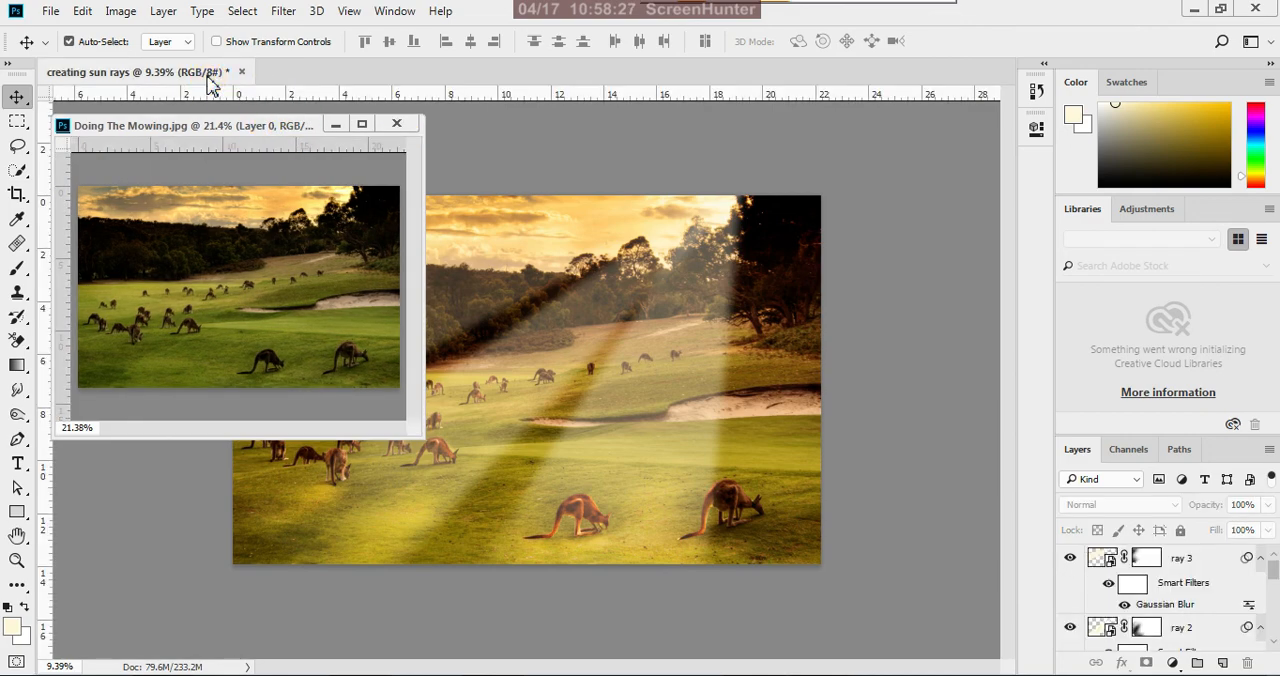
pyautogui.moveTo(208, 76); pyautogui.dragTo(434, 163)
pyautogui.moveTo(860, 562); pyautogui.dragTo(865, 567)
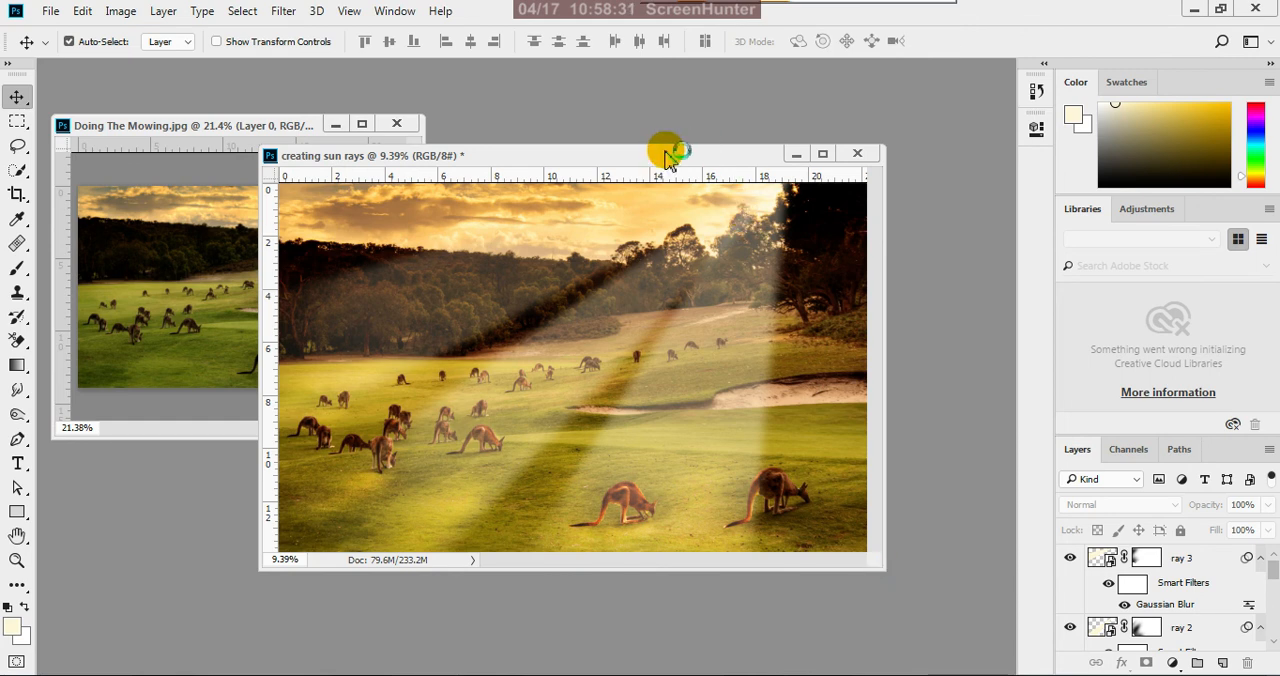
pyautogui.moveTo(668, 157); pyautogui.dragTo(845, 179)
pyautogui.click(810, 308)
pyautogui.scroll(-1, 808, 315)
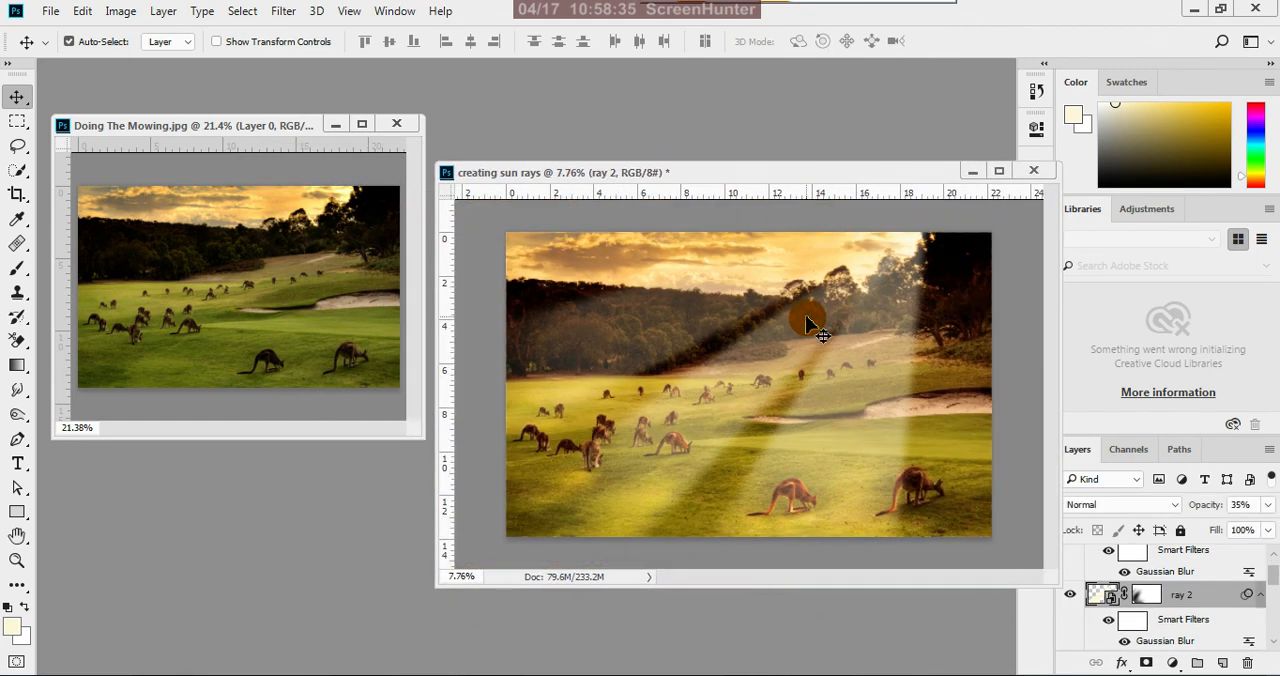
# Spread the two floating windows apart, moving the original slightly higher and the sun rays version slightly lower
pyautogui.click(309, 178)
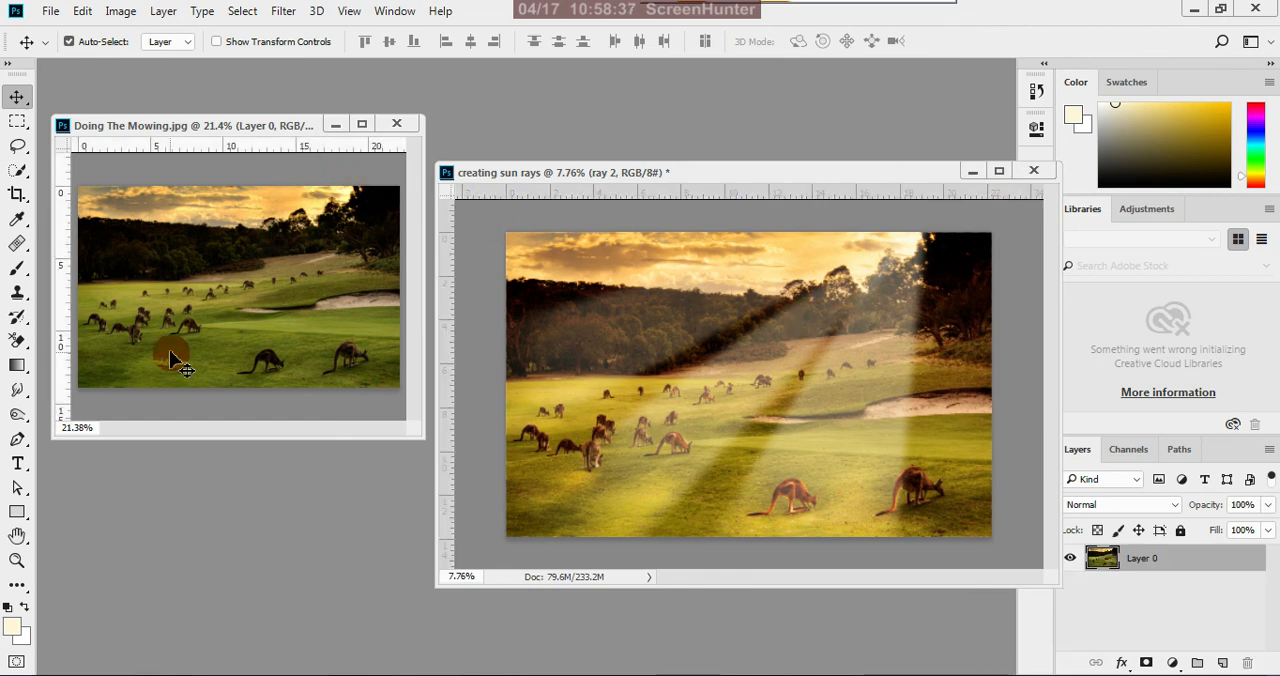
pyautogui.moveTo(245, 132); pyautogui.dragTo(240, 94)
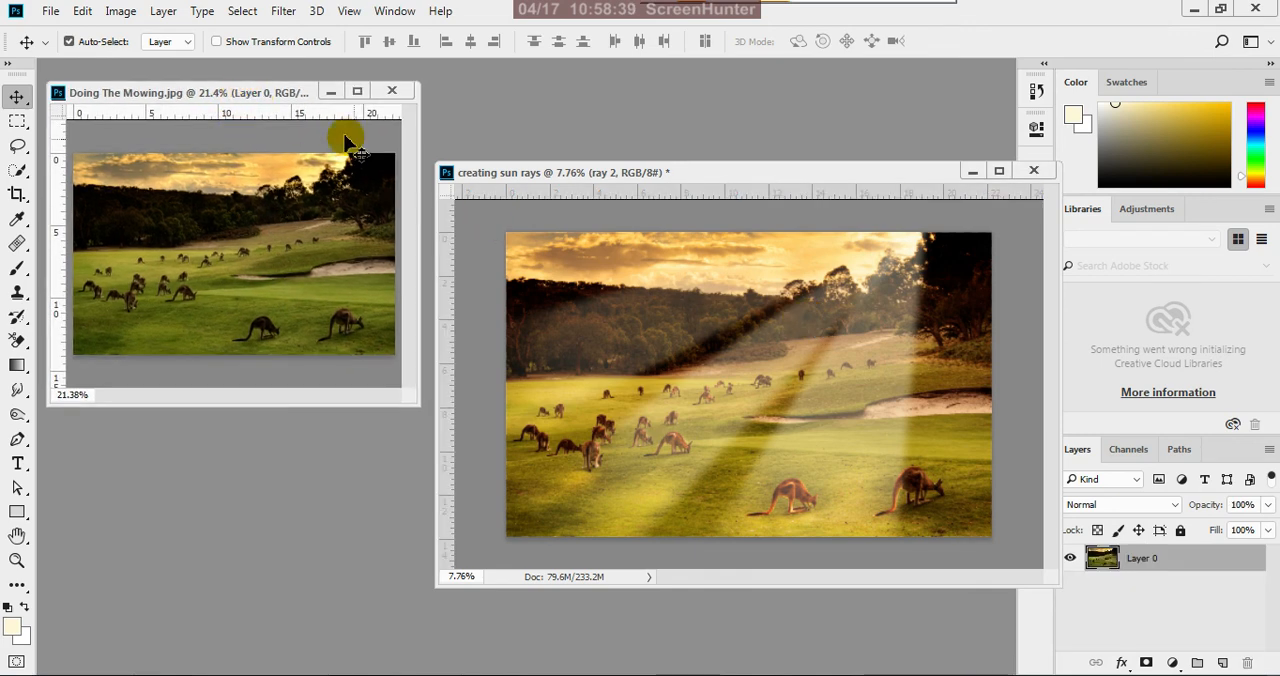
pyautogui.moveTo(651, 174); pyautogui.dragTo(660, 212)
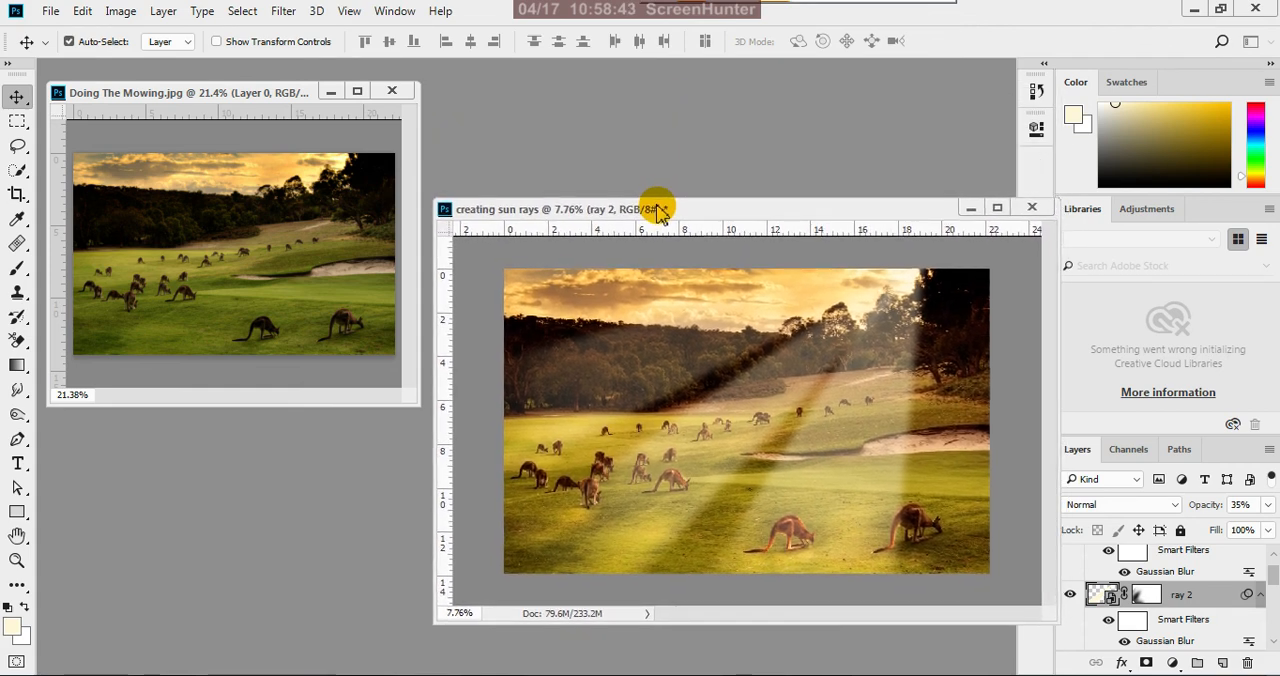